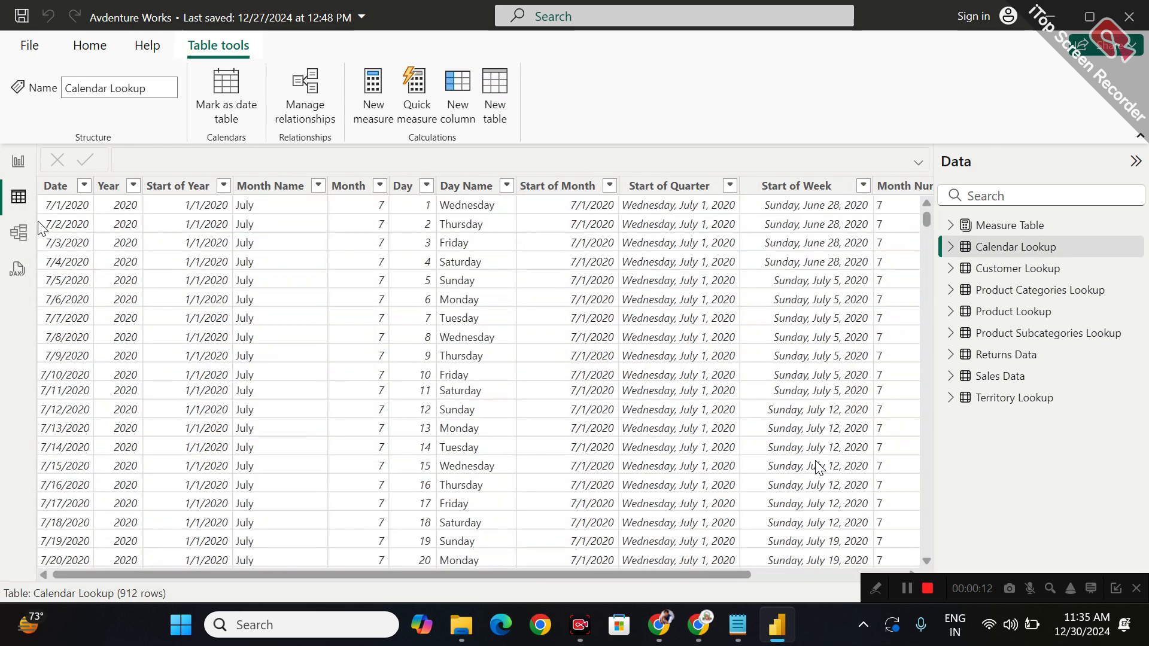
# Inspect the formulas of the Month Number and Month Short Version columns in the Calendar Lookup table
pyautogui.moveTo(694, 570); pyautogui.dragTo(847, 604)
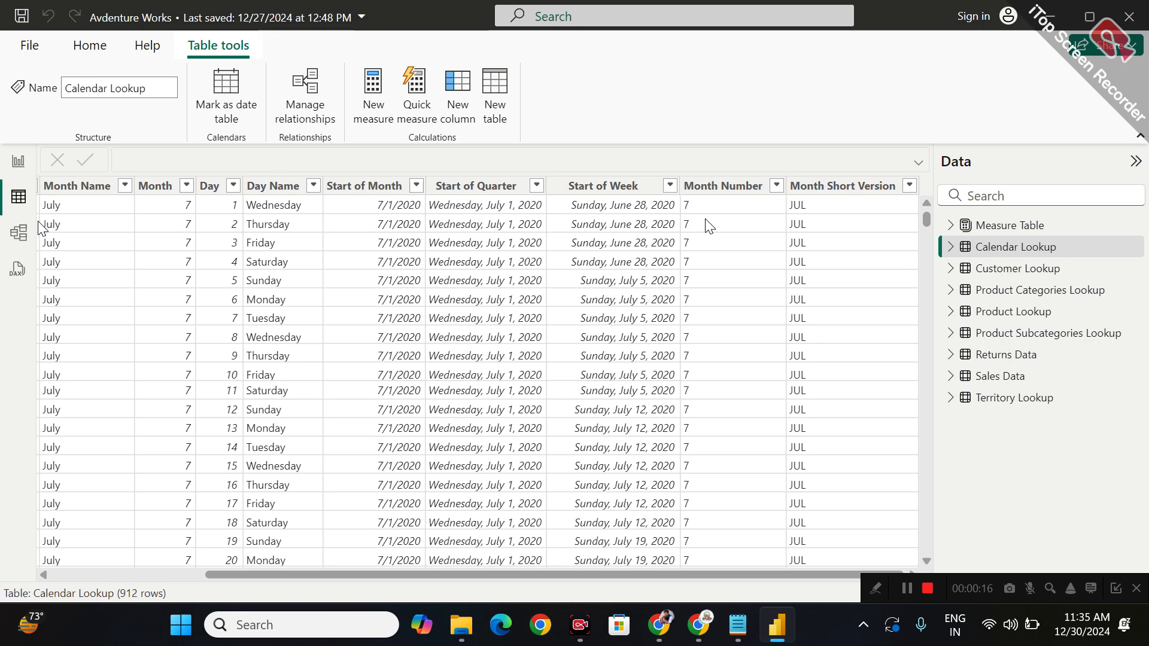
pyautogui.click(710, 190)
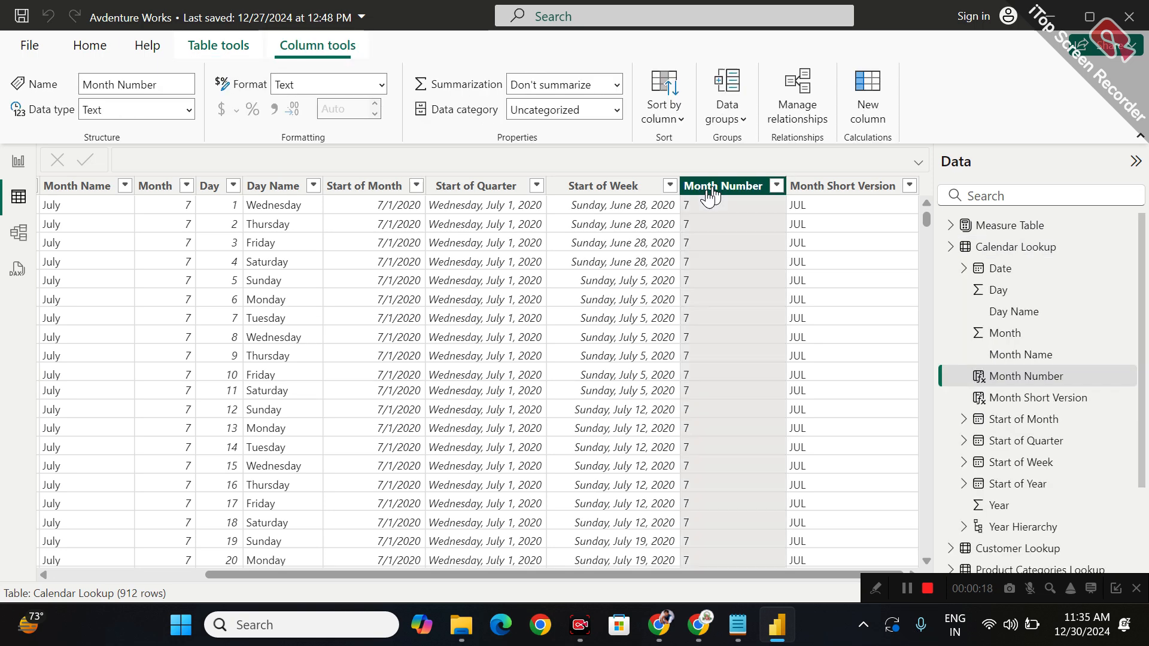
pyautogui.click(705, 174)
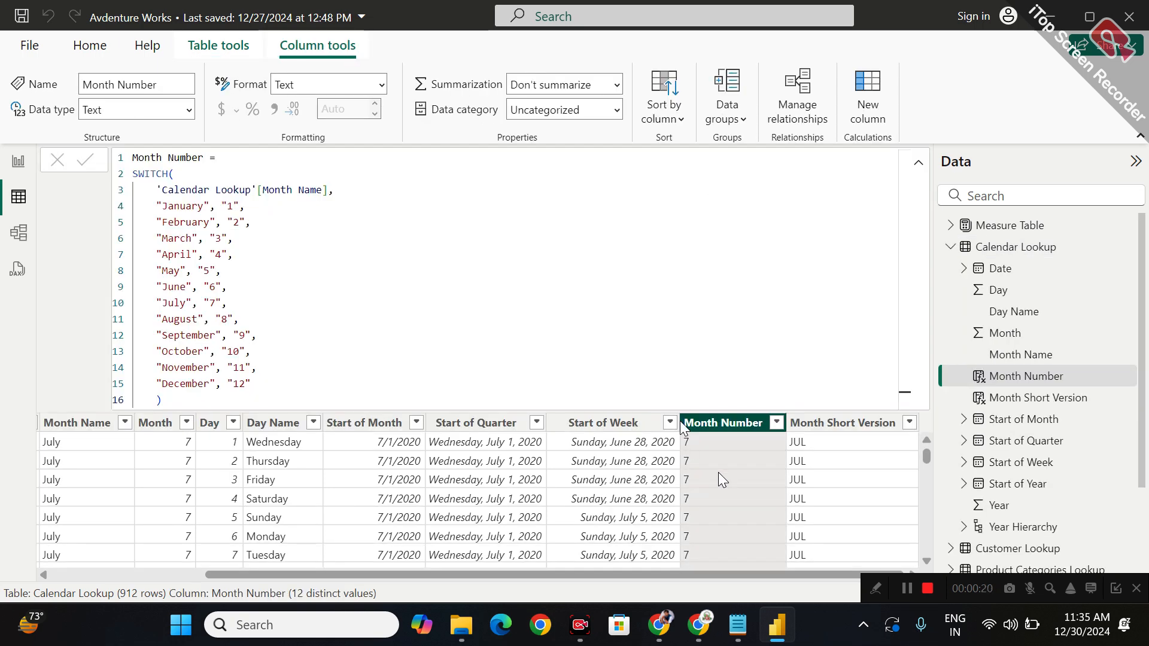
pyautogui.click(815, 424)
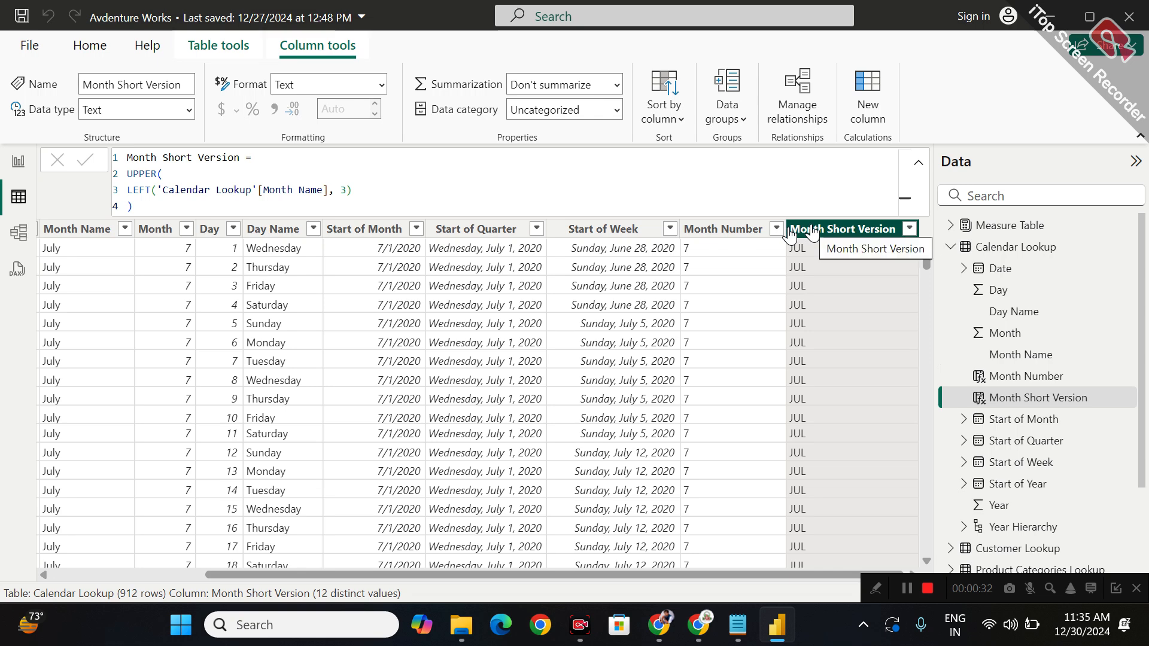
pyautogui.click(16, 174)
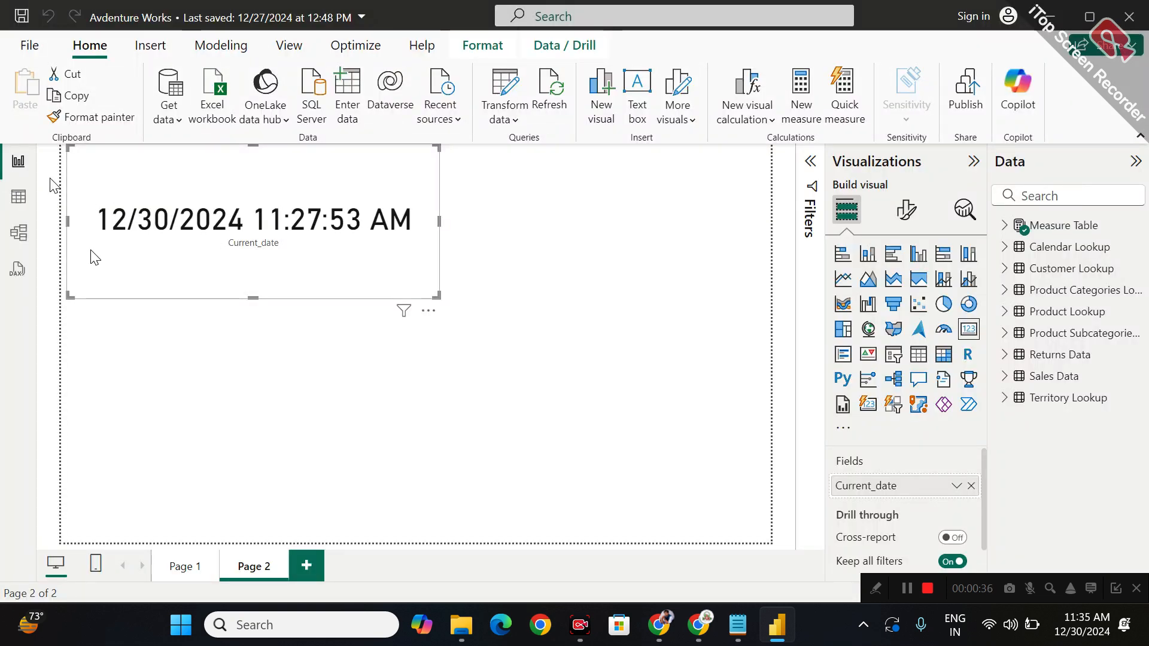
pyautogui.click(19, 197)
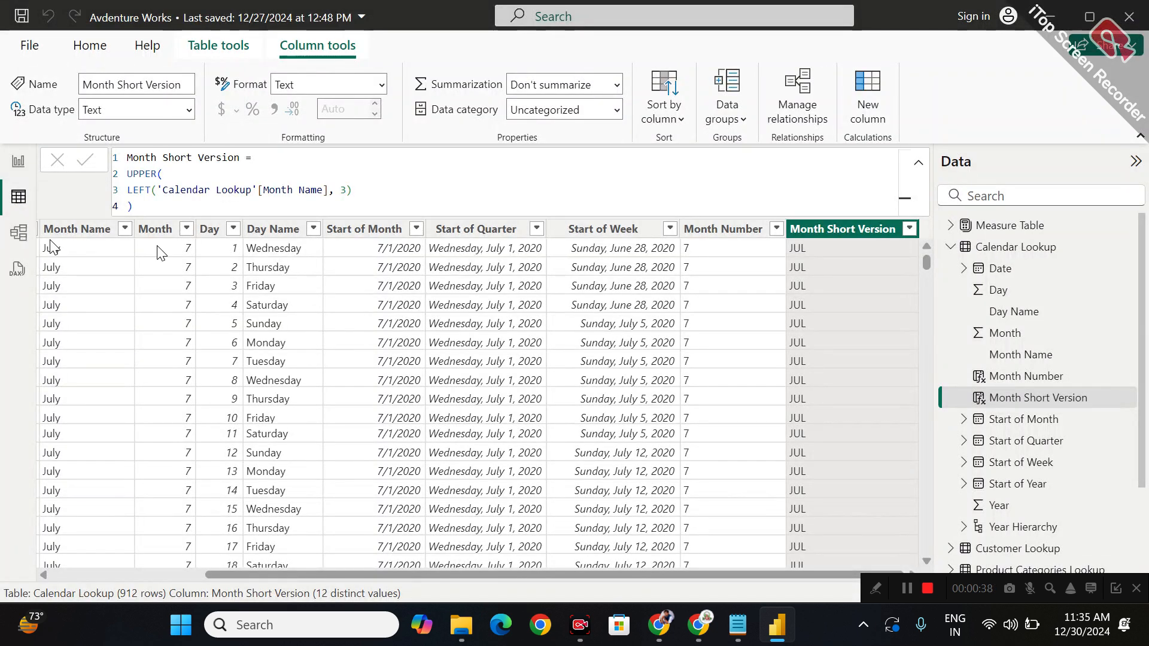
# Inspect the formulas of the Birth Year and Birth Month columns in the Customer Lookup table
pyautogui.scroll(-4, 970, 371)
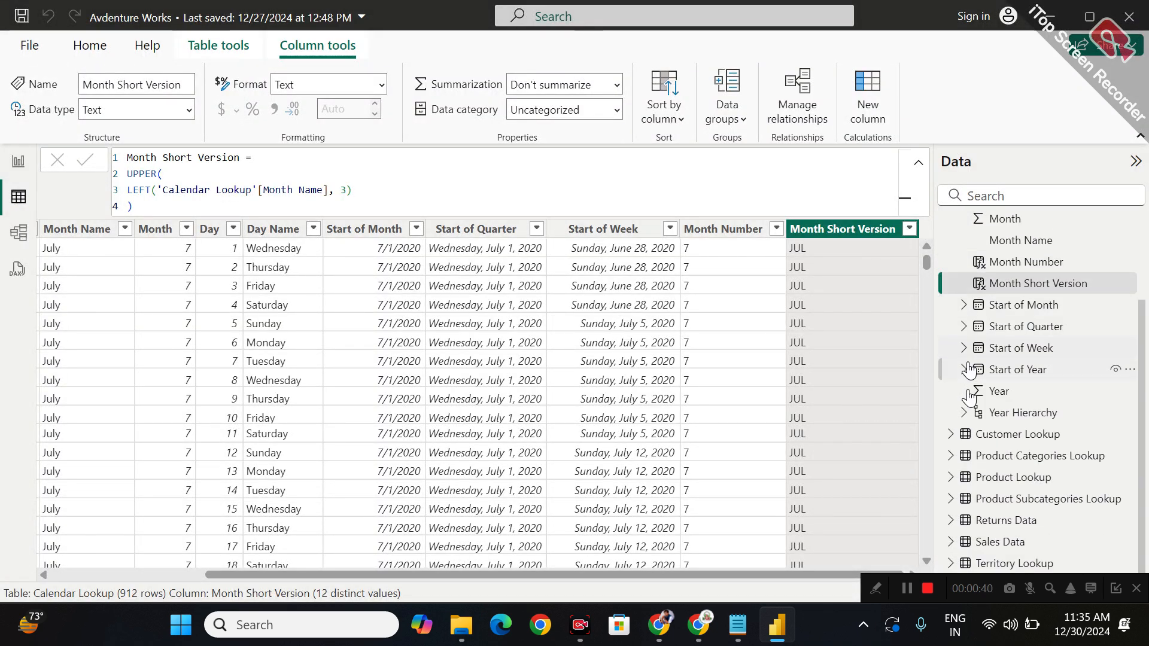
pyautogui.click(950, 434)
pyautogui.scroll(-4, 1005, 395)
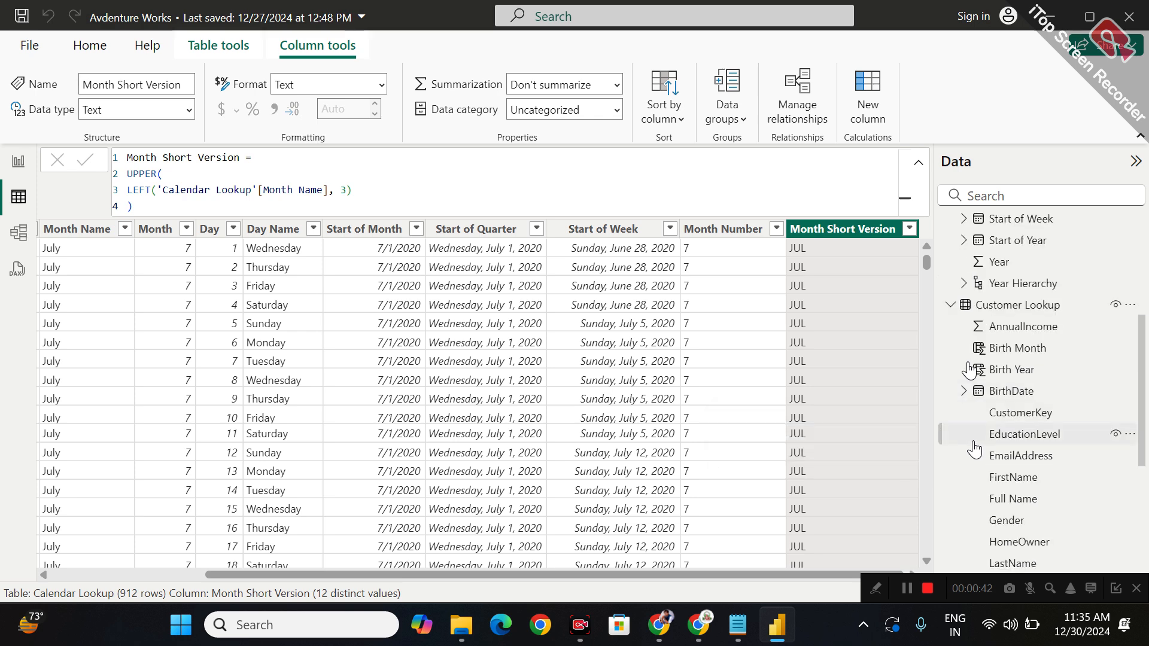
pyautogui.click(1012, 370)
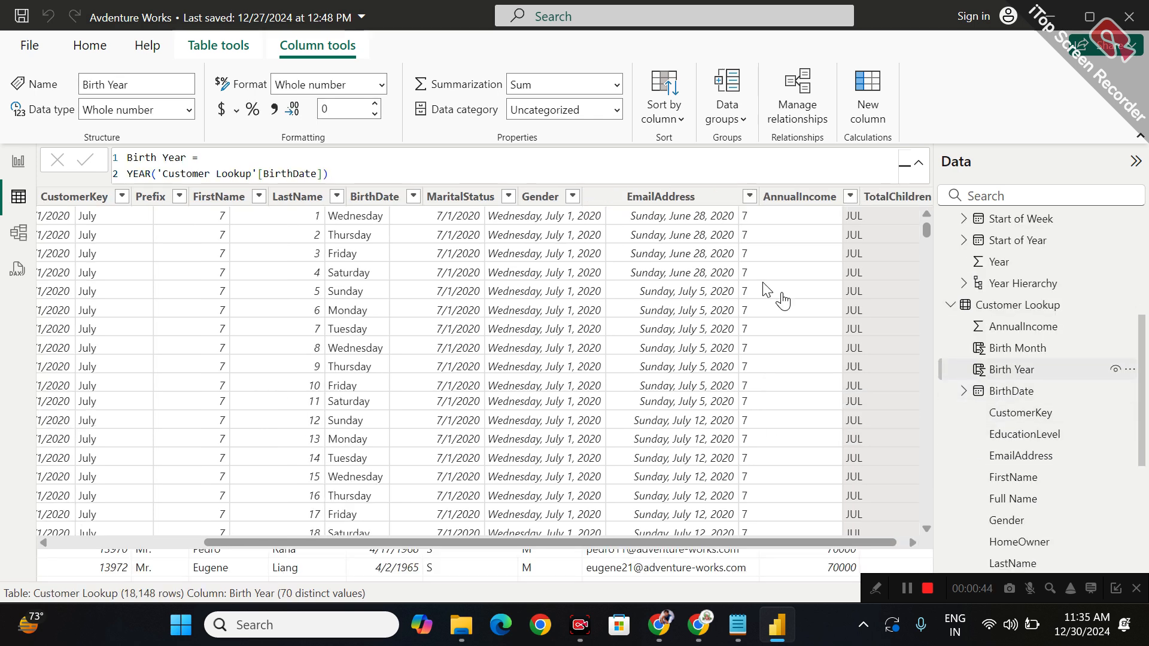
pyautogui.moveTo(345, 174); pyautogui.dragTo(172, 186)
pyautogui.hotkey('ctrl', 'a')
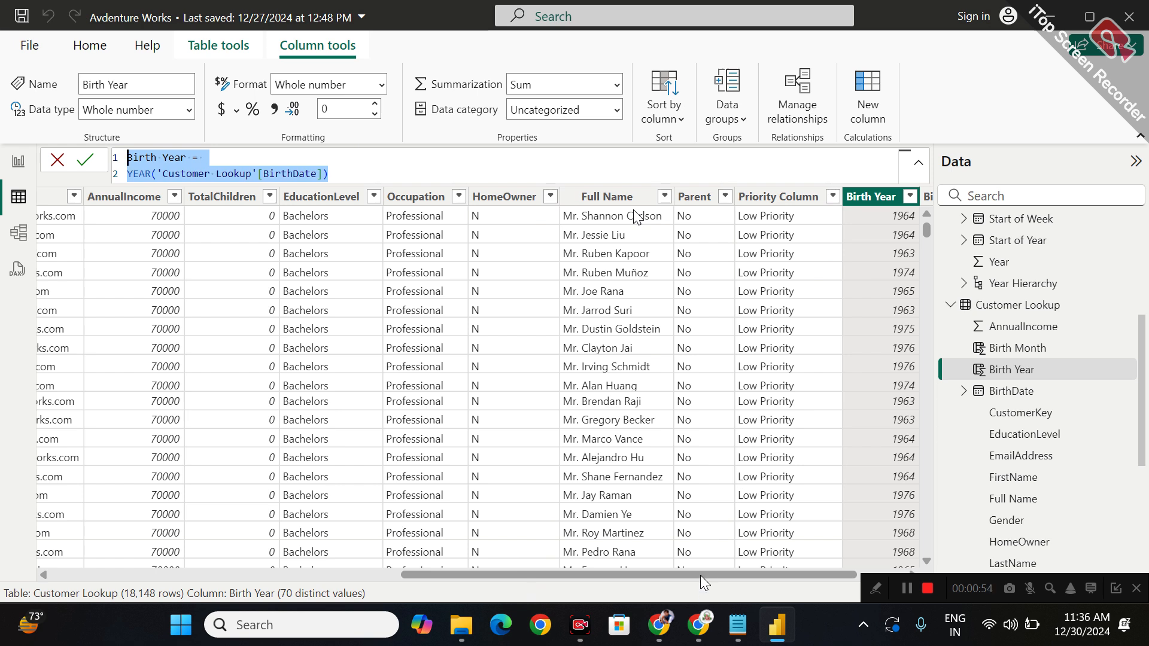
pyautogui.moveTo(700, 576); pyautogui.dragTo(822, 578)
pyautogui.click(863, 199)
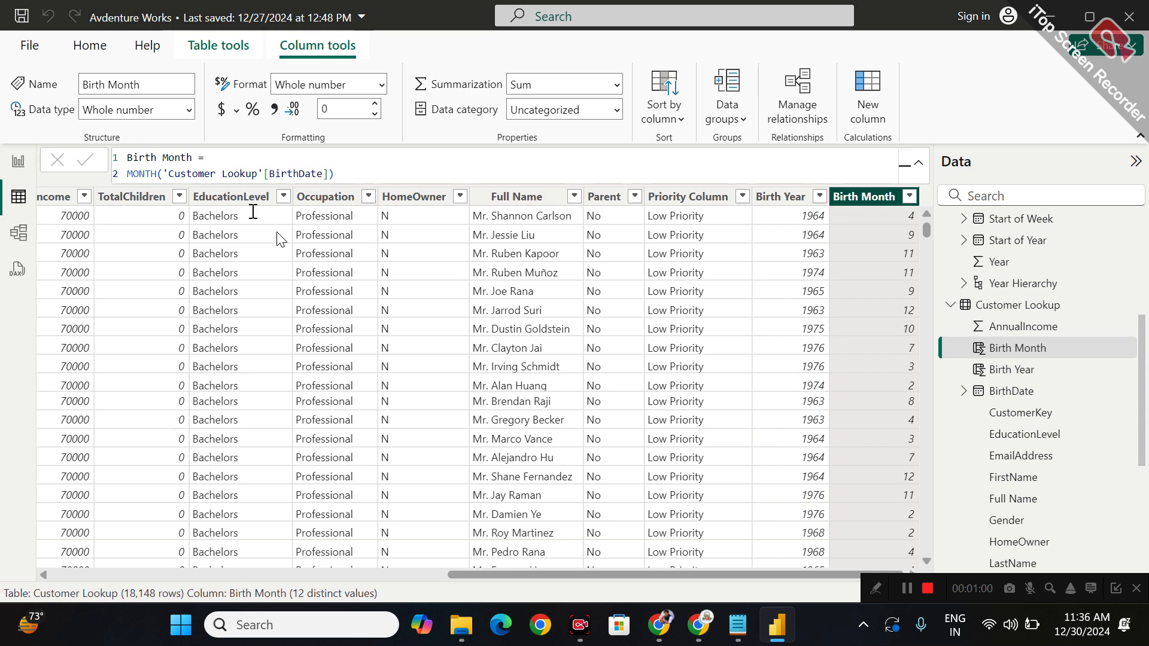
# Switch to the Google Meet call, admit the waiting participant, and return to Power BI
pyautogui.moveTo(698, 625)
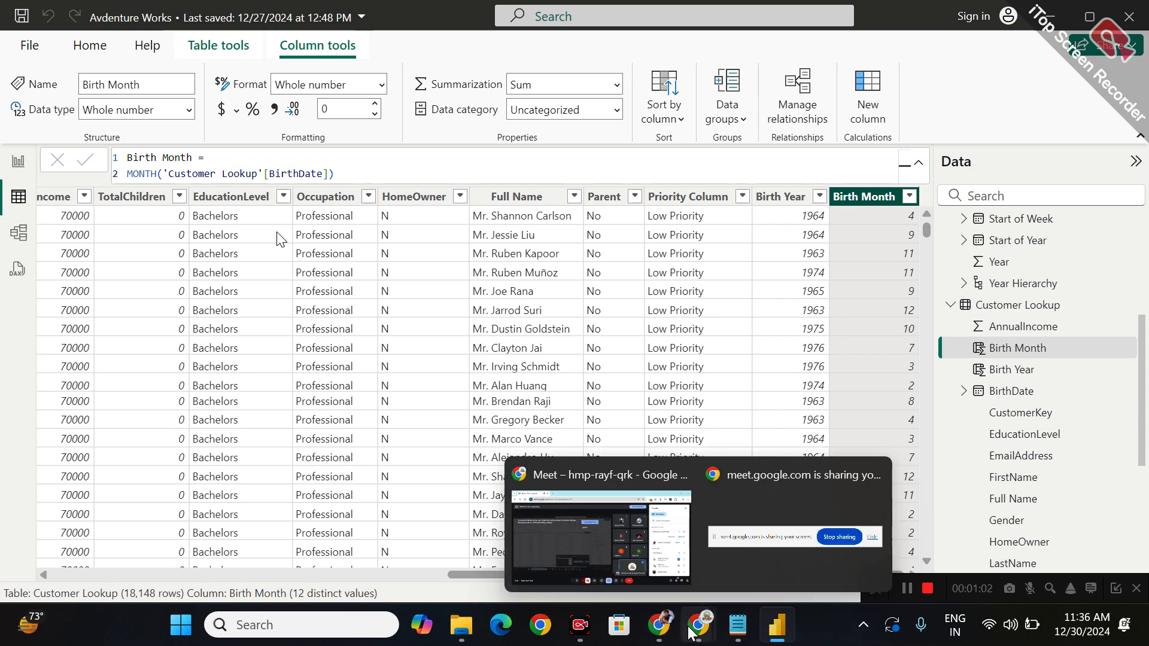
pyautogui.click(644, 568)
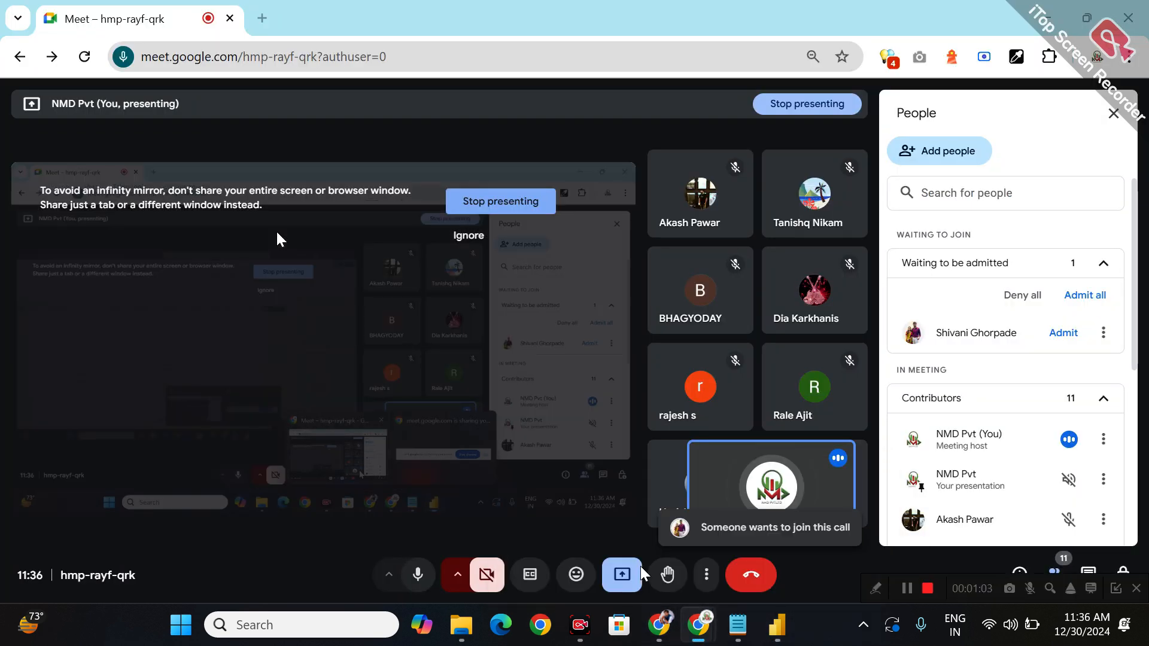
pyautogui.click(1085, 296)
pyautogui.click(647, 378)
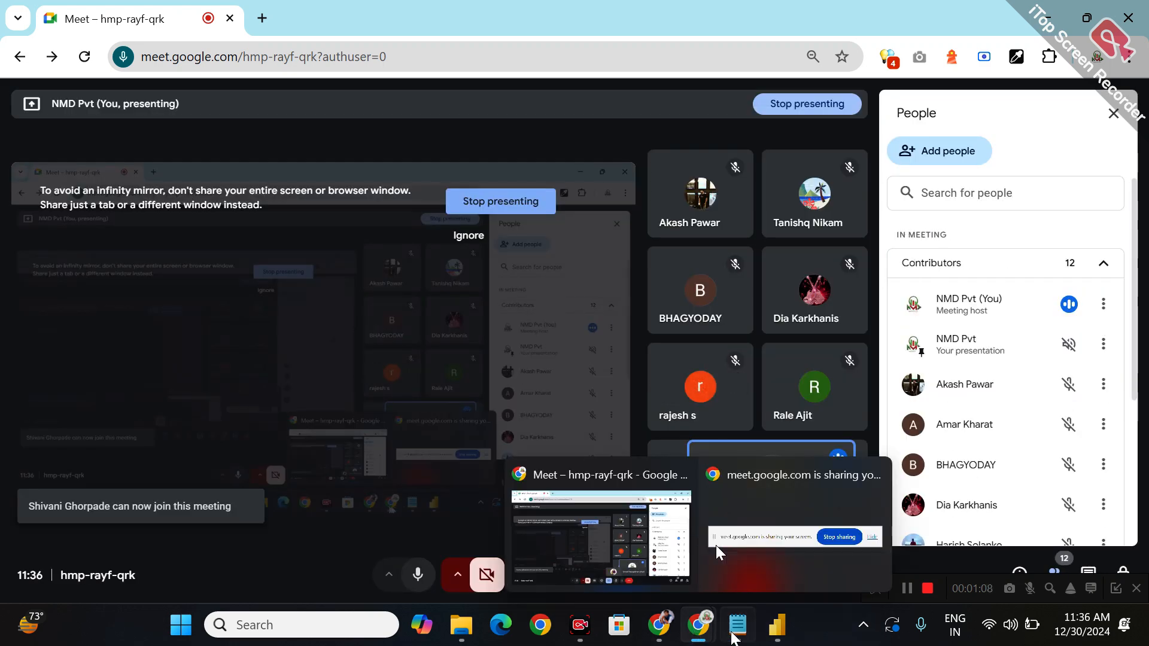
pyautogui.moveTo(776, 625)
pyautogui.click(789, 589)
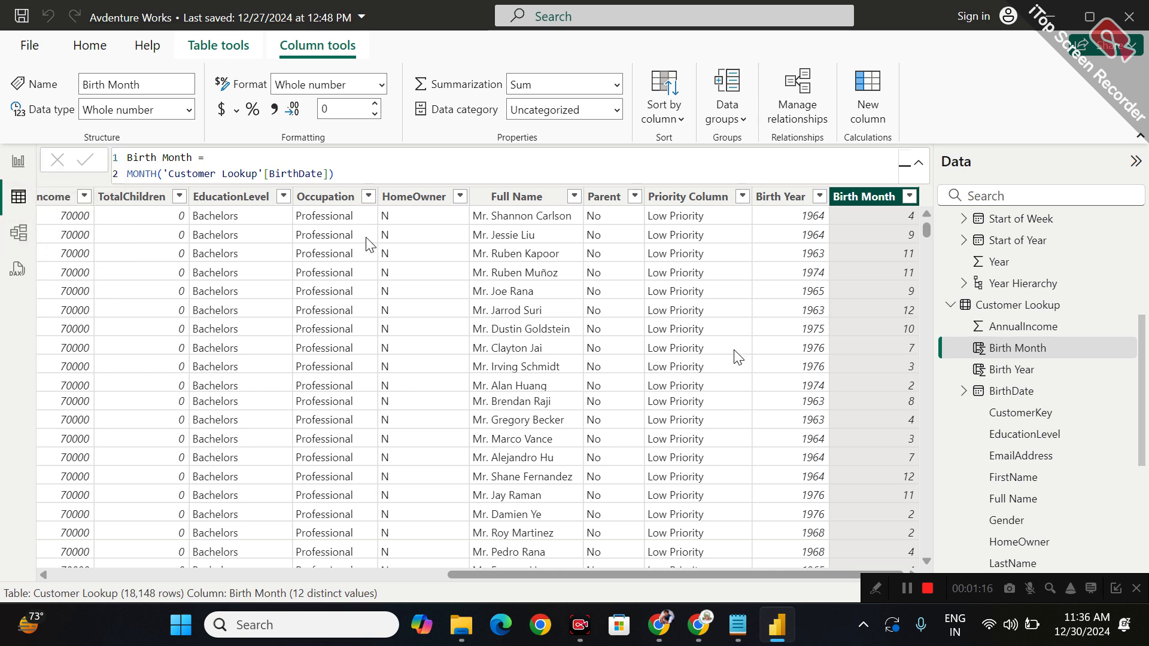
# Reopen the Calendar Lookup table and examine its columns and the remaining fields in the data list
pyautogui.scroll(3, 1053, 296)
pyautogui.scroll(2, 1054, 296)
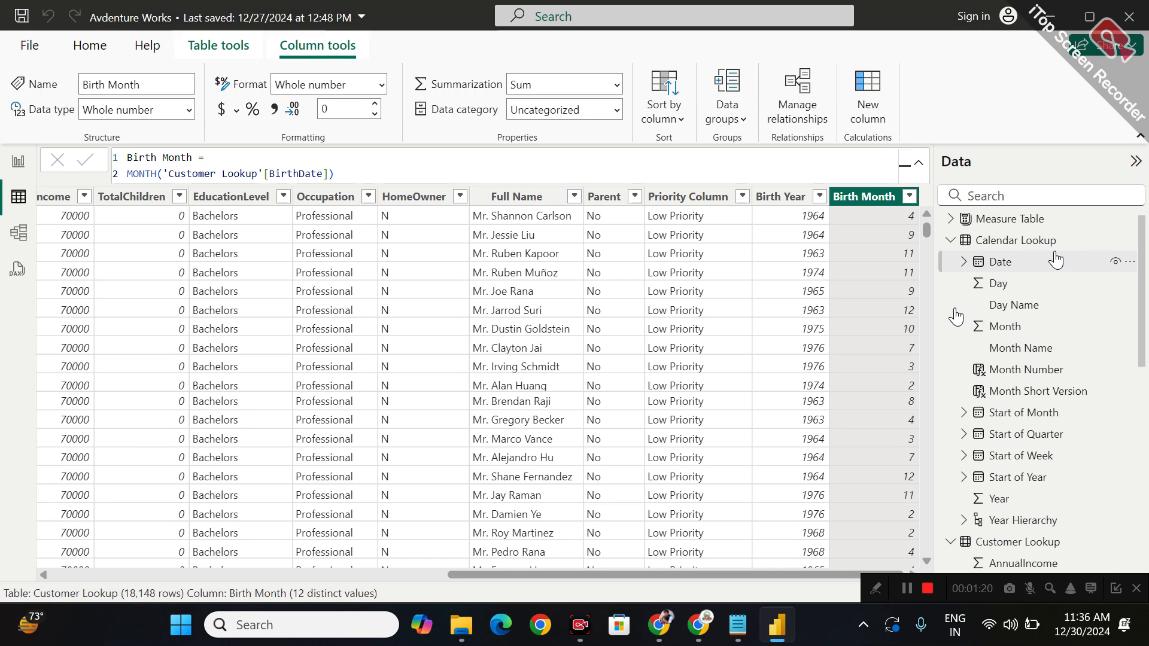
pyautogui.click(1055, 260)
pyautogui.click(1055, 242)
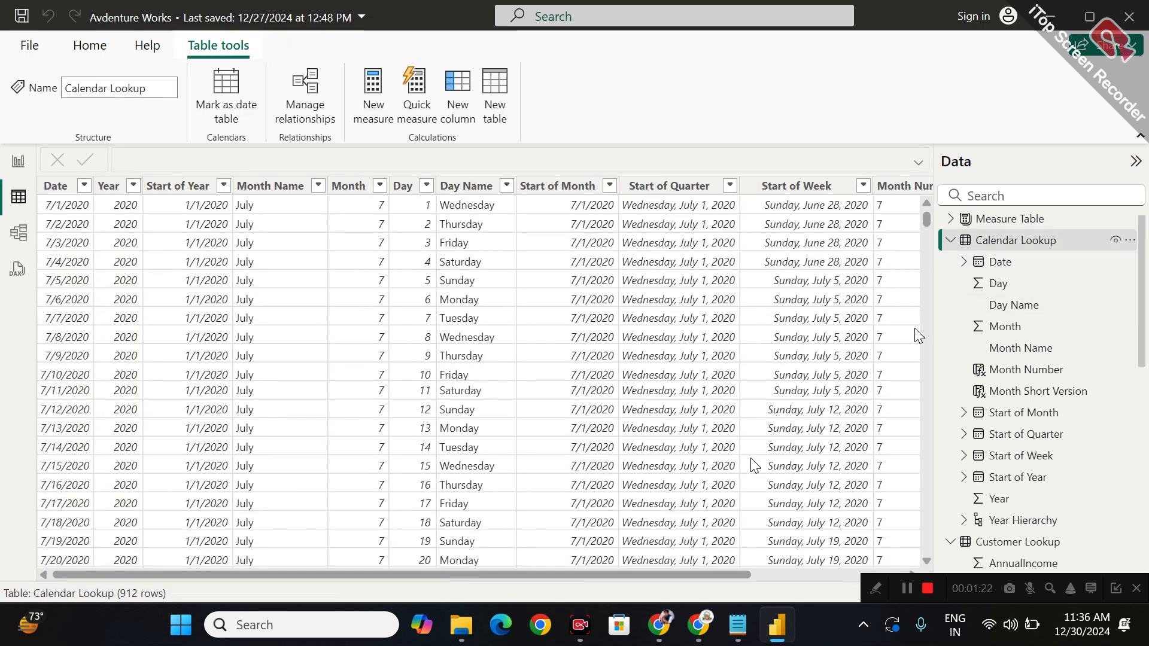
pyautogui.hscroll(3, 915, 328)
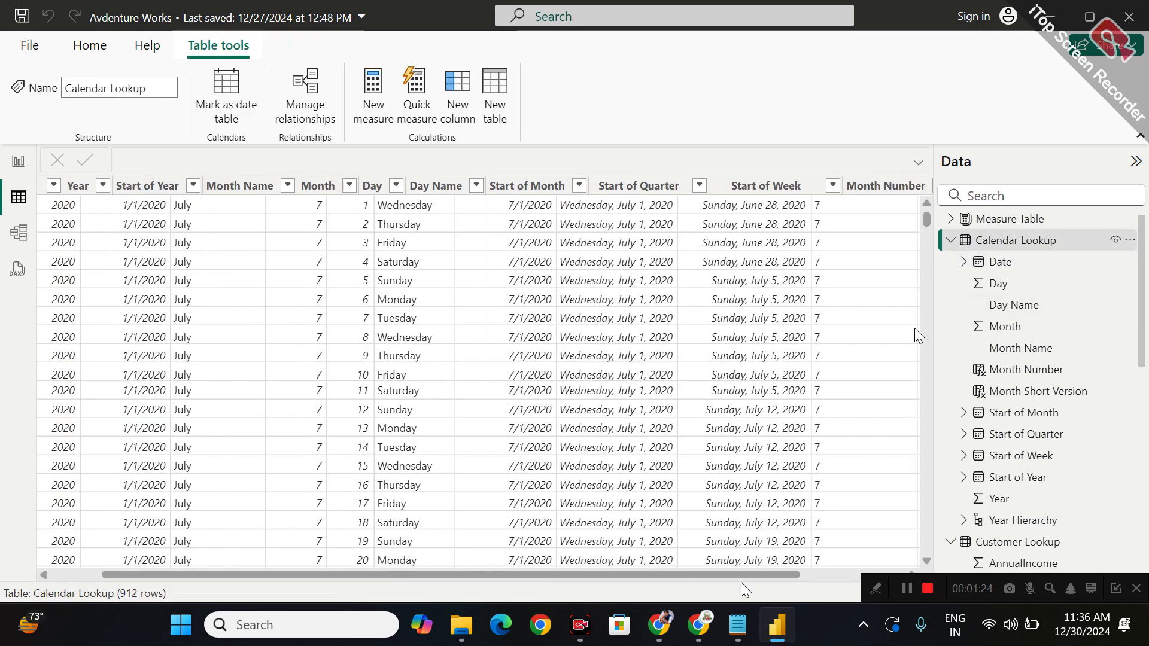
pyautogui.scroll(-2, 1004, 468)
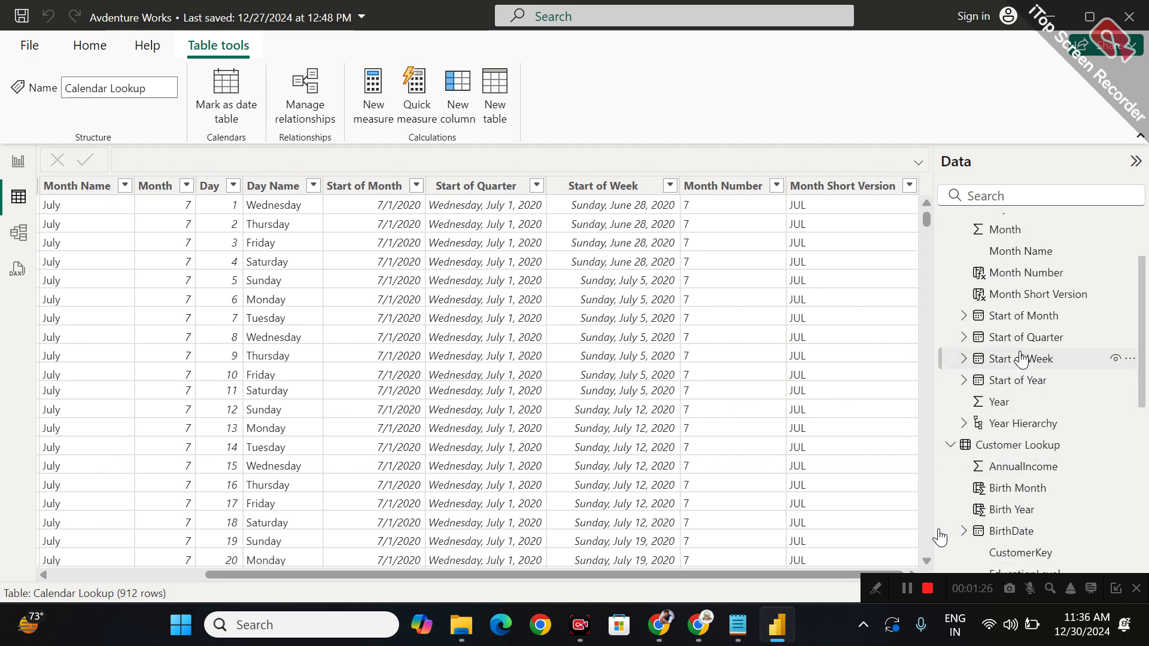
pyautogui.scroll(2, 1023, 361)
pyautogui.scroll(-6, 940, 538)
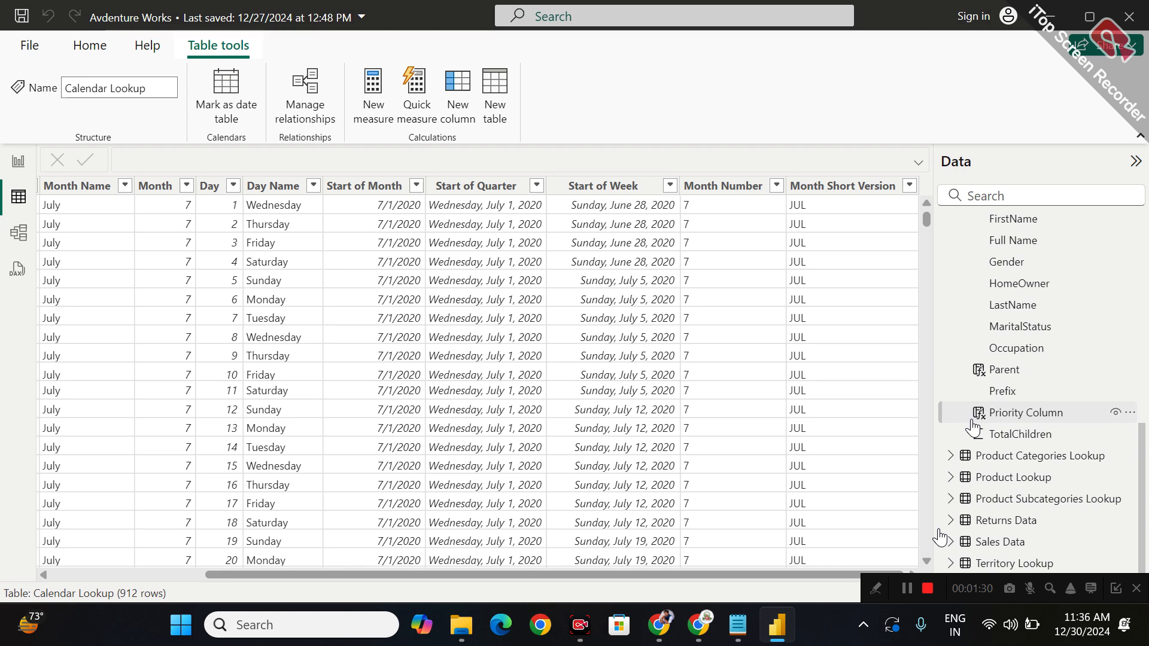
# Show the Sales Data table and examine the Order Day column's WEEKDAY formula, including its second argument
pyautogui.click(949, 546)
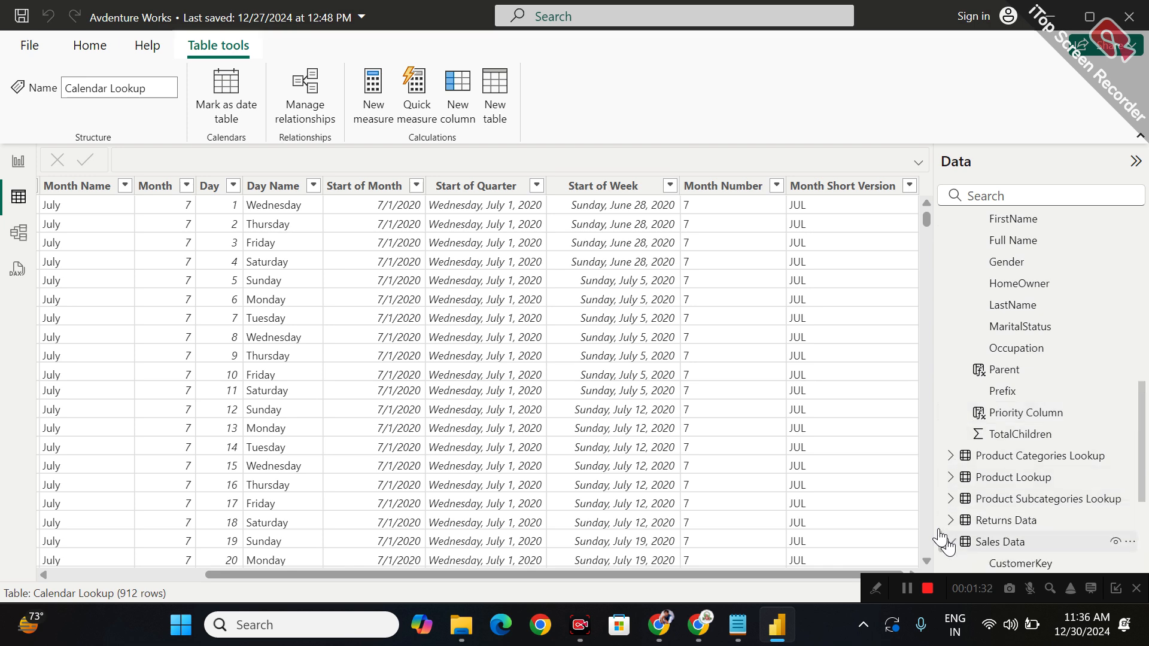
pyautogui.click(978, 543)
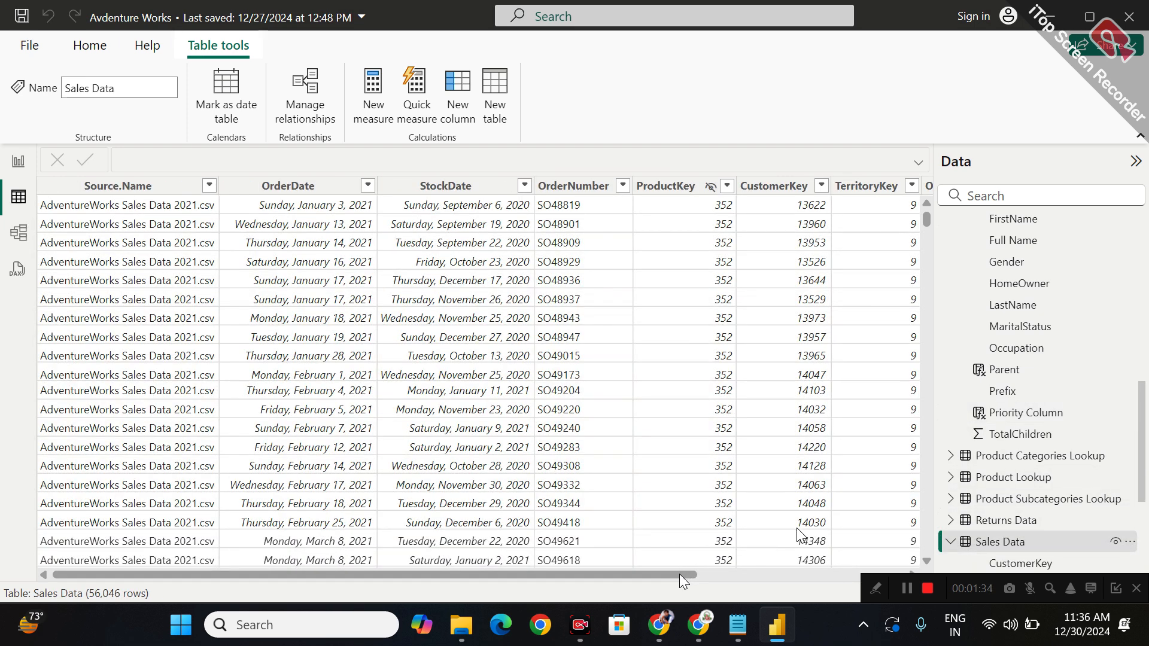
pyautogui.moveTo(688, 575); pyautogui.dragTo(726, 578)
pyautogui.hscroll(5, 796, 528)
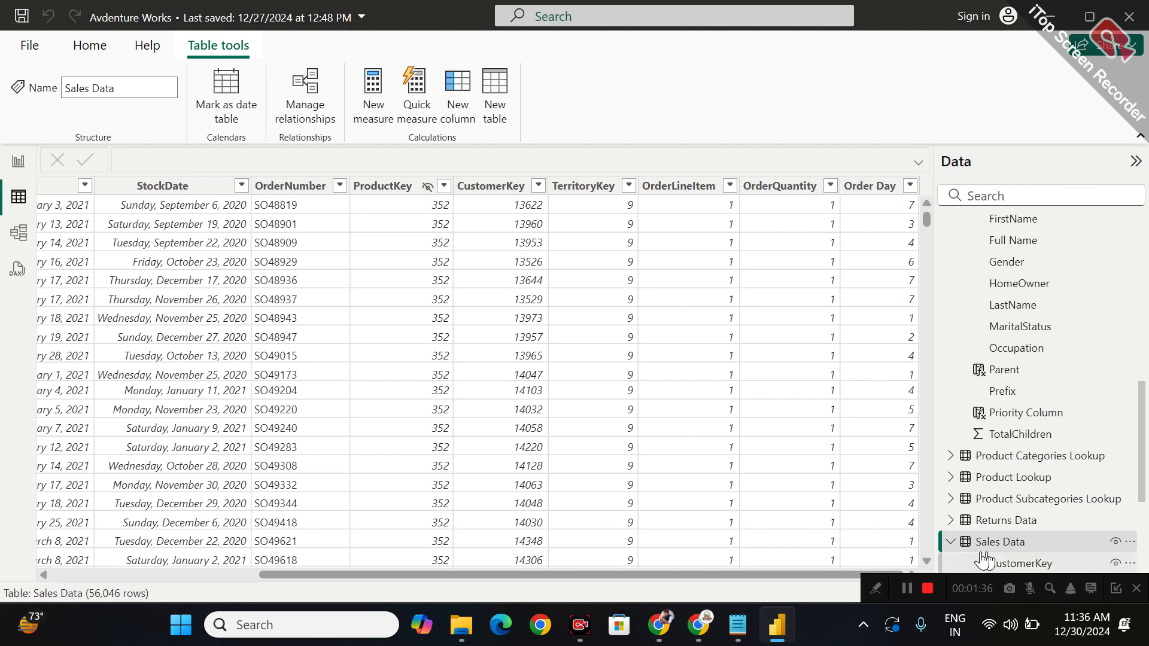
pyautogui.click(859, 187)
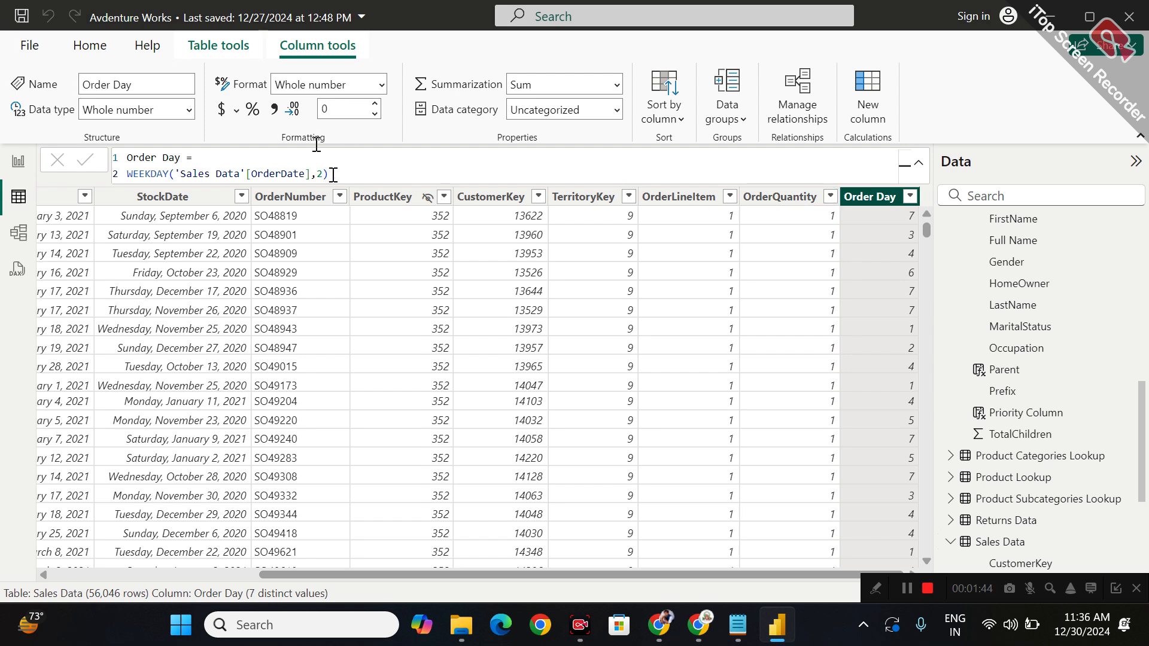
pyautogui.moveTo(333, 173); pyautogui.dragTo(311, 173)
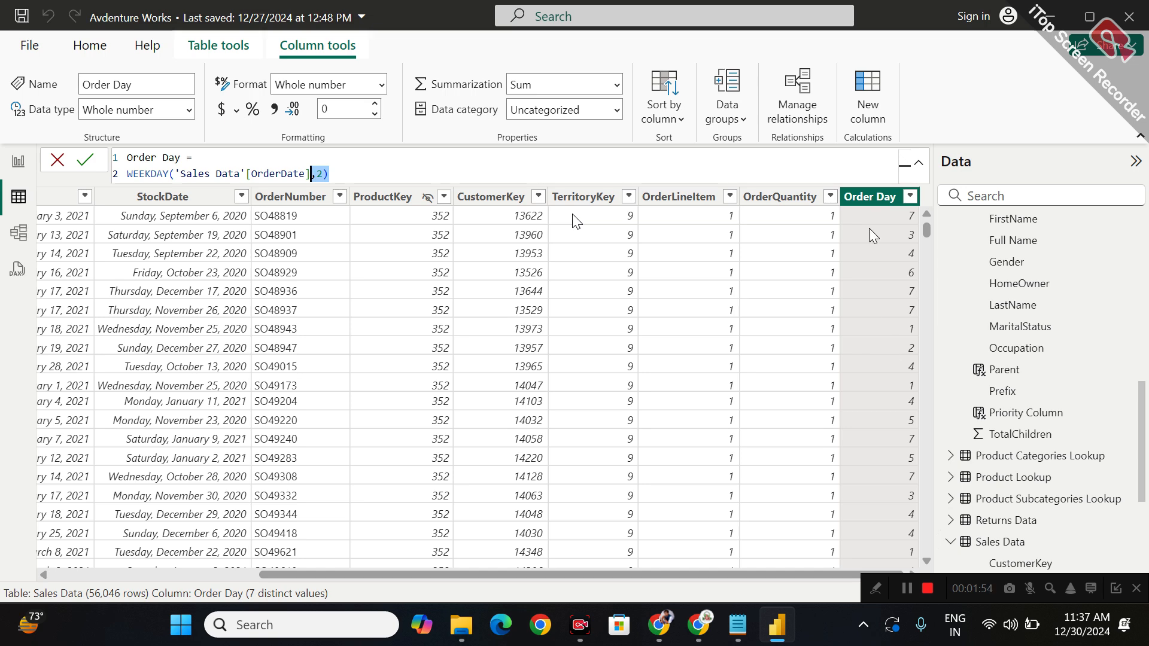
# Add a new calculated column to the Sales Data table
pyautogui.rightClick(867, 200)
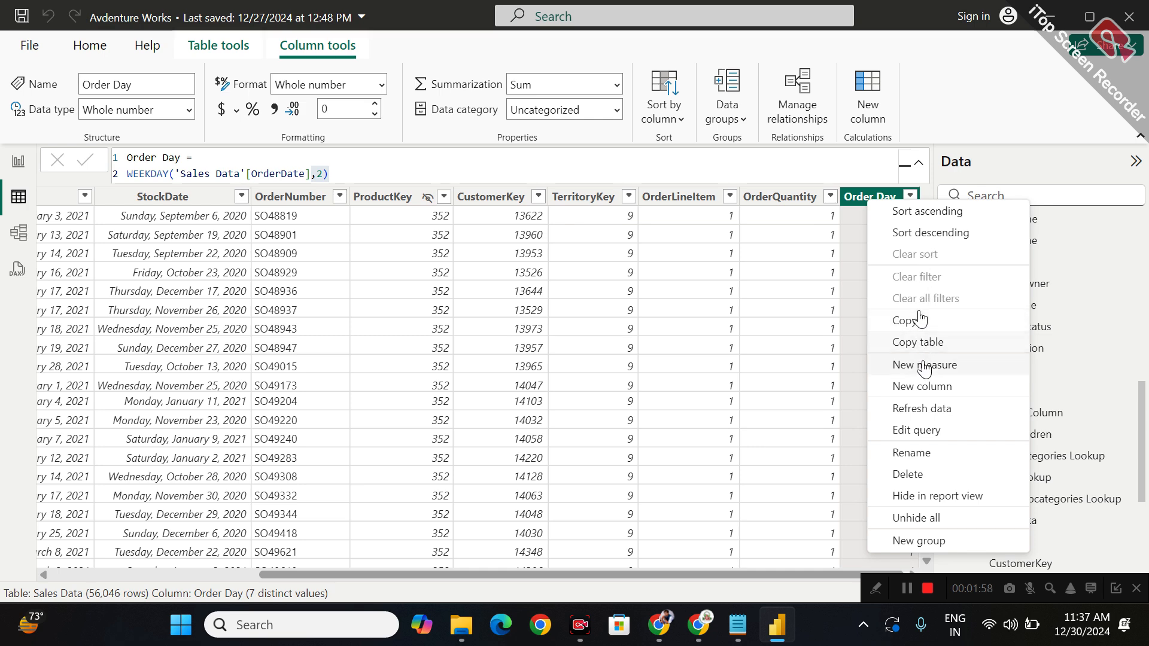
pyautogui.click(917, 383)
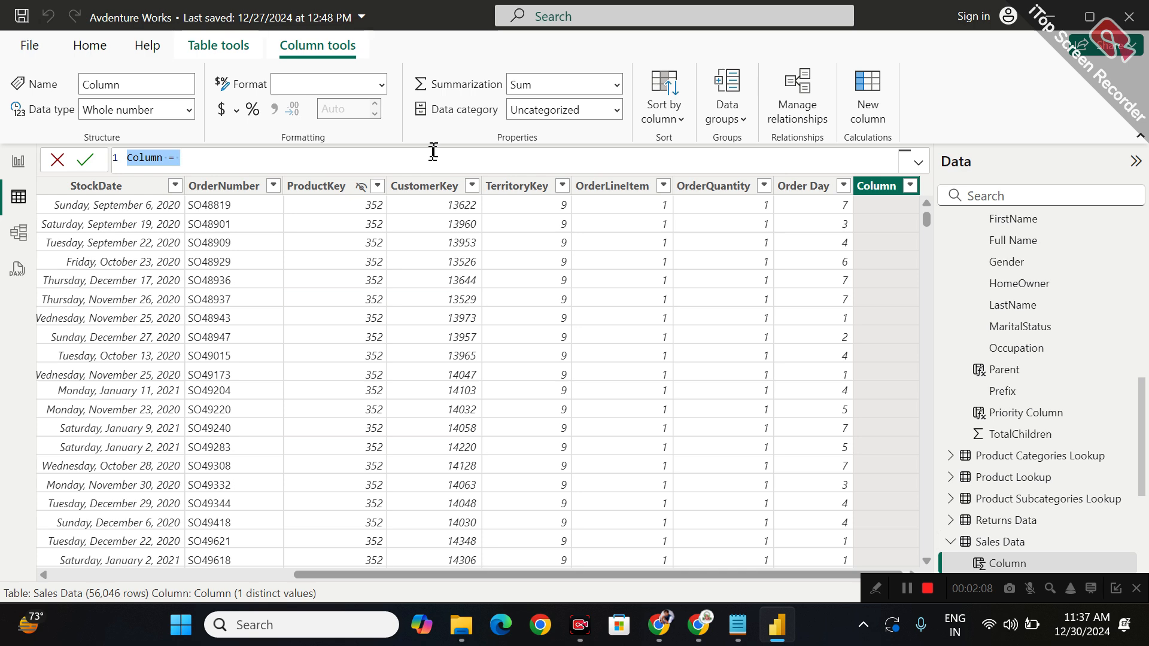
# Switch to the Google Meet call and admit the next participant waiting to join
pyautogui.moveTo(697, 625)
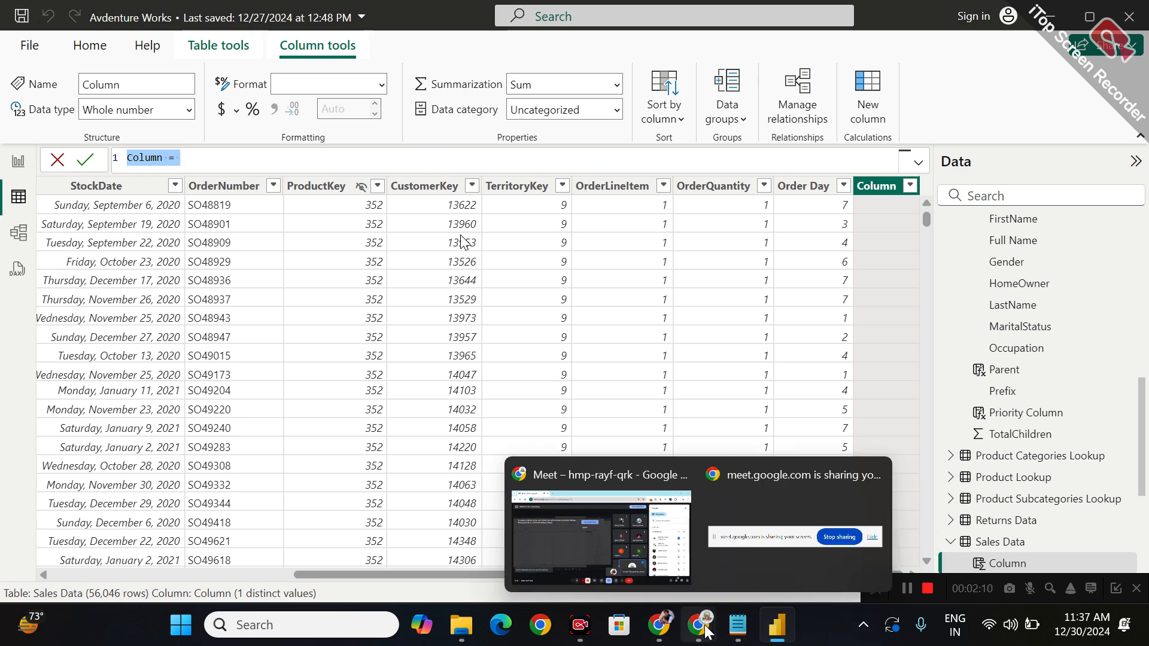
pyautogui.click(644, 560)
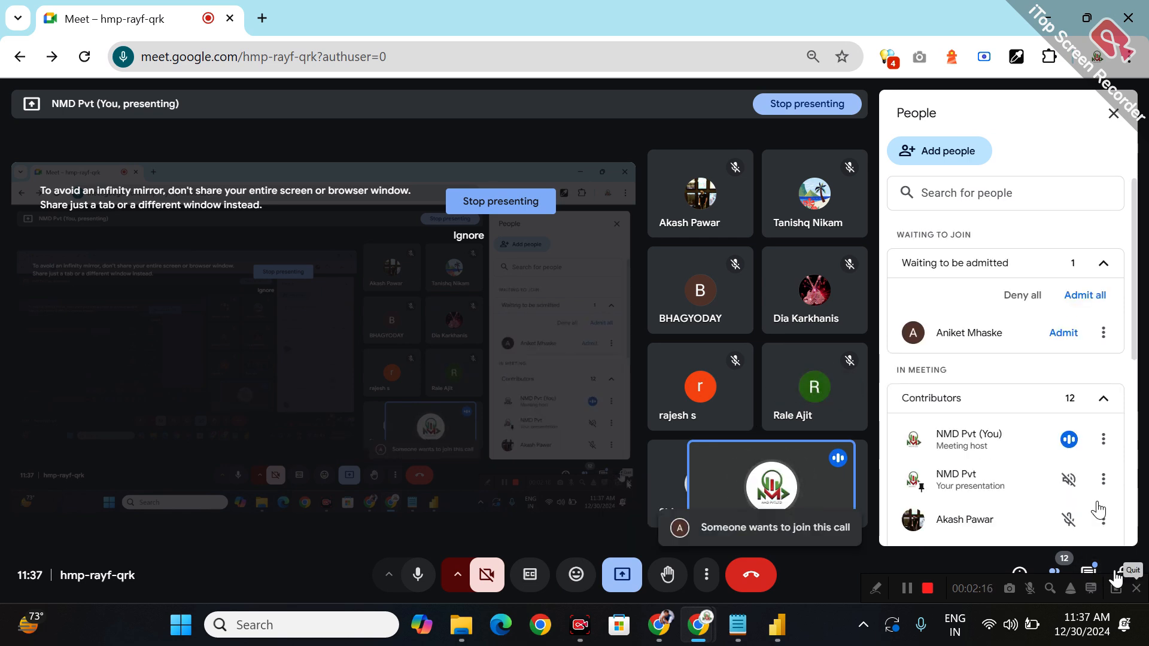
pyautogui.click(1104, 301)
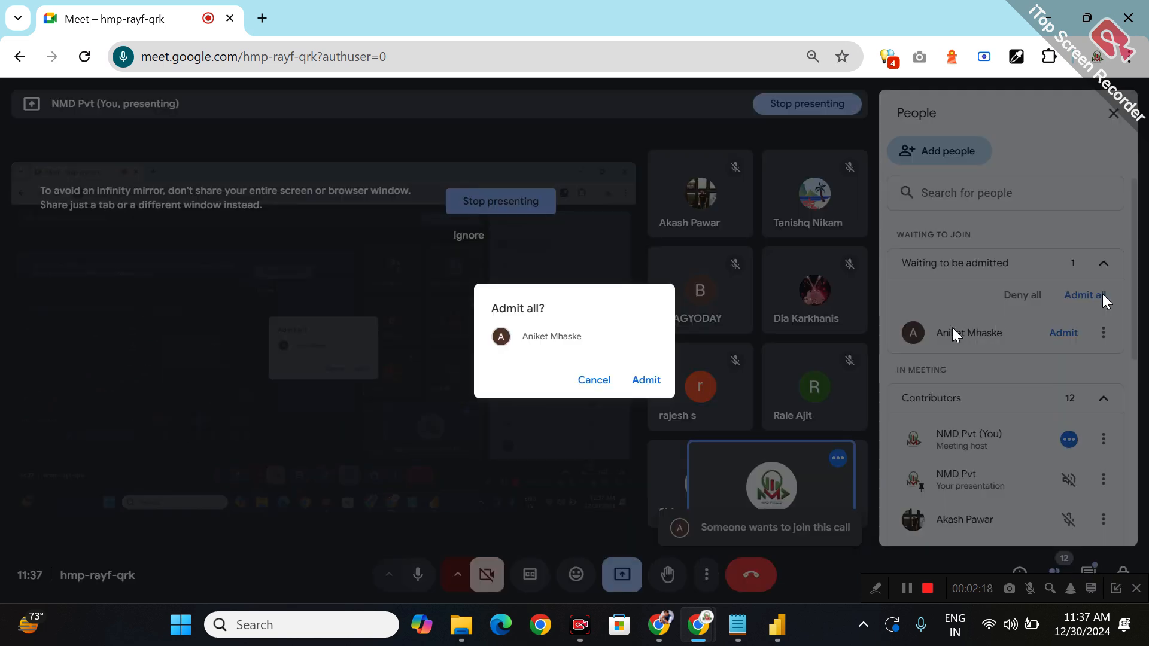
pyautogui.click(646, 380)
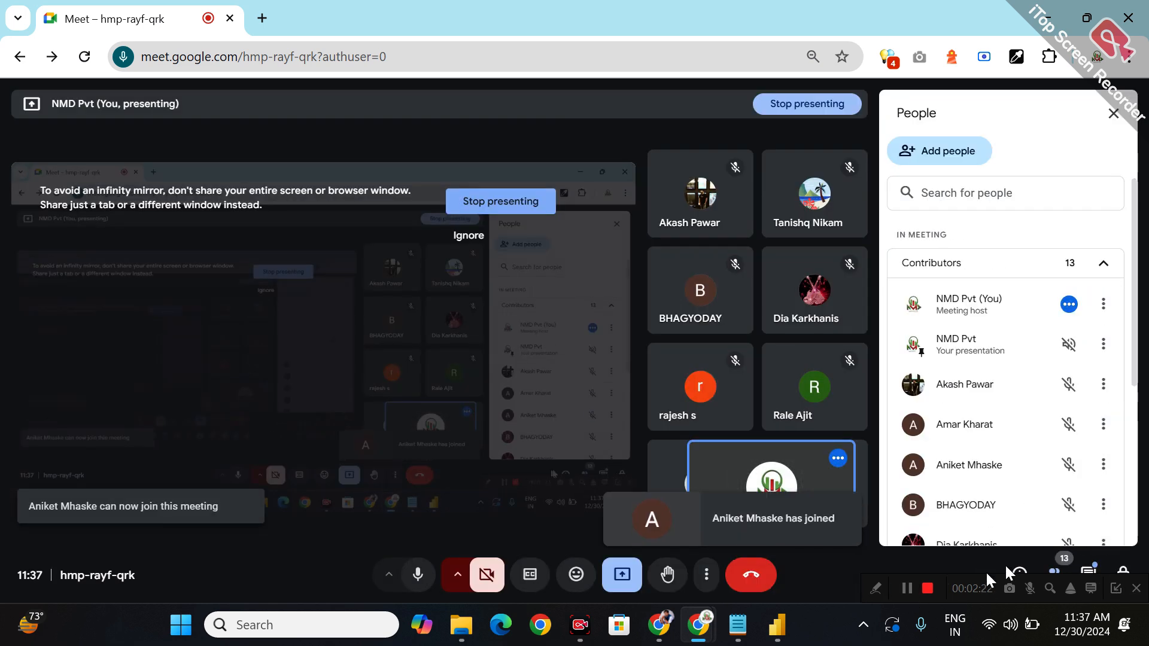
# Show the in-call messages and read the posted formulas for Birth Day, month and Birth Year
pyautogui.moveTo(954, 577); pyautogui.dragTo(920, 473)
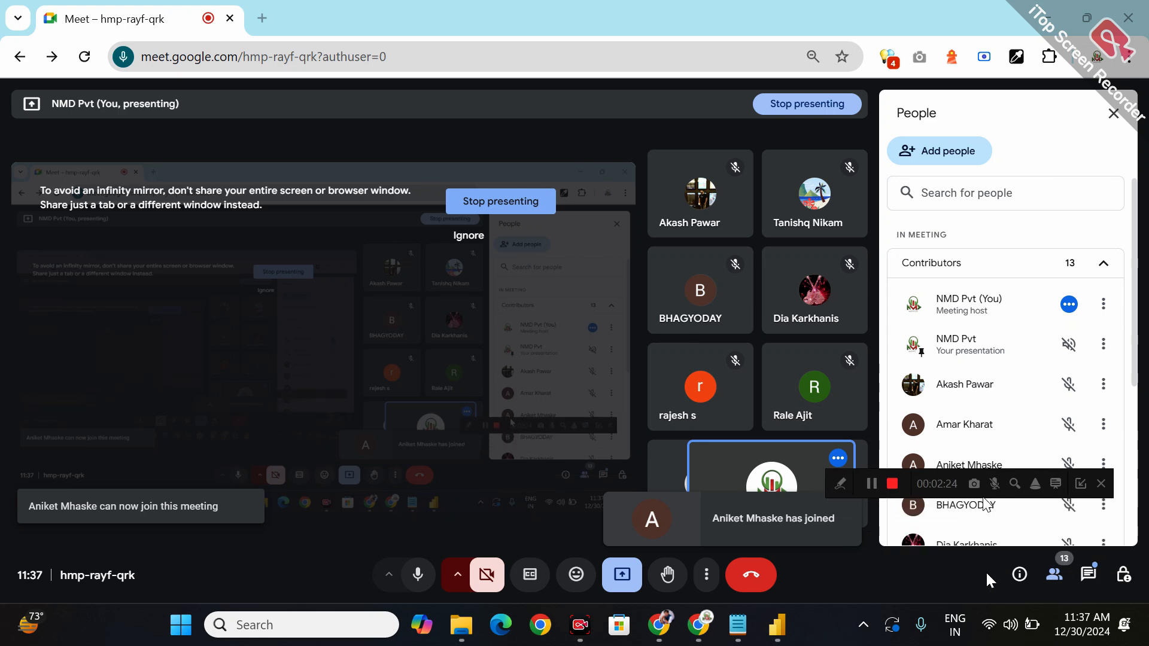
pyautogui.click(1089, 574)
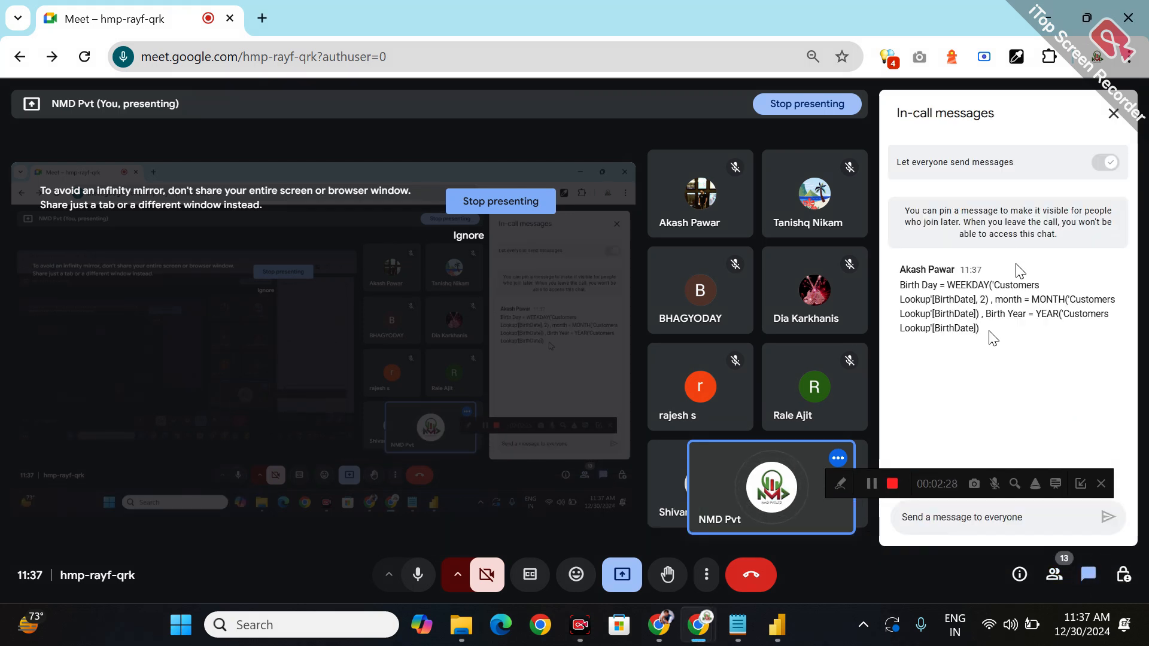
pyautogui.moveTo(988, 332); pyautogui.dragTo(904, 283)
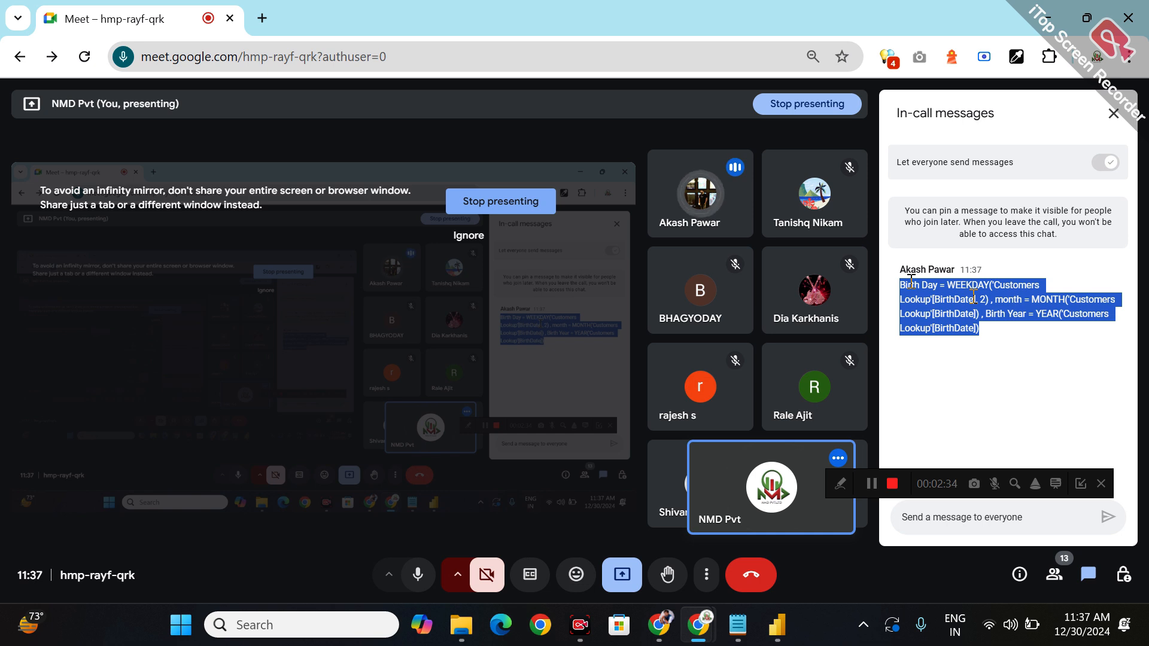
pyautogui.click(991, 326)
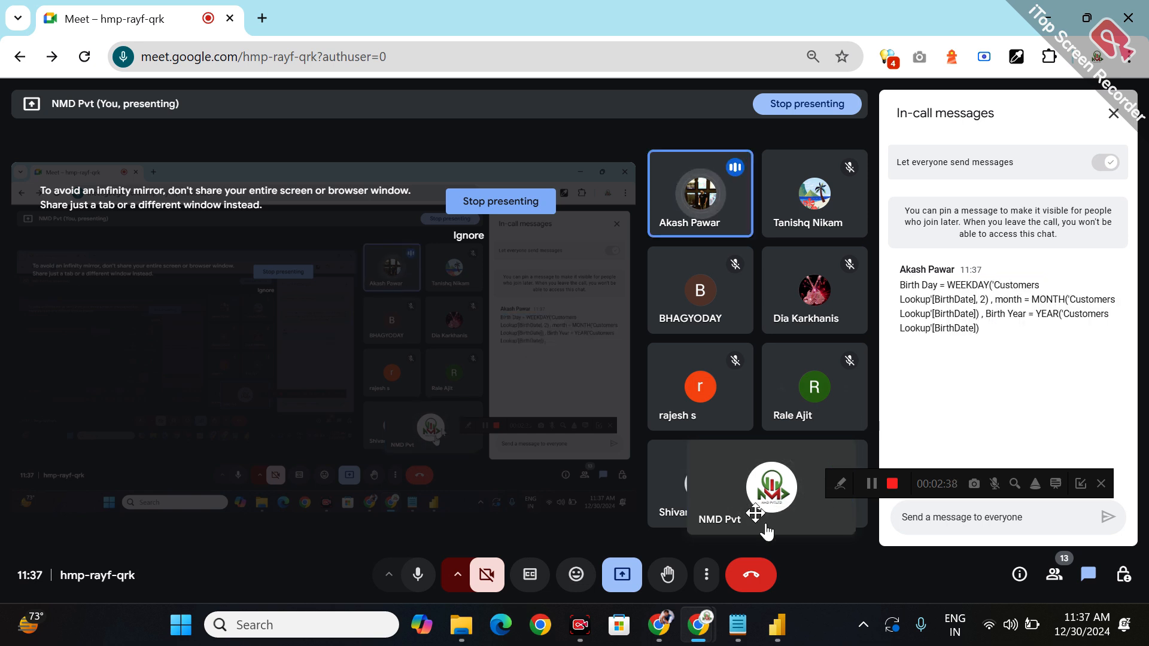
# Return to Power BI and look through the Sales Data columns, from Source.Name and OrderDate across to Order Day
pyautogui.moveTo(776, 641)
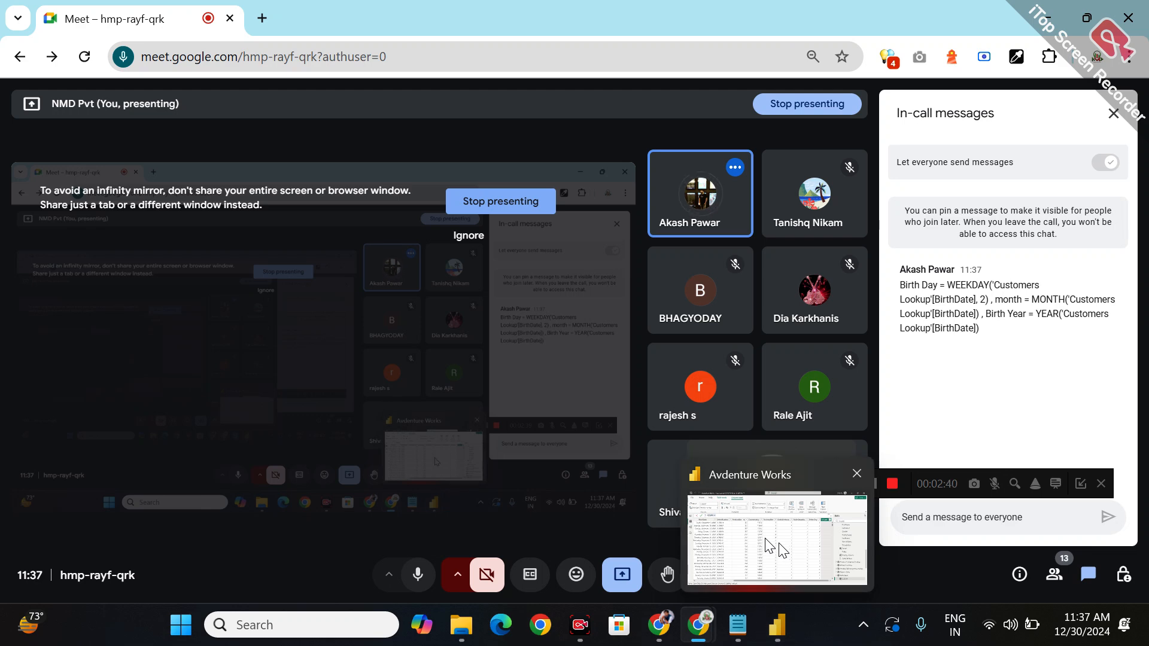
pyautogui.click(777, 526)
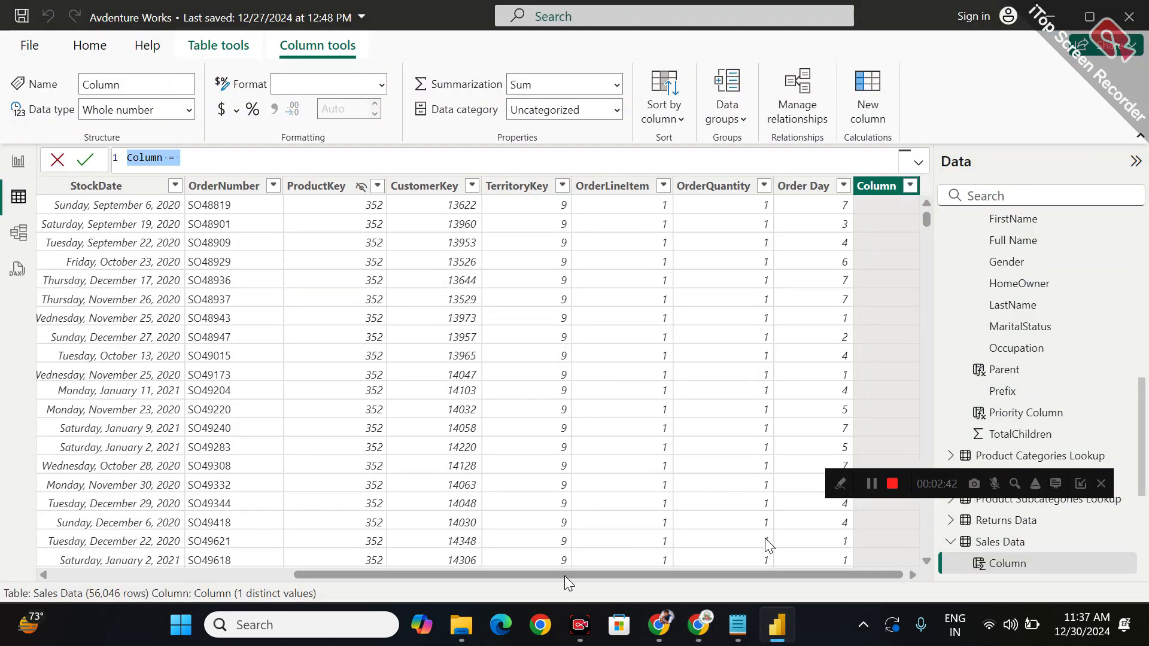
pyautogui.moveTo(564, 576); pyautogui.dragTo(271, 456)
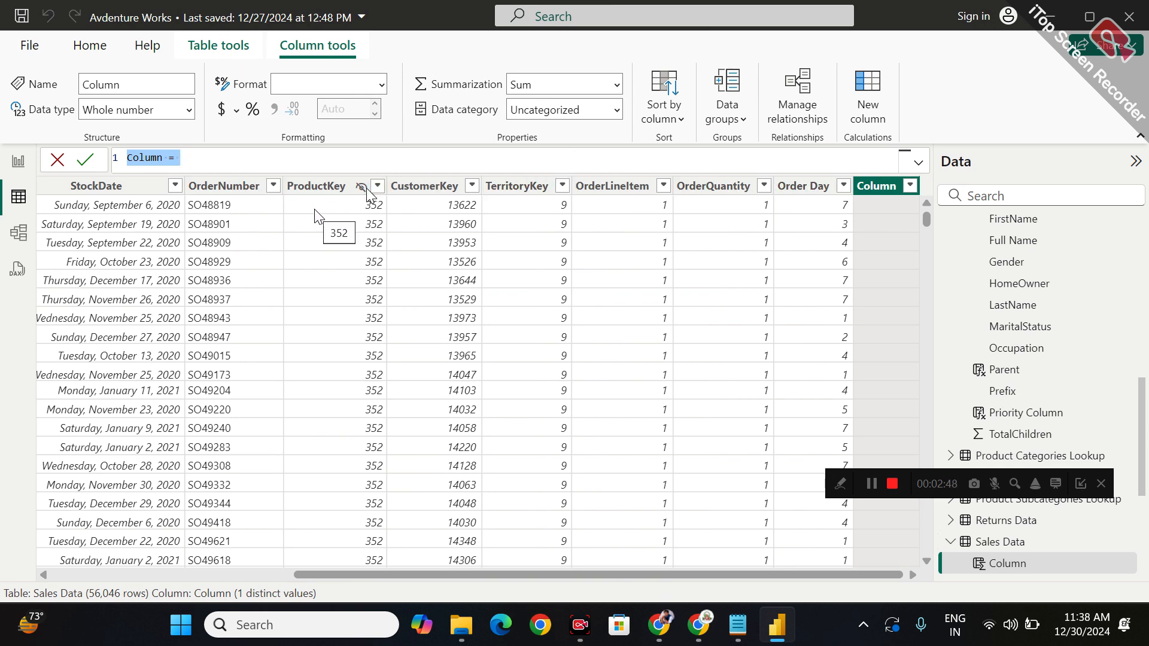
pyautogui.moveTo(325, 579); pyautogui.dragTo(74, 499)
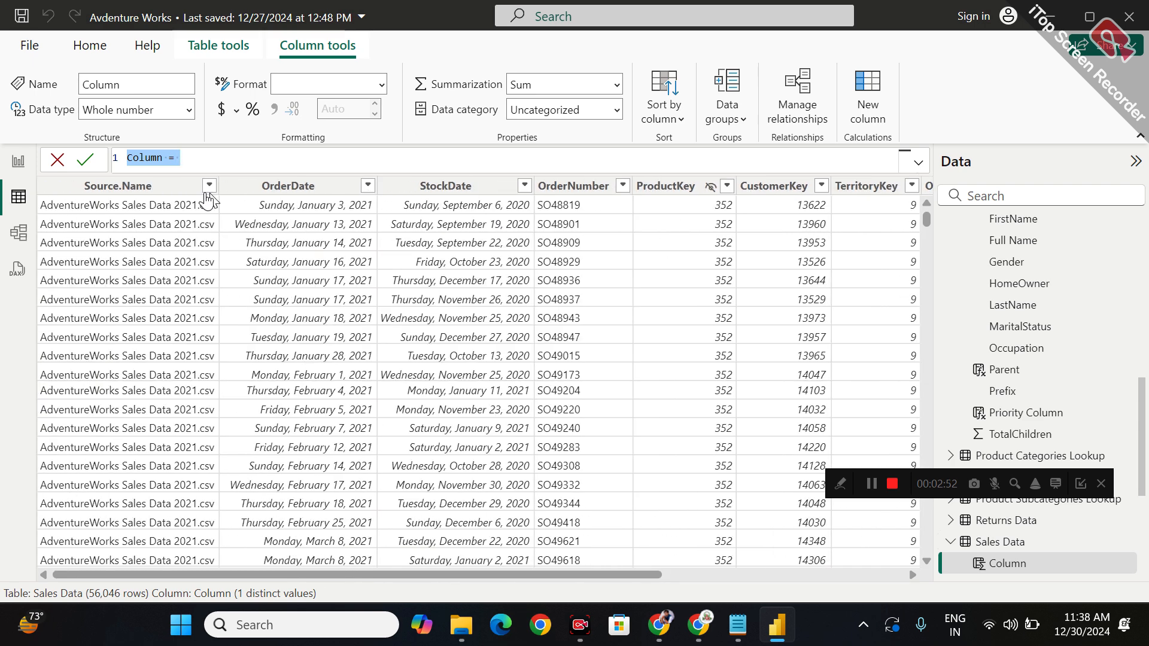
pyautogui.click(277, 187)
pyautogui.moveTo(351, 575); pyautogui.dragTo(622, 611)
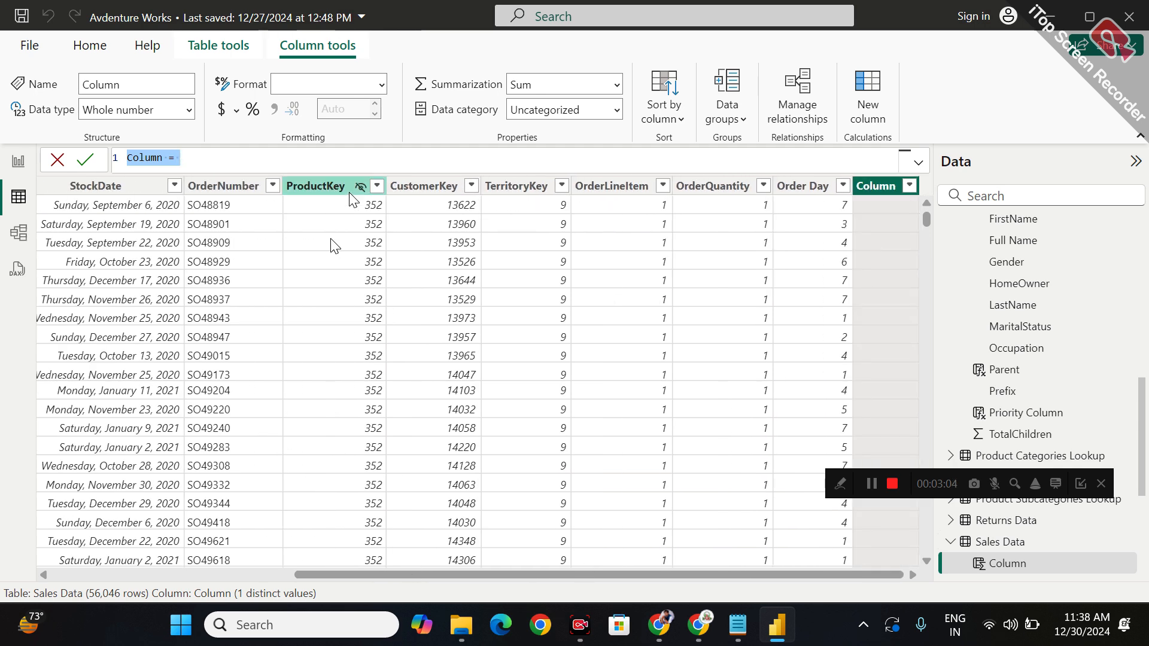
# Check the Google Meet call briefly and return to the unfinished column in Power BI
pyautogui.moveTo(668, 640)
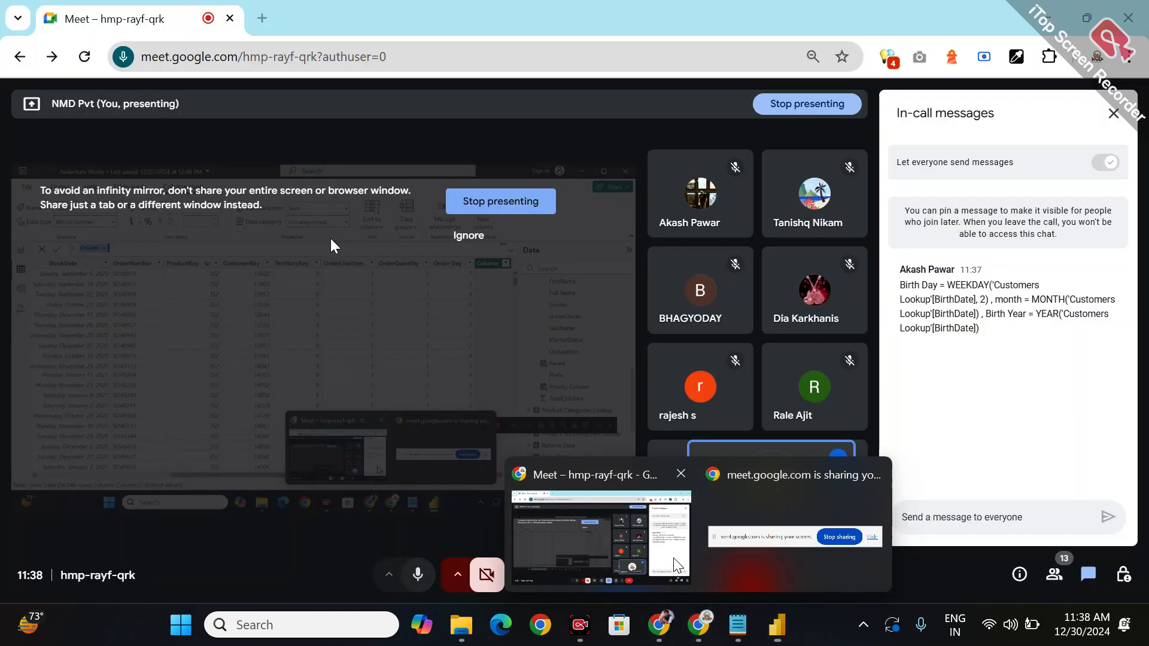
pyautogui.click(670, 566)
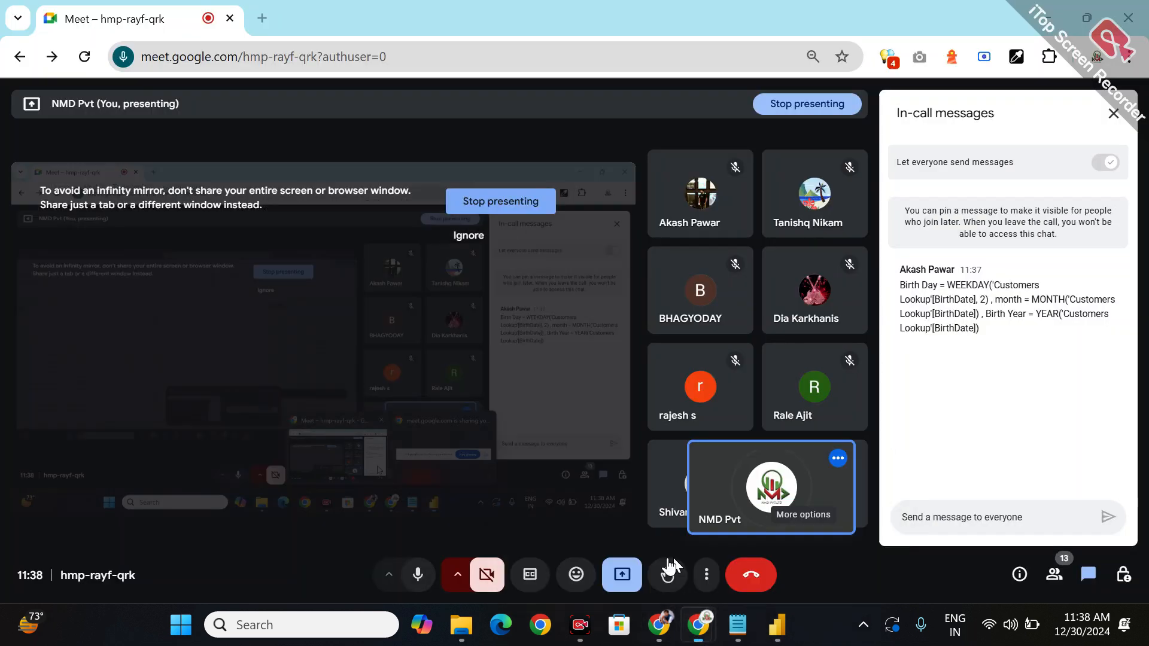
pyautogui.moveTo(778, 640)
pyautogui.click(758, 565)
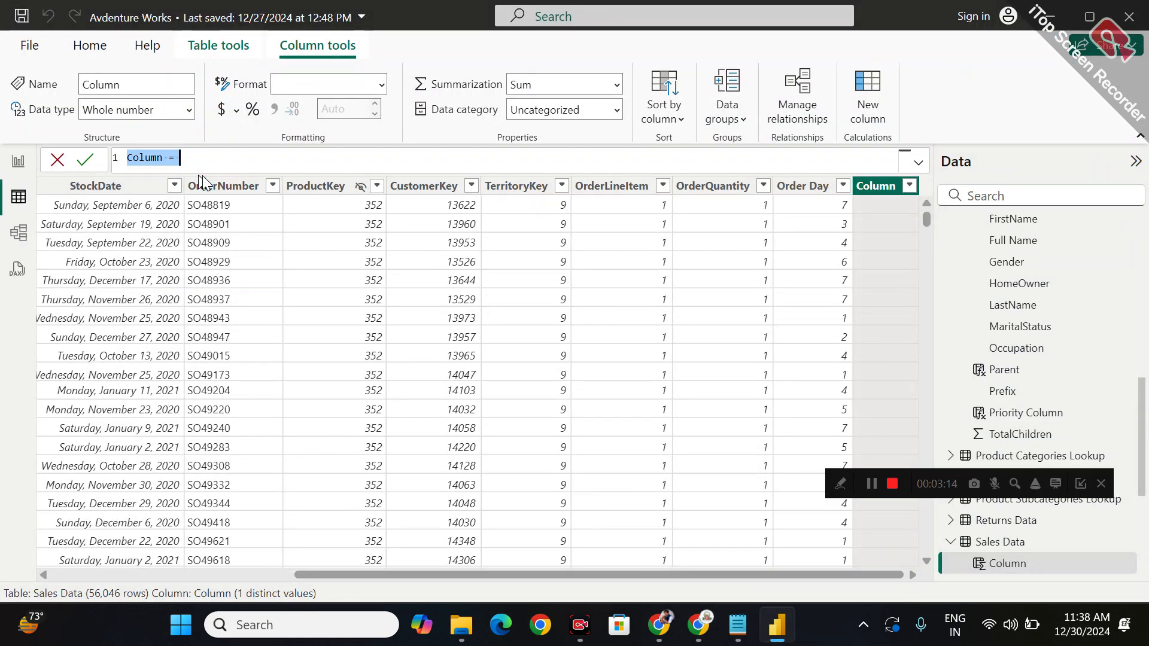
# Name the new Sales Data column Weekend Sales and start a second line for its formula
pyautogui.write('Weekend/')
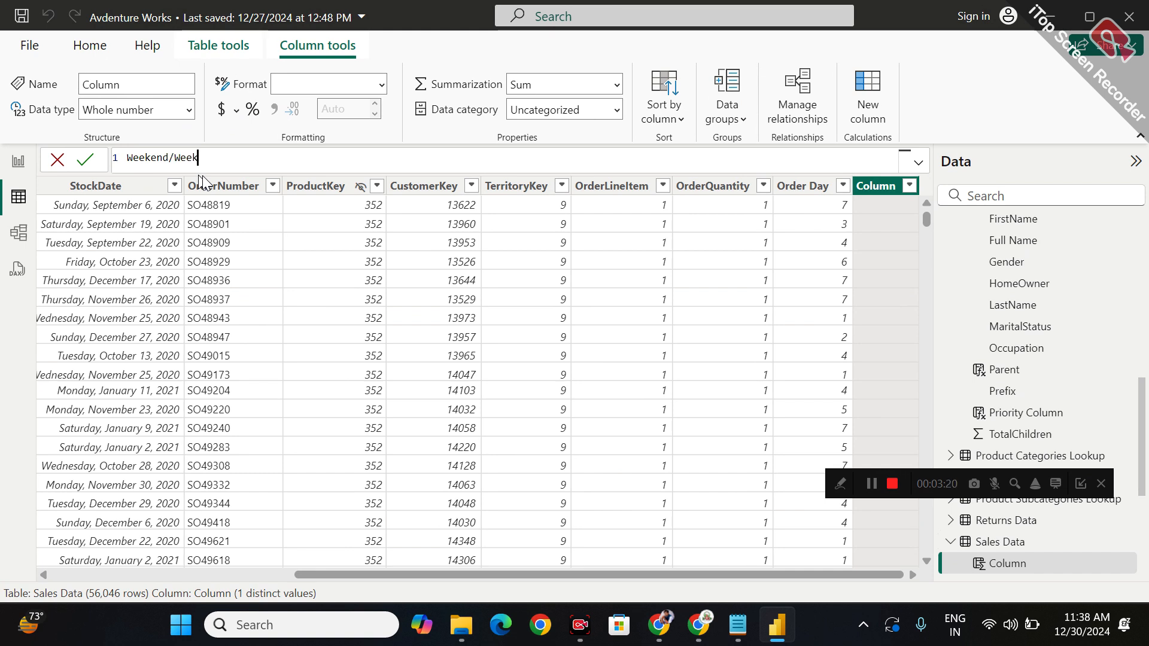
pyautogui.press('BackSpace')
pyautogui.write('Sales =')
pyautogui.hotkey('shift', 'Return')
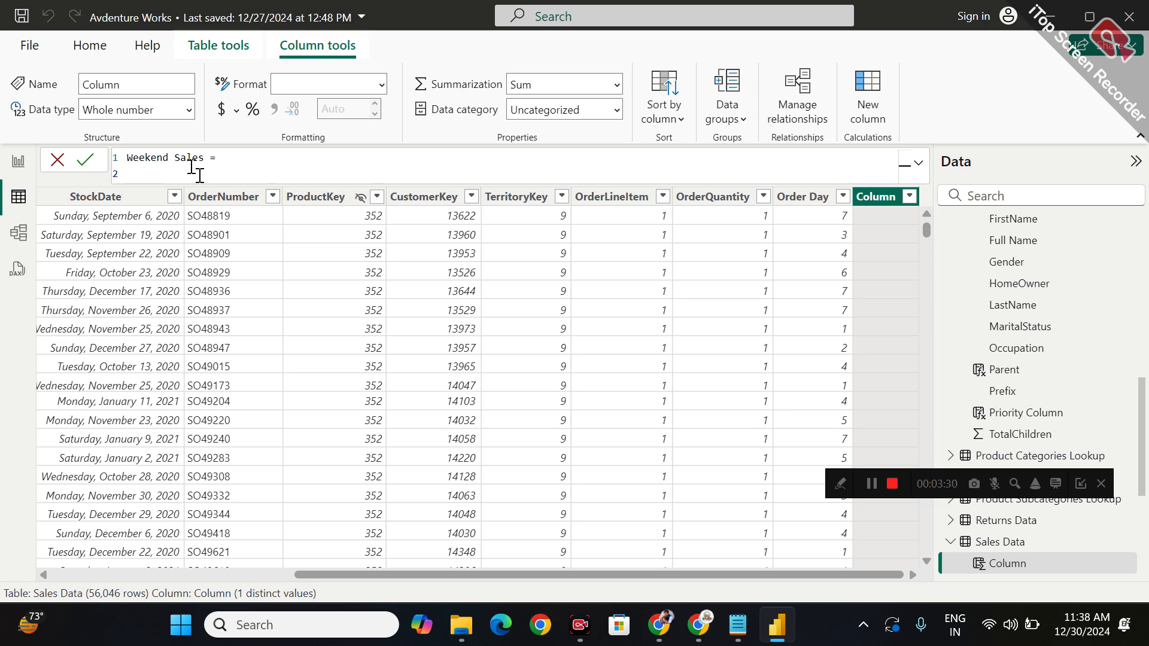
# Begin the Weekend Sales formula with an IF function testing whether 'Sales Data'[Order Day] is >=6
pyautogui.write('IF(')
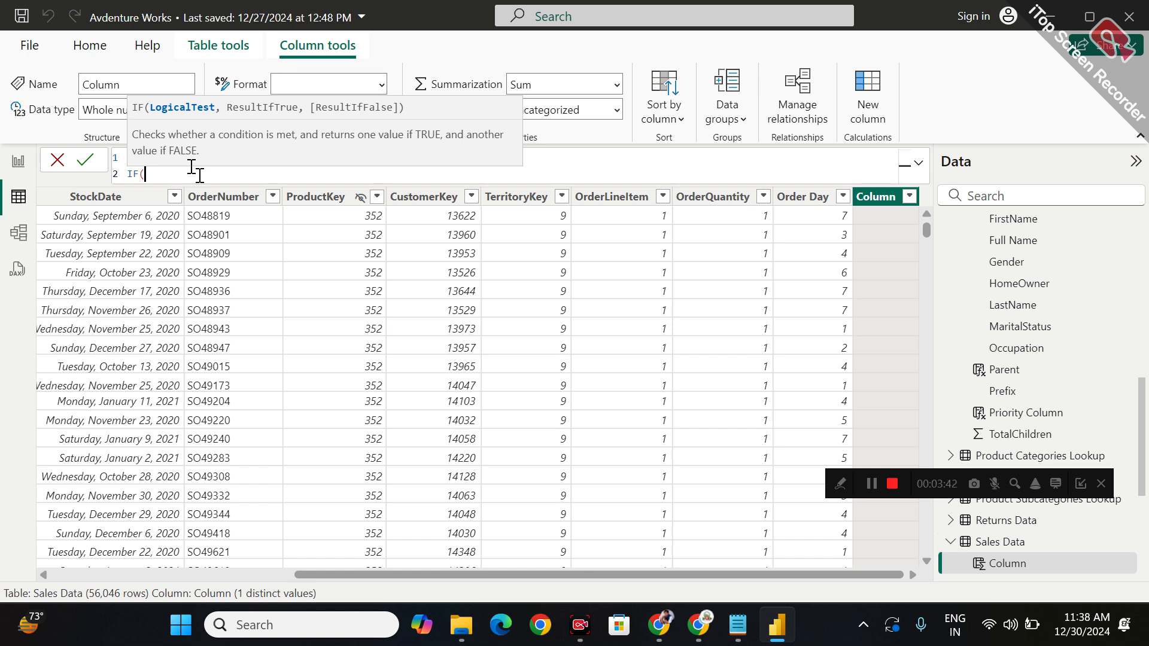
pyautogui.write('orde')
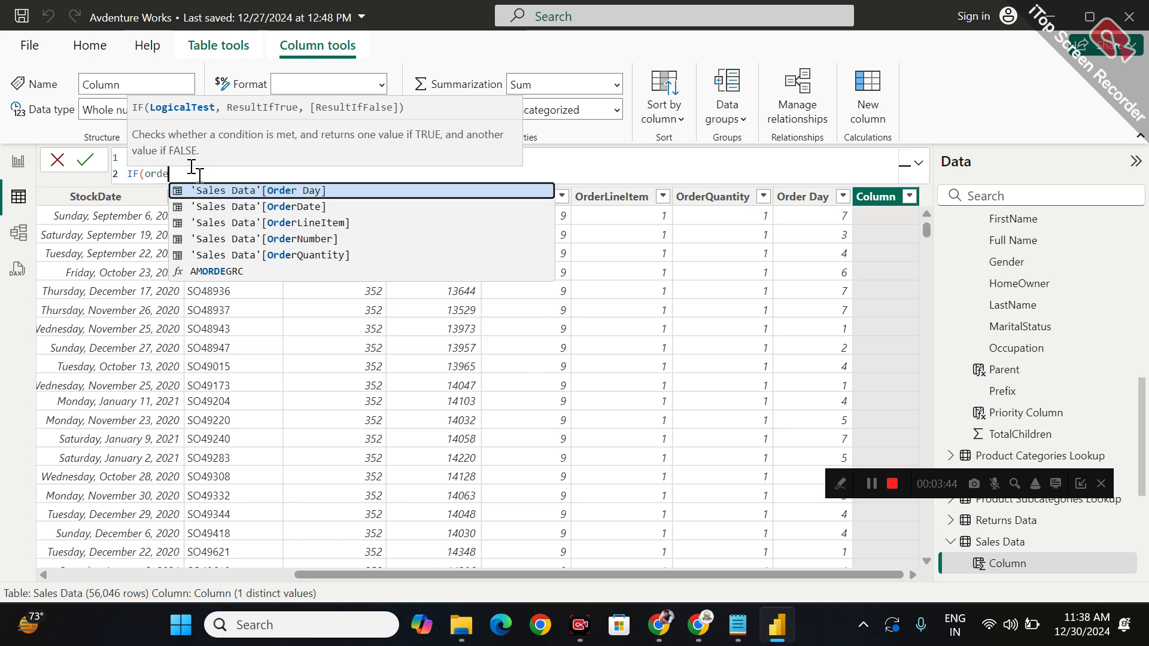
pyautogui.press('Tab')
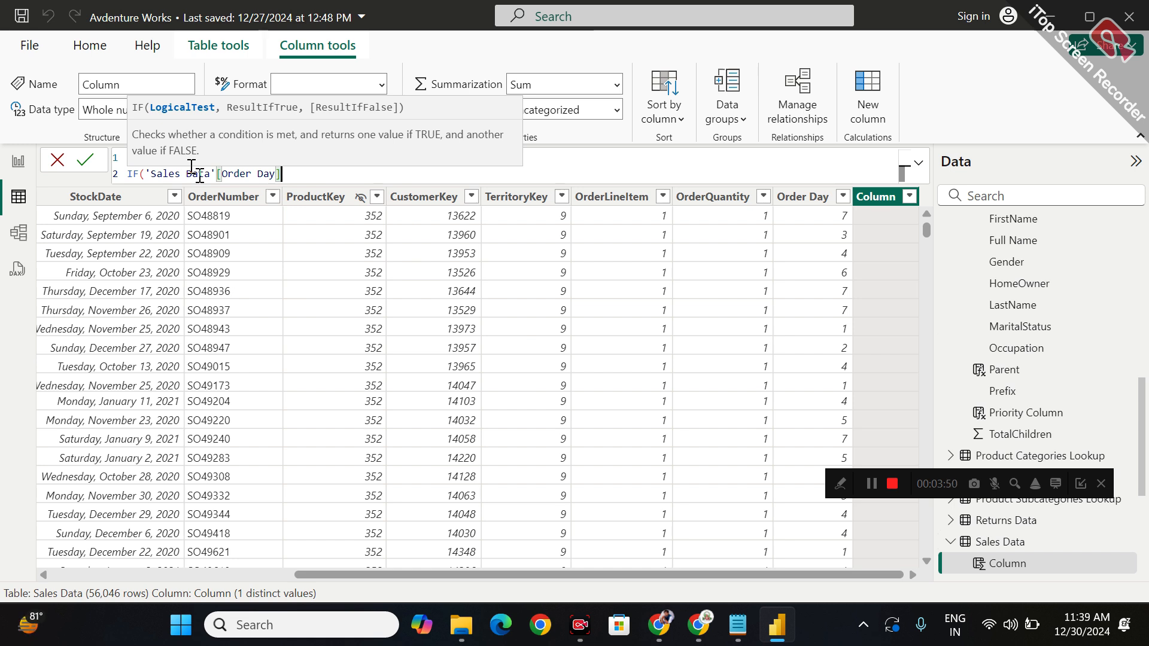
pyautogui.write('>')
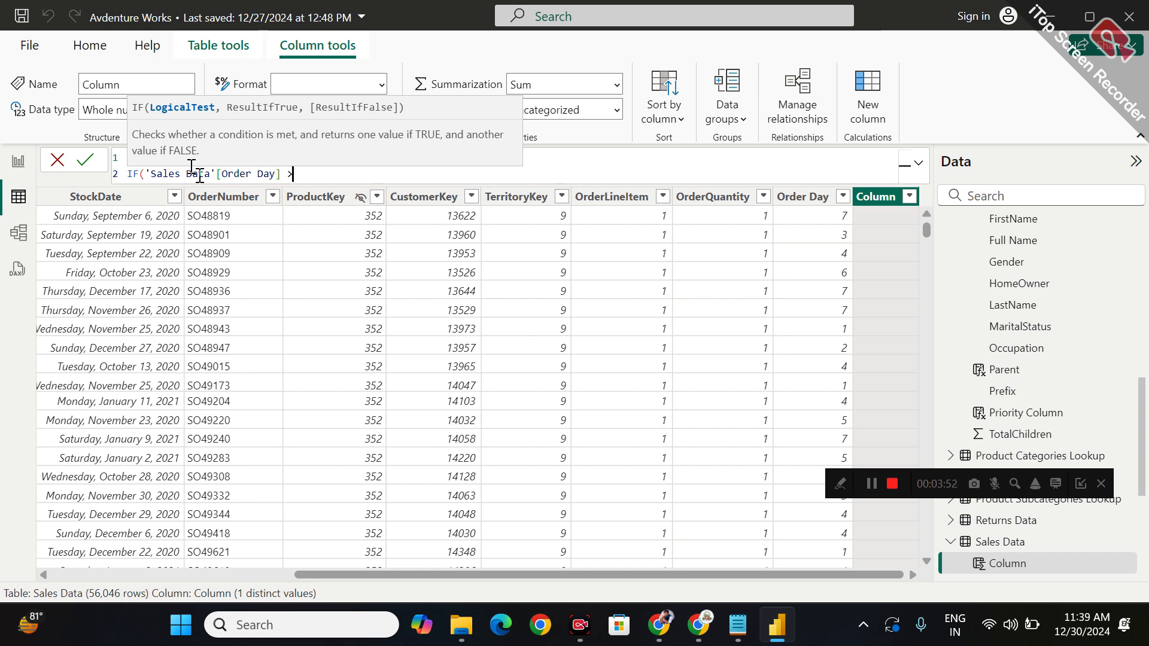
pyautogui.write('=6')
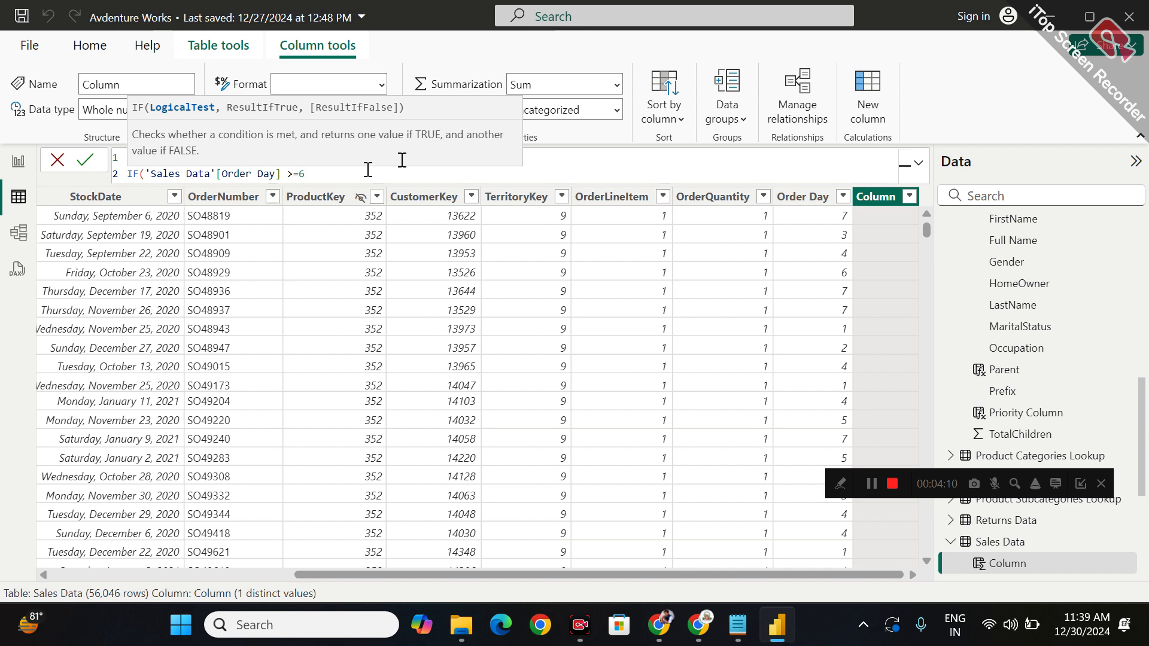
# Complete the IF formula to return "Weekend" when true and "Weekday" when false, and commit the column
pyautogui.write(',v')
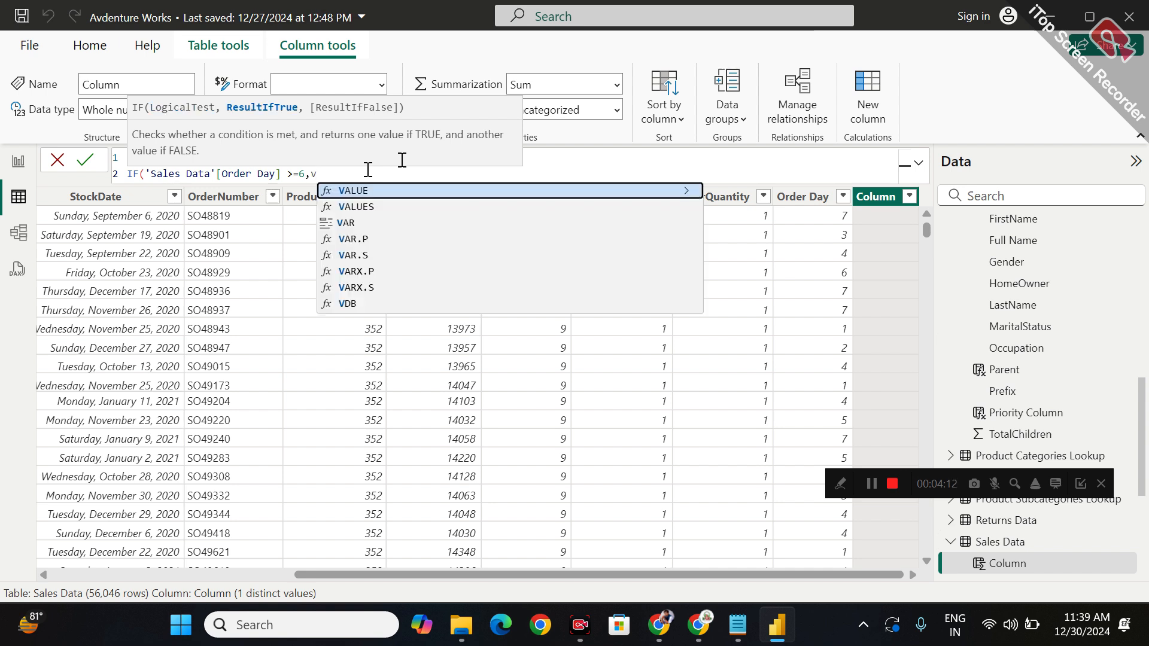
pyautogui.press('BackSpace')
pyautogui.write('""')
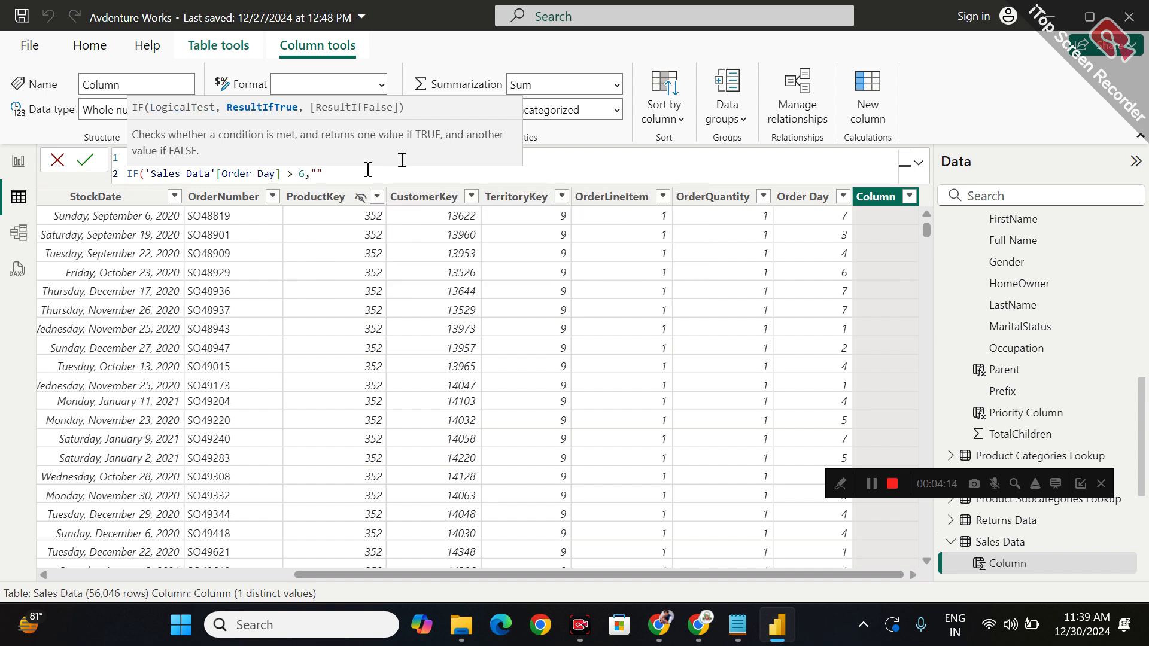
pyautogui.write('Weekend')
pyautogui.write(', ""')
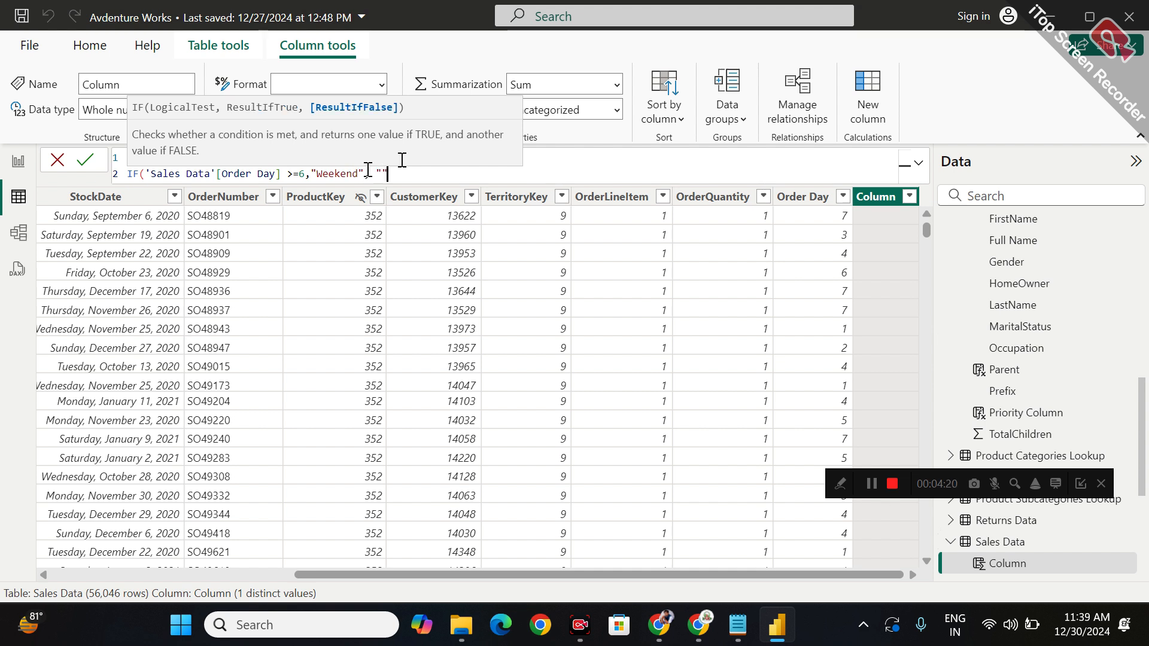
pyautogui.write('Weekday')
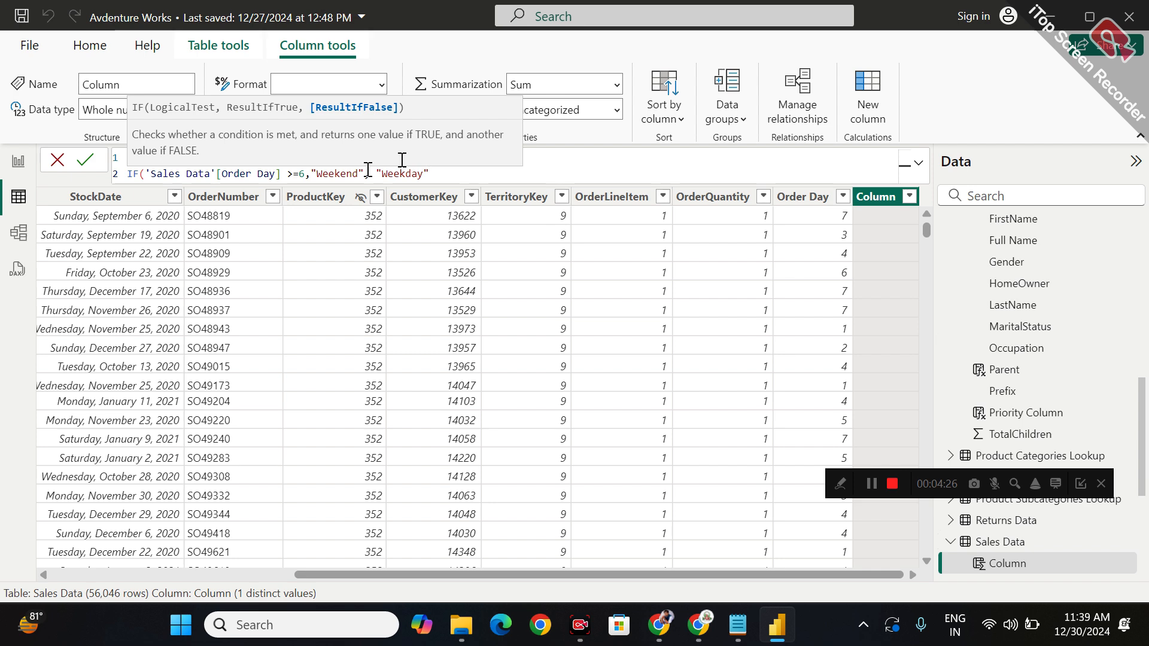
pyautogui.write(')')
pyautogui.press('Return')
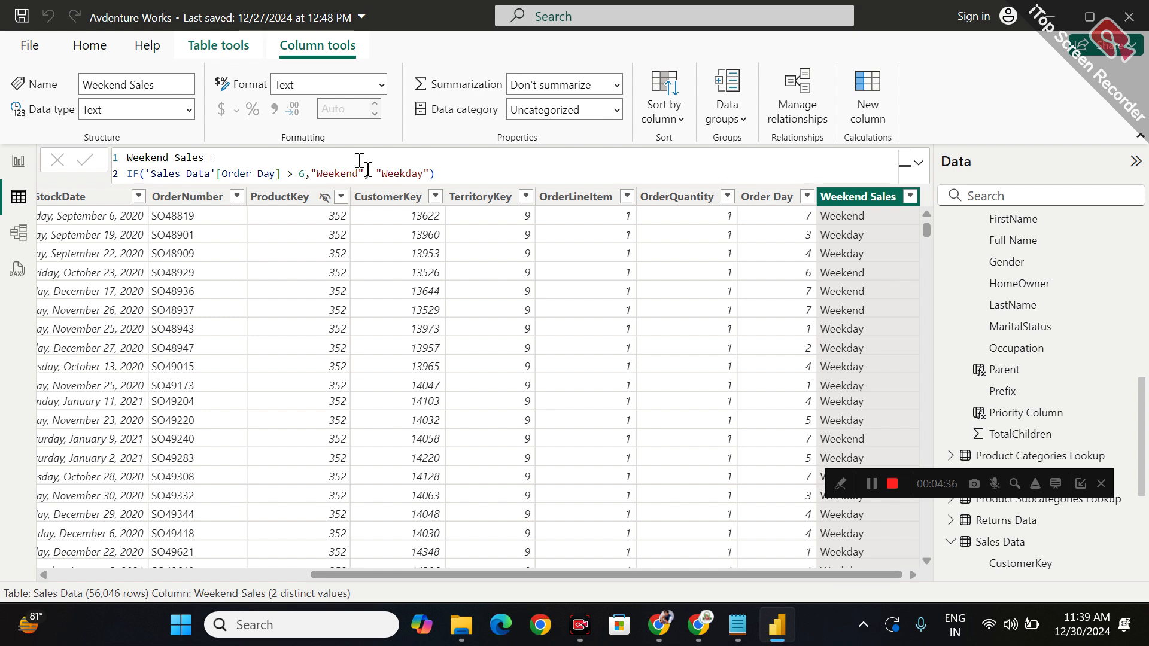
# Check the Weekend Sales values against the Order Day numbers in the Sales Data rows
pyautogui.moveTo(922, 479); pyautogui.dragTo(982, 582)
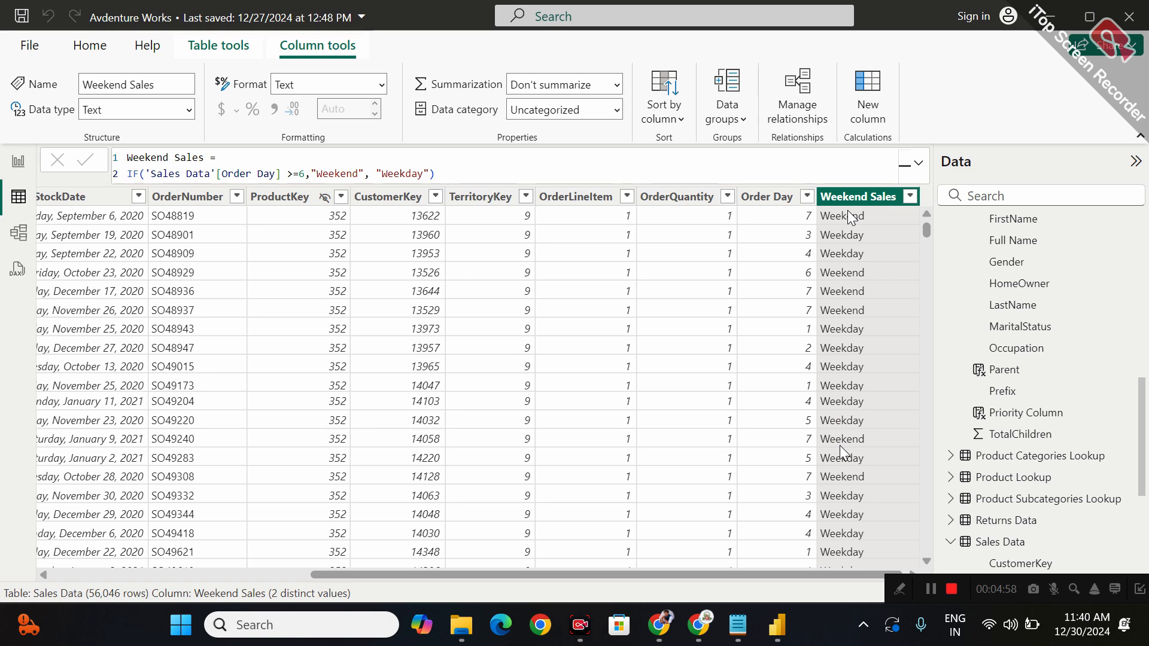
pyautogui.scroll(-2, 839, 445)
pyautogui.scroll(2, 839, 445)
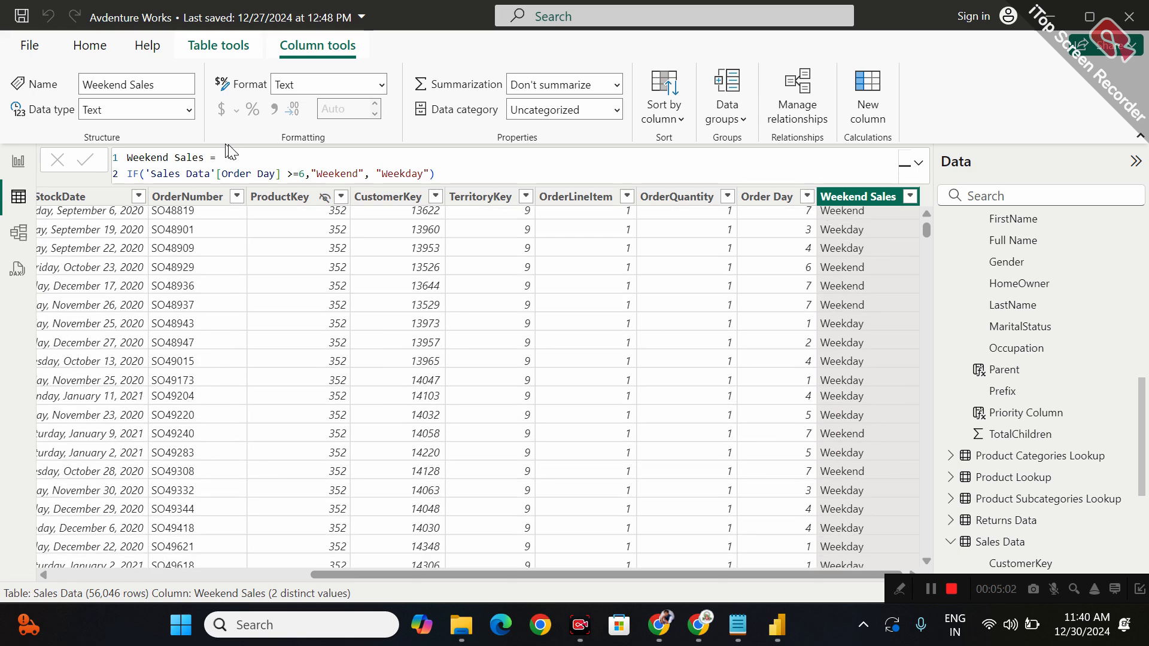
# Go to report Page 2, expand the Measure Table in a wider field list, and show the Quantity Sold measure's formula
pyautogui.click(13, 168)
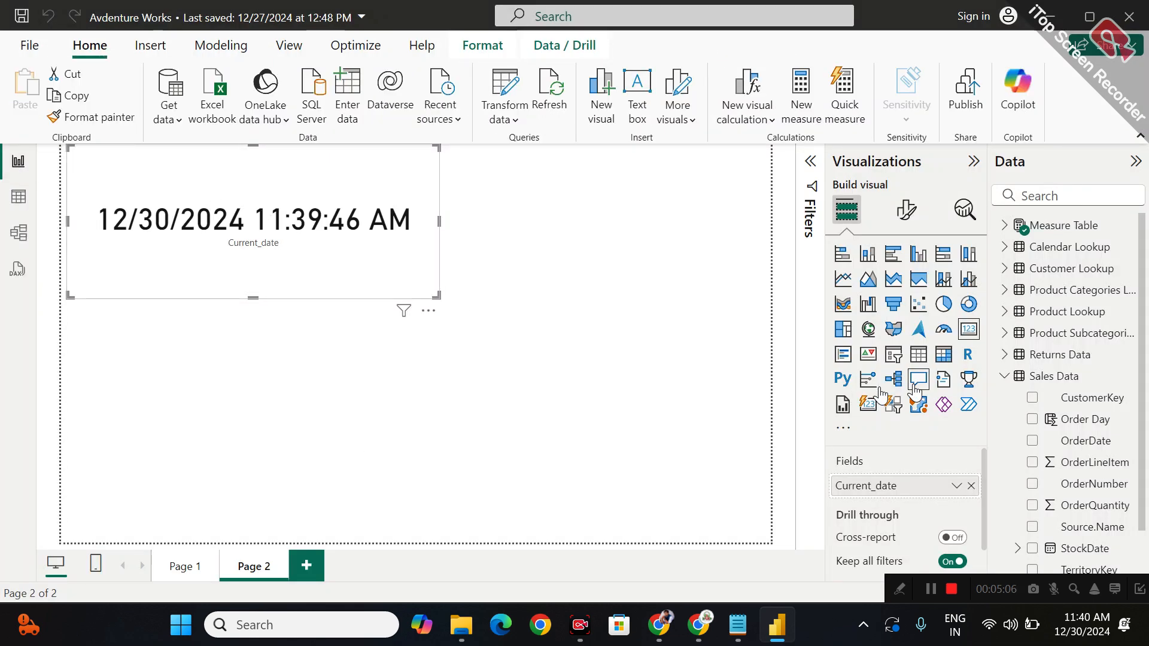
pyautogui.click(1005, 226)
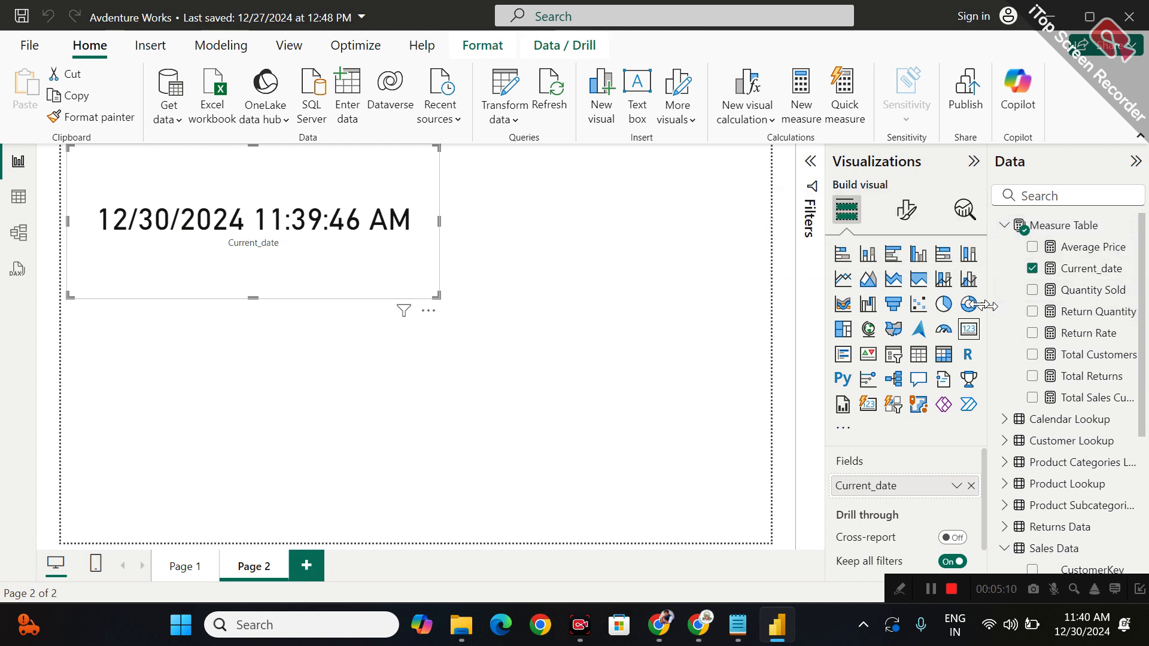
pyautogui.moveTo(990, 313); pyautogui.dragTo(951, 318)
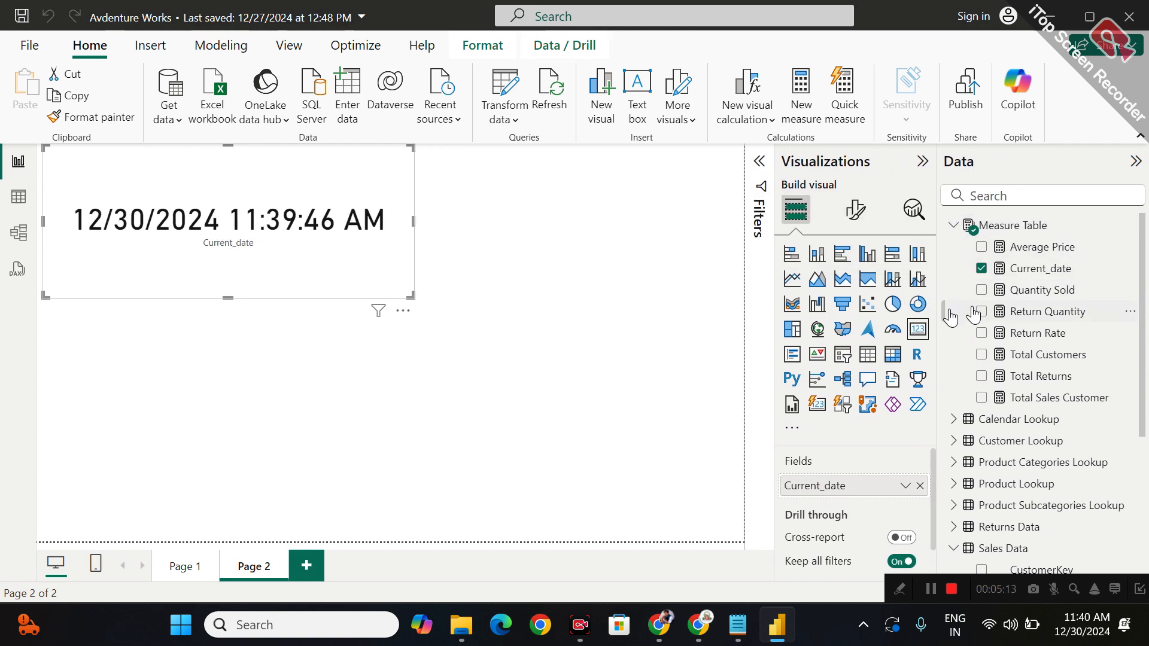
pyautogui.click(1024, 292)
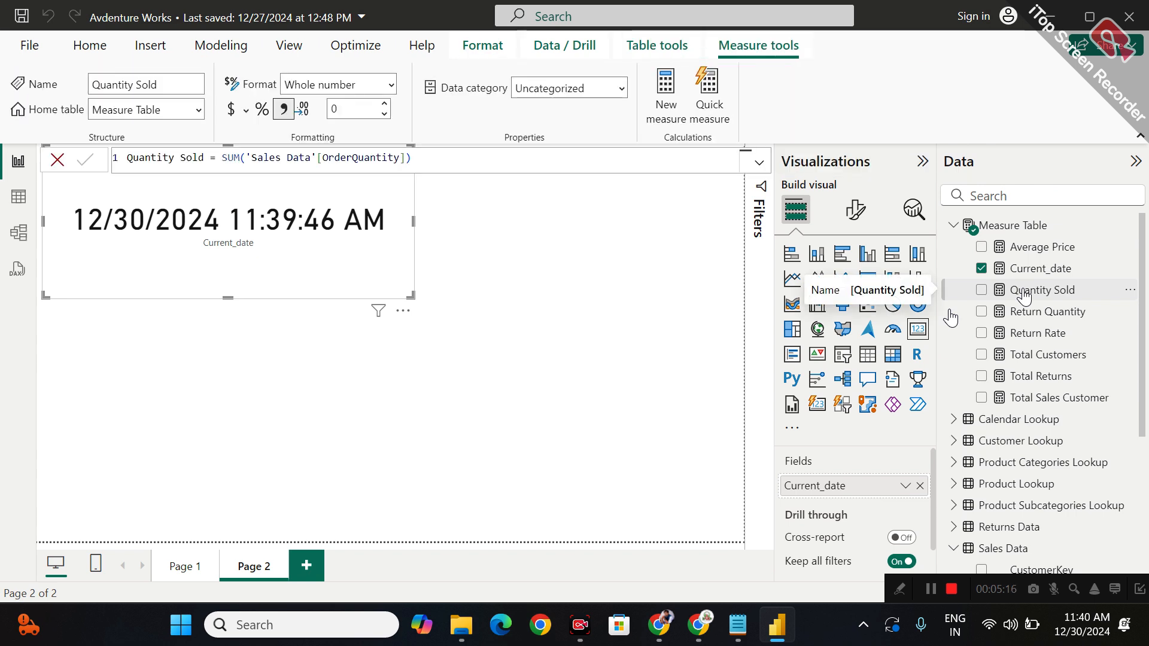
# Switch to the Google Meet call, admit the participant waiting to join, and return to Power BI
pyautogui.moveTo(594, 622)
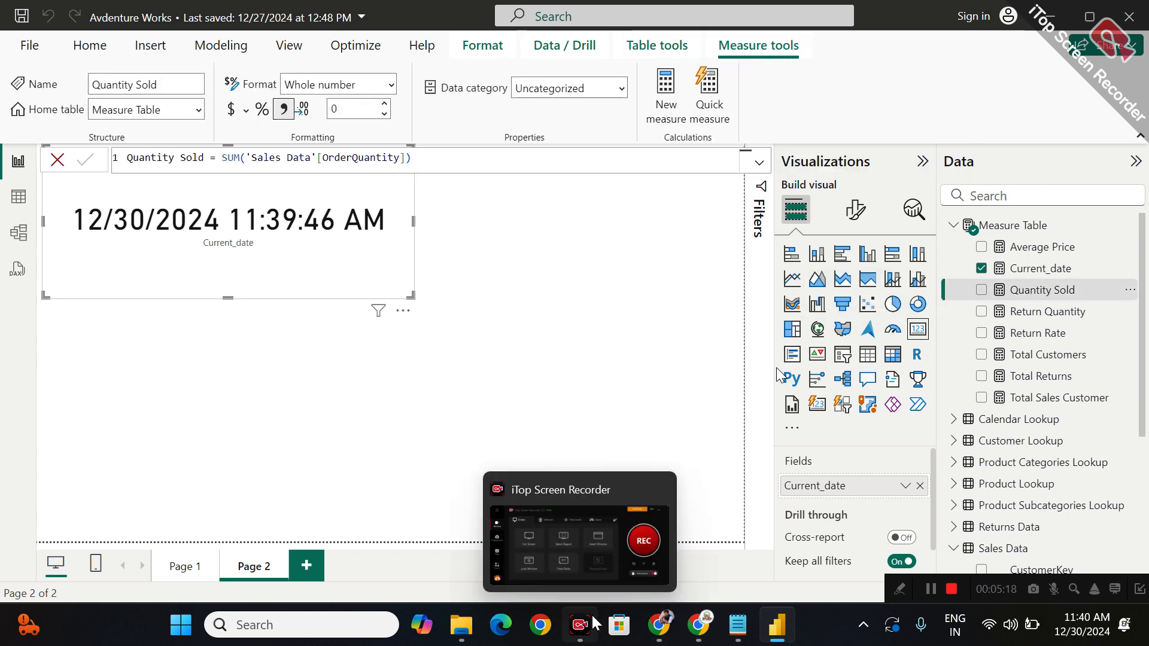
pyautogui.moveTo(697, 624)
pyautogui.click(592, 544)
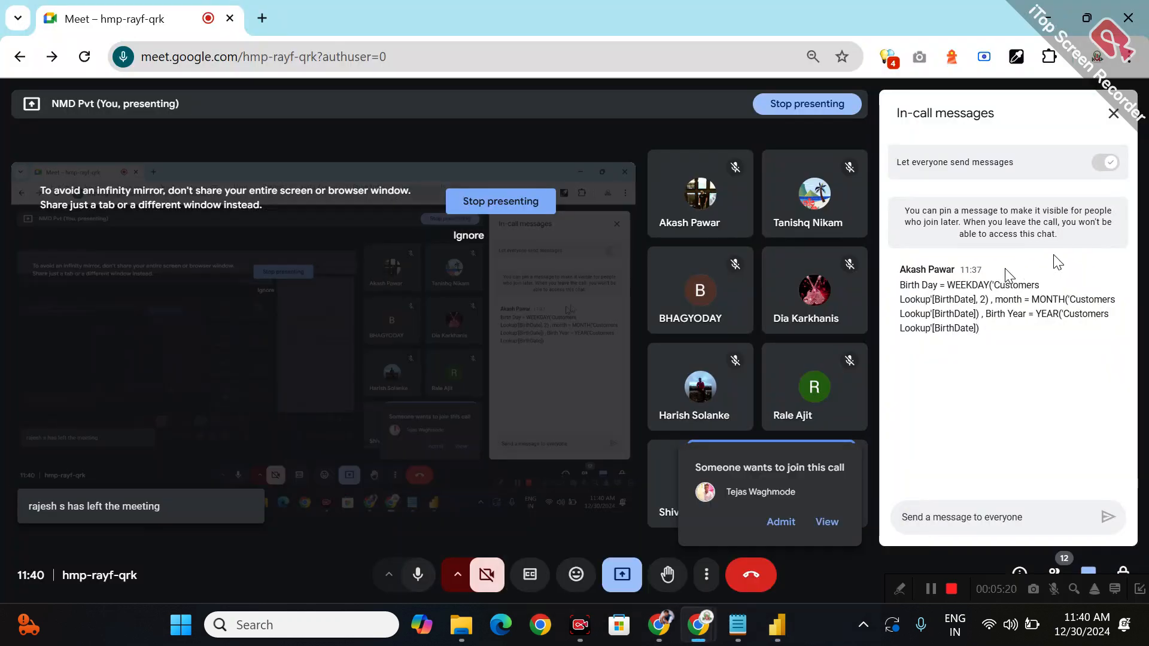
pyautogui.click(793, 523)
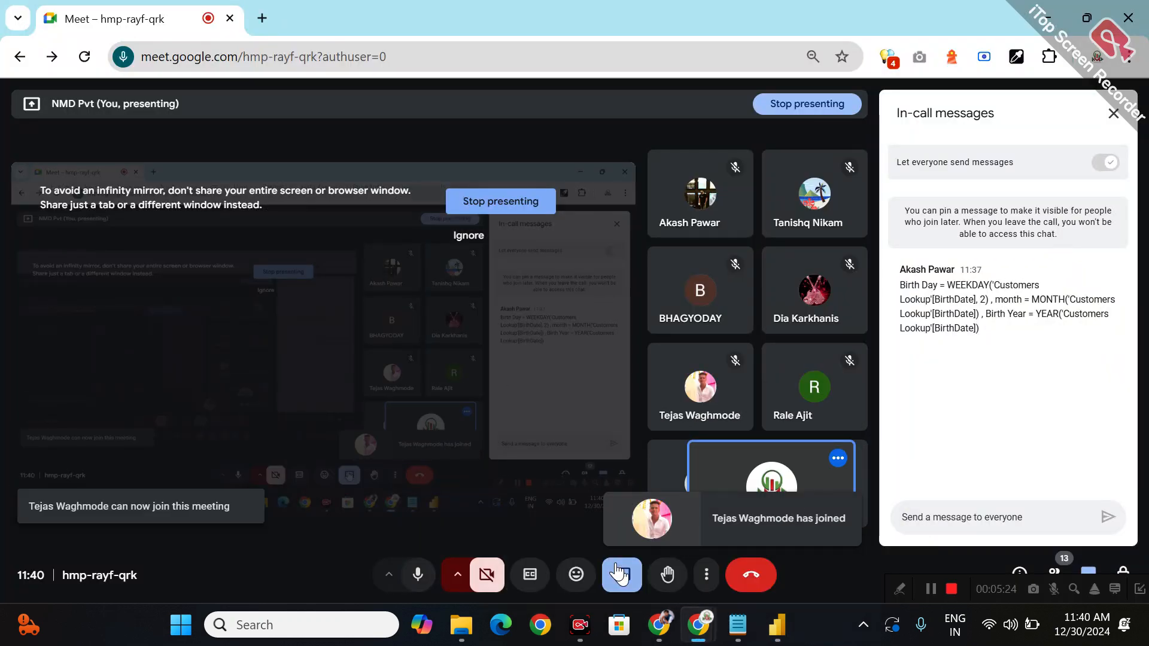
pyautogui.click(776, 625)
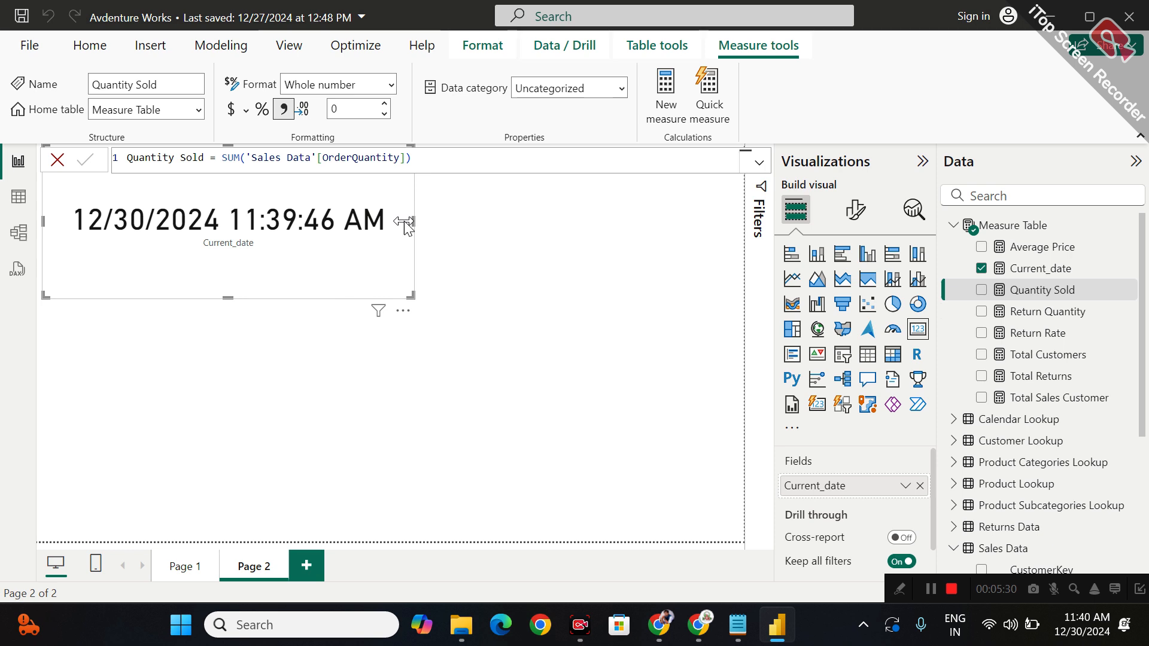
# Narrow the Current_date card on Page 2 and add a new card visual showing the Quantity Sold measure
pyautogui.moveTo(409, 221); pyautogui.dragTo(310, 225)
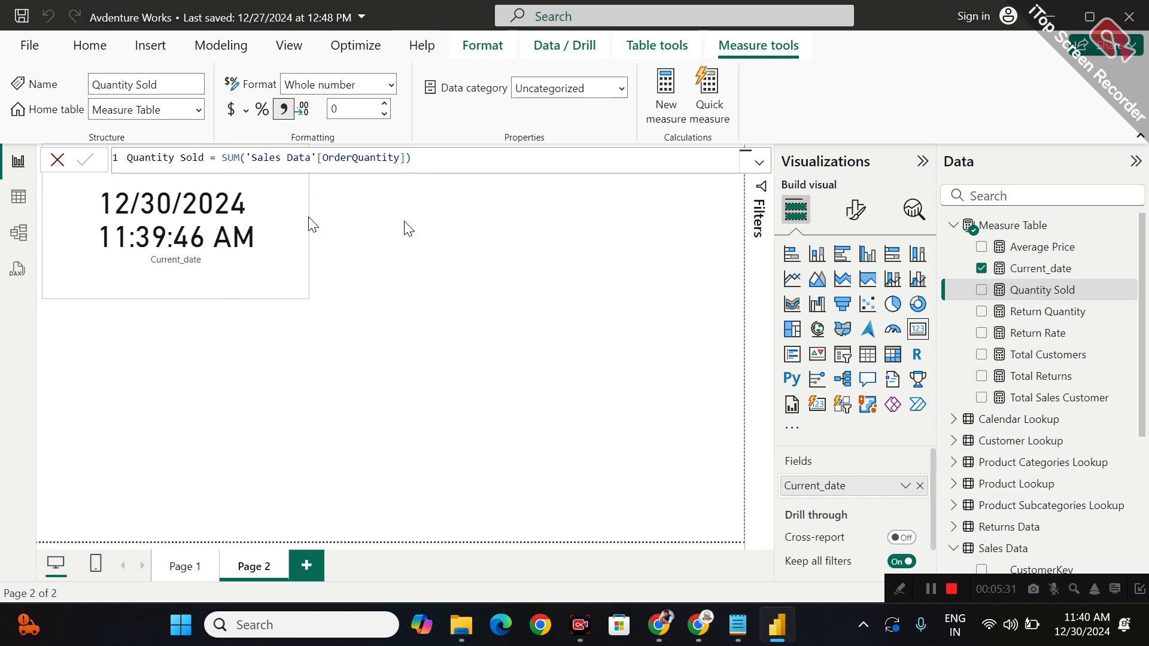
pyautogui.click(514, 250)
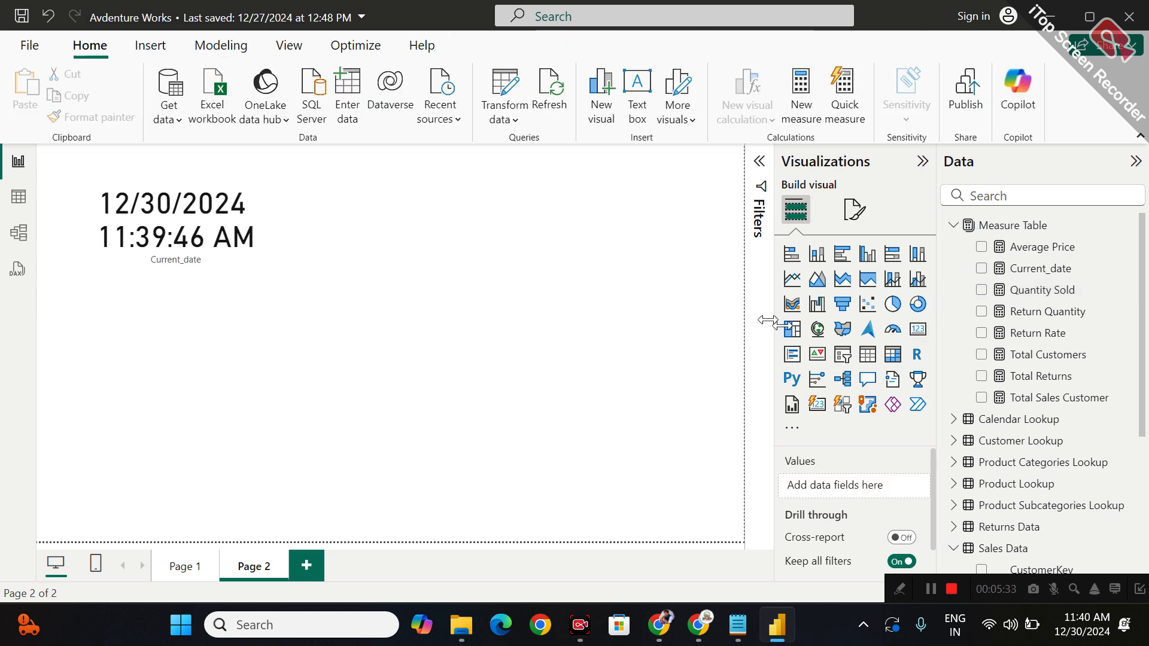
pyautogui.click(917, 328)
pyautogui.moveTo(1048, 289); pyautogui.dragTo(879, 485)
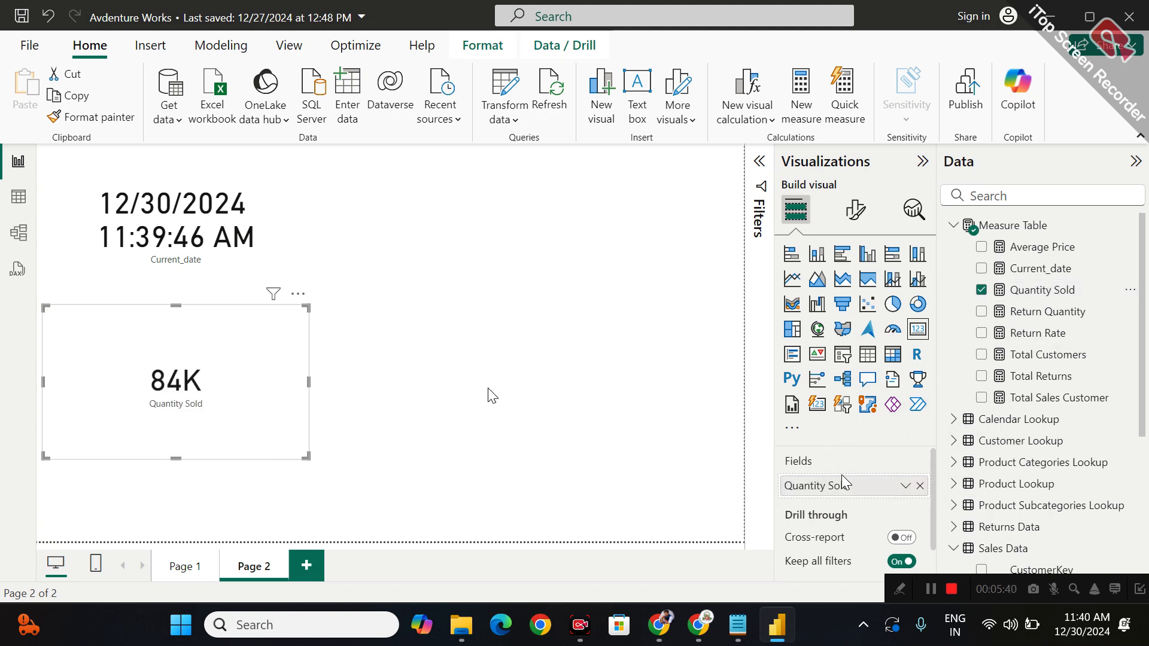
# Add the Weekend Sales column as a visual-level filter on the Quantity Sold card and restrict it to Weekend
pyautogui.click(758, 162)
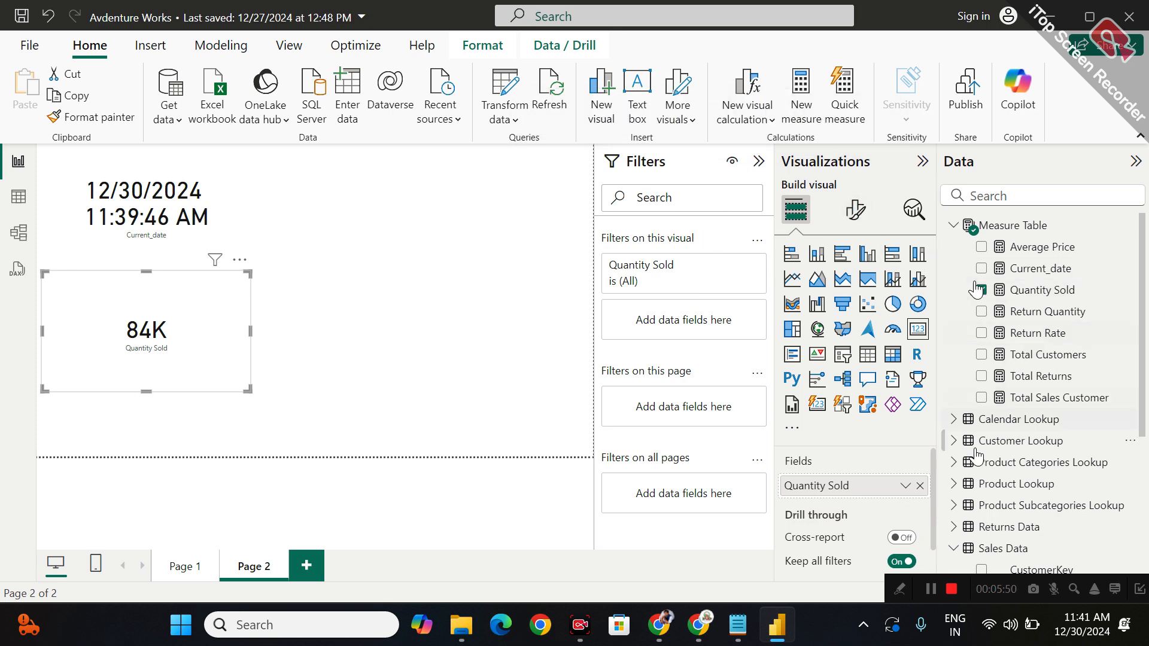
pyautogui.scroll(-1, 974, 466)
pyautogui.scroll(-4, 974, 469)
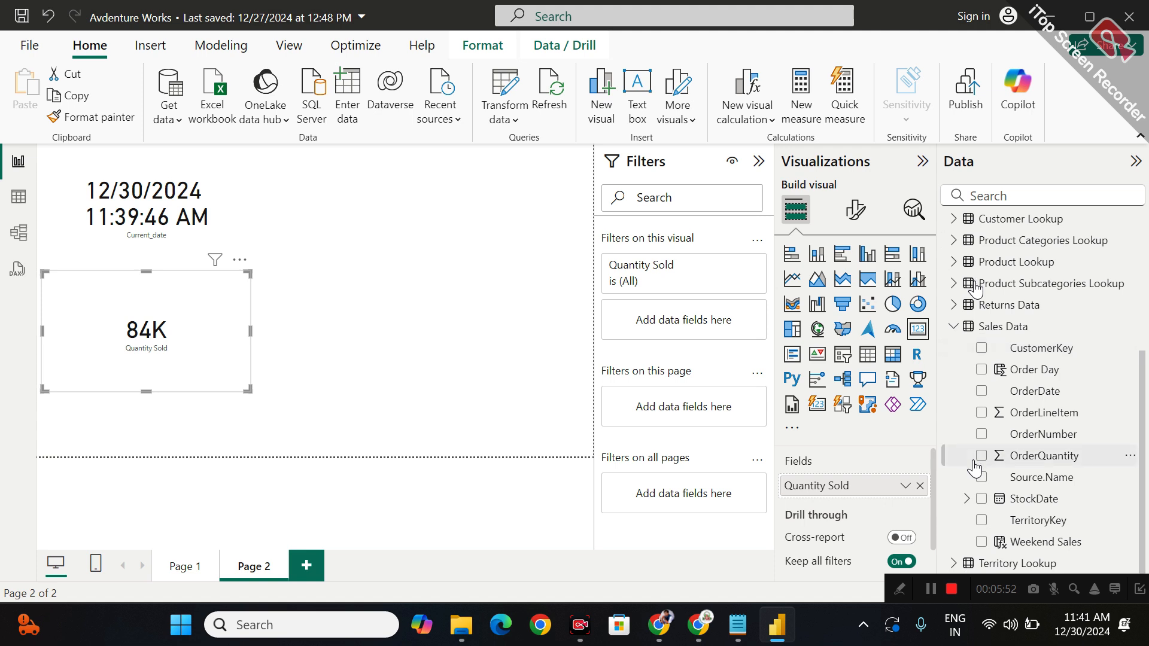
pyautogui.moveTo(1015, 546); pyautogui.dragTo(679, 328)
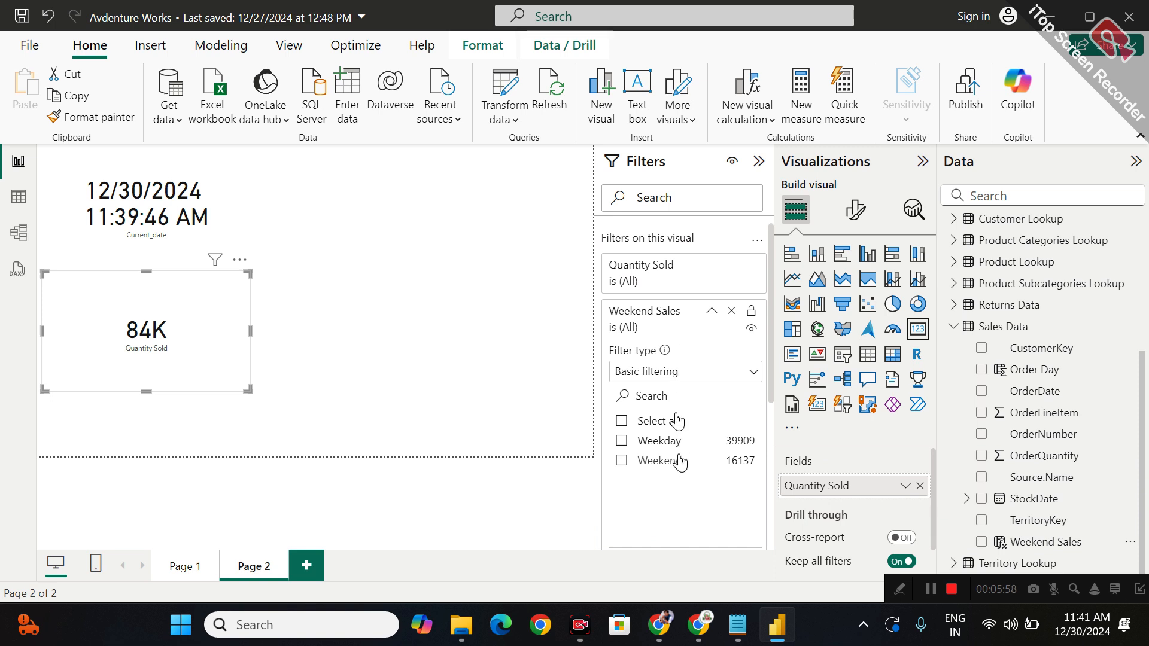
pyautogui.scroll(-1, 679, 462)
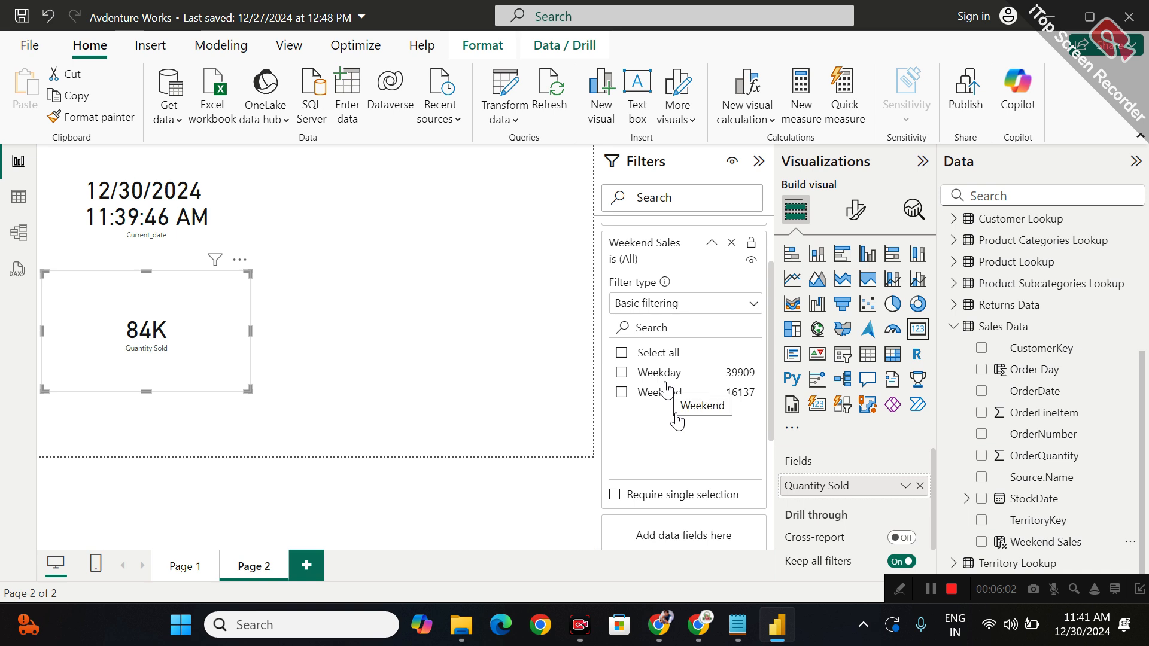
pyautogui.click(666, 395)
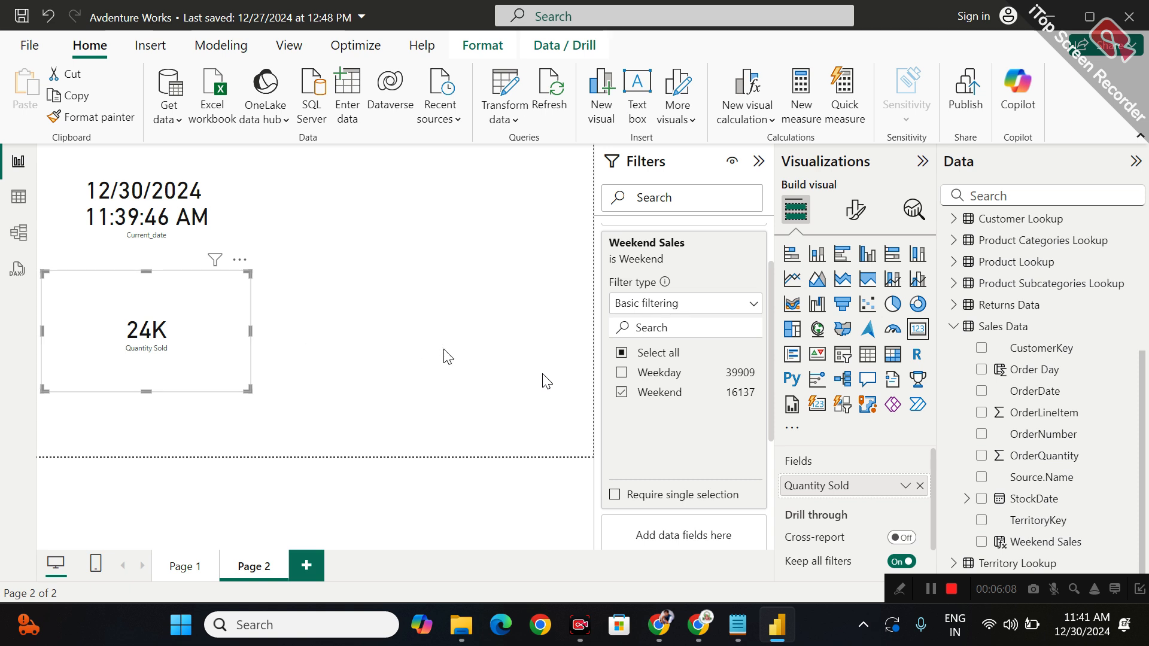
# Switch the card's Weekend Sales filter from Weekend to Weekday, then remove that filter from the card
pyautogui.click(624, 374)
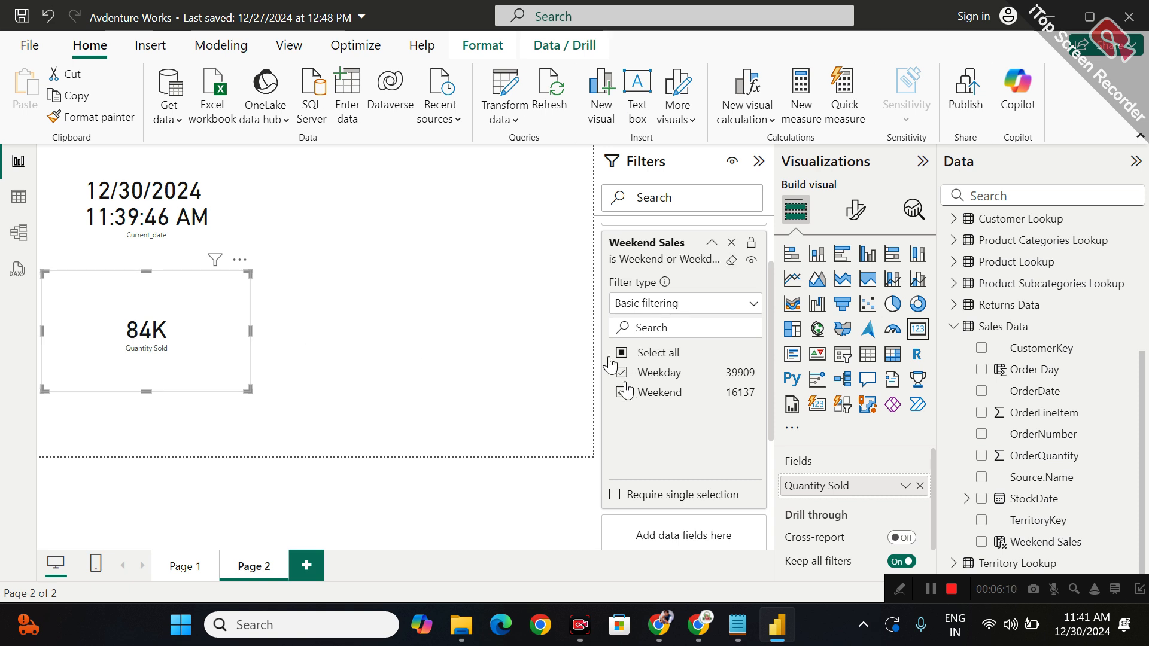
pyautogui.click(622, 393)
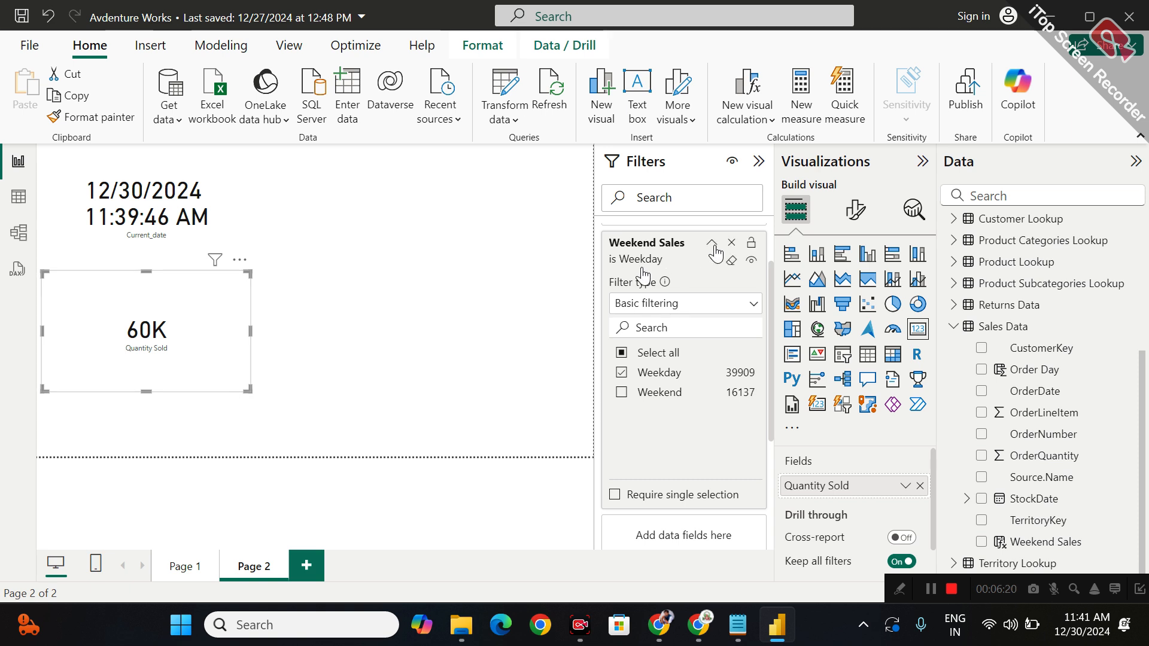
pyautogui.click(732, 242)
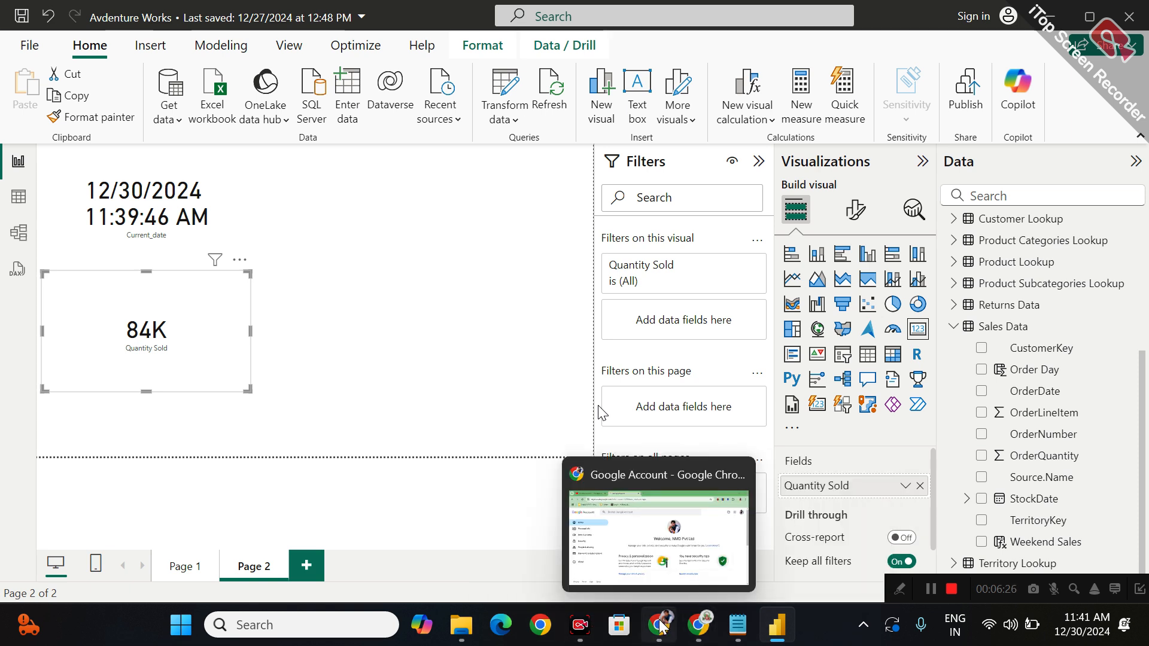
# Show the Sales Data table and, with the red annotation pen, circle the Weekend Sales formula and handwrite WD and WE over the rows
pyautogui.click(18, 196)
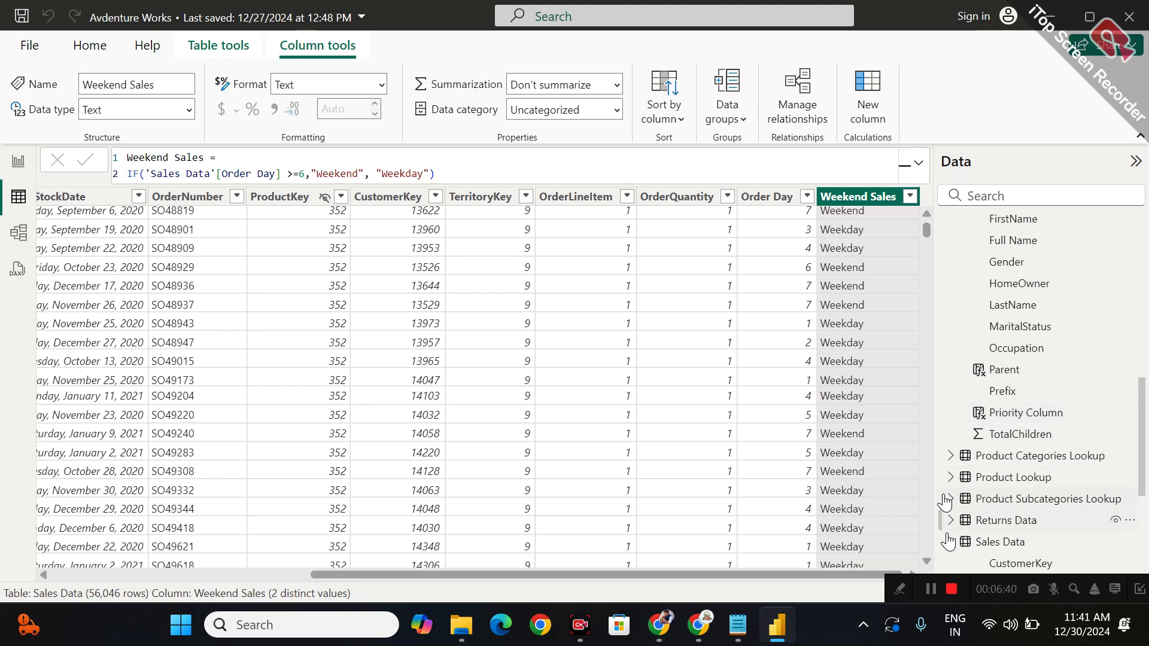
pyautogui.click(898, 591)
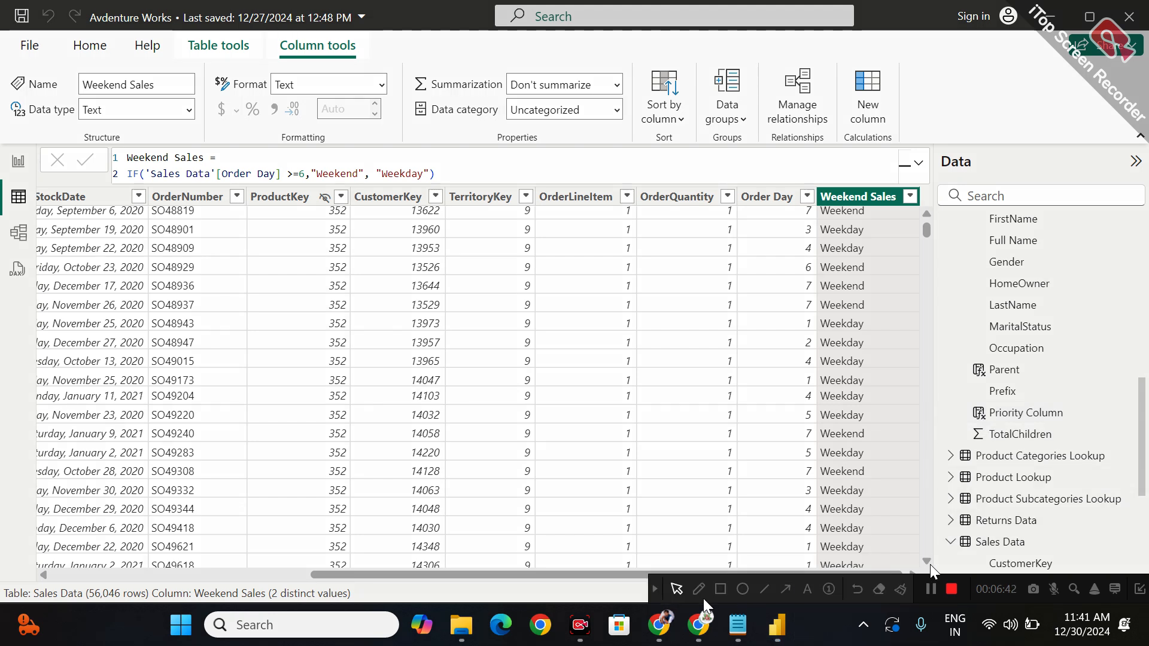
pyautogui.click(698, 589)
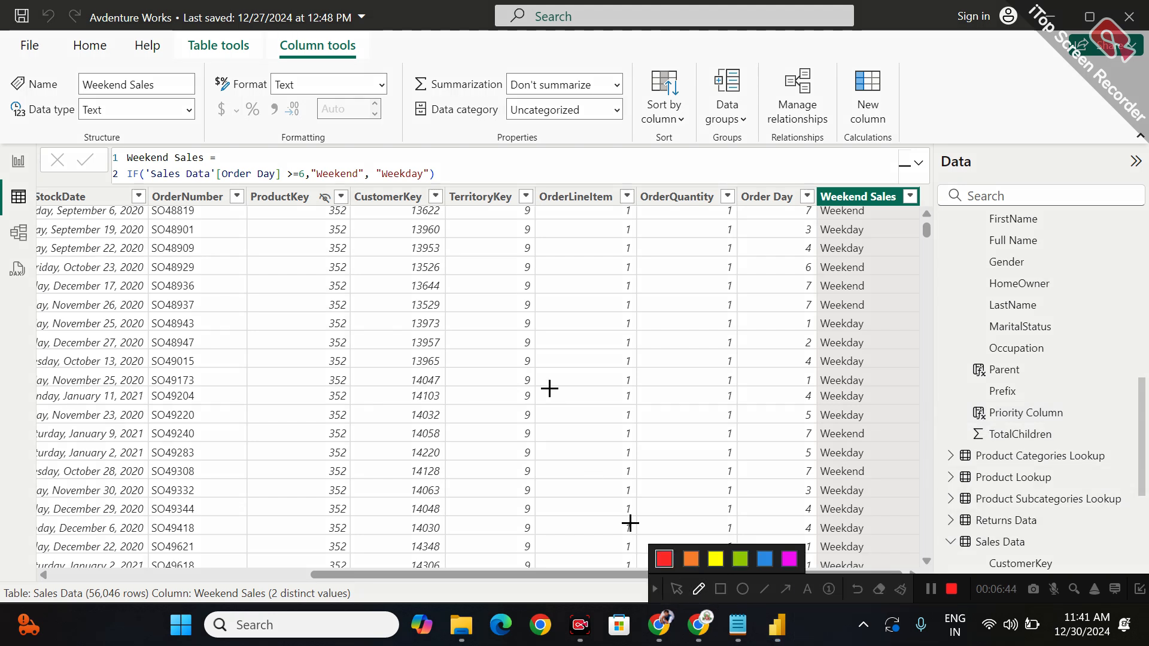
pyautogui.moveTo(546, 325)
pyautogui.mouseDown()
pyautogui.moveTo(596, 301)
pyautogui.moveTo(611, 311)
pyautogui.mouseUp()
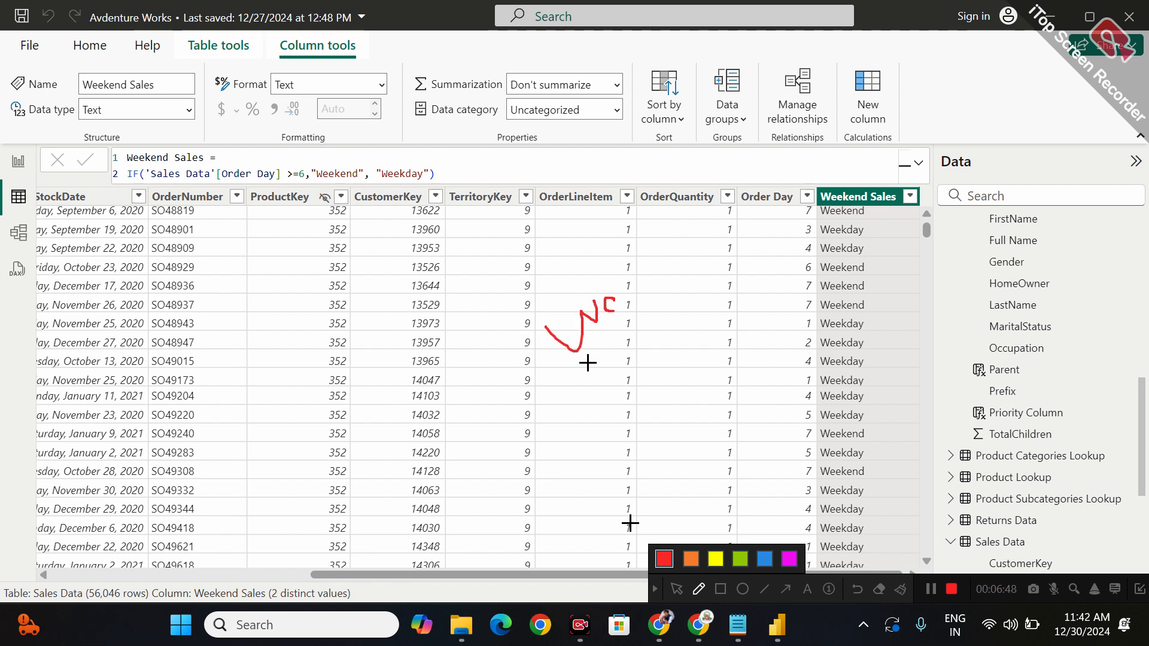
pyautogui.moveTo(614, 312); pyautogui.dragTo(625, 340)
pyautogui.moveTo(590, 375)
pyautogui.mouseDown()
pyautogui.moveTo(616, 396)
pyautogui.moveTo(627, 370)
pyautogui.mouseUp()
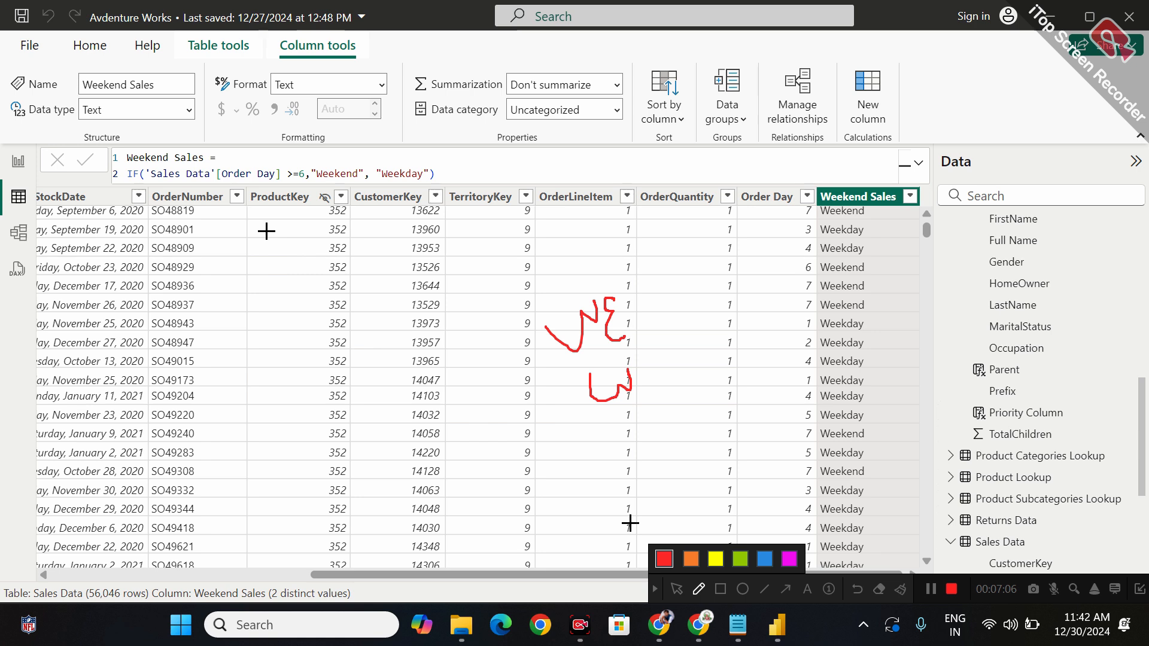
pyautogui.moveTo(177, 116)
pyautogui.mouseDown()
pyautogui.moveTo(347, 267)
pyautogui.moveTo(220, 59)
pyautogui.mouseUp()
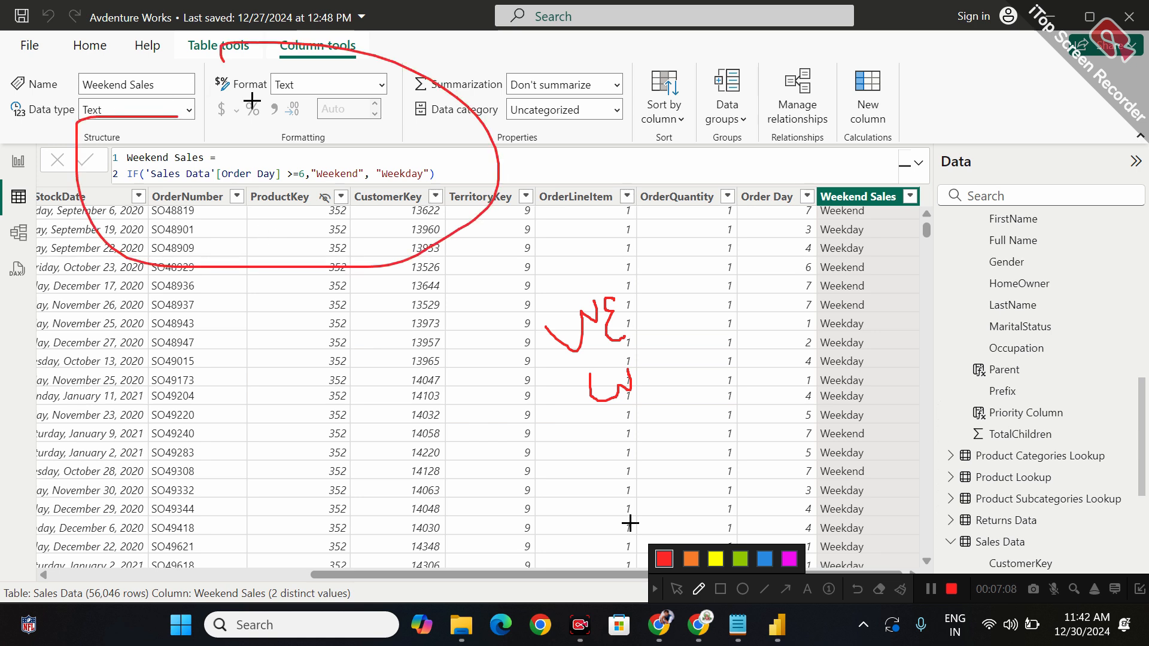
pyautogui.moveTo(290, 371)
pyautogui.mouseDown()
pyautogui.moveTo(364, 375)
pyautogui.moveTo(356, 294)
pyautogui.mouseUp()
pyautogui.moveTo(395, 336)
pyautogui.mouseDown()
pyautogui.moveTo(431, 328)
pyautogui.moveTo(389, 380)
pyautogui.moveTo(397, 303)
pyautogui.moveTo(384, 399)
pyautogui.mouseUp()
pyautogui.moveTo(358, 440)
pyautogui.mouseDown()
pyautogui.moveTo(421, 476)
pyautogui.moveTo(443, 422)
pyautogui.mouseUp()
pyautogui.moveTo(482, 411)
pyautogui.mouseDown()
pyautogui.moveTo(484, 458)
pyautogui.moveTo(524, 402)
pyautogui.moveTo(518, 428)
pyautogui.moveTo(541, 450)
pyautogui.mouseUp()
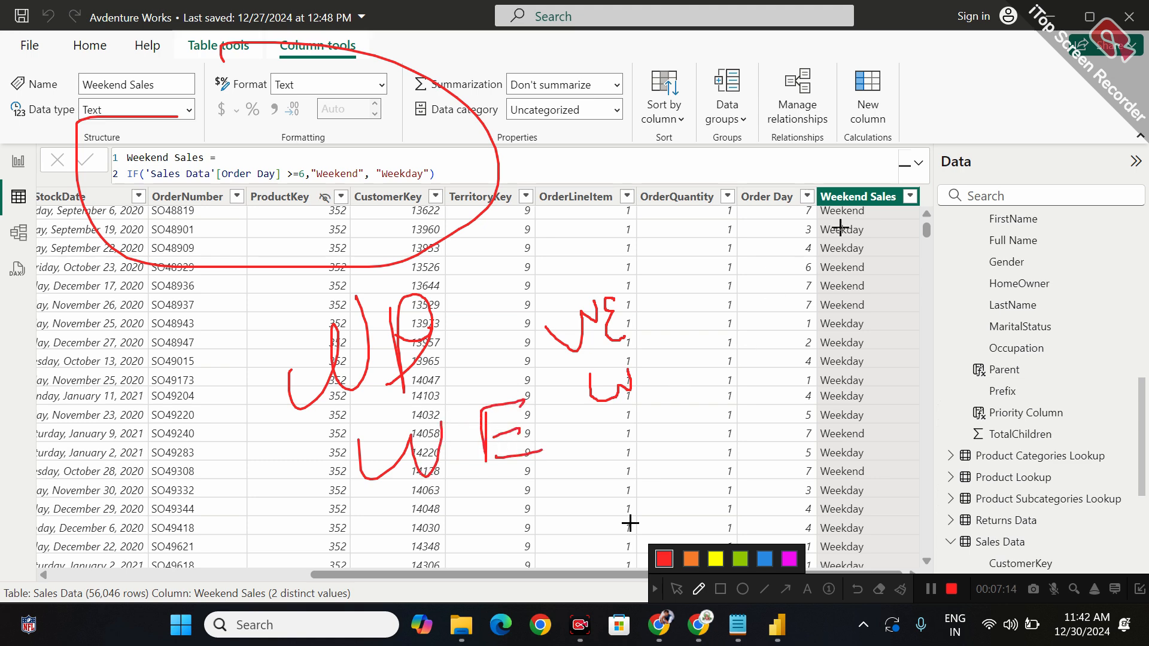
# Circle the first Order Day values, draw arrows from them to their Weekend Sales results, and clear all annotations
pyautogui.moveTo(709, 218); pyautogui.dragTo(721, 217)
pyautogui.moveTo(815, 196)
pyautogui.mouseDown()
pyautogui.moveTo(795, 220)
pyautogui.moveTo(793, 182)
pyautogui.moveTo(876, 181)
pyautogui.mouseUp()
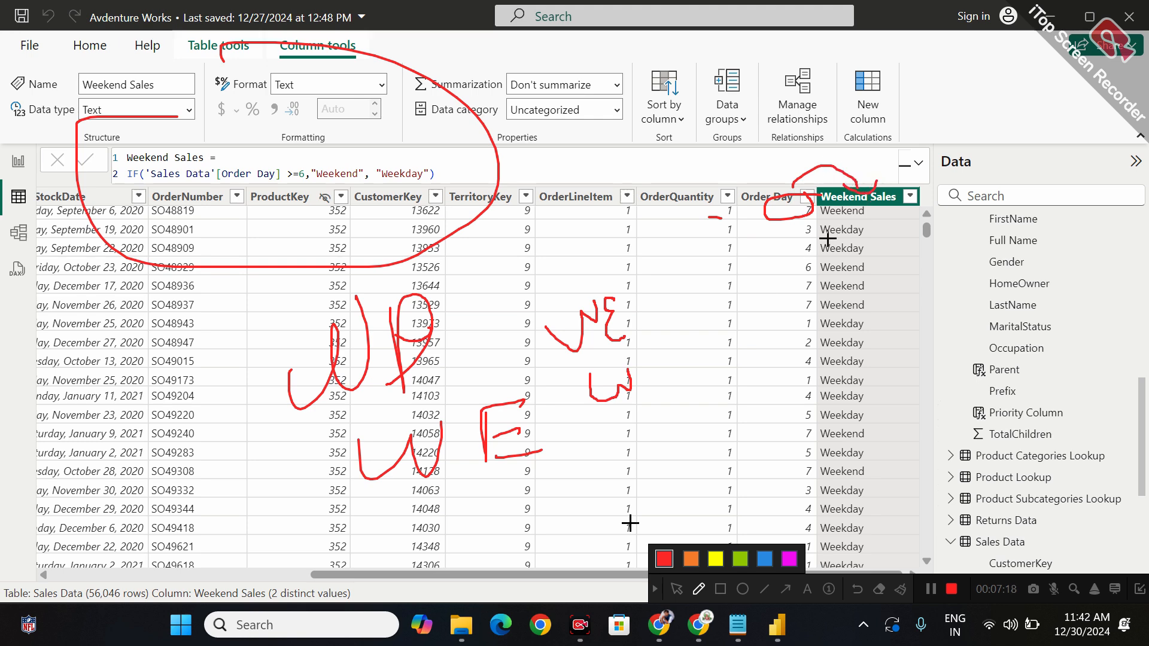
pyautogui.moveTo(815, 215)
pyautogui.mouseDown()
pyautogui.moveTo(789, 231)
pyautogui.moveTo(860, 218)
pyautogui.mouseUp()
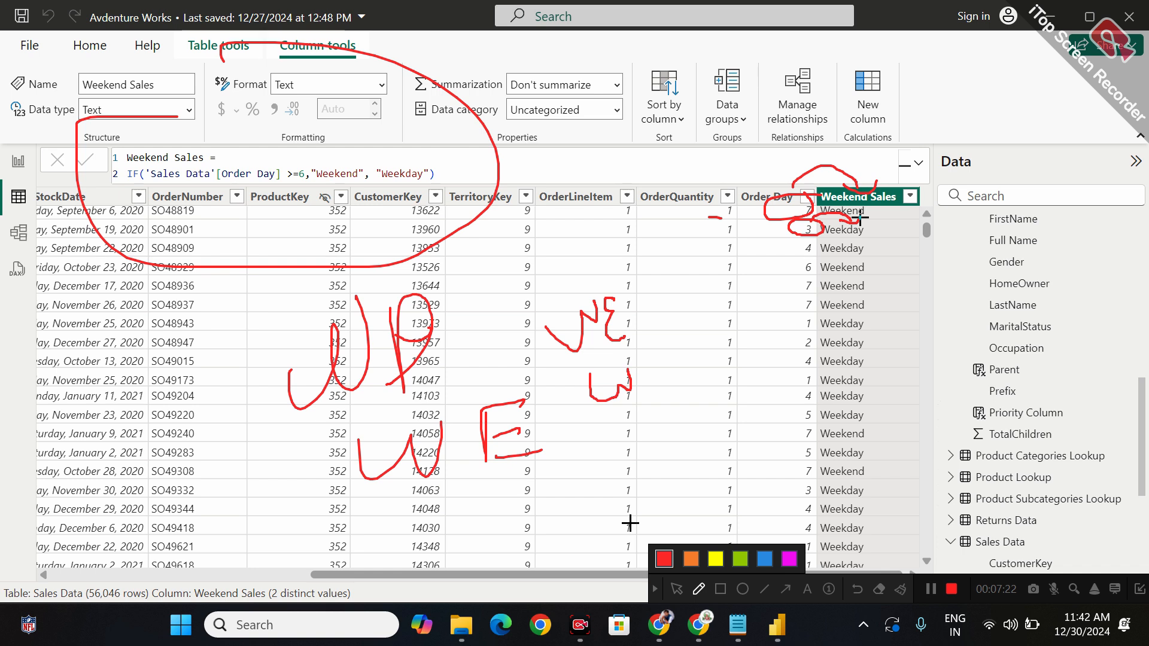
pyautogui.moveTo(812, 256)
pyautogui.mouseDown()
pyautogui.moveTo(807, 274)
pyautogui.moveTo(818, 247)
pyautogui.moveTo(847, 246)
pyautogui.moveTo(850, 258)
pyautogui.moveTo(865, 249)
pyautogui.mouseUp()
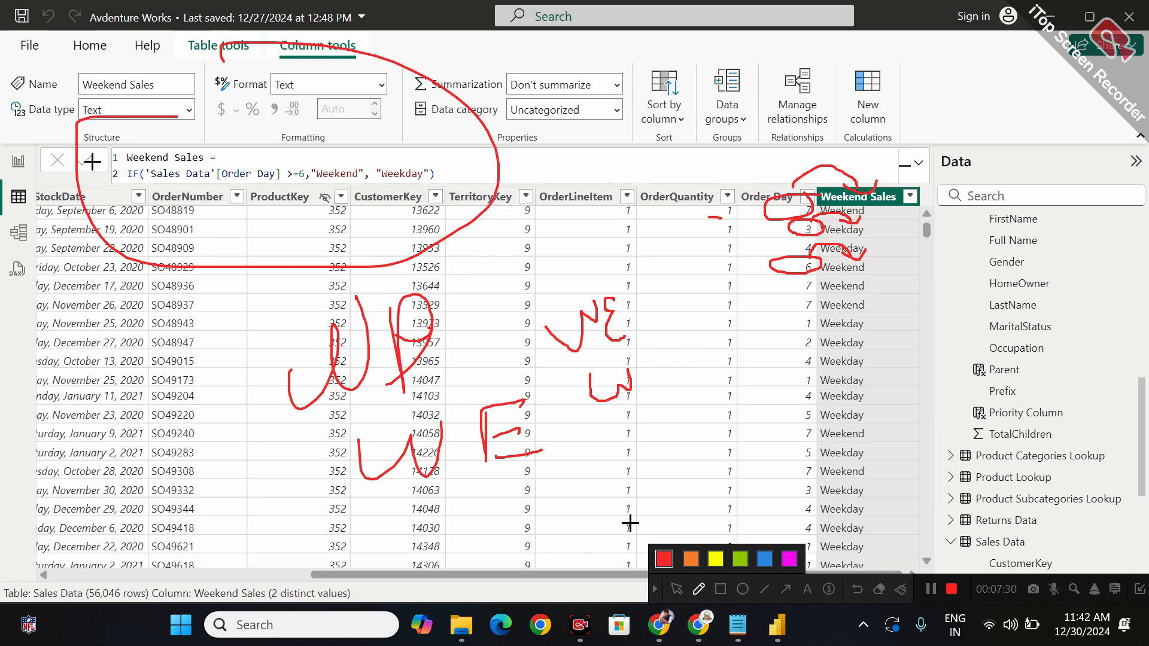
pyautogui.click(900, 590)
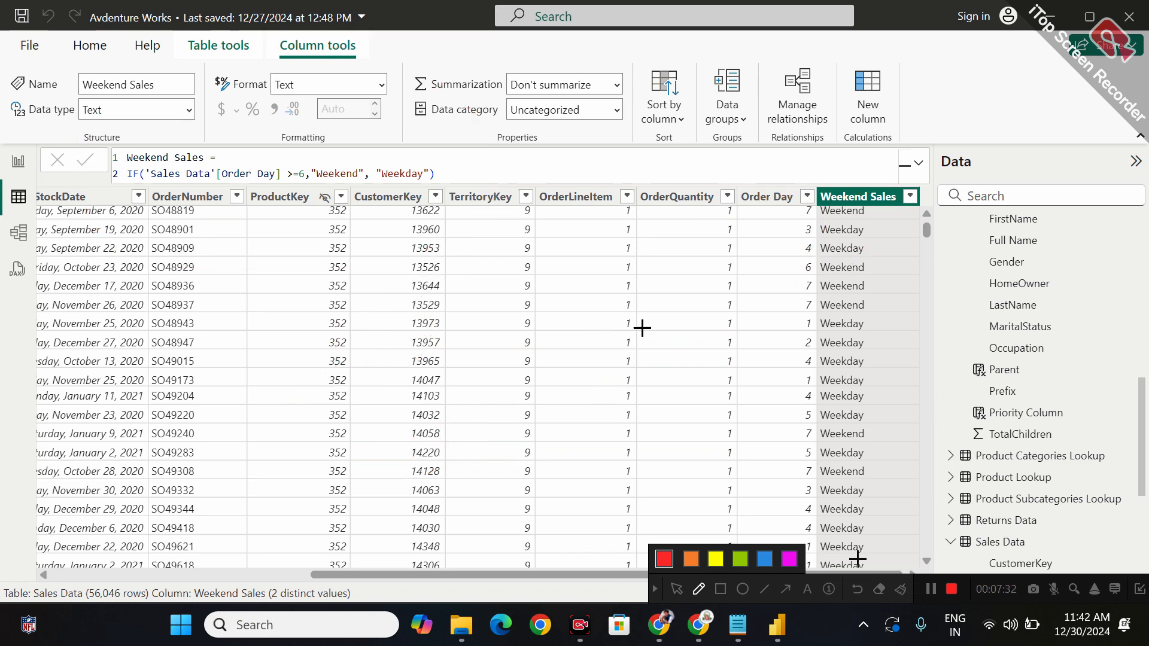
# Circle the OrderQuantity header and the Weekday value of order SO48909, underline that order's row, and put the annotation pen away
pyautogui.moveTo(698, 160)
pyautogui.mouseDown()
pyautogui.moveTo(686, 217)
pyautogui.moveTo(688, 160)
pyautogui.mouseUp()
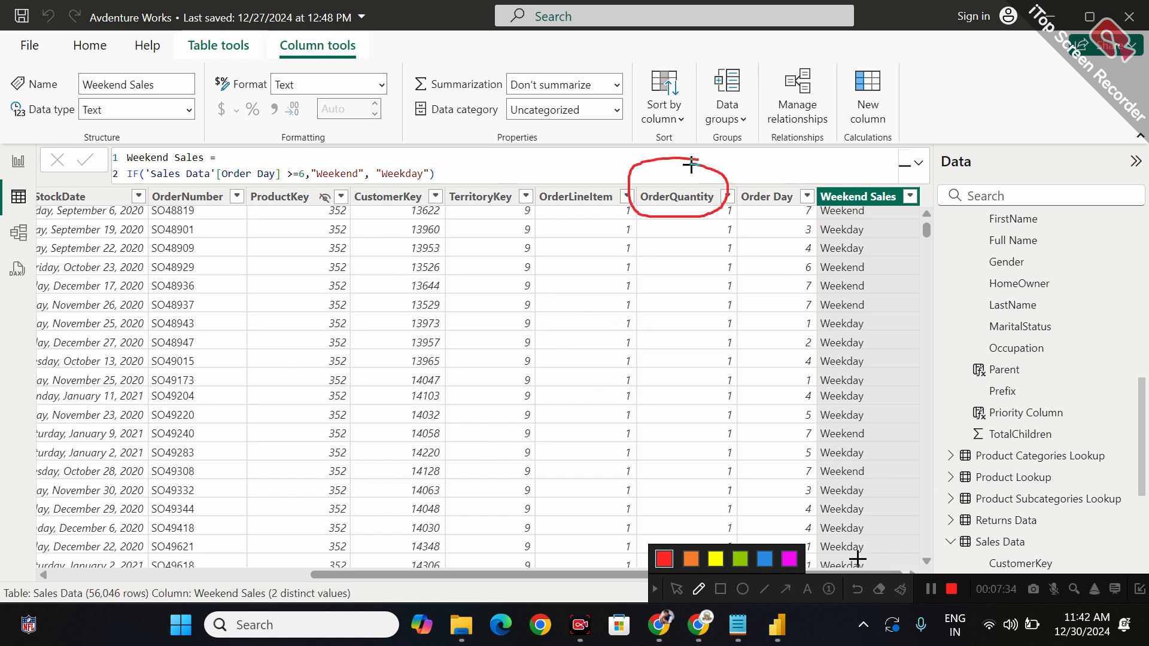
pyautogui.moveTo(348, 260); pyautogui.dragTo(145, 259)
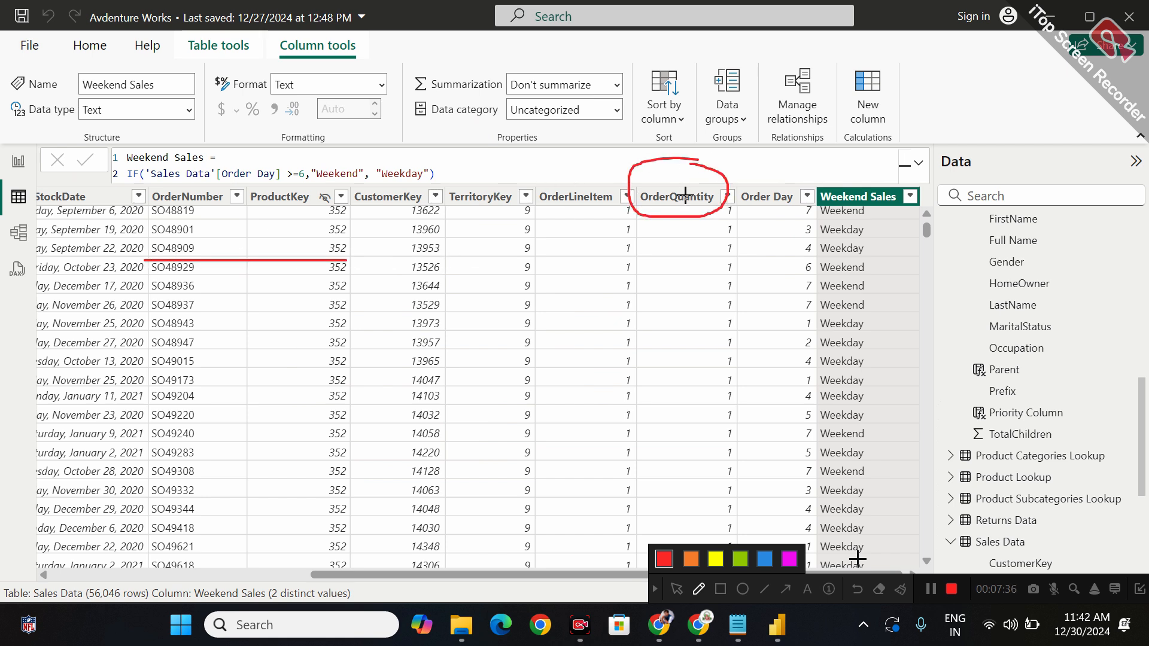
pyautogui.moveTo(892, 240)
pyautogui.mouseDown()
pyautogui.moveTo(845, 258)
pyautogui.moveTo(885, 246)
pyautogui.mouseUp()
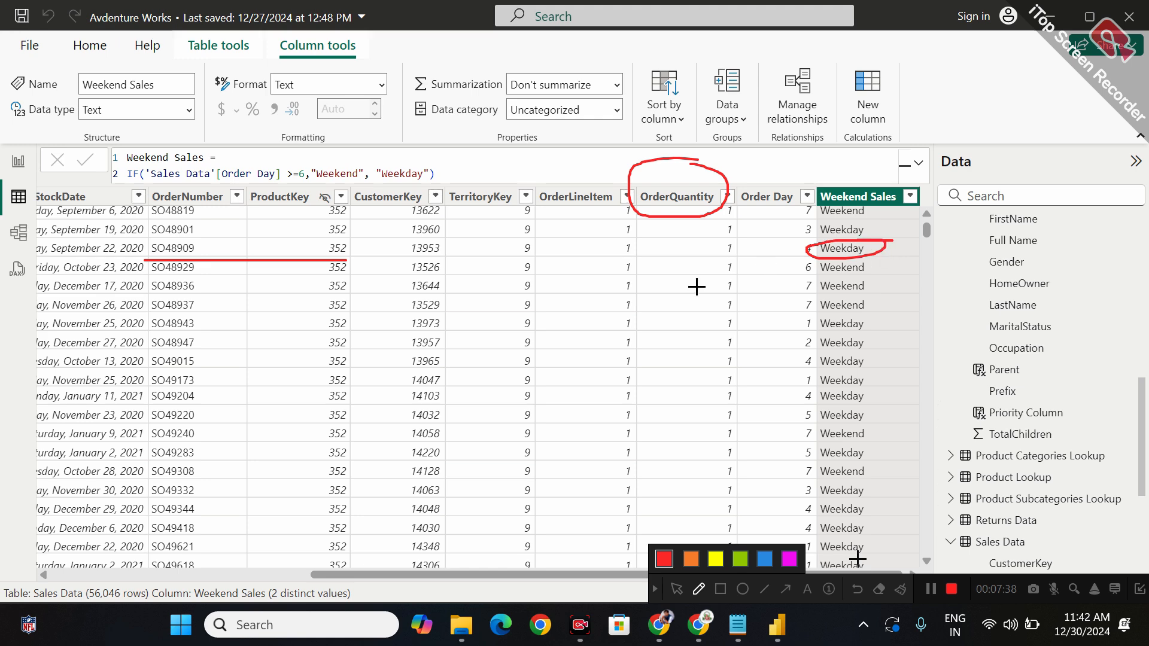
pyautogui.moveTo(510, 396); pyautogui.dragTo(648, 381)
pyautogui.click(677, 591)
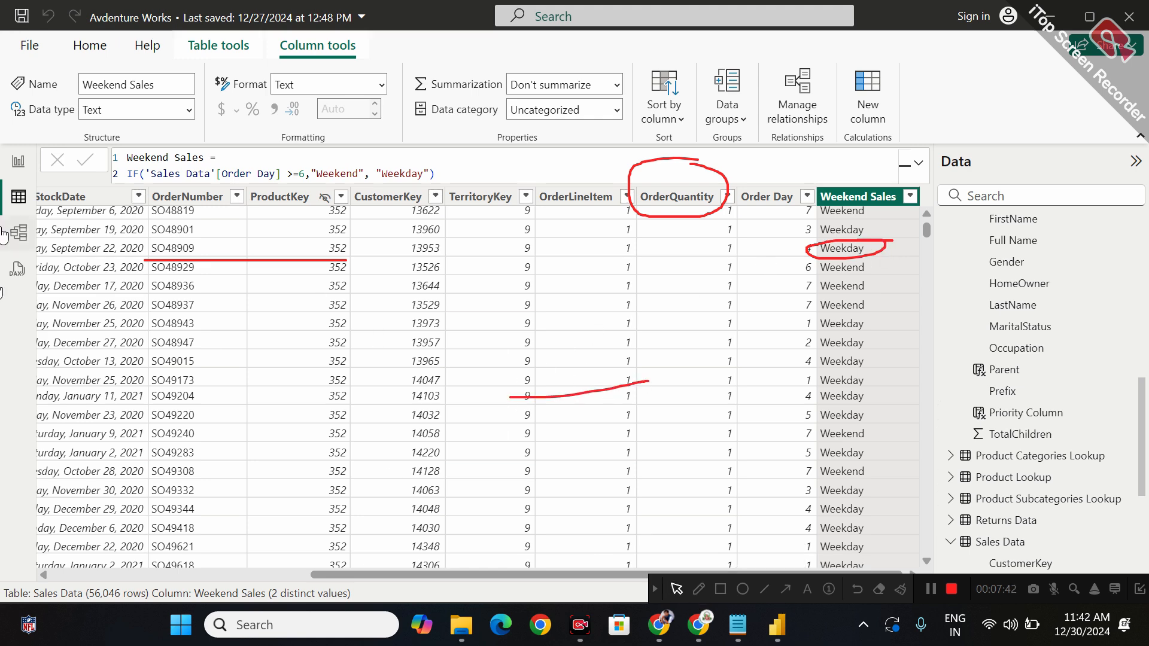
# Return to the report page, add Weekend Sales as a visual-level filter on the Quantity Sold card, and select Weekend
pyautogui.click(20, 163)
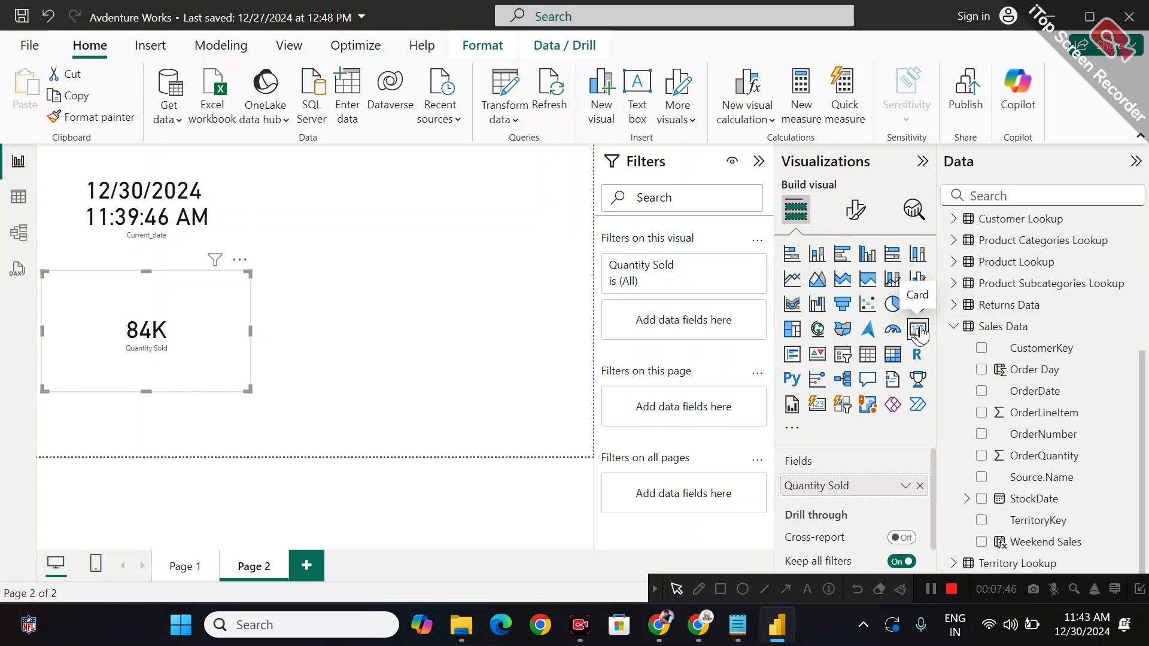
pyautogui.scroll(4, 983, 308)
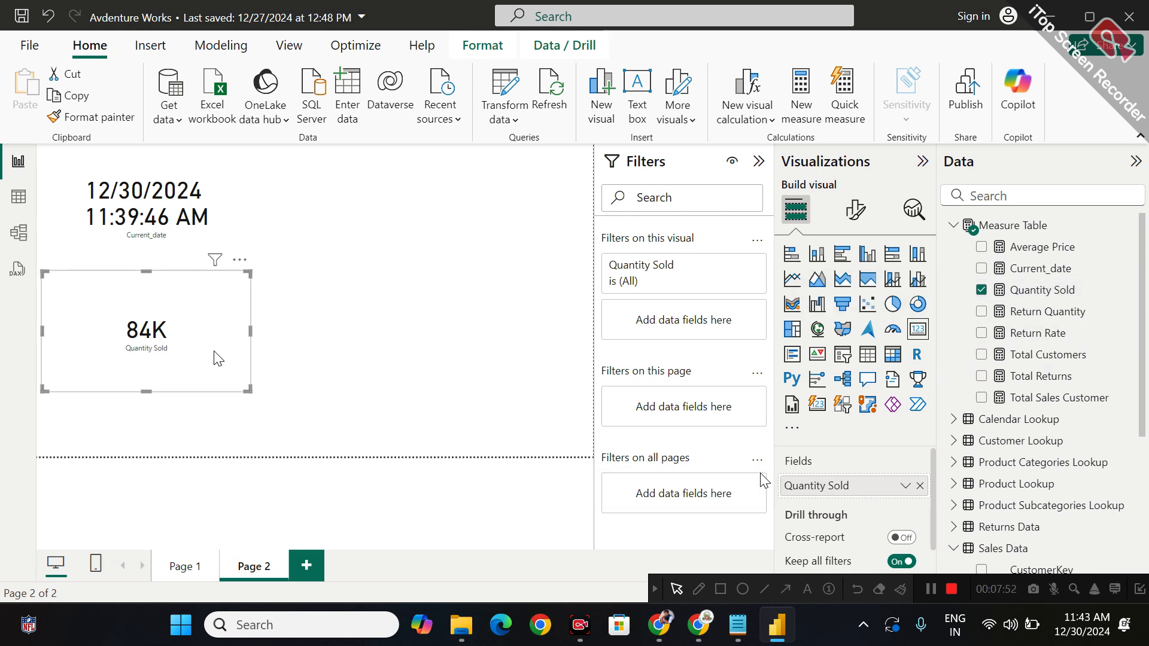
pyautogui.click(758, 160)
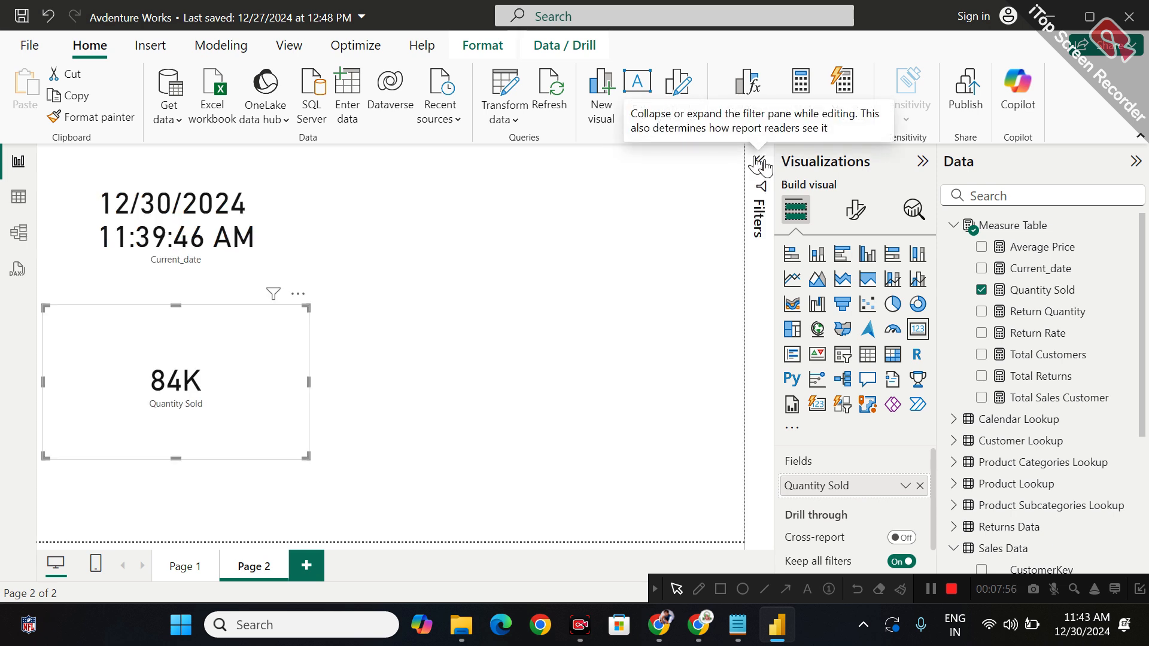
pyautogui.click(760, 162)
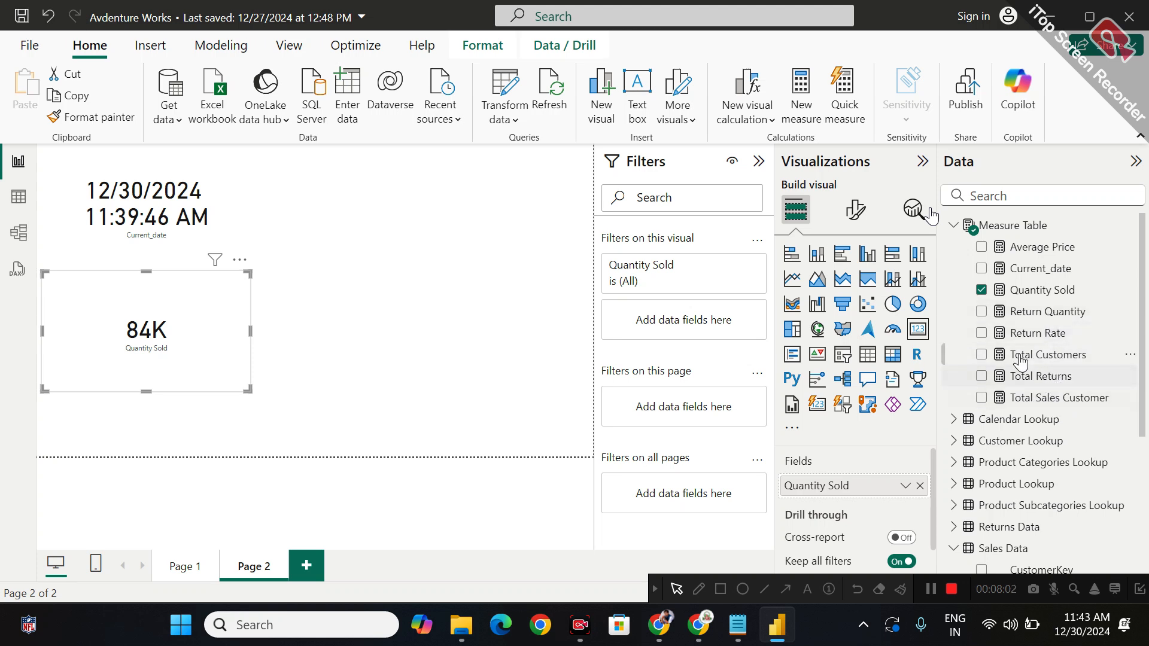
pyautogui.scroll(-5, 992, 457)
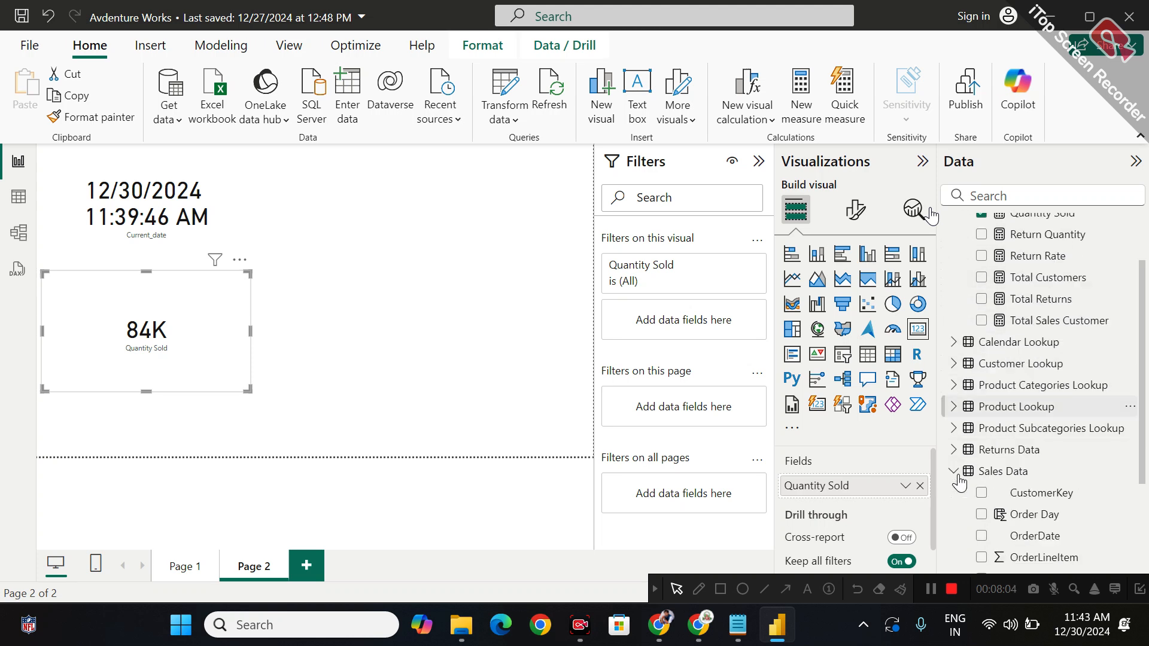
pyautogui.moveTo(1041, 542); pyautogui.dragTo(681, 319)
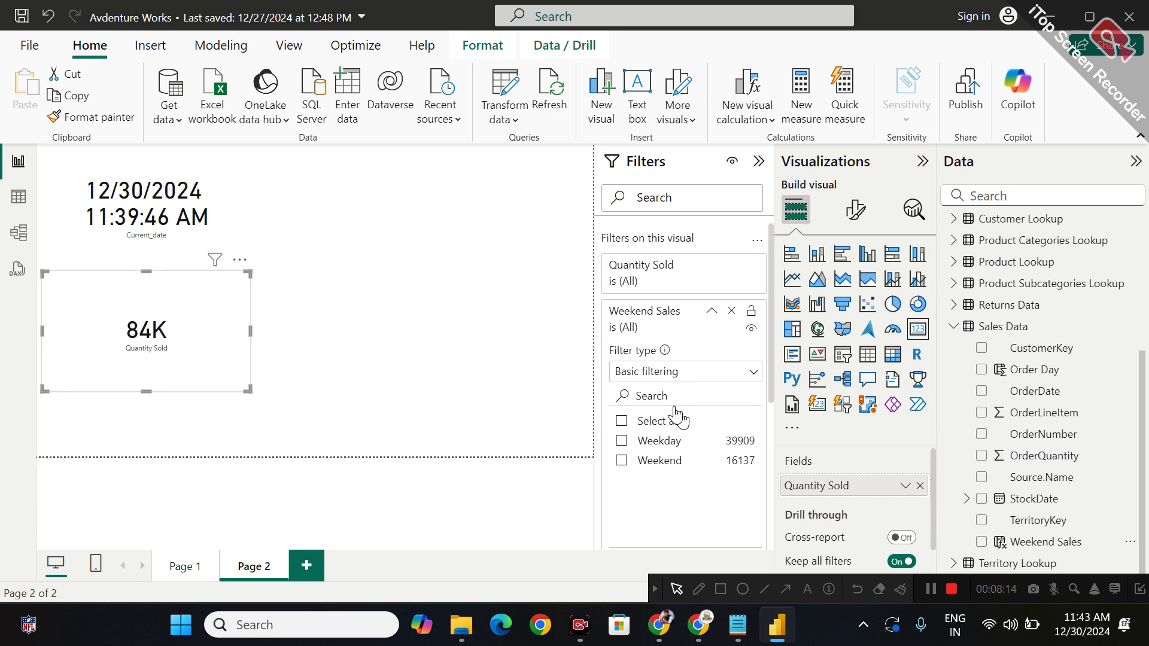
pyautogui.click(657, 463)
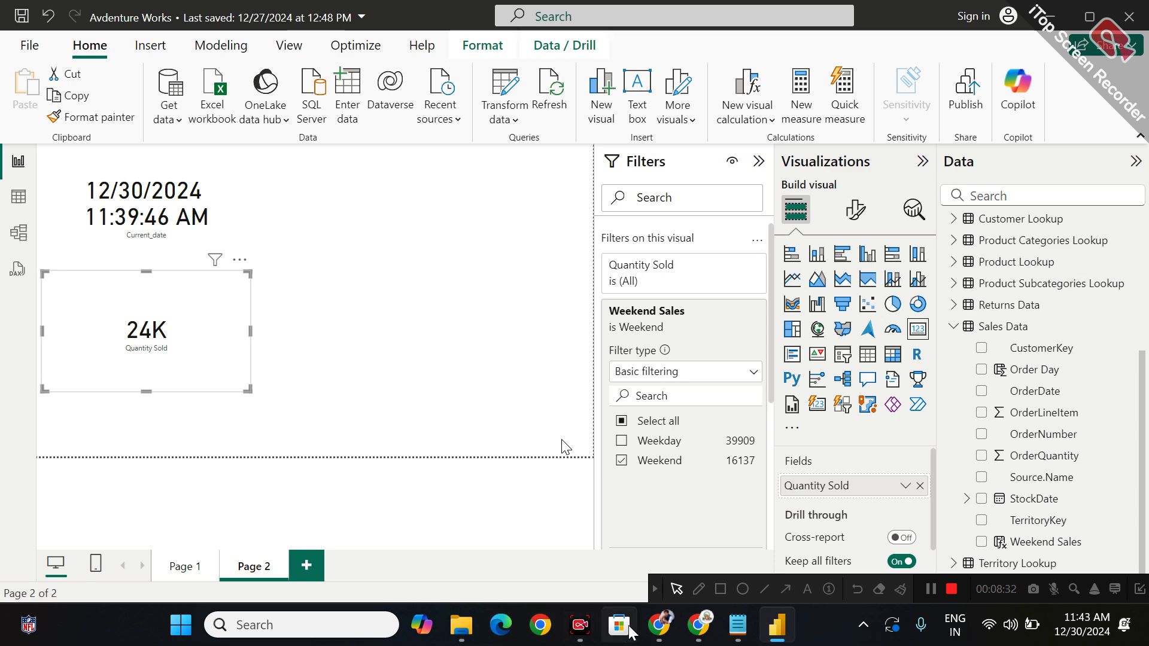
# Switch to the Google Meet call, admit the person in the waiting list, and go back to Power BI
pyautogui.moveTo(698, 625)
pyautogui.click(596, 539)
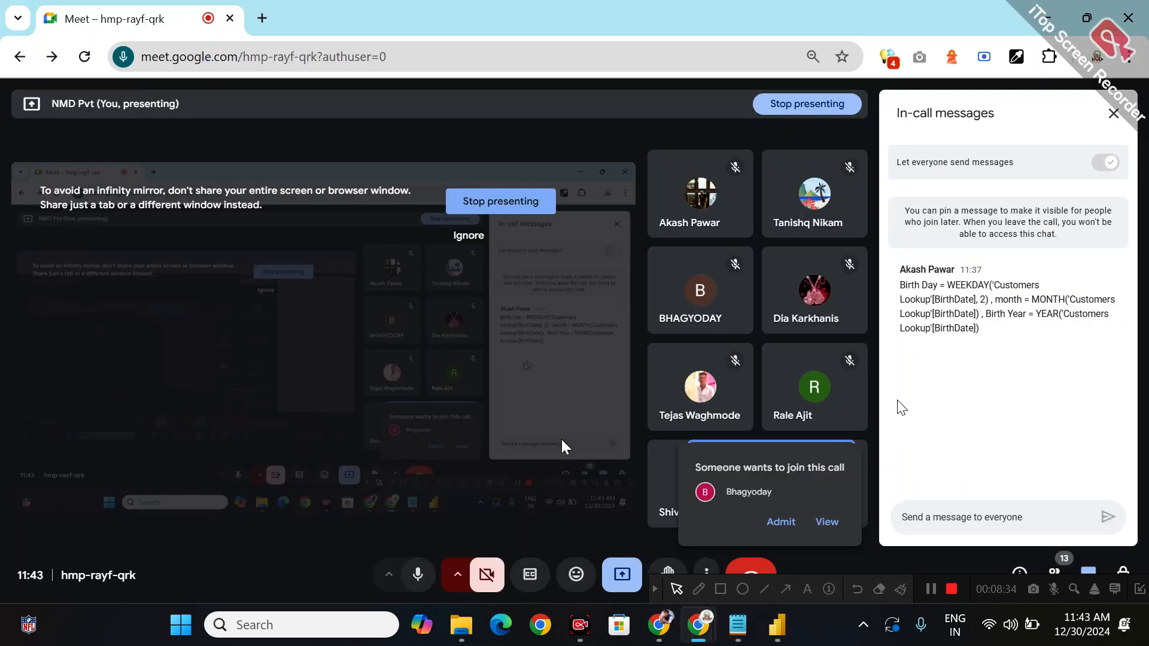
pyautogui.click(1054, 574)
pyautogui.click(1096, 264)
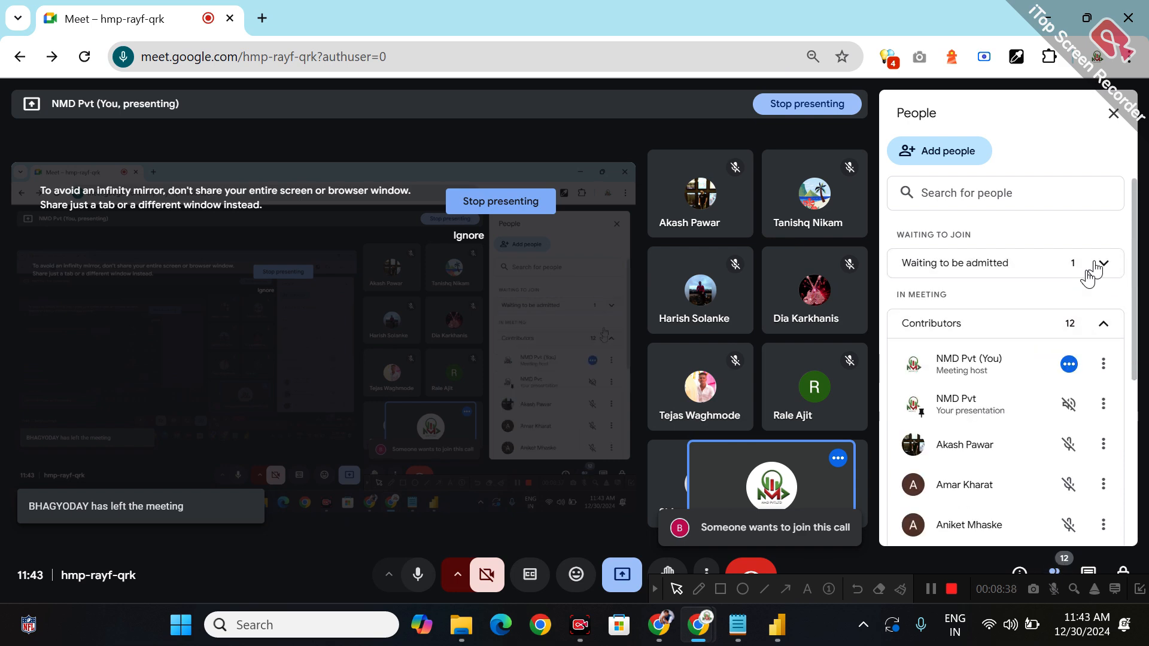
pyautogui.click(1093, 268)
pyautogui.click(1084, 295)
pyautogui.click(644, 379)
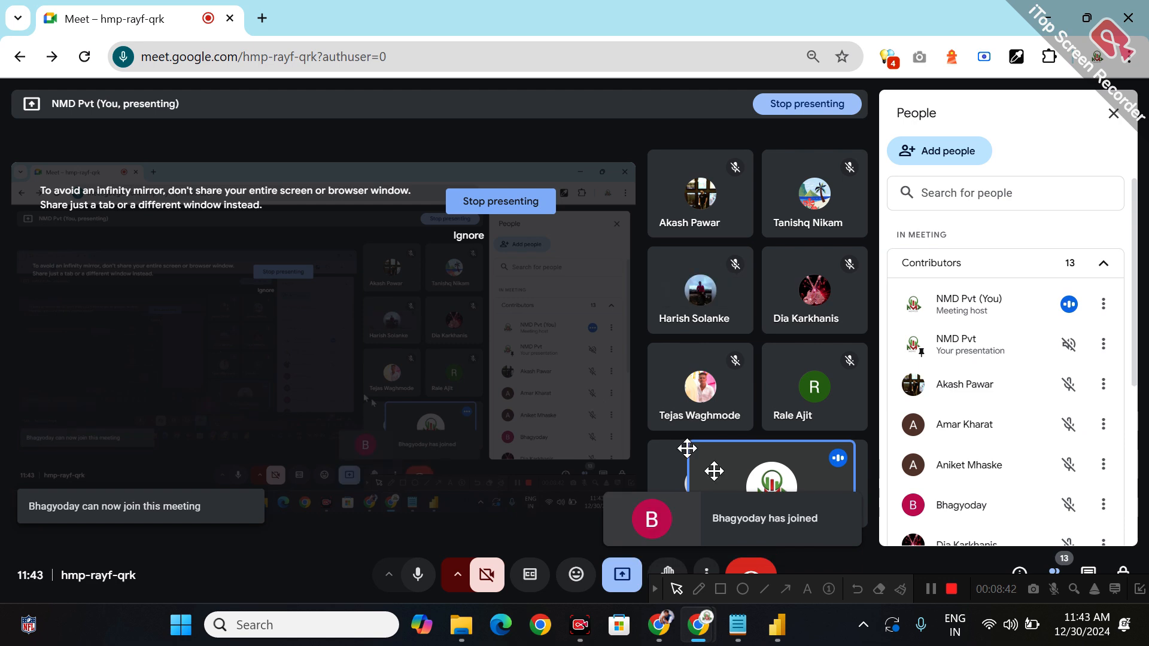
pyautogui.moveTo(777, 625)
pyautogui.click(760, 576)
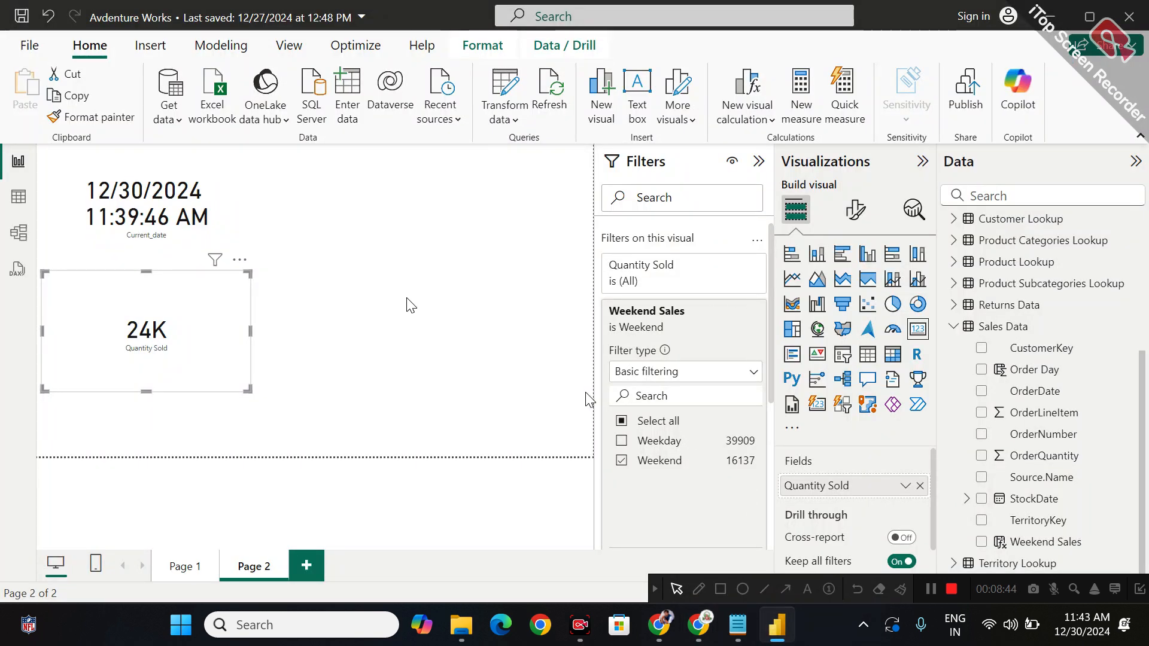
# Collapse the Visualizations pane to give the report canvas more room
pyautogui.click(922, 161)
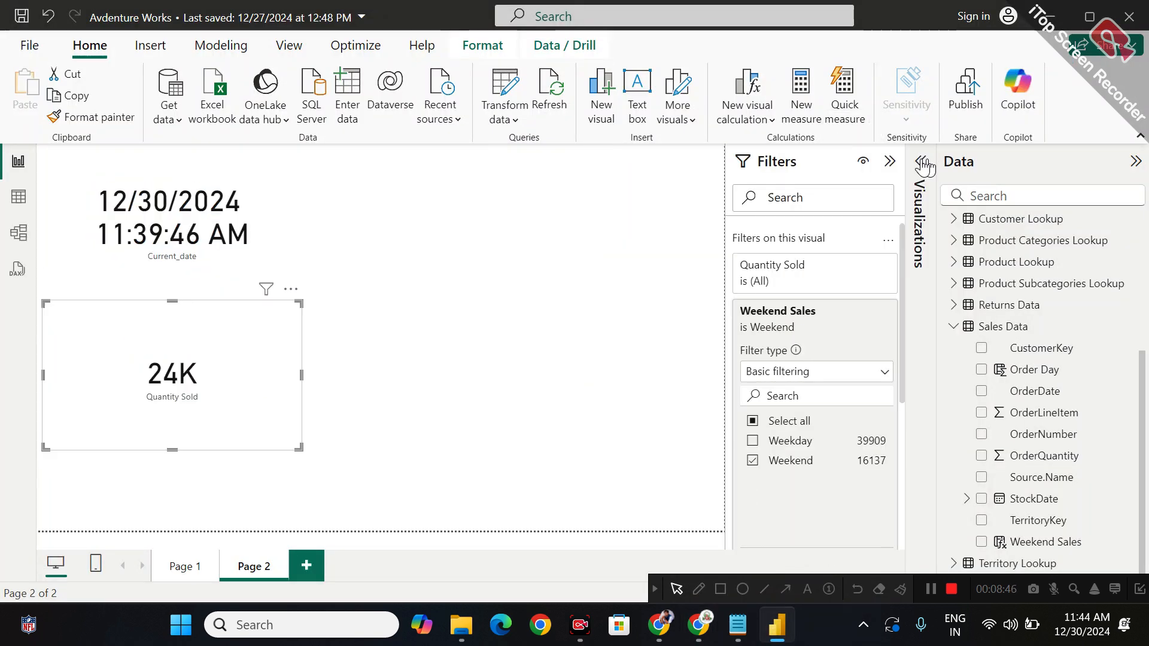
# Deselect the Quantity Sold card, open report Page 1, and bring the Measure Table's measures into view
pyautogui.click(353, 429)
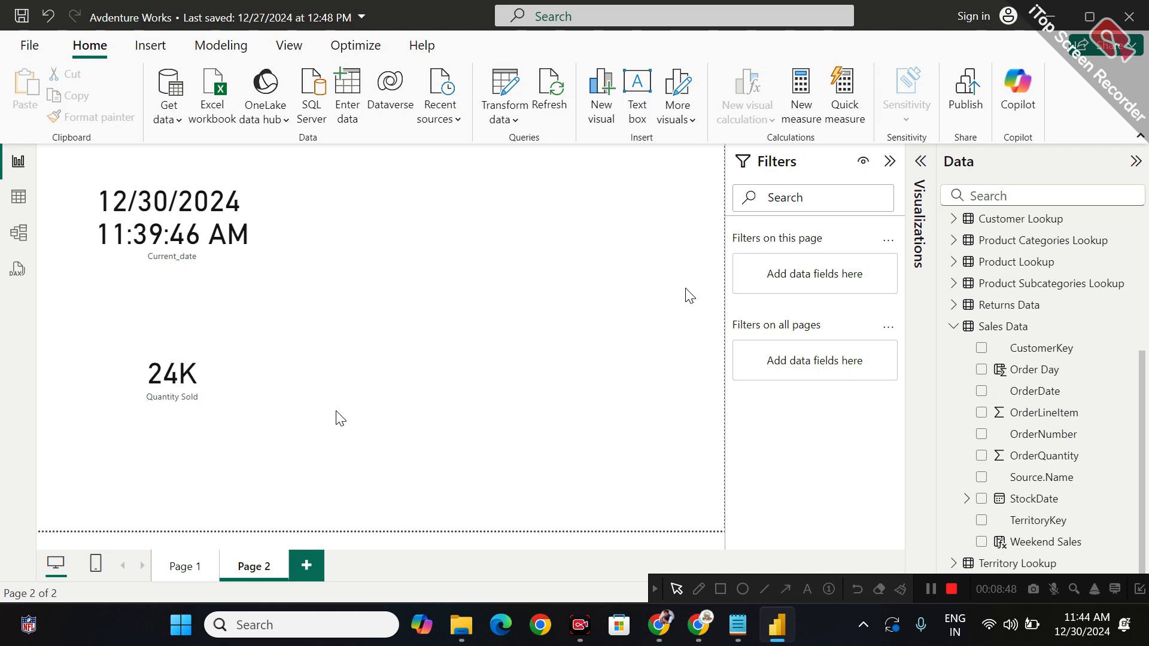
pyautogui.click(199, 576)
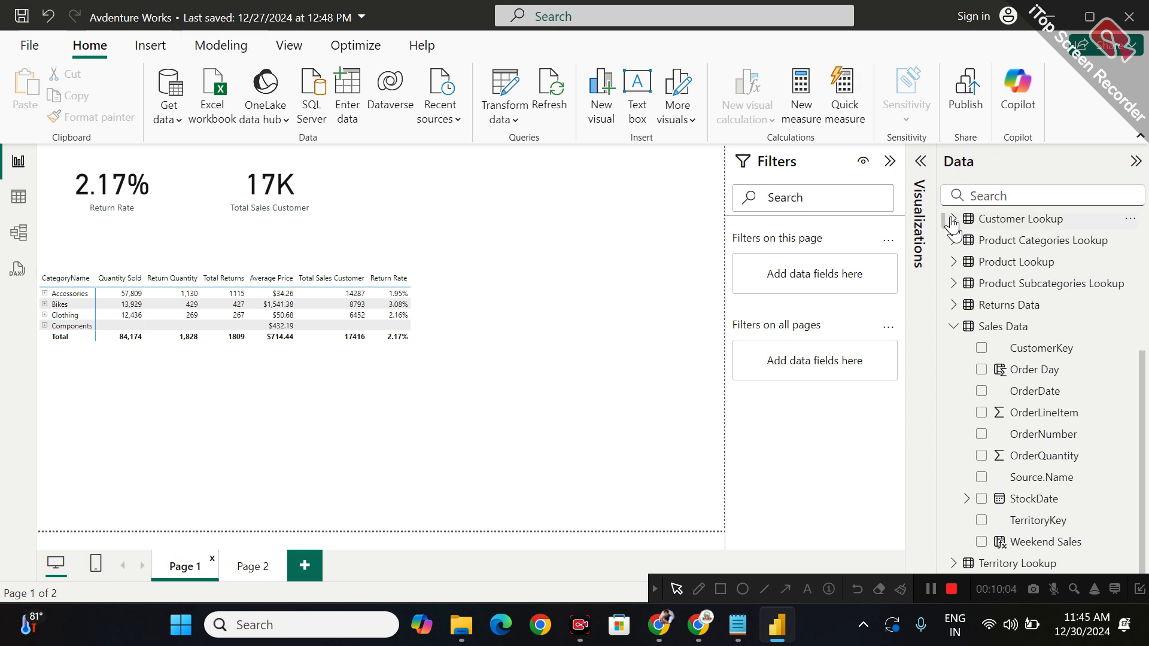
pyautogui.scroll(3, 970, 278)
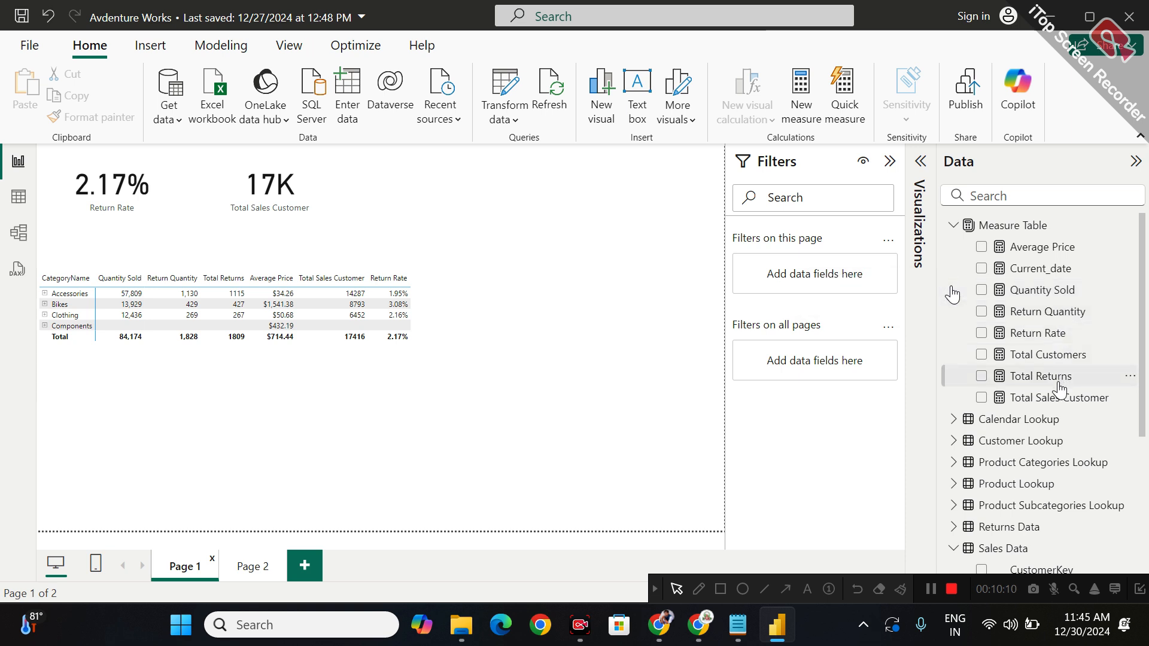
# Switch to the Google Meet call, admit the participant waiting to join, and return to Power BI
pyautogui.click(659, 625)
pyautogui.click(655, 526)
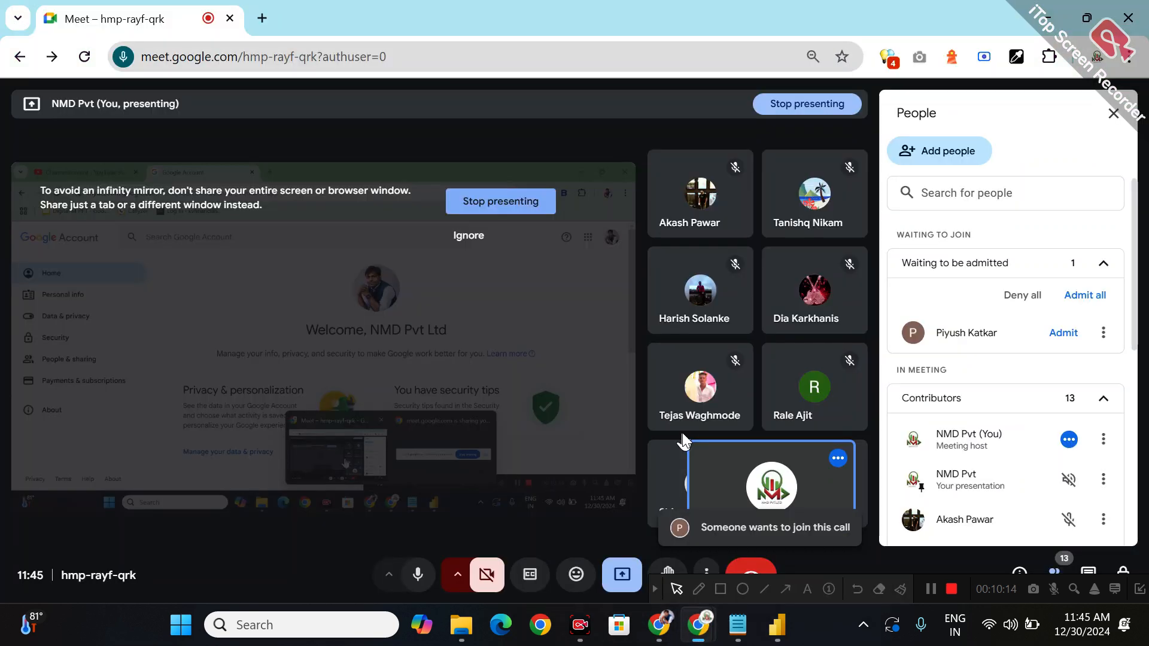
pyautogui.click(1086, 294)
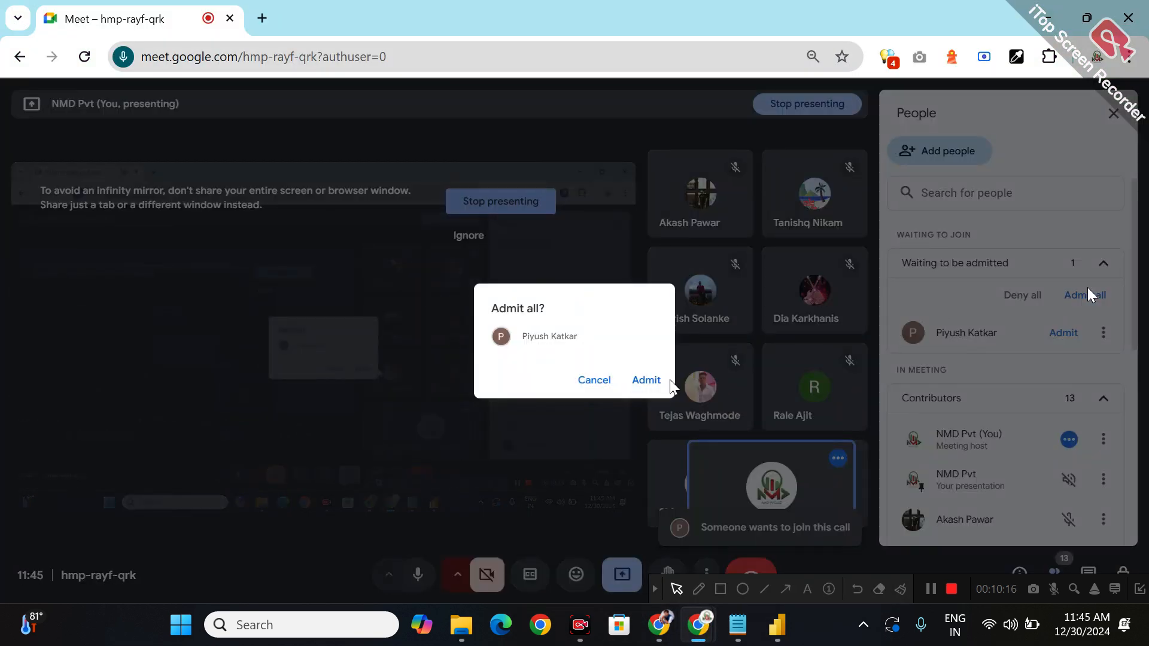
pyautogui.click(648, 380)
pyautogui.moveTo(778, 634)
pyautogui.click(744, 576)
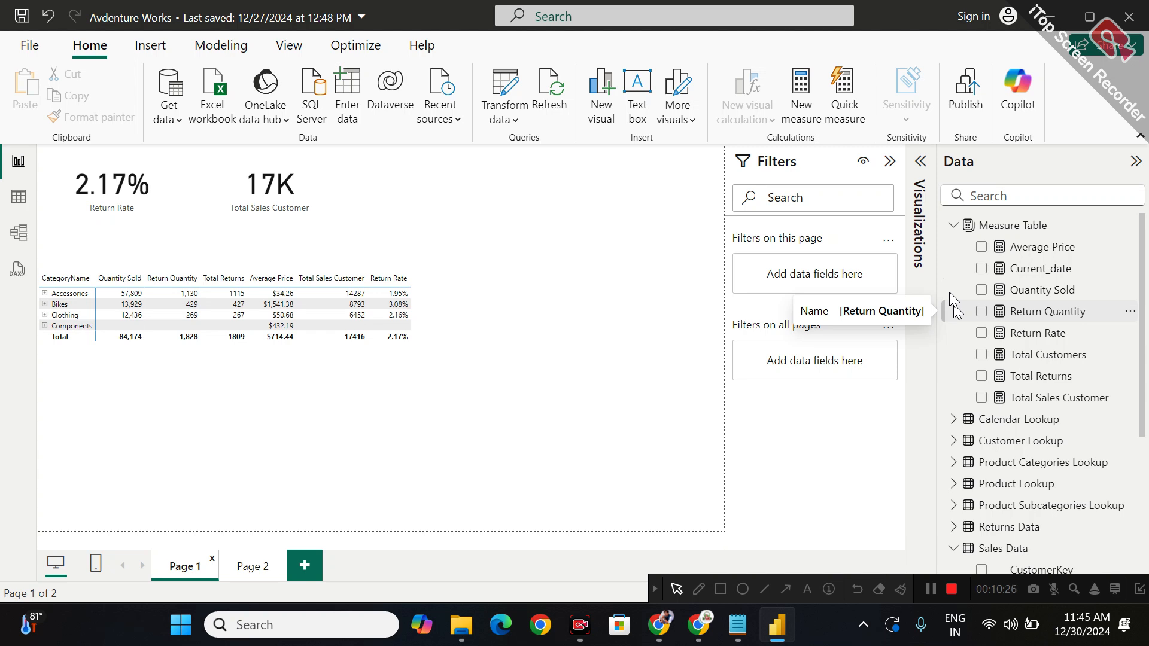
# Review the DAX formulas of the Quantity Sold, Total Sales Customer, Total Returns and Total Customers measures
pyautogui.click(1017, 293)
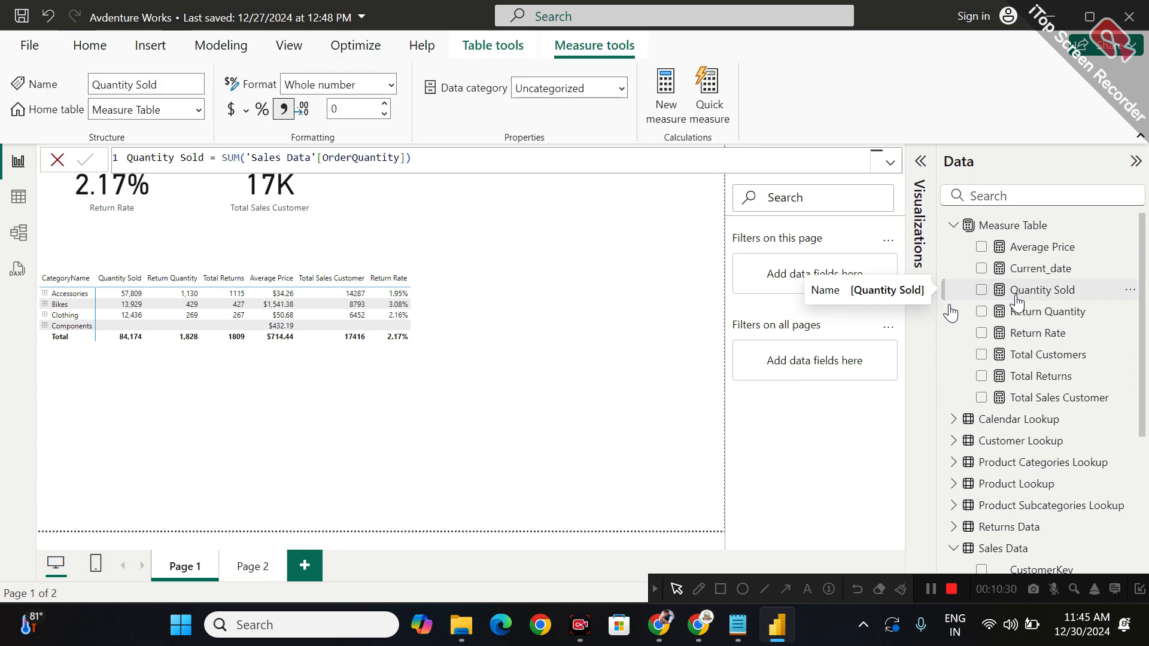
pyautogui.click(1036, 400)
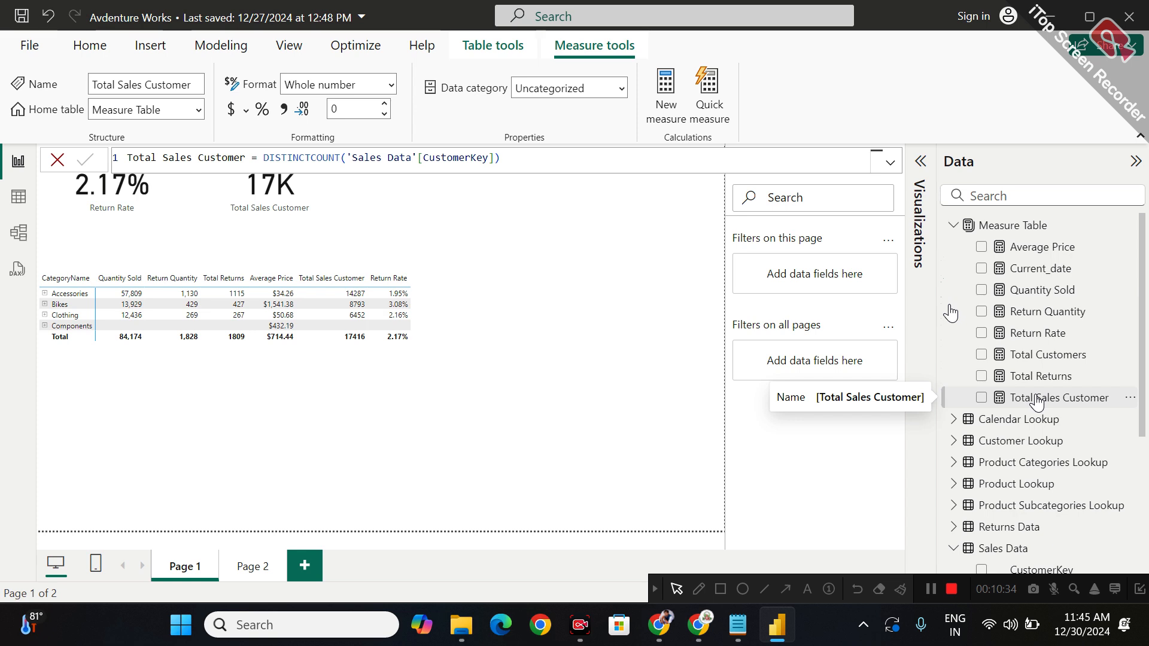
pyautogui.click(1038, 375)
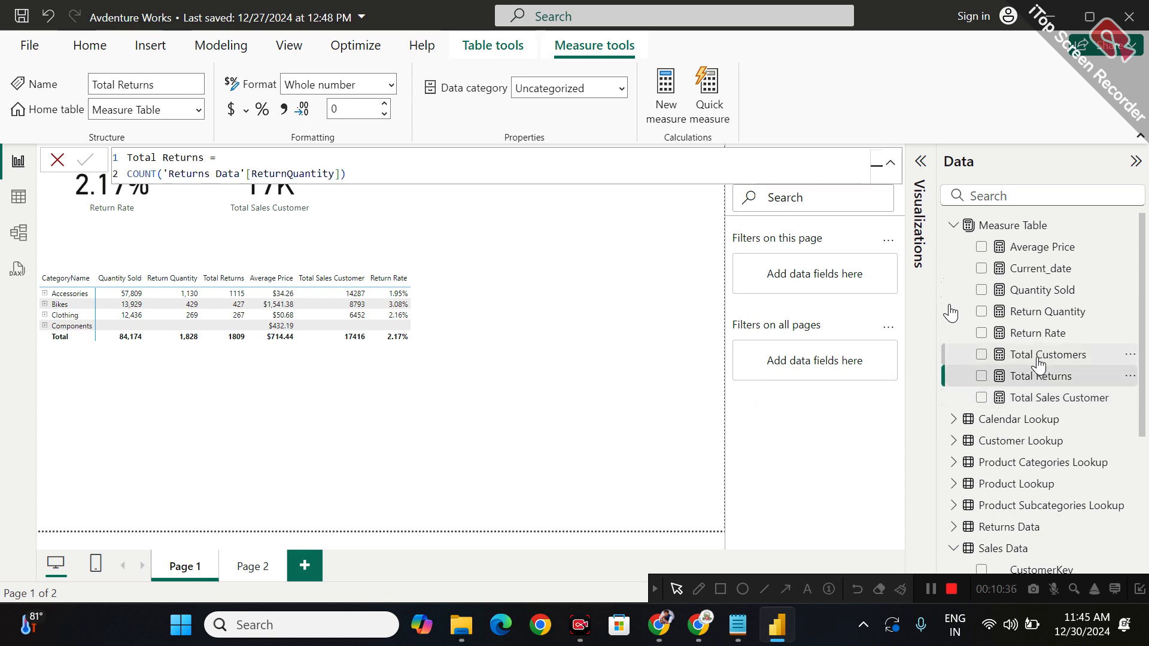
pyautogui.click(1038, 359)
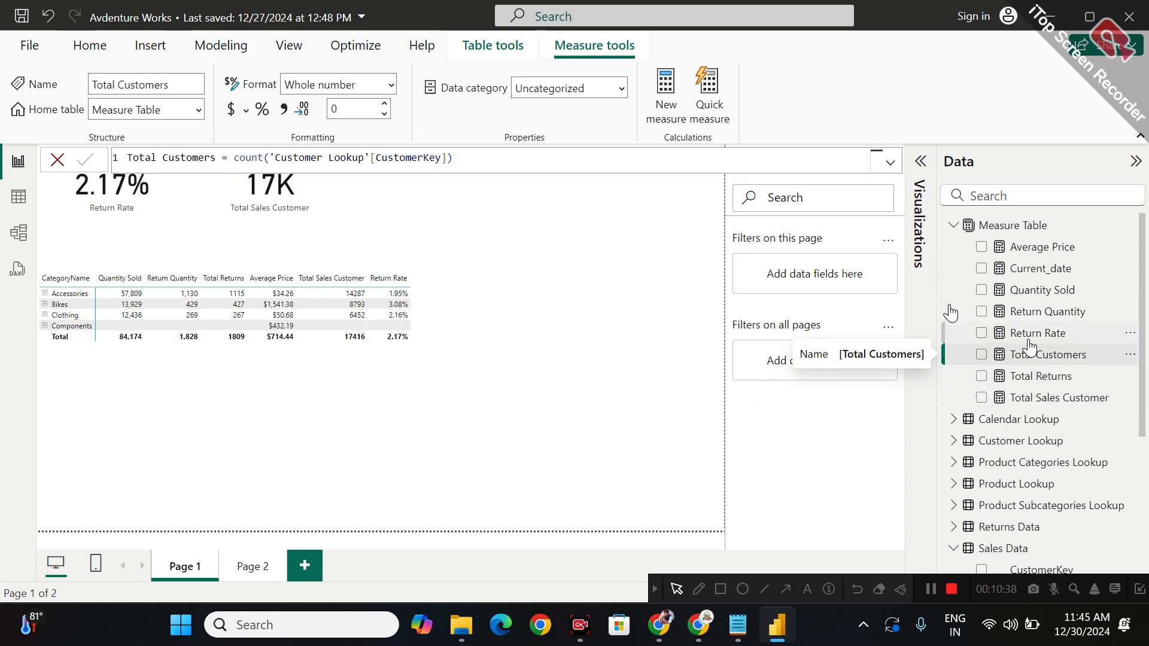
# Create a new measure named Total Orders in the Measure Table, leaving its second line open for the formula
pyautogui.rightClick(1063, 229)
pyautogui.click(1016, 266)
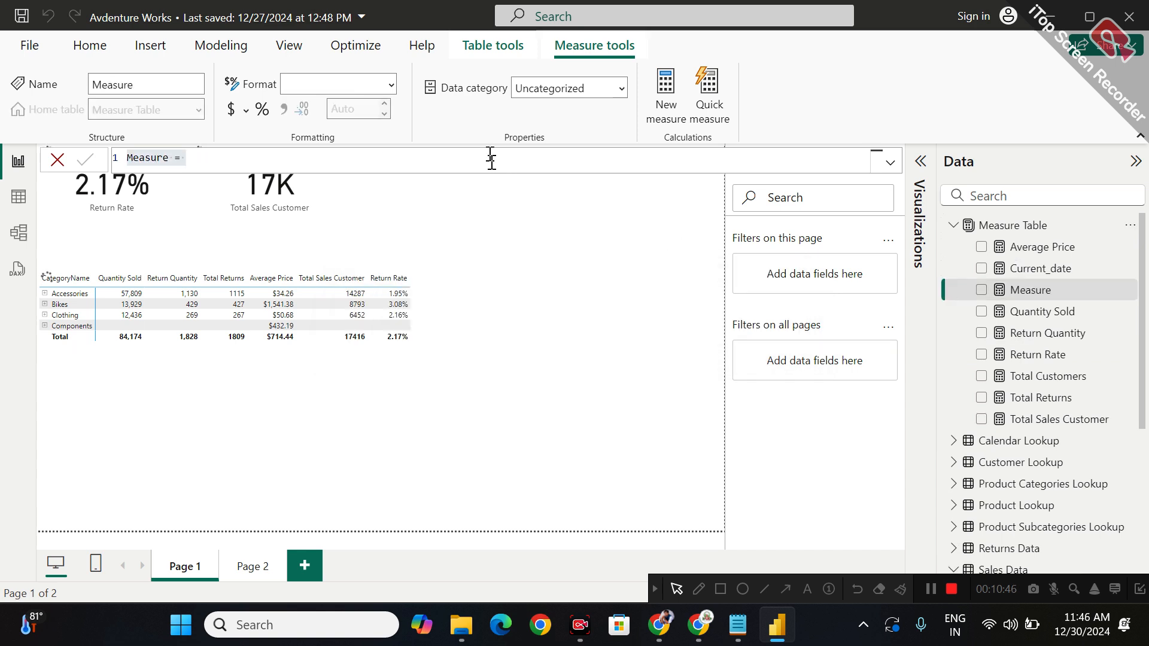
pyautogui.write('Tot')
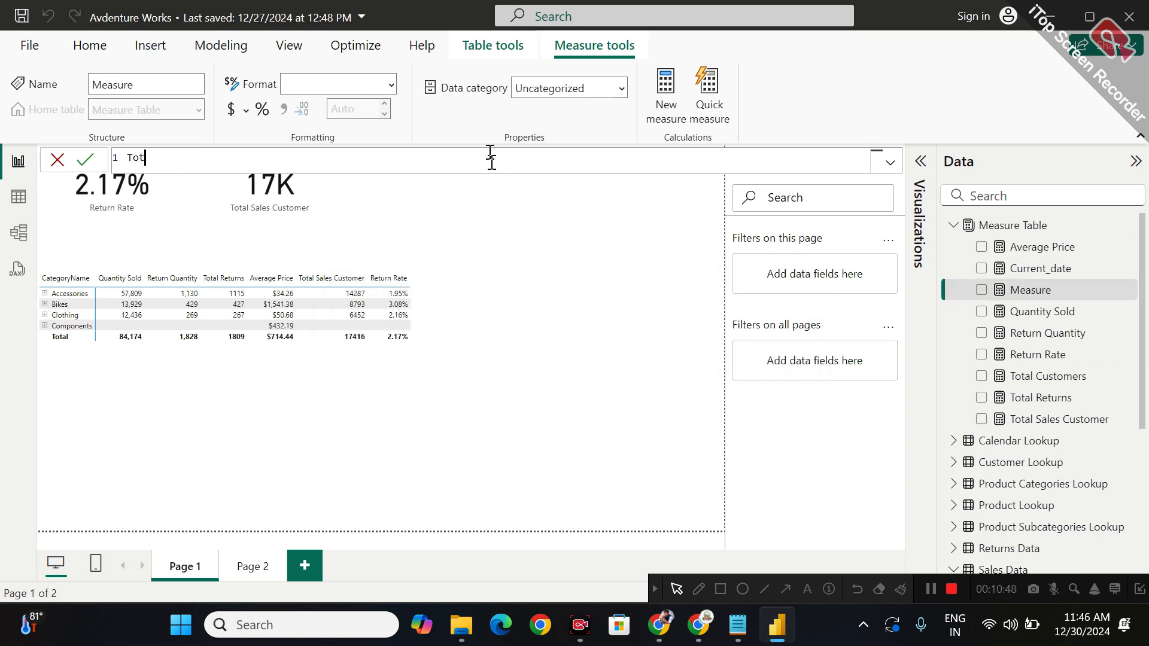
pyautogui.write('al Qrders =')
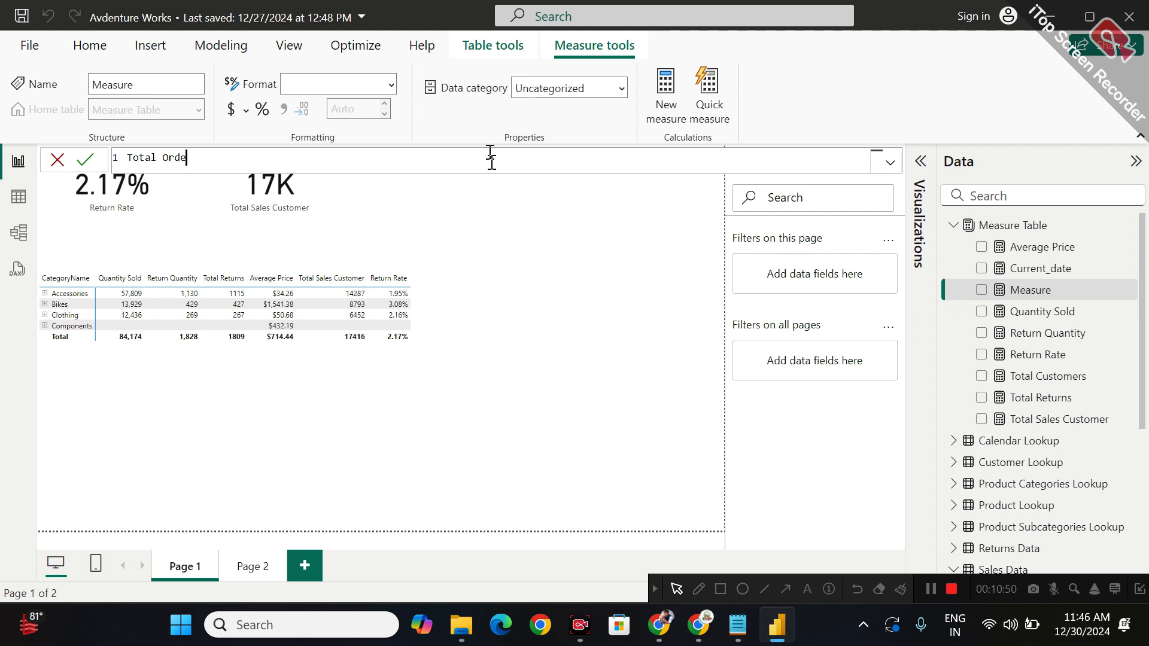
pyautogui.hotkey('shift', 'Return')
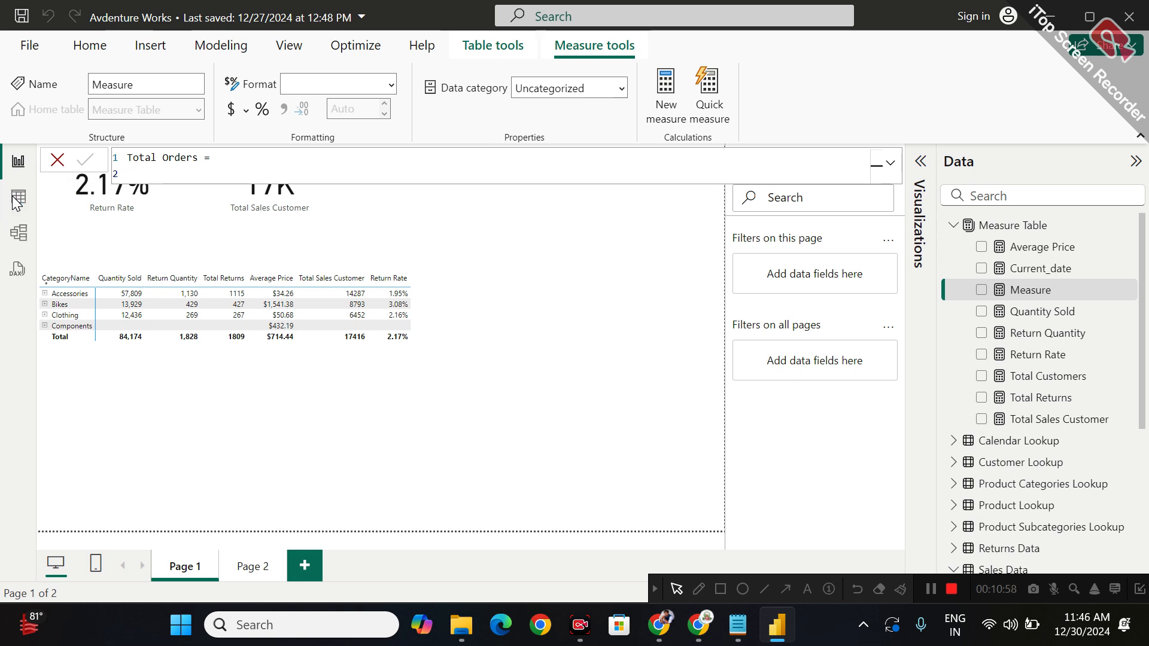
pyautogui.click(16, 203)
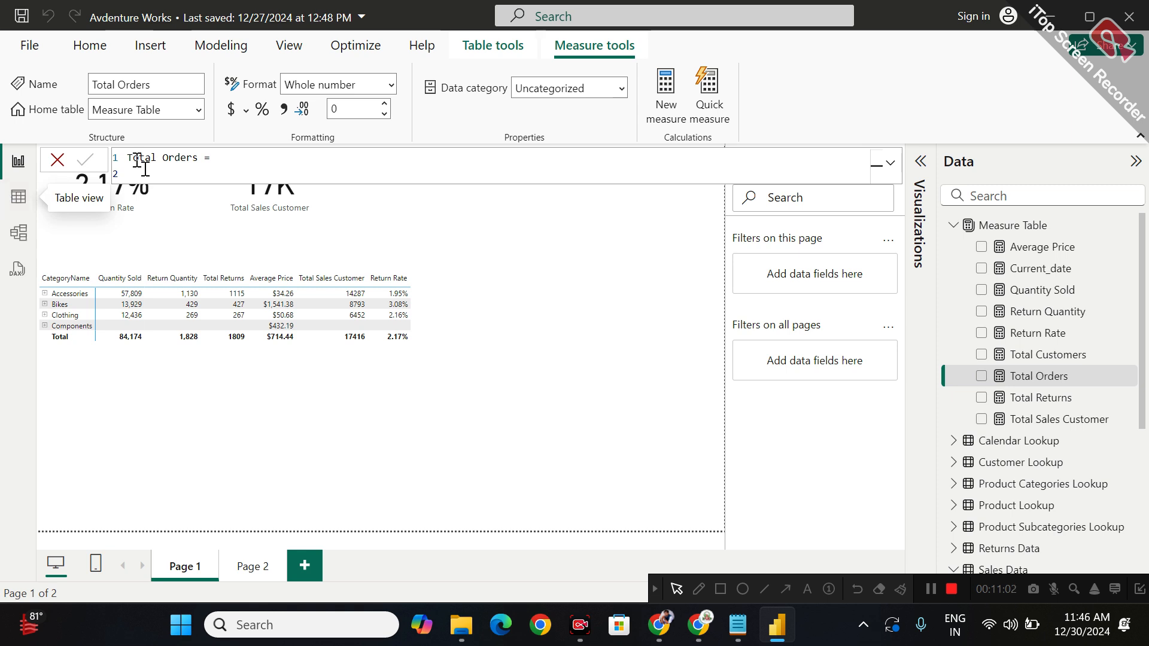
pyautogui.click(231, 157)
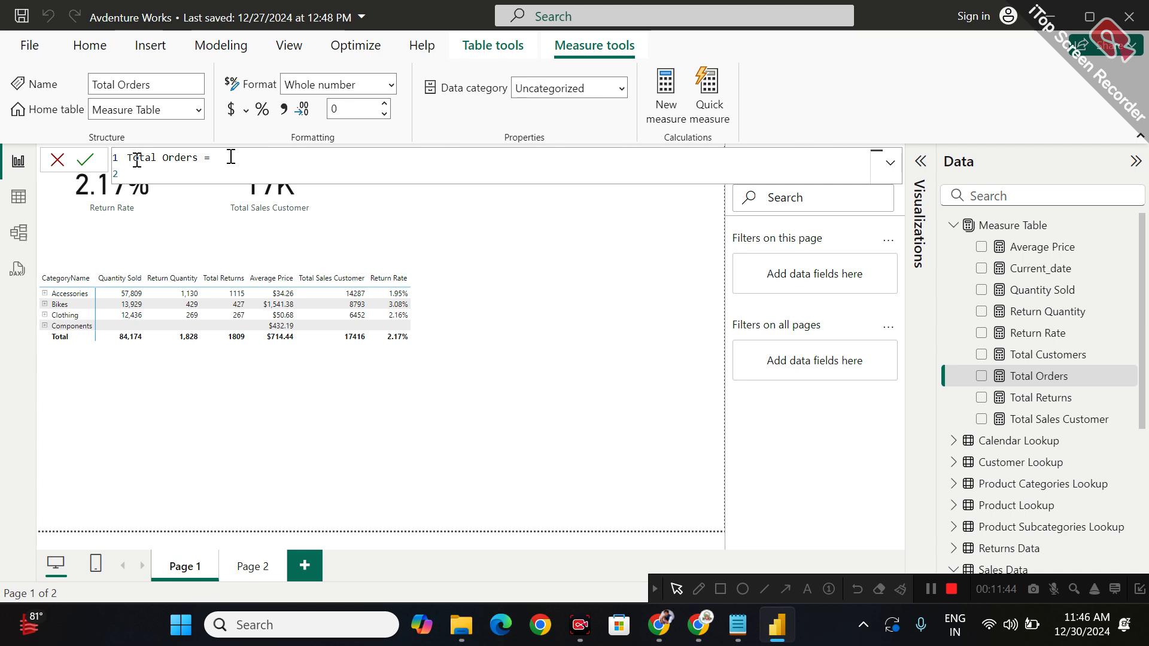
# Sketch an order slip in red pen on the empty canvas, with three item lines, quantity marks and dashes beside it
pyautogui.click(698, 589)
pyautogui.moveTo(510, 235)
pyautogui.mouseDown()
pyautogui.moveTo(500, 389)
pyautogui.moveTo(605, 390)
pyautogui.moveTo(631, 256)
pyautogui.moveTo(503, 237)
pyautogui.moveTo(598, 252)
pyautogui.mouseUp()
pyautogui.moveTo(533, 283); pyautogui.dragTo(605, 277)
pyautogui.moveTo(550, 303); pyautogui.dragTo(596, 298)
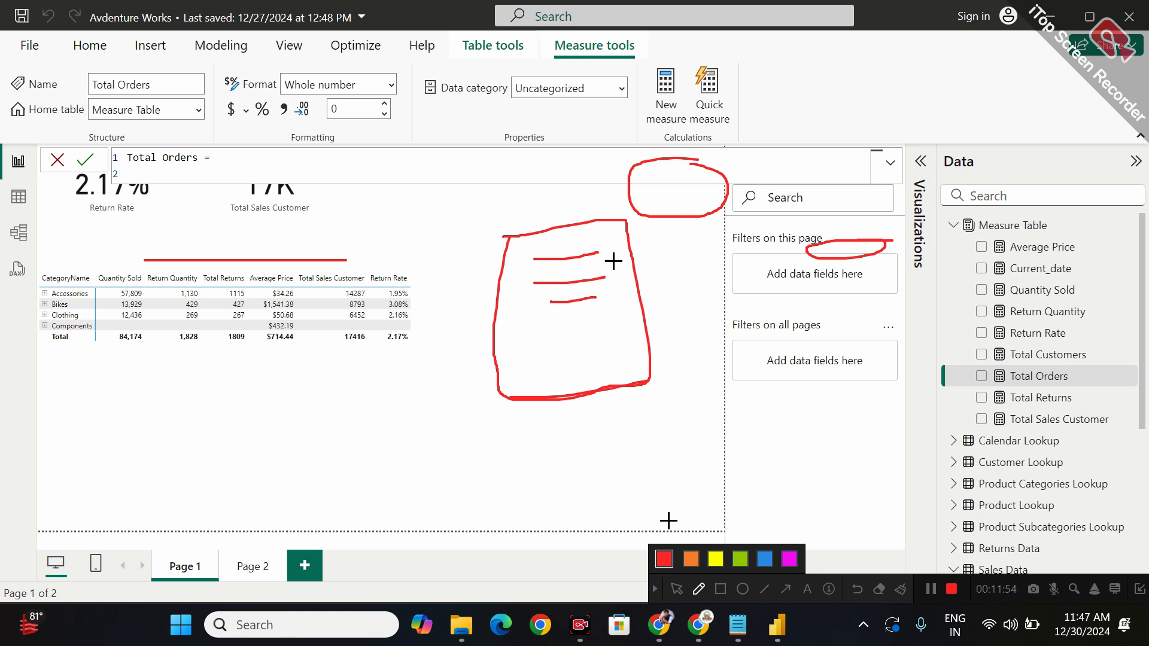
pyautogui.moveTo(623, 286)
pyautogui.mouseDown()
pyautogui.moveTo(624, 303)
pyautogui.moveTo(620, 280)
pyautogui.moveTo(670, 241)
pyautogui.moveTo(676, 263)
pyautogui.mouseUp()
pyautogui.moveTo(655, 282); pyautogui.dragTo(685, 279)
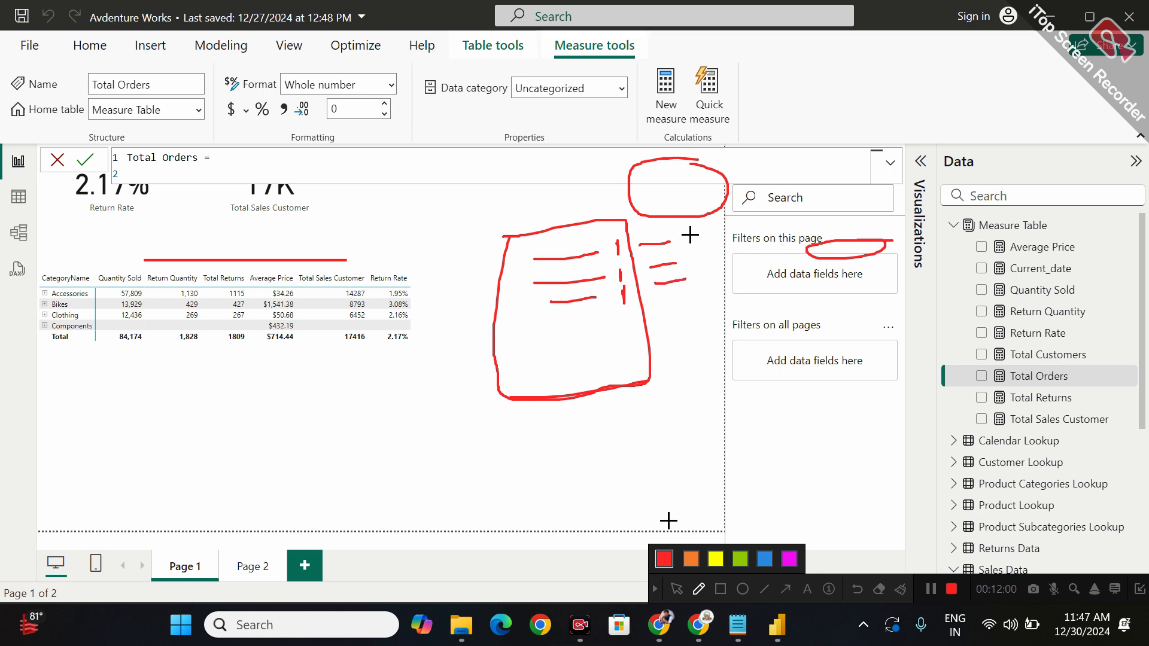
# Add ovals beside the dashes, circle the quantity marks and item lines, add arrows, and put the pen away
pyautogui.moveTo(696, 228)
pyautogui.mouseDown()
pyautogui.moveTo(717, 232)
pyautogui.moveTo(697, 227)
pyautogui.mouseUp()
pyautogui.moveTo(705, 248)
pyautogui.mouseDown()
pyautogui.moveTo(695, 252)
pyautogui.moveTo(712, 261)
pyautogui.moveTo(705, 250)
pyautogui.moveTo(695, 279)
pyautogui.moveTo(728, 271)
pyautogui.mouseUp()
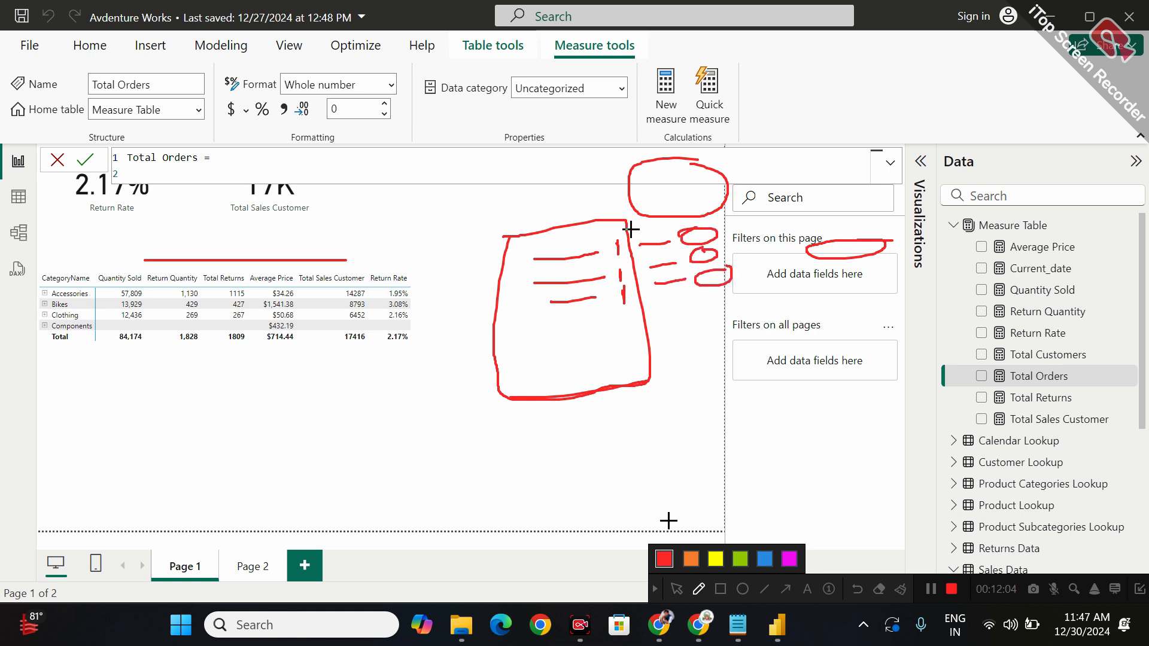
pyautogui.moveTo(612, 226)
pyautogui.mouseDown()
pyautogui.moveTo(605, 318)
pyautogui.moveTo(625, 223)
pyautogui.moveTo(700, 221)
pyautogui.moveTo(699, 201)
pyautogui.mouseUp()
pyautogui.moveTo(560, 247)
pyautogui.mouseDown()
pyautogui.moveTo(568, 309)
pyautogui.moveTo(582, 305)
pyautogui.mouseUp()
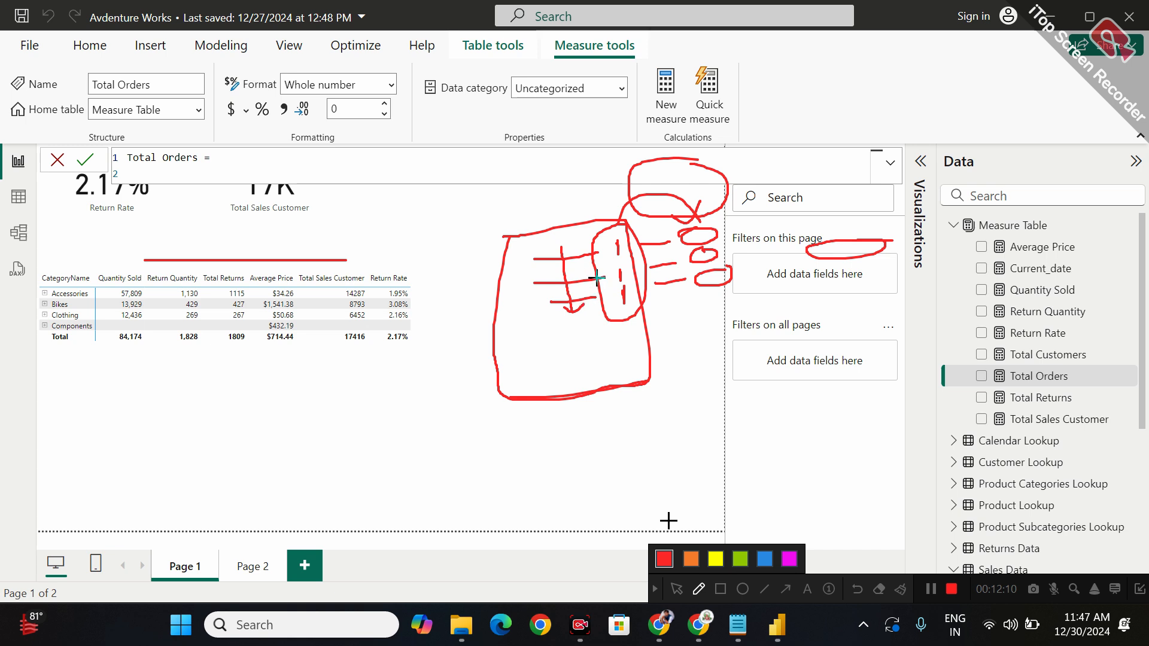
pyautogui.moveTo(537, 247)
pyautogui.mouseDown()
pyautogui.moveTo(544, 331)
pyautogui.moveTo(556, 332)
pyautogui.moveTo(535, 376)
pyautogui.moveTo(640, 324)
pyautogui.mouseUp()
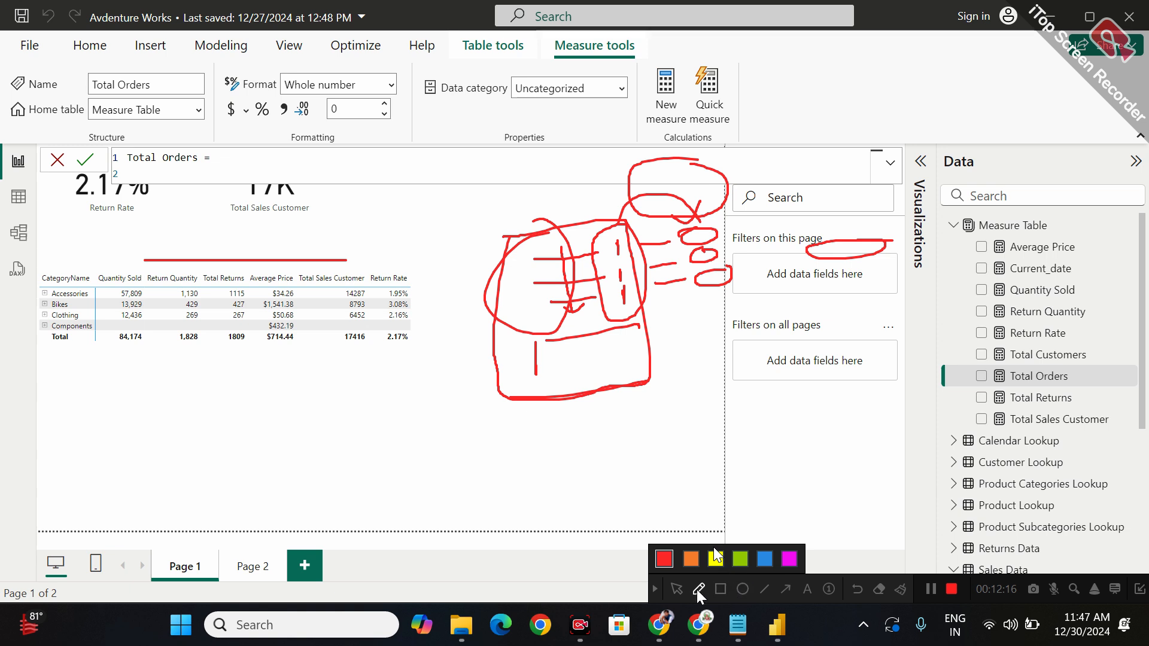
pyautogui.click(677, 588)
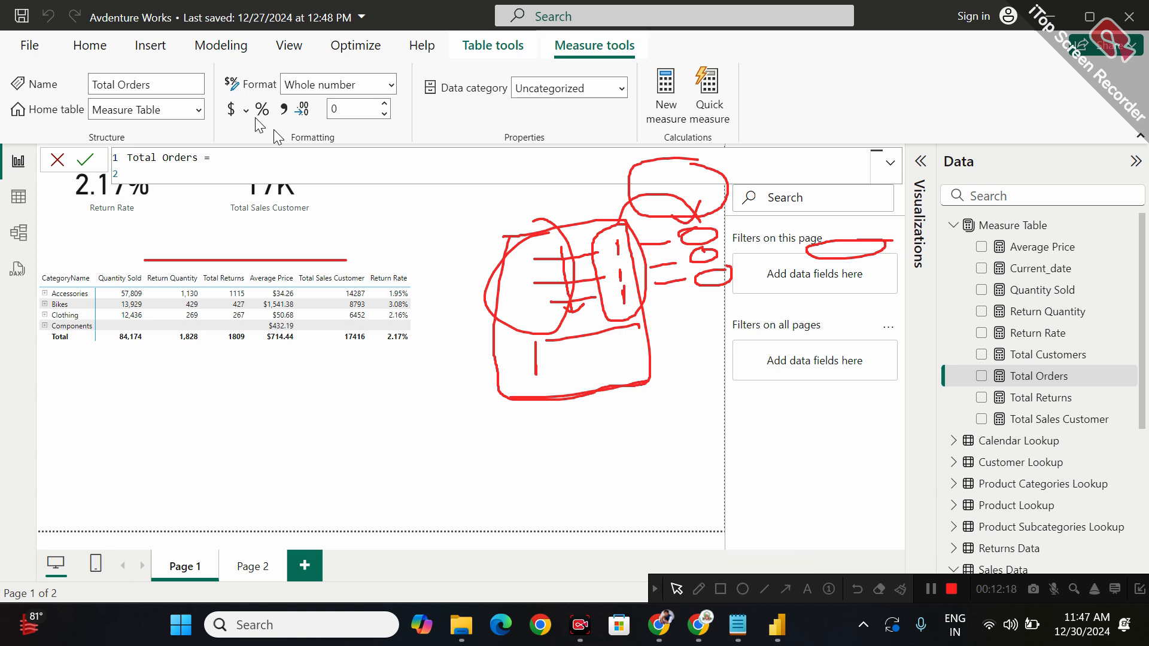
# Complete the Total Orders measure with the formula DISTINCTCOUNT('Sales Data'[OrderNumber]) and commit it
pyautogui.click(170, 173)
pyautogui.write('dis')
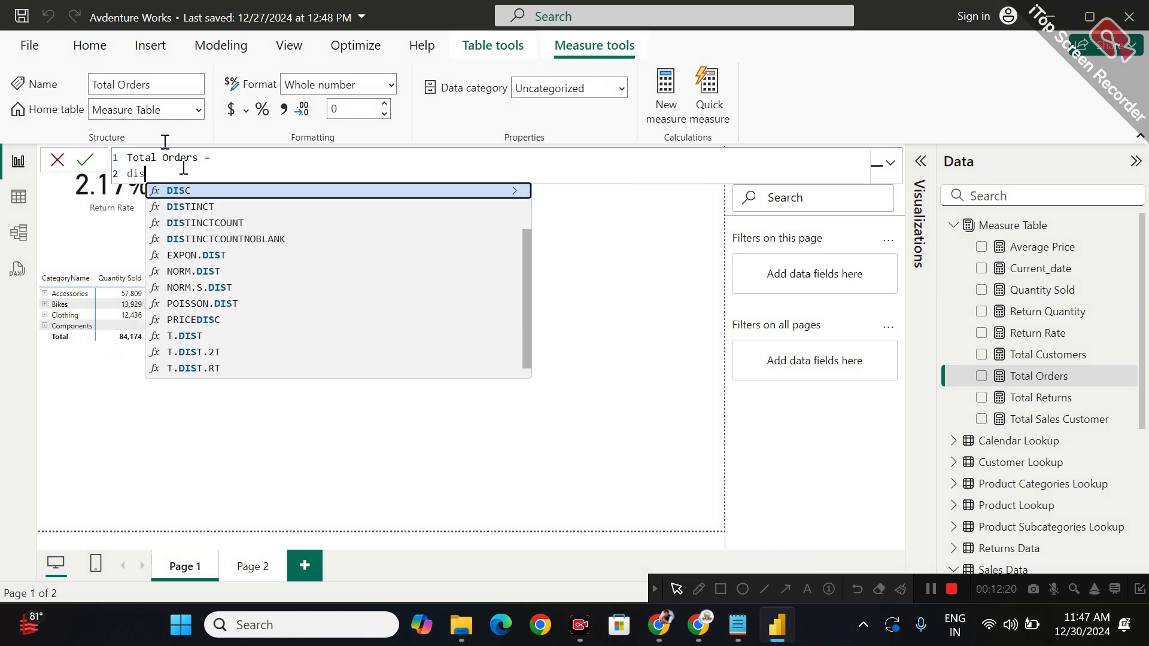
pyautogui.press('Down')
pyautogui.press('Down')
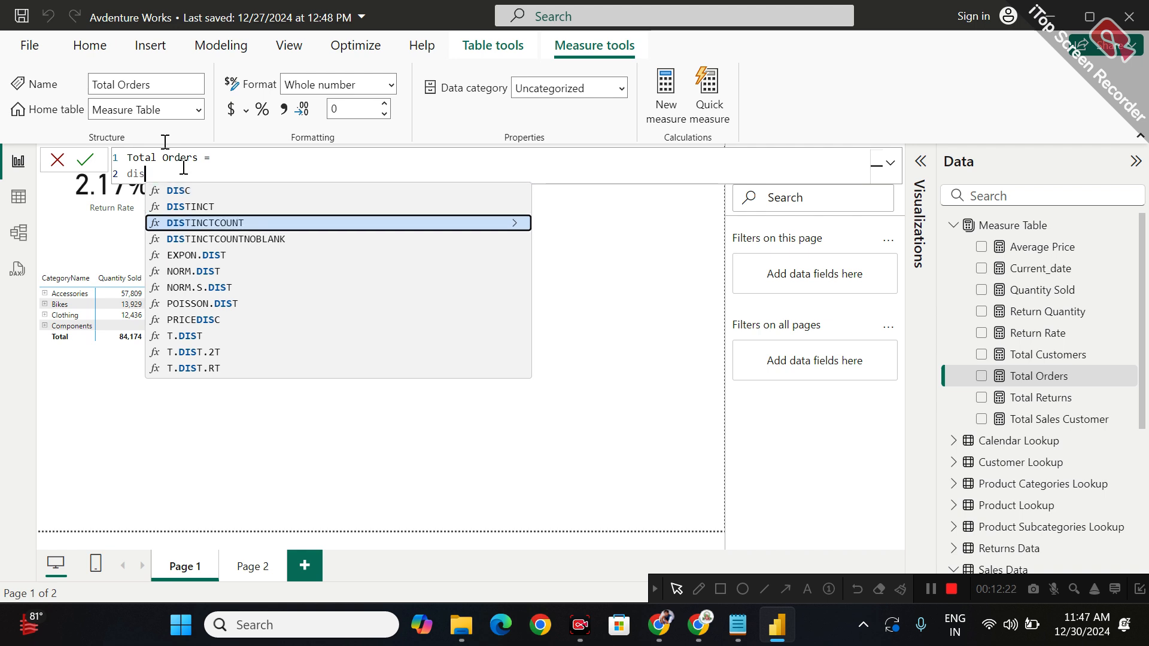
pyautogui.press('Tab')
pyautogui.write('o')
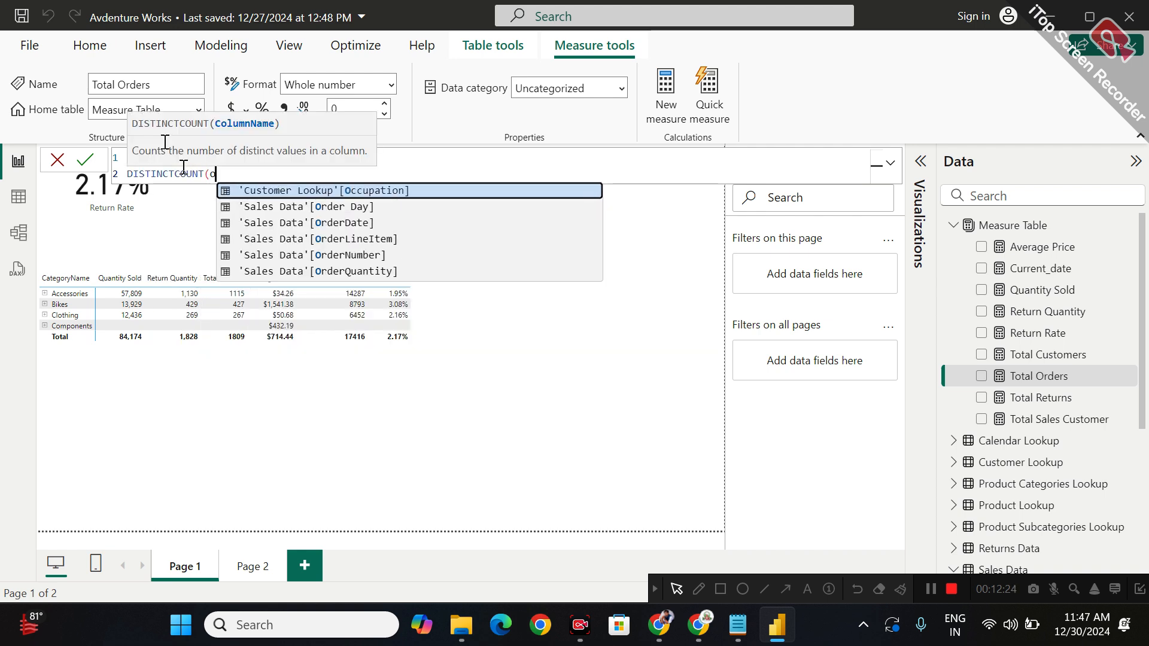
pyautogui.write('rder')
pyautogui.press('Escape')
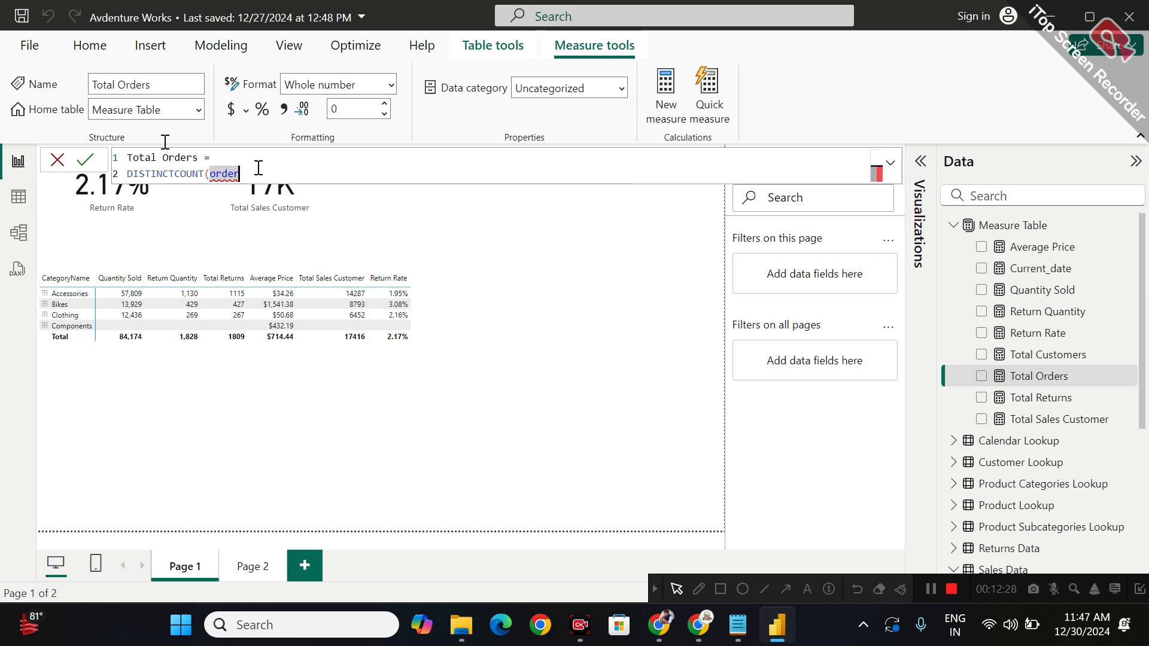
pyautogui.hotkey('ctrl', 'space')
pyautogui.press('Tab')
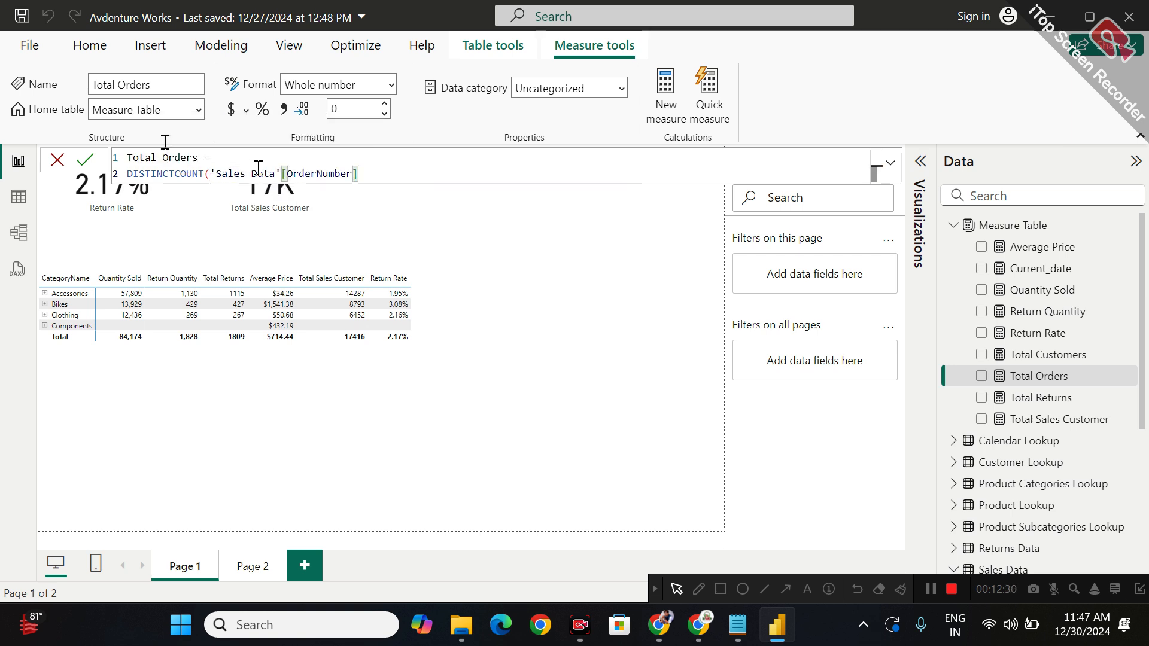
pyautogui.write(')')
pyautogui.press('Return')
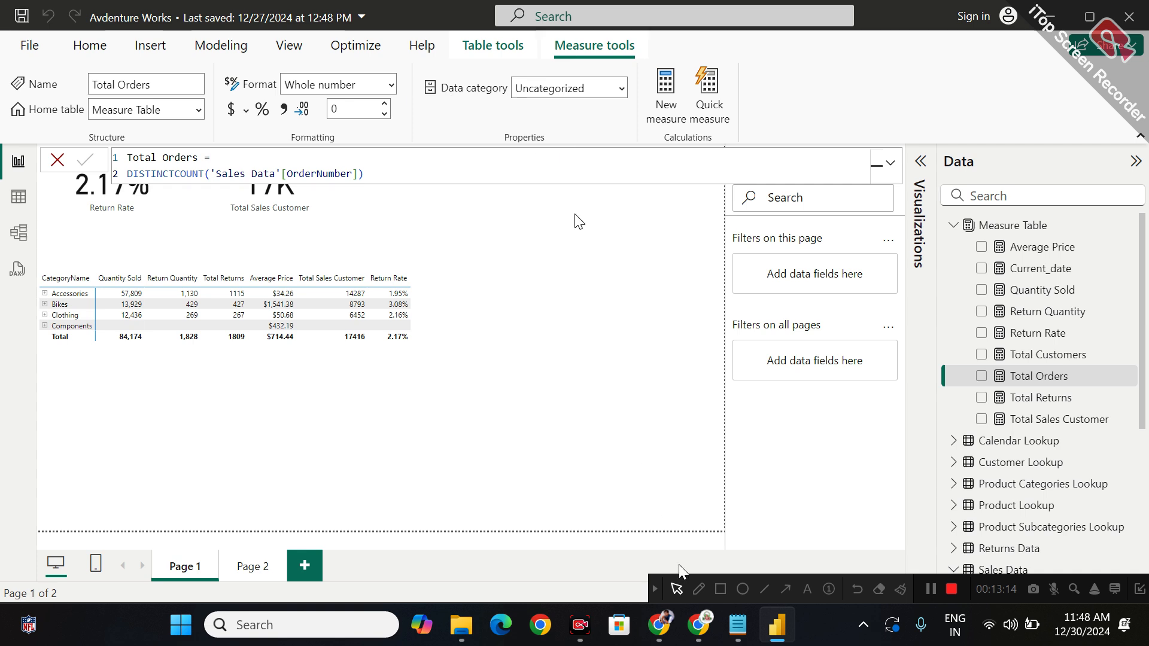
# Open the Sales Data table in Table view and examine its OrderNumber column
pyautogui.click(698, 589)
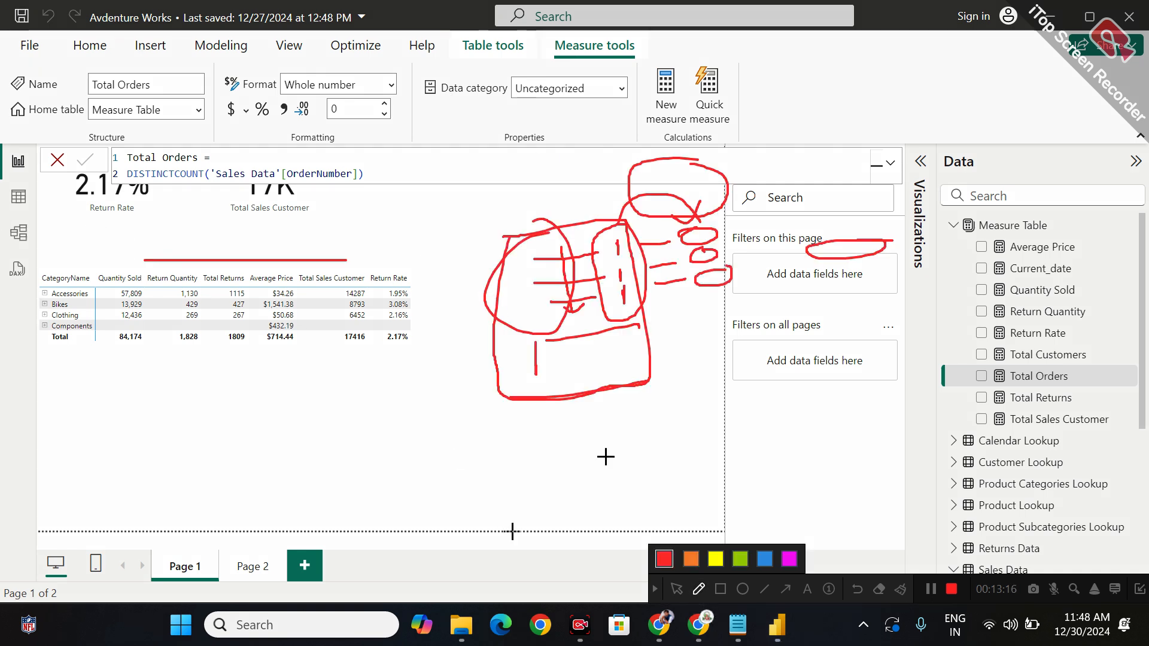
pyautogui.click(677, 589)
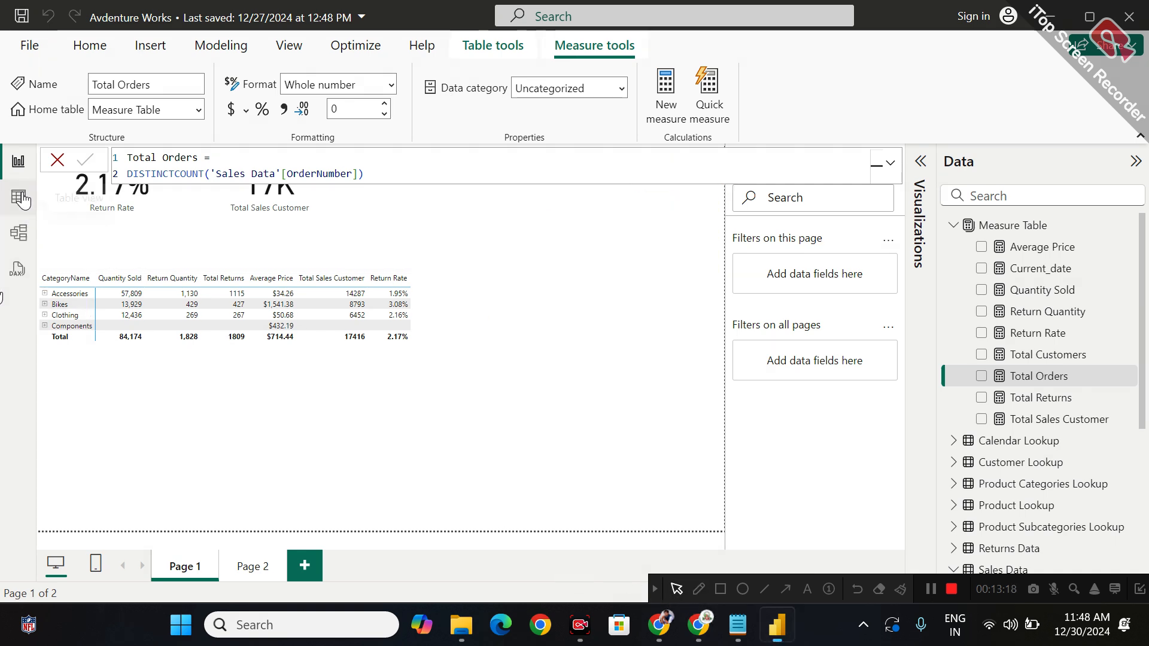
pyautogui.click(19, 197)
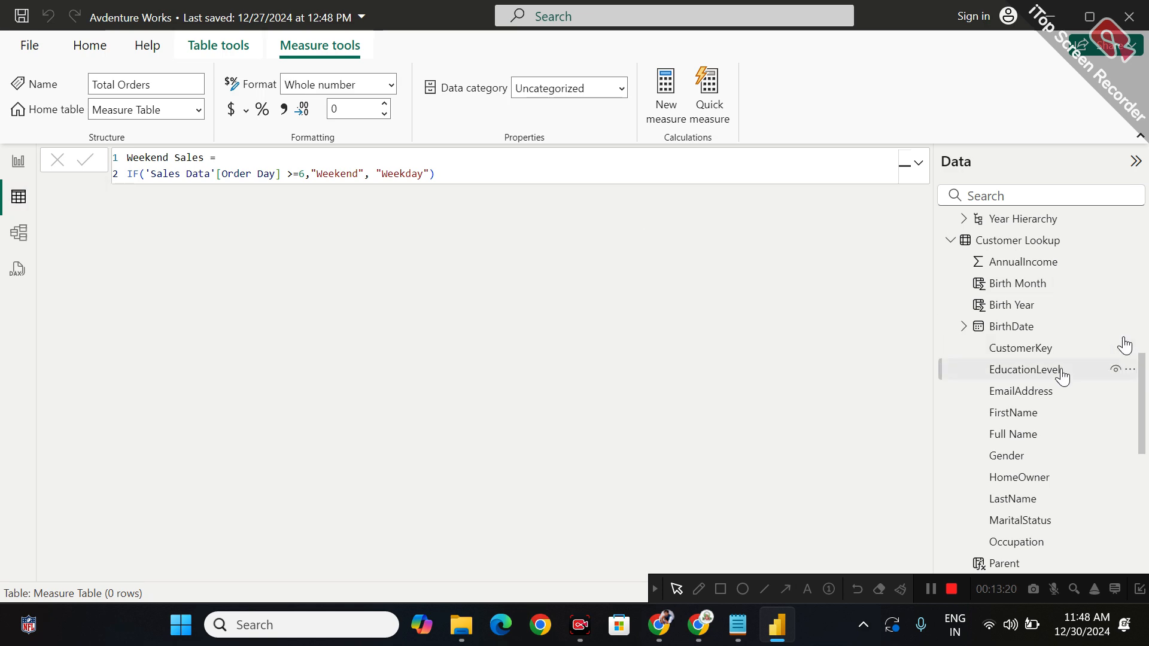
pyautogui.scroll(-5, 1124, 345)
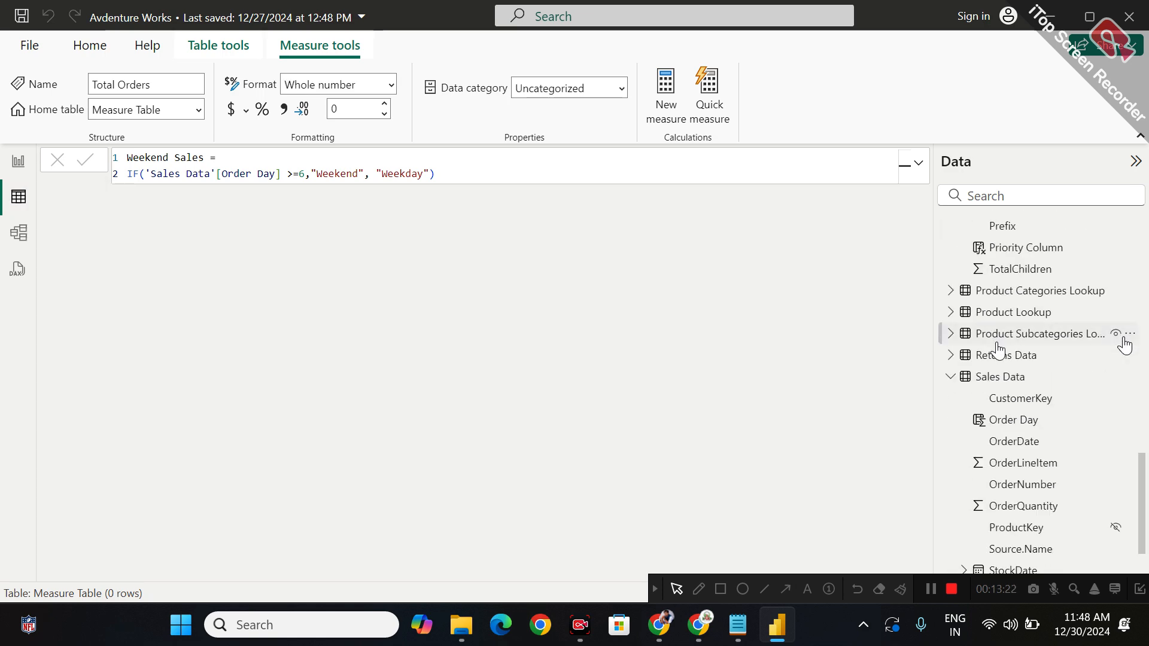
pyautogui.click(995, 379)
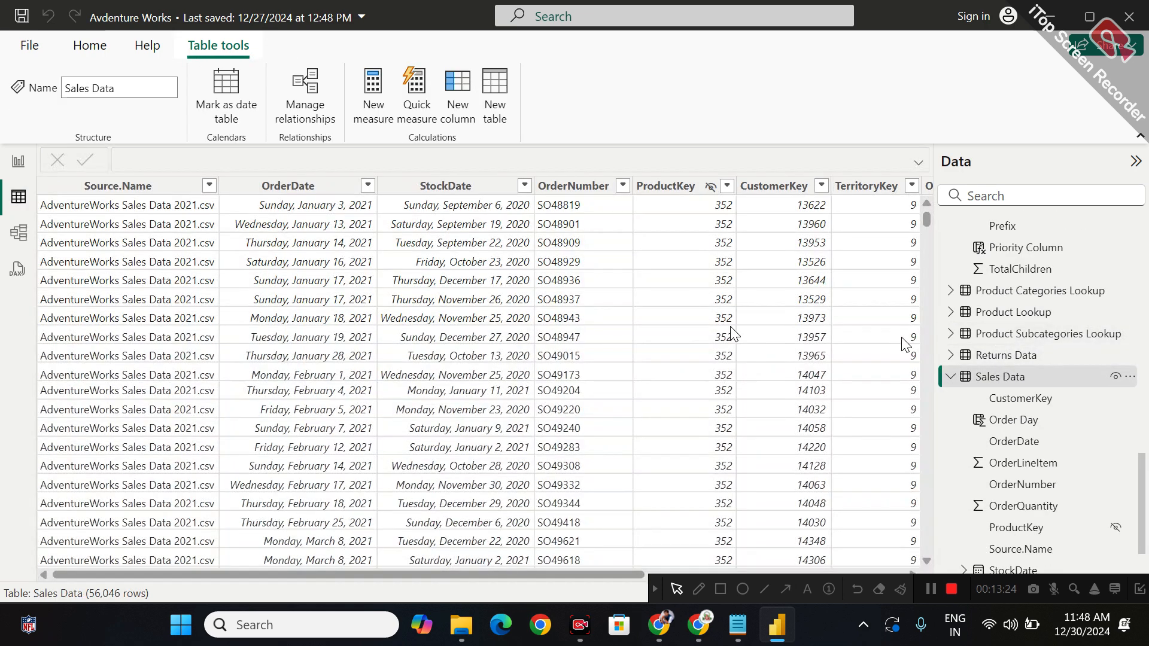
pyautogui.moveTo(501, 575); pyautogui.dragTo(726, 563)
pyautogui.hscroll(-5, 691, 557)
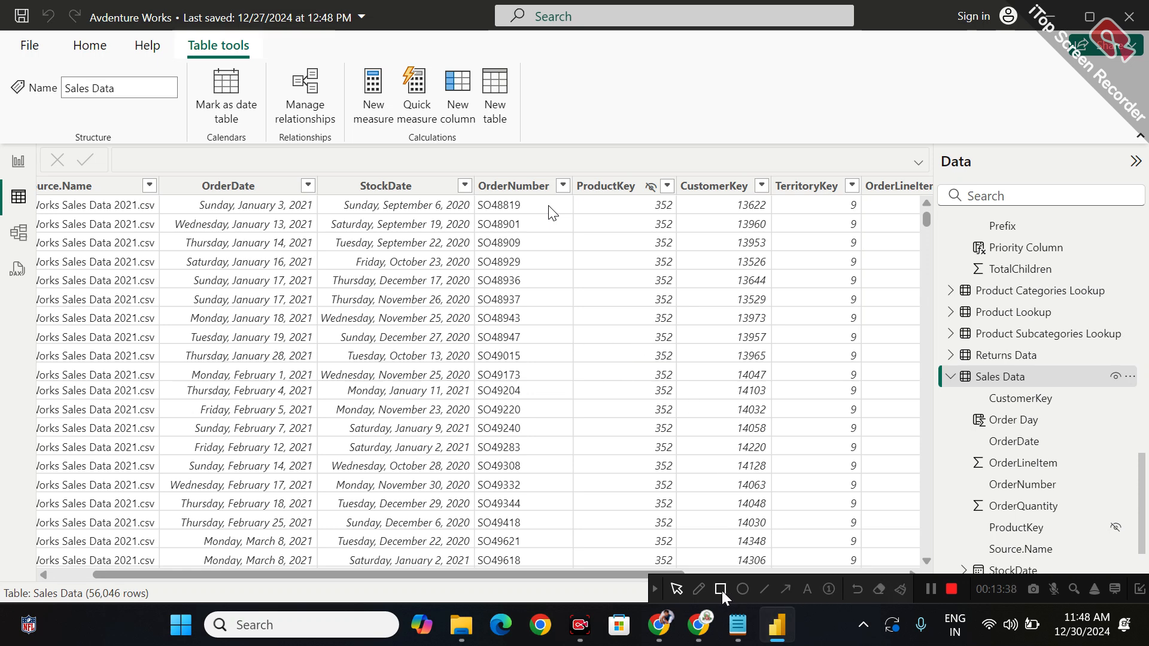
# Mark the OrderNumber column with a red pen arrow, clear all drawings, and bring the table's last columns into view
pyautogui.click(698, 590)
pyautogui.moveTo(507, 134)
pyautogui.mouseDown()
pyautogui.moveTo(507, 180)
pyautogui.moveTo(518, 161)
pyautogui.mouseUp()
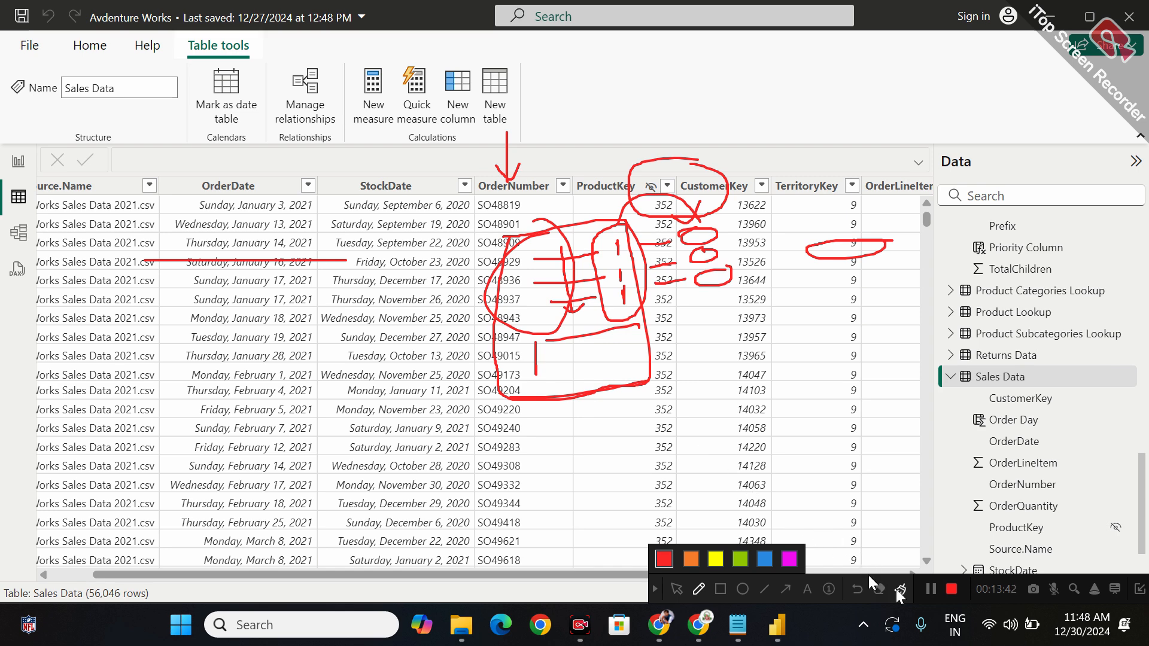
pyautogui.click(899, 591)
pyautogui.click(676, 589)
pyautogui.moveTo(586, 576); pyautogui.dragTo(890, 547)
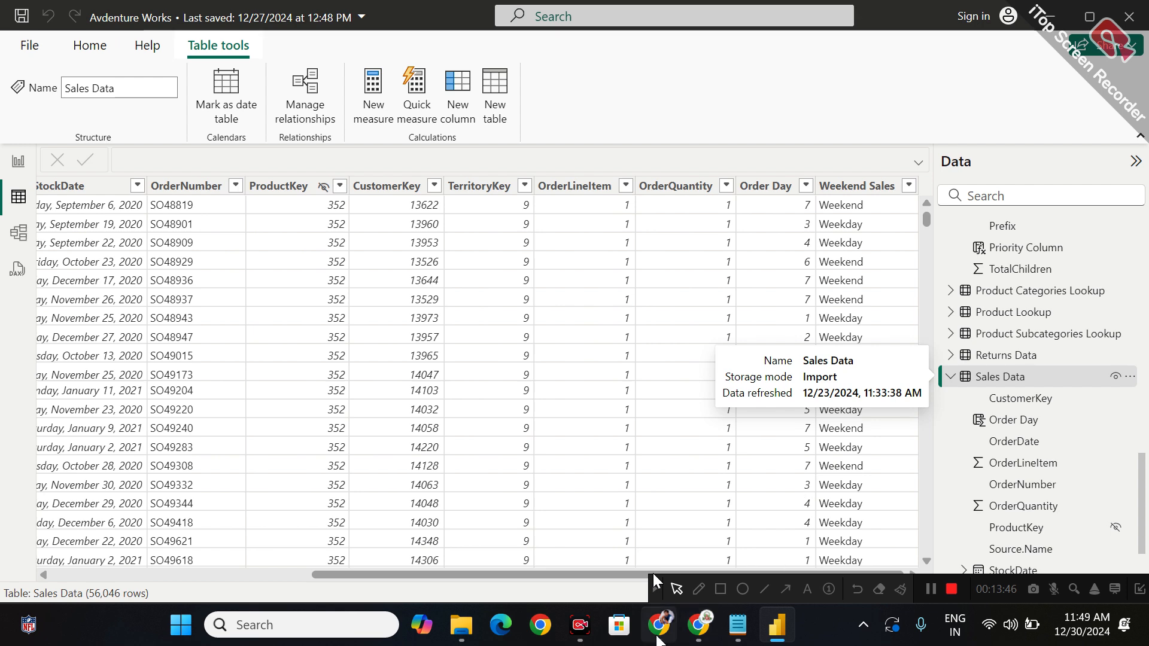
# Switch to Google Meet, admit everyone waiting to join the call, and return to Power BI
pyautogui.moveTo(698, 625)
pyautogui.click(694, 508)
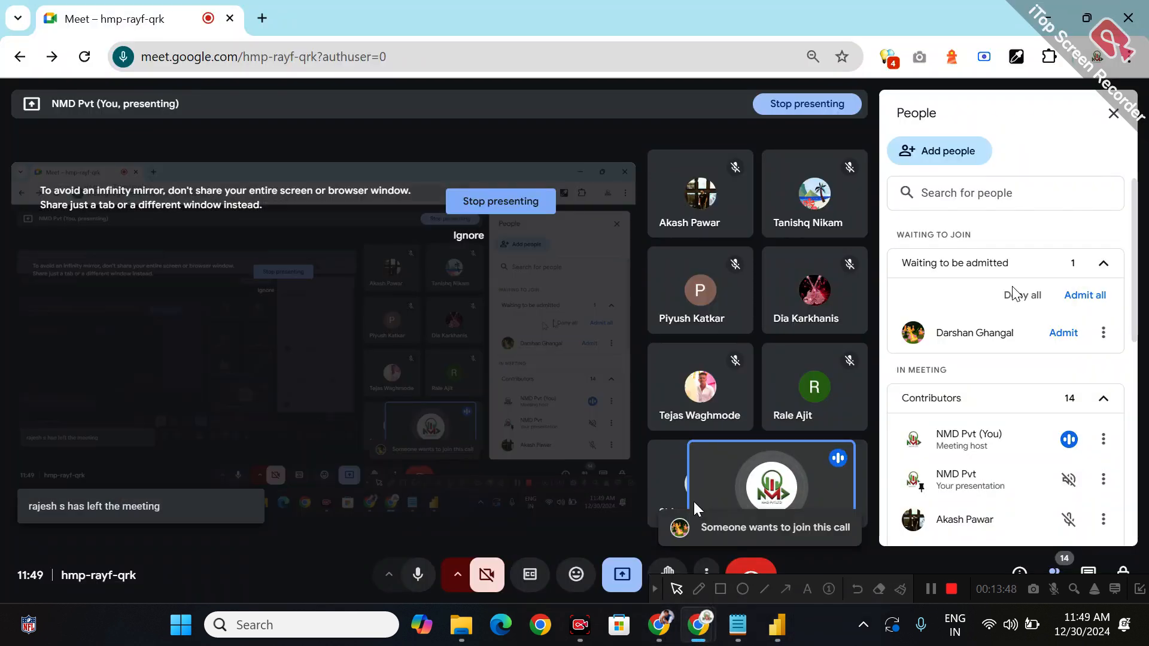
pyautogui.click(1084, 295)
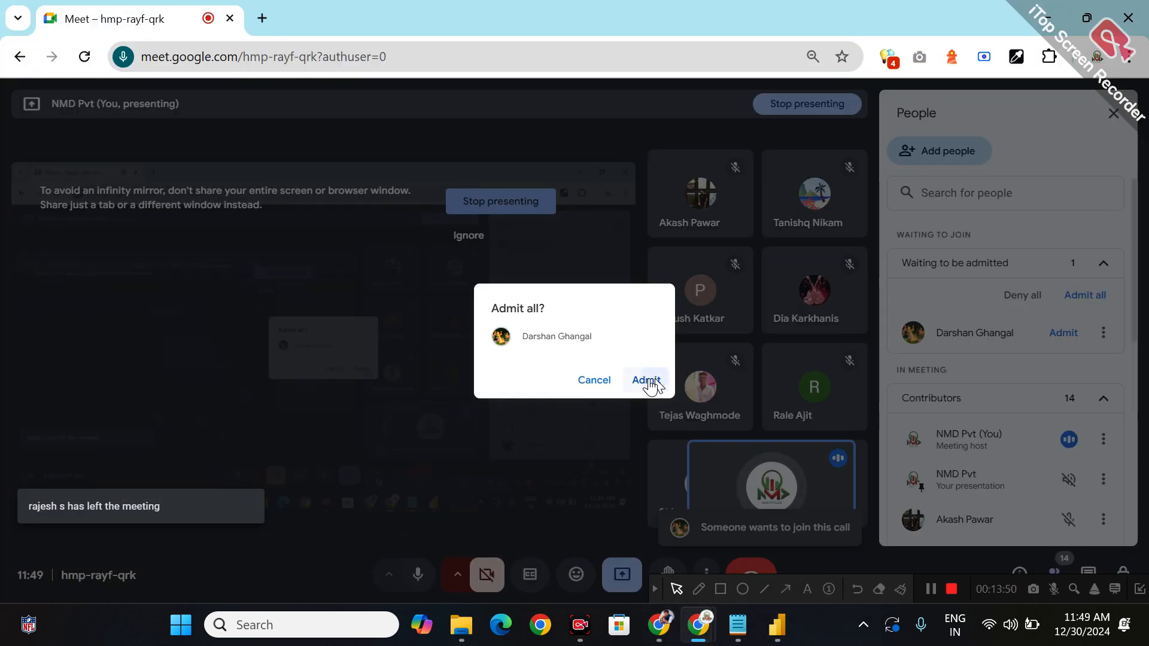
pyautogui.click(651, 382)
pyautogui.click(698, 589)
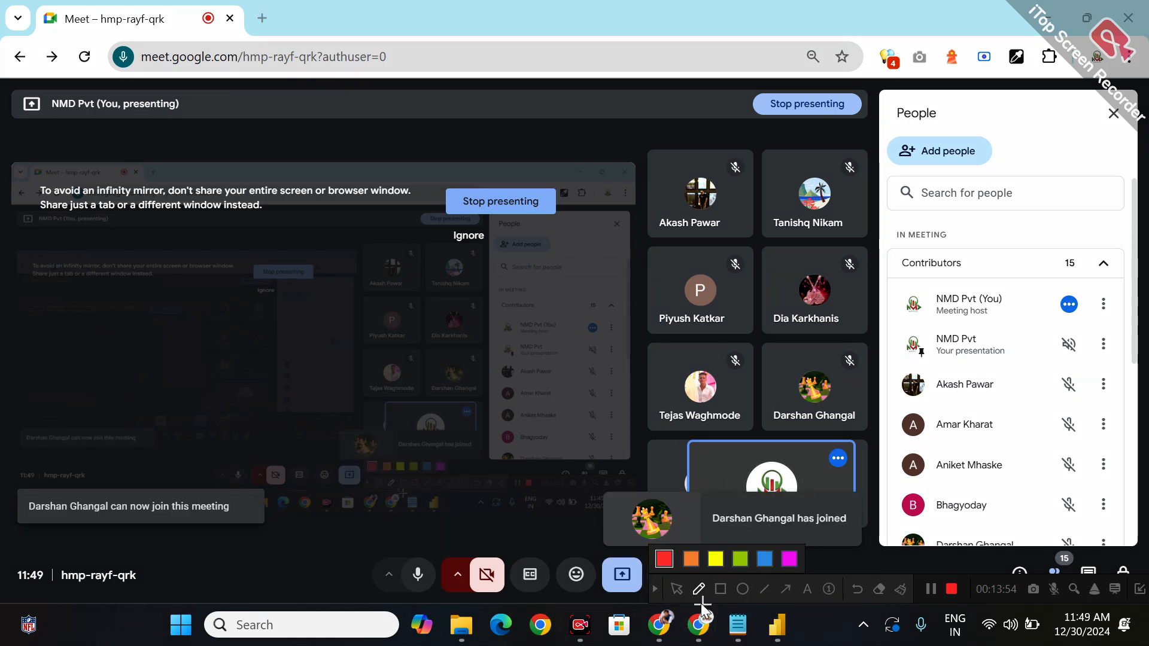
pyautogui.click(798, 610)
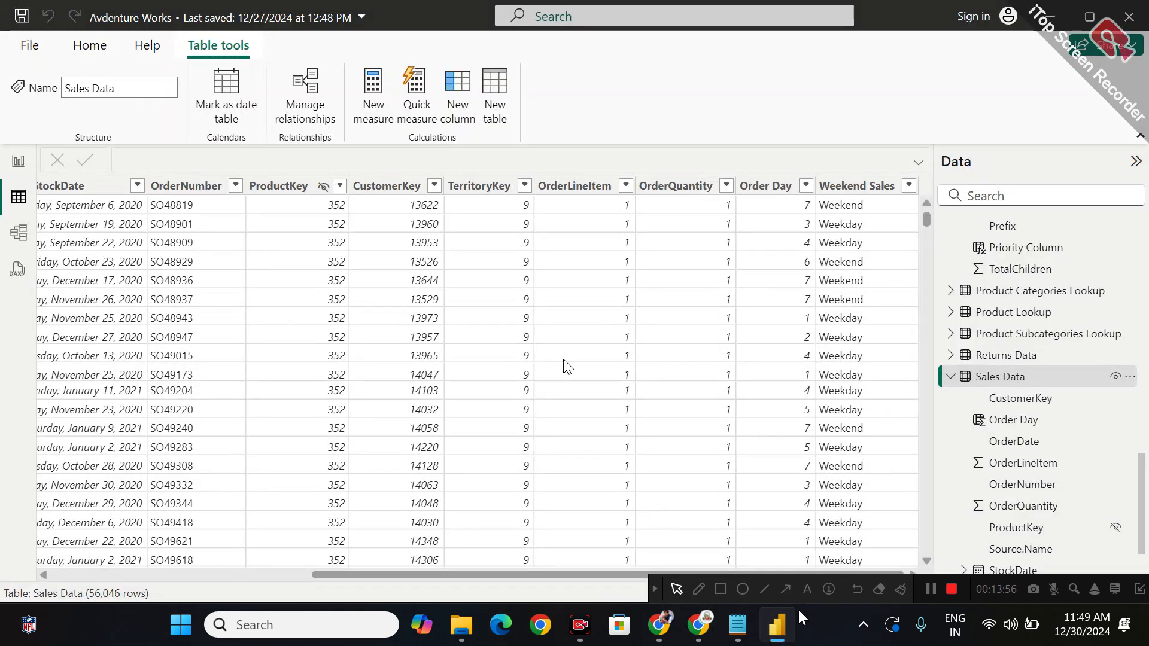
# Box the first OrderNumber value in red pen, add arrows, a 1 and the note "Single Item", and clear the drawings
pyautogui.click(698, 589)
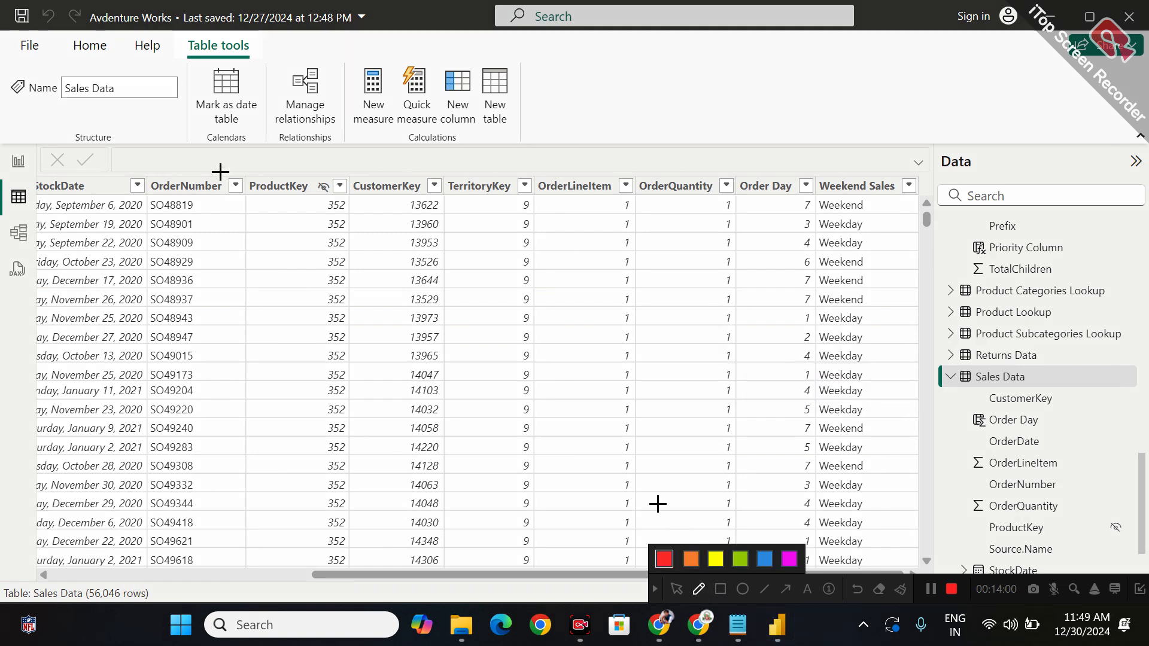
pyautogui.moveTo(192, 158)
pyautogui.mouseDown()
pyautogui.moveTo(193, 174)
pyautogui.moveTo(210, 159)
pyautogui.mouseUp()
pyautogui.moveTo(142, 213)
pyautogui.mouseDown()
pyautogui.moveTo(210, 210)
pyautogui.moveTo(179, 187)
pyautogui.moveTo(150, 203)
pyautogui.moveTo(346, 150)
pyautogui.moveTo(347, 169)
pyautogui.mouseUp()
pyautogui.moveTo(407, 139)
pyautogui.mouseDown()
pyautogui.moveTo(413, 154)
pyautogui.moveTo(394, 153)
pyautogui.moveTo(432, 151)
pyautogui.mouseUp()
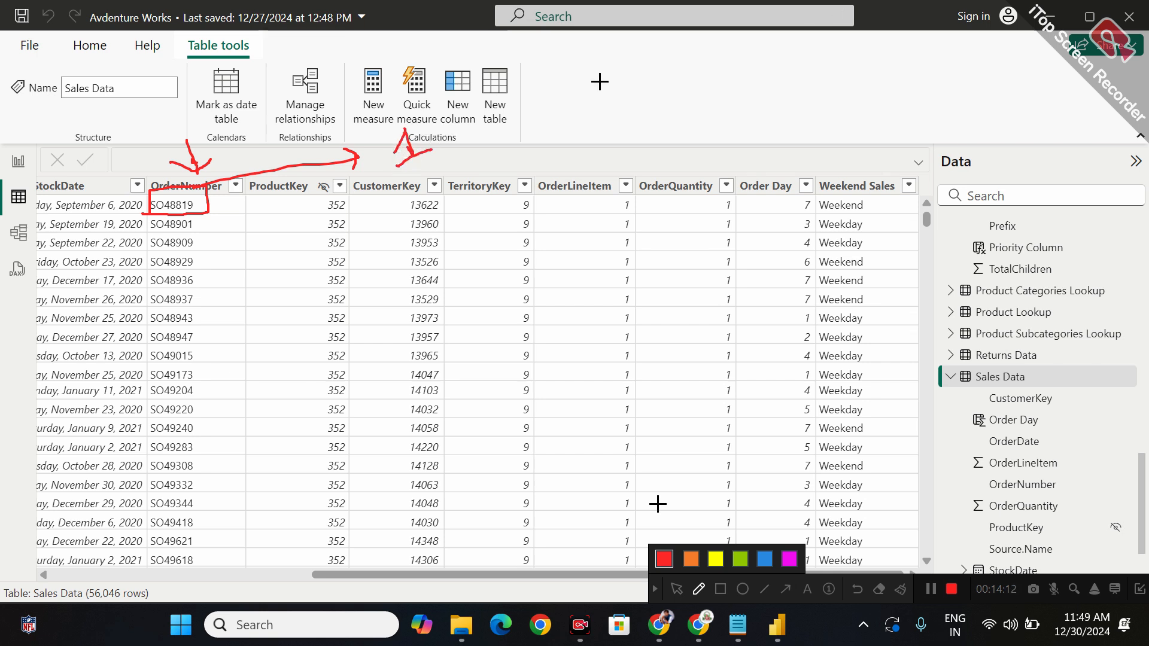
pyautogui.moveTo(504, 81); pyautogui.dragTo(515, 139)
pyautogui.moveTo(575, 91)
pyautogui.mouseDown()
pyautogui.moveTo(554, 95)
pyautogui.moveTo(554, 120)
pyautogui.mouseUp()
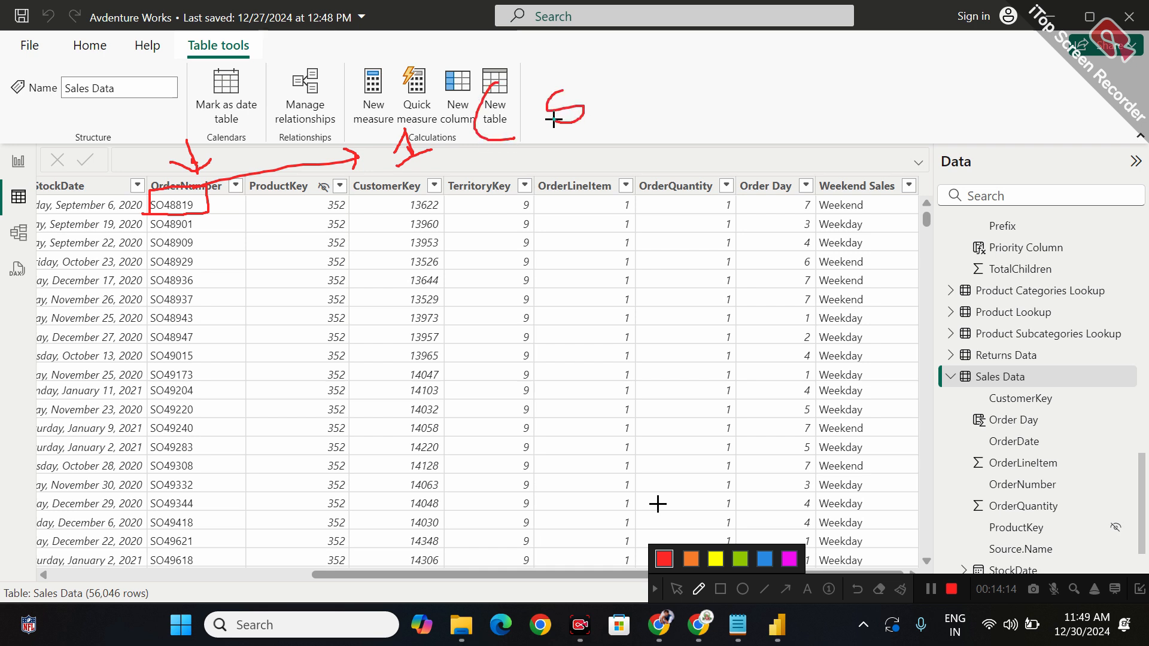
pyautogui.moveTo(602, 88)
pyautogui.mouseDown()
pyautogui.moveTo(611, 119)
pyautogui.moveTo(595, 81)
pyautogui.moveTo(646, 101)
pyautogui.moveTo(661, 92)
pyautogui.moveTo(693, 35)
pyautogui.moveTo(718, 83)
pyautogui.moveTo(744, 91)
pyautogui.moveTo(784, 40)
pyautogui.mouseUp()
pyautogui.moveTo(742, 98)
pyautogui.mouseDown()
pyautogui.moveTo(777, 75)
pyautogui.moveTo(831, 71)
pyautogui.mouseUp()
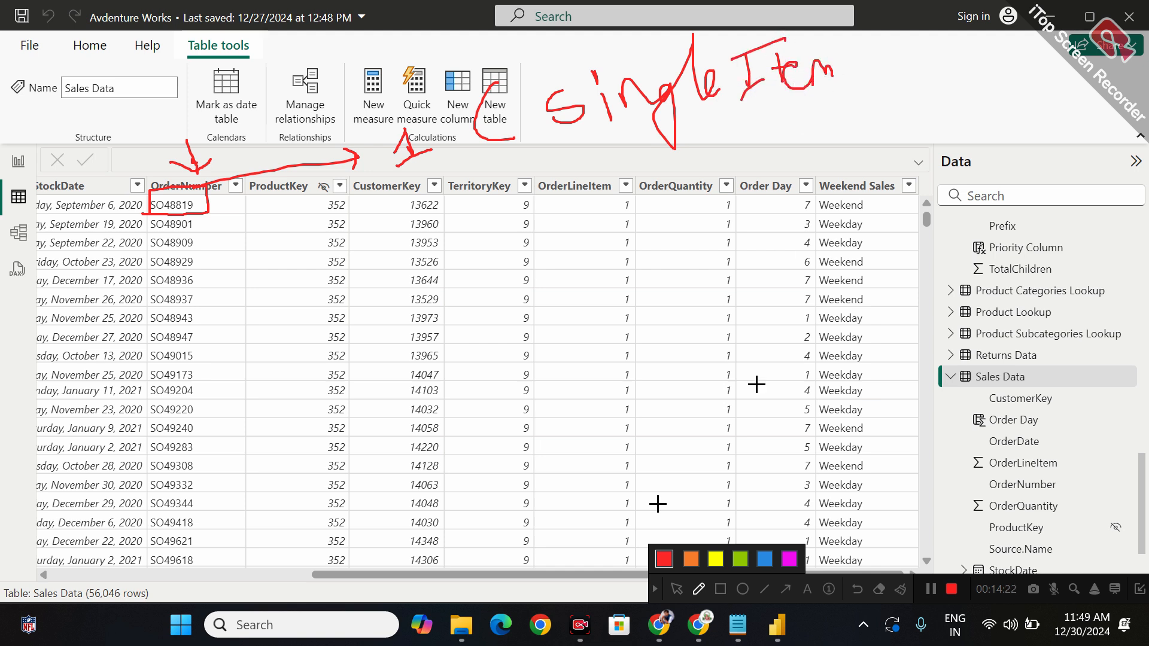
pyautogui.click(900, 588)
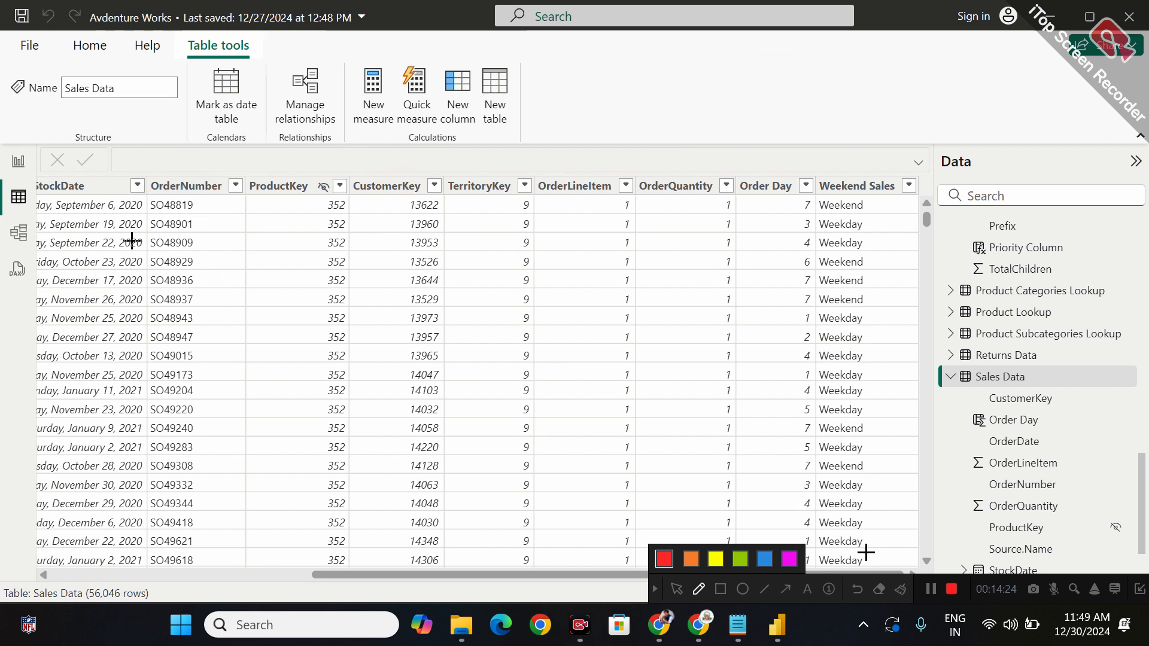
# Box the first OrderNumber value in red, write "1 >" above the table, point an arrow at OrderNumber, and circle the 1
pyautogui.moveTo(147, 189)
pyautogui.mouseDown()
pyautogui.moveTo(151, 218)
pyautogui.moveTo(210, 213)
pyautogui.moveTo(148, 190)
pyautogui.mouseUp()
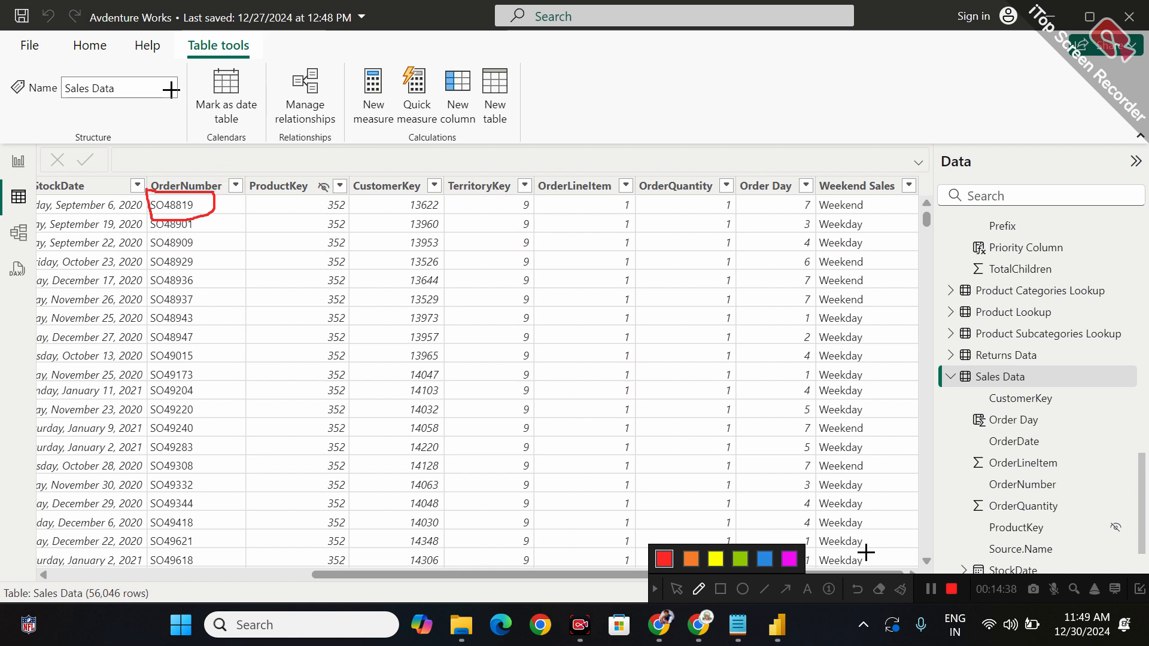
pyautogui.moveTo(606, 61); pyautogui.dragTo(614, 103)
pyautogui.moveTo(633, 58); pyautogui.dragTo(641, 98)
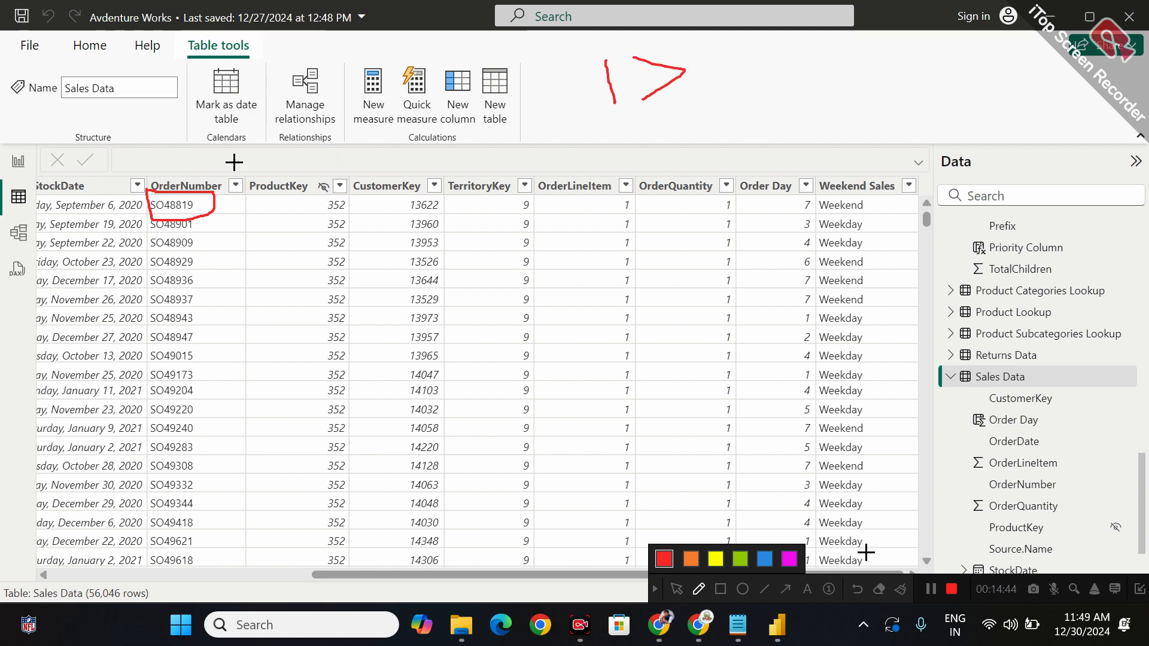
pyautogui.moveTo(196, 95)
pyautogui.mouseDown()
pyautogui.moveTo(197, 168)
pyautogui.moveTo(173, 157)
pyautogui.moveTo(210, 159)
pyautogui.mouseUp()
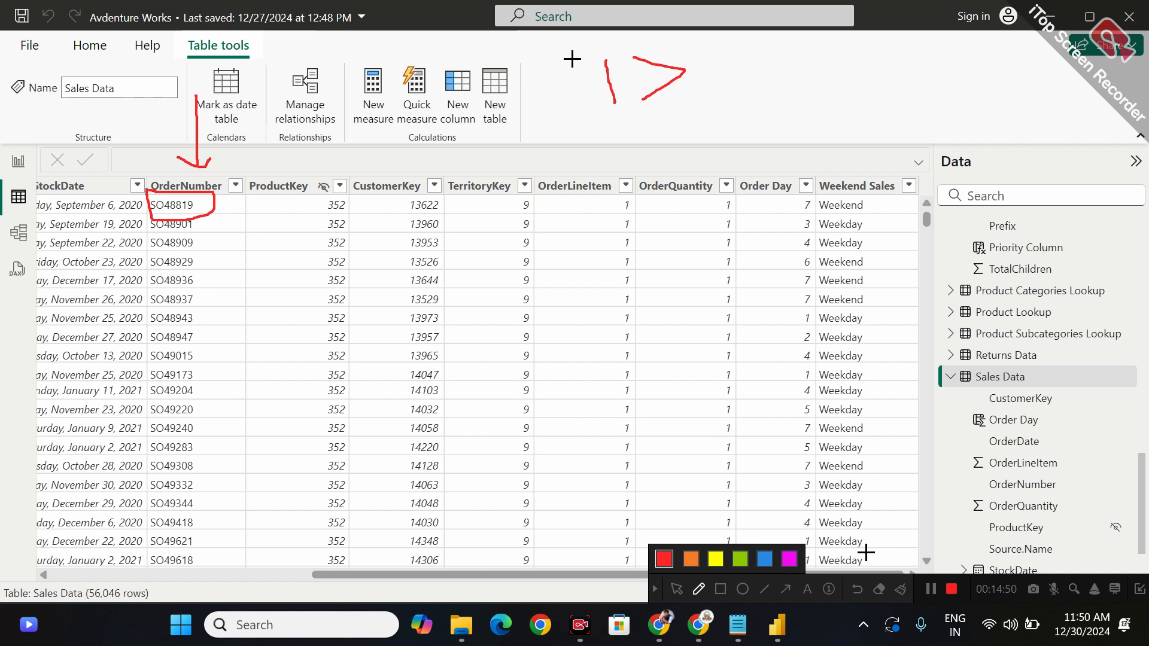
pyautogui.moveTo(587, 49)
pyautogui.mouseDown()
pyautogui.moveTo(623, 103)
pyautogui.moveTo(598, 48)
pyautogui.mouseUp()
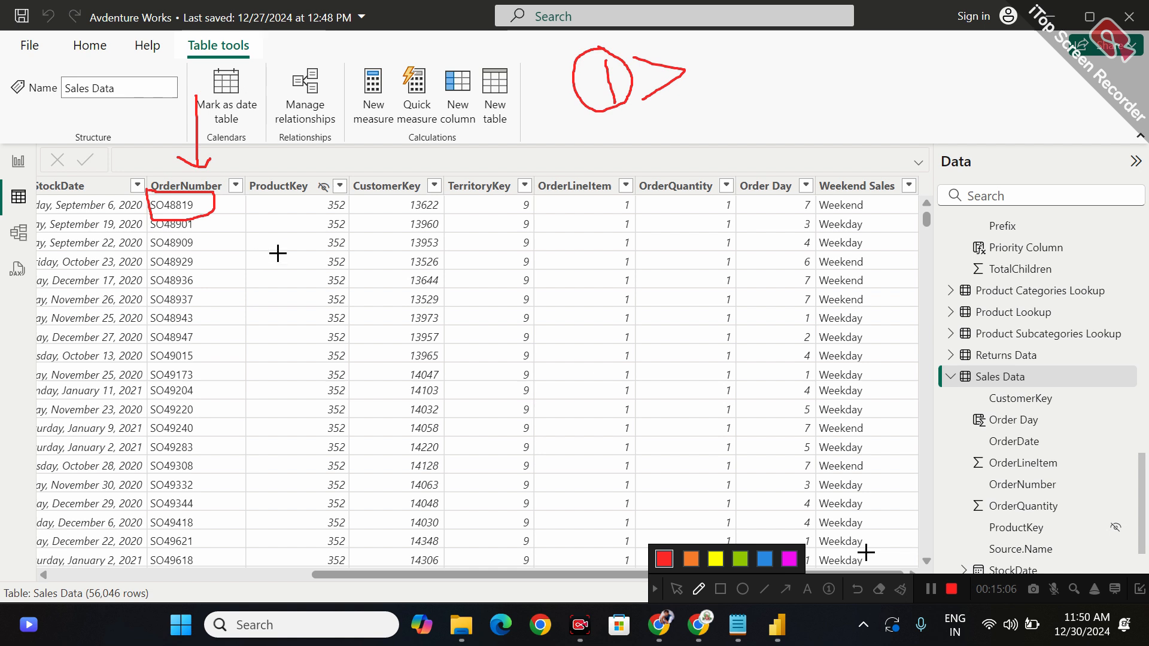
# Write "calculate" in red pen over the table with IF in square brackets and a curved arrow leading to "filter"
pyautogui.moveTo(307, 252)
pyautogui.mouseDown()
pyautogui.moveTo(311, 277)
pyautogui.moveTo(364, 266)
pyautogui.moveTo(392, 238)
pyautogui.moveTo(457, 257)
pyautogui.moveTo(482, 234)
pyautogui.moveTo(557, 227)
pyautogui.mouseUp()
pyautogui.moveTo(481, 210); pyautogui.dragTo(537, 195)
pyautogui.moveTo(639, 159)
pyautogui.mouseDown()
pyautogui.moveTo(562, 172)
pyautogui.moveTo(571, 228)
pyautogui.moveTo(625, 264)
pyautogui.mouseUp()
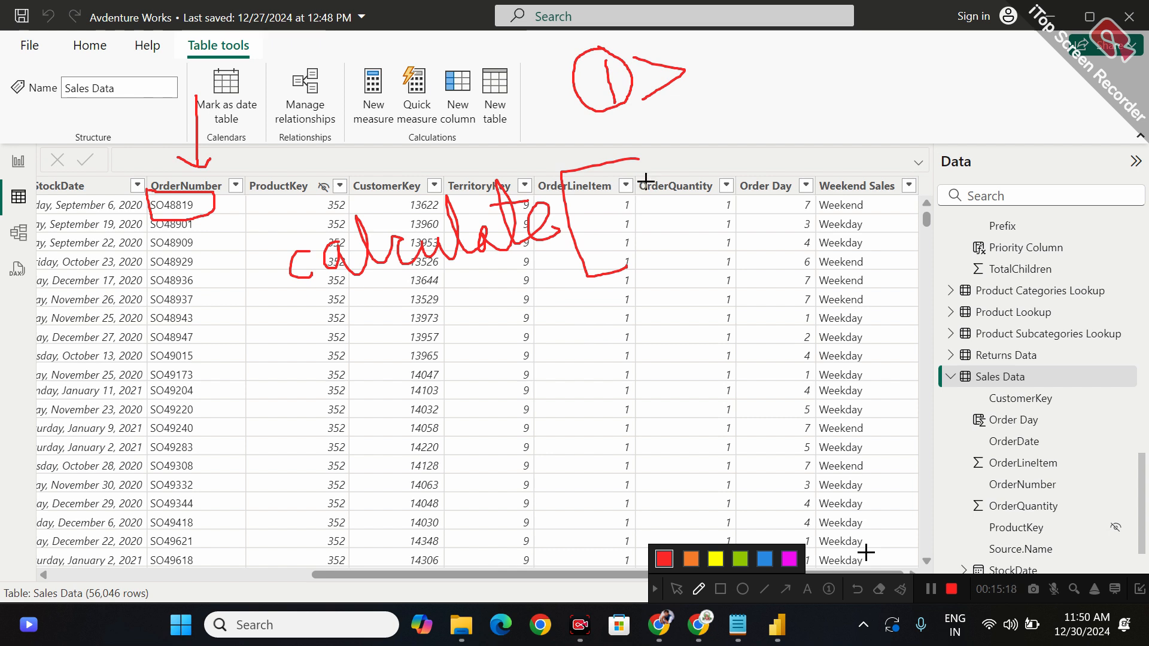
pyautogui.moveTo(621, 186)
pyautogui.mouseDown()
pyautogui.moveTo(635, 220)
pyautogui.moveTo(660, 211)
pyautogui.moveTo(669, 173)
pyautogui.mouseUp()
pyautogui.moveTo(635, 218); pyautogui.dragTo(650, 208)
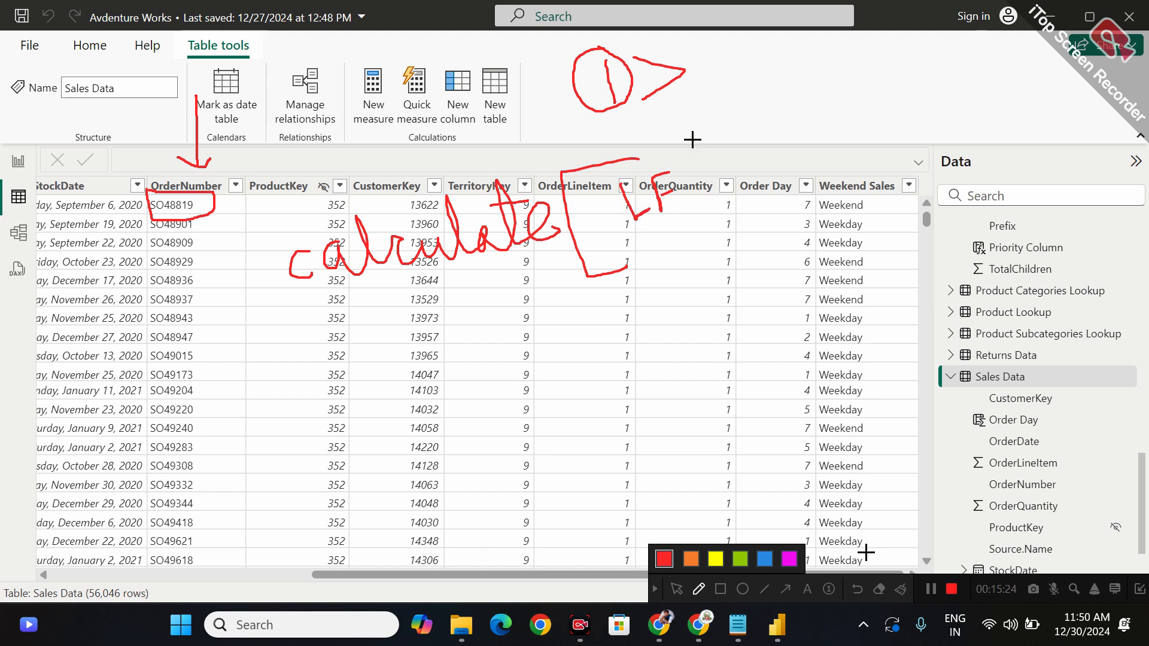
pyautogui.moveTo(685, 122)
pyautogui.mouseDown()
pyautogui.moveTo(716, 117)
pyautogui.moveTo(757, 247)
pyautogui.moveTo(737, 250)
pyautogui.moveTo(748, 290)
pyautogui.moveTo(799, 239)
pyautogui.moveTo(823, 240)
pyautogui.mouseUp()
pyautogui.moveTo(799, 179)
pyautogui.mouseDown()
pyautogui.moveTo(835, 140)
pyautogui.moveTo(902, 149)
pyautogui.mouseUp()
pyautogui.moveTo(833, 139)
pyautogui.mouseDown()
pyautogui.moveTo(856, 133)
pyautogui.moveTo(789, 139)
pyautogui.mouseUp()
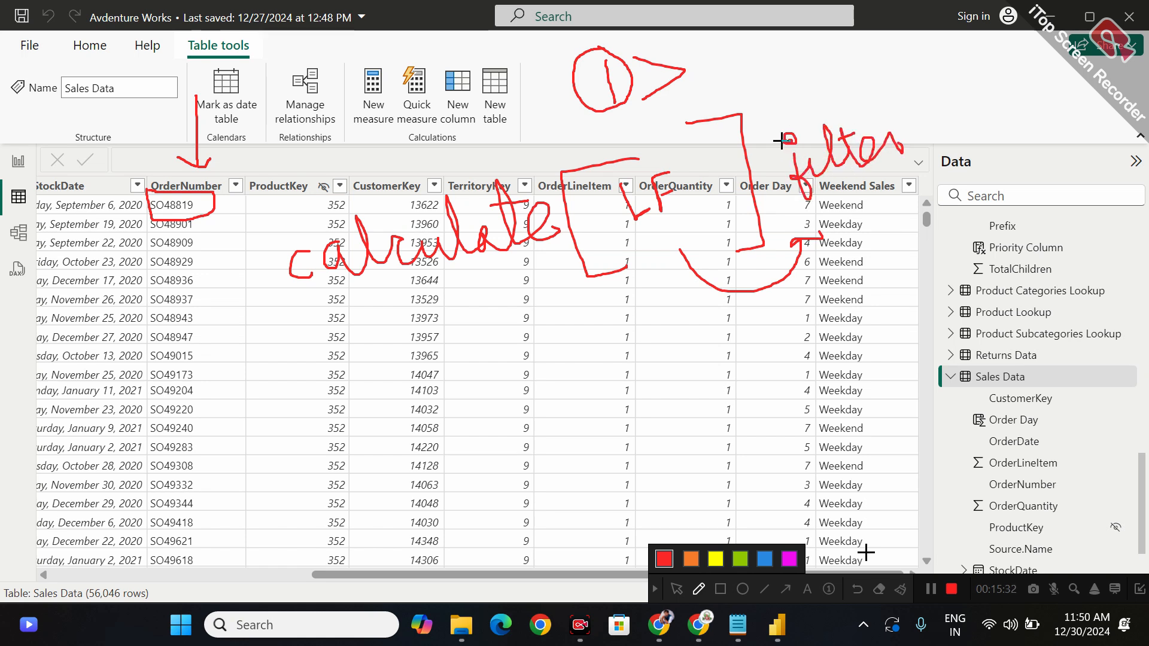
# Circle "calculate" and IF, write "sum" below, retrace the arrow to "filter", and erase all the pen drawings
pyautogui.moveTo(490, 150)
pyautogui.mouseDown()
pyautogui.moveTo(313, 205)
pyautogui.moveTo(314, 288)
pyautogui.moveTo(506, 179)
pyautogui.moveTo(483, 170)
pyautogui.mouseUp()
pyautogui.moveTo(402, 347)
pyautogui.mouseDown()
pyautogui.moveTo(386, 376)
pyautogui.moveTo(484, 380)
pyautogui.moveTo(584, 351)
pyautogui.mouseUp()
pyautogui.moveTo(698, 111)
pyautogui.mouseDown()
pyautogui.moveTo(668, 317)
pyautogui.moveTo(670, 119)
pyautogui.mouseUp()
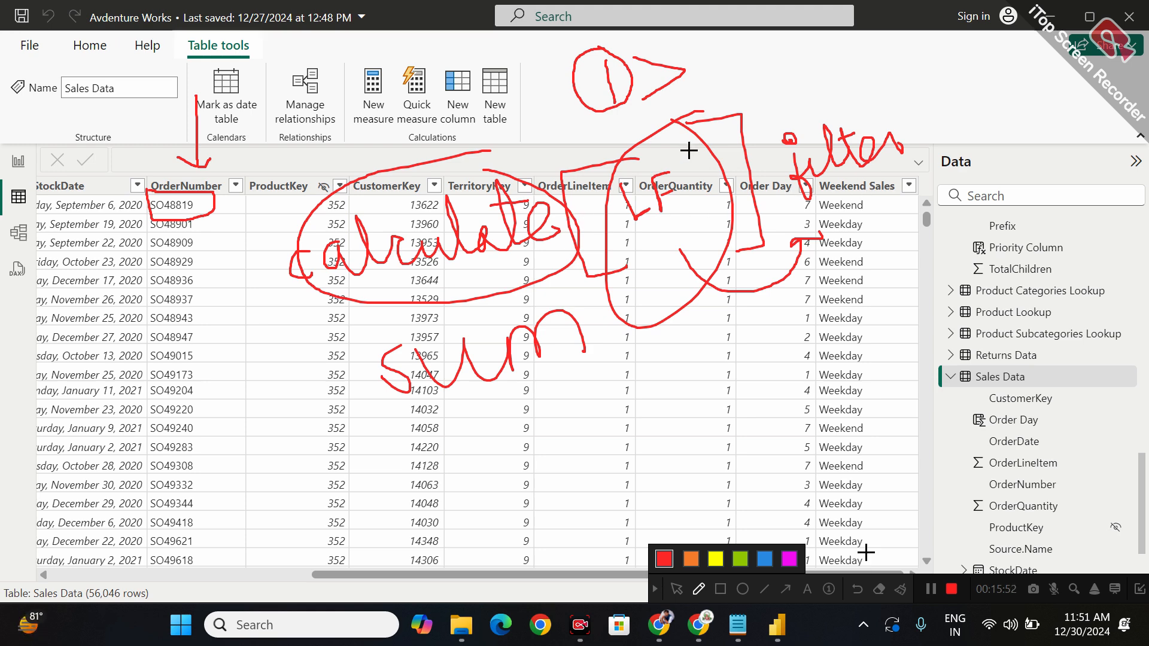
pyautogui.moveTo(688, 249)
pyautogui.mouseDown()
pyautogui.moveTo(782, 275)
pyautogui.moveTo(795, 241)
pyautogui.moveTo(805, 246)
pyautogui.mouseUp()
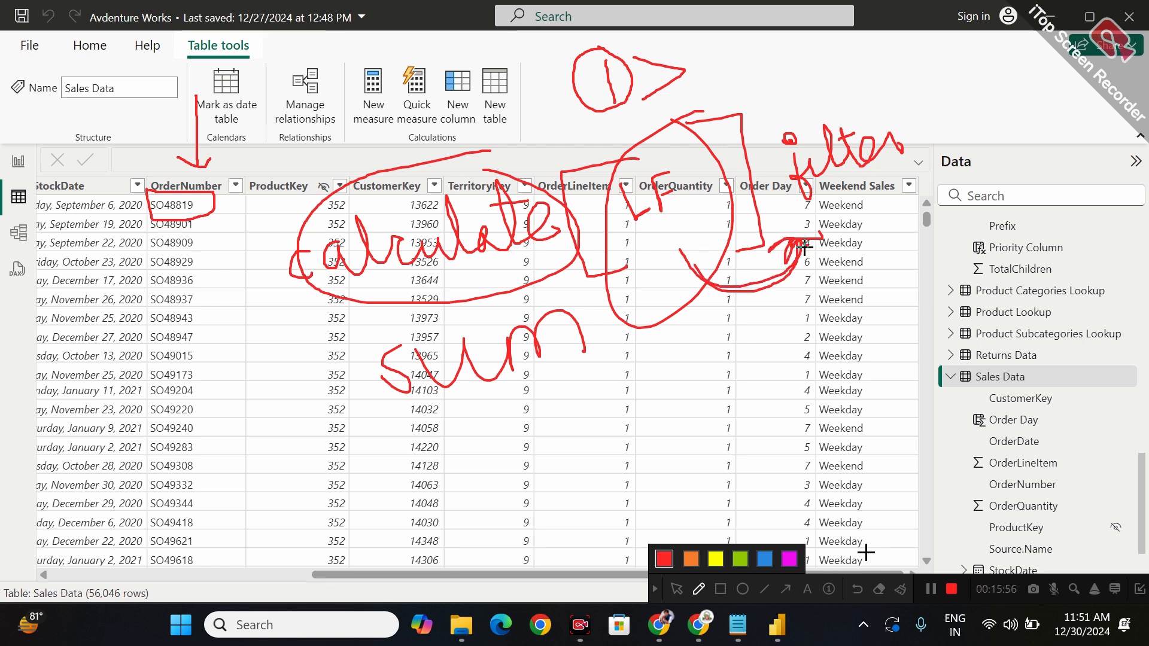
pyautogui.moveTo(495, 169)
pyautogui.mouseDown()
pyautogui.moveTo(266, 257)
pyautogui.moveTo(490, 302)
pyautogui.moveTo(575, 154)
pyautogui.moveTo(540, 144)
pyautogui.mouseUp()
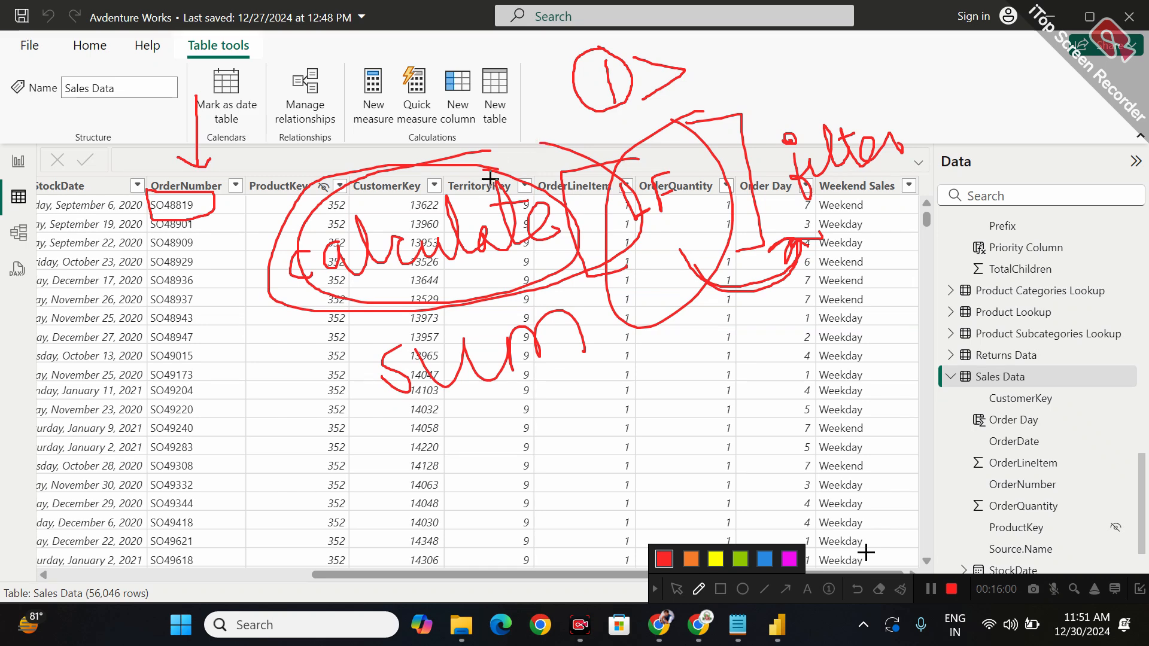
pyautogui.click(676, 589)
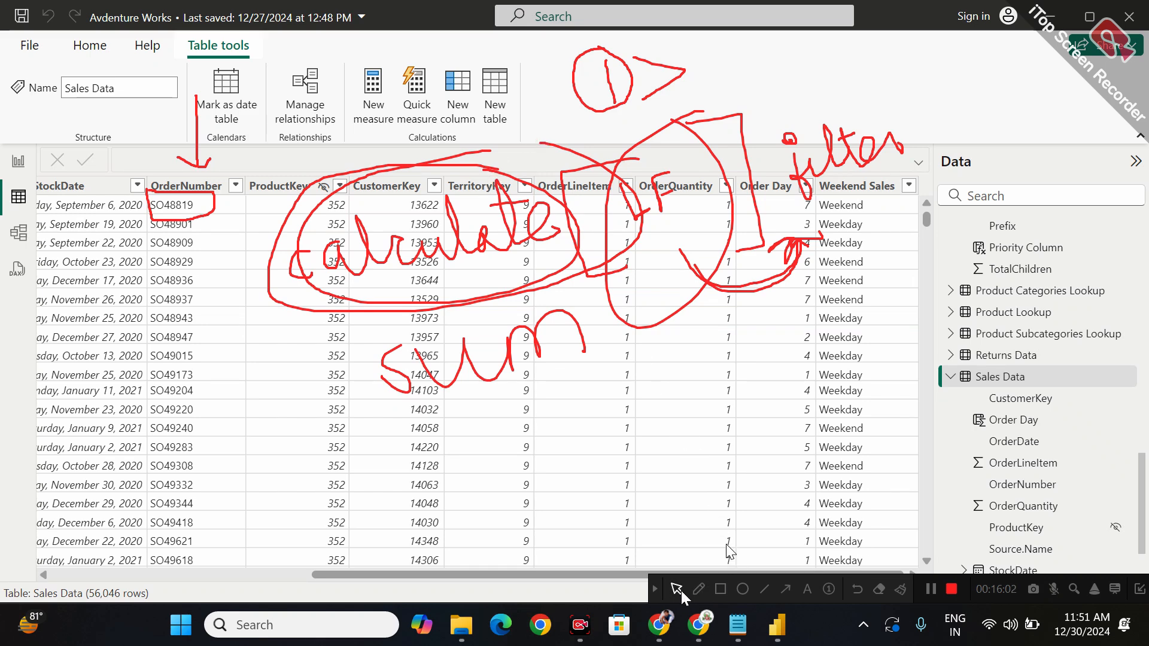
pyautogui.click(901, 589)
pyautogui.click(566, 576)
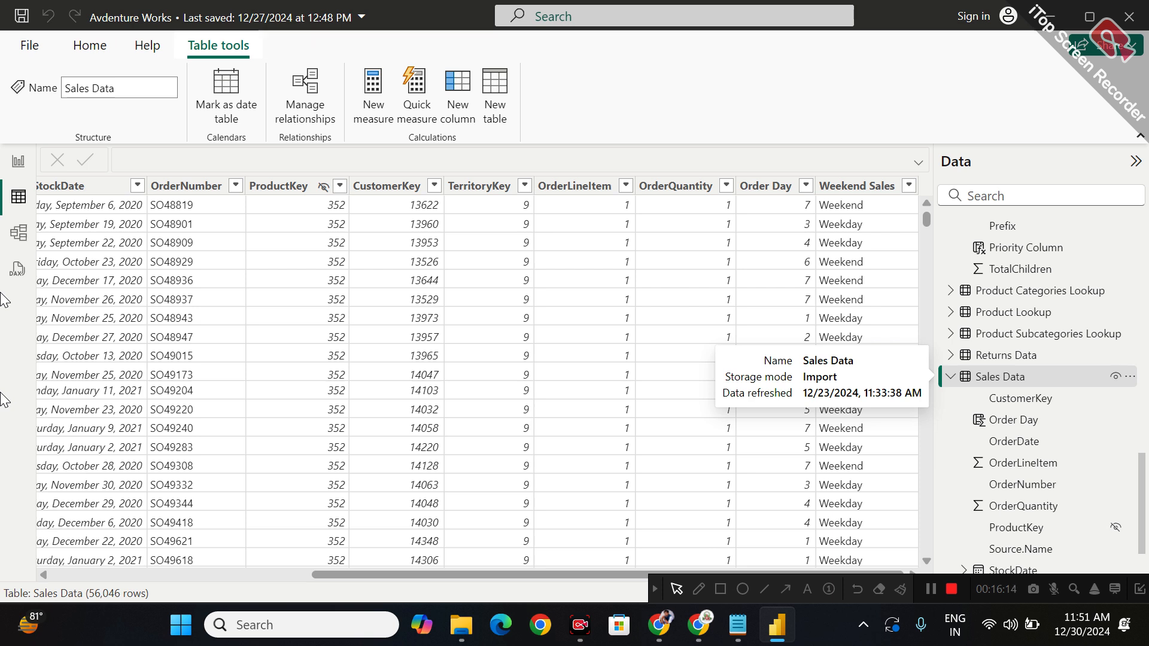
# Create a new measure named Bulk Orders in the Measure Table
pyautogui.scroll(10, 1059, 346)
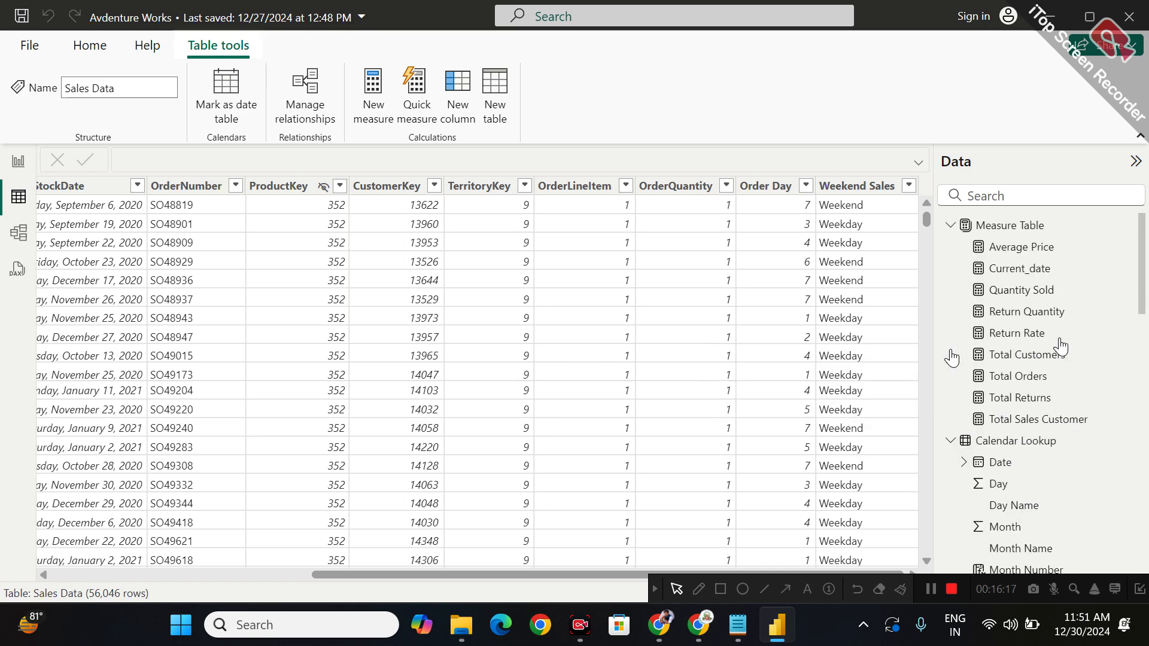
pyautogui.rightClick(990, 225)
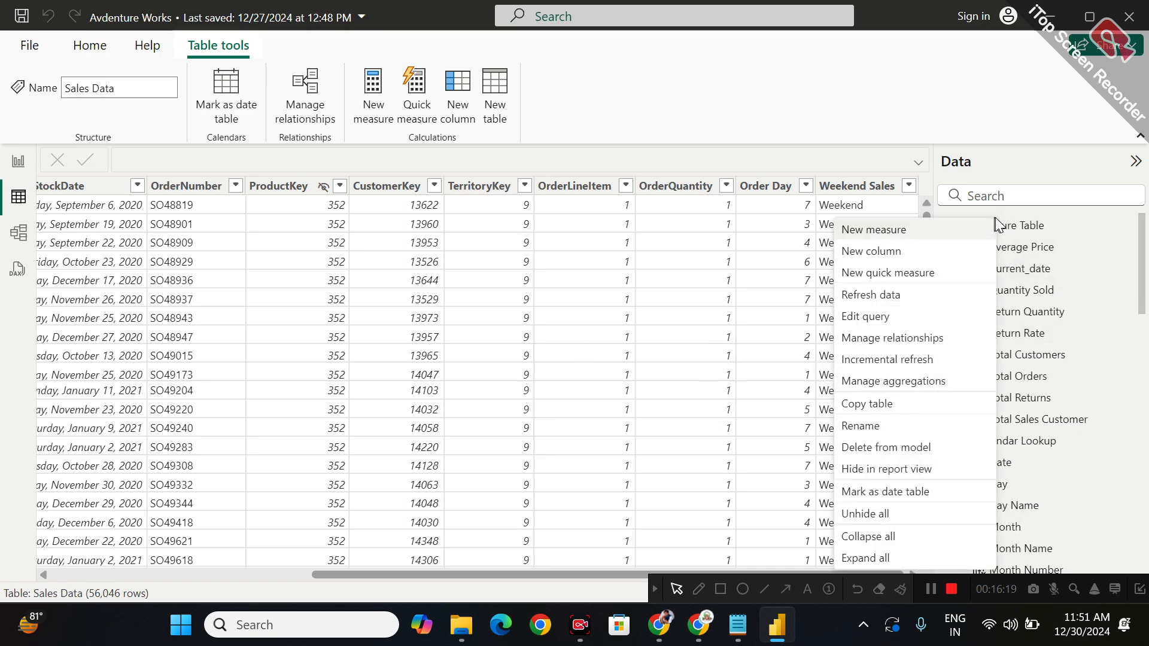
pyautogui.click(915, 229)
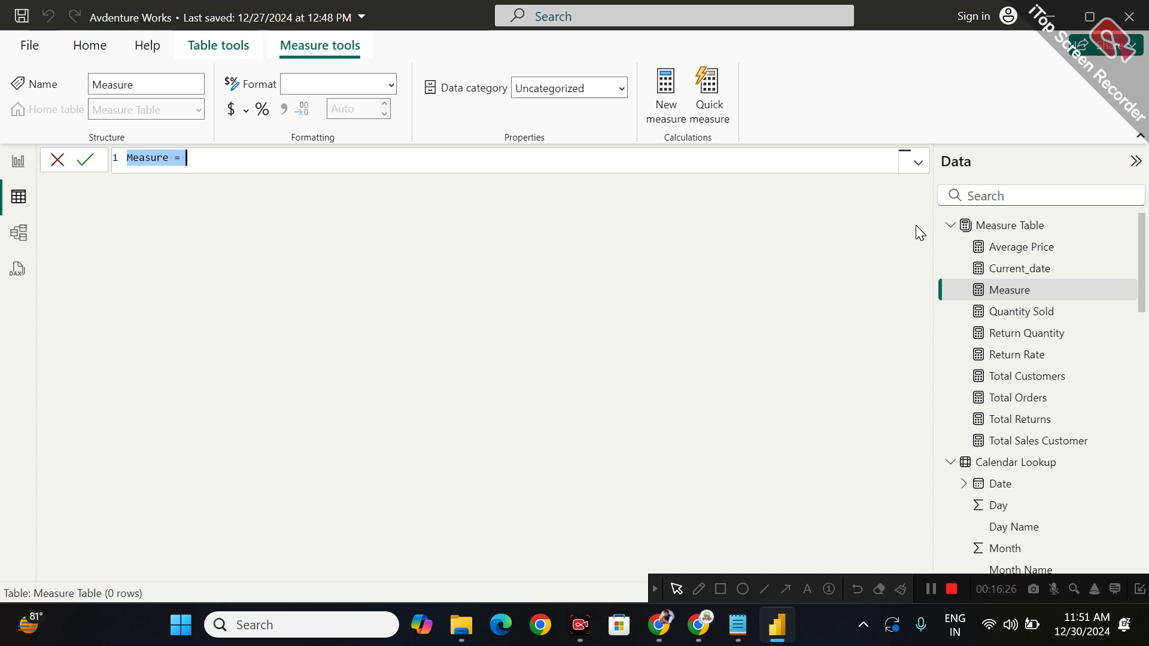
pyautogui.write('B')
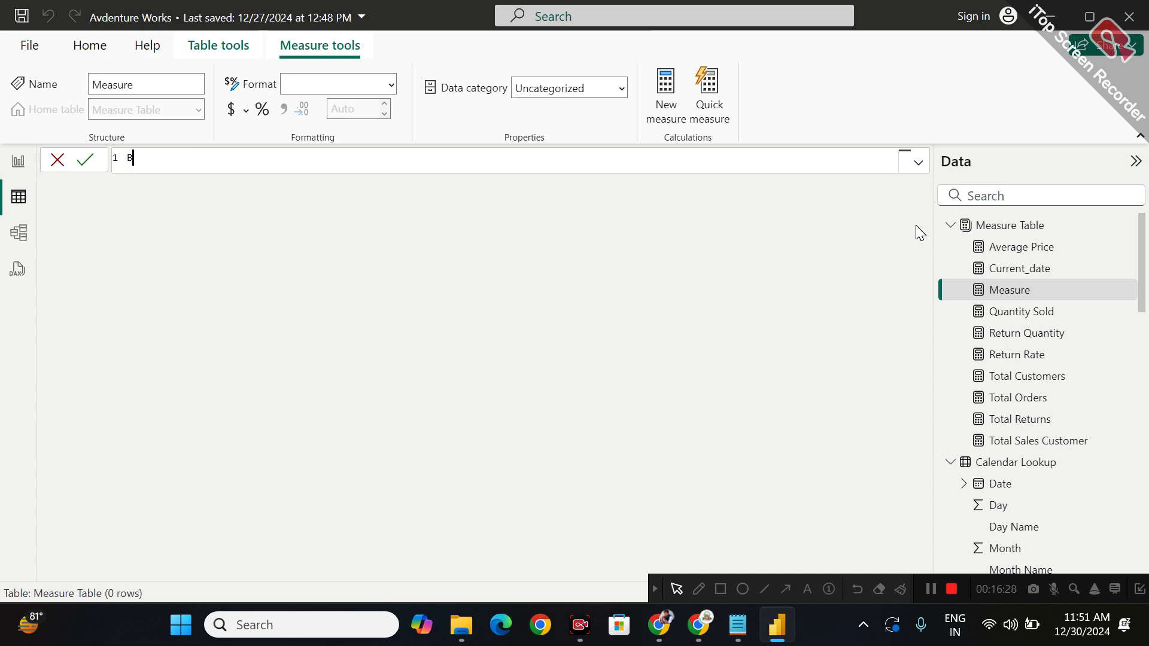
pyautogui.write('ulk Ord')
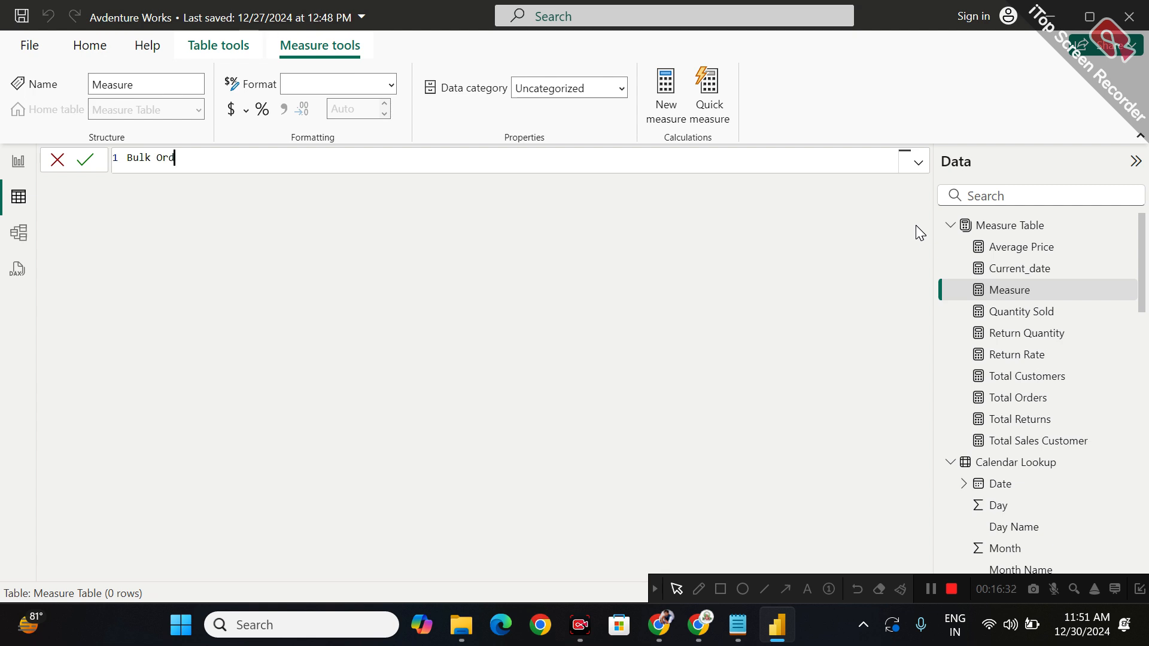
pyautogui.write('ers =')
# Start the formula on a second line with CALCULATE, using the [Total Orders] measure as its expression
pyautogui.hotkey('shift', 'Return')
pyautogui.write('Cl')
pyautogui.press('BackSpace')
pyautogui.press('Tab')
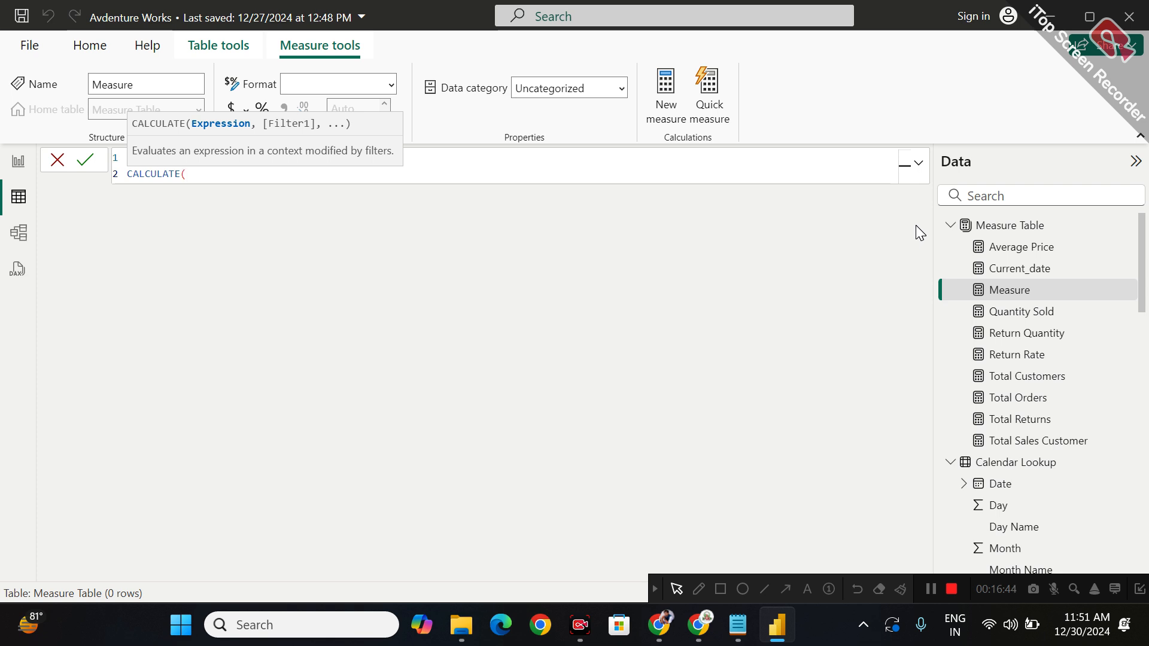
pyautogui.write('tot')
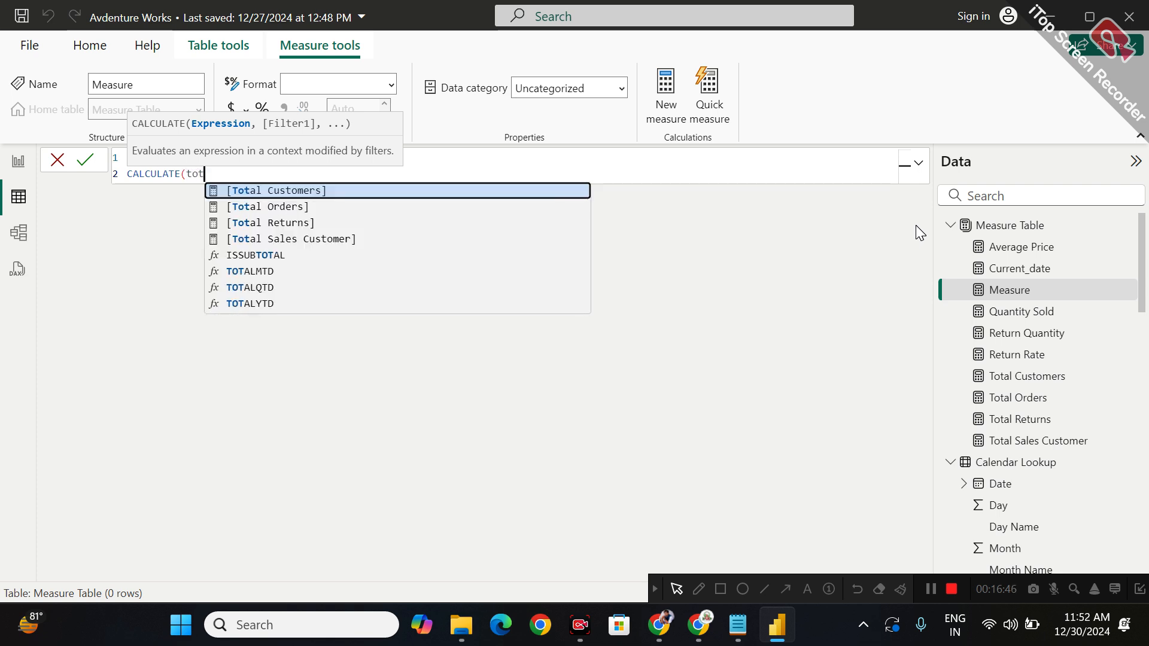
pyautogui.press('Down')
pyautogui.press('Down')
pyautogui.press('Down')
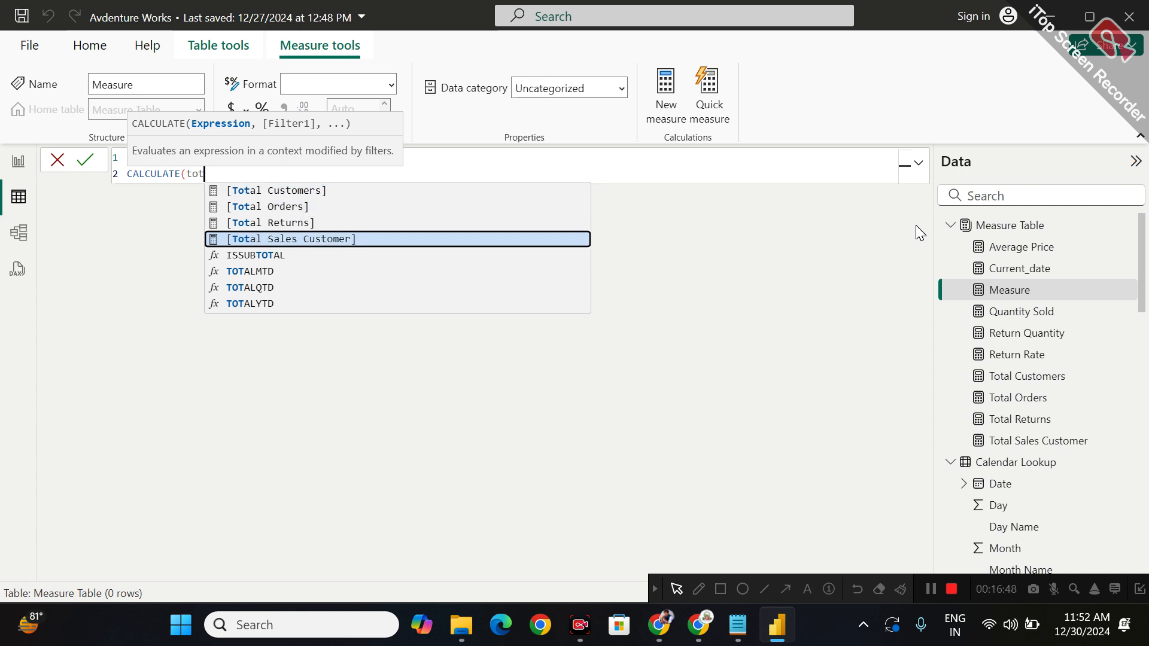
pyautogui.press('Up')
pyautogui.press('Tab')
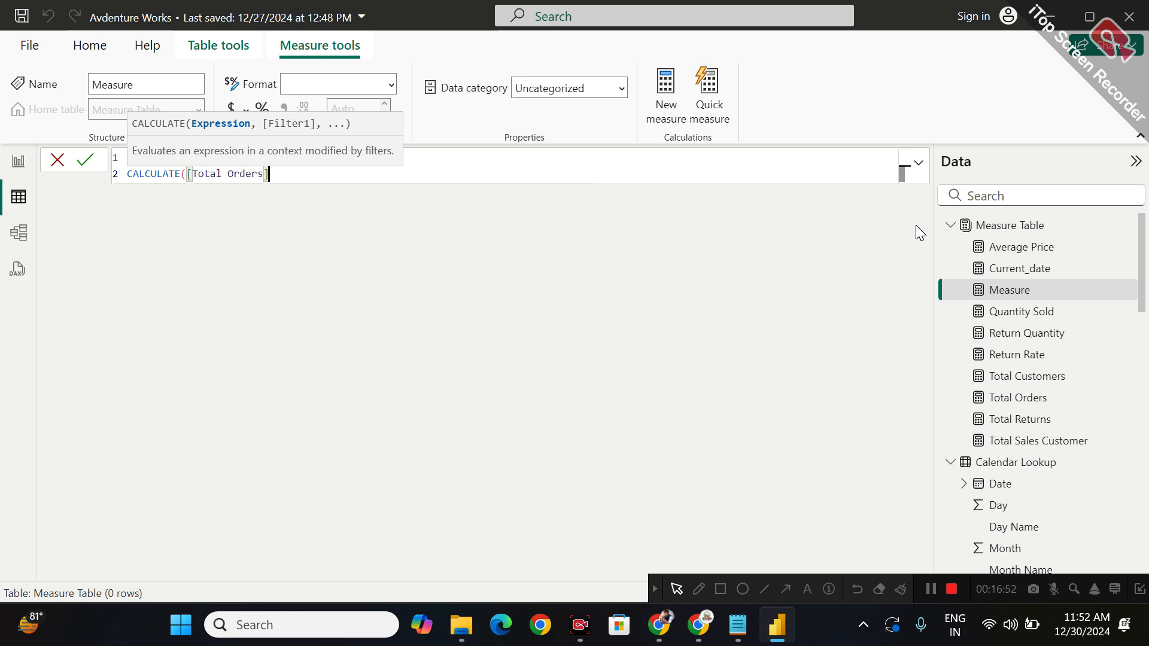
# Add the filter 'Sales Data'[OrderQuantity] > 1 to the CALCULATE formula, close it and commit the Bulk Orders measure
pyautogui.write(',')
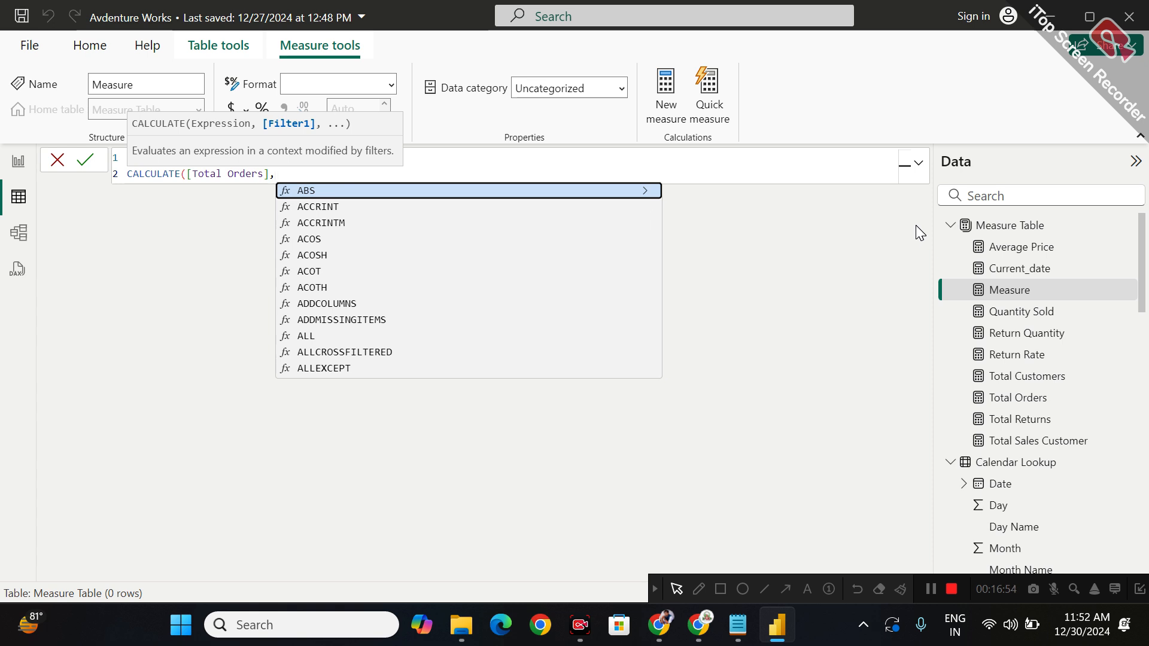
pyautogui.write(' or')
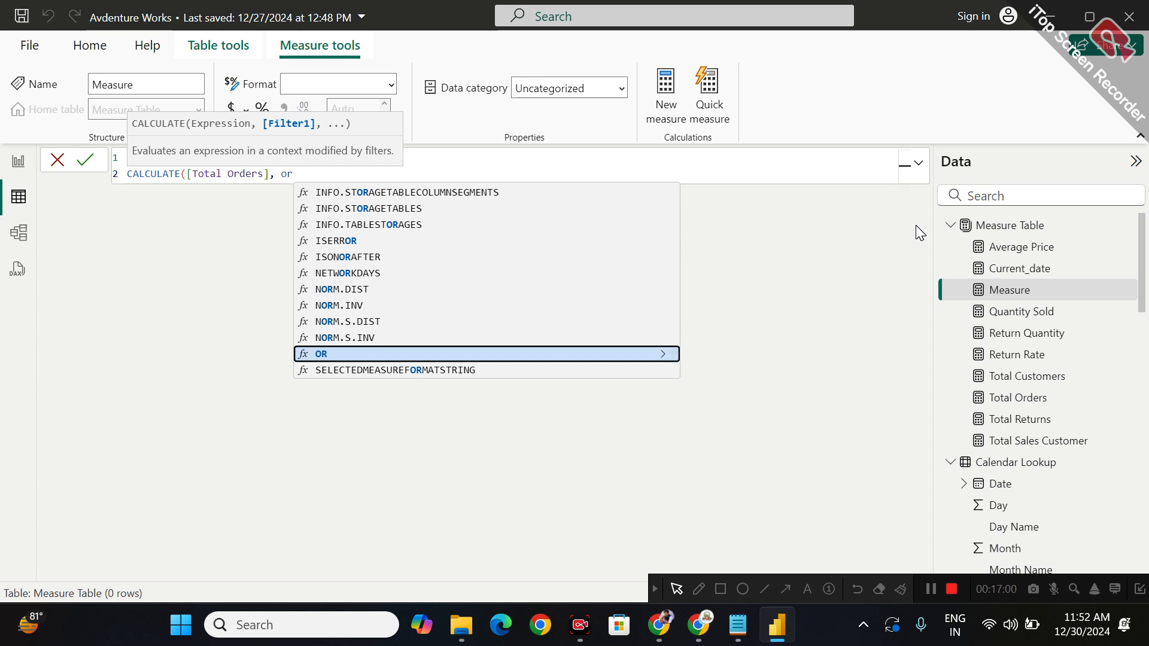
pyautogui.write('d')
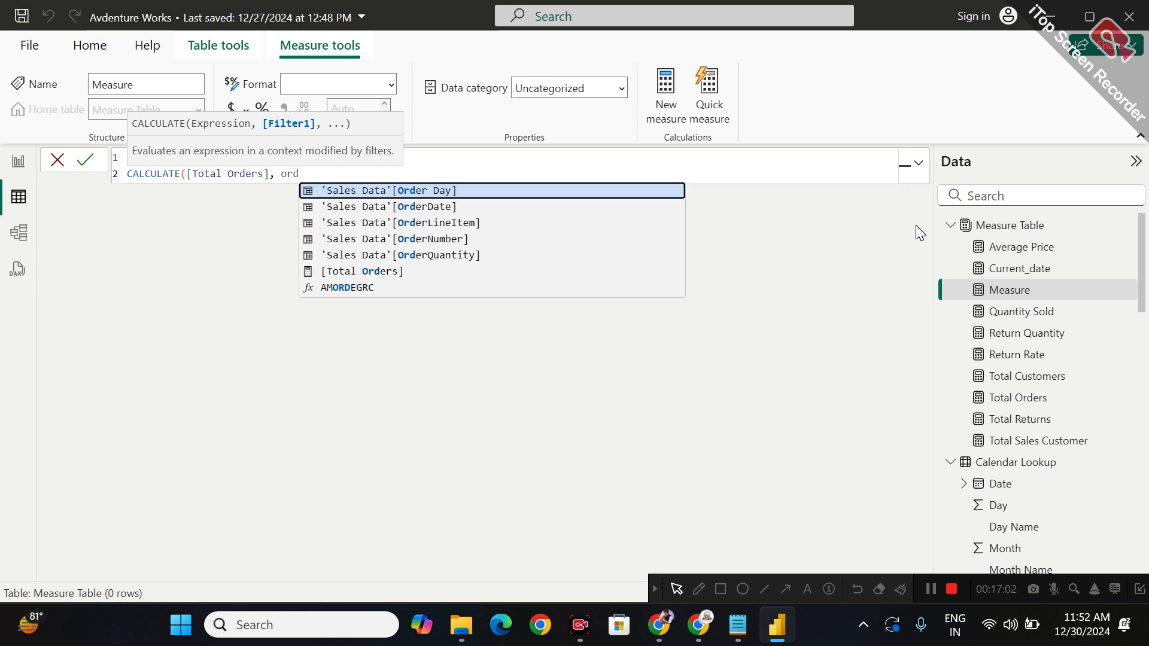
pyautogui.press('Down')
pyautogui.press('Down')
pyautogui.press('Down')
pyautogui.press('Down')
pyautogui.press('Tab')
pyautogui.write('>1')
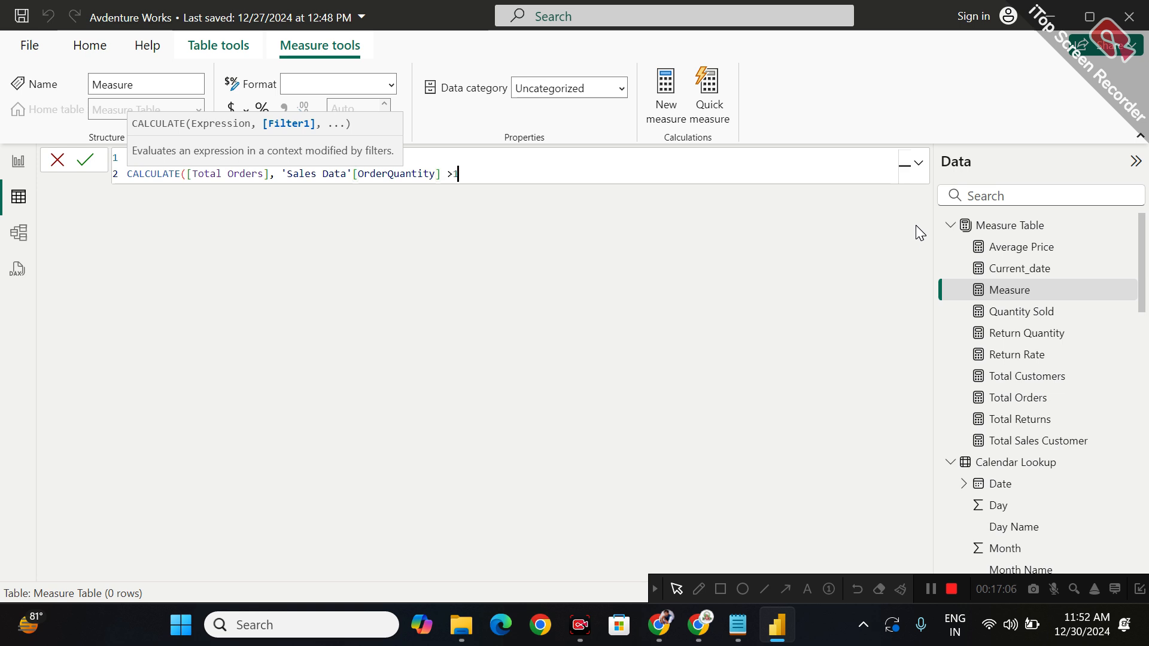
pyautogui.press('BackSpace')
pyautogui.write('1)')
pyautogui.press('Return')
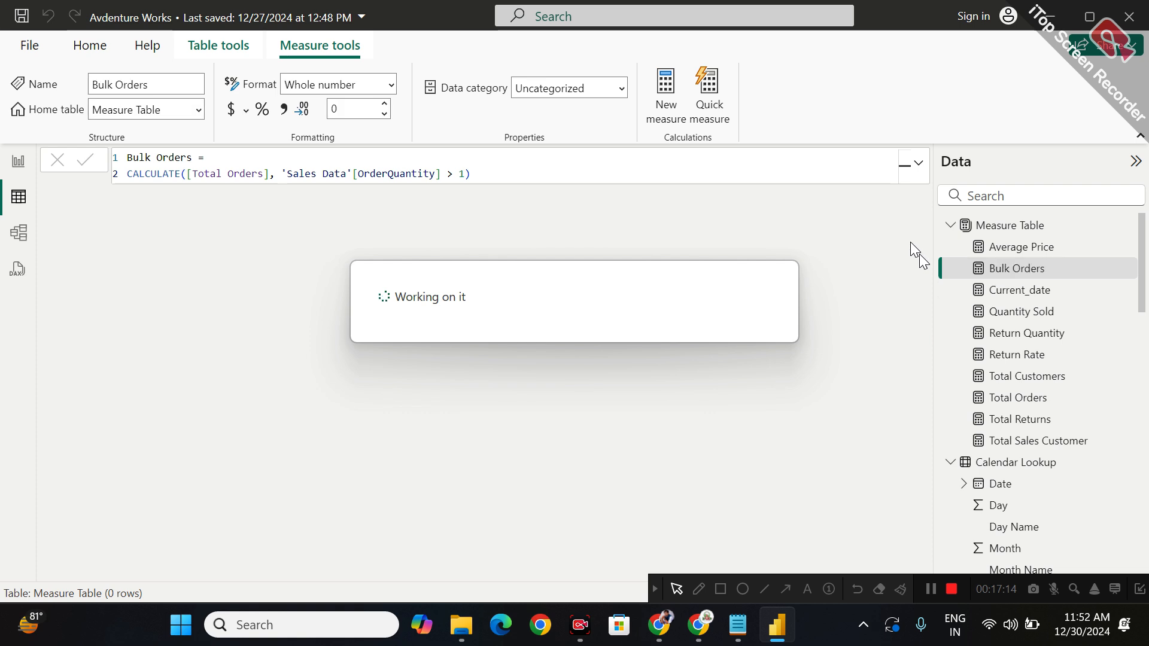
# Switch to the report view and reposition the category matrix further toward the middle of Page 1
pyautogui.click(17, 162)
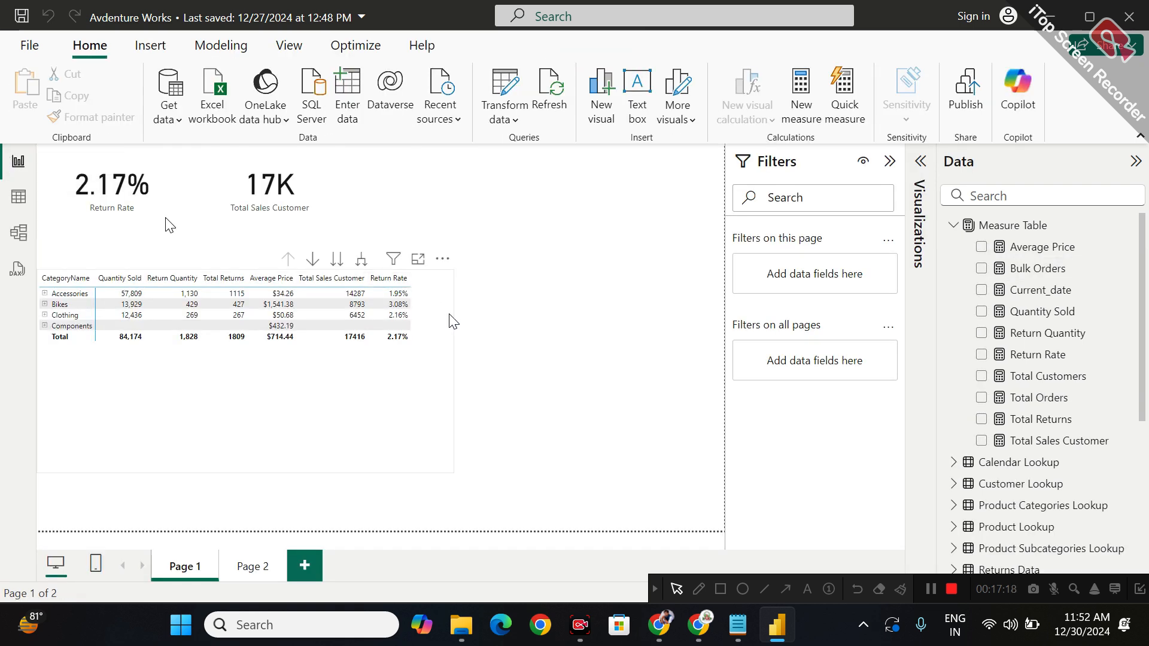
pyautogui.click(407, 356)
pyautogui.moveTo(403, 349); pyautogui.dragTo(469, 327)
pyautogui.moveTo(397, 379); pyautogui.dragTo(425, 365)
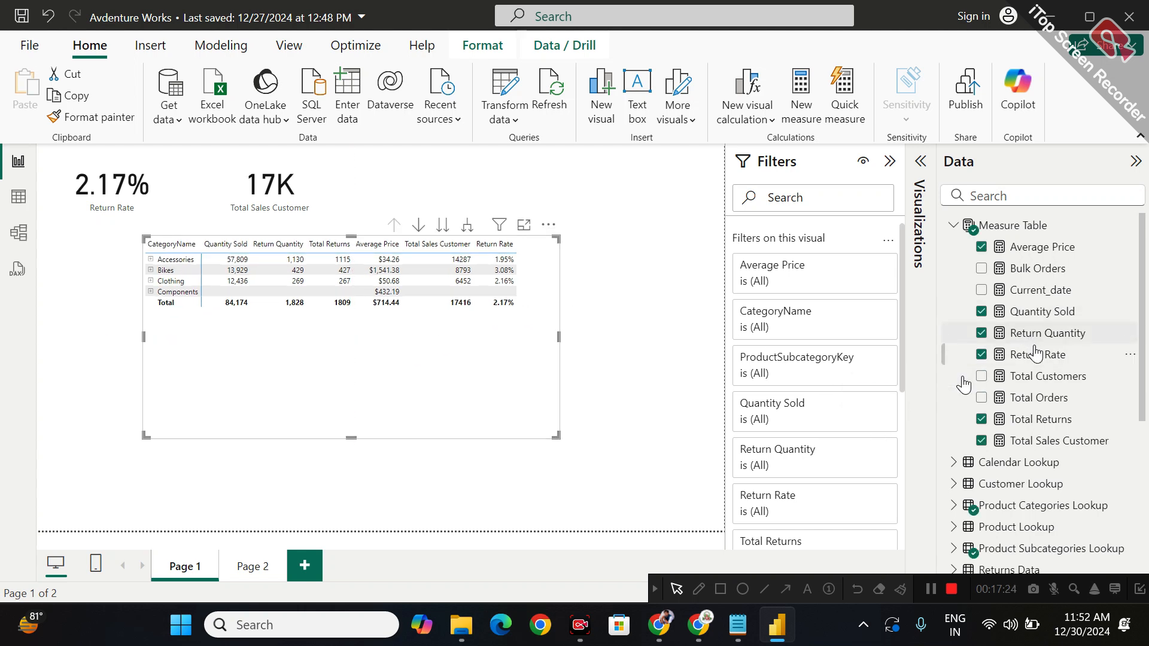
# Collapse the filters, show the visual's build options and add the Total Orders measure to the end of the matrix values
pyautogui.moveTo(1039, 405); pyautogui.dragTo(845, 405)
pyautogui.scroll(-5, 867, 402)
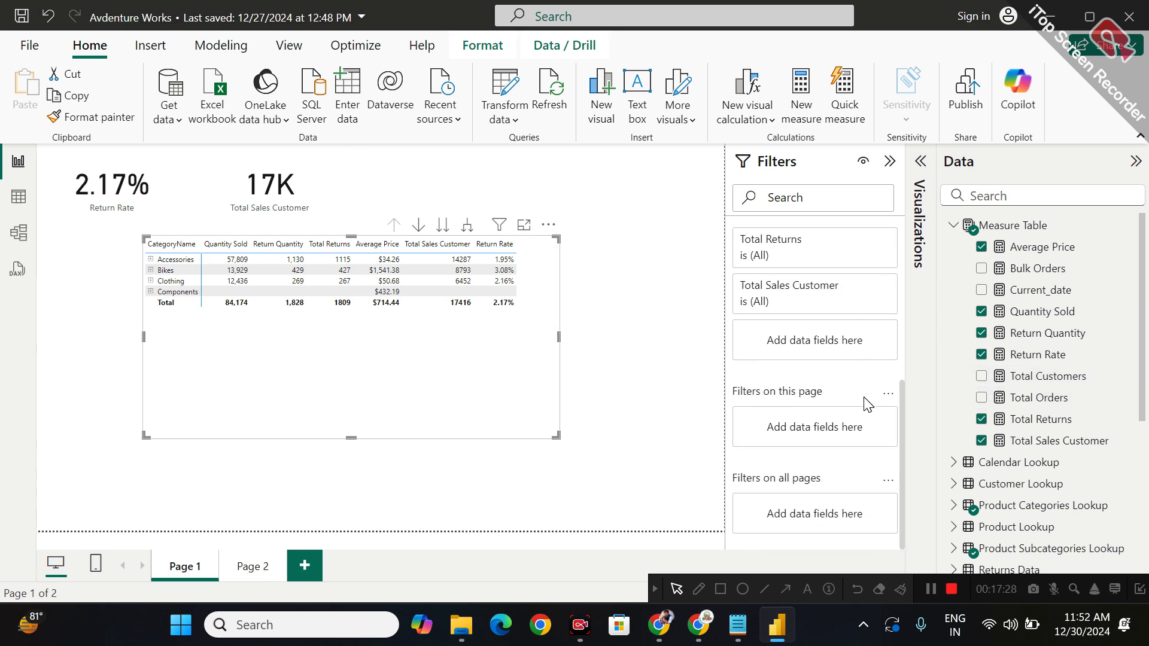
pyautogui.click(890, 160)
pyautogui.click(890, 160)
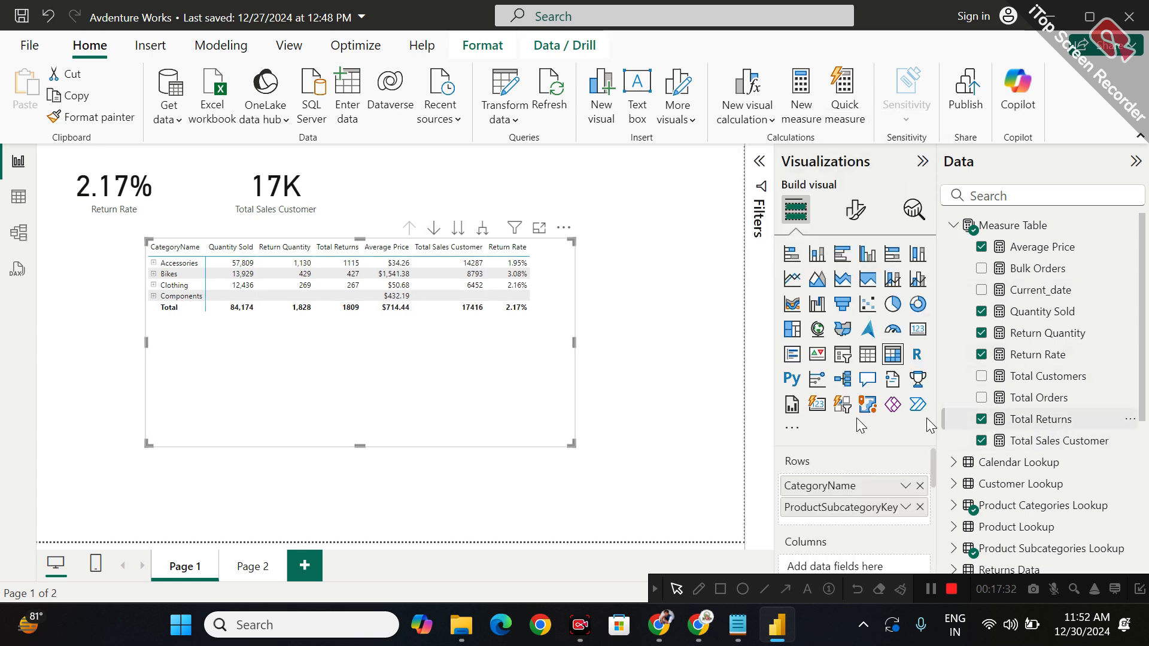
pyautogui.click(1056, 422)
pyautogui.scroll(-2, 849, 477)
pyautogui.scroll(-2, 847, 477)
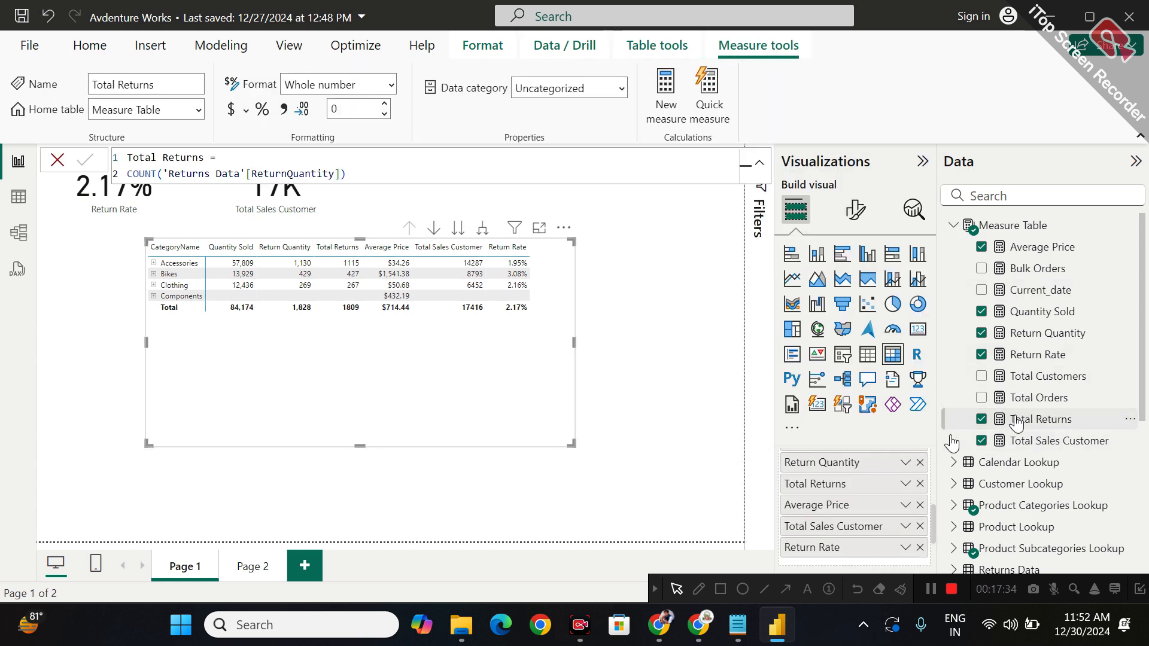
pyautogui.moveTo(1041, 401); pyautogui.dragTo(881, 548)
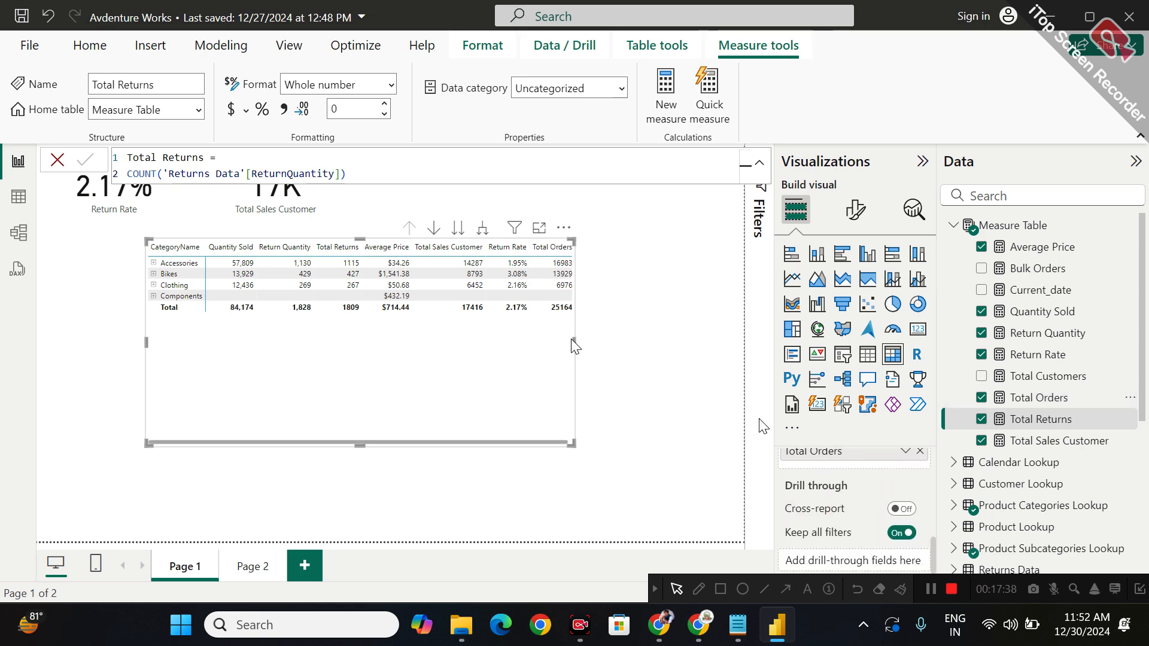
# Widen the matrix and add the Bulk Orders measure below Total Orders in its values
pyautogui.moveTo(574, 343); pyautogui.dragTo(672, 342)
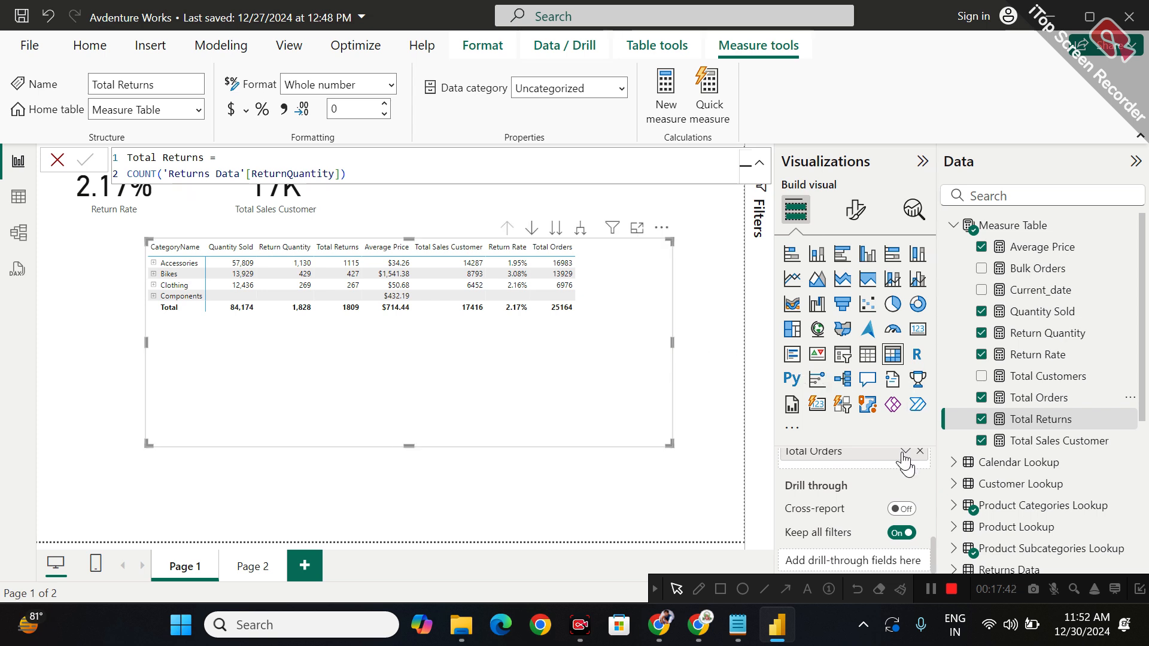
pyautogui.moveTo(1028, 278); pyautogui.dragTo(892, 460)
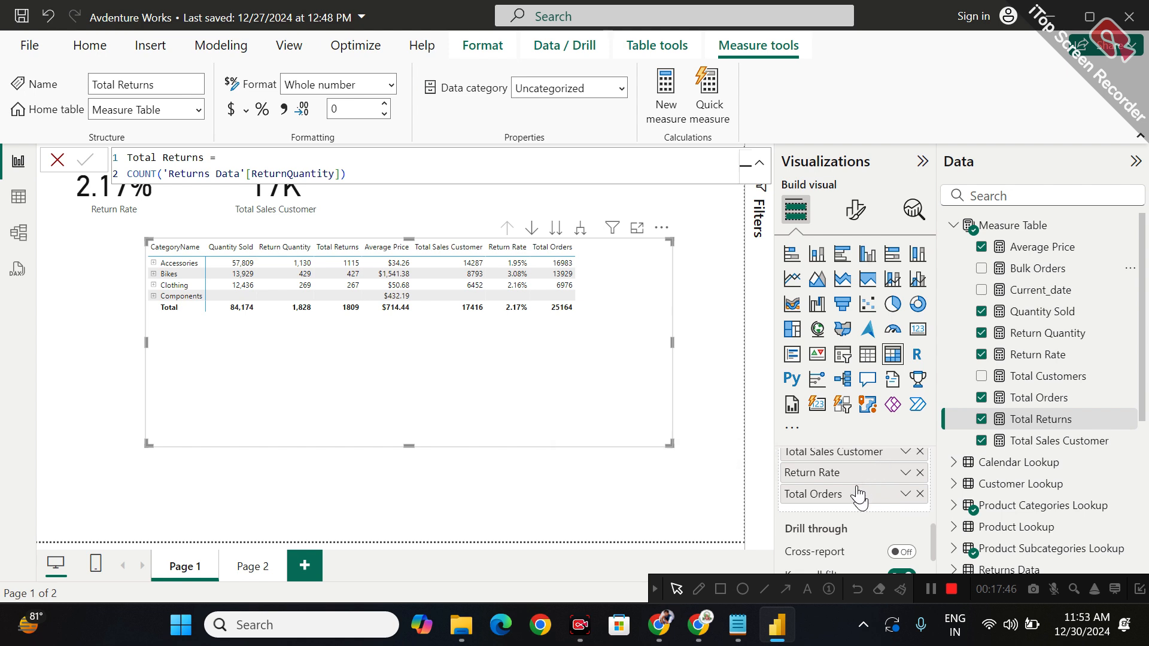
pyautogui.moveTo(1010, 278); pyautogui.dragTo(892, 510)
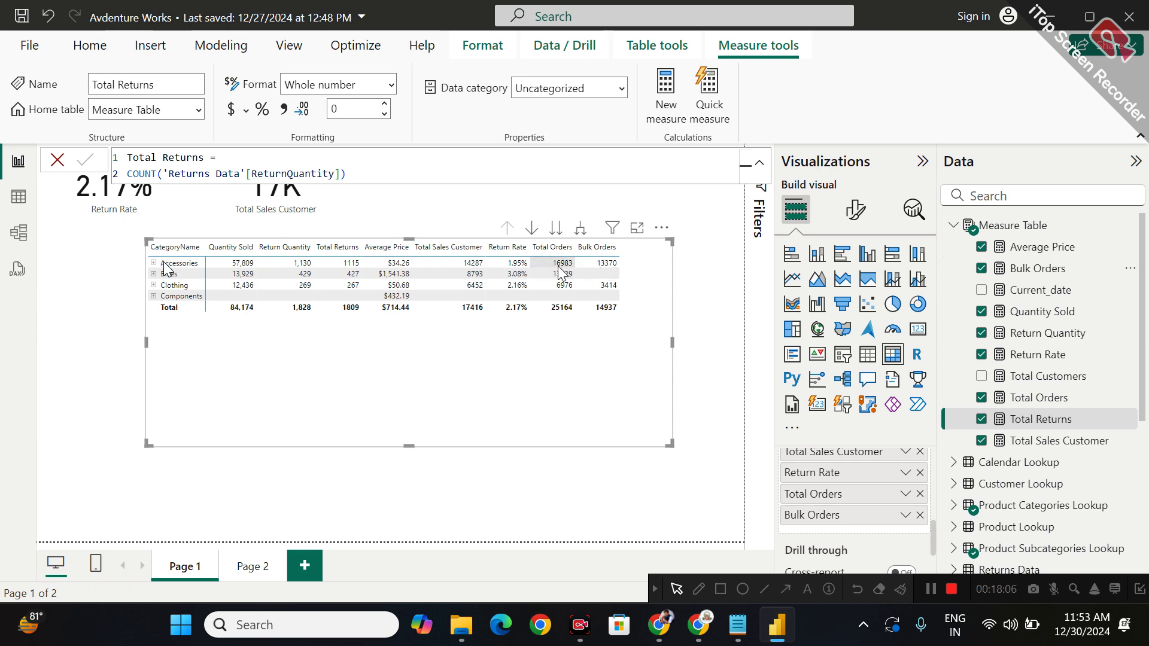
# Circle the Accessories value under Total Orders with the red pen, and erase the circle
pyautogui.click(698, 588)
pyautogui.moveTo(544, 267)
pyautogui.mouseDown()
pyautogui.moveTo(577, 270)
pyautogui.moveTo(579, 257)
pyautogui.moveTo(548, 269)
pyautogui.mouseUp()
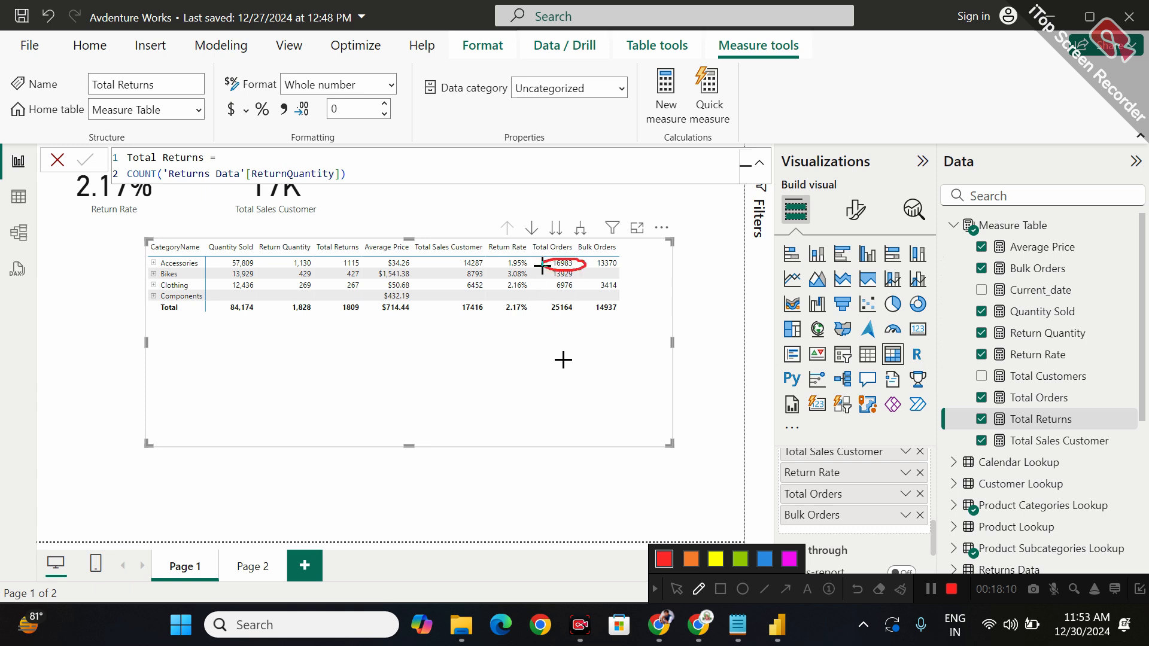
pyautogui.click(900, 589)
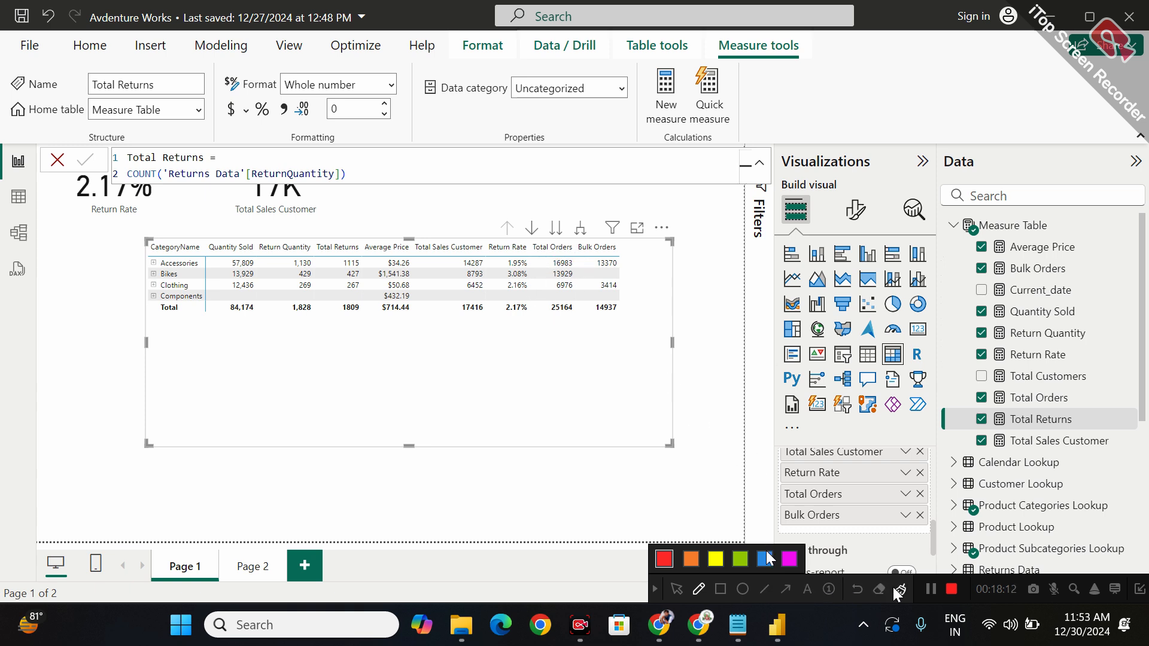
# Draw a red arrow to Total Orders, write 1 with three lines below the table, mark Bulk Orders, erase everything and leave the pen
pyautogui.moveTo(514, 209)
pyautogui.mouseDown()
pyautogui.moveTo(558, 247)
pyautogui.moveTo(569, 234)
pyautogui.mouseUp()
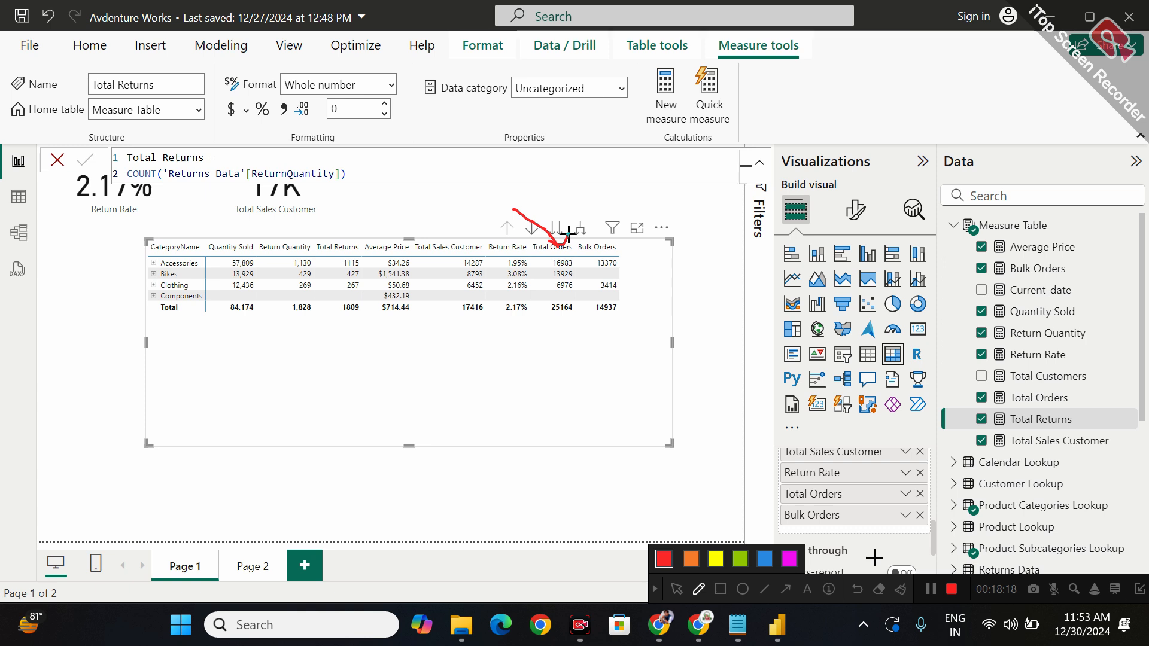
pyautogui.moveTo(183, 374)
pyautogui.mouseDown()
pyautogui.moveTo(190, 413)
pyautogui.moveTo(162, 393)
pyautogui.moveTo(213, 410)
pyautogui.moveTo(292, 361)
pyautogui.mouseUp()
pyautogui.moveTo(227, 387)
pyautogui.mouseDown()
pyautogui.moveTo(309, 380)
pyautogui.moveTo(260, 400)
pyautogui.moveTo(297, 404)
pyautogui.mouseUp()
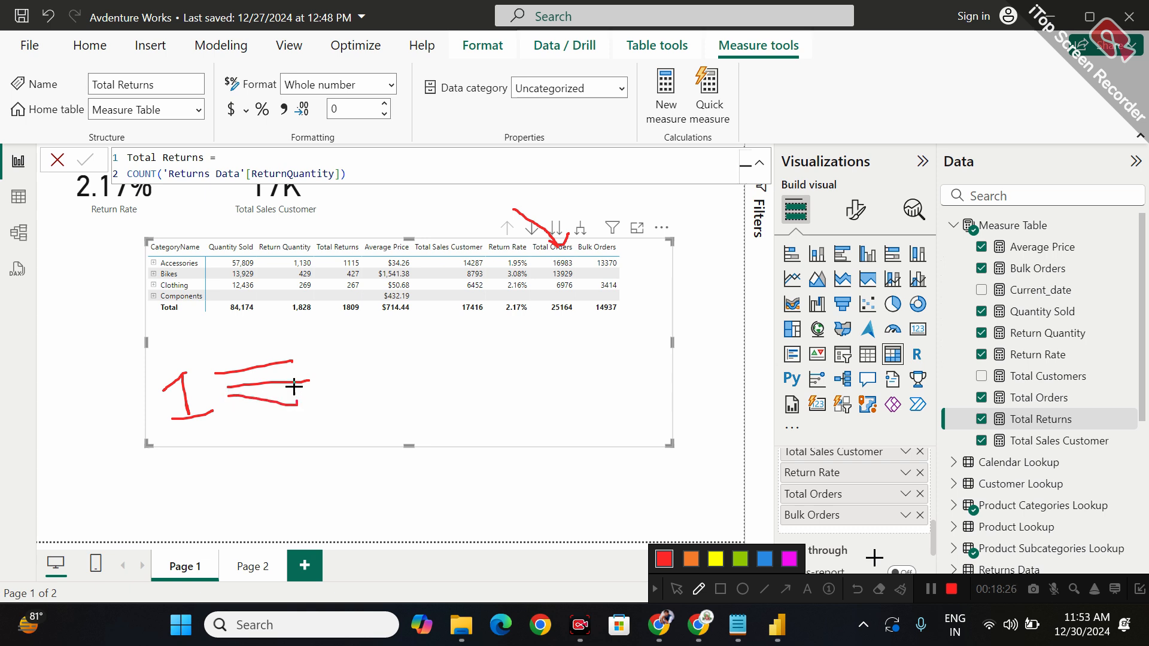
pyautogui.moveTo(621, 246)
pyautogui.mouseDown()
pyautogui.moveTo(588, 265)
pyautogui.moveTo(619, 267)
pyautogui.moveTo(623, 246)
pyautogui.mouseUp()
pyautogui.click(900, 589)
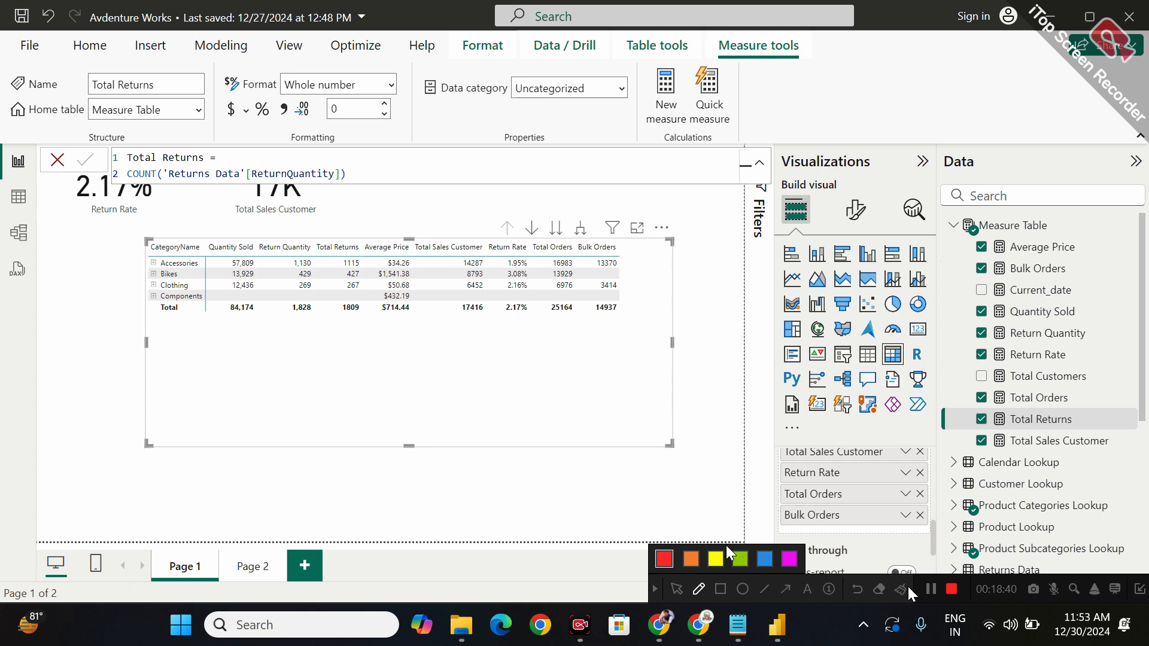
pyautogui.click(678, 586)
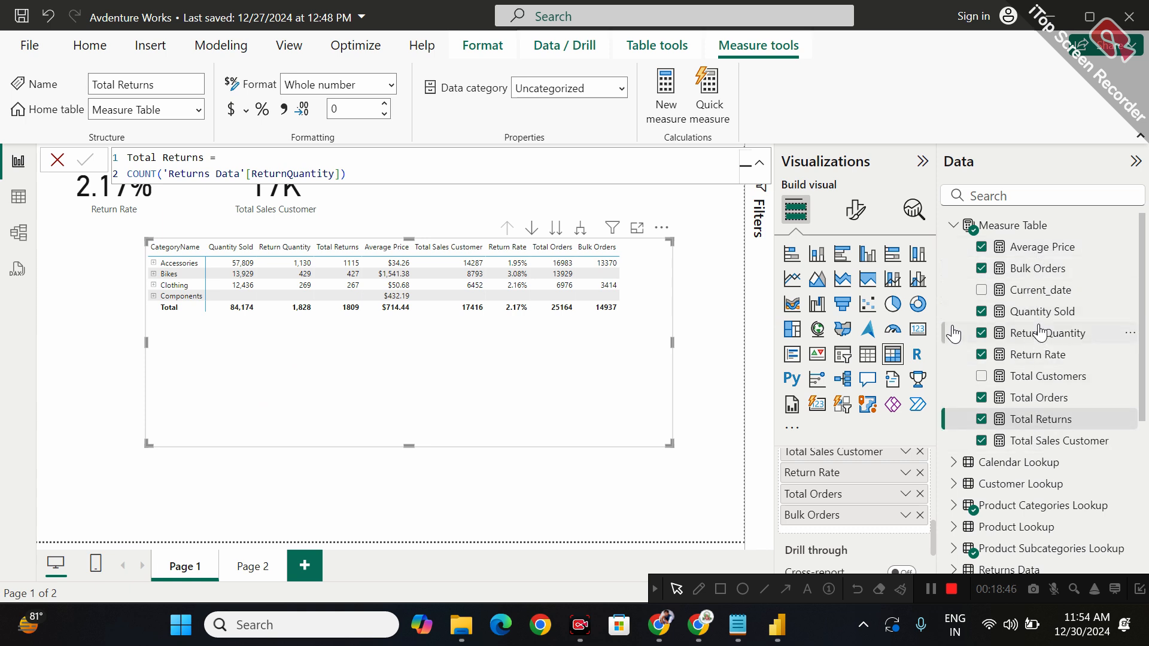
# Examine the Bulk Orders formula, highlighting its expression, its filter and the whole CALCULATE line, and view the Total Returns formula
pyautogui.click(1037, 270)
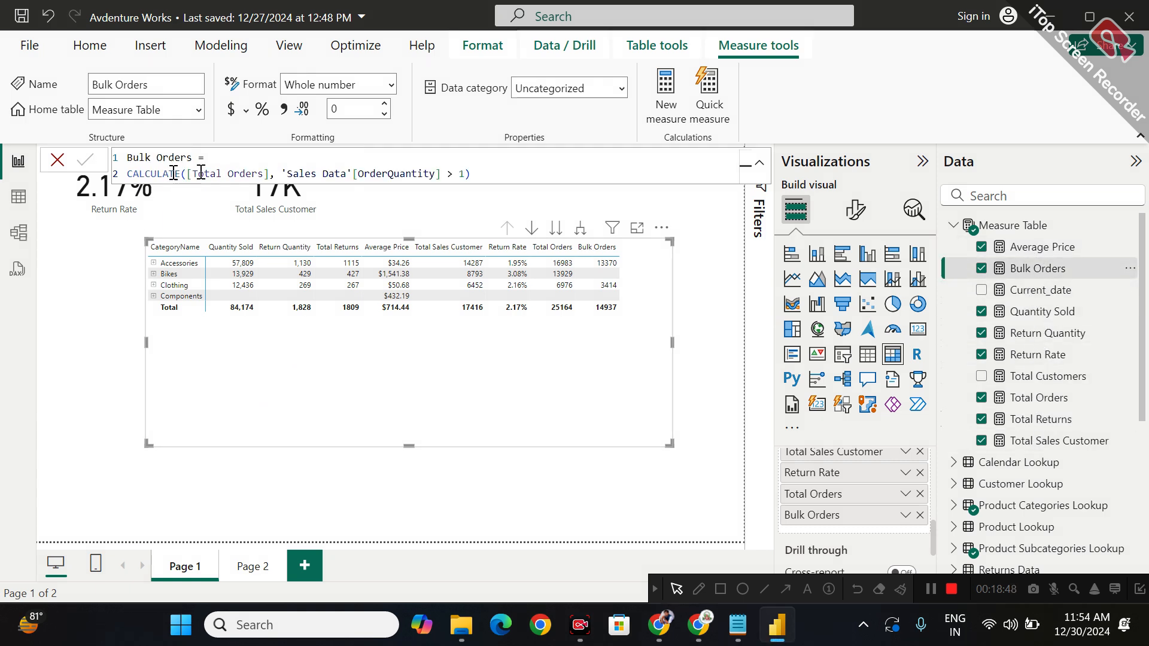
pyautogui.moveTo(274, 174); pyautogui.dragTo(190, 173)
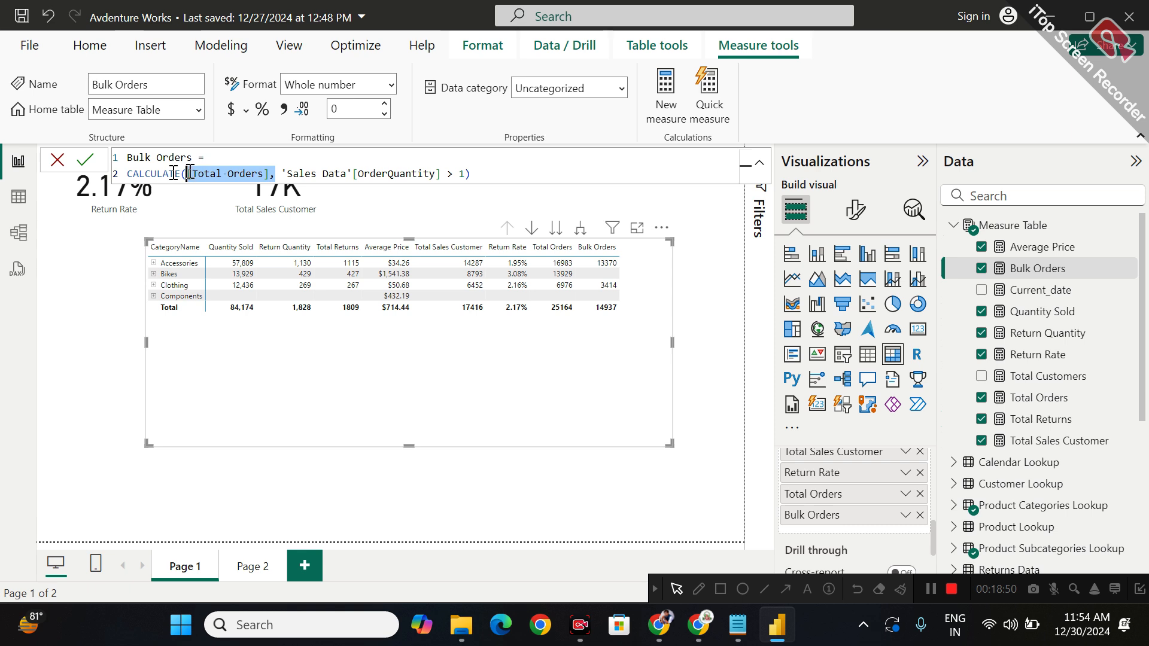
pyautogui.moveTo(468, 174); pyautogui.dragTo(274, 174)
pyautogui.moveTo(508, 170); pyautogui.dragTo(116, 176)
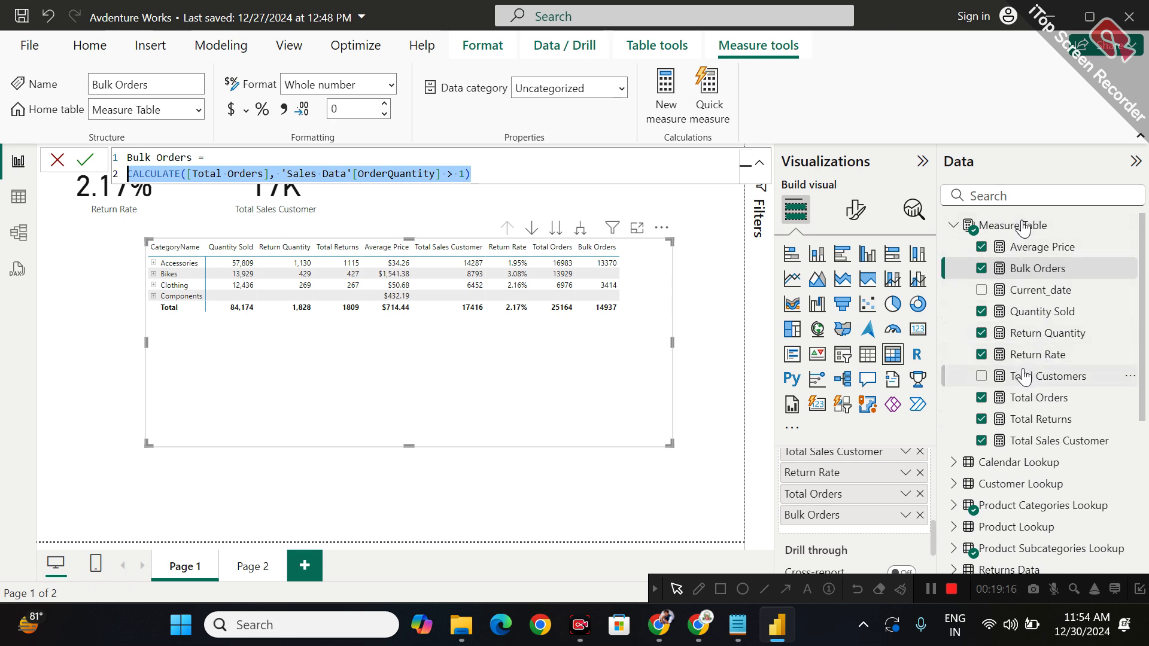
pyautogui.click(1023, 421)
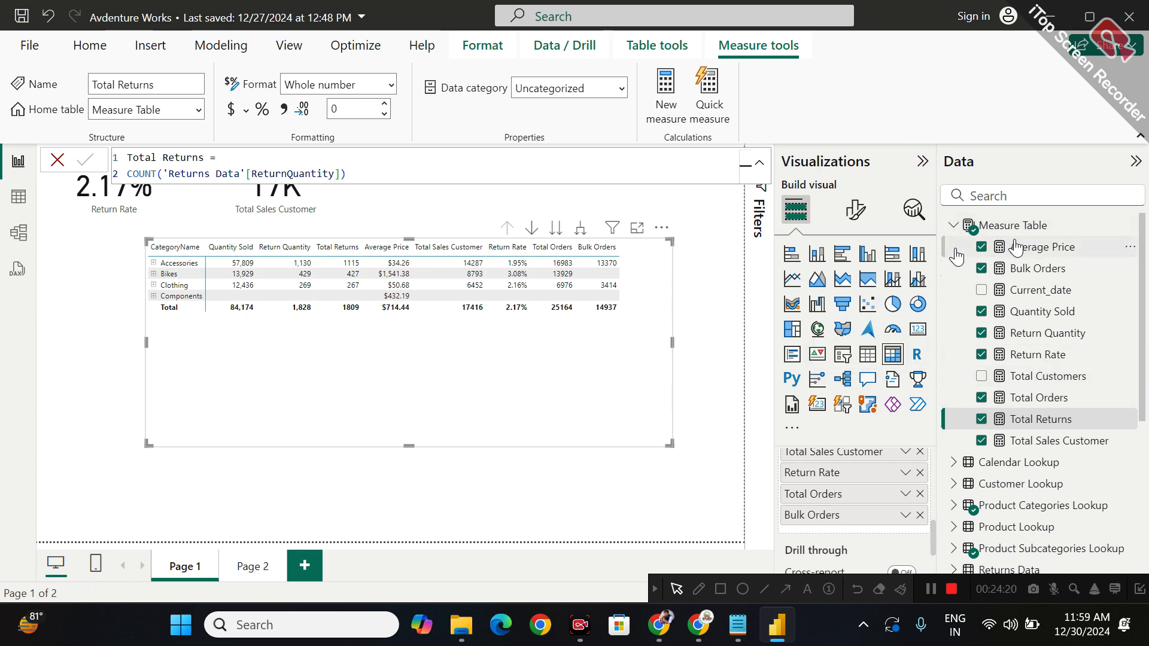
# Create a new measure named Bike Return in the Measure Table, with its formula starting on a second line
pyautogui.rightClick(1059, 234)
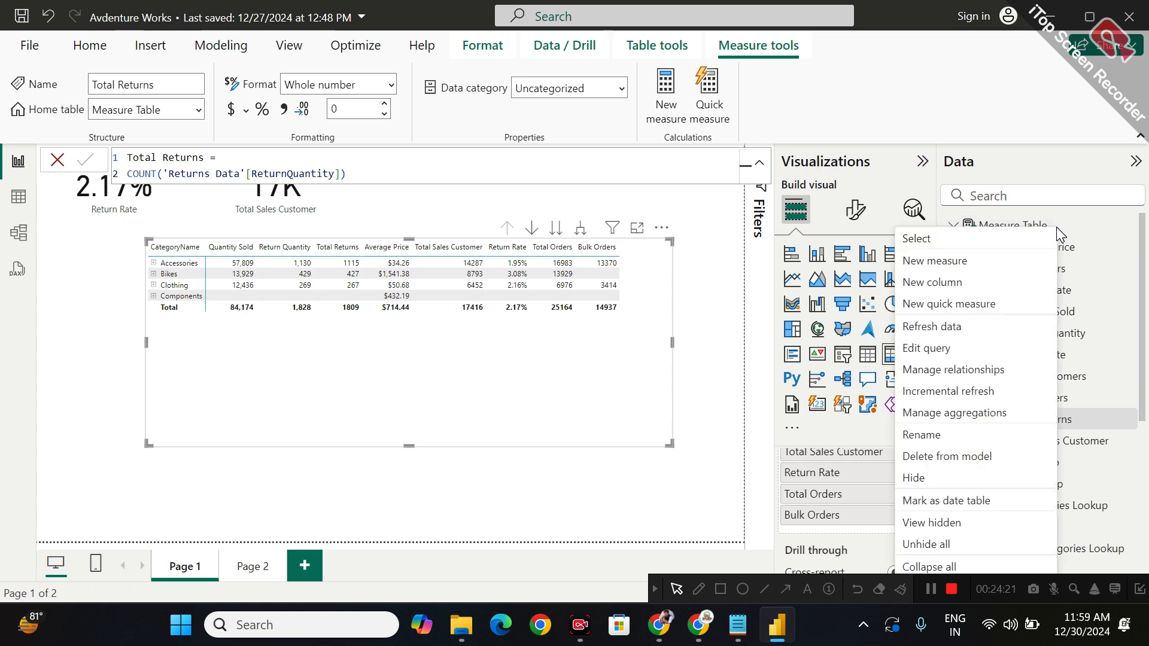
pyautogui.click(957, 264)
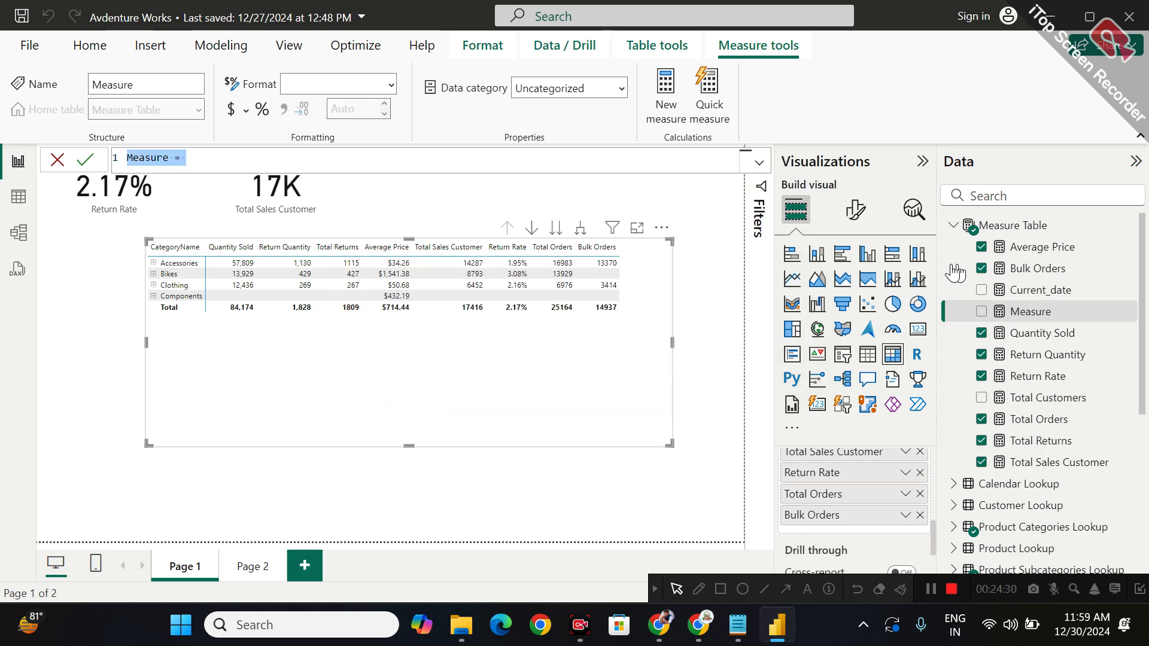
pyautogui.write('B')
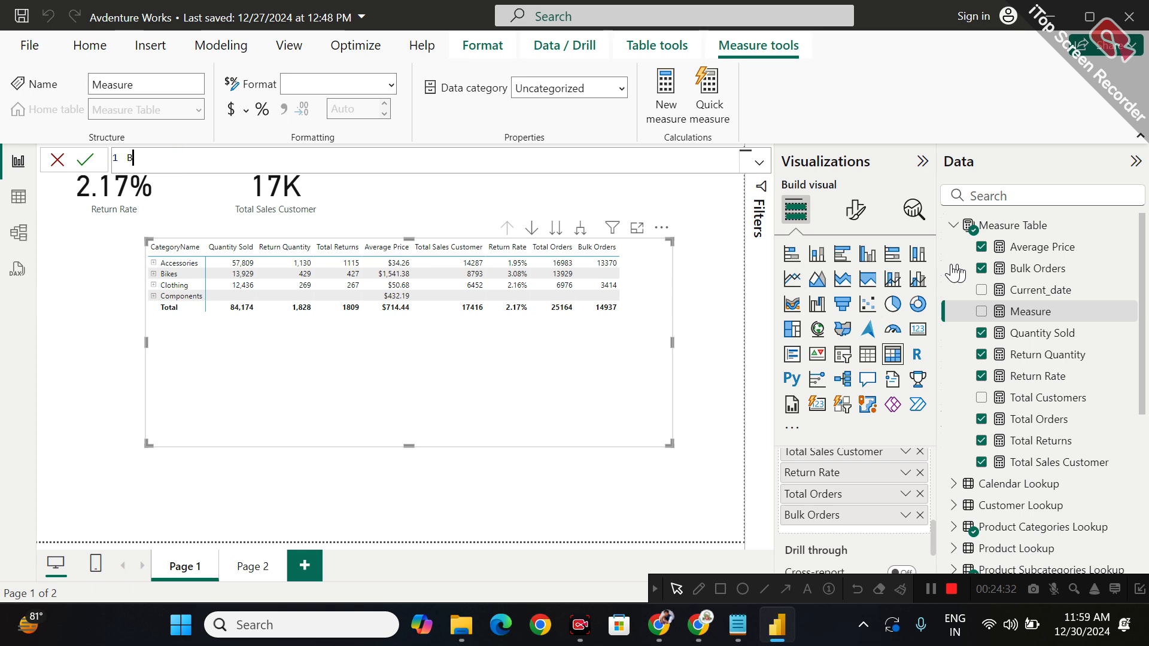
pyautogui.write('ike Return =')
pyautogui.hotkey('shift', 'Return')
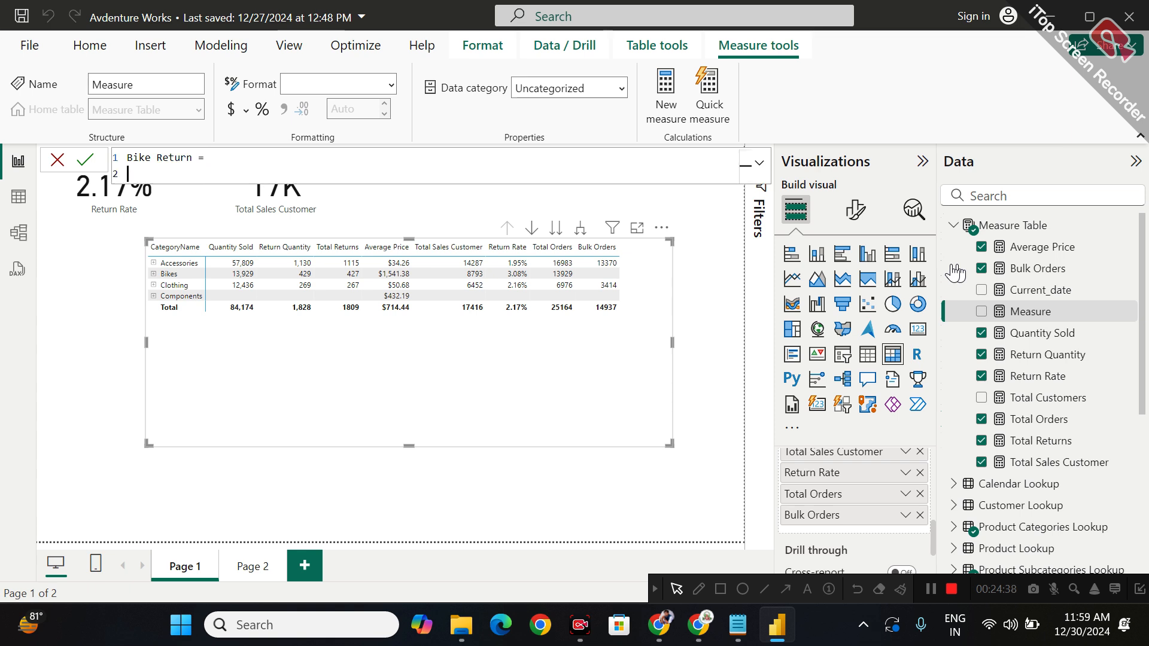
# Begin the Bike Return formula with CALCULATE, using the [Total Returns] measure as its expression
pyautogui.write('Cal')
pyautogui.press('Tab')
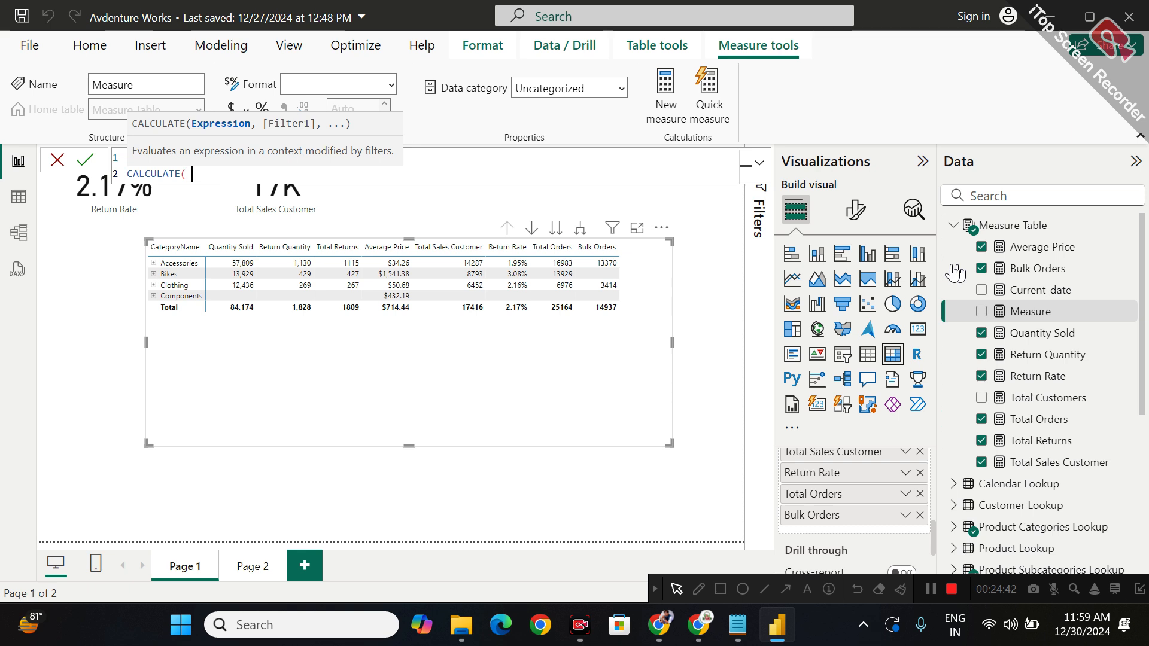
pyautogui.write('ret')
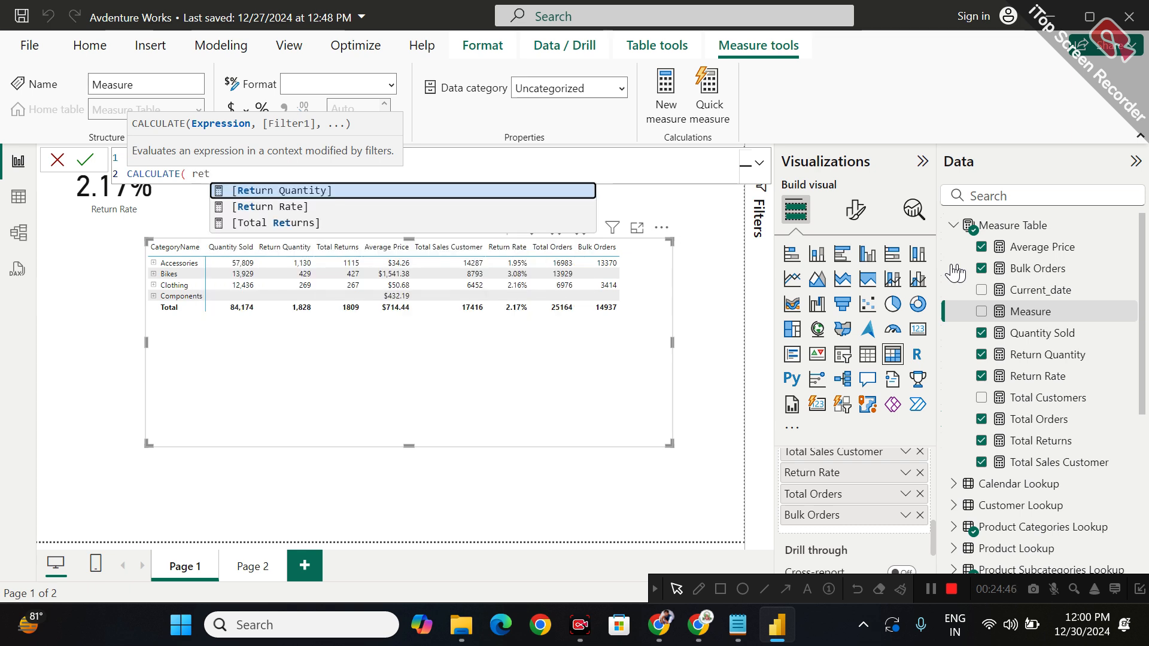
pyautogui.press('Down')
pyautogui.press('Down')
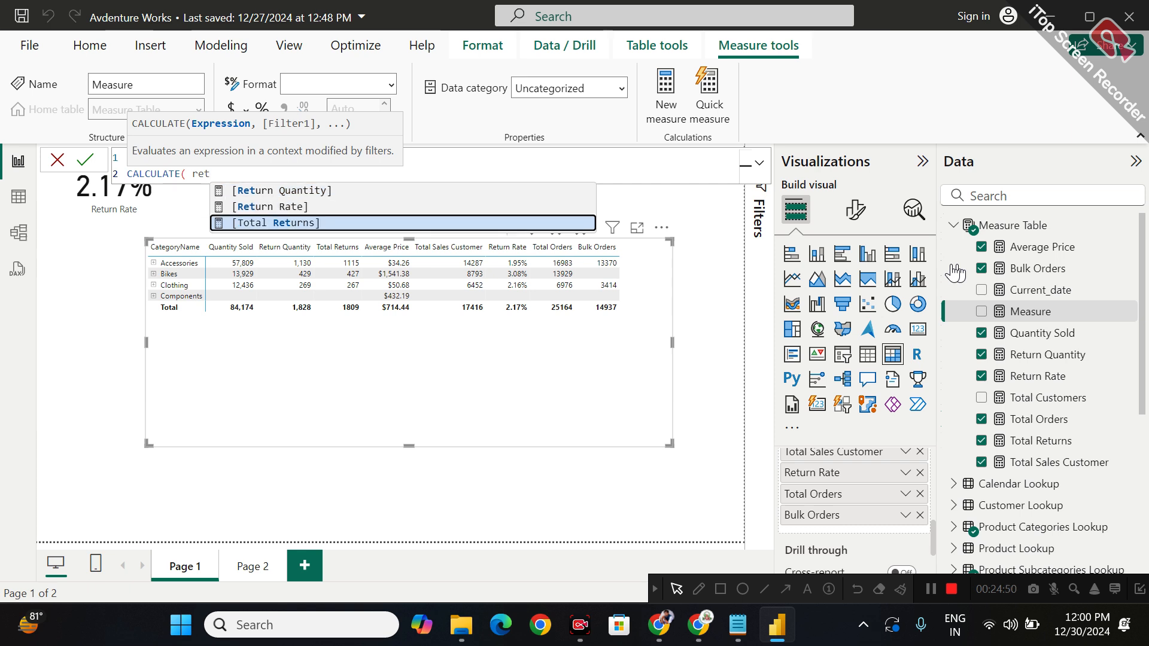
pyautogui.press('Tab')
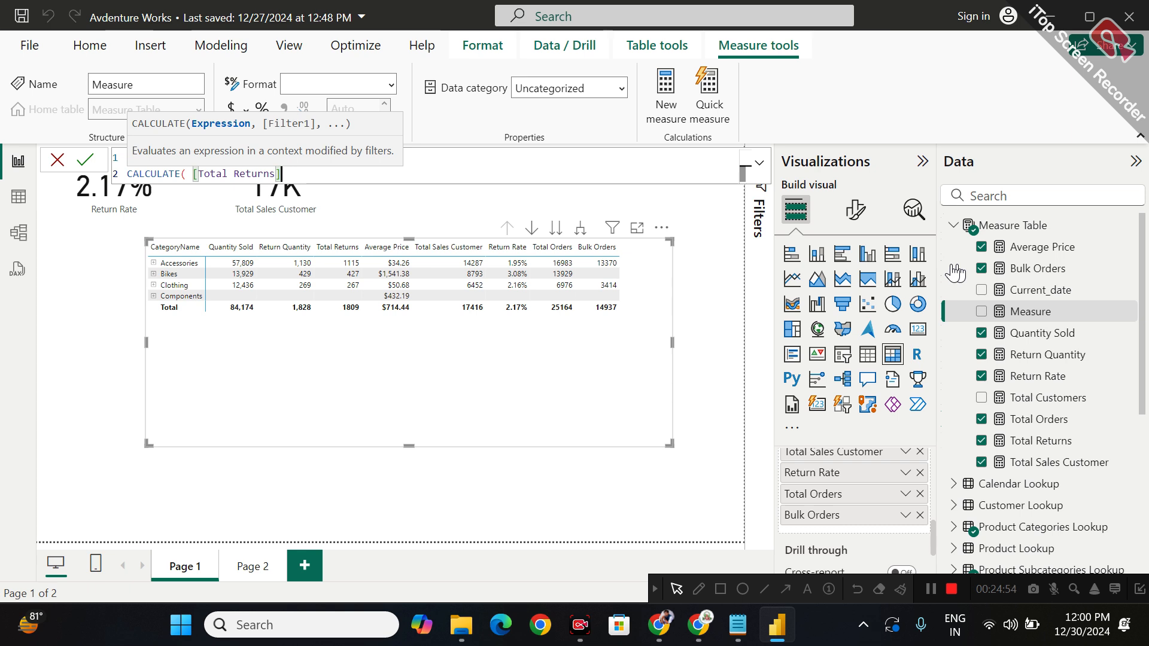
# Complete the Bike Return formula with a third-line filter 'Product Categories Lookup'[CategoryName] = "Bikes" and commit the measure
pyautogui.write(',')
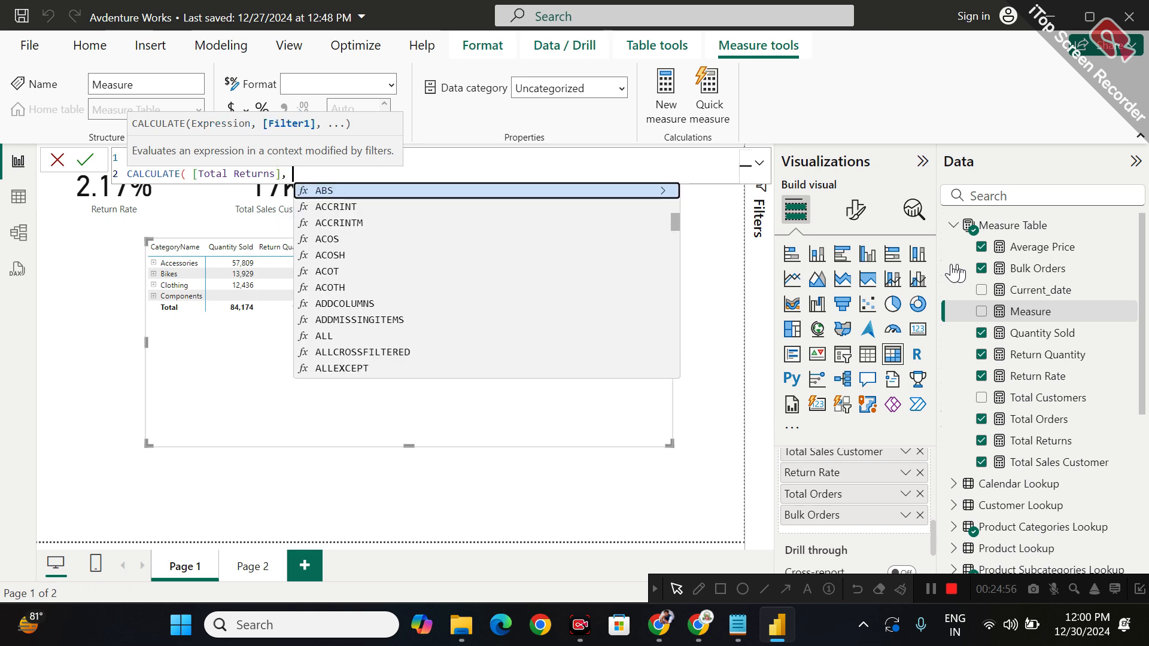
pyautogui.hotkey('shift', 'Return')
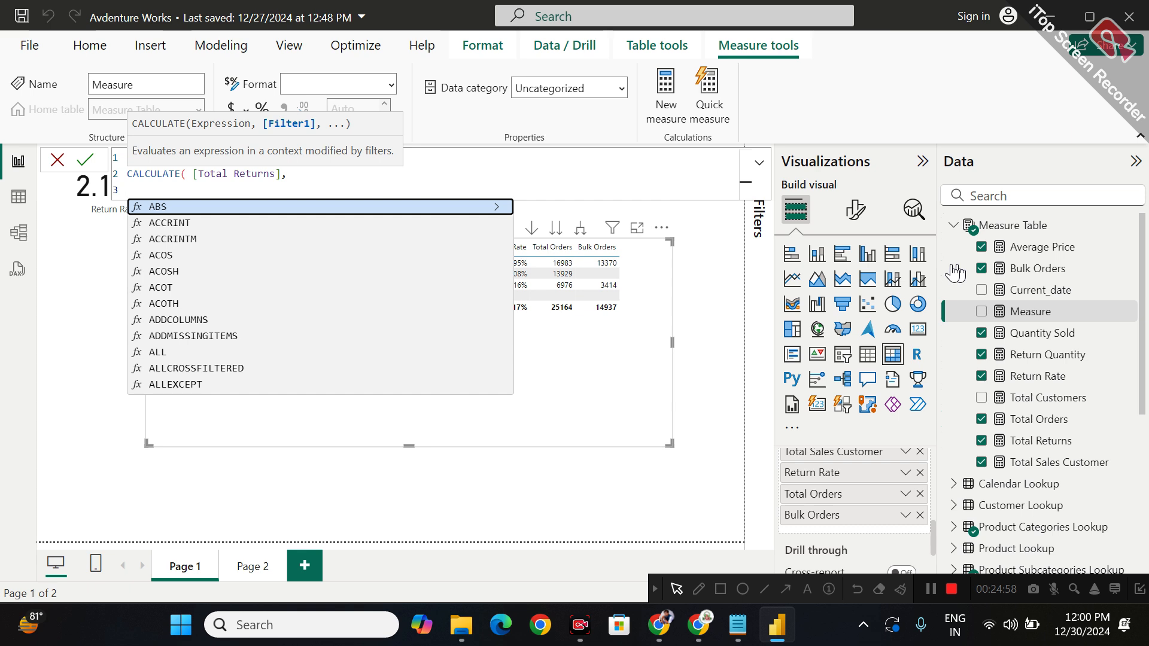
pyautogui.write('cate')
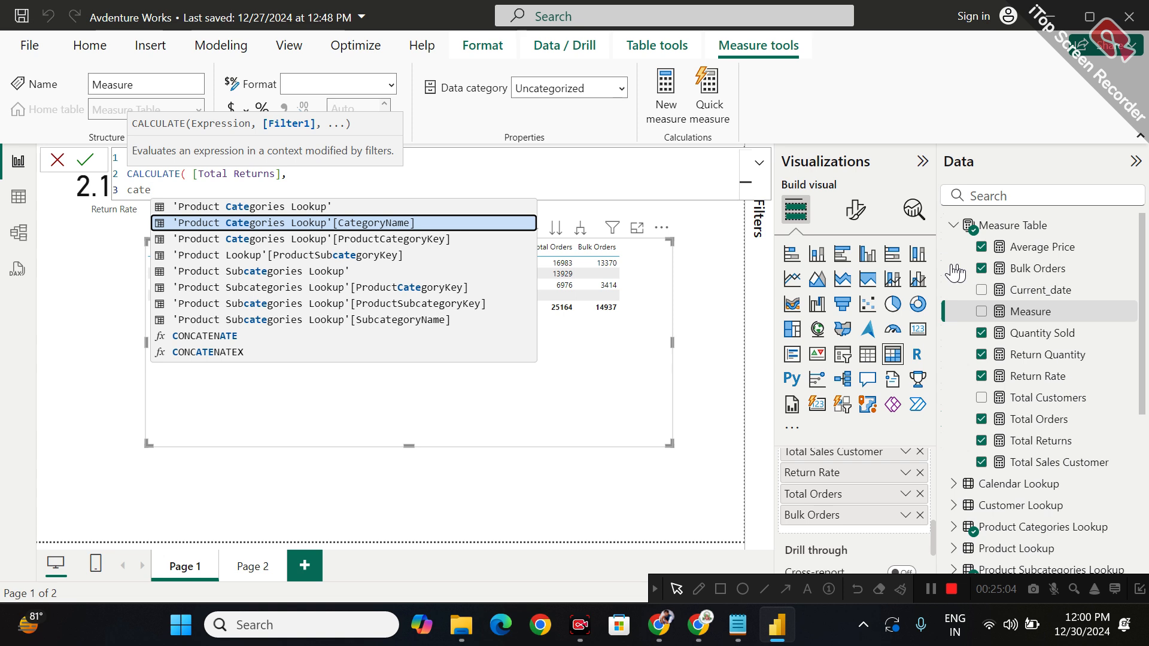
pyautogui.press('Tab')
pyautogui.write('= ""')
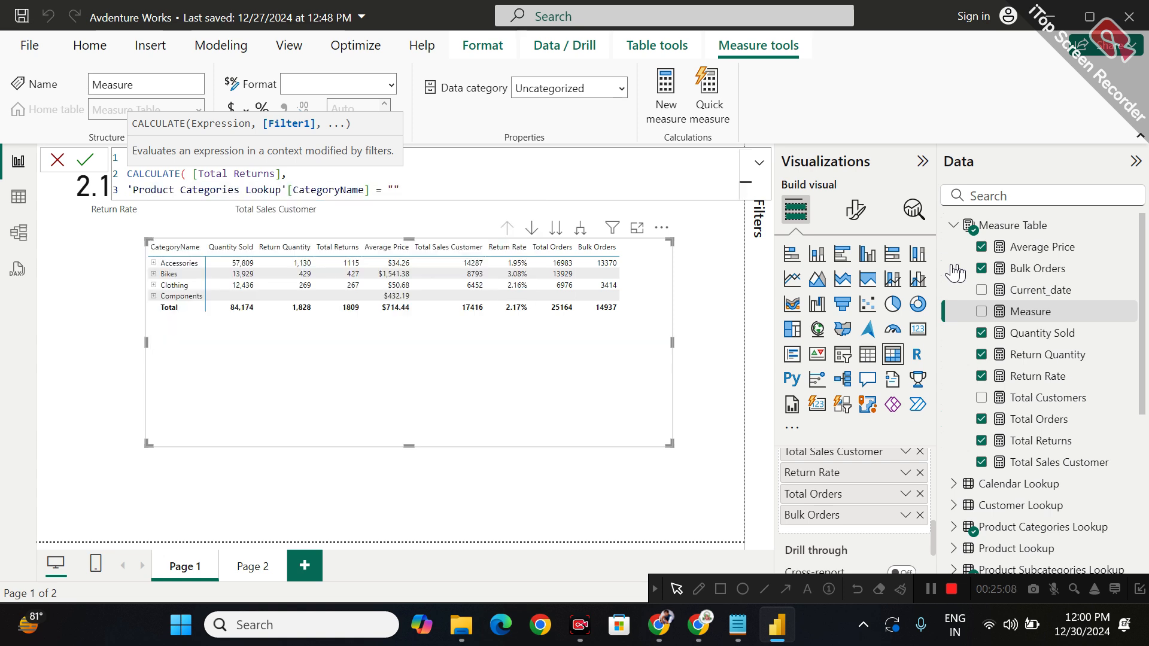
pyautogui.press('Left')
pyautogui.write('Bikes')
pyautogui.press('Right')
pyautogui.write(')')
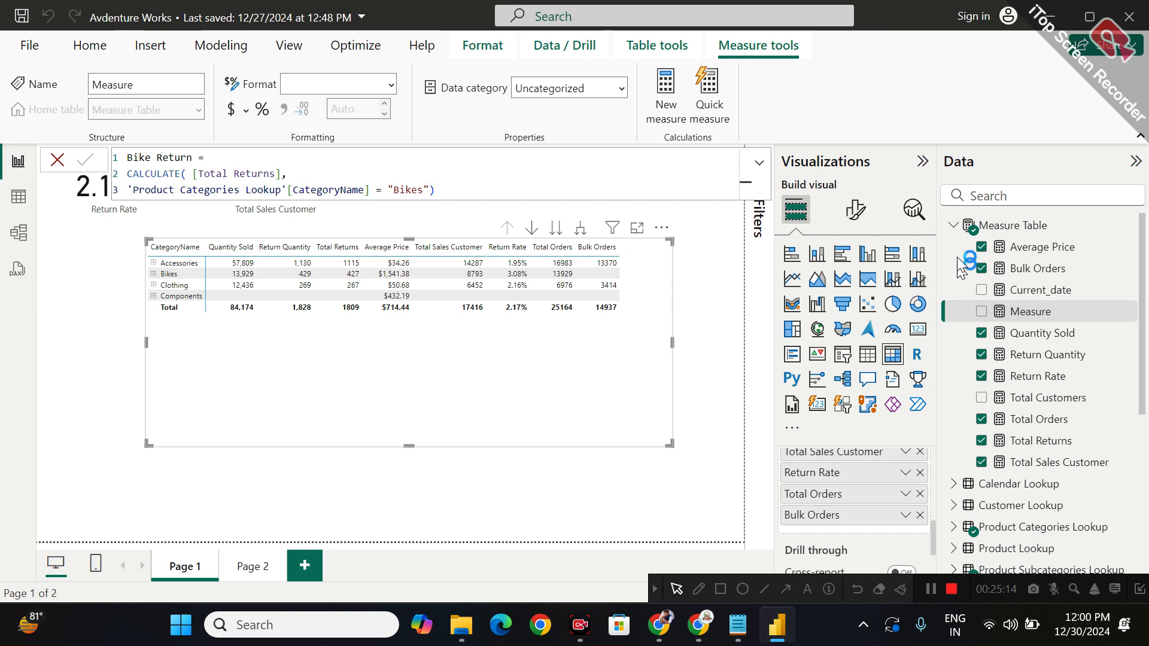
pyautogui.press('Return')
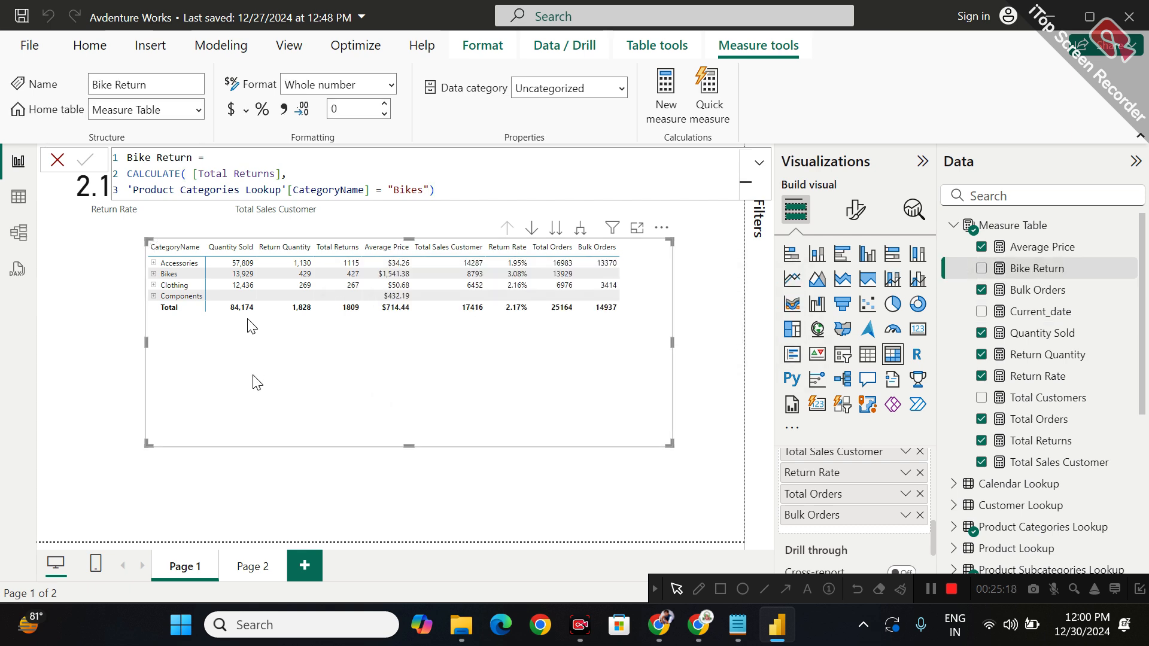
# Move the category matrix toward the page's left edge and narrow it to fit its columns
pyautogui.moveTo(395, 413); pyautogui.dragTo(306, 412)
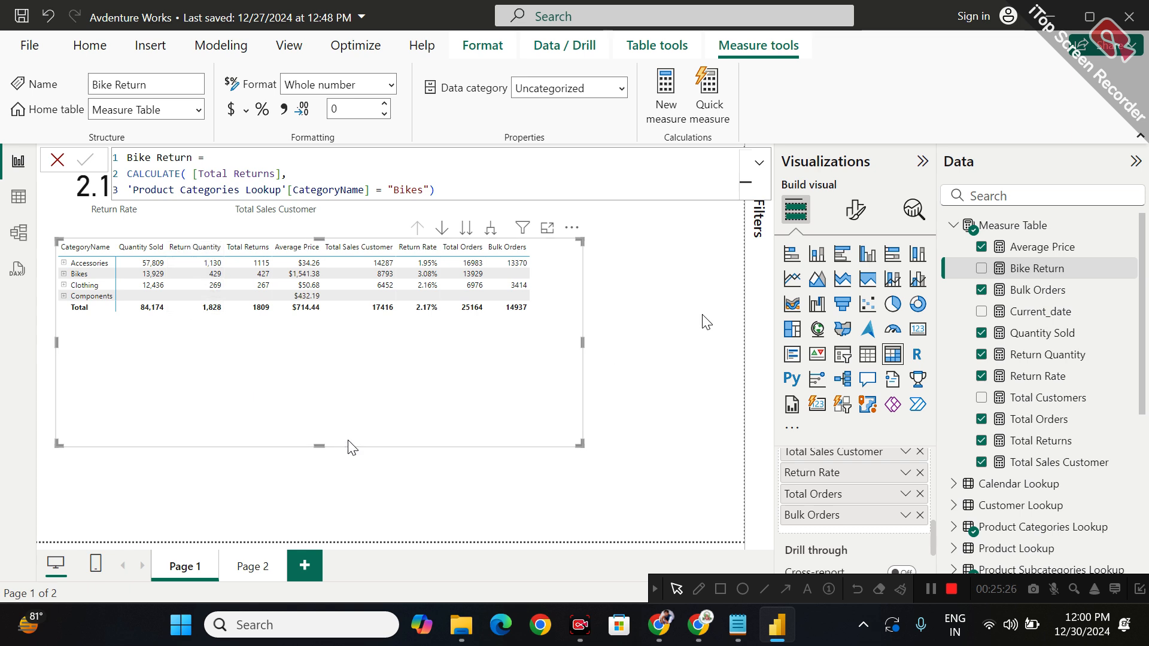
pyautogui.click(702, 252)
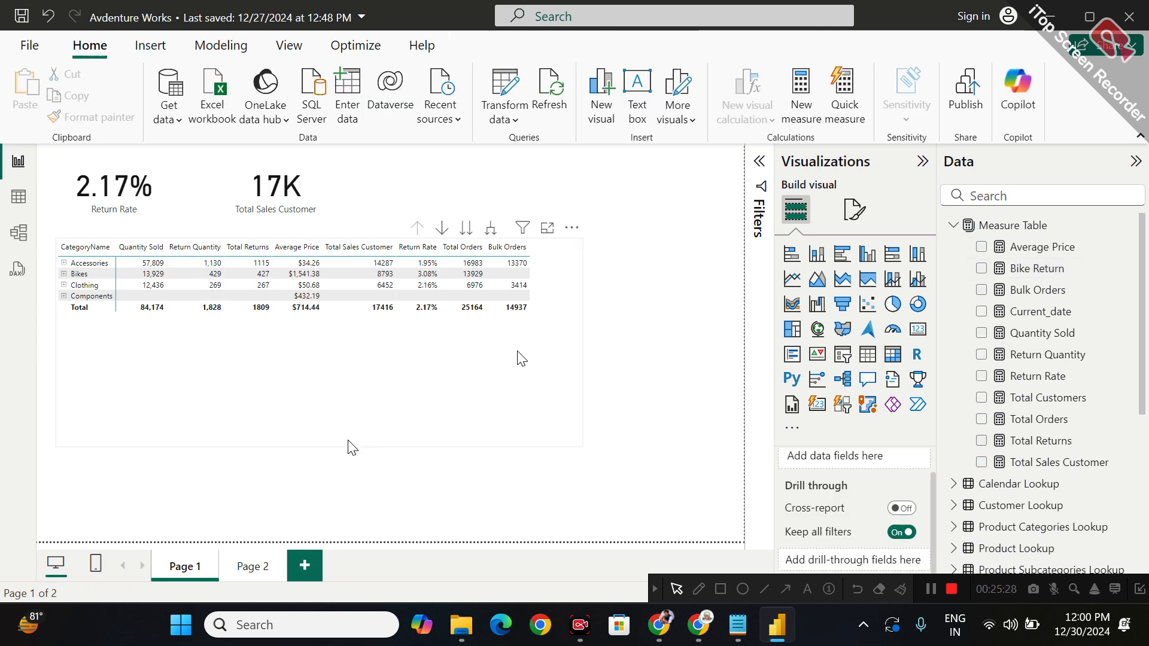
pyautogui.moveTo(581, 342); pyautogui.dragTo(537, 346)
pyautogui.click(584, 350)
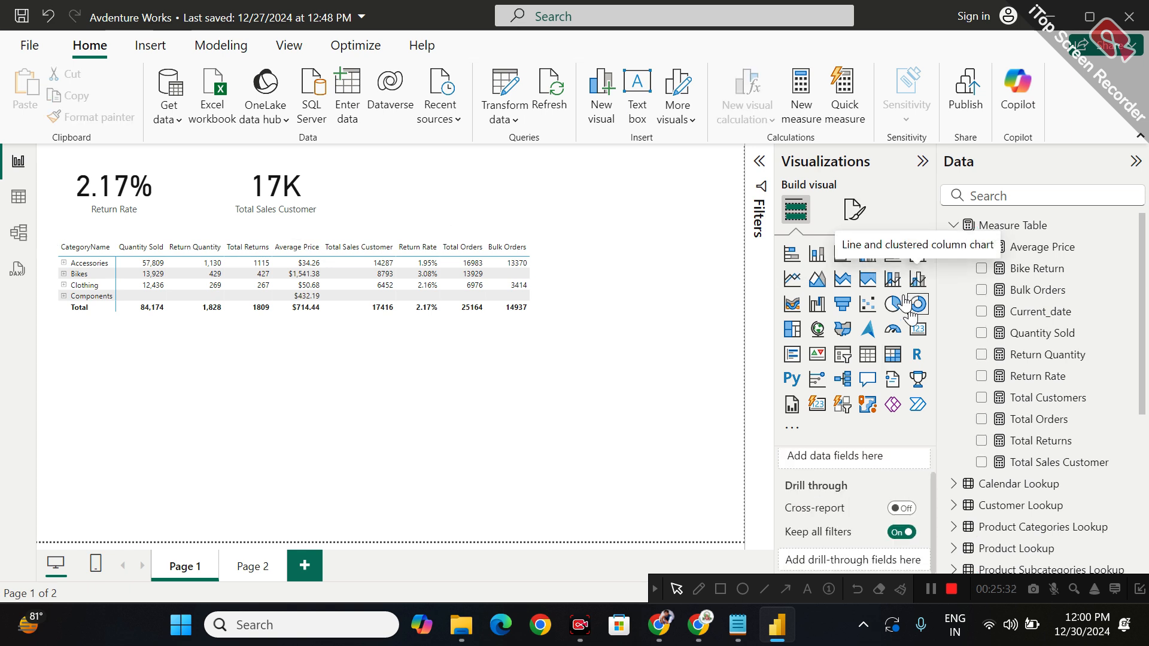
# Add a card visual for the Bike Return measure and place it in the empty space beside the matrix
pyautogui.click(912, 333)
pyautogui.moveTo(480, 212); pyautogui.dragTo(685, 321)
pyautogui.moveTo(723, 269); pyautogui.dragTo(723, 270)
pyautogui.moveTo(1029, 268); pyautogui.dragTo(860, 483)
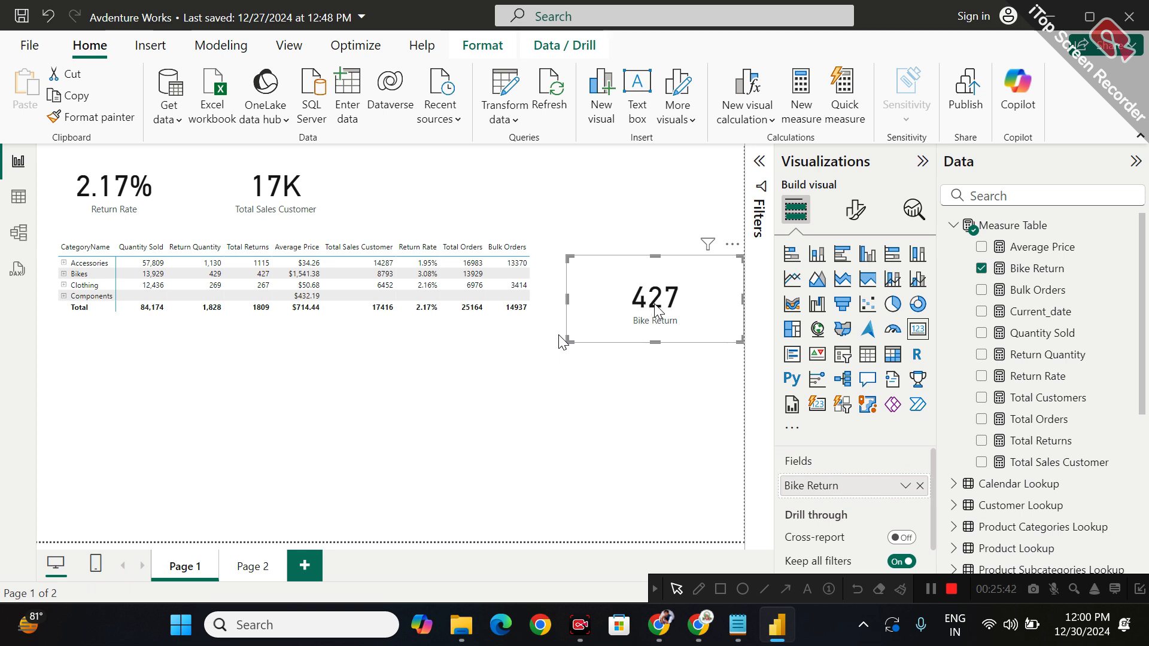
pyautogui.moveTo(656, 309); pyautogui.dragTo(656, 286)
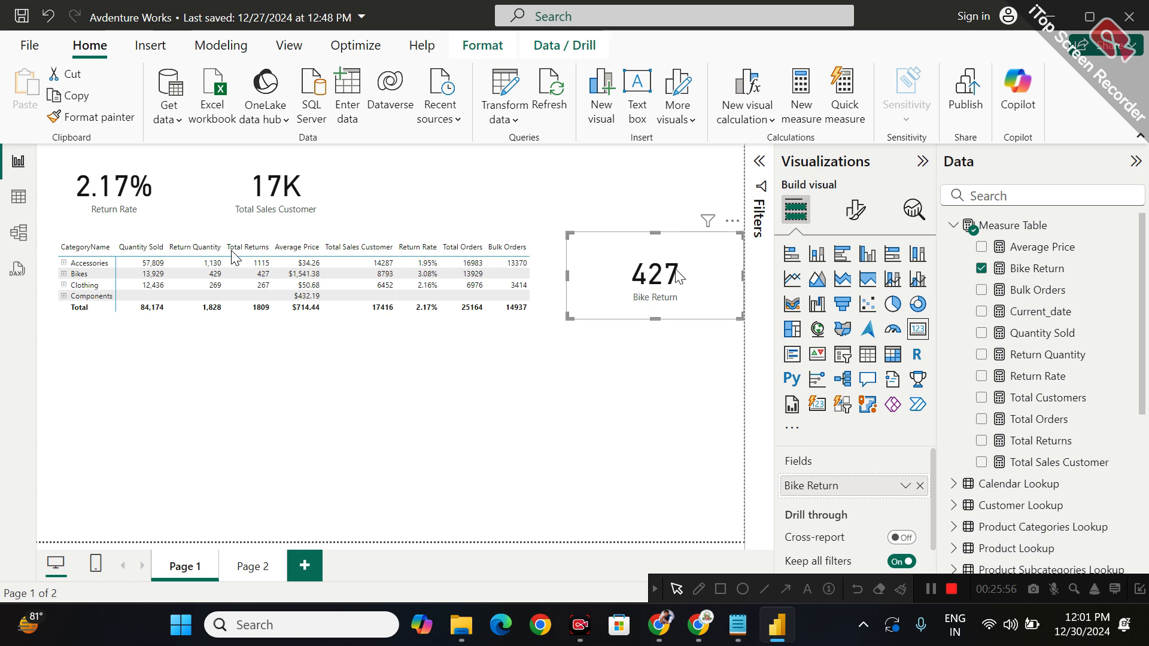
# Switch to the Google Meet call, admit everyone waiting to join, and return to the Power BI report
pyautogui.moveTo(694, 625)
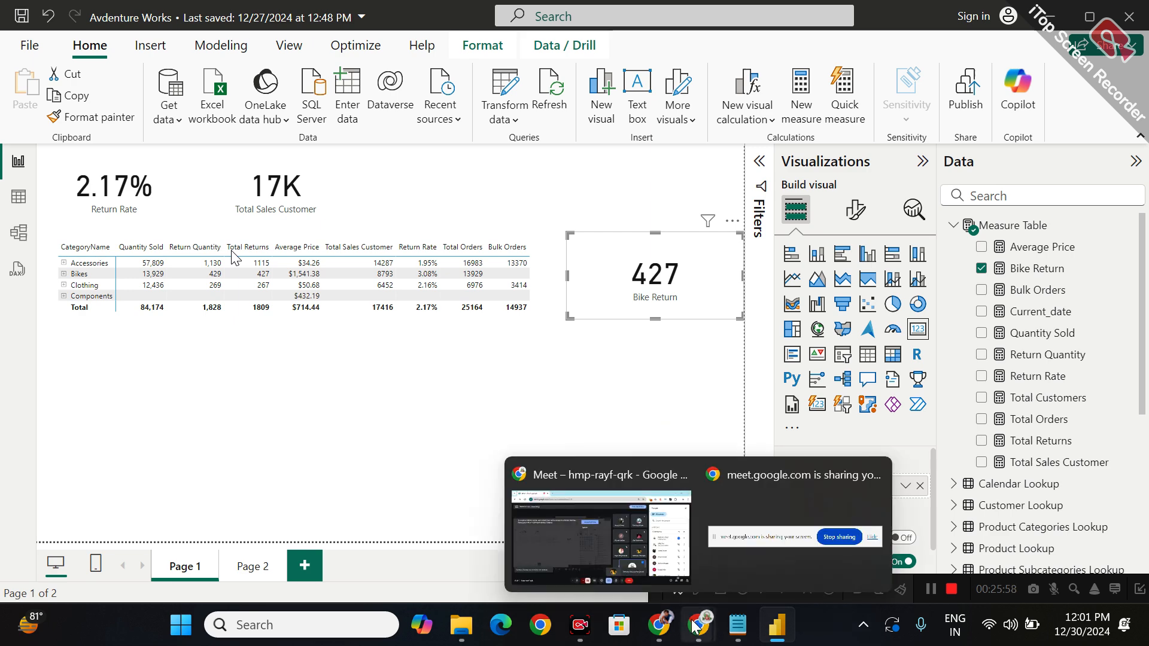
pyautogui.click(601, 537)
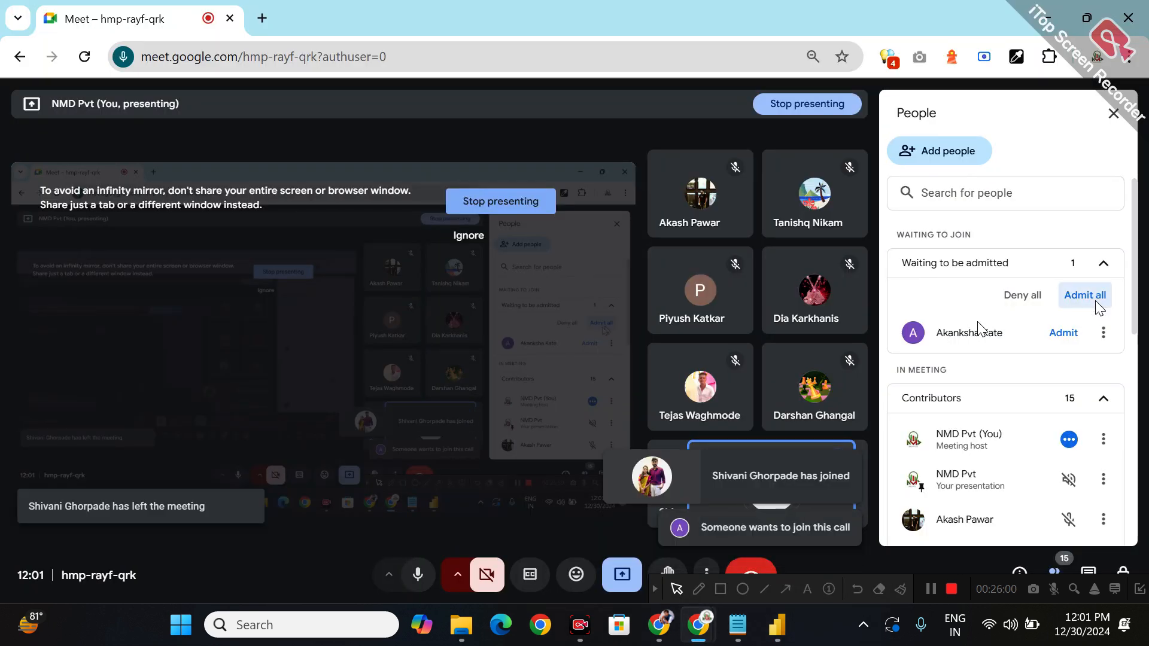
pyautogui.click(1096, 300)
pyautogui.click(644, 377)
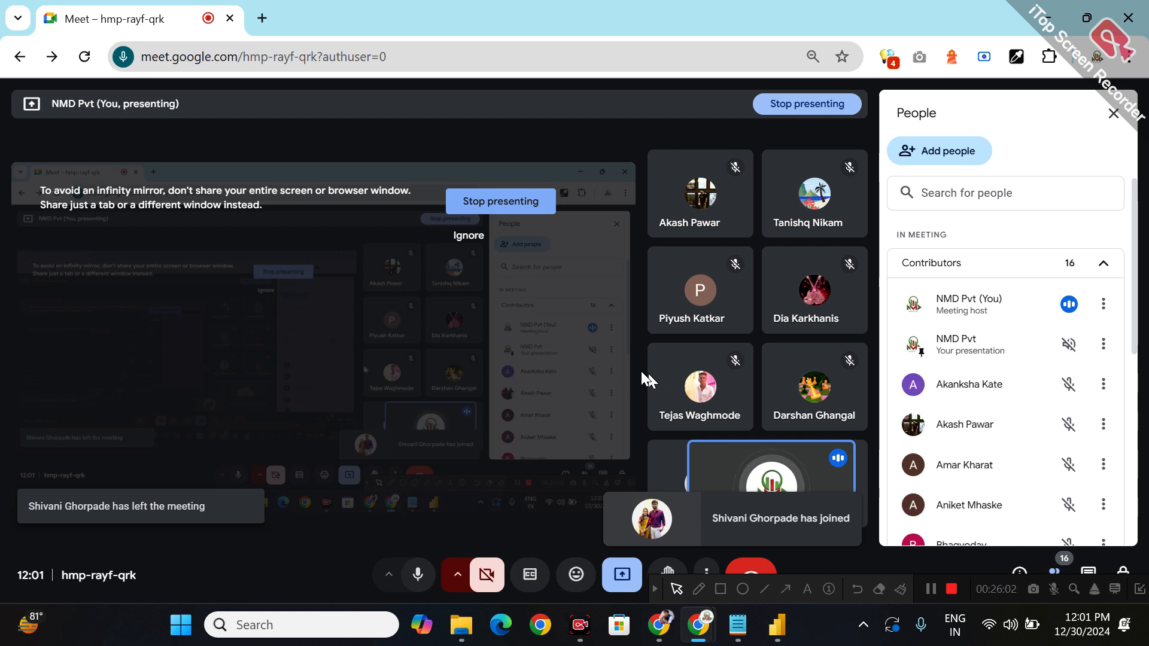
pyautogui.moveTo(765, 627)
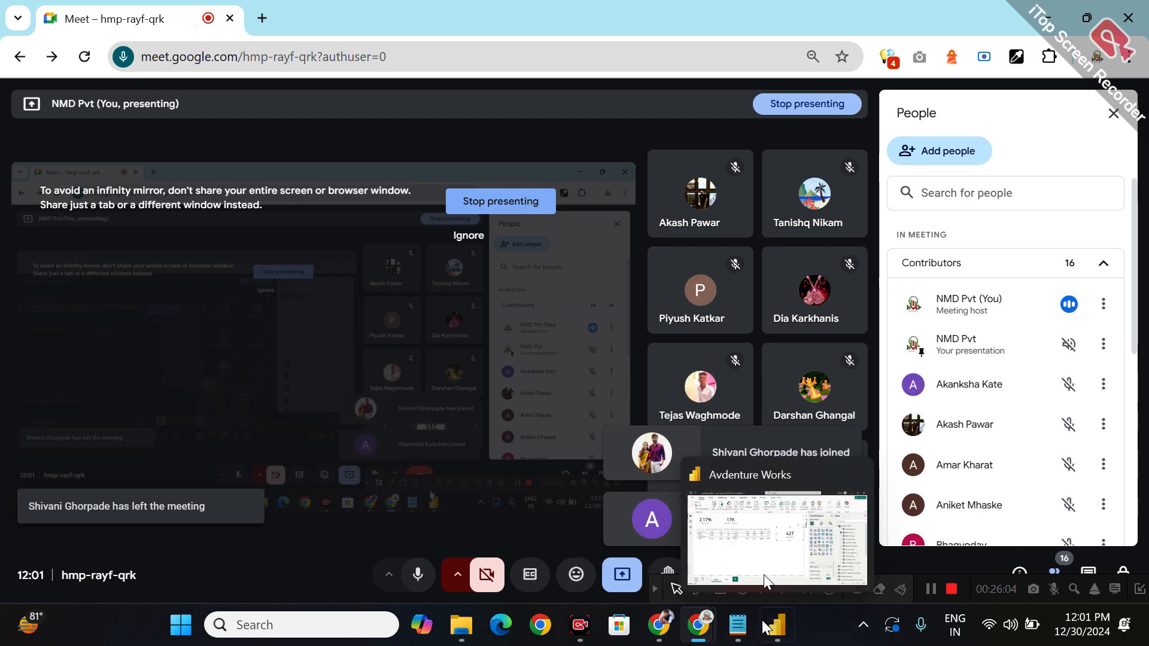
pyautogui.click(763, 579)
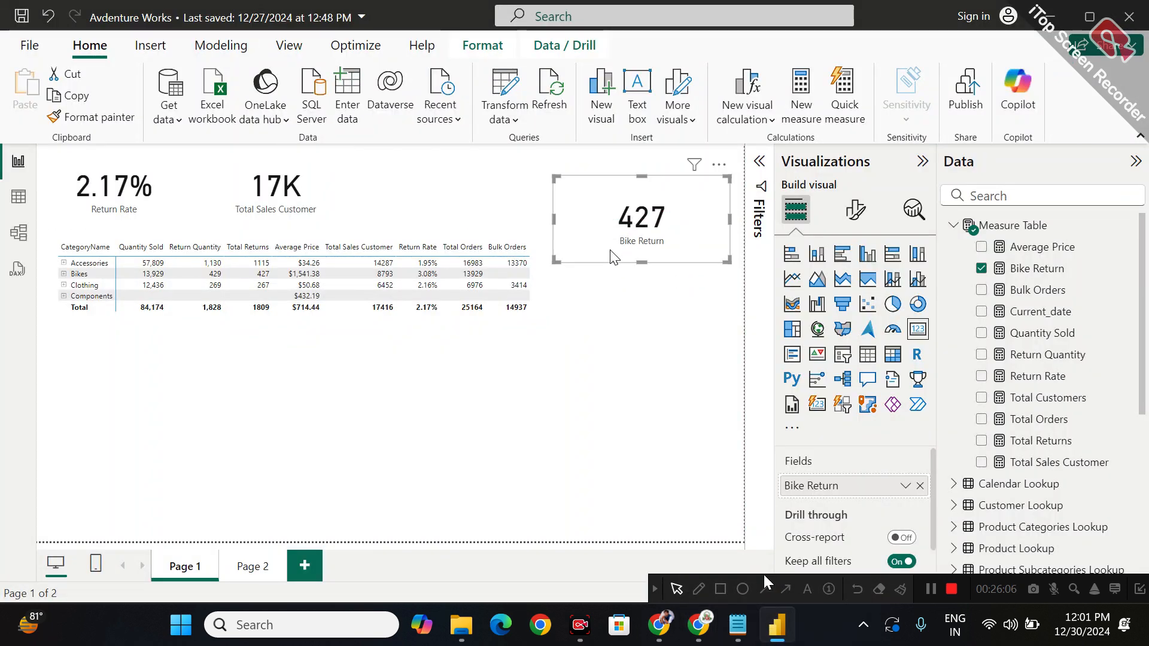
# View the Bike Return and Quantity Sold formulas, and reposition the Bike Return card beside the matrix
pyautogui.click(1028, 268)
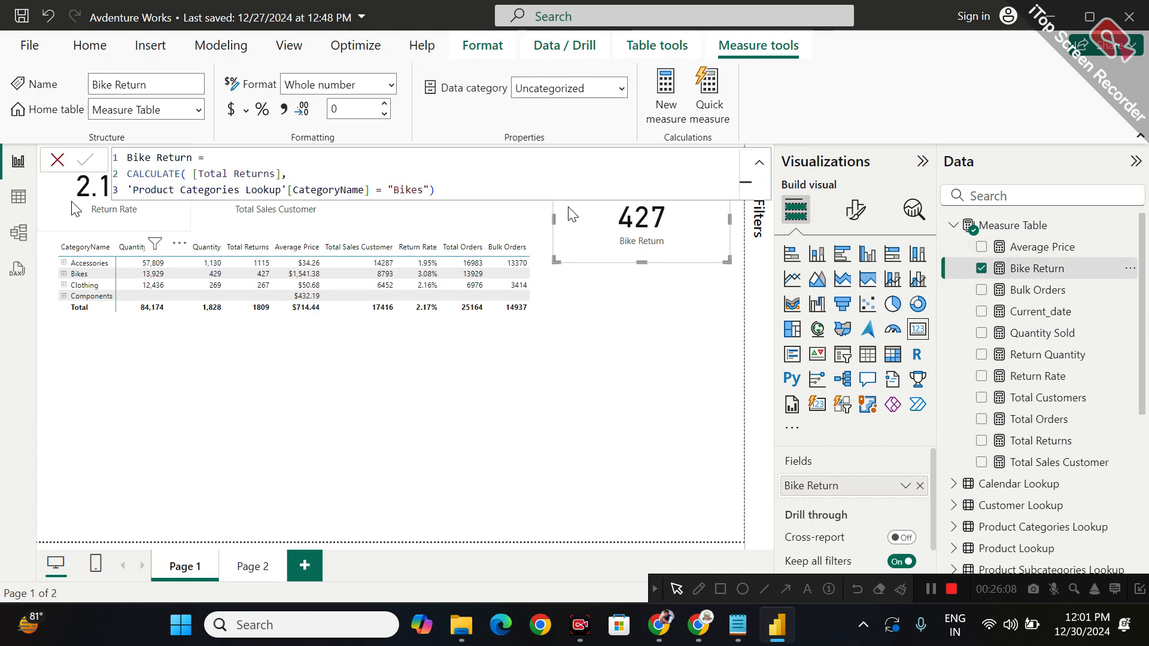
pyautogui.click(443, 187)
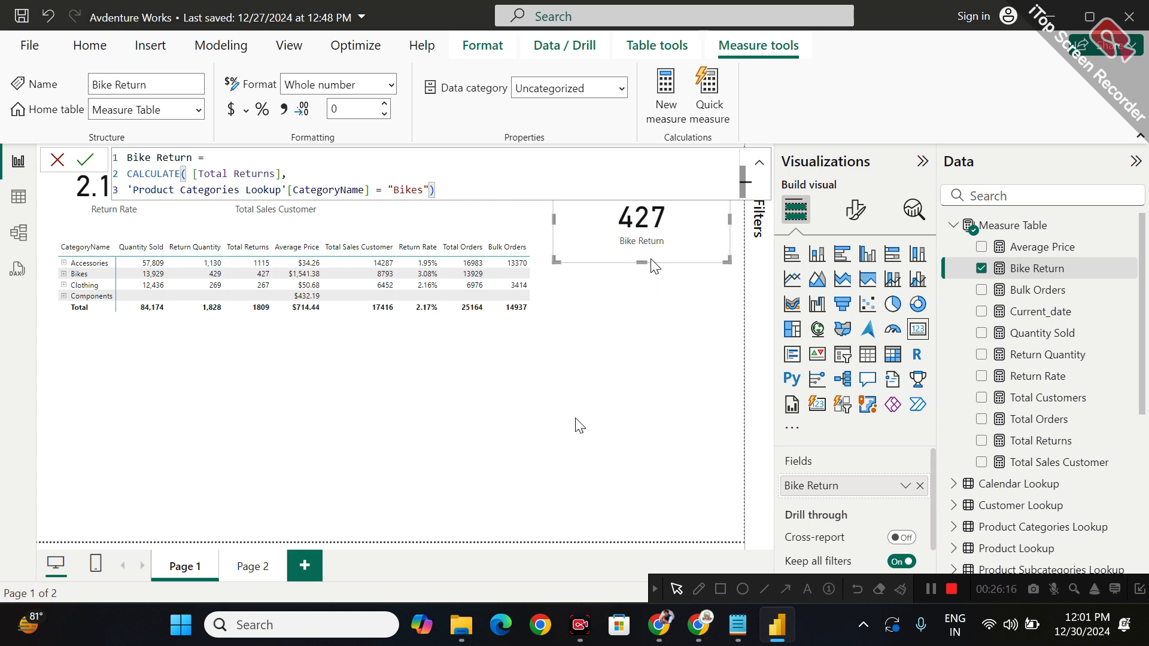
pyautogui.click(1046, 290)
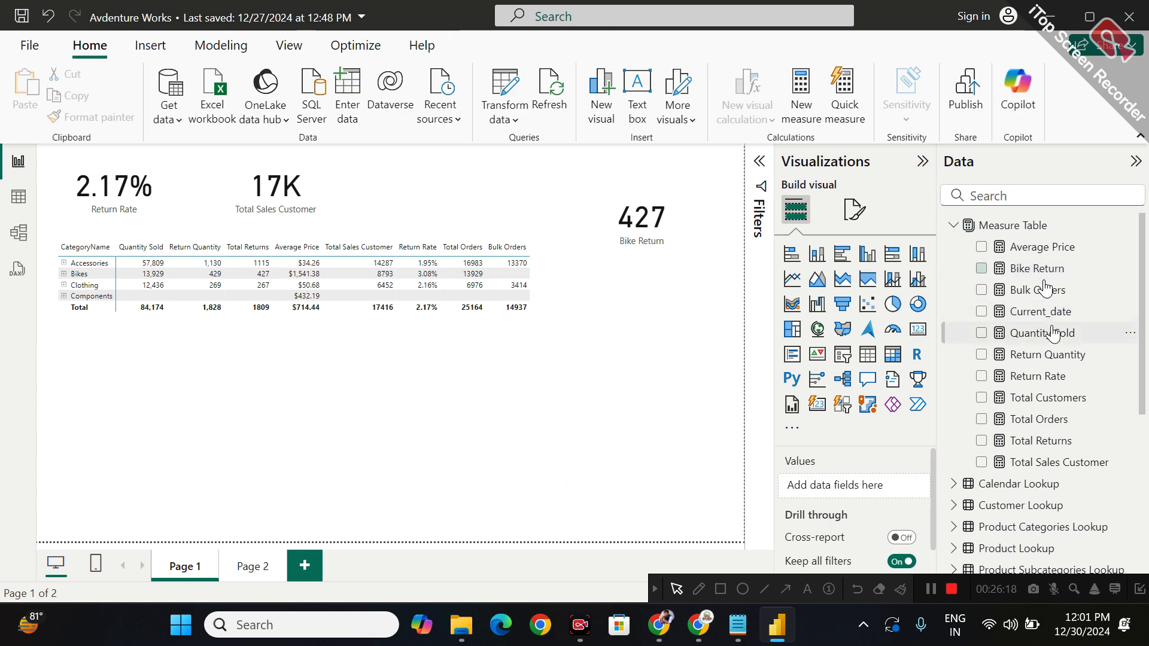
pyautogui.click(1053, 333)
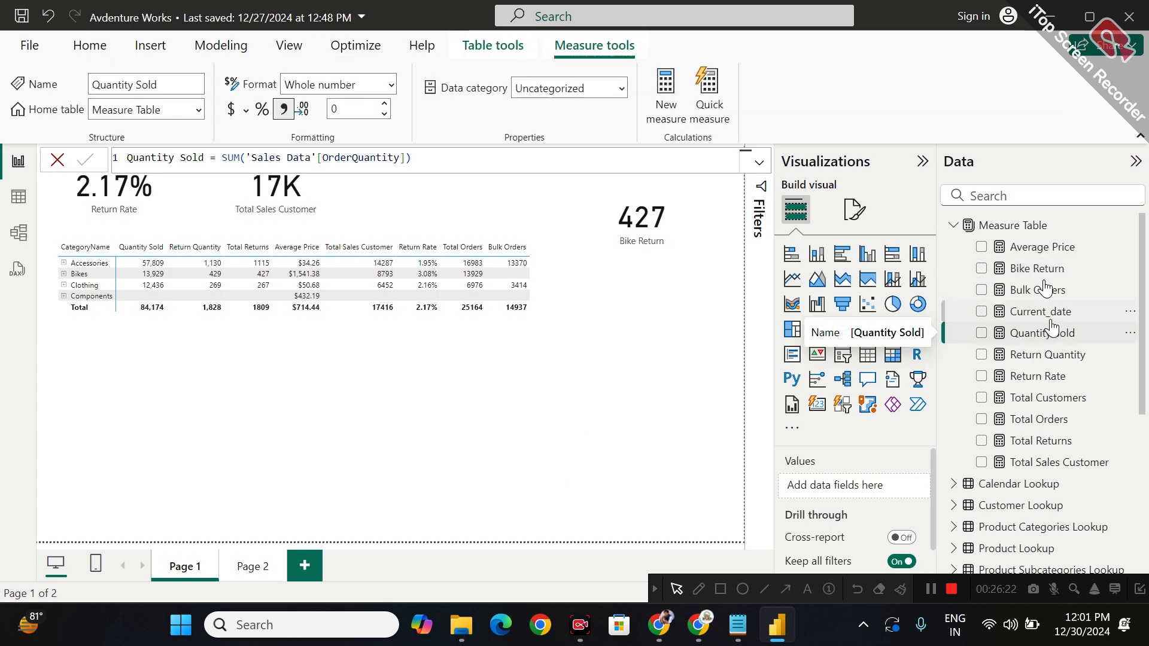
pyautogui.click(668, 245)
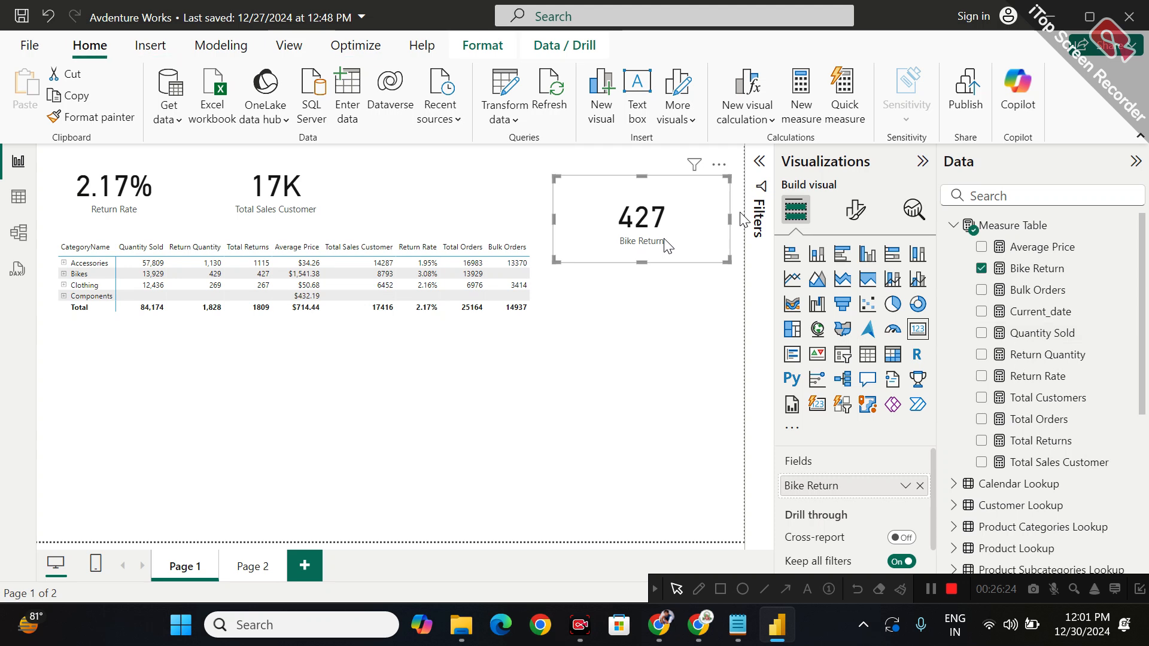
pyautogui.moveTo(668, 245); pyautogui.dragTo(682, 288)
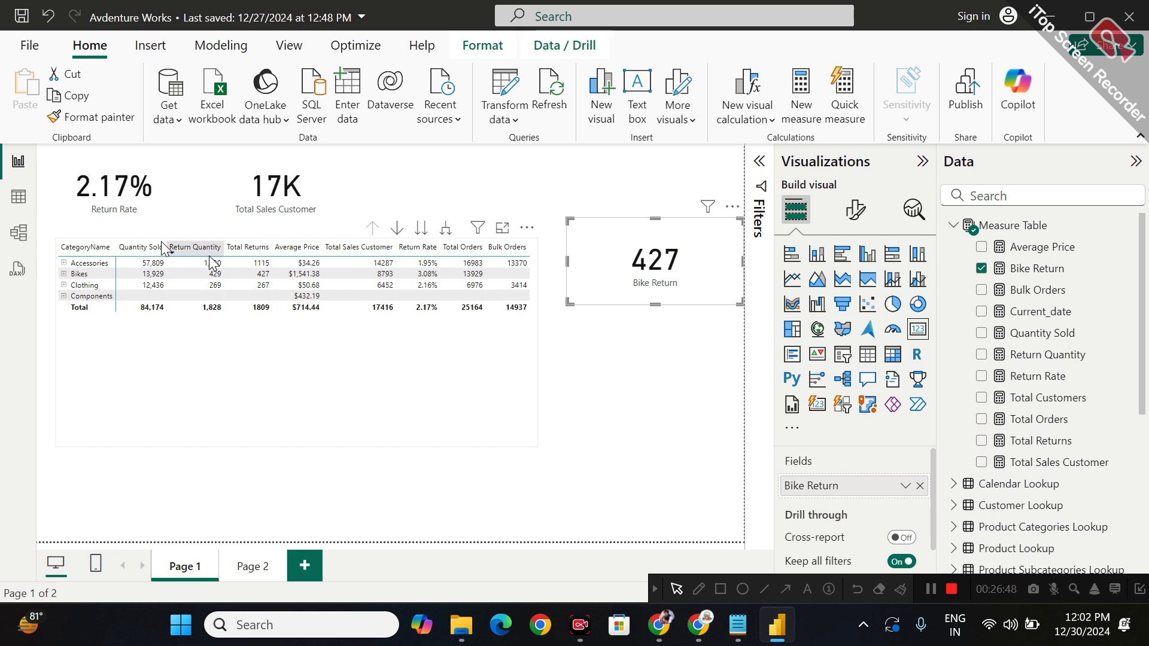
# With the red pen, write 101 with underlined ones below the matrix and draw an arrow down to a circled 2
pyautogui.click(698, 589)
pyautogui.moveTo(420, 381); pyautogui.dragTo(411, 425)
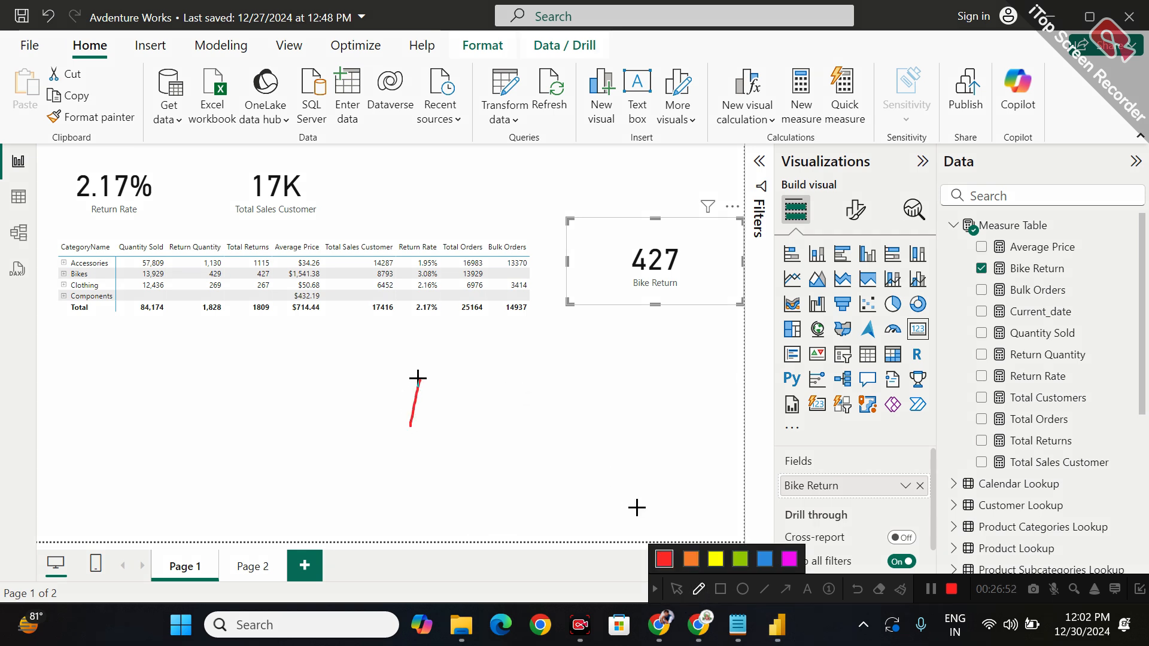
pyautogui.moveTo(418, 379); pyautogui.dragTo(390, 398)
pyautogui.moveTo(389, 437); pyautogui.dragTo(443, 428)
pyautogui.moveTo(467, 390); pyautogui.dragTo(512, 413)
pyautogui.moveTo(513, 369); pyautogui.dragTo(500, 386)
pyautogui.moveTo(496, 424); pyautogui.dragTo(538, 411)
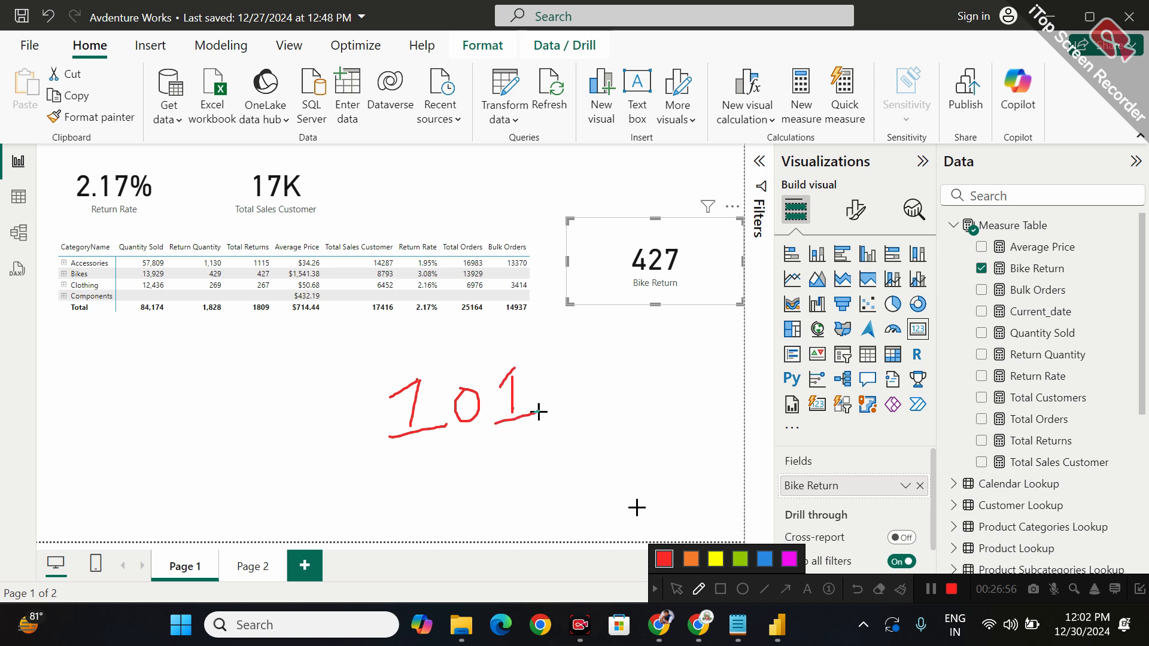
pyautogui.moveTo(443, 446)
pyautogui.mouseDown()
pyautogui.moveTo(444, 511)
pyautogui.moveTo(466, 497)
pyautogui.mouseUp()
pyautogui.moveTo(430, 550); pyautogui.dragTo(473, 578)
pyautogui.moveTo(463, 527)
pyautogui.mouseDown()
pyautogui.moveTo(410, 595)
pyautogui.moveTo(490, 513)
pyautogui.mouseUp()
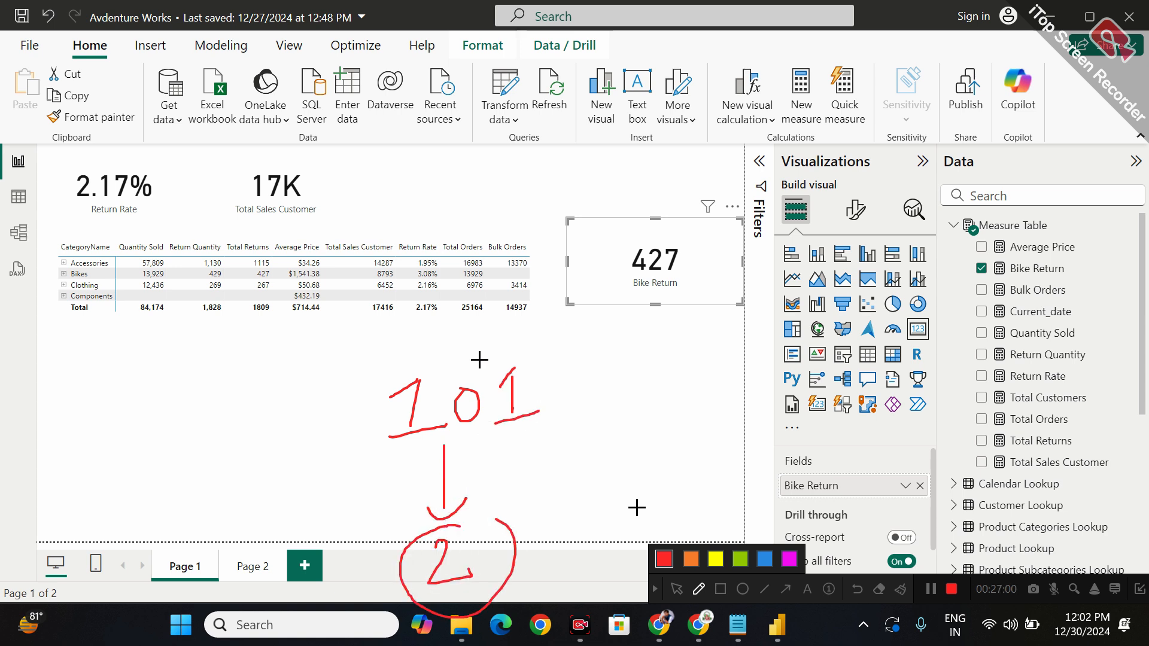
# Draw an arrow up to a circled 2, add a circled 1, mark the Return Quantity and Total Returns headers, and erase all annotations
pyautogui.moveTo(468, 360)
pyautogui.mouseDown()
pyautogui.moveTo(447, 215)
pyautogui.moveTo(473, 207)
pyautogui.mouseUp()
pyautogui.moveTo(426, 143)
pyautogui.mouseDown()
pyautogui.moveTo(421, 195)
pyautogui.moveTo(429, 141)
pyautogui.moveTo(444, 184)
pyautogui.moveTo(479, 174)
pyautogui.mouseUp()
pyautogui.moveTo(353, 251)
pyautogui.mouseDown()
pyautogui.moveTo(352, 296)
pyautogui.moveTo(327, 265)
pyautogui.mouseUp()
pyautogui.moveTo(317, 324); pyautogui.dragTo(405, 308)
pyautogui.moveTo(388, 214)
pyautogui.mouseDown()
pyautogui.moveTo(273, 260)
pyautogui.moveTo(432, 286)
pyautogui.moveTo(367, 183)
pyautogui.mouseUp()
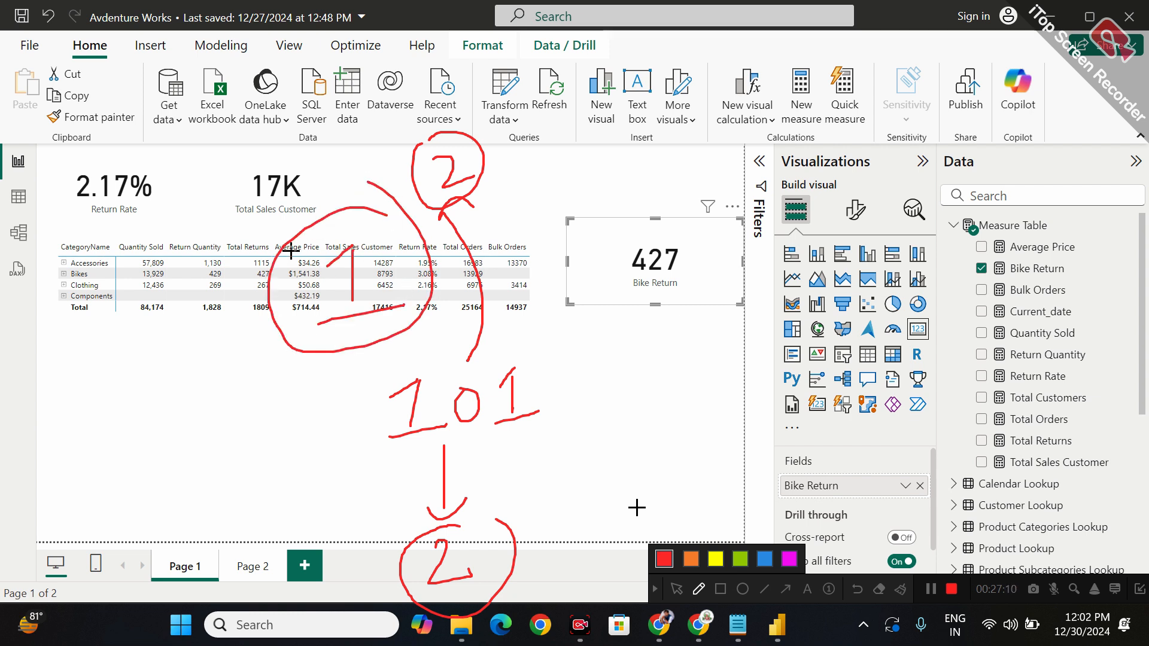
pyautogui.moveTo(272, 243)
pyautogui.mouseDown()
pyautogui.moveTo(223, 257)
pyautogui.moveTo(272, 247)
pyautogui.moveTo(213, 229)
pyautogui.moveTo(152, 252)
pyautogui.moveTo(237, 234)
pyautogui.mouseUp()
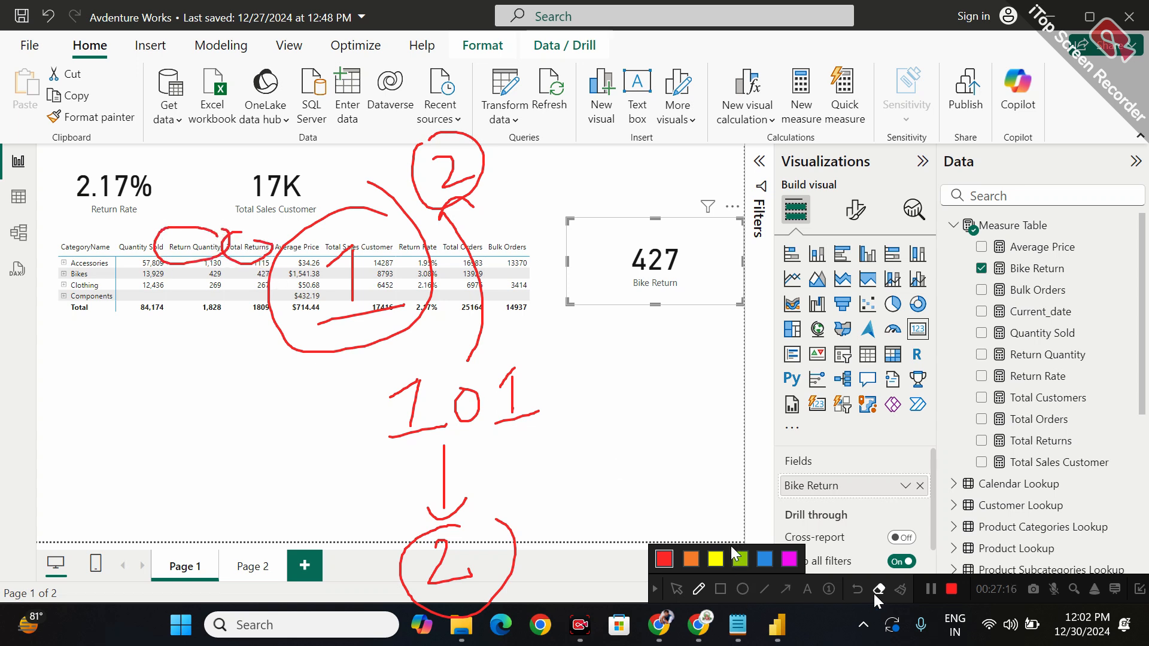
pyautogui.click(897, 590)
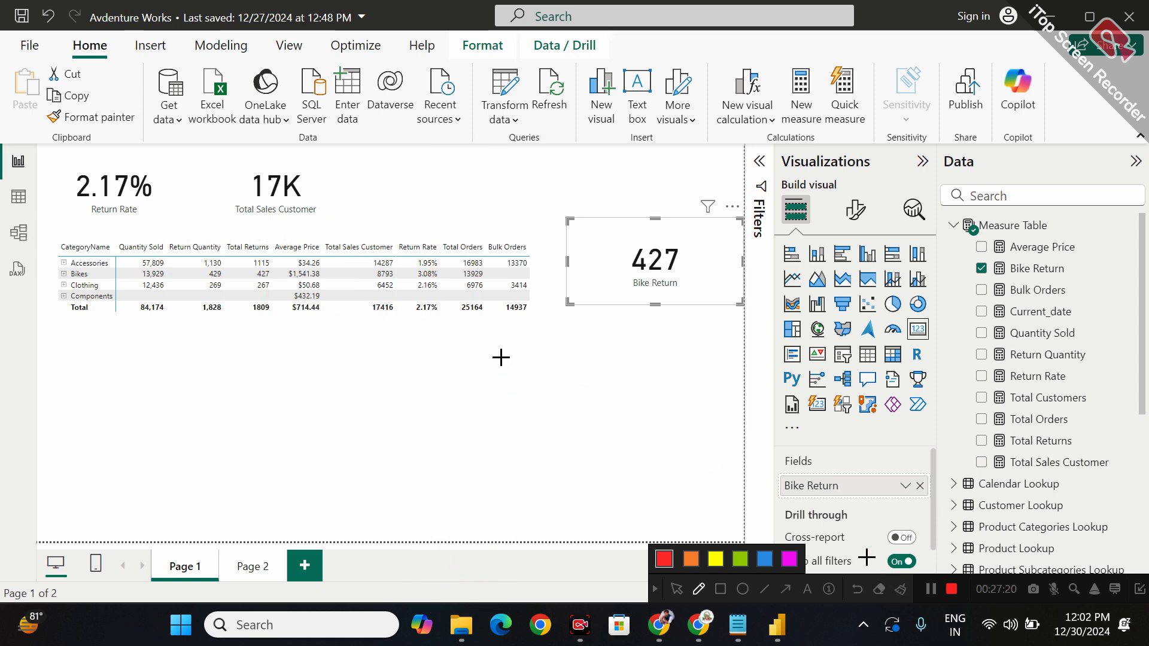
# Draw a red arrow up to Total Orders, write an underlined 1 above the matrix, erase everything and leave the pen
pyautogui.moveTo(510, 444)
pyautogui.mouseDown()
pyautogui.moveTo(482, 237)
pyautogui.moveTo(507, 249)
pyautogui.mouseUp()
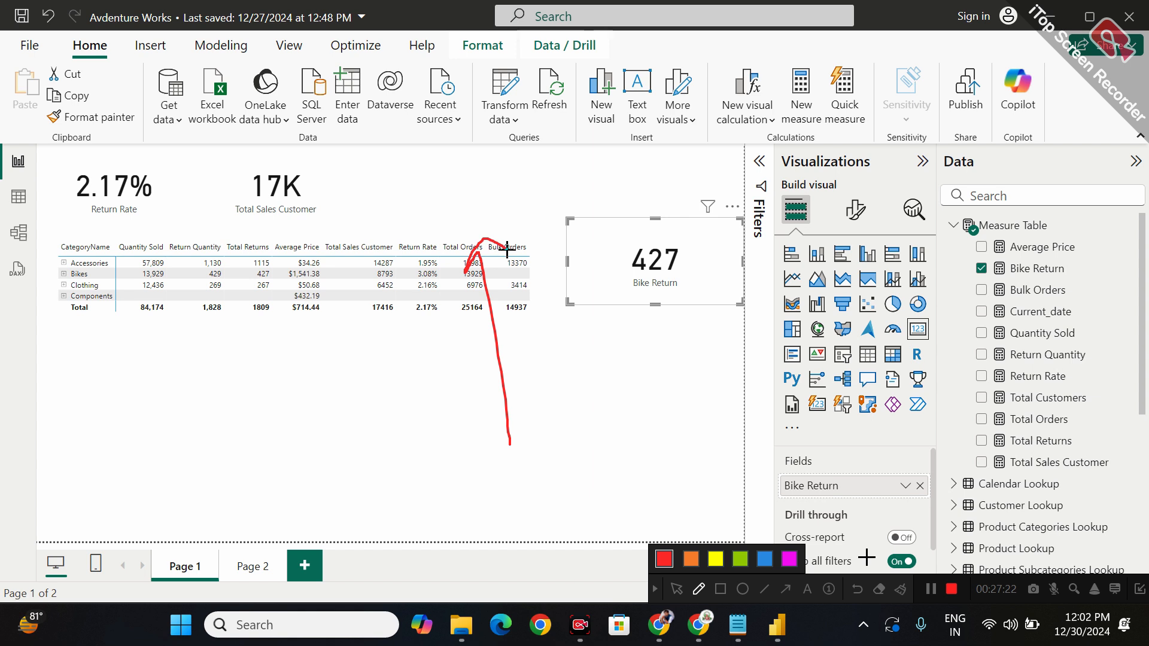
pyautogui.moveTo(417, 174)
pyautogui.mouseDown()
pyautogui.moveTo(417, 206)
pyautogui.moveTo(388, 187)
pyautogui.mouseUp()
pyautogui.moveTo(361, 236); pyautogui.dragTo(415, 226)
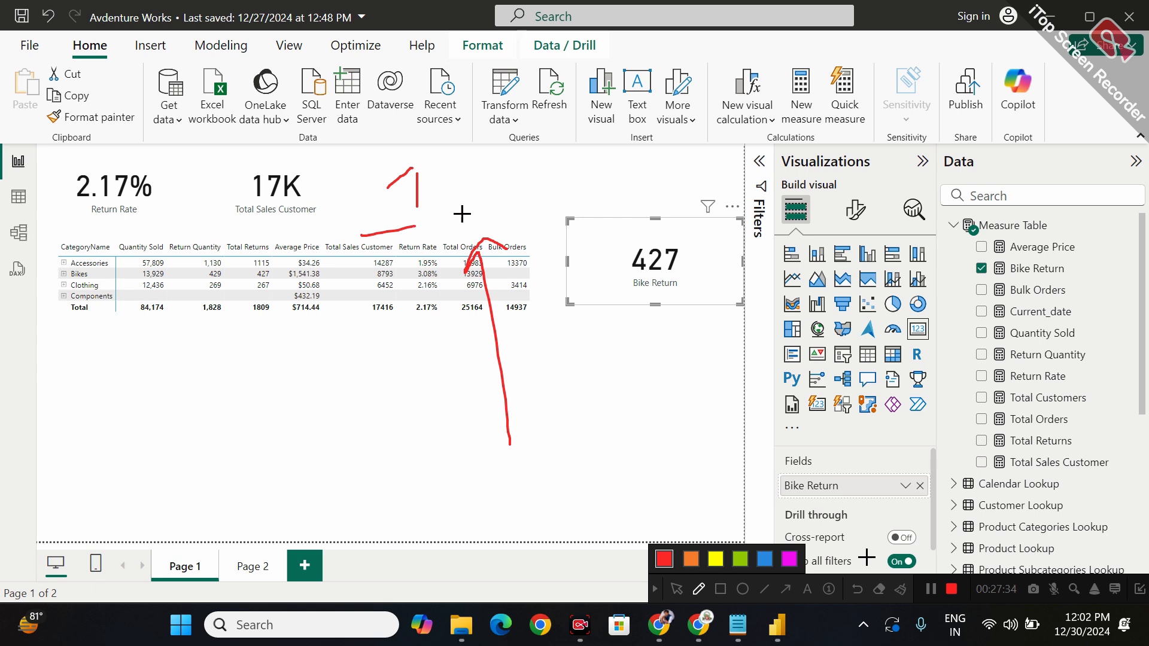
pyautogui.click(900, 589)
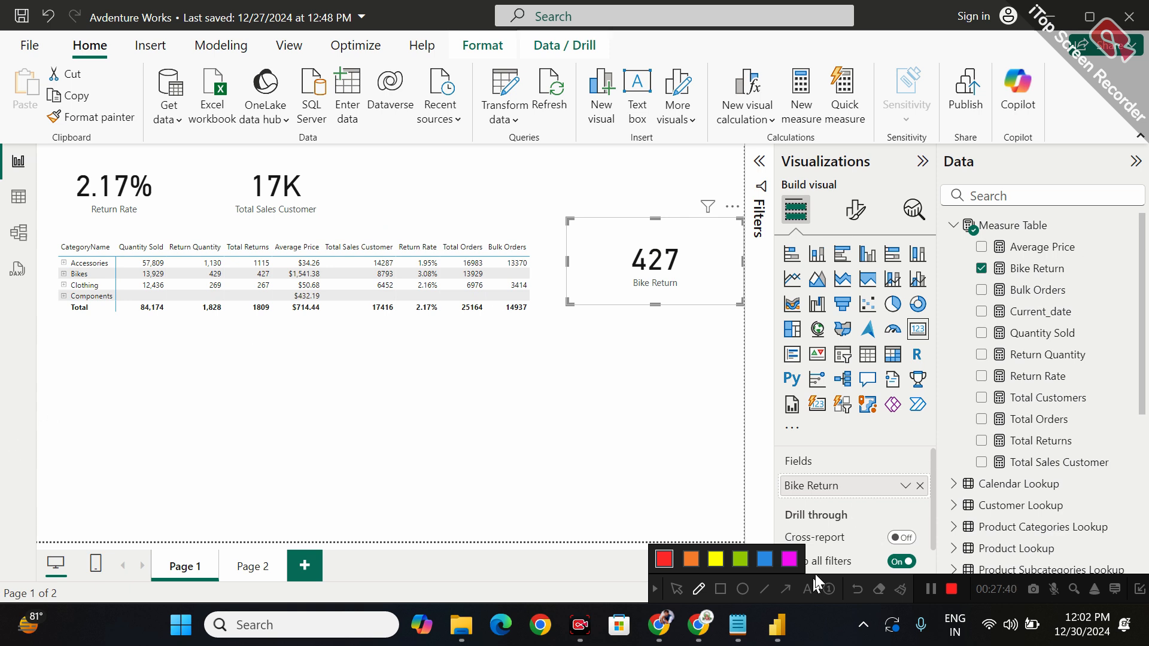
pyautogui.click(676, 589)
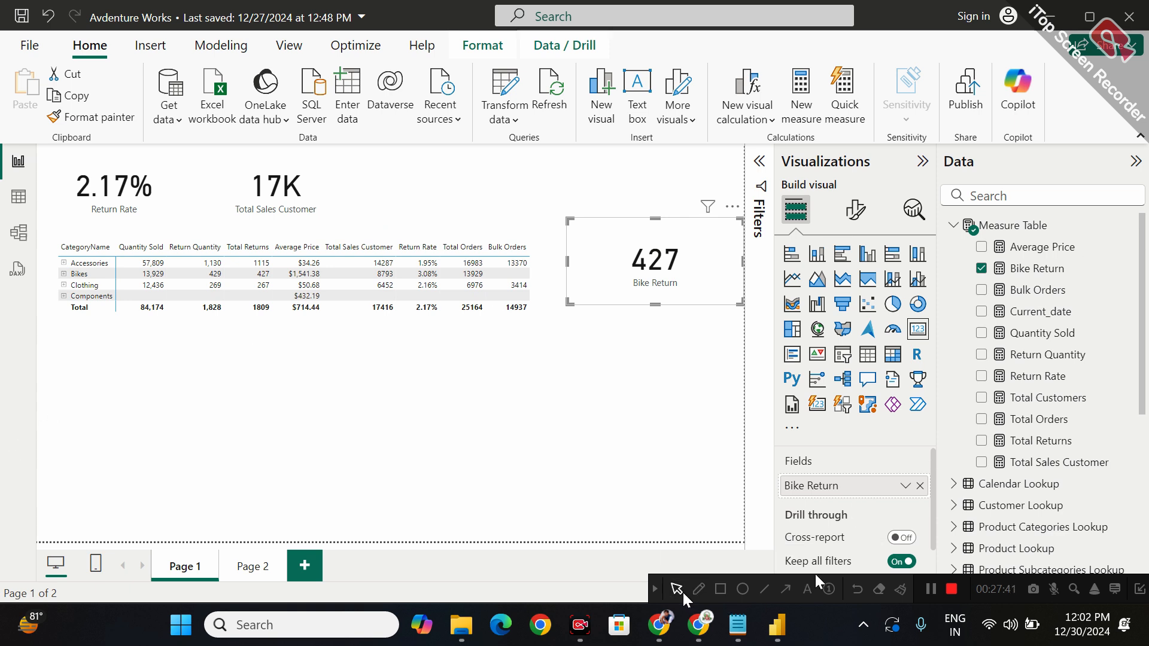
# Create a new measure named Bike Sales in the Measure Table, with its formula starting on a second line
pyautogui.rightClick(1029, 227)
pyautogui.click(996, 256)
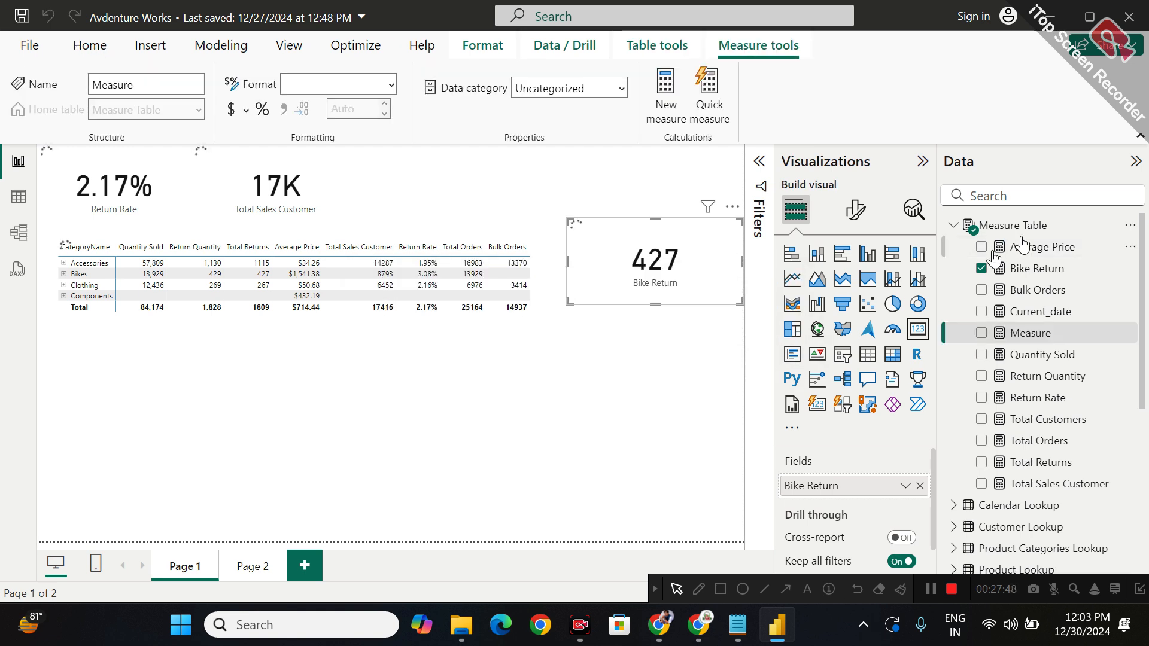
pyautogui.write('B')
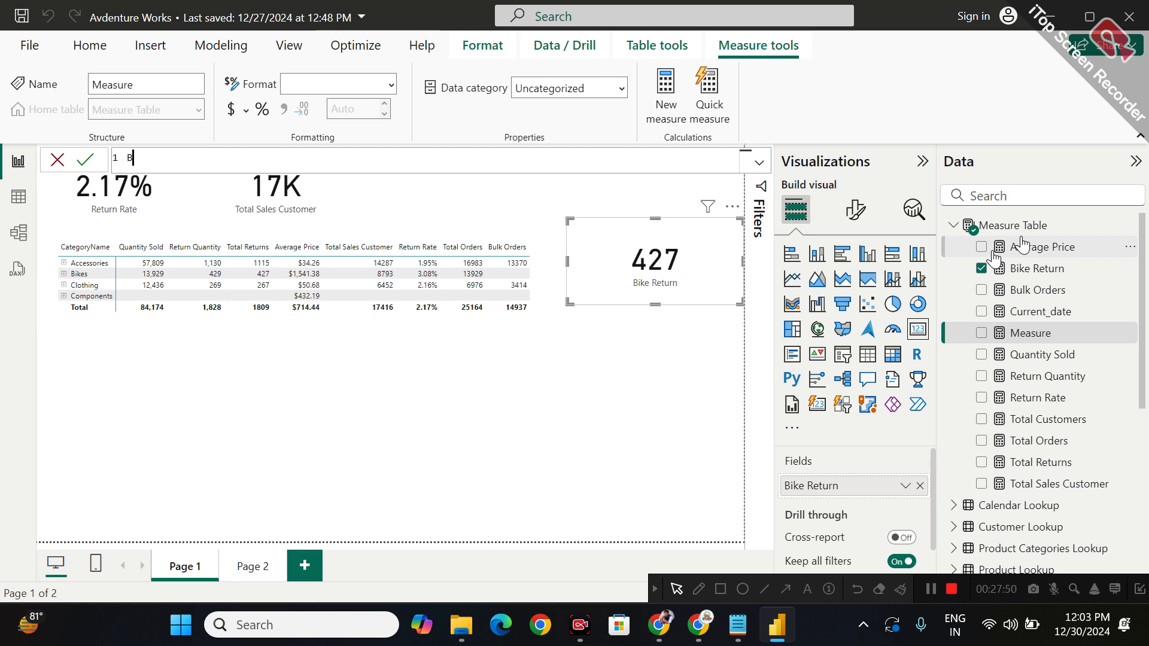
pyautogui.write('ike Sales =')
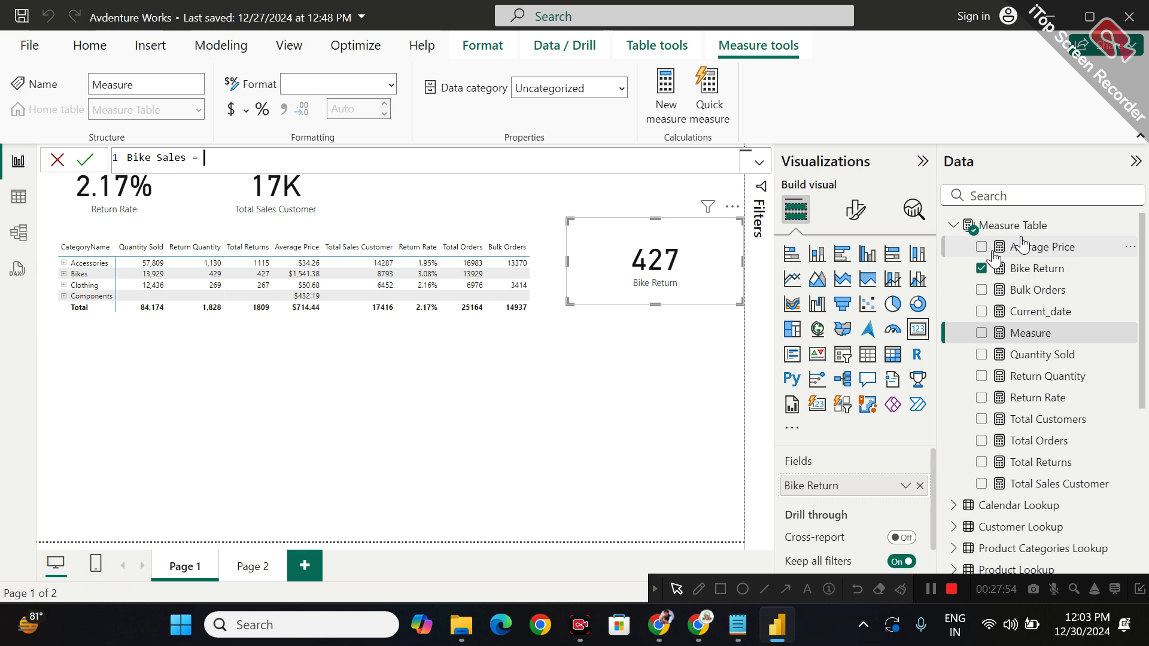
pyautogui.hotkey('shift', 'Return')
# Begin the Bike Sales formula with CALCULATE, using the [Quantity Sold] measure as its expression
pyautogui.write('CAL')
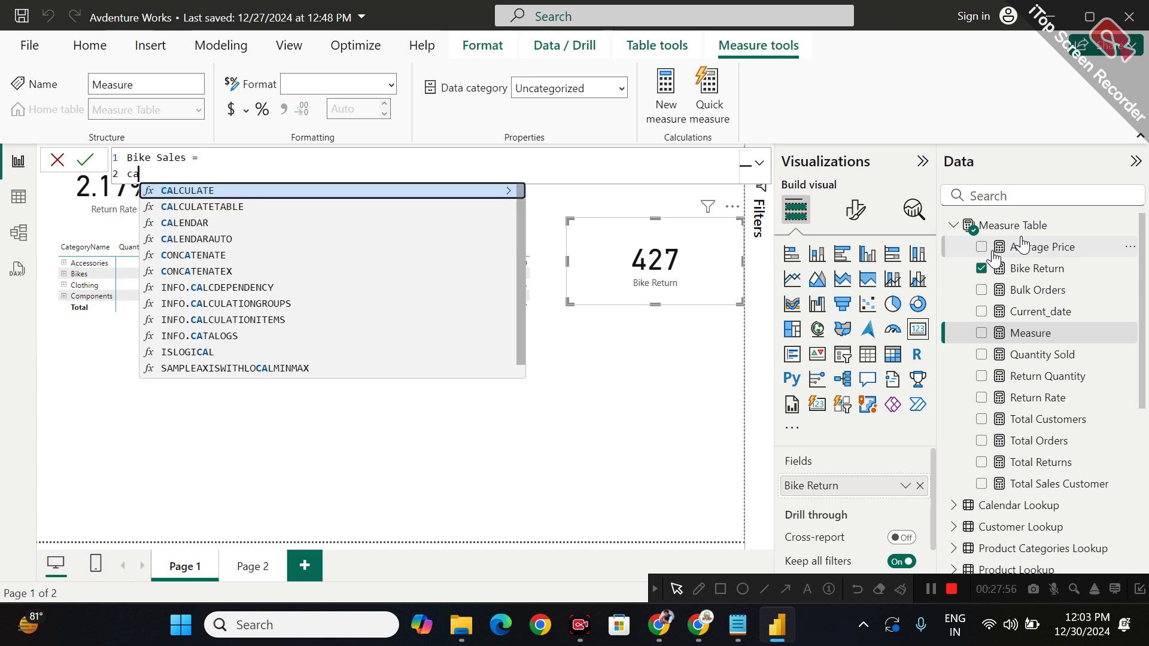
pyautogui.press('Tab')
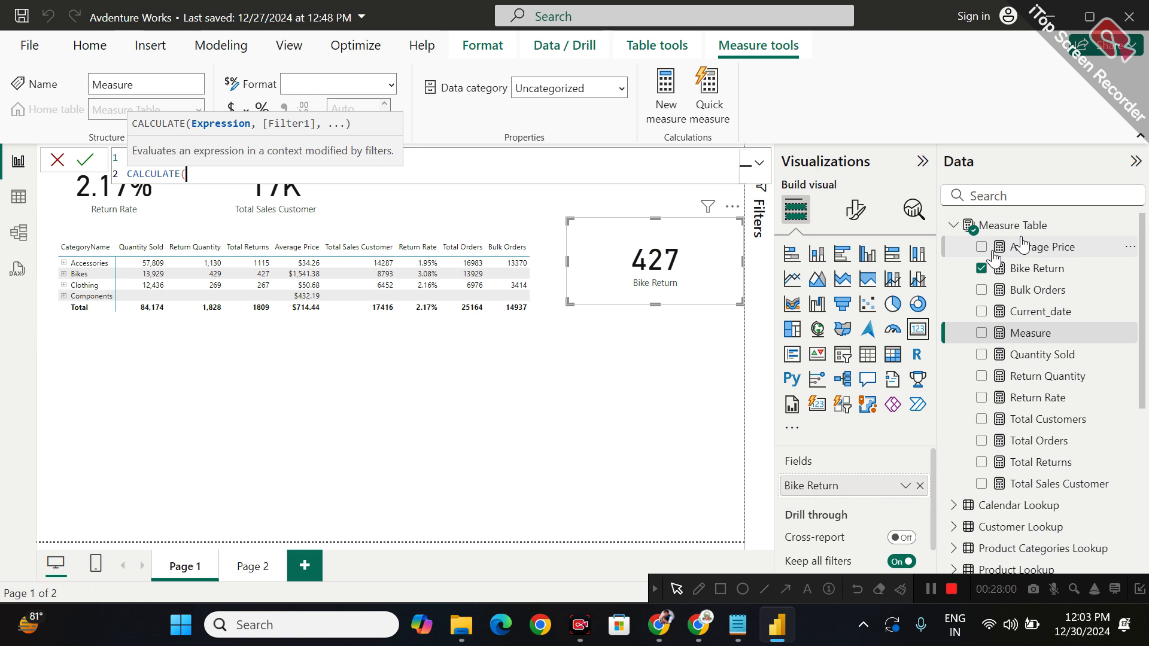
pyautogui.write('[')
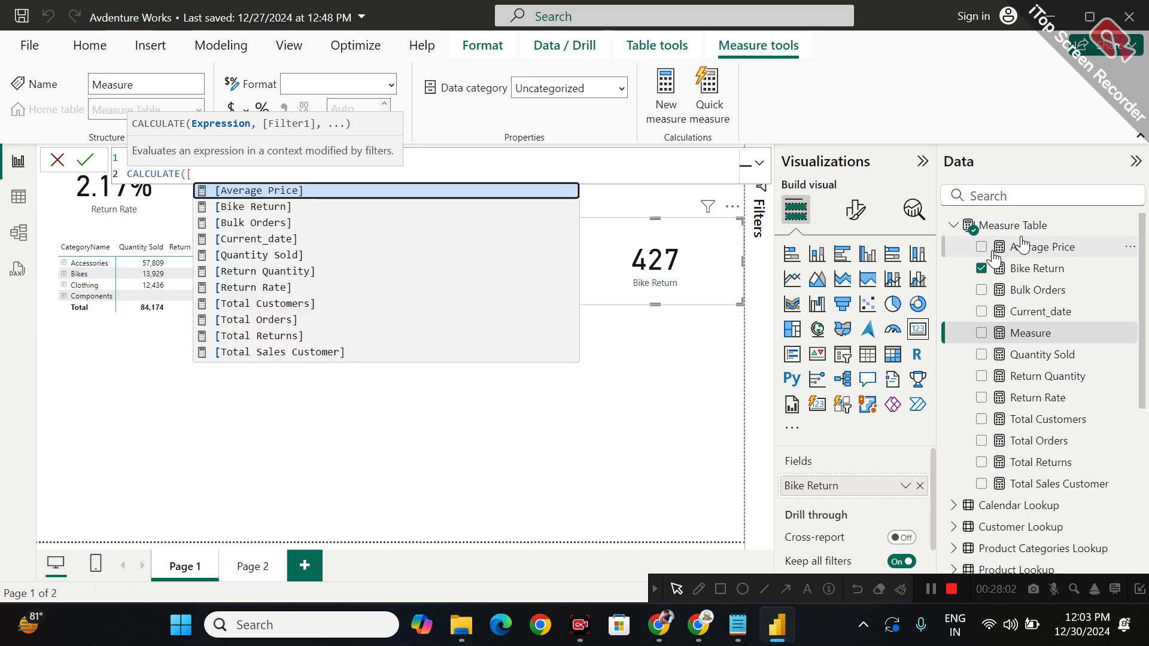
pyautogui.write('quan')
pyautogui.press('Tab')
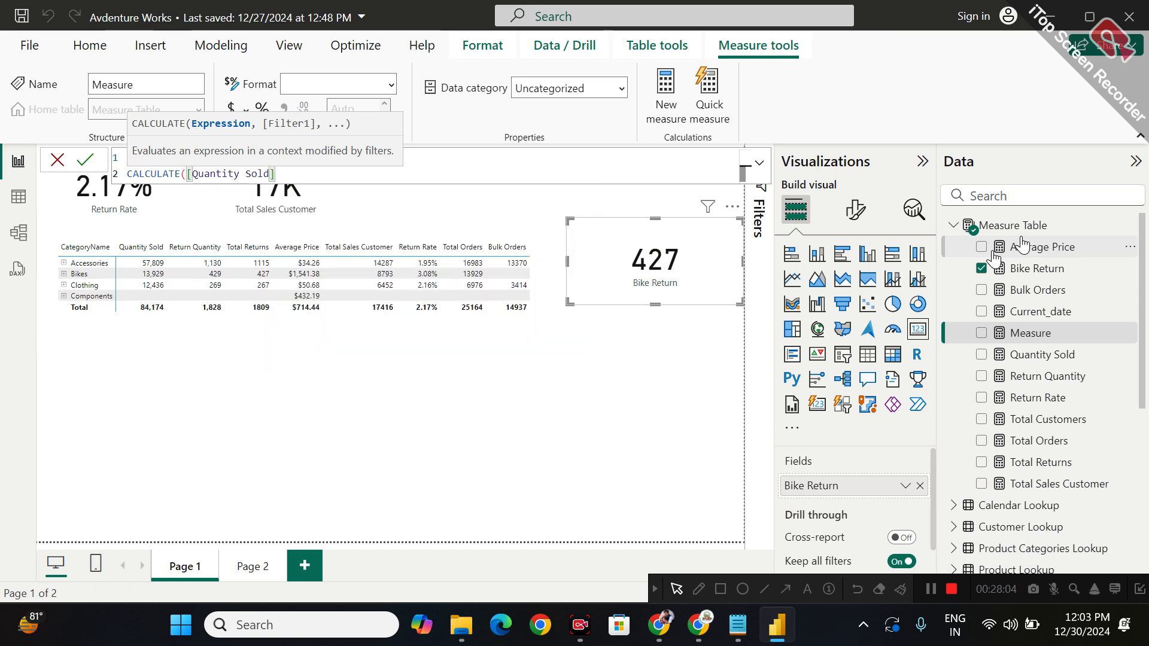
pyautogui.write(',')
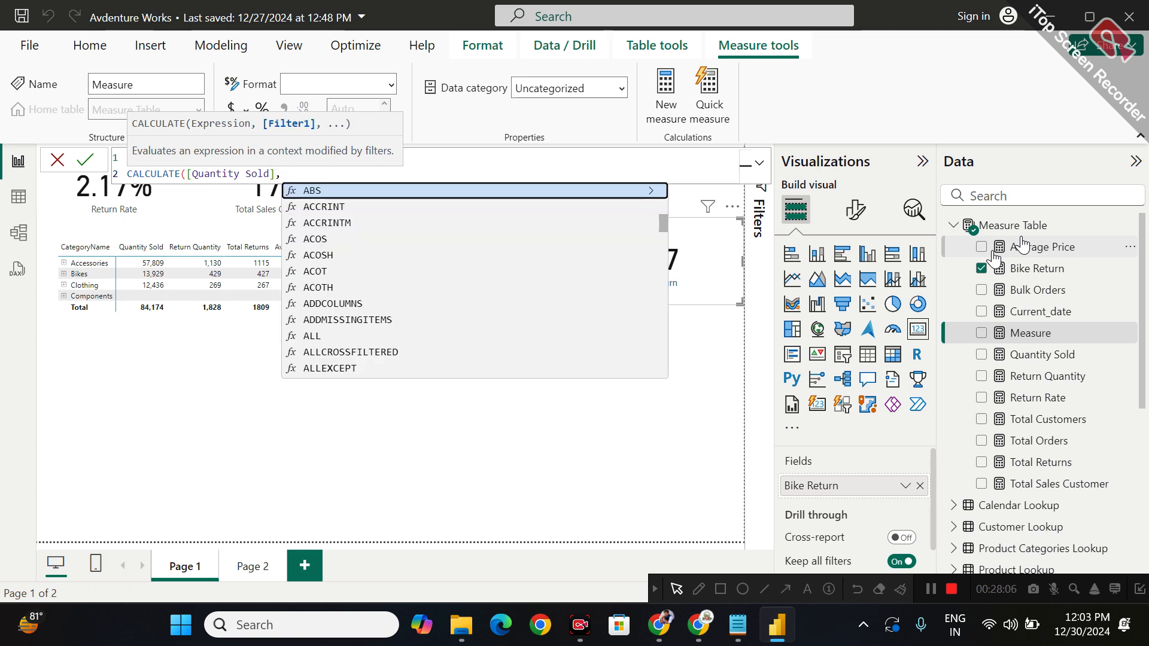
# Complete the Bike Sales measure by filtering Quantity Sold to 'Product Categories Lookup'[CategoryName] = "Bikes" and commit the formula
pyautogui.hotkey('shift', 'Return')
pyautogui.write('catego')
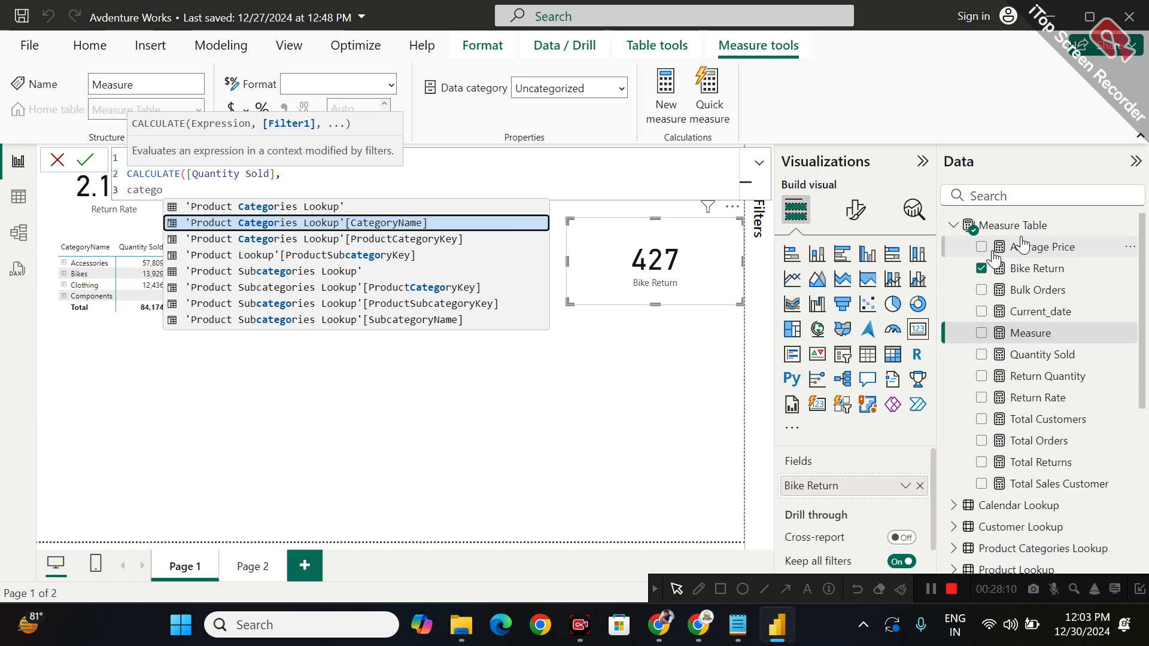
pyautogui.press('Tab')
pyautogui.write('= ')
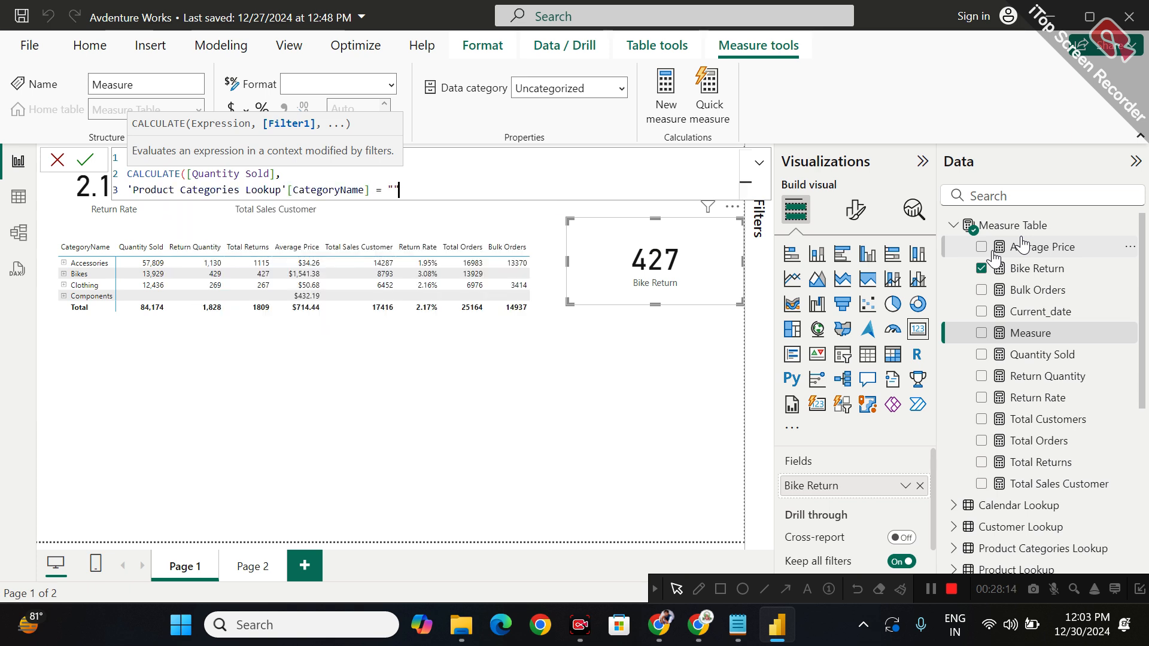
pyautogui.write('"Bikes")')
pyautogui.press('Return')
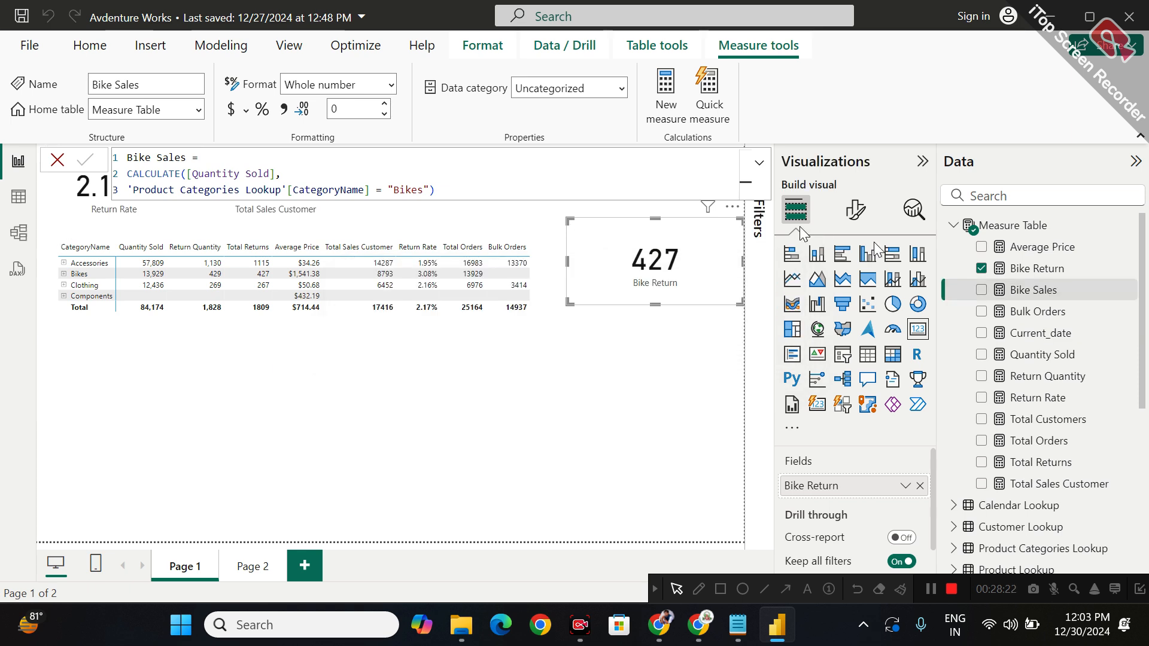
# Replace Bike Return with Bike Sales in the selected card, and move the card to the lower part of the page
pyautogui.click(919, 485)
pyautogui.moveTo(1019, 286); pyautogui.dragTo(884, 483)
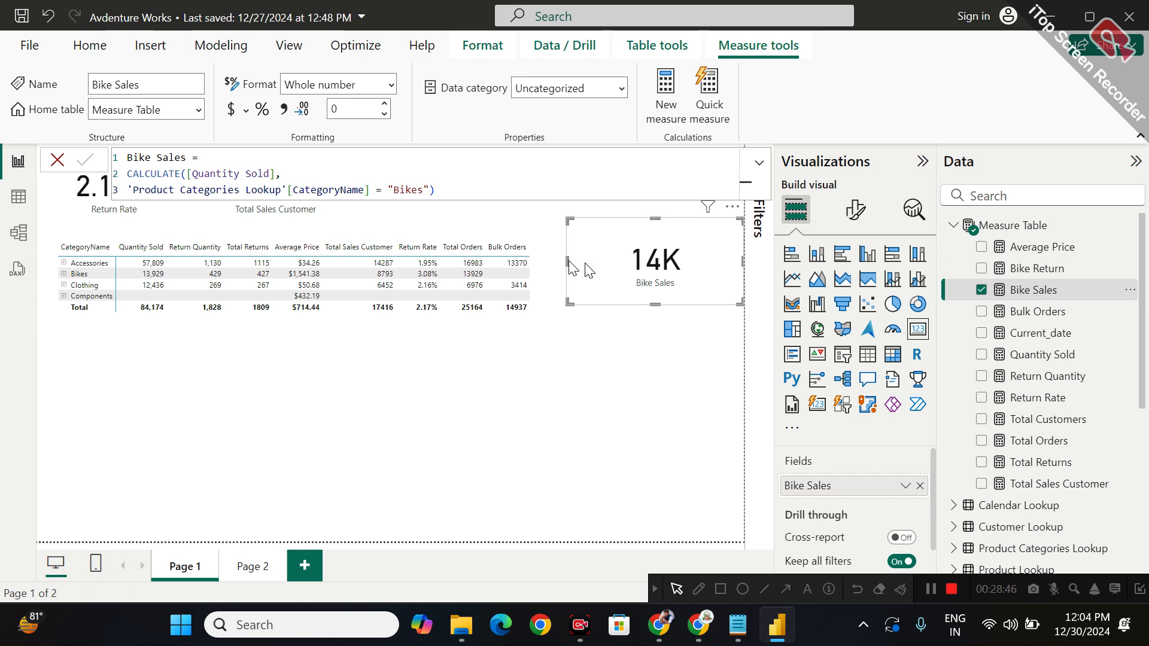
pyautogui.moveTo(568, 261); pyautogui.dragTo(588, 439)
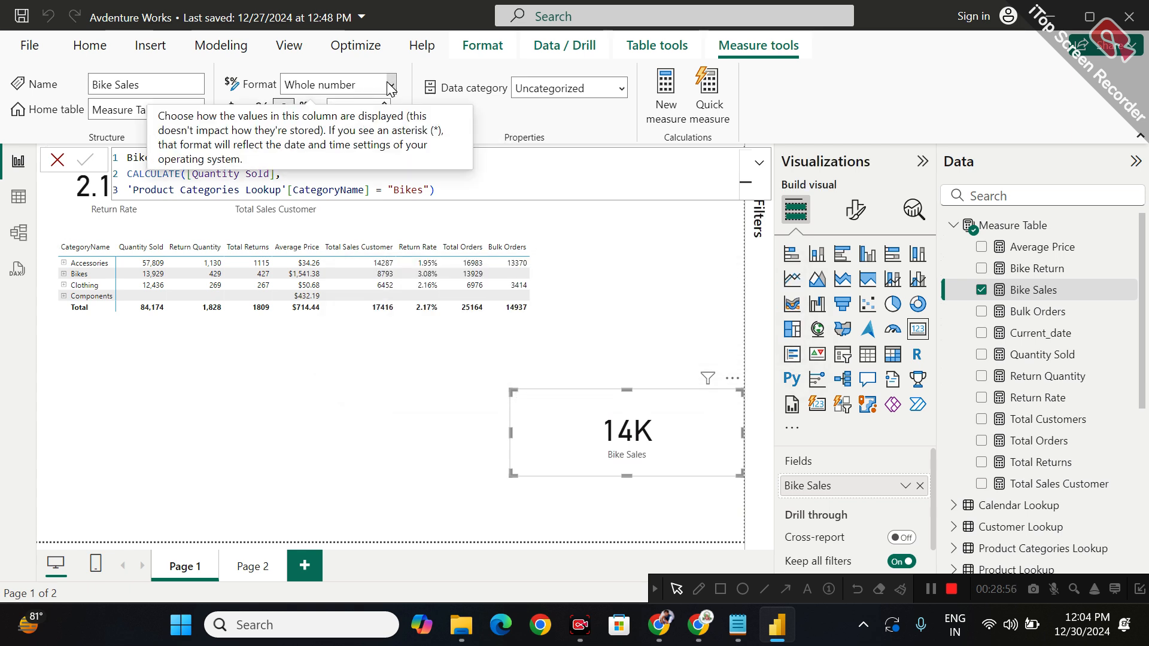
# Try the General, Currency and Decimal number formats on the Bike Sales measure
pyautogui.click(364, 89)
pyautogui.click(343, 109)
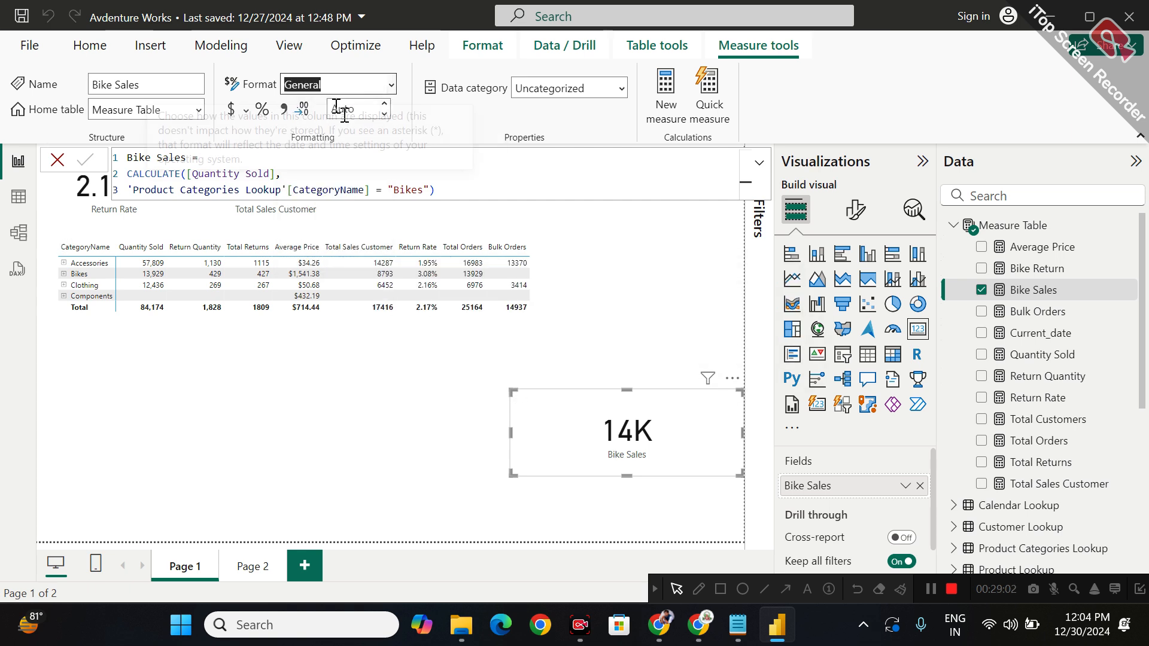
pyautogui.click(390, 85)
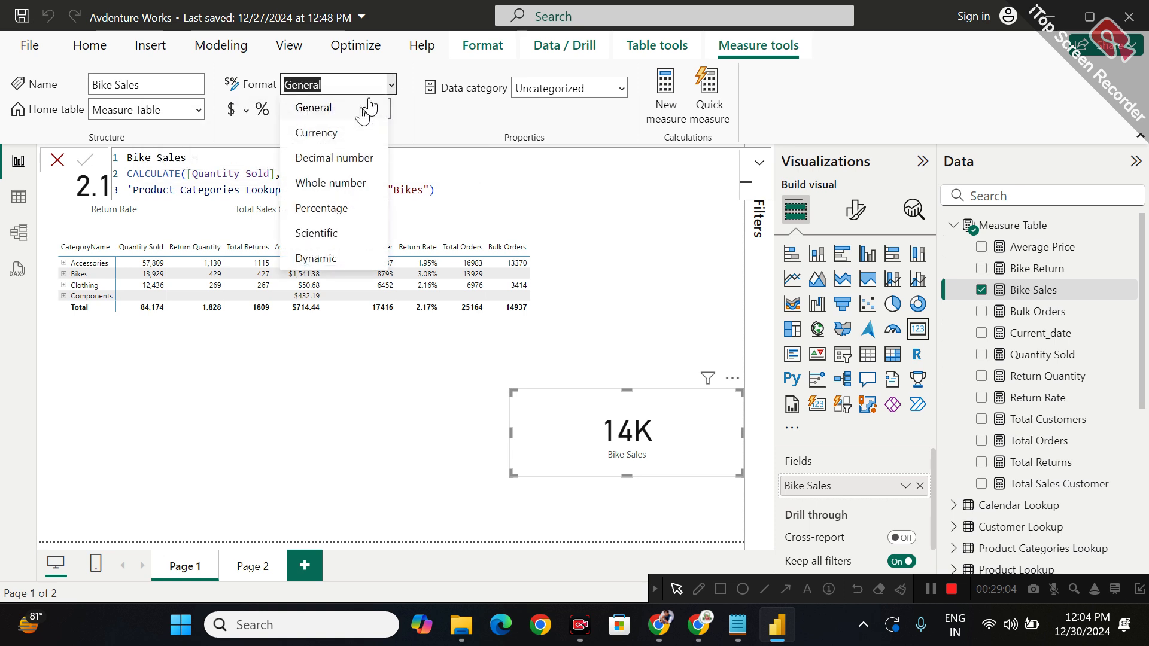
pyautogui.click(336, 132)
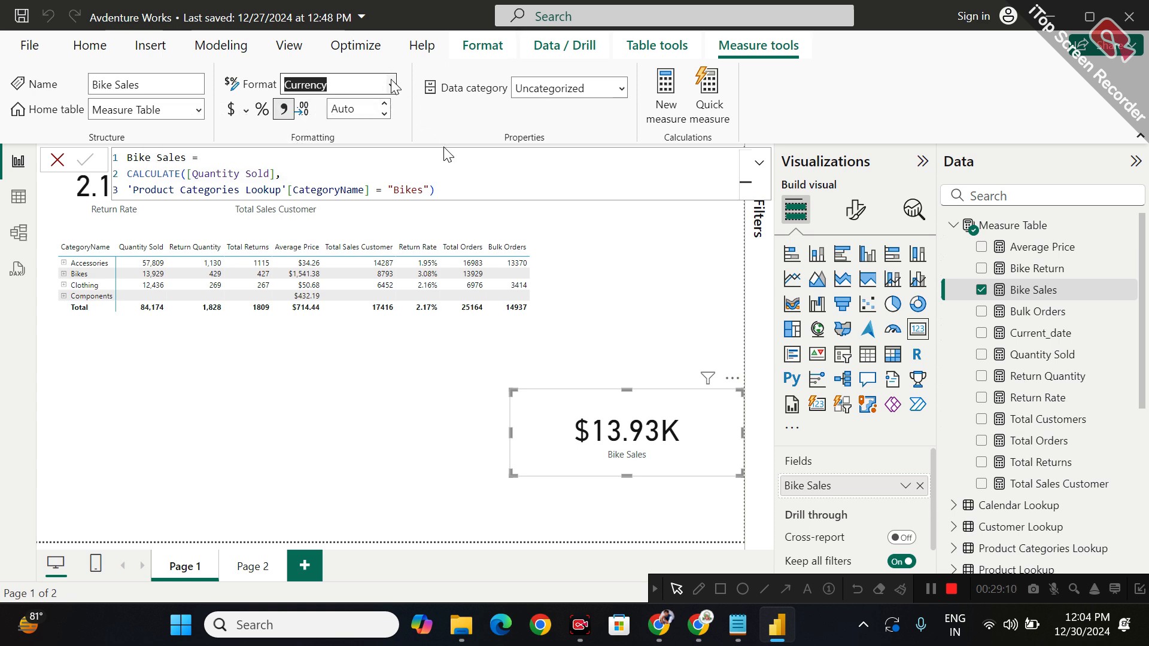
pyautogui.click(391, 84)
pyautogui.click(330, 136)
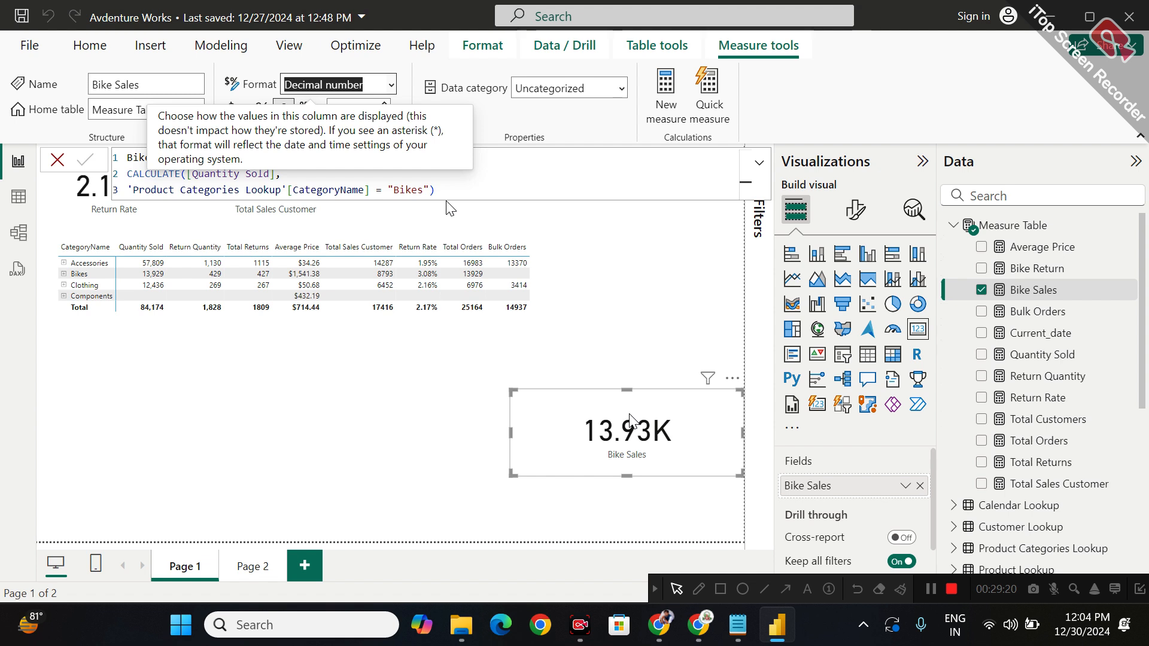
# Set the Bike Sales measure to 0 decimal places and the Whole number format
pyautogui.click(348, 110)
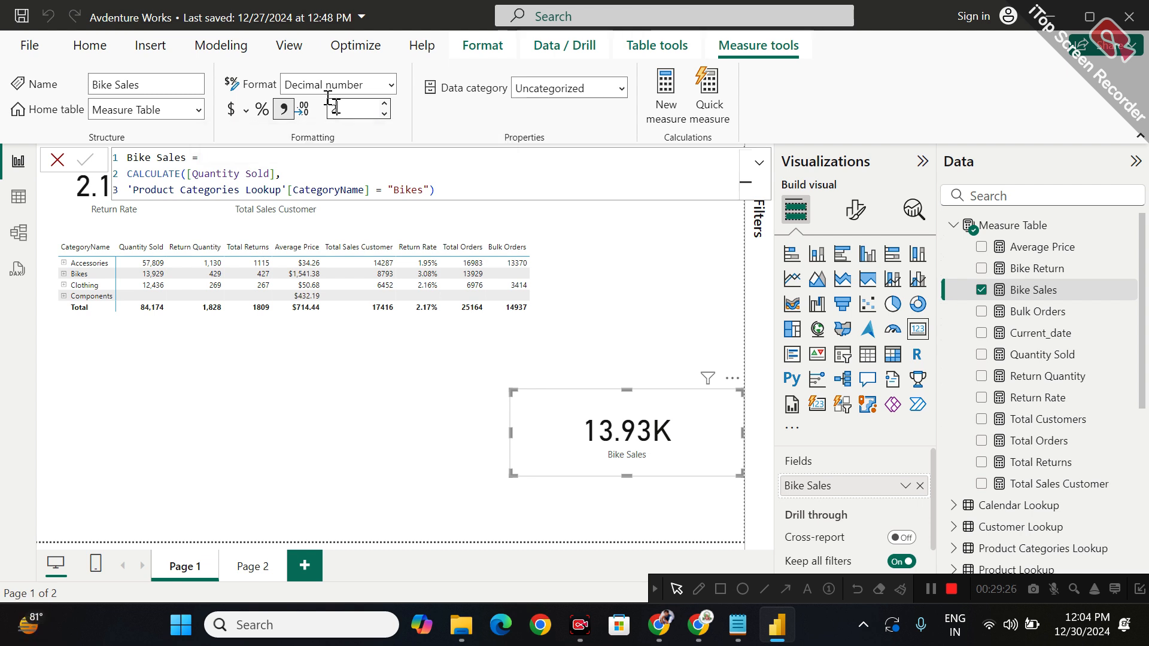
pyautogui.write('0')
pyautogui.press('Return')
pyautogui.click(390, 84)
pyautogui.click(302, 179)
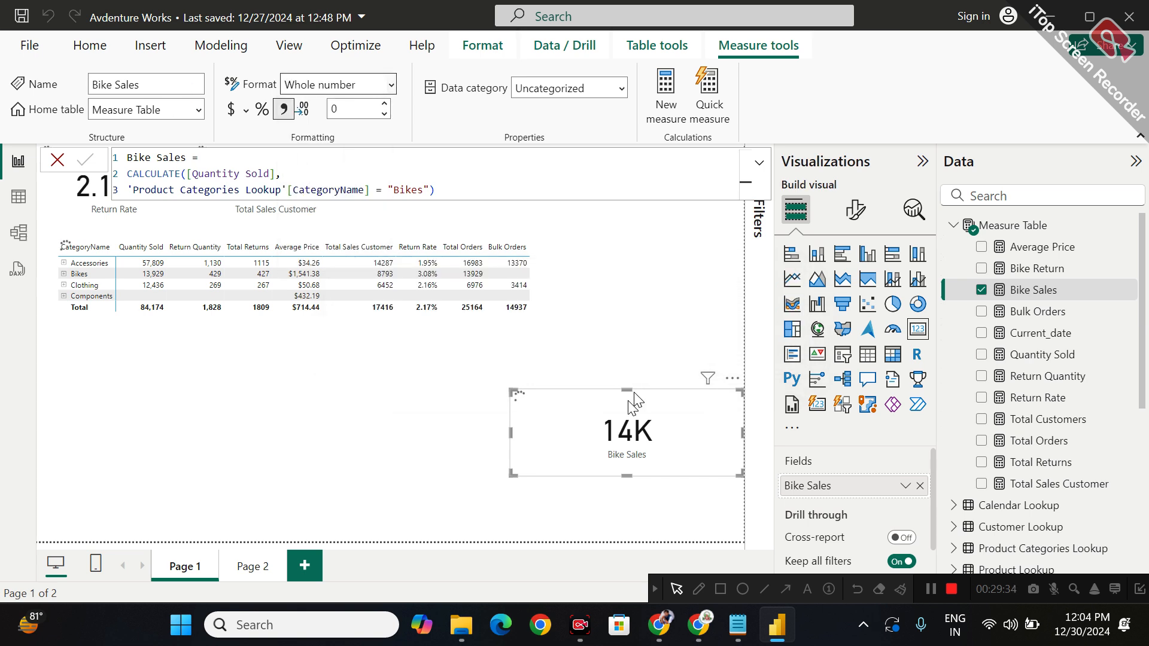
# Narrow the Bike Sales card from its left edge and reposition the category matrix clear of it
pyautogui.click(524, 440)
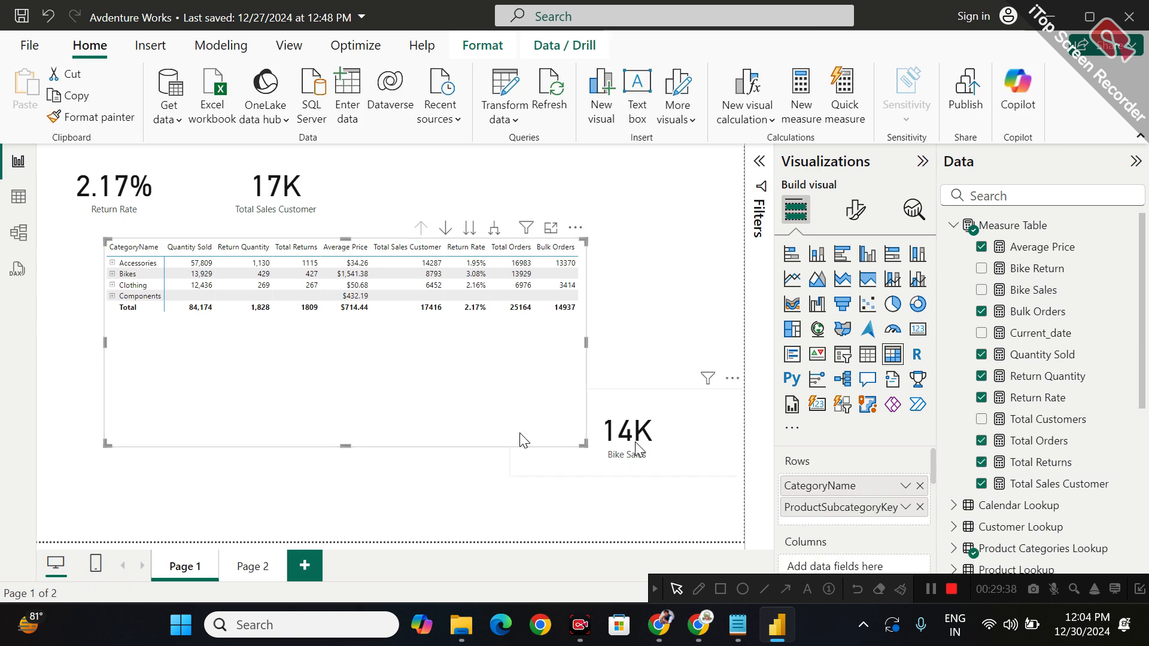
pyautogui.click(522, 438)
pyautogui.moveTo(512, 432); pyautogui.dragTo(611, 432)
pyautogui.moveTo(470, 392); pyautogui.dragTo(430, 385)
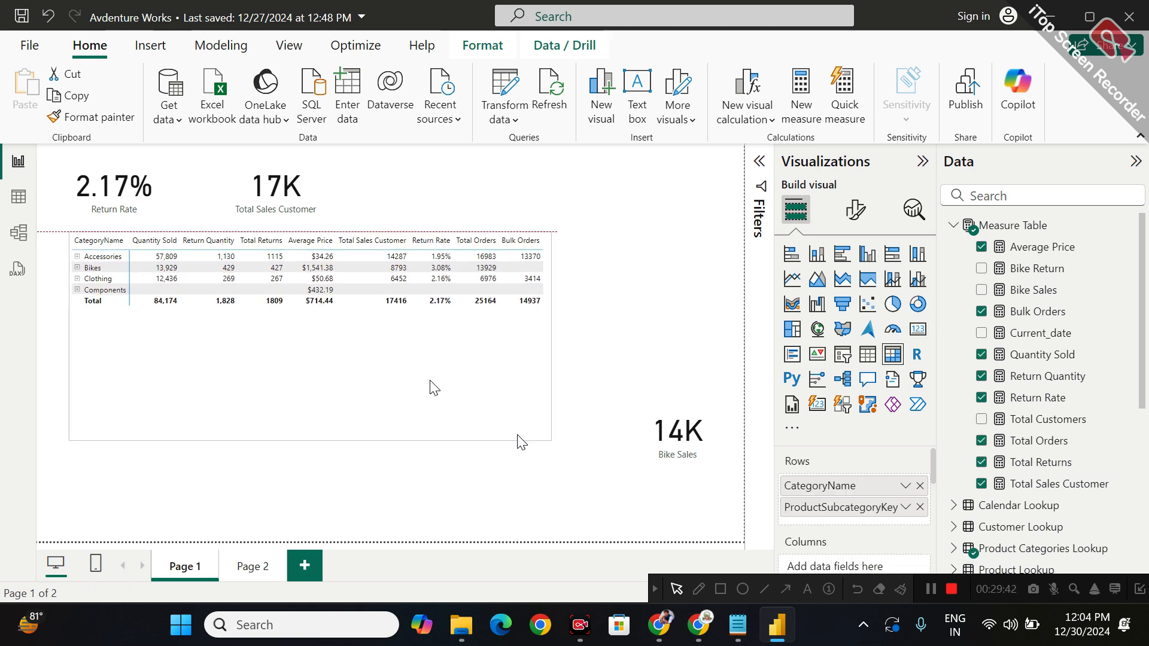
# Review the formula of the Bulk Orders measure
pyautogui.click(1037, 312)
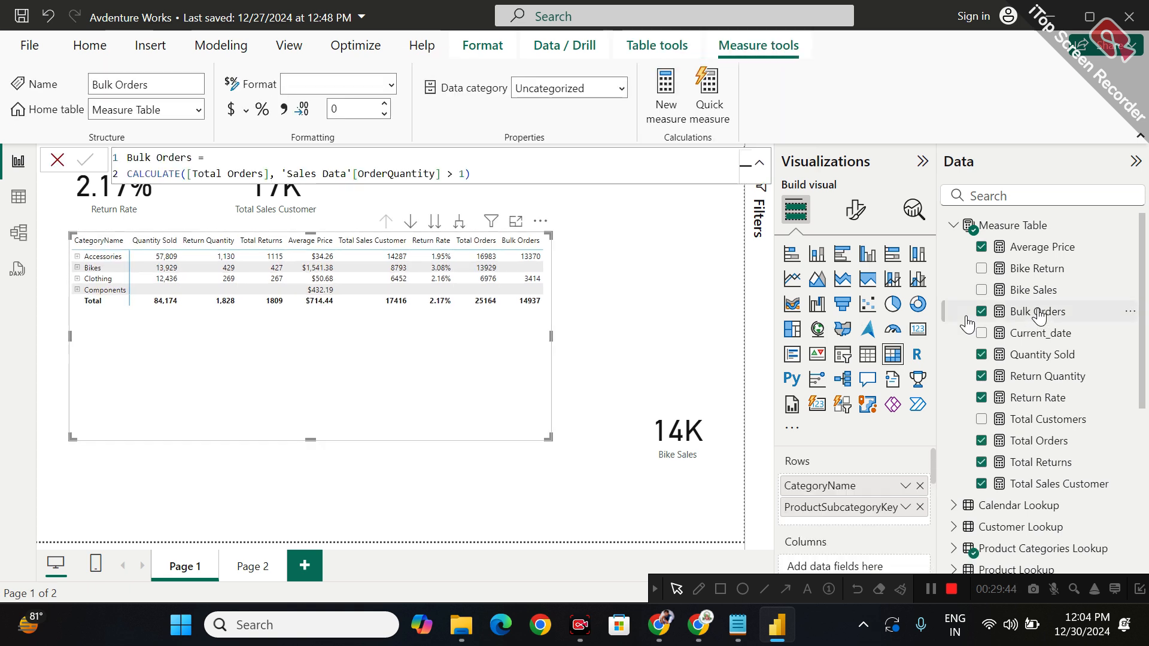
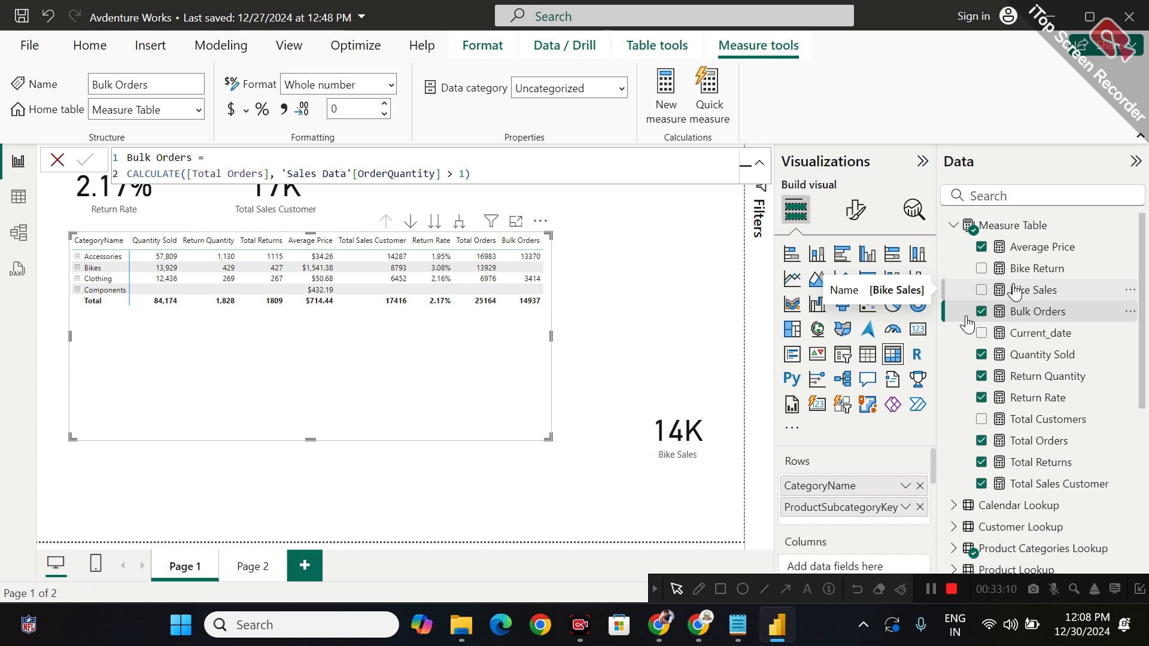
pyautogui.click(623, 244)
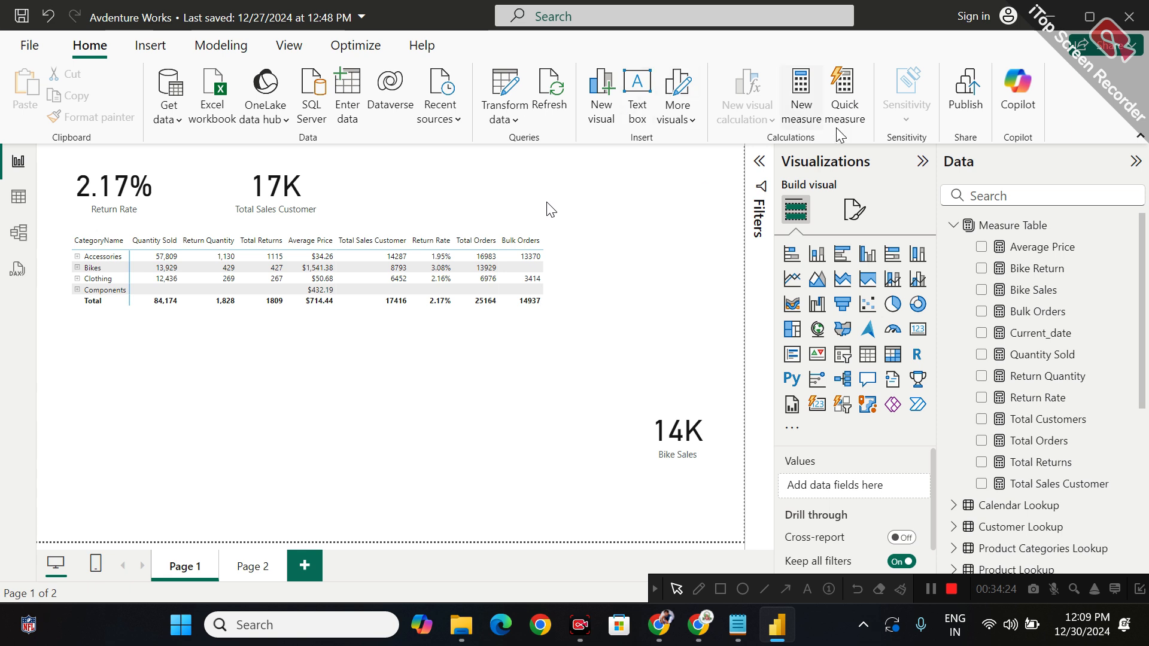
pyautogui.rightClick(978, 227)
pyautogui.click(1003, 258)
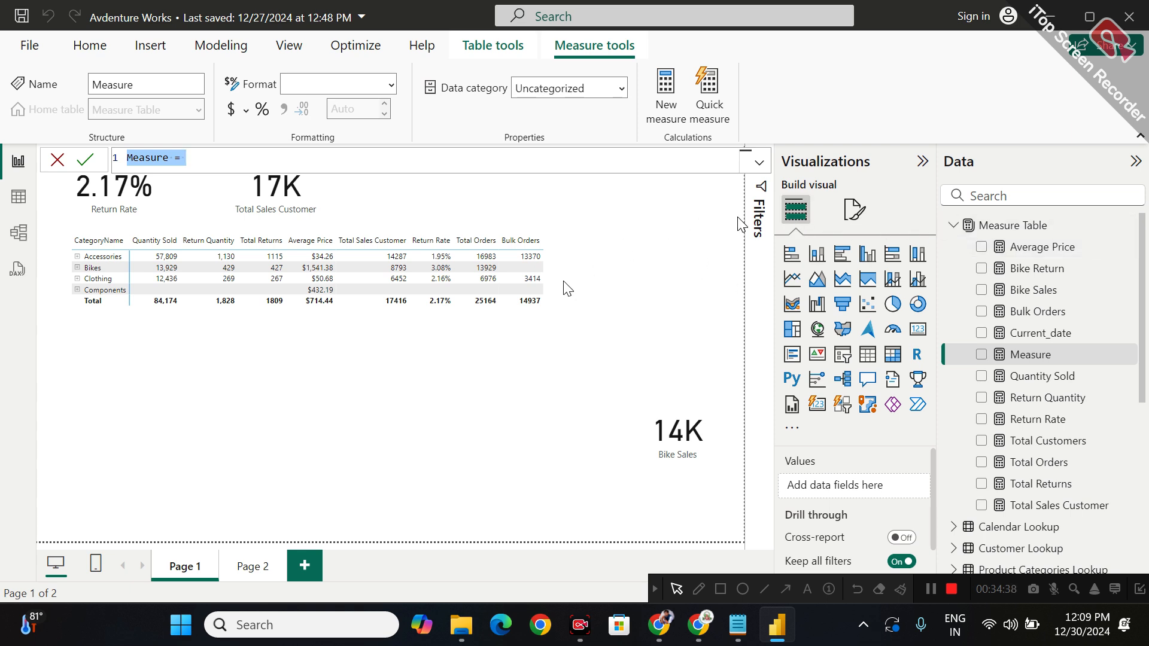
pyautogui.click(511, 295)
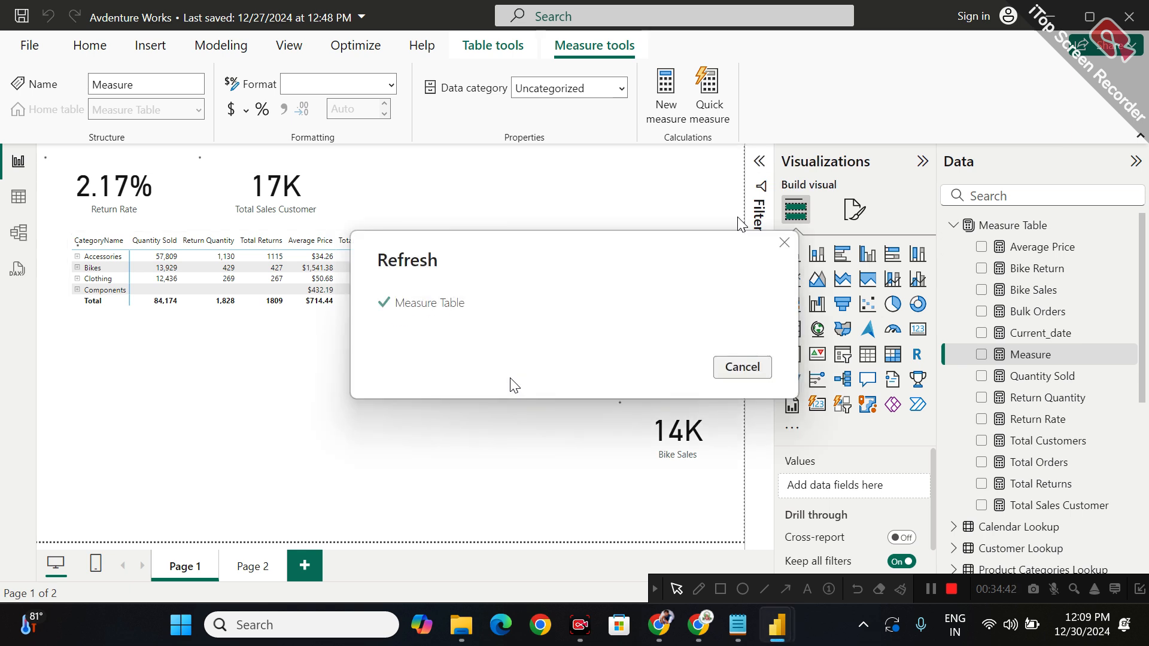
pyautogui.click(524, 355)
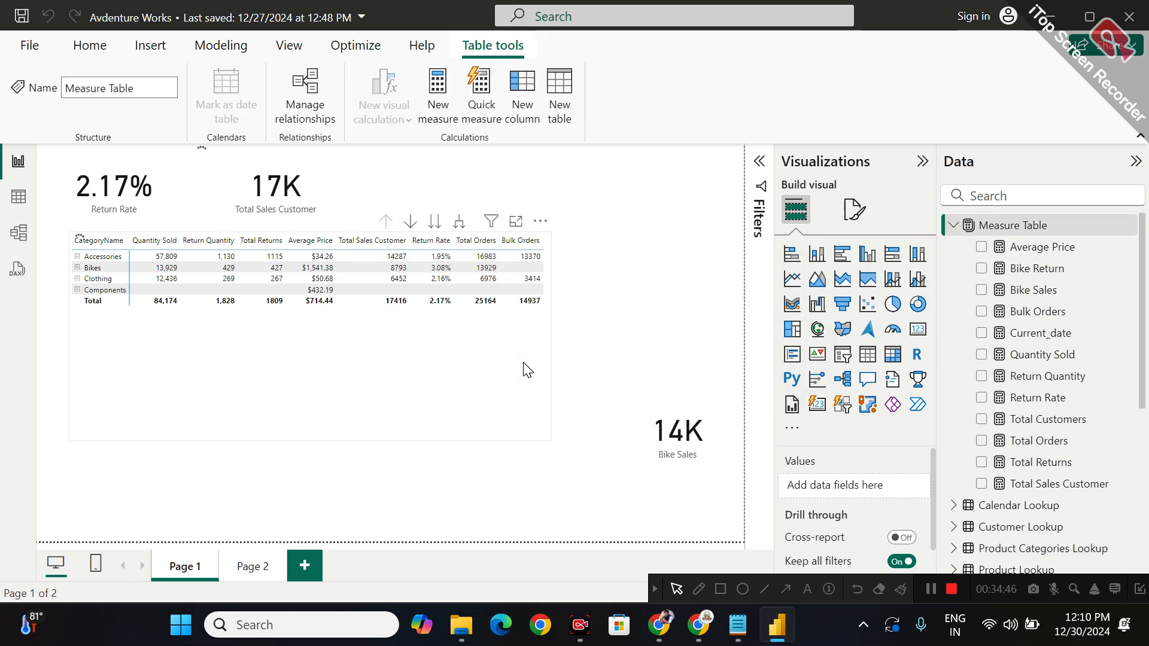
# Filter the category matrix by CategoryName to show only Accessories and Components
pyautogui.click(527, 367)
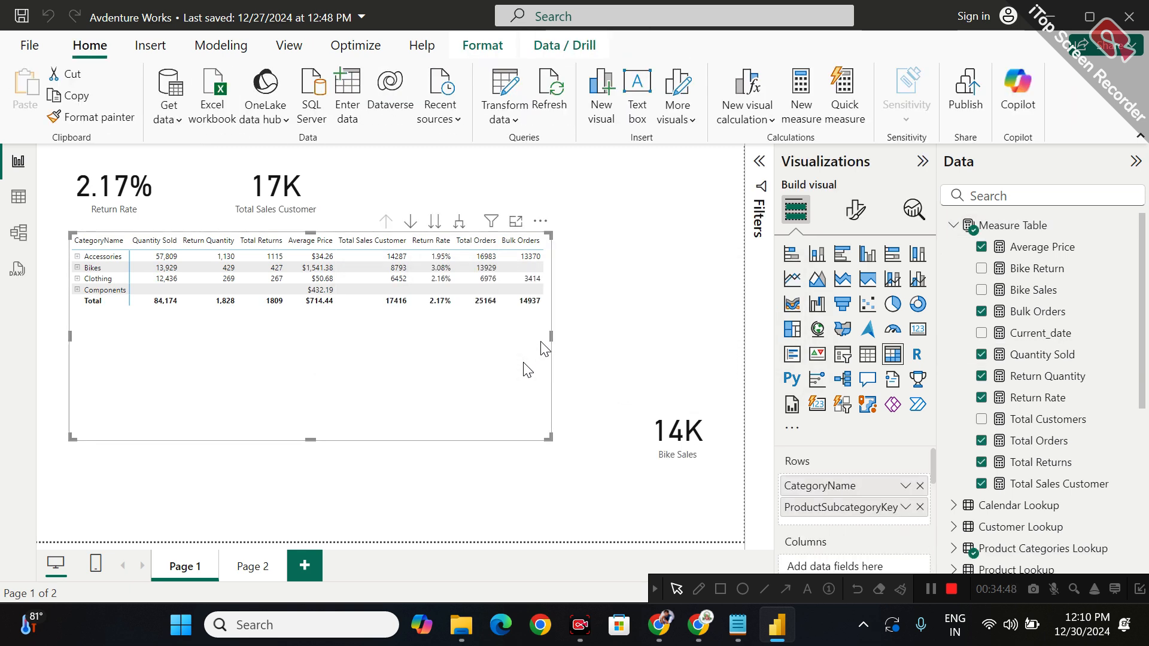
pyautogui.click(757, 163)
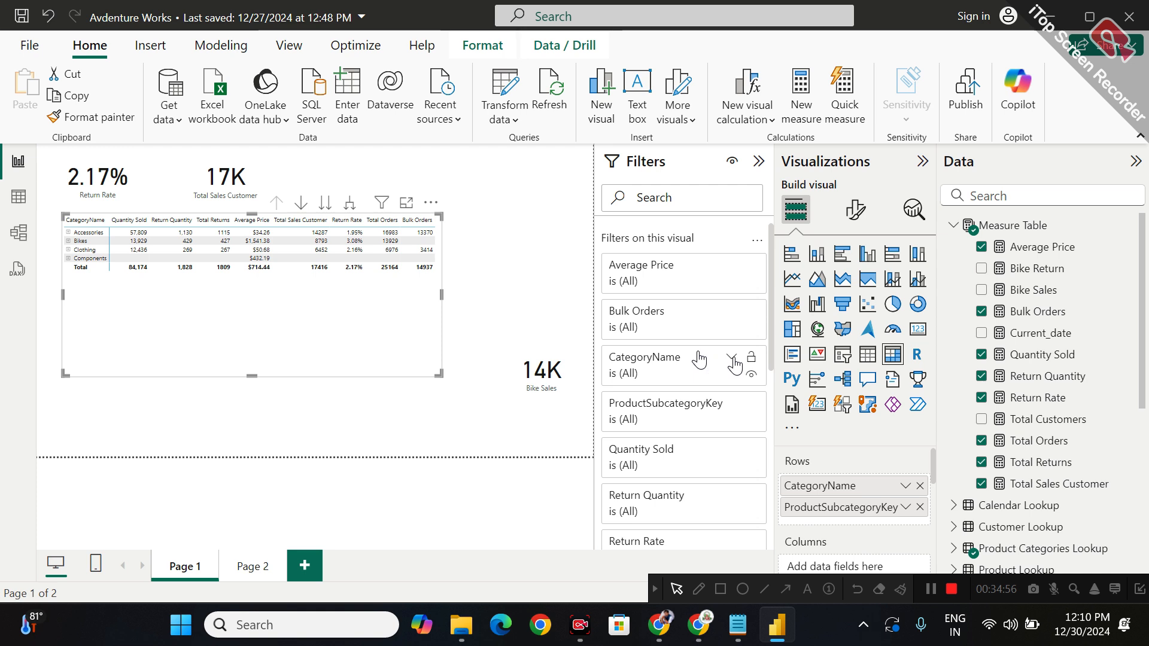
pyautogui.click(731, 358)
pyautogui.scroll(-2, 667, 460)
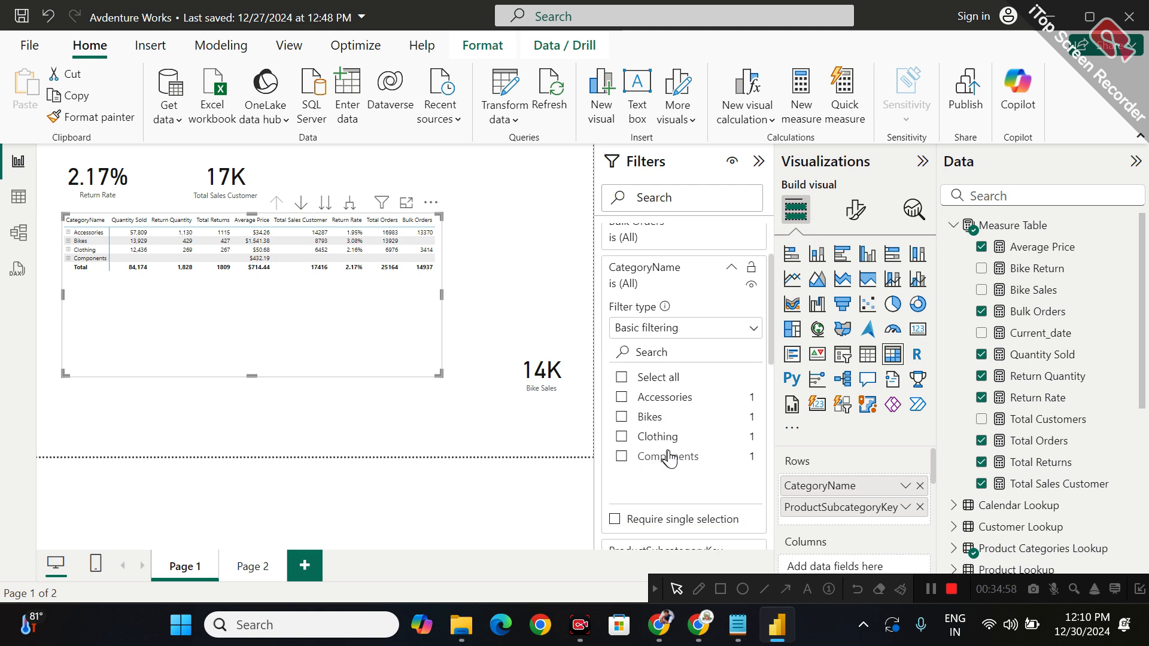
pyautogui.click(658, 398)
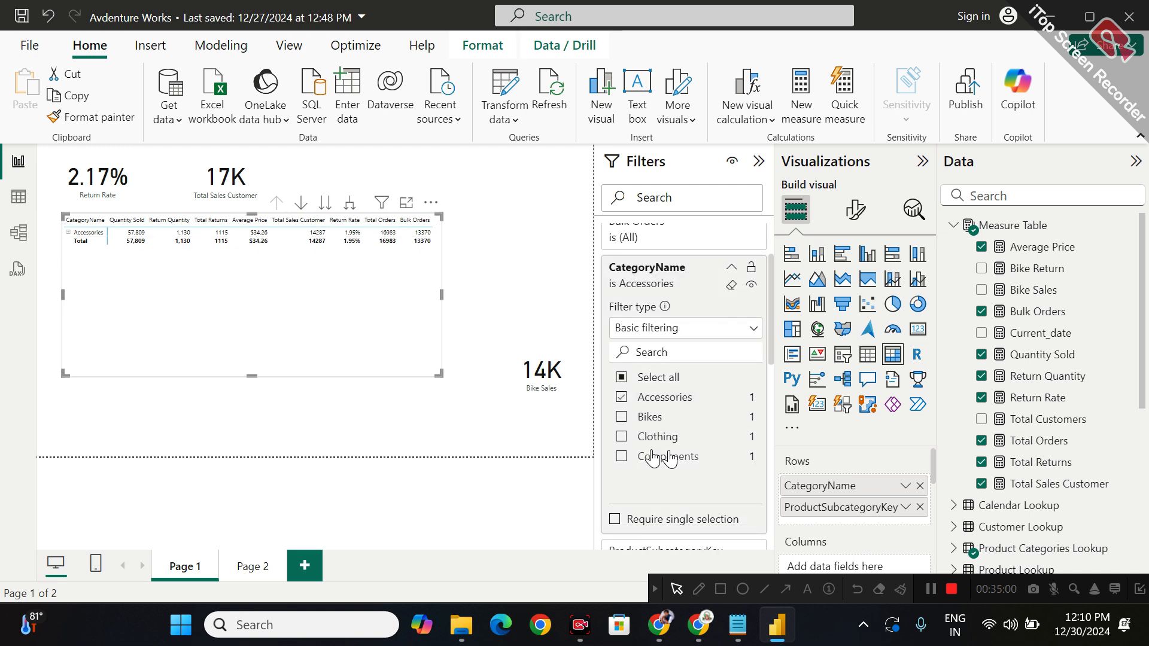
pyautogui.click(653, 457)
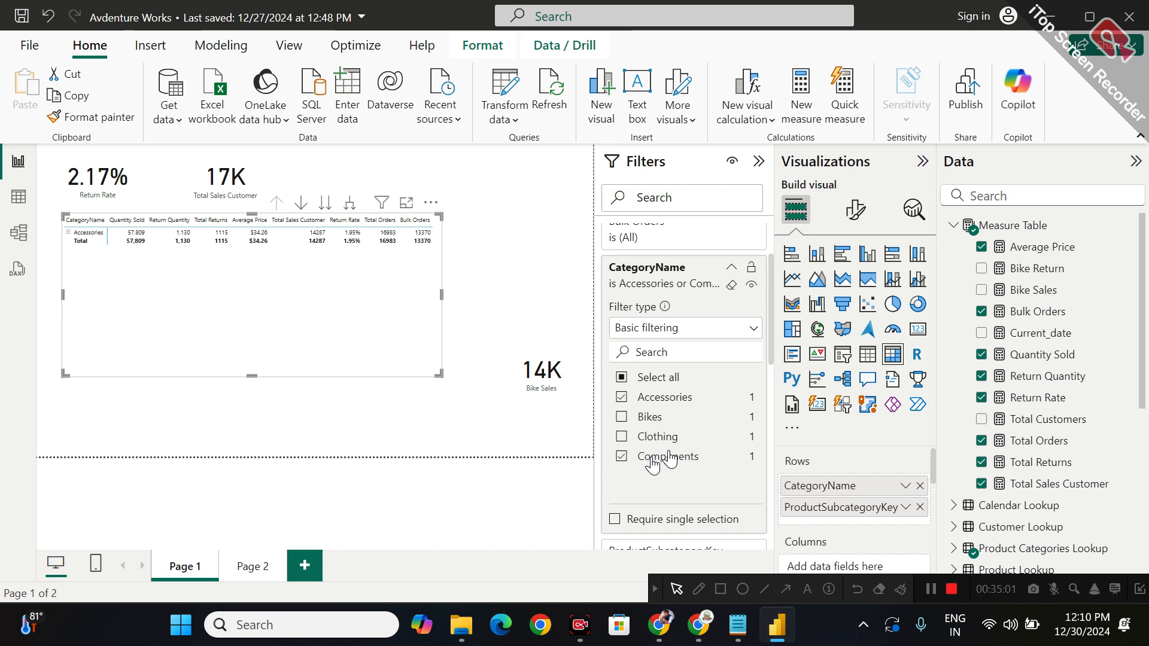
# Widen the category matrix by extending its right edge toward the page's right side
pyautogui.click(462, 422)
pyautogui.click(343, 293)
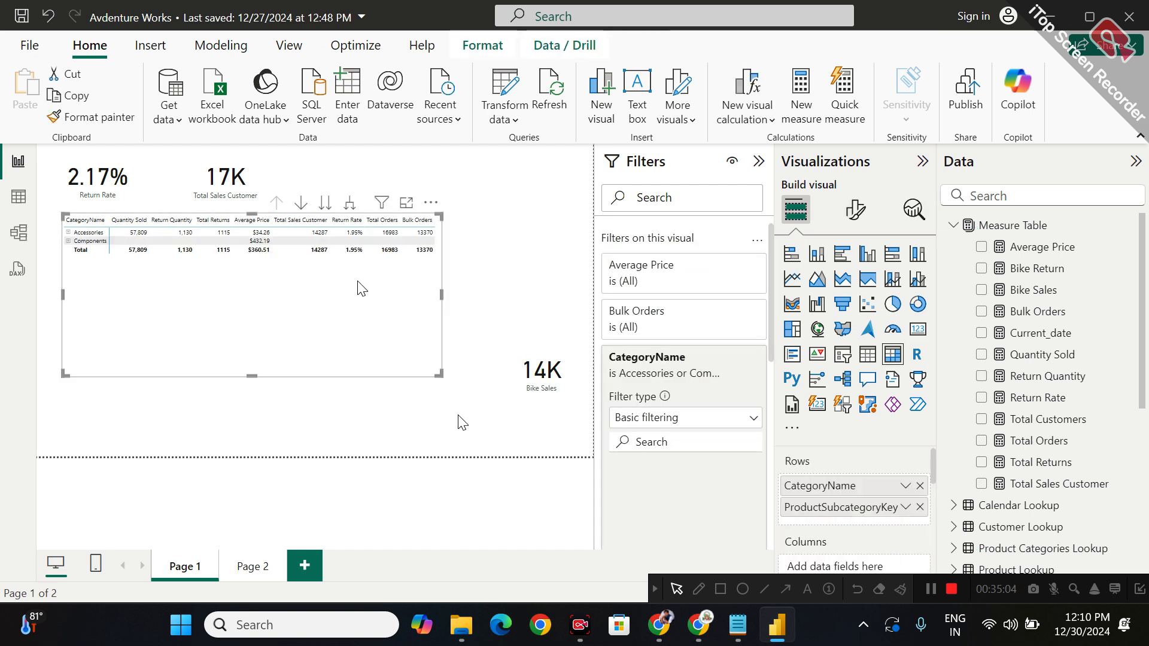
pyautogui.moveTo(437, 294); pyautogui.dragTo(530, 293)
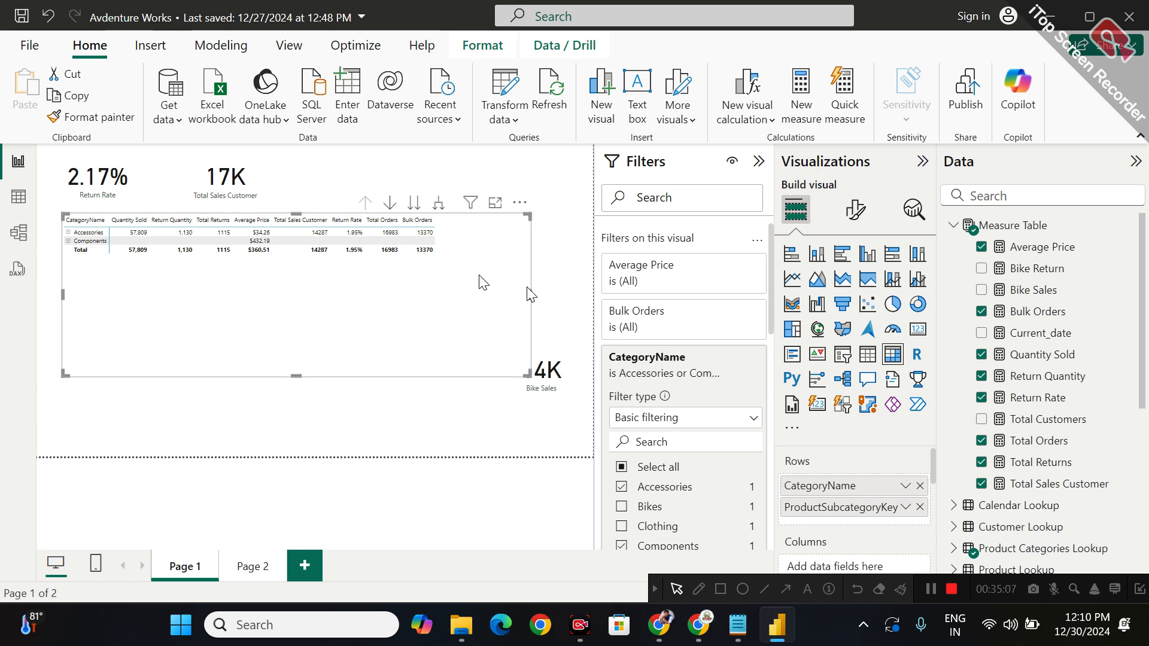
# Create a new measure in the Measure Table, name it All Returns, and begin a new formula line
pyautogui.rightClick(1025, 246)
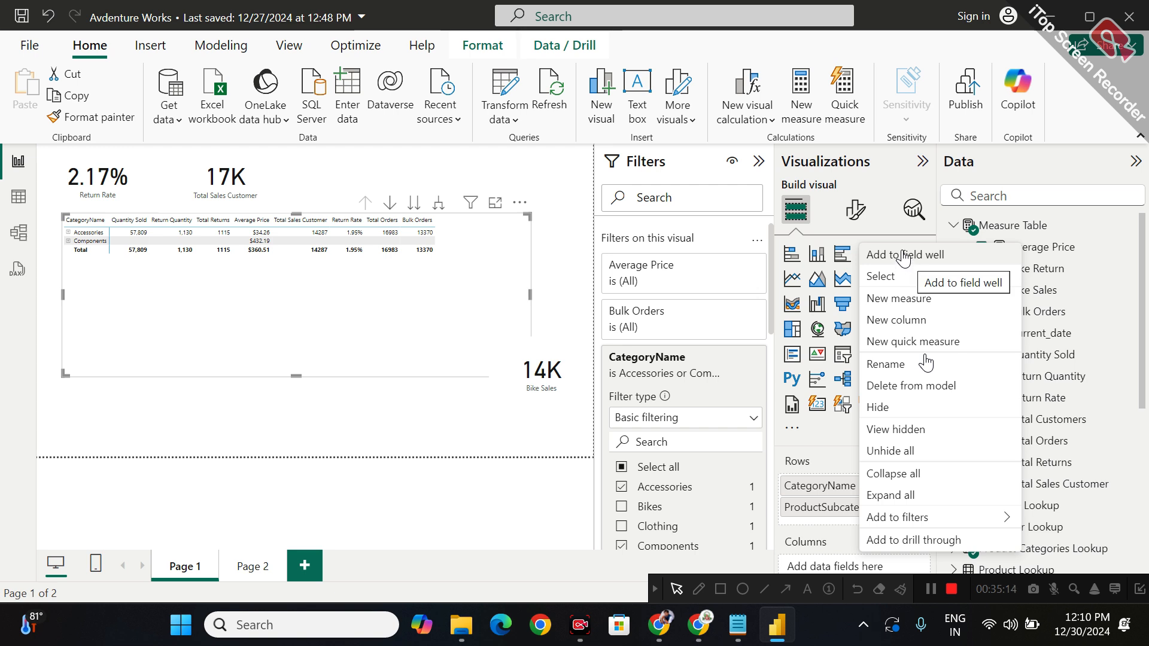
pyautogui.click(918, 302)
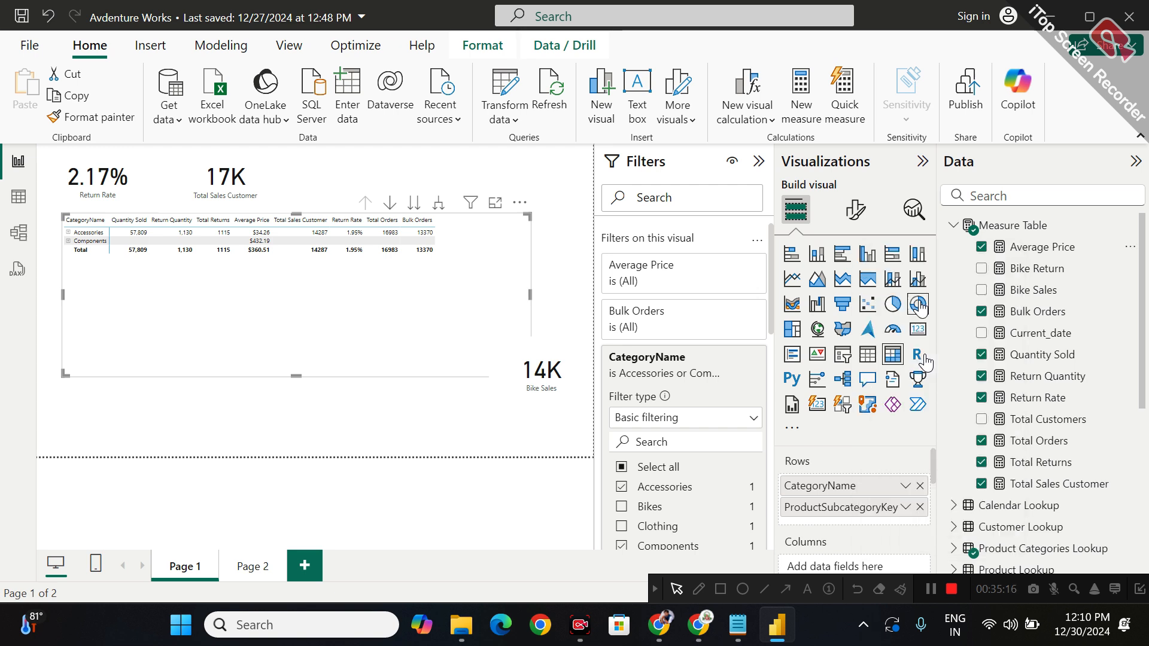
pyautogui.click(918, 304)
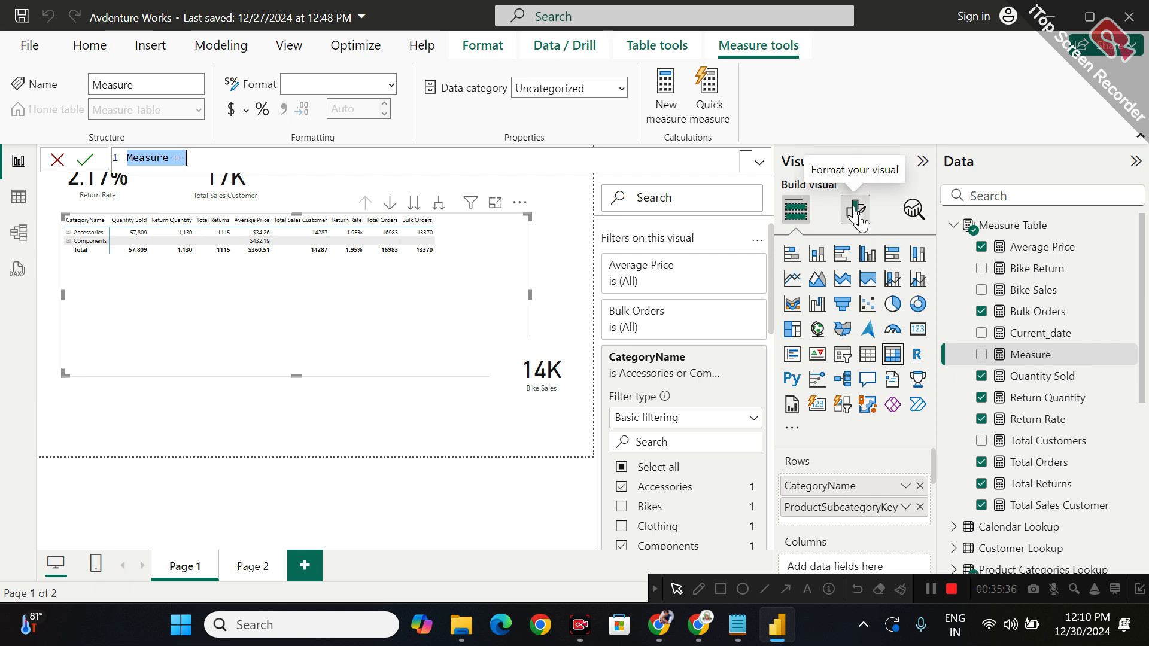
pyautogui.write('All Returns =')
pyautogui.hotkey('shift', 'Return')
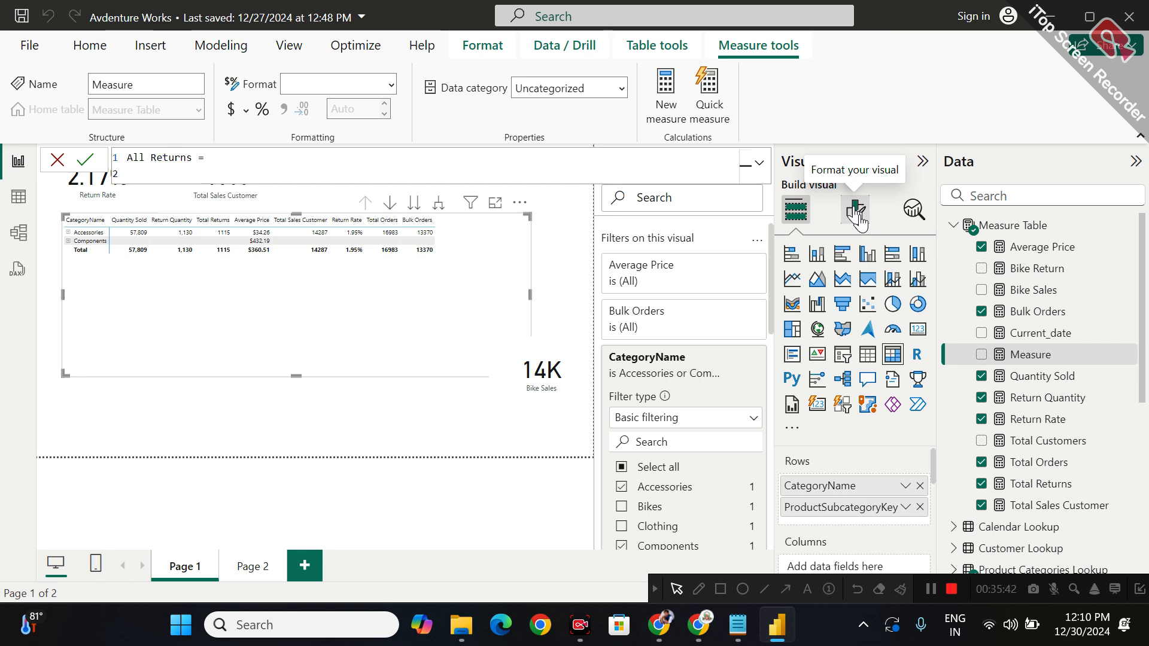
# Start the All Returns formula with a CALCULATE function that uses [Total Returns] as its expression
pyautogui.write('CALCULATE(')
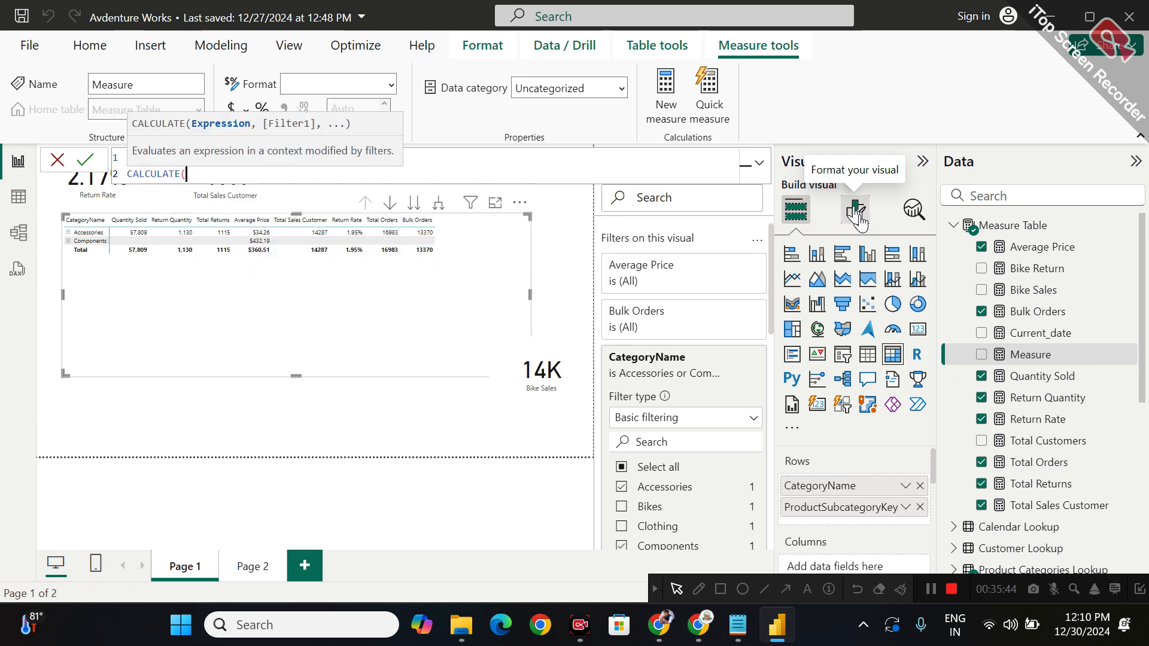
pyautogui.write('[tot')
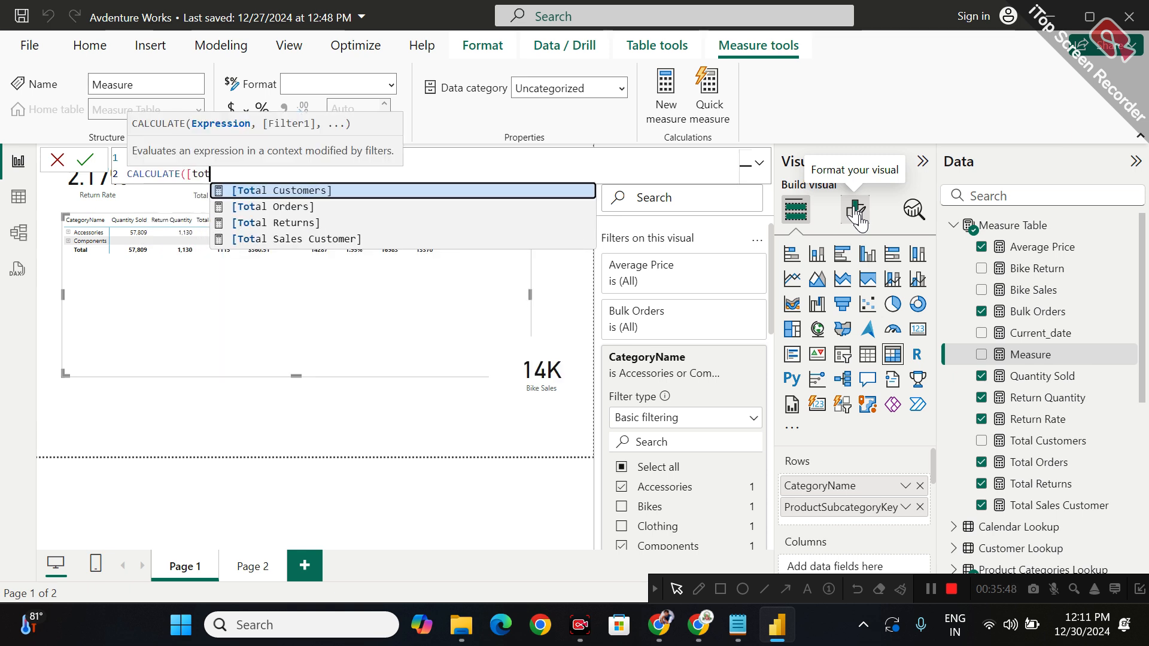
pyautogui.press('Down')
pyautogui.press('Down')
pyautogui.press('Tab')
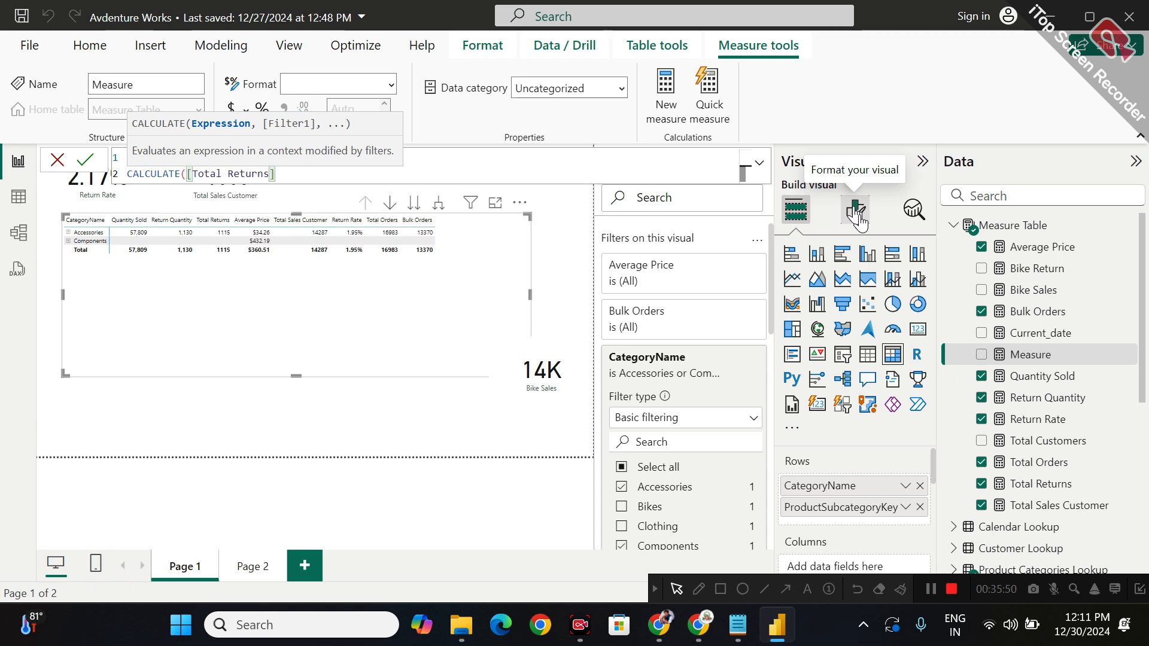
pyautogui.write(',')
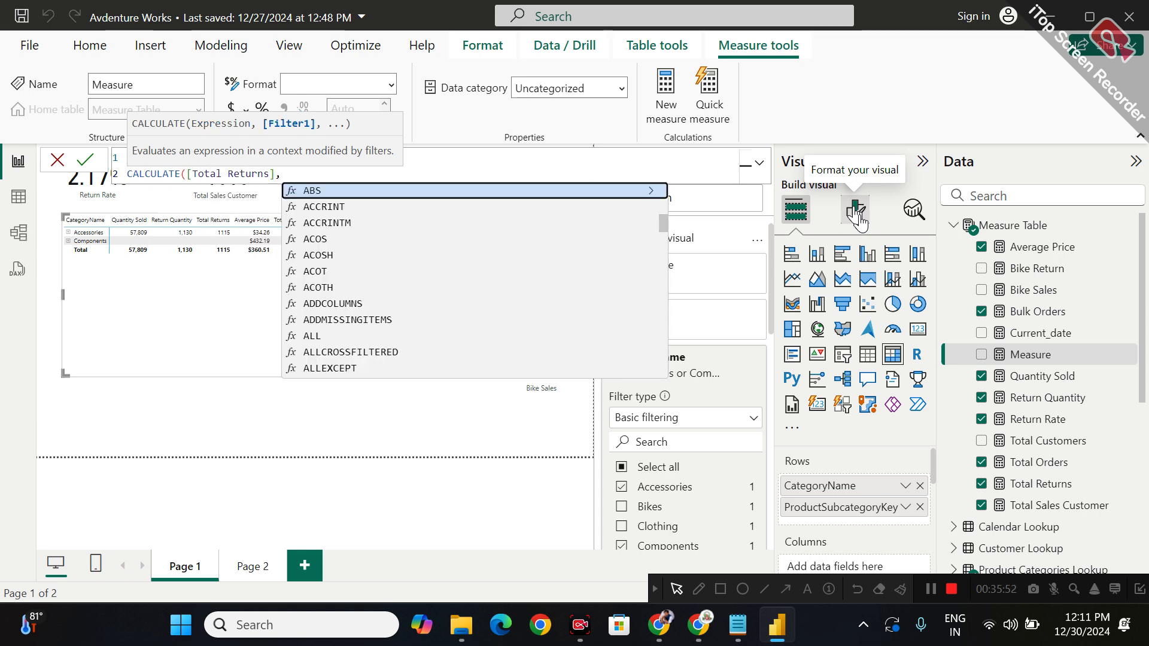
# Add ALL('Returns Data') as the filter on its own line, close the CALCULATE function and commit the All Returns measure
pyautogui.hotkey('shift', 'Return')
pyautogui.write('ALL(')
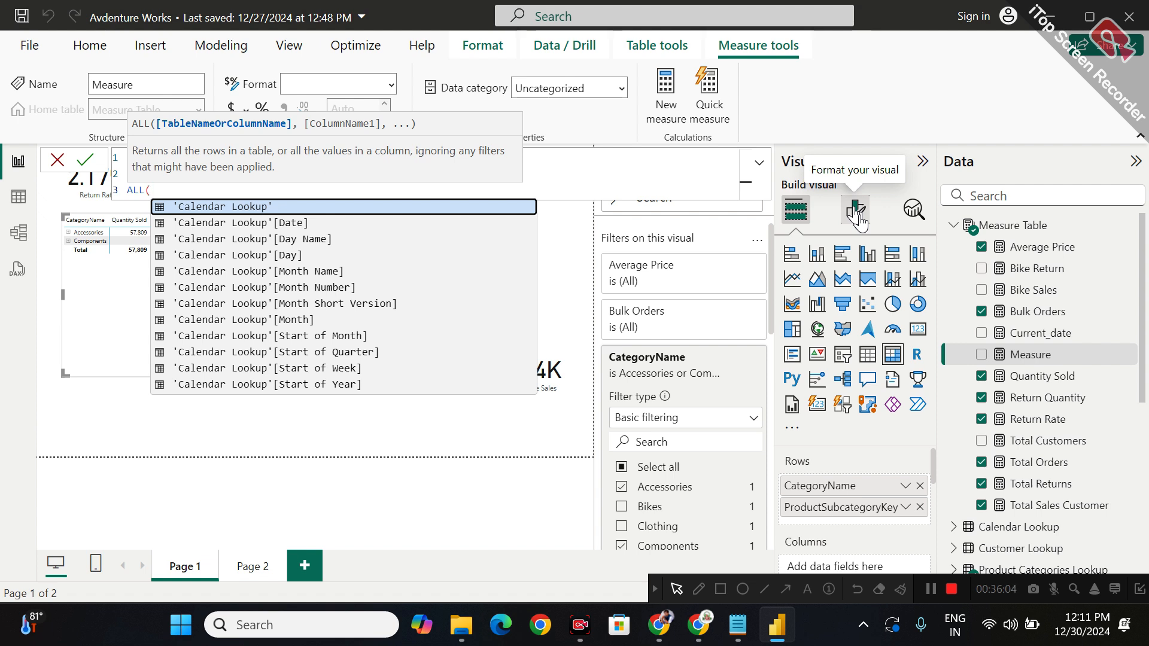
pyautogui.write('re')
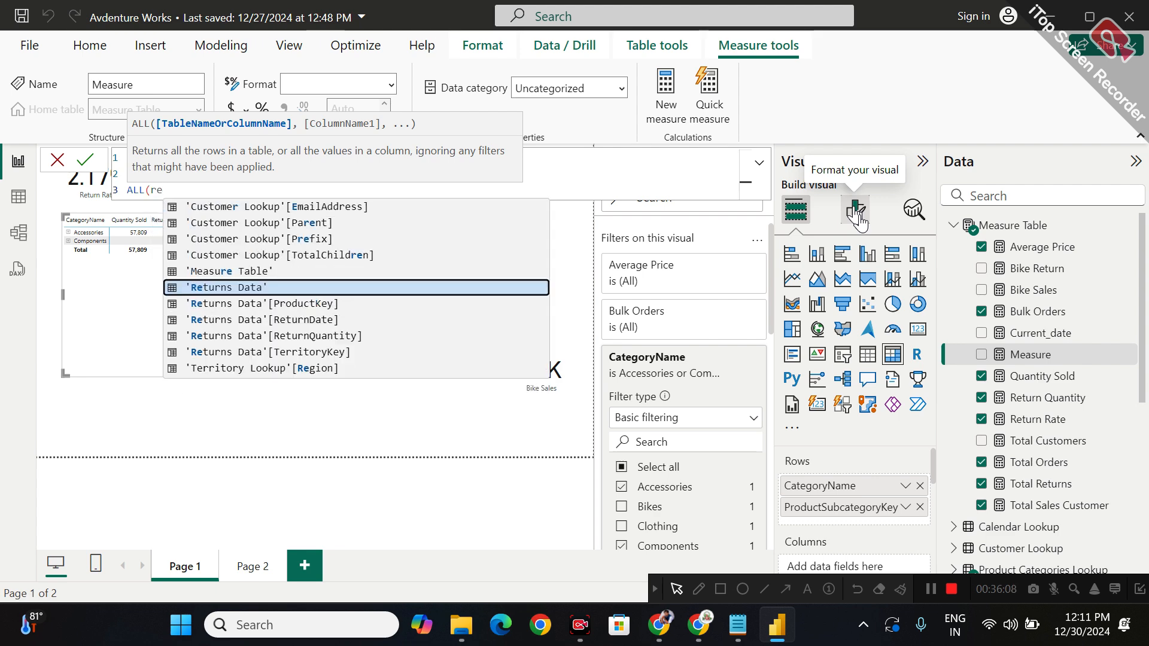
pyautogui.press('Tab')
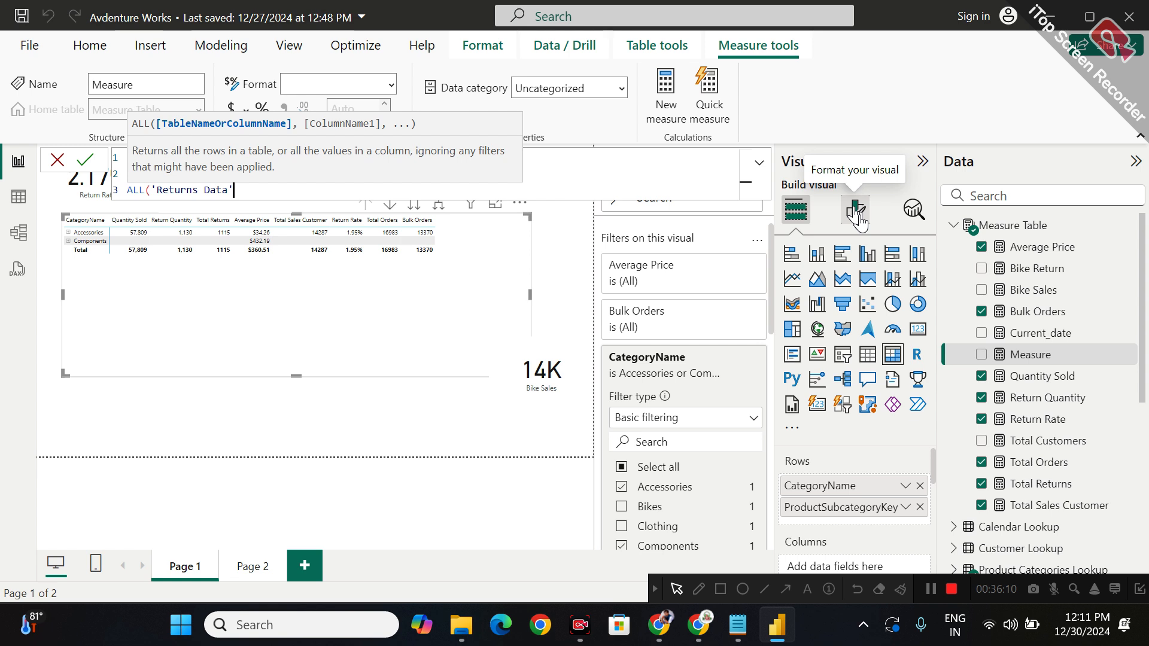
pyautogui.write(')')
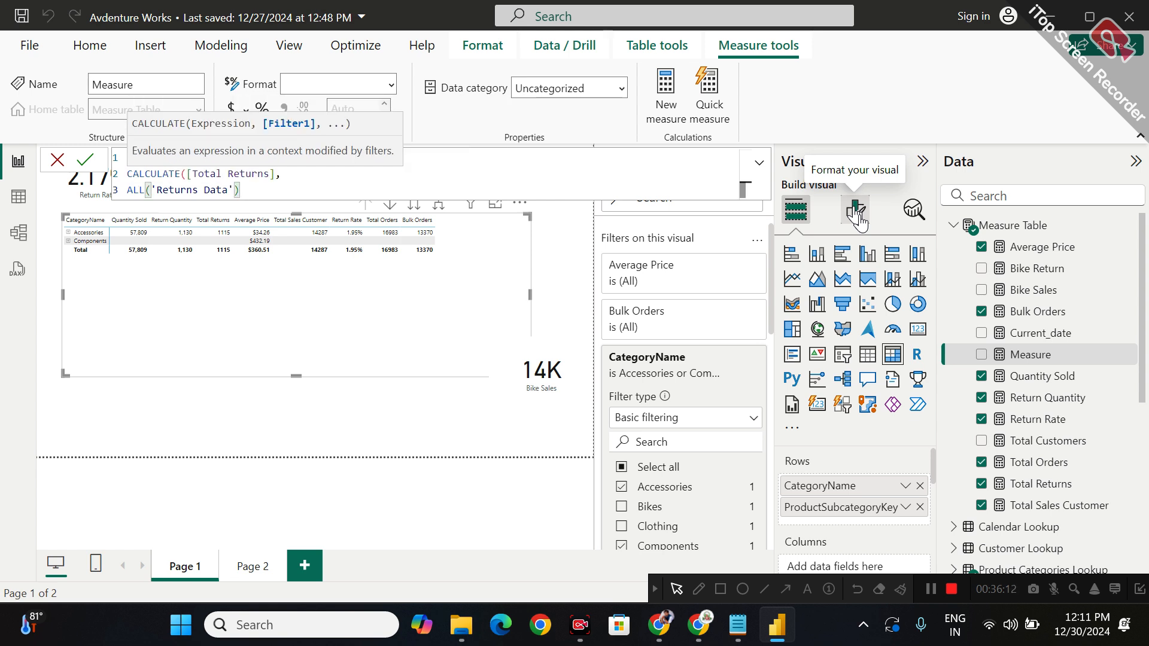
pyautogui.hotkey('shift', 'Return')
pyautogui.write(')')
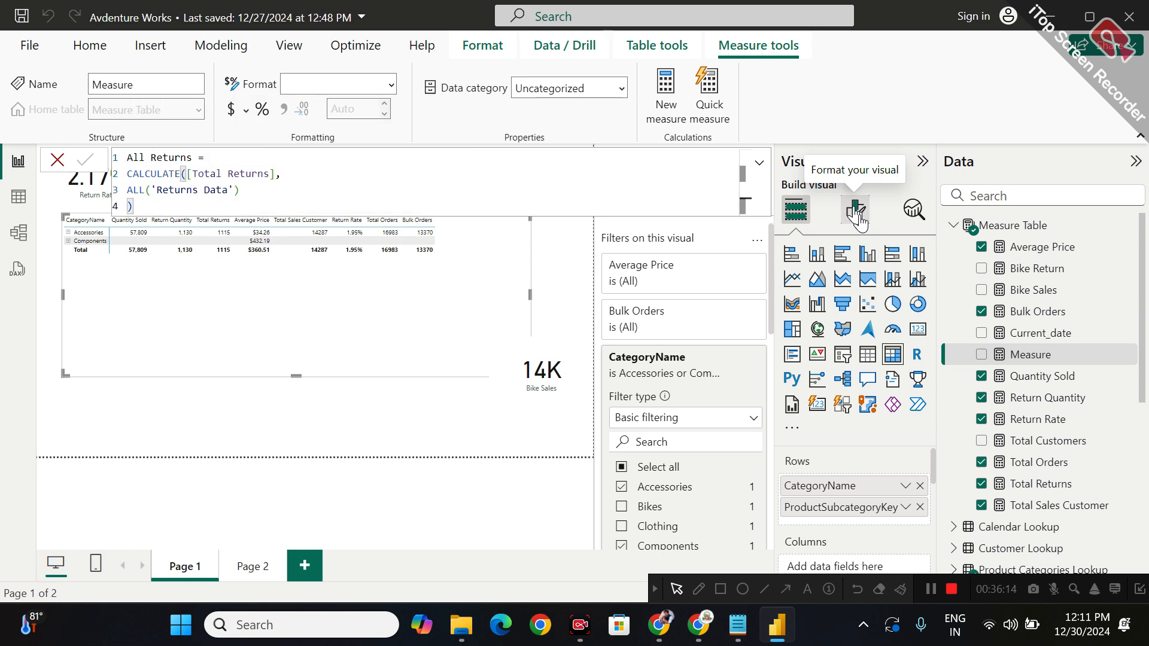
pyautogui.press('Return')
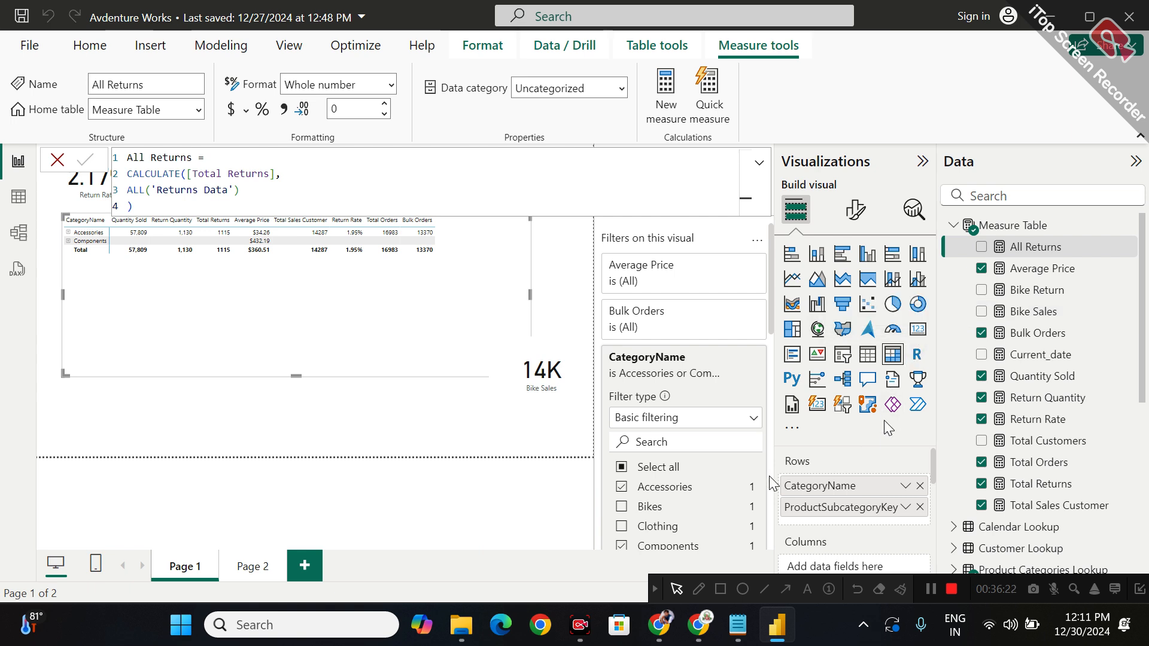
# Replace Bulk Orders with the All Returns measure in the values of the category matrix
pyautogui.scroll(-2, 688, 431)
pyautogui.scroll(-5, 921, 473)
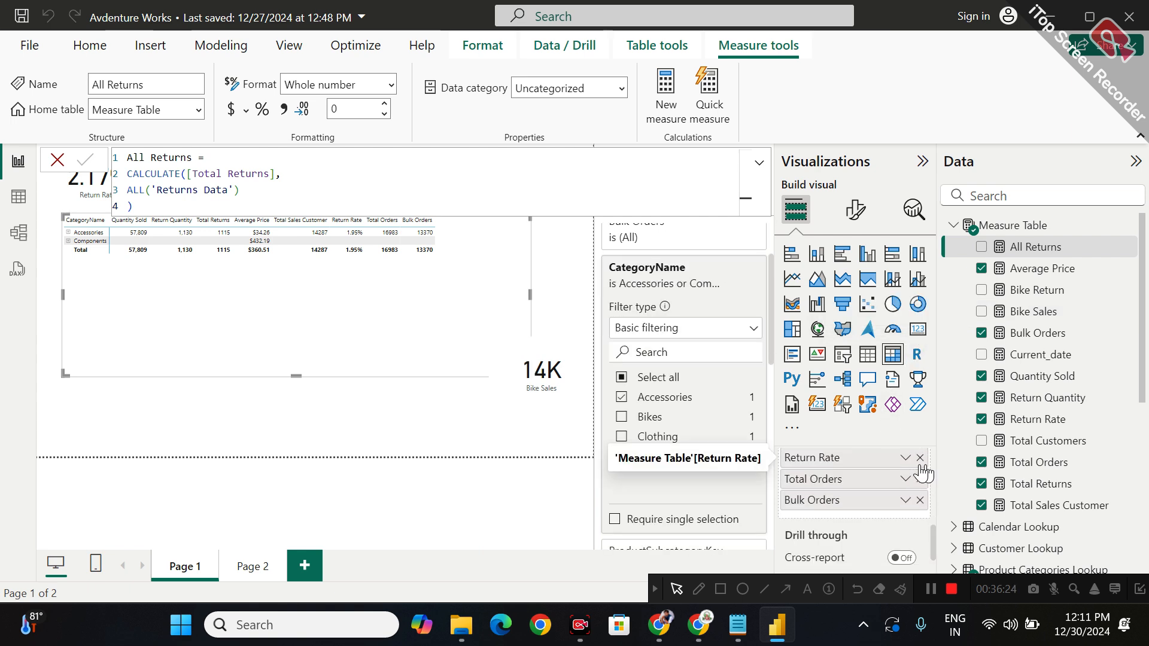
pyautogui.click(920, 500)
pyautogui.moveTo(1016, 257); pyautogui.dragTo(853, 505)
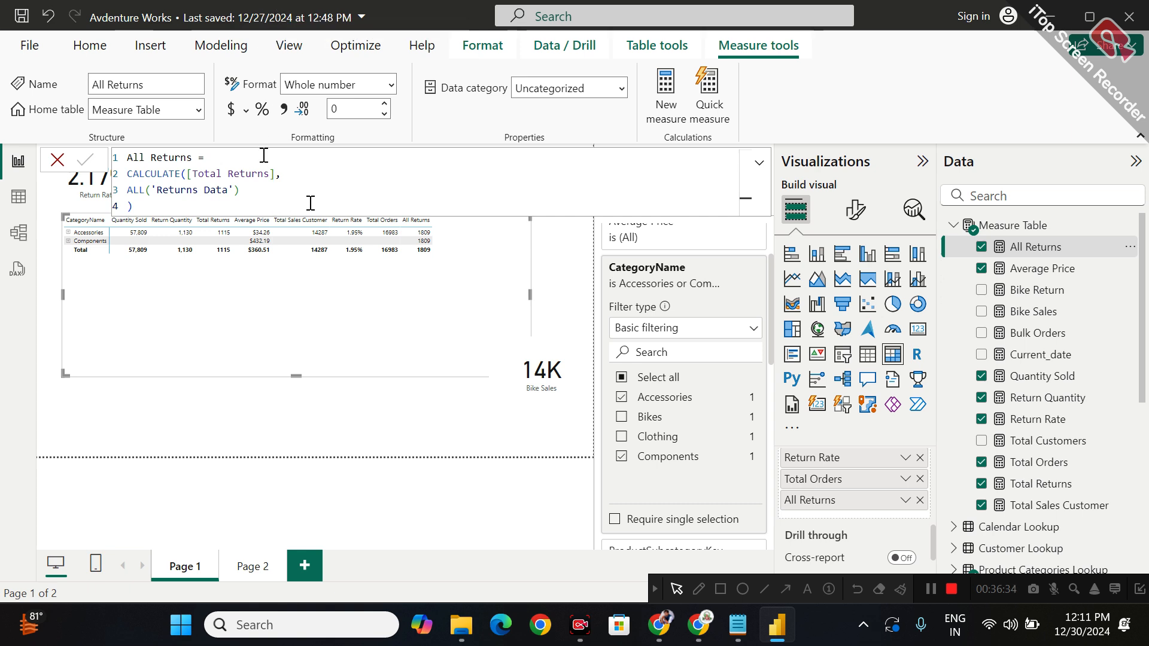
# Set the matrix's CategoryName filter to include all categories
pyautogui.click(641, 377)
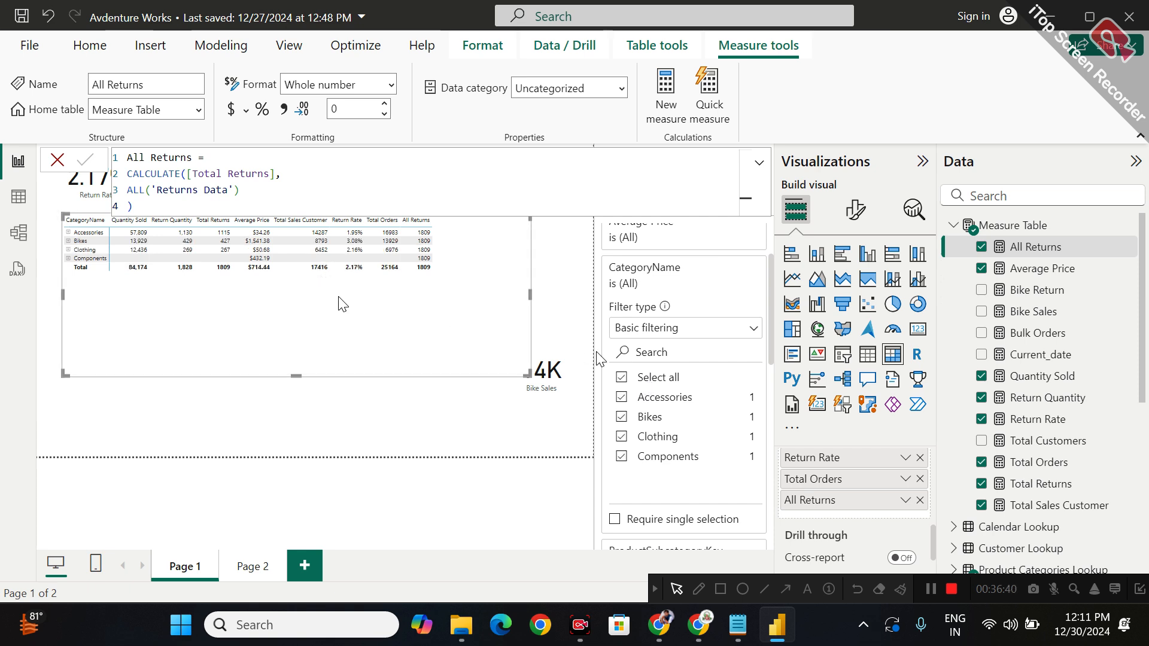
pyautogui.click(359, 321)
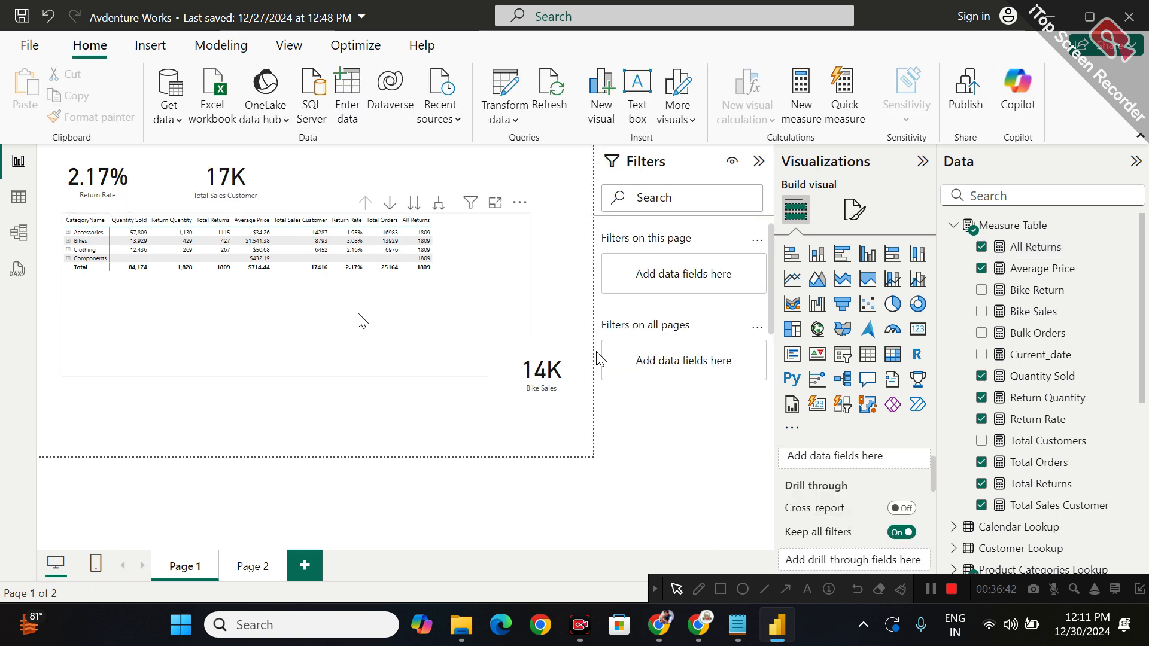
pyautogui.click(450, 297)
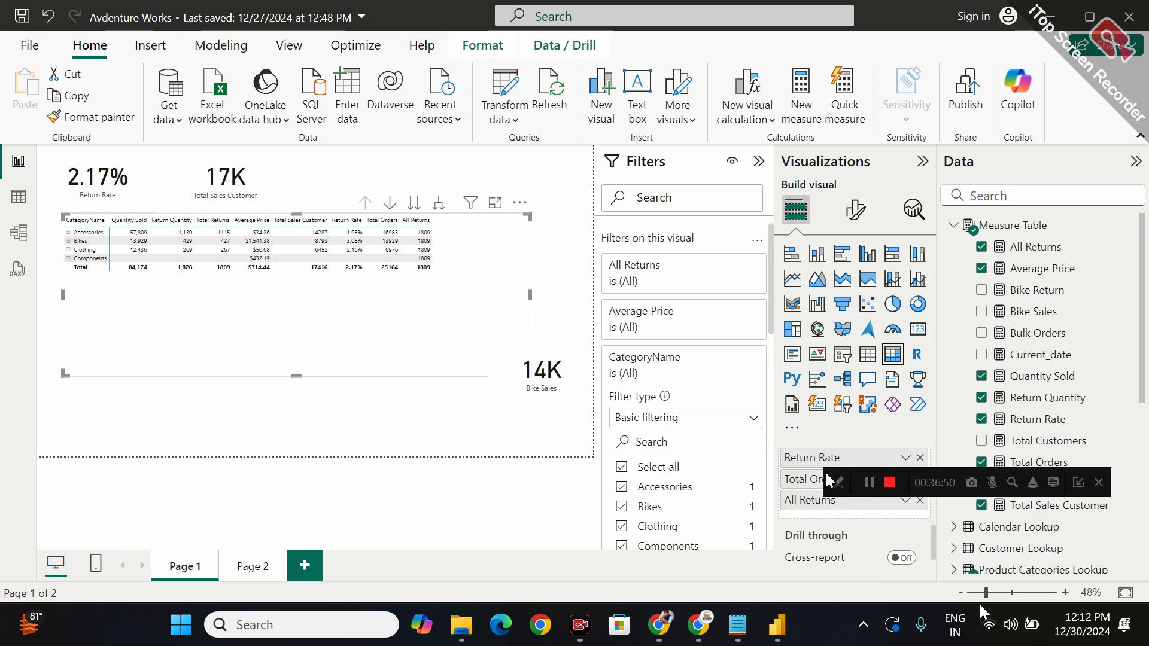
# Collapse the Filters and Visualizations panes and delete the Bike Sales card from the page
pyautogui.click(1065, 593)
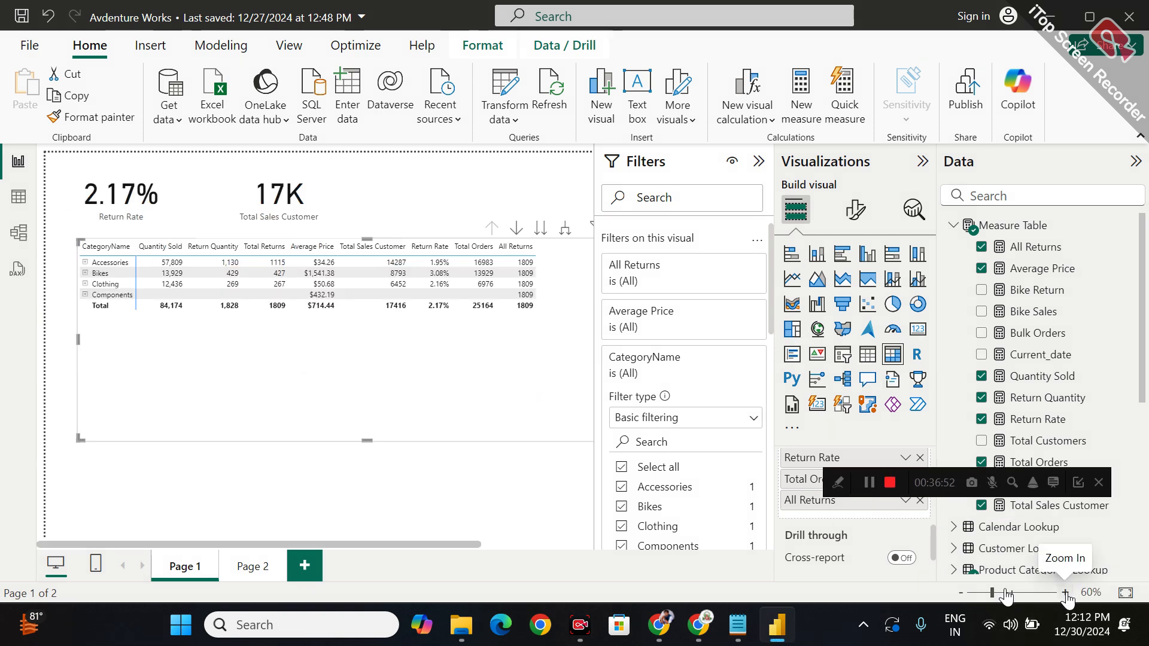
pyautogui.click(758, 161)
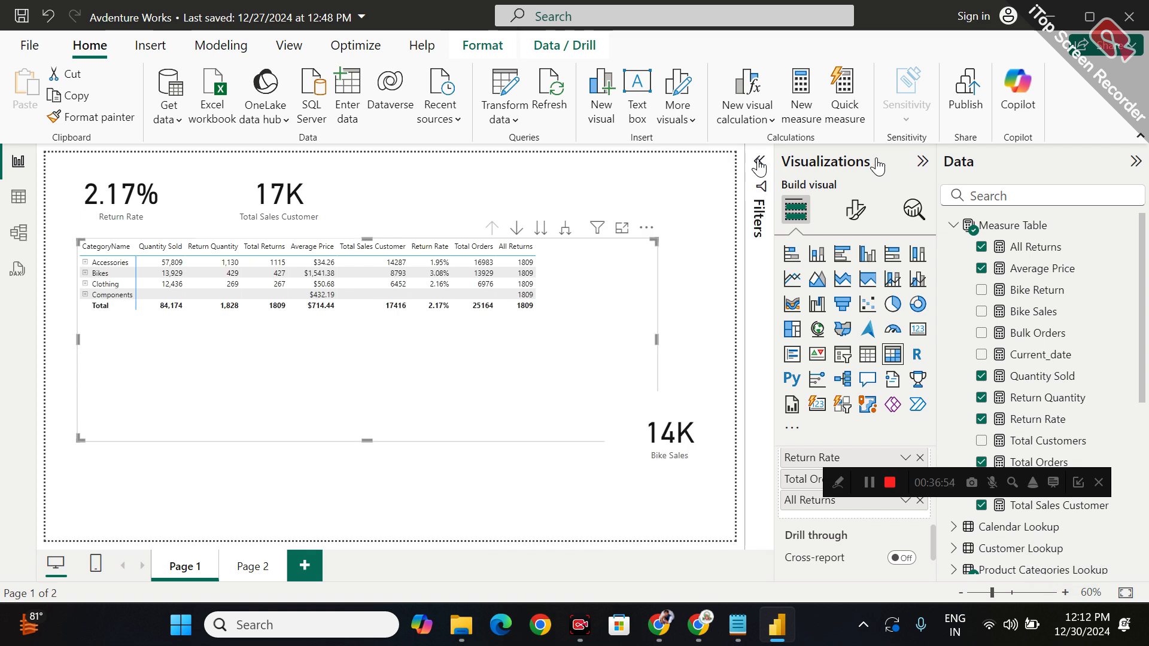
pyautogui.click(921, 161)
pyautogui.click(752, 457)
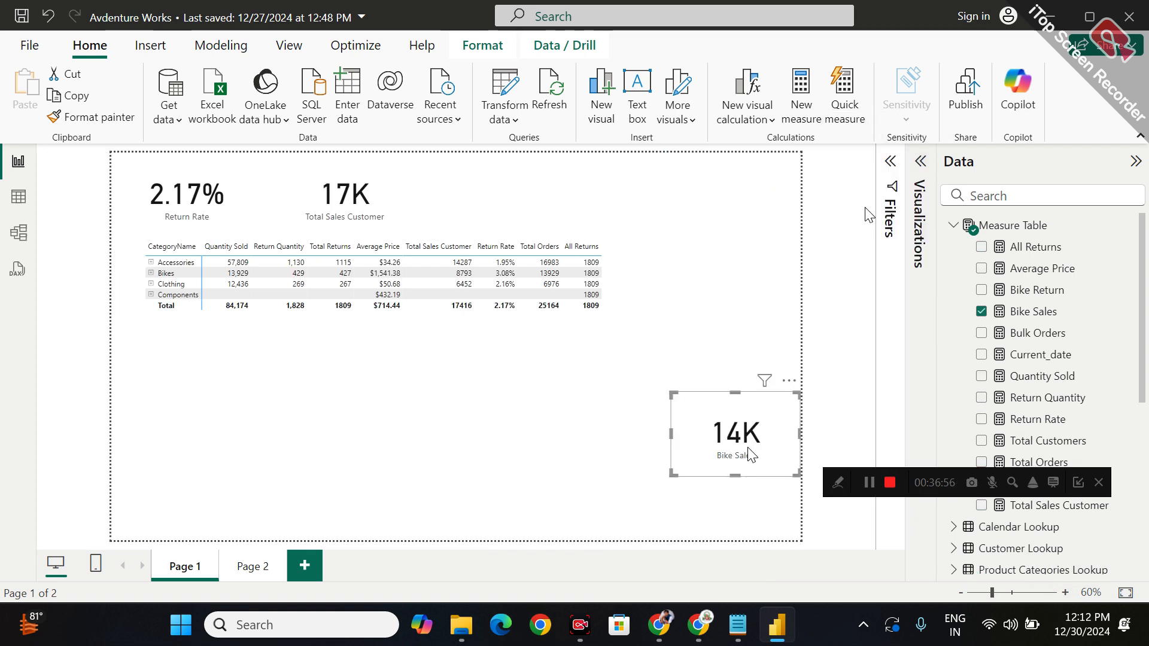
pyautogui.press('Delete')
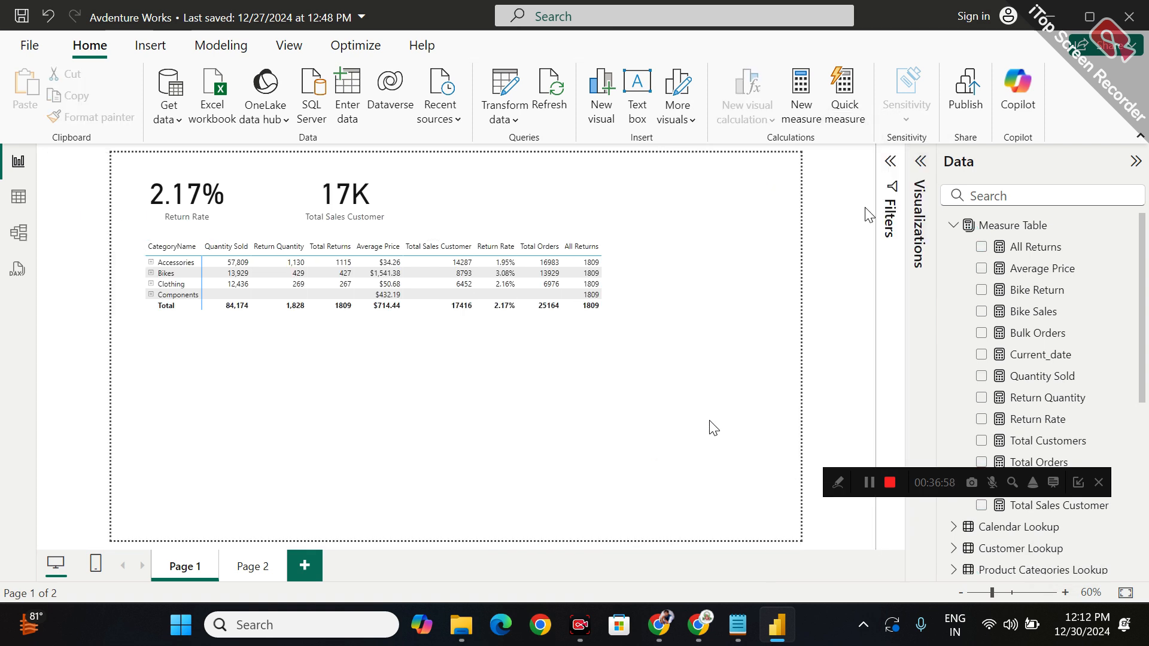
# Make the category matrix taller by extending its lower edge down the page
pyautogui.click(479, 286)
pyautogui.click(478, 292)
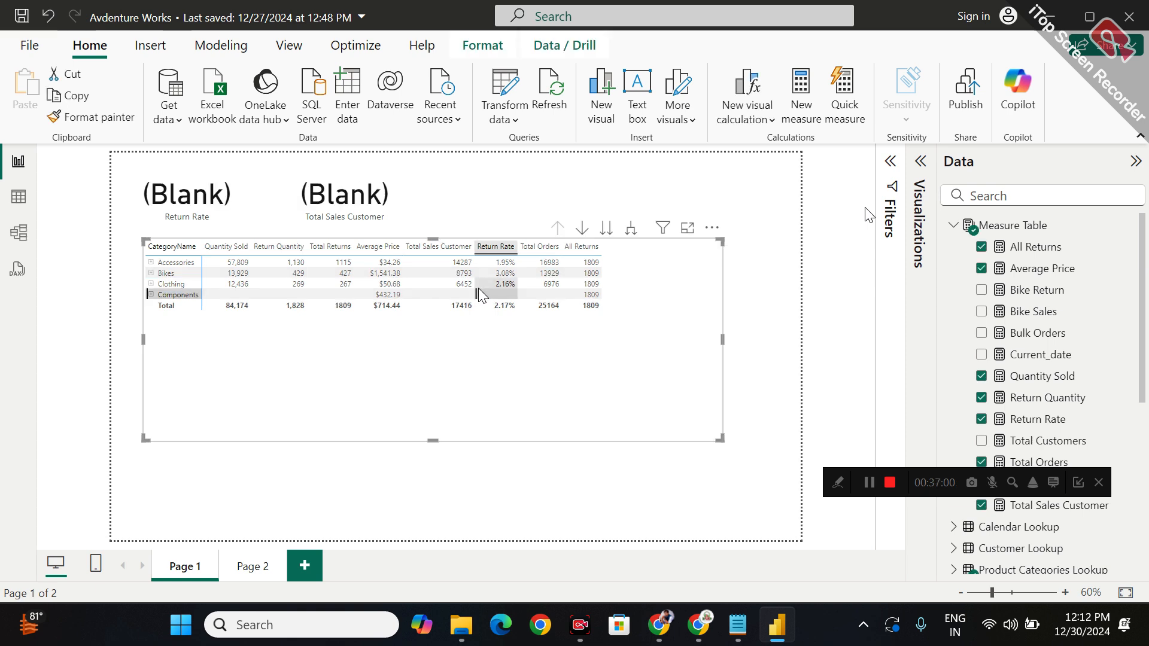
pyautogui.click(625, 295)
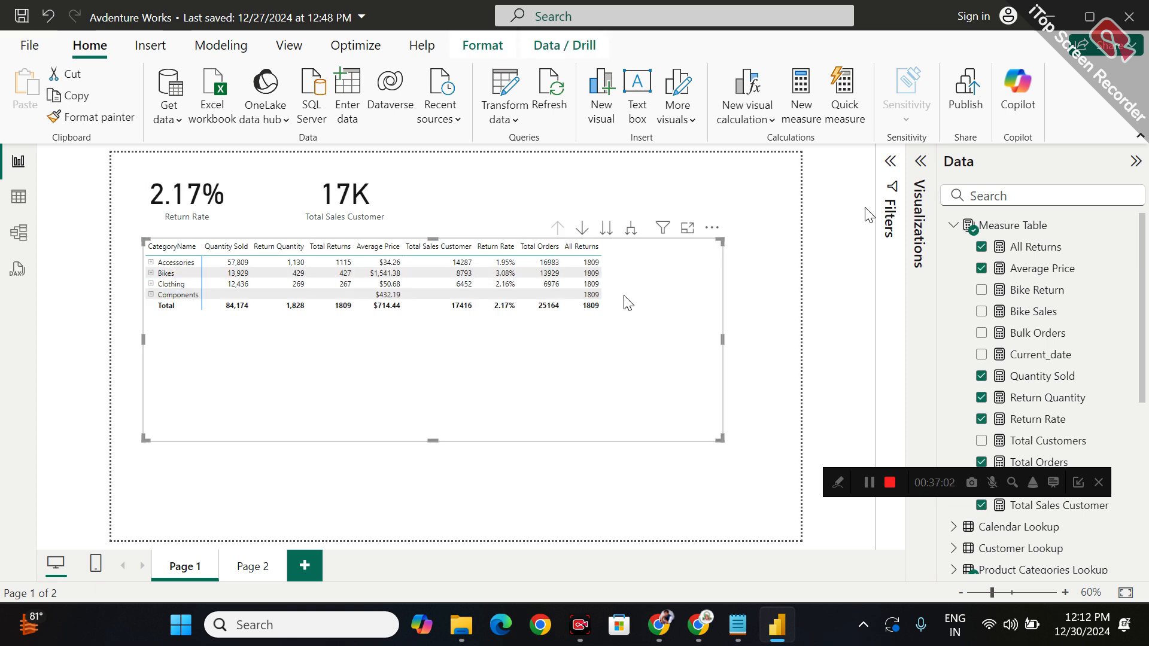
pyautogui.moveTo(433, 441); pyautogui.dragTo(431, 479)
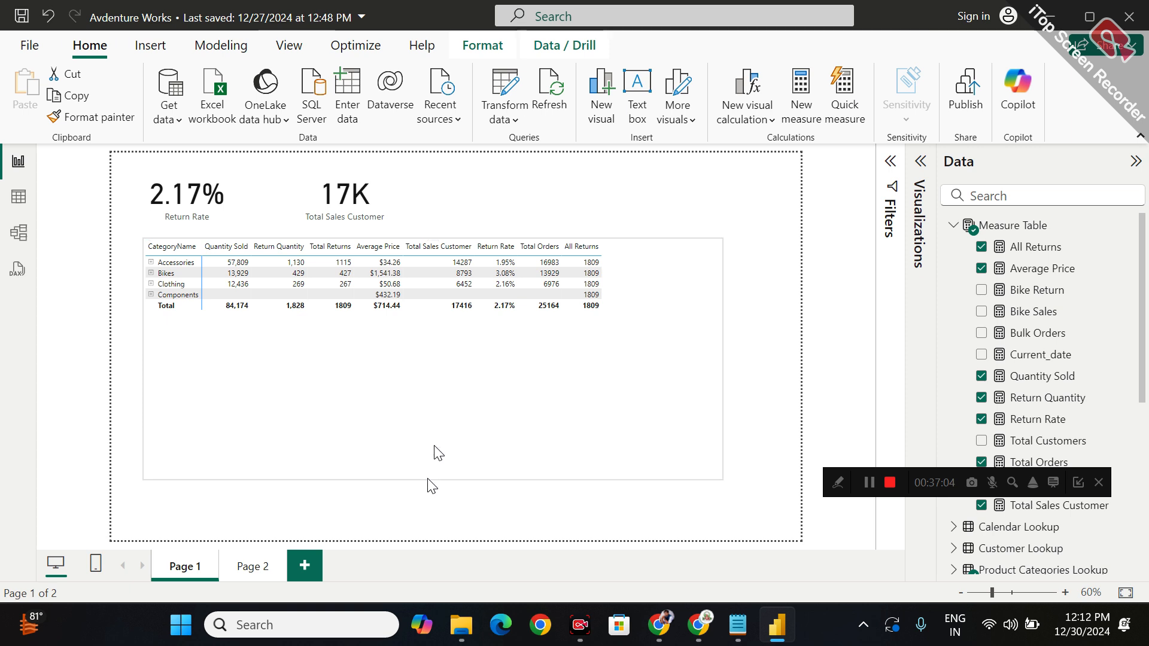
pyautogui.click(837, 482)
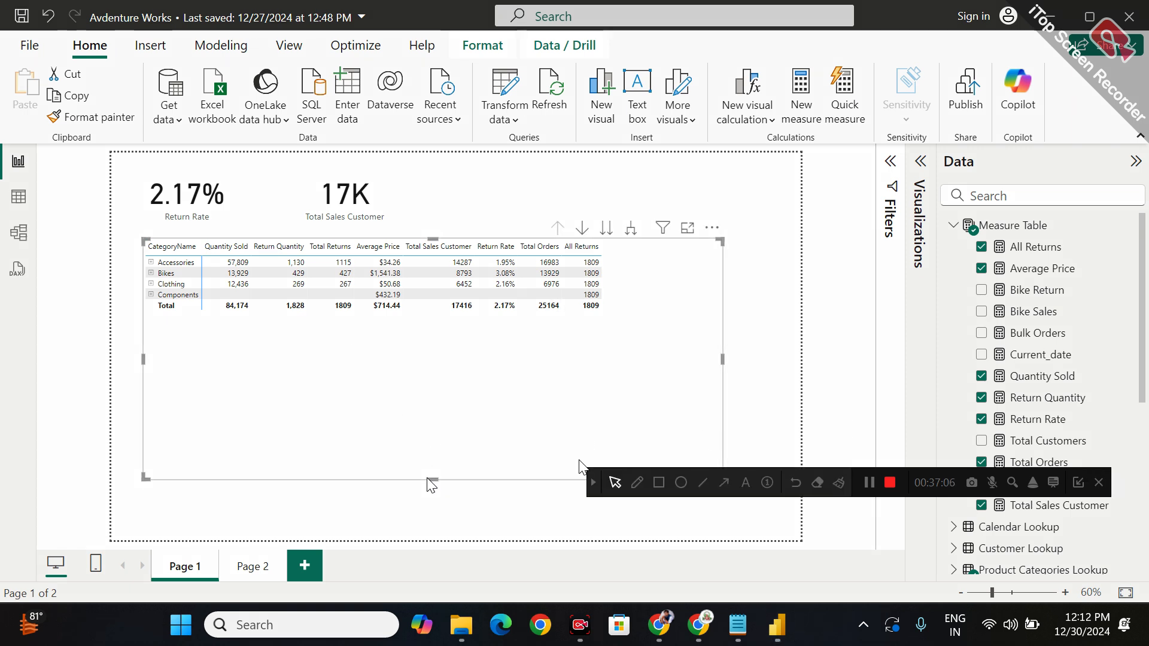
pyautogui.click(637, 483)
pyautogui.moveTo(111, 266)
pyautogui.mouseDown()
pyautogui.moveTo(380, 257)
pyautogui.moveTo(389, 240)
pyautogui.moveTo(80, 249)
pyautogui.moveTo(94, 270)
pyautogui.moveTo(167, 283)
pyautogui.moveTo(413, 276)
pyautogui.moveTo(103, 267)
pyautogui.moveTo(135, 283)
pyautogui.moveTo(323, 286)
pyautogui.moveTo(366, 274)
pyautogui.moveTo(266, 276)
pyautogui.mouseUp()
pyautogui.moveTo(409, 298)
pyautogui.mouseDown()
pyautogui.moveTo(377, 291)
pyautogui.moveTo(409, 298)
pyautogui.mouseUp()
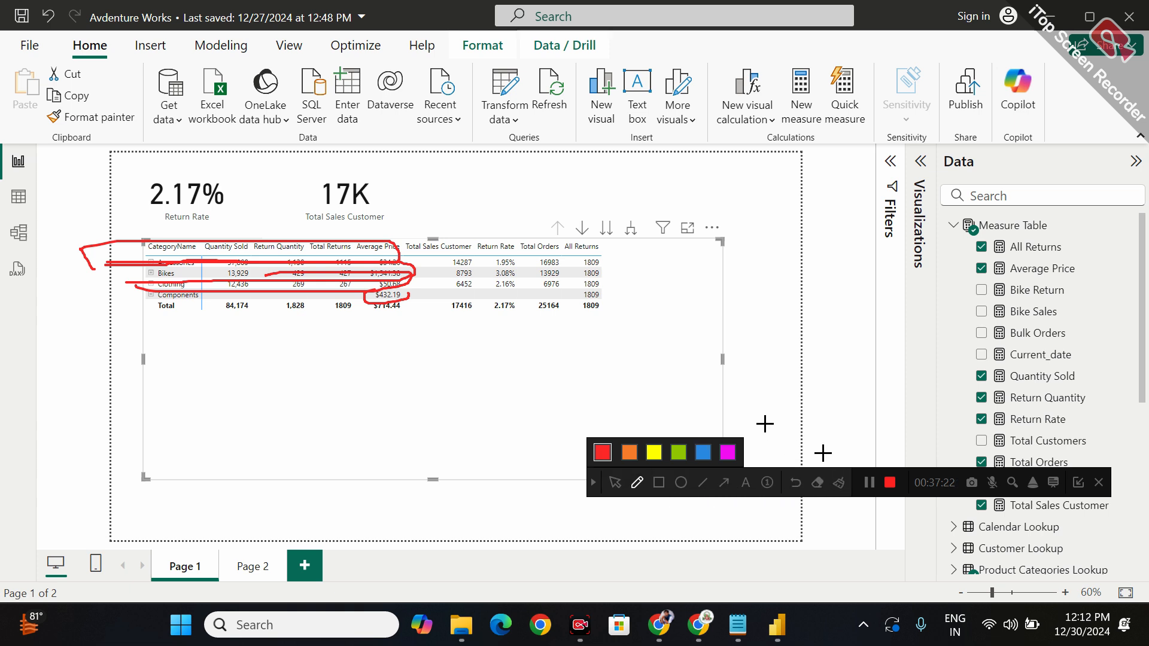
pyautogui.click(840, 482)
pyautogui.moveTo(611, 234)
pyautogui.mouseDown()
pyautogui.moveTo(570, 227)
pyautogui.moveTo(555, 279)
pyautogui.moveTo(568, 326)
pyautogui.moveTo(623, 253)
pyautogui.moveTo(611, 222)
pyautogui.mouseUp()
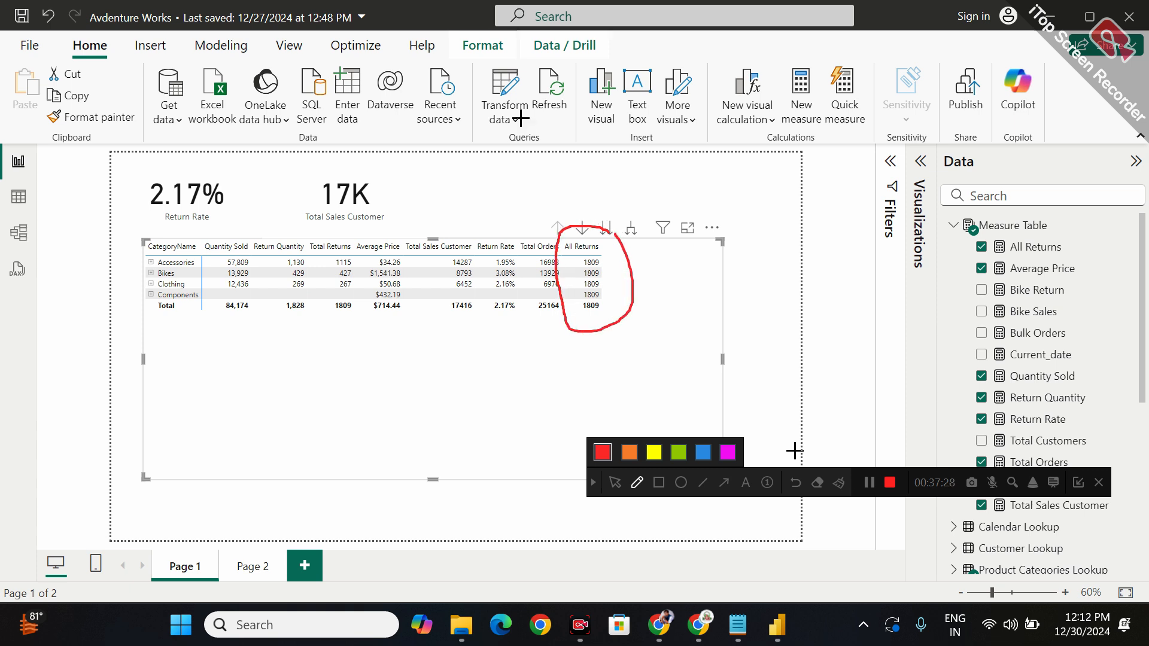
pyautogui.moveTo(591, 138)
pyautogui.mouseDown()
pyautogui.moveTo(590, 245)
pyautogui.moveTo(572, 228)
pyautogui.moveTo(606, 232)
pyautogui.mouseUp()
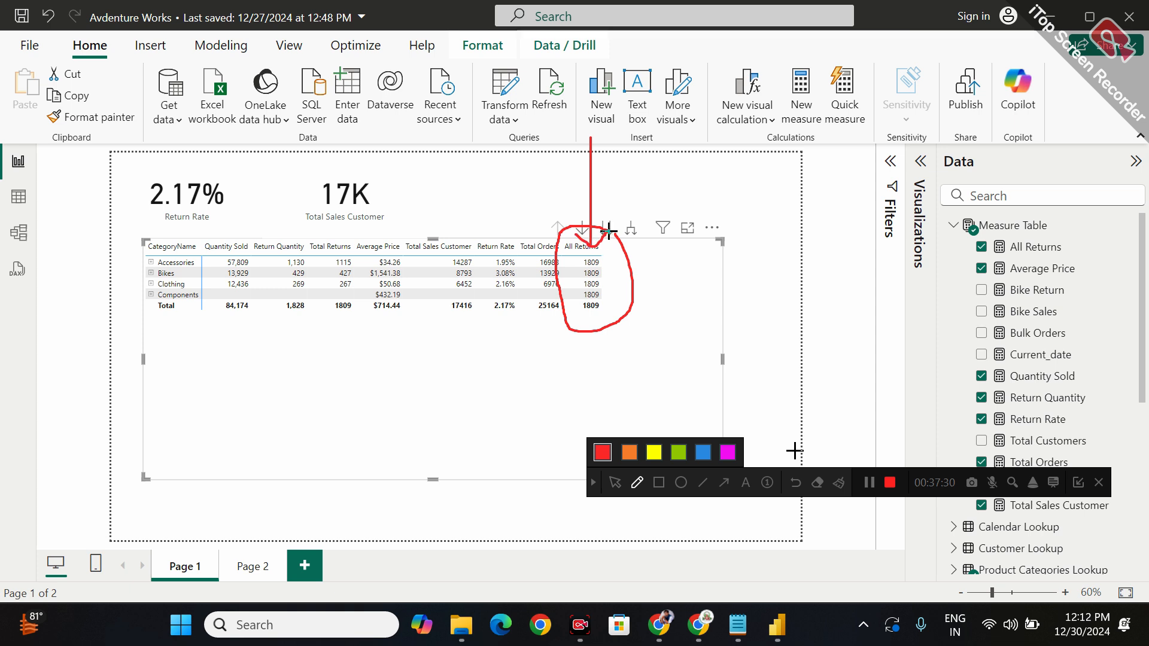
pyautogui.moveTo(125, 274)
pyautogui.mouseDown()
pyautogui.moveTo(607, 266)
pyautogui.moveTo(359, 245)
pyautogui.moveTo(131, 251)
pyautogui.moveTo(126, 273)
pyautogui.mouseUp()
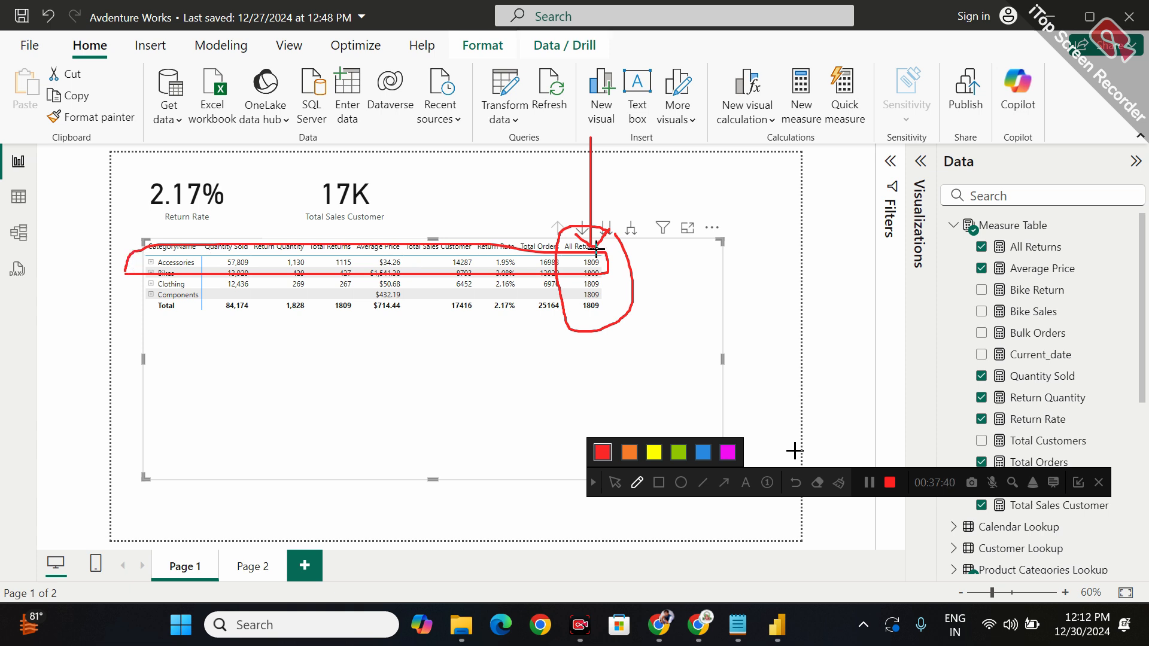
pyautogui.moveTo(173, 250)
pyautogui.mouseDown()
pyautogui.moveTo(165, 243)
pyautogui.moveTo(170, 305)
pyautogui.moveTo(179, 311)
pyautogui.moveTo(187, 279)
pyautogui.moveTo(191, 314)
pyautogui.mouseUp()
pyautogui.moveTo(91, 267)
pyautogui.mouseDown()
pyautogui.moveTo(141, 268)
pyautogui.moveTo(132, 293)
pyautogui.moveTo(191, 283)
pyautogui.mouseUp()
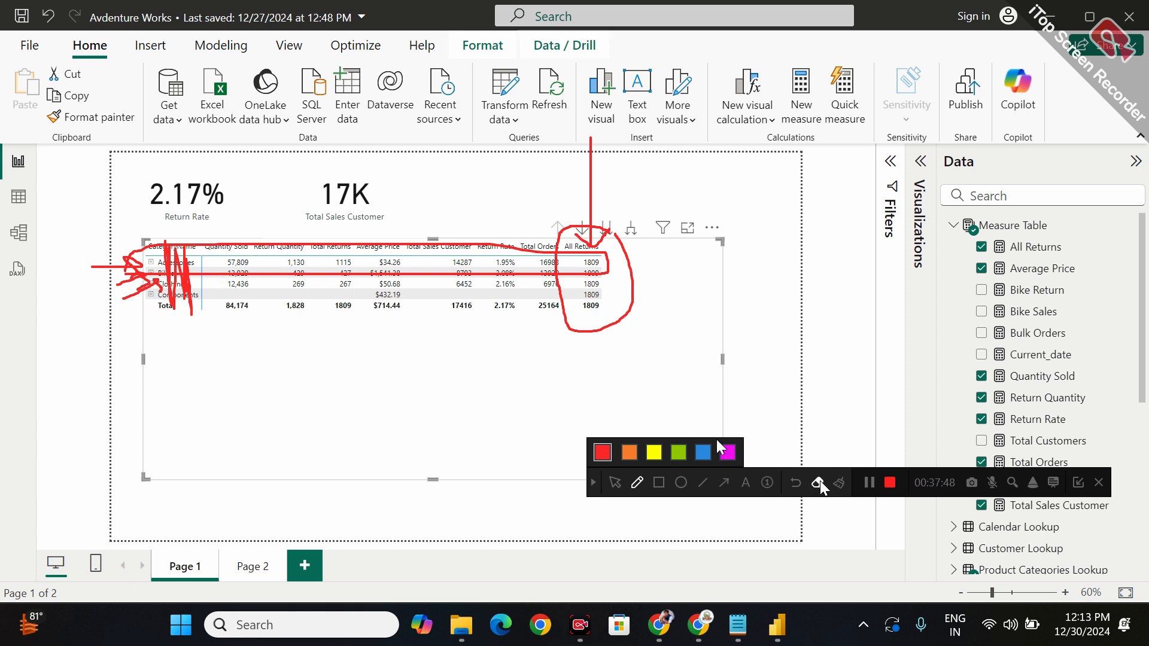
pyautogui.click(838, 482)
pyautogui.moveTo(235, 231)
pyautogui.mouseDown()
pyautogui.moveTo(208, 262)
pyautogui.moveTo(238, 233)
pyautogui.moveTo(290, 232)
pyautogui.moveTo(269, 185)
pyautogui.moveTo(305, 137)
pyautogui.moveTo(313, 77)
pyautogui.moveTo(389, 42)
pyautogui.moveTo(426, 109)
pyautogui.mouseUp()
pyautogui.moveTo(470, 57); pyautogui.dragTo(573, 93)
pyautogui.moveTo(541, 36); pyautogui.dragTo(479, 126)
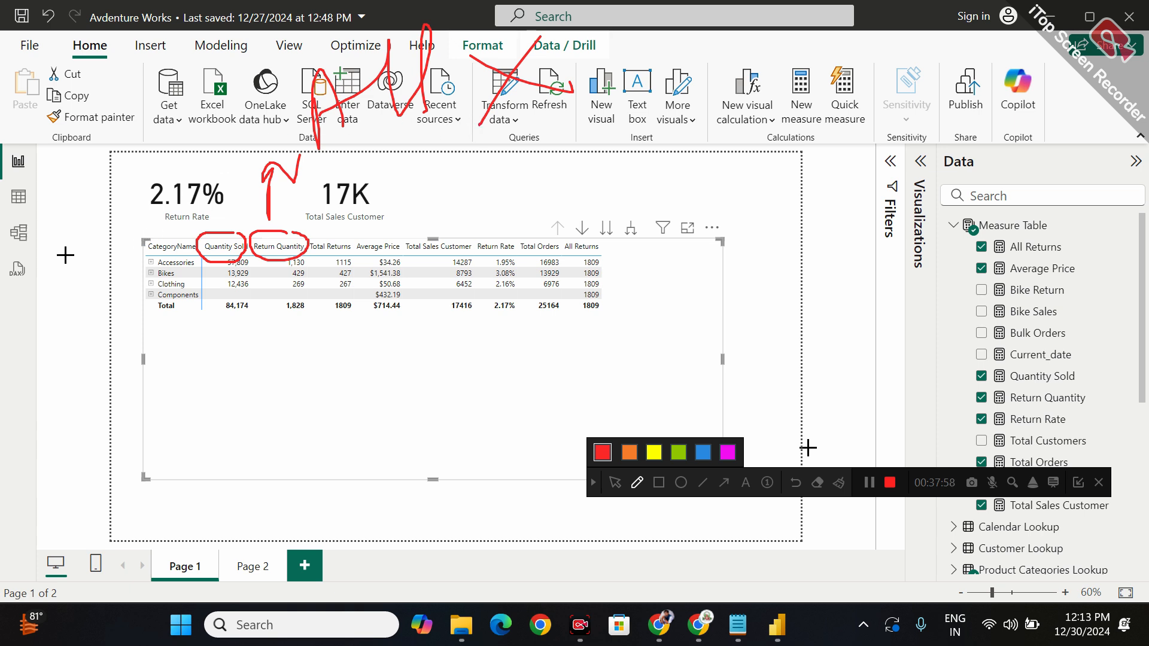
pyautogui.moveTo(131, 275)
pyautogui.mouseDown()
pyautogui.moveTo(233, 275)
pyautogui.moveTo(261, 250)
pyautogui.moveTo(173, 251)
pyautogui.moveTo(130, 267)
pyautogui.moveTo(142, 277)
pyautogui.mouseUp()
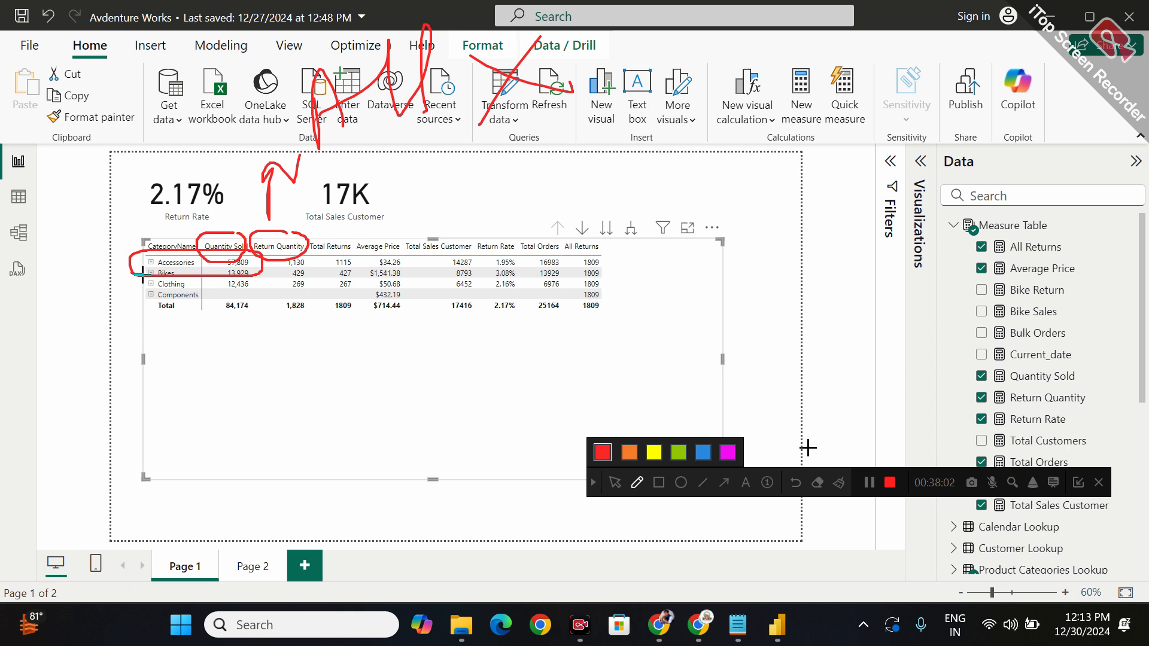
pyautogui.moveTo(602, 247)
pyautogui.mouseDown()
pyautogui.moveTo(576, 270)
pyautogui.moveTo(603, 250)
pyautogui.mouseUp()
pyautogui.moveTo(914, 1)
pyautogui.mouseDown()
pyautogui.moveTo(915, 124)
pyautogui.moveTo(965, 132)
pyautogui.mouseUp()
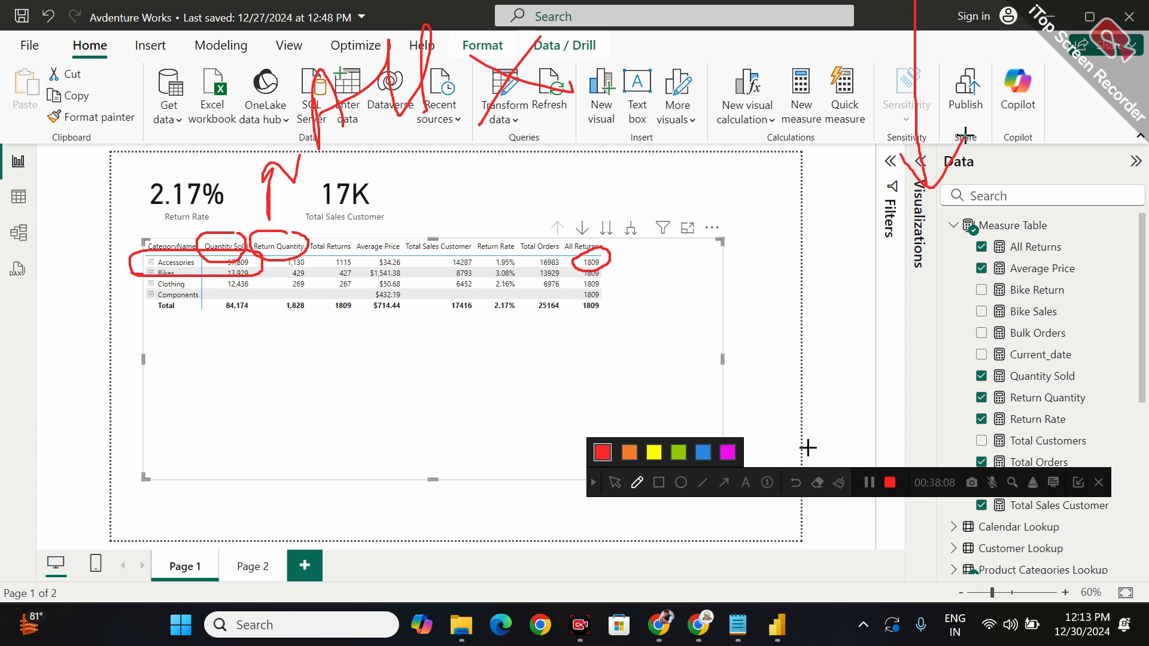
pyautogui.moveTo(1004, 217)
pyautogui.mouseDown()
pyautogui.moveTo(933, 216)
pyautogui.moveTo(879, 412)
pyautogui.moveTo(1072, 245)
pyautogui.moveTo(1001, 214)
pyautogui.mouseUp()
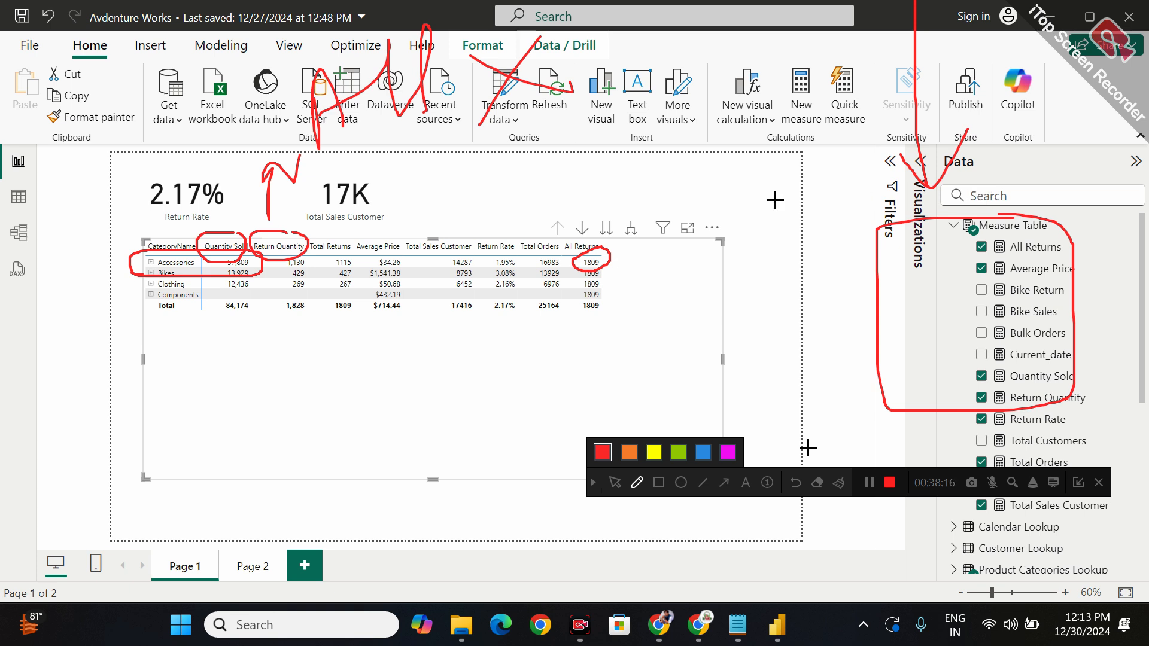
pyautogui.moveTo(577, 266)
pyautogui.mouseDown()
pyautogui.moveTo(591, 316)
pyautogui.moveTo(602, 243)
pyautogui.mouseUp()
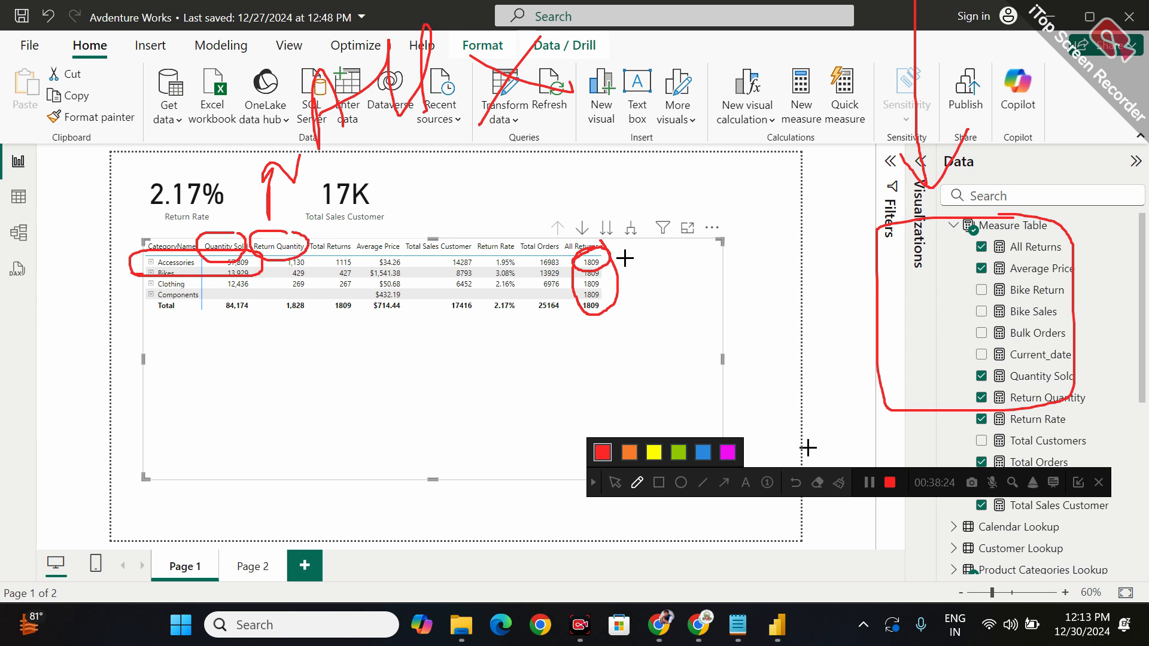
pyautogui.moveTo(149, 345)
pyautogui.mouseDown()
pyautogui.moveTo(179, 435)
pyautogui.moveTo(282, 333)
pyautogui.moveTo(149, 341)
pyautogui.mouseUp()
pyautogui.moveTo(260, 369)
pyautogui.mouseDown()
pyautogui.moveTo(410, 377)
pyautogui.moveTo(579, 331)
pyautogui.mouseUp()
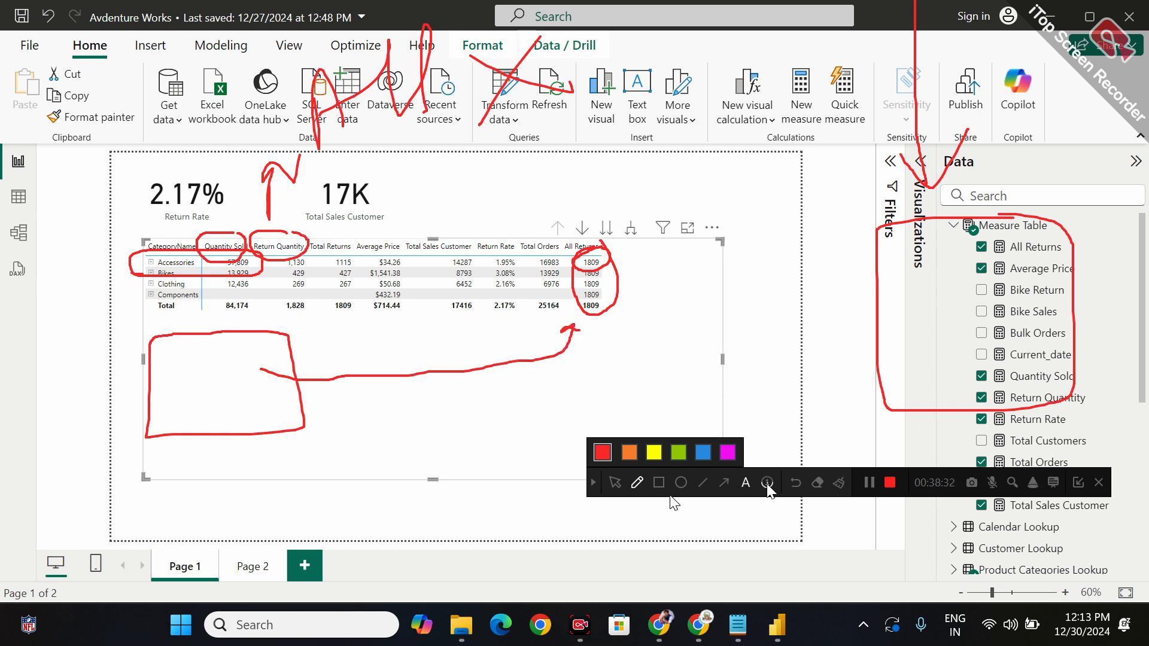
pyautogui.click(838, 483)
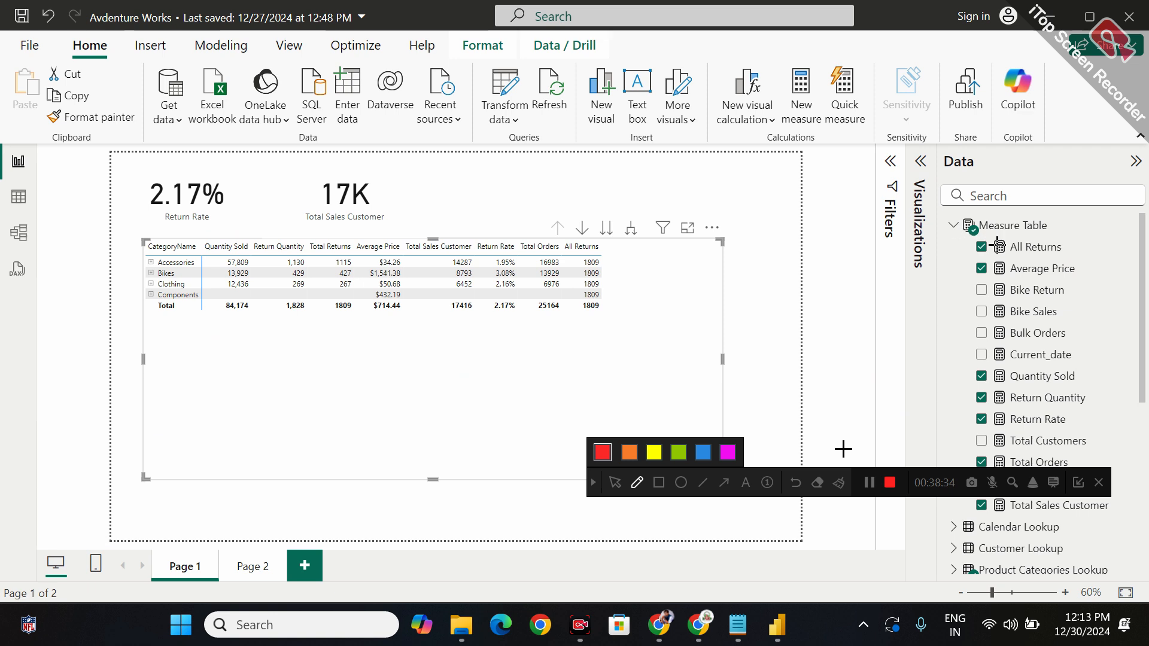
# Open the DAX formula of the All Returns measure for review
pyautogui.click(616, 483)
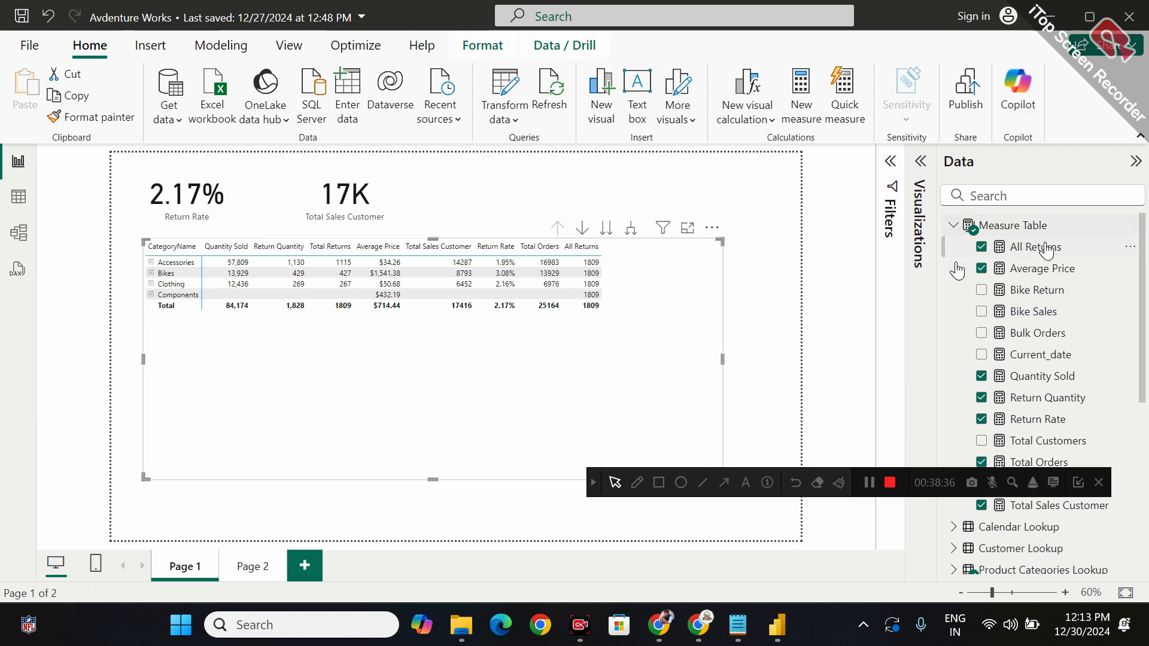
pyautogui.click(1028, 248)
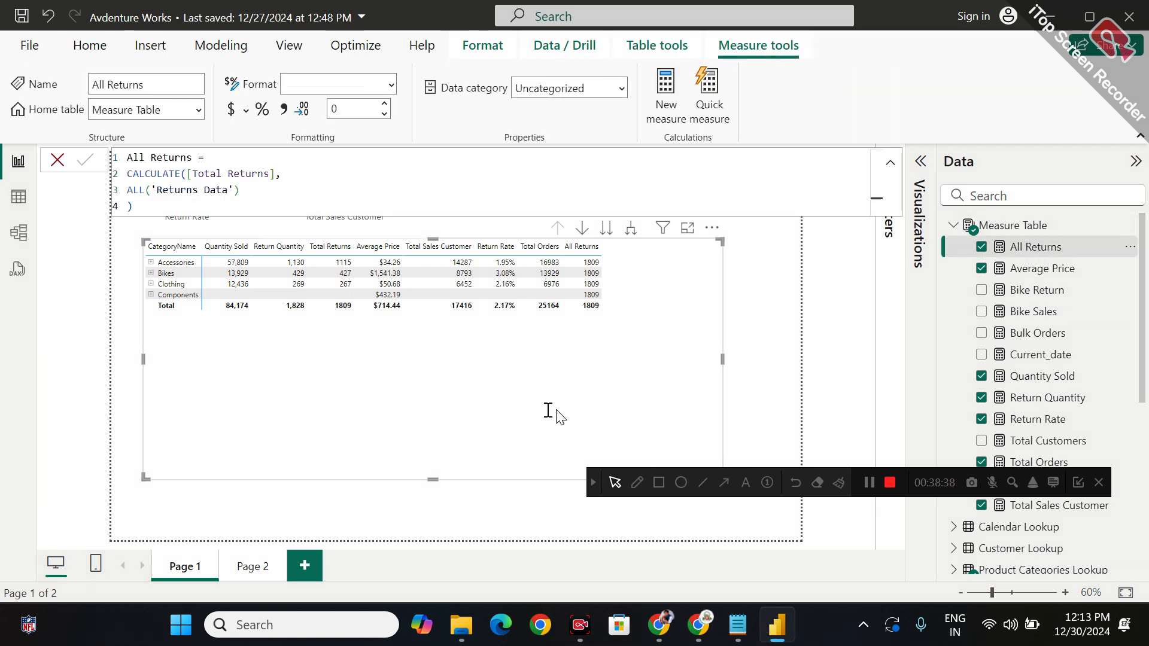
pyautogui.click(637, 482)
pyautogui.moveTo(55, 389)
pyautogui.mouseDown()
pyautogui.moveTo(134, 318)
pyautogui.moveTo(136, 329)
pyautogui.moveTo(113, 289)
pyautogui.moveTo(142, 290)
pyautogui.moveTo(136, 256)
pyautogui.mouseUp()
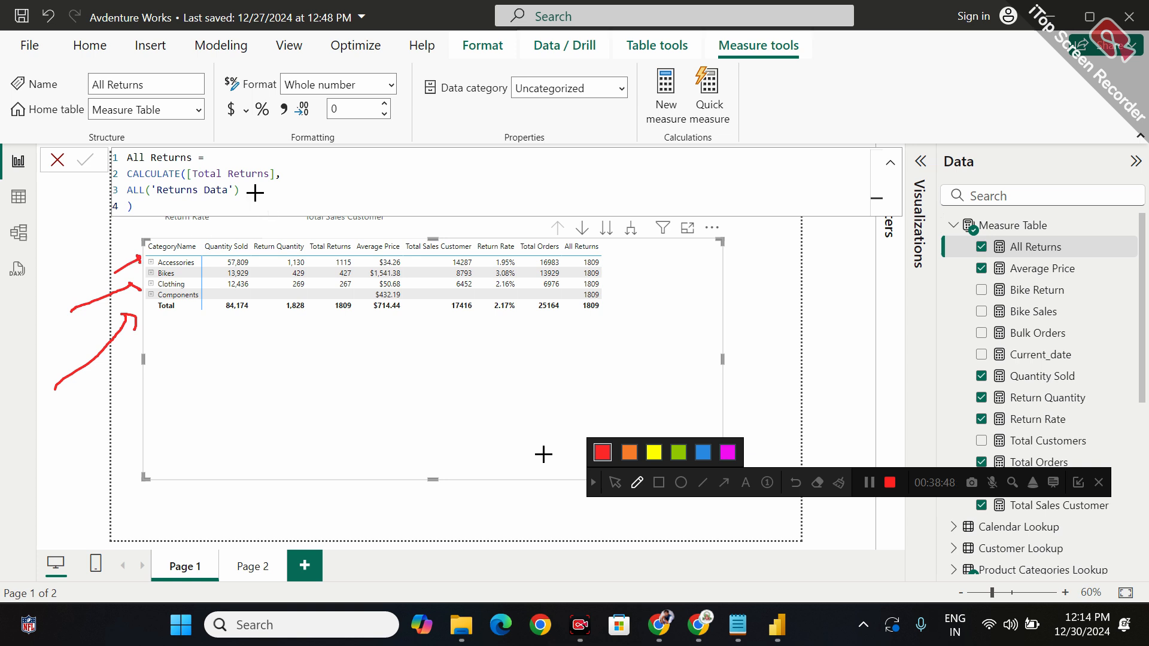
pyautogui.moveTo(231, 183)
pyautogui.mouseDown()
pyautogui.moveTo(104, 197)
pyautogui.moveTo(234, 204)
pyautogui.moveTo(239, 183)
pyautogui.moveTo(226, 183)
pyautogui.mouseUp()
pyautogui.moveTo(78, 207)
pyautogui.mouseDown()
pyautogui.moveTo(128, 162)
pyautogui.moveTo(95, 213)
pyautogui.moveTo(137, 166)
pyautogui.mouseUp()
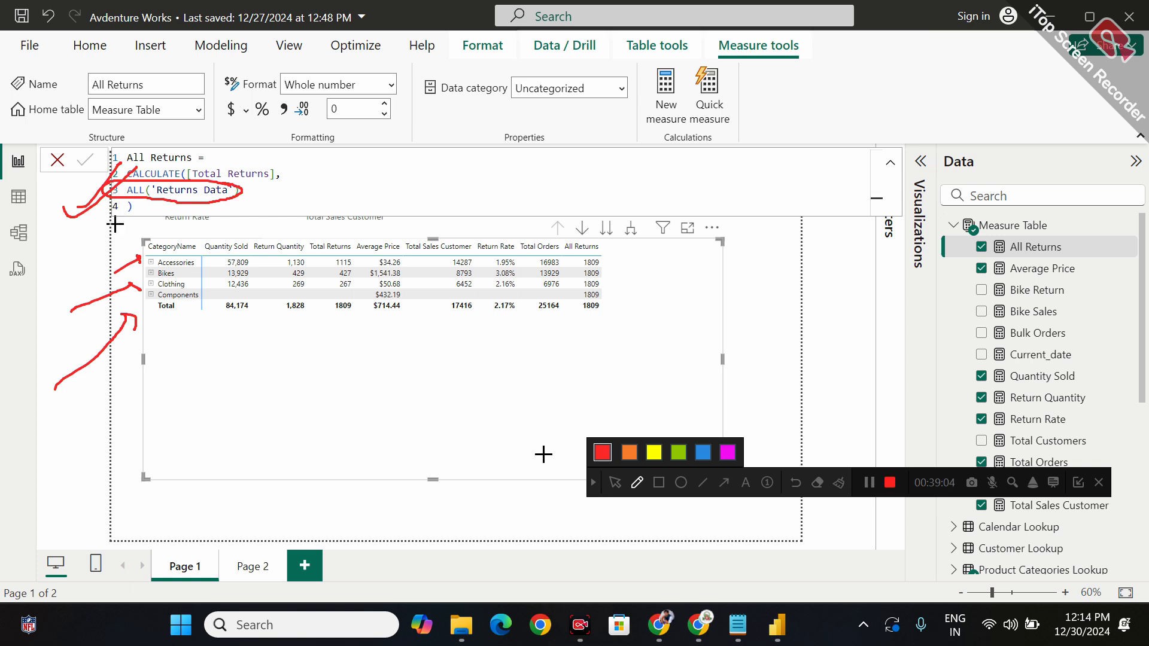
pyautogui.moveTo(206, 207)
pyautogui.mouseDown()
pyautogui.moveTo(232, 179)
pyautogui.moveTo(143, 175)
pyautogui.moveTo(90, 192)
pyautogui.moveTo(154, 202)
pyautogui.mouseUp()
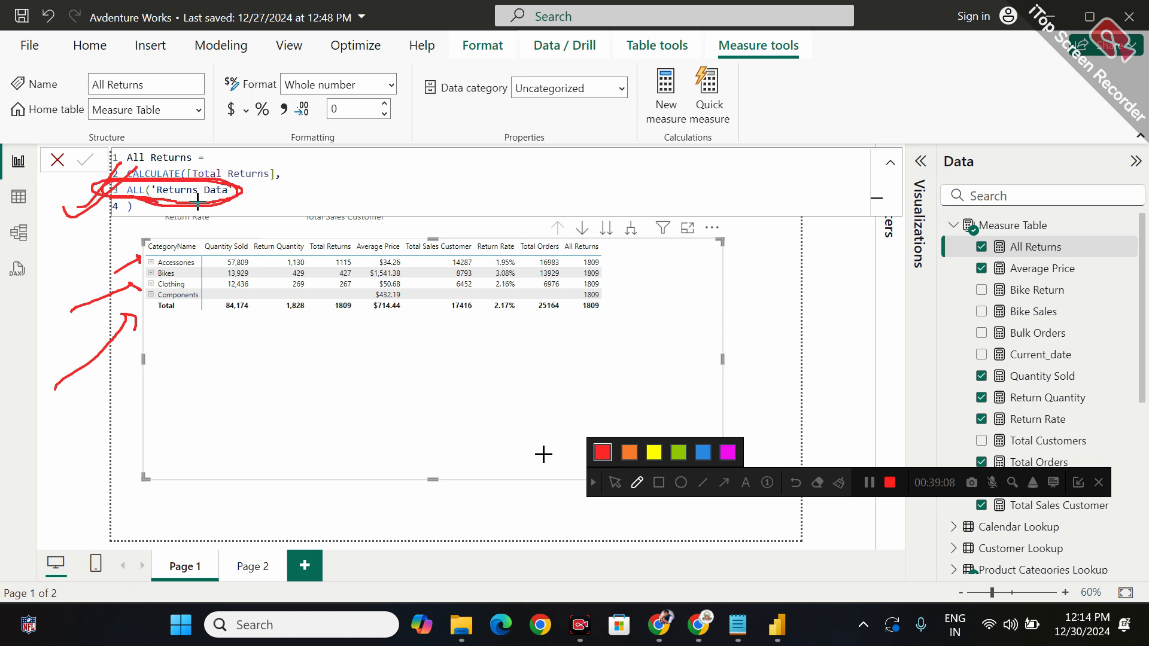
pyautogui.moveTo(236, 193)
pyautogui.mouseDown()
pyautogui.moveTo(500, 192)
pyautogui.moveTo(584, 231)
pyautogui.moveTo(597, 258)
pyautogui.moveTo(600, 248)
pyautogui.mouseUp()
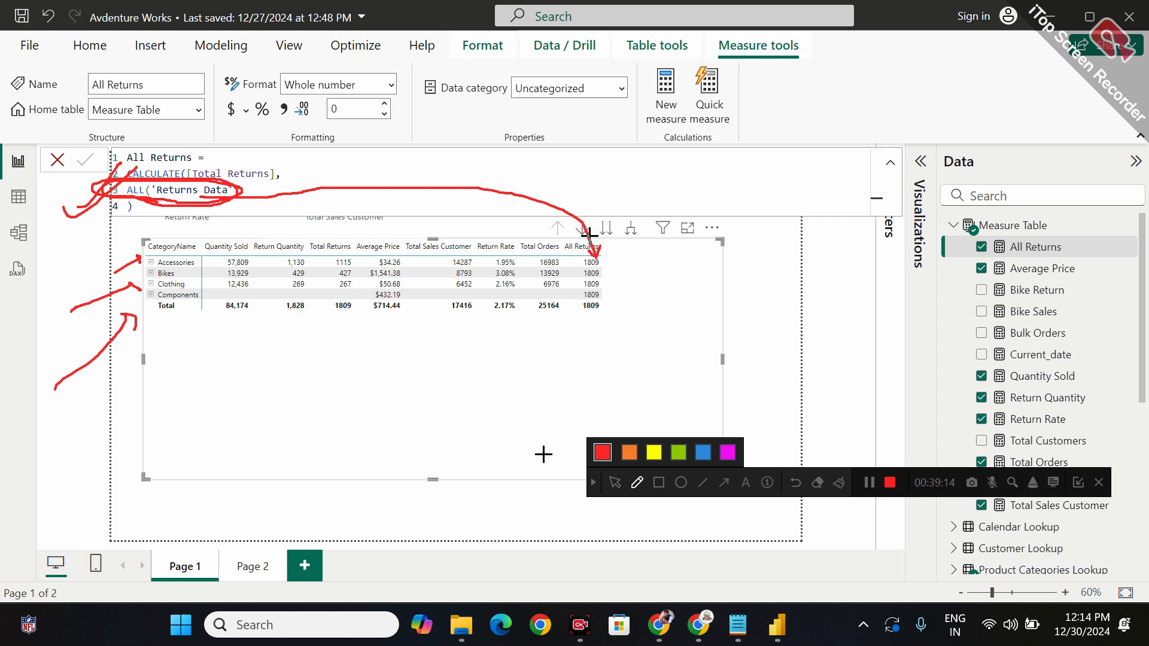
pyautogui.moveTo(638, 260)
pyautogui.mouseDown()
pyautogui.moveTo(614, 260)
pyautogui.moveTo(633, 277)
pyautogui.mouseUp()
pyautogui.moveTo(645, 284)
pyautogui.mouseDown()
pyautogui.moveTo(596, 287)
pyautogui.moveTo(620, 292)
pyautogui.mouseUp()
pyautogui.click(840, 483)
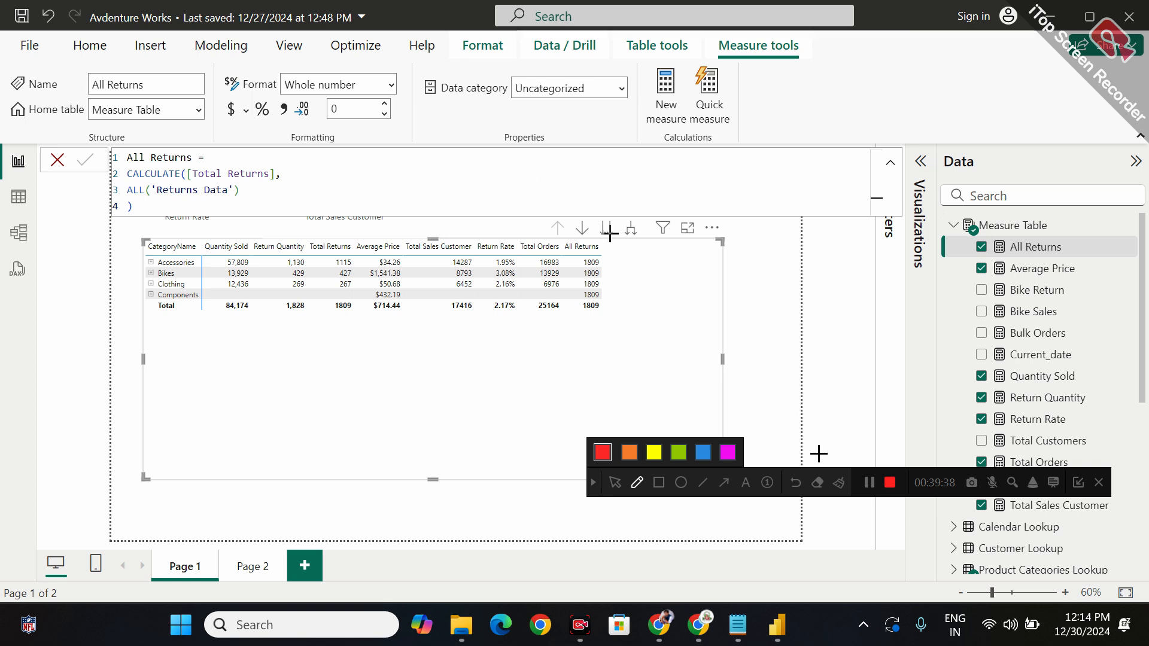
pyautogui.moveTo(110, 270)
pyautogui.mouseDown()
pyautogui.moveTo(141, 264)
pyautogui.moveTo(129, 258)
pyautogui.moveTo(144, 305)
pyautogui.mouseUp()
pyautogui.moveTo(246, 220)
pyautogui.mouseDown()
pyautogui.moveTo(225, 220)
pyautogui.moveTo(199, 254)
pyautogui.moveTo(200, 303)
pyautogui.moveTo(216, 320)
pyautogui.moveTo(261, 319)
pyautogui.moveTo(258, 223)
pyautogui.mouseUp()
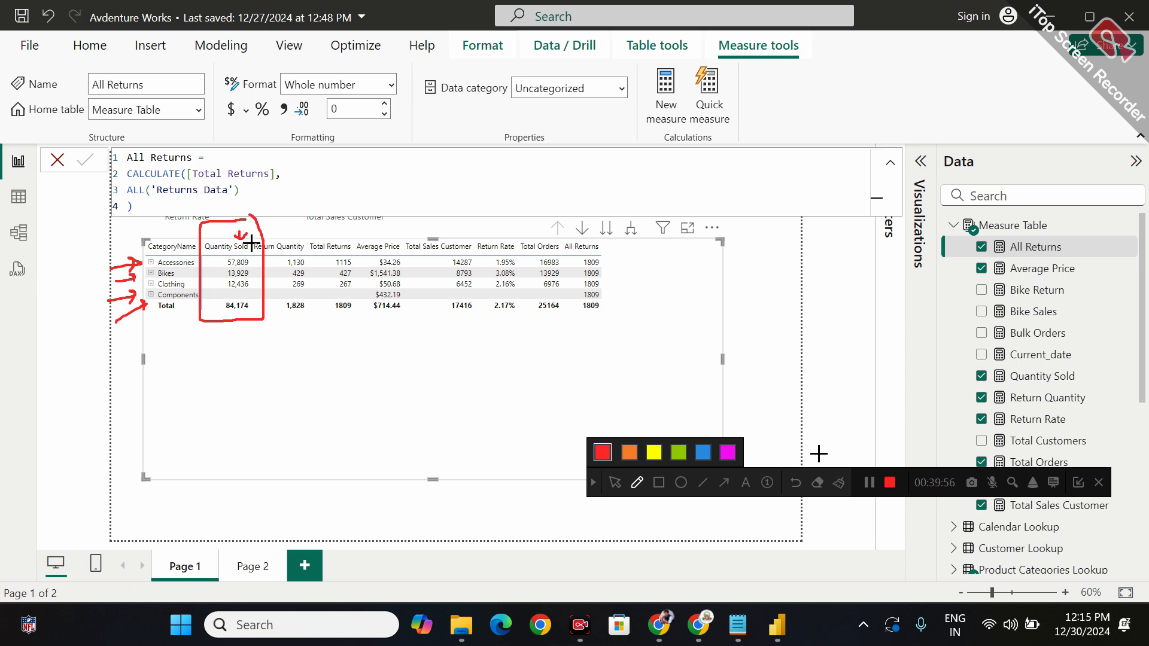
pyautogui.moveTo(147, 206); pyautogui.dragTo(166, 223)
pyautogui.moveTo(187, 275); pyautogui.dragTo(211, 276)
pyautogui.moveTo(128, 248); pyautogui.dragTo(204, 297)
pyautogui.moveTo(188, 232); pyautogui.dragTo(161, 319)
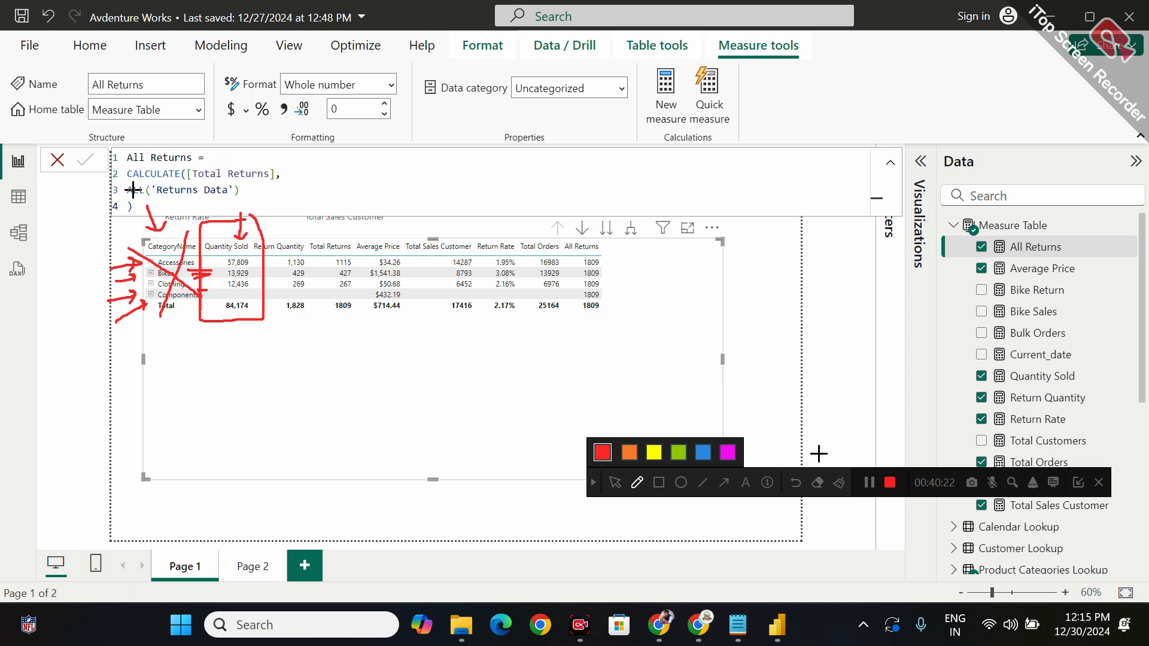
pyautogui.moveTo(146, 177)
pyautogui.mouseDown()
pyautogui.moveTo(128, 180)
pyautogui.moveTo(147, 193)
pyautogui.mouseUp()
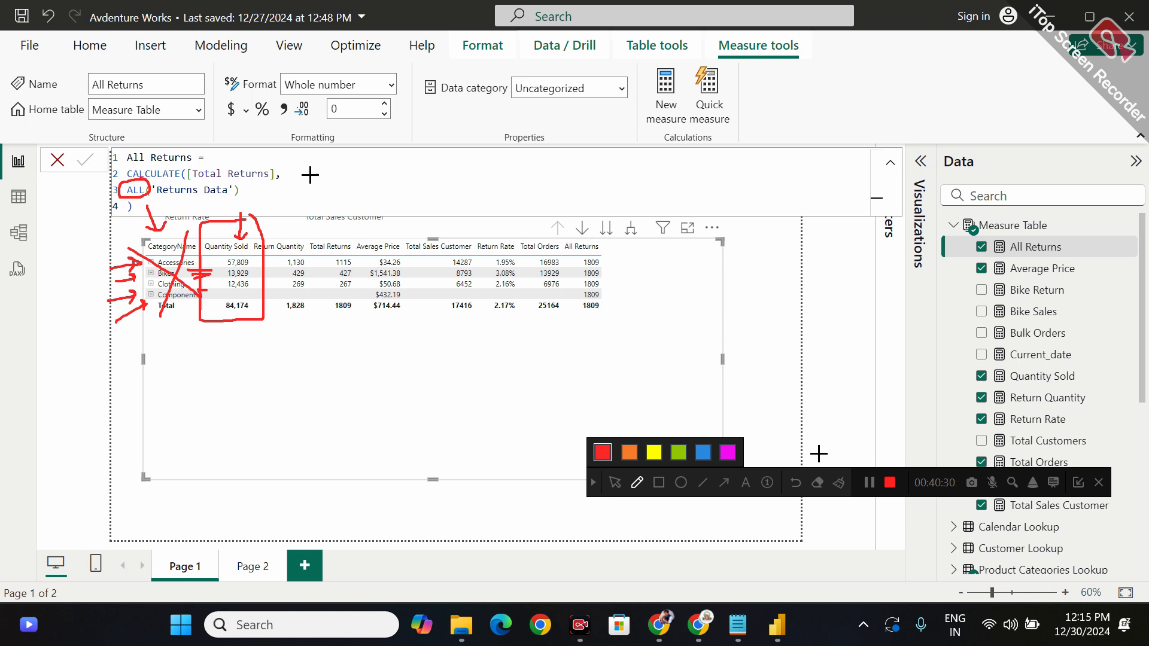
pyautogui.moveTo(338, 178)
pyautogui.mouseDown()
pyautogui.moveTo(259, 184)
pyautogui.moveTo(252, 201)
pyautogui.mouseUp()
pyautogui.moveTo(177, 323)
pyautogui.mouseDown()
pyautogui.moveTo(197, 334)
pyautogui.moveTo(181, 349)
pyautogui.mouseUp()
pyautogui.moveTo(579, 177); pyautogui.dragTo(593, 232)
pyautogui.moveTo(122, 192)
pyautogui.mouseDown()
pyautogui.moveTo(116, 174)
pyautogui.moveTo(148, 167)
pyautogui.moveTo(171, 180)
pyautogui.mouseUp()
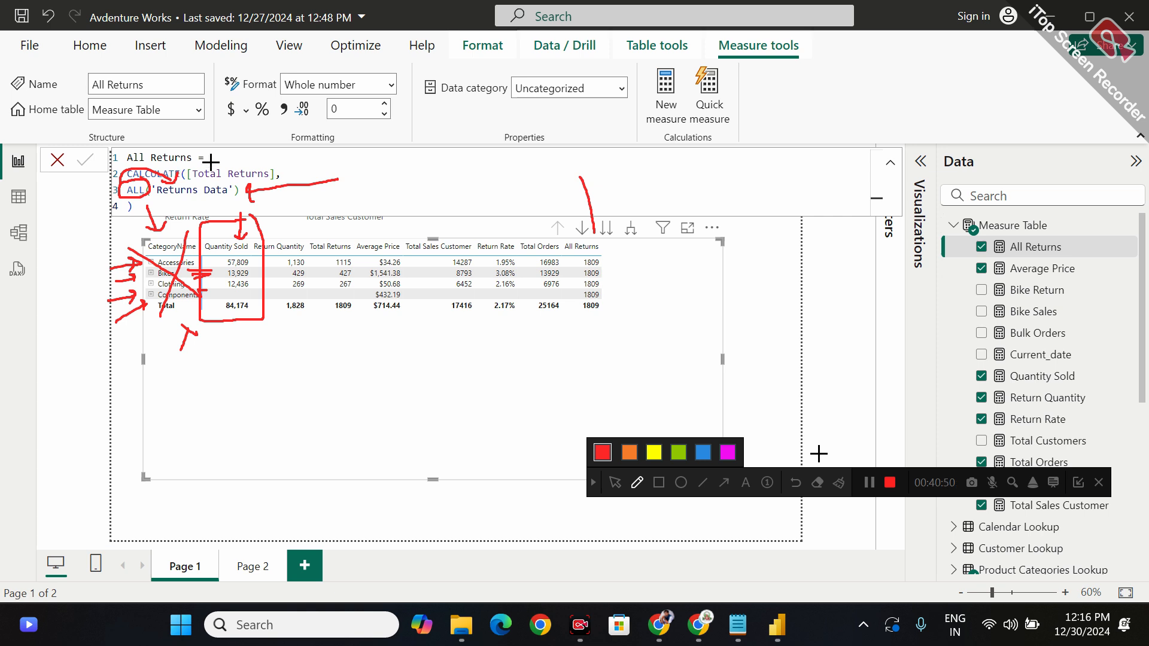
pyautogui.moveTo(179, 194)
pyautogui.mouseDown()
pyautogui.moveTo(228, 209)
pyautogui.moveTo(255, 181)
pyautogui.mouseUp()
pyautogui.moveTo(488, 142)
pyautogui.mouseDown()
pyautogui.moveTo(585, 195)
pyautogui.moveTo(587, 236)
pyautogui.moveTo(602, 241)
pyautogui.mouseUp()
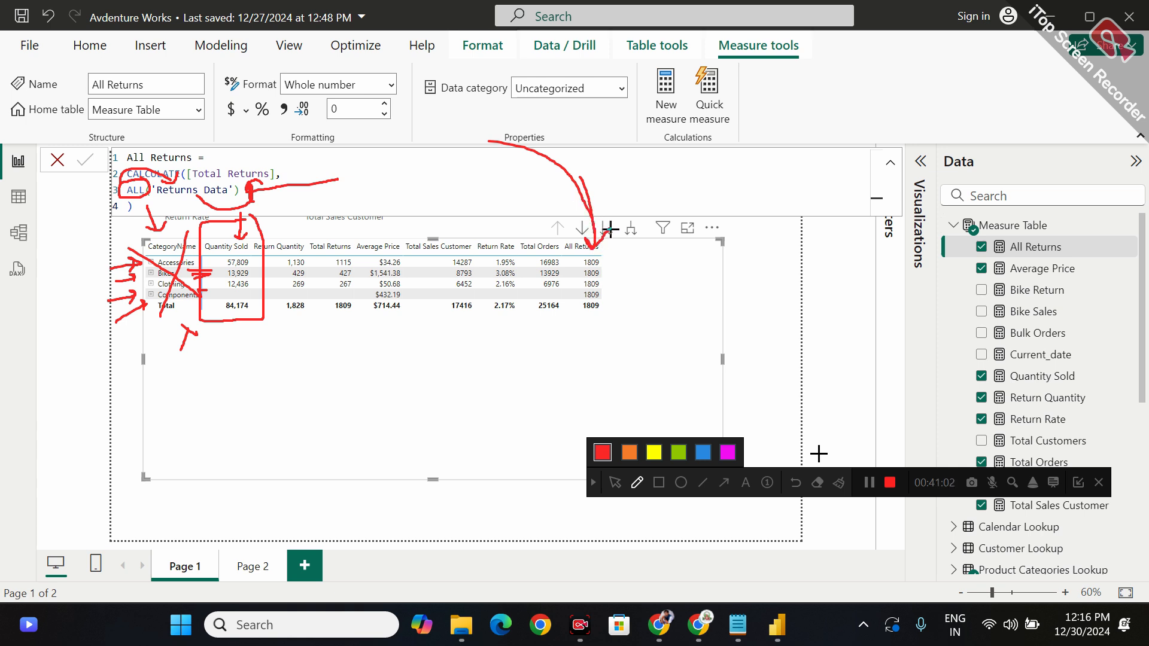
pyautogui.moveTo(274, 157)
pyautogui.mouseDown()
pyautogui.moveTo(174, 180)
pyautogui.moveTo(292, 175)
pyautogui.moveTo(257, 170)
pyautogui.moveTo(252, 200)
pyautogui.moveTo(223, 204)
pyautogui.moveTo(245, 194)
pyautogui.mouseUp()
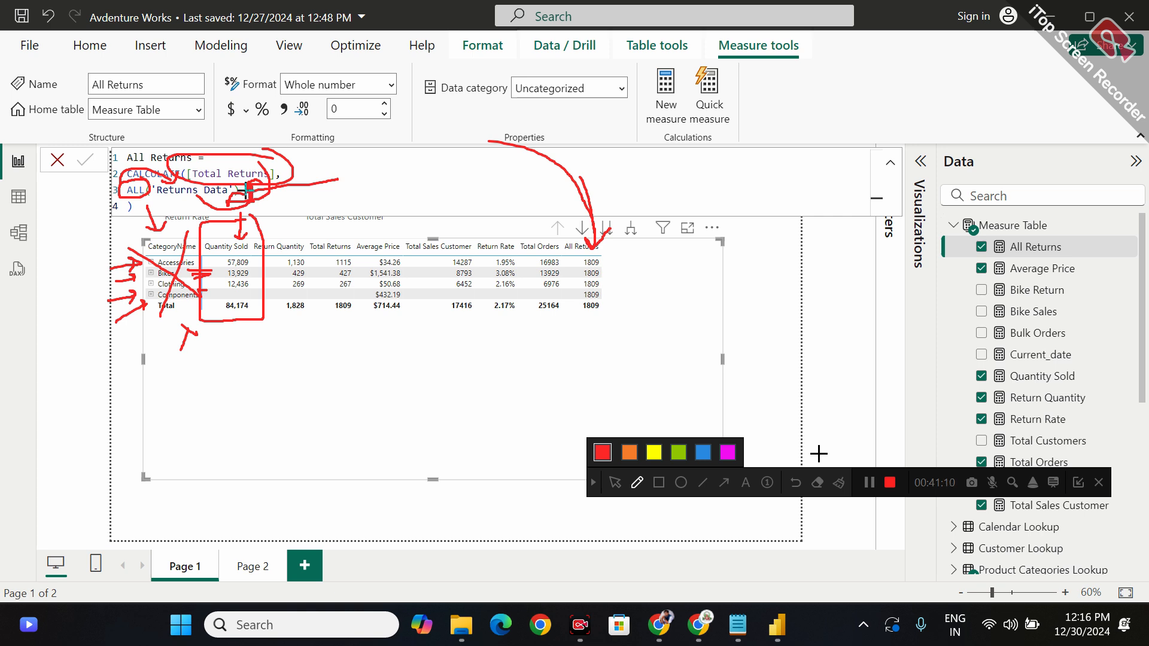
pyautogui.click(840, 483)
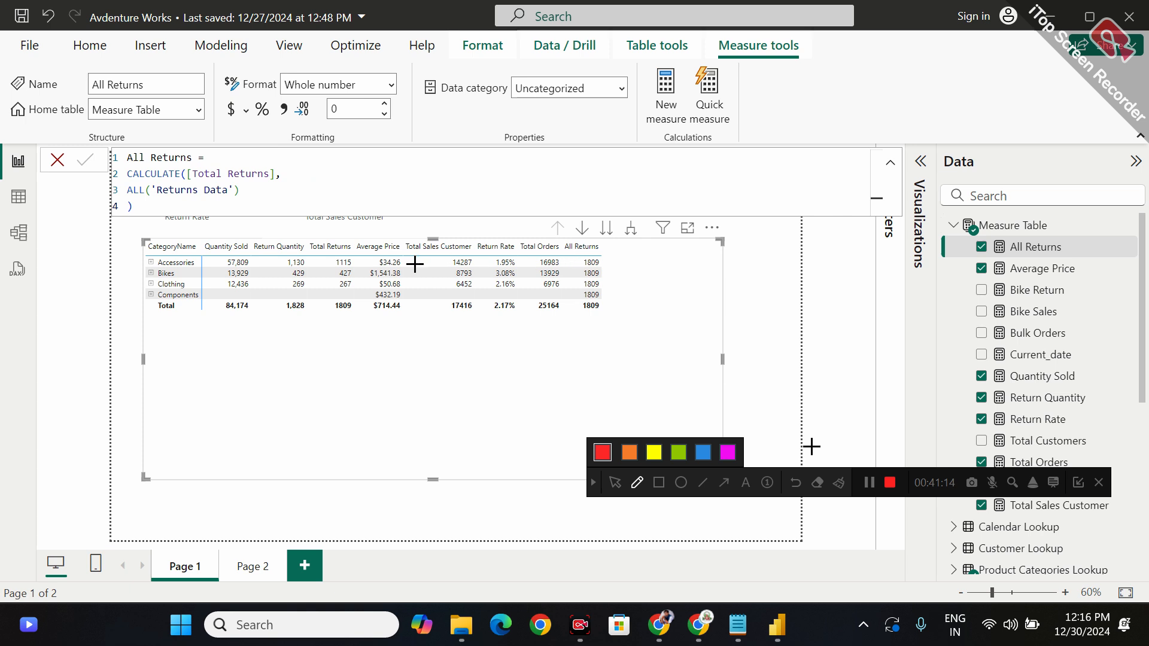
pyautogui.moveTo(609, 255)
pyautogui.mouseDown()
pyautogui.moveTo(576, 254)
pyautogui.moveTo(571, 275)
pyautogui.moveTo(608, 256)
pyautogui.mouseUp()
pyautogui.moveTo(625, 192)
pyautogui.mouseDown()
pyautogui.moveTo(561, 283)
pyautogui.moveTo(619, 209)
pyautogui.mouseUp()
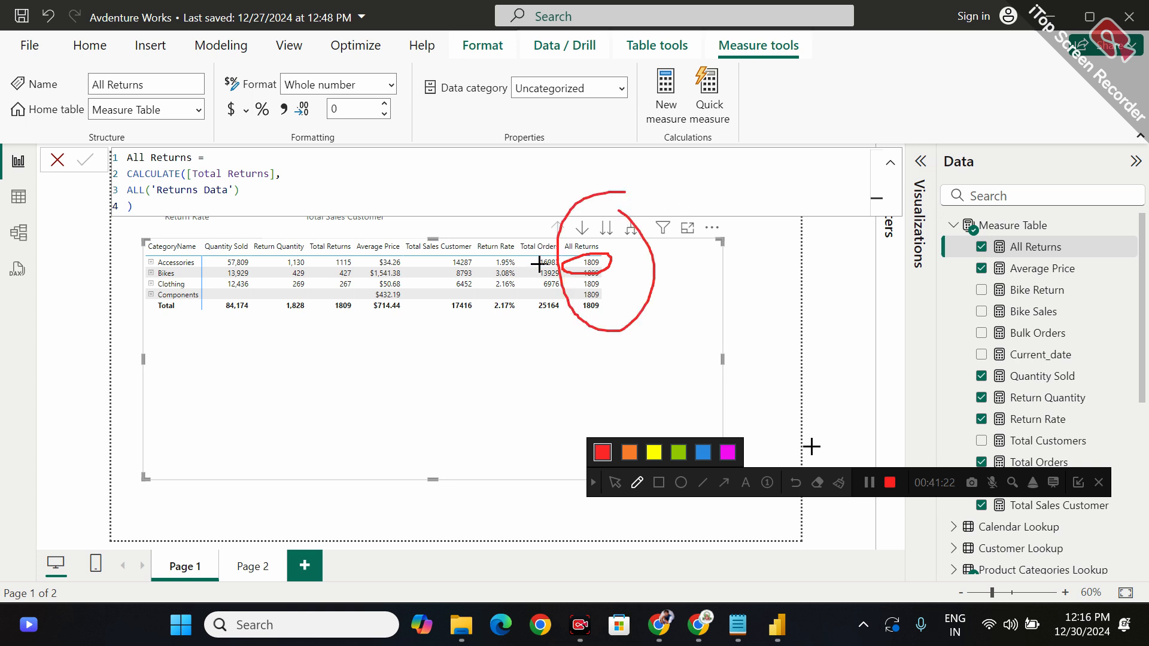
pyautogui.moveTo(357, 224)
pyautogui.mouseDown()
pyautogui.moveTo(335, 224)
pyautogui.moveTo(312, 299)
pyautogui.moveTo(369, 279)
pyautogui.moveTo(357, 242)
pyautogui.mouseUp()
pyautogui.moveTo(339, 315)
pyautogui.mouseDown()
pyautogui.moveTo(518, 359)
pyautogui.moveTo(583, 326)
pyautogui.mouseUp()
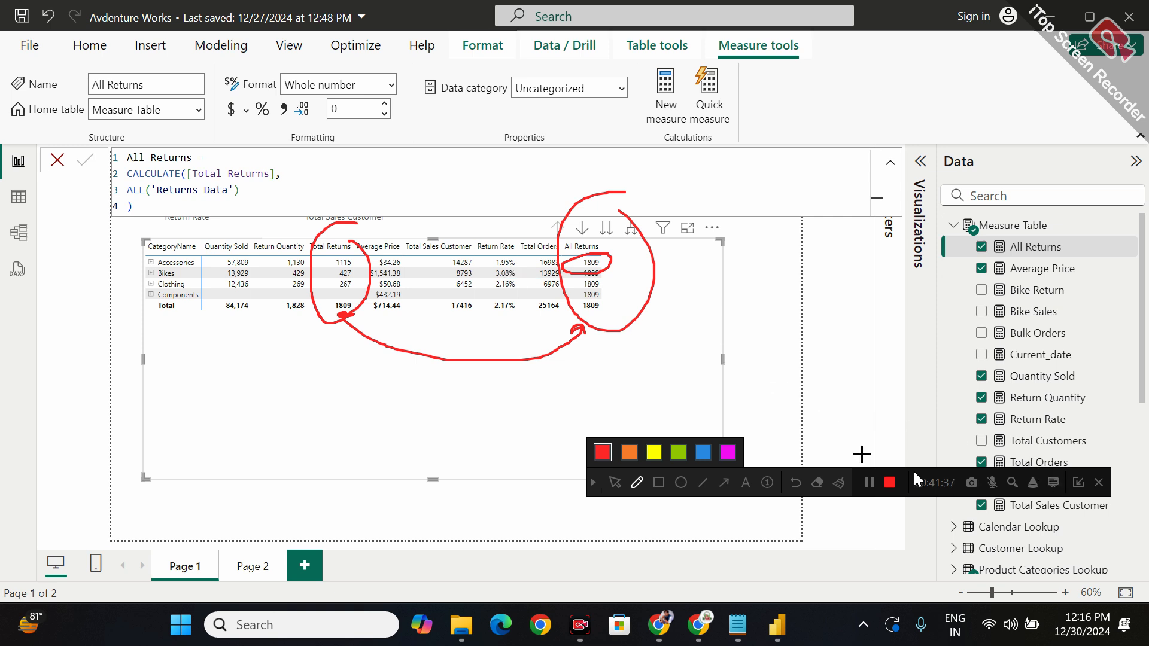
pyautogui.click(838, 482)
pyautogui.click(615, 483)
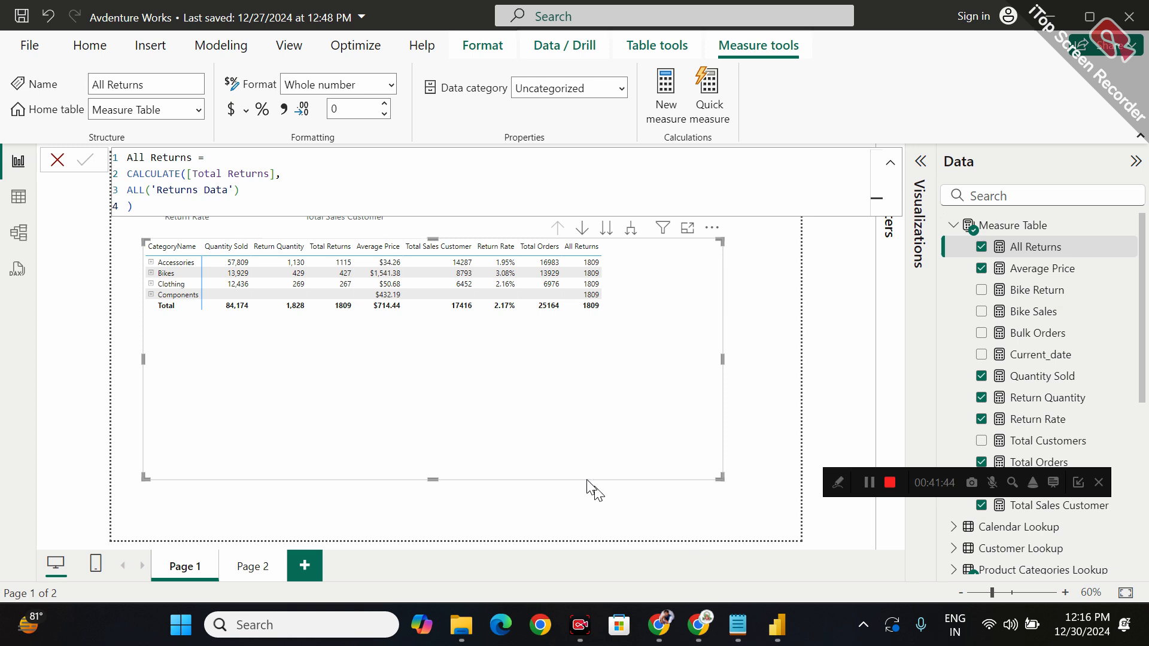
pyautogui.moveTo(845, 477); pyautogui.dragTo(890, 576)
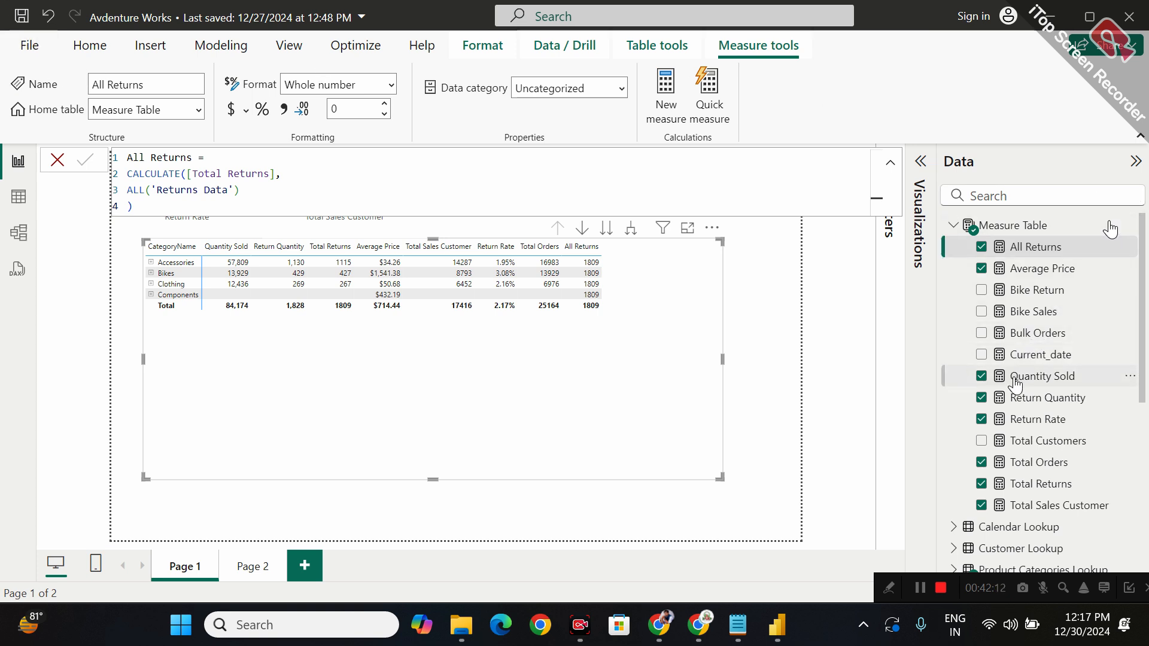
# Display the Sales Data table in Table view and bring its OrderQuantity and Weekend Sales columns into view
pyautogui.scroll(-5, 1038, 353)
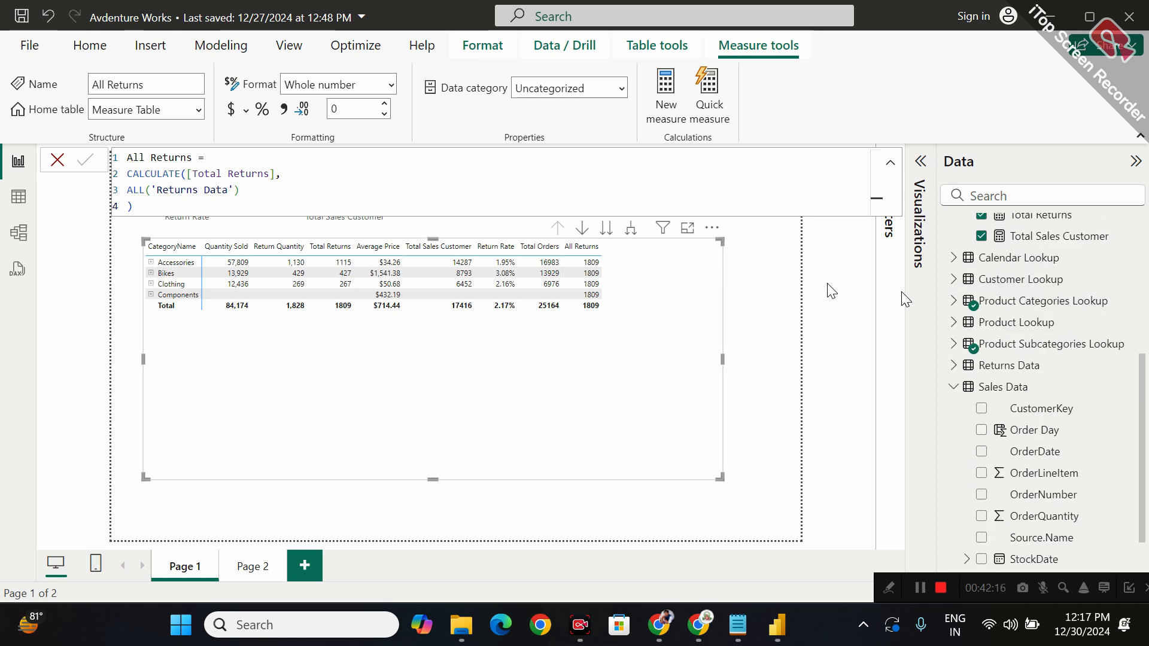
pyautogui.click(17, 193)
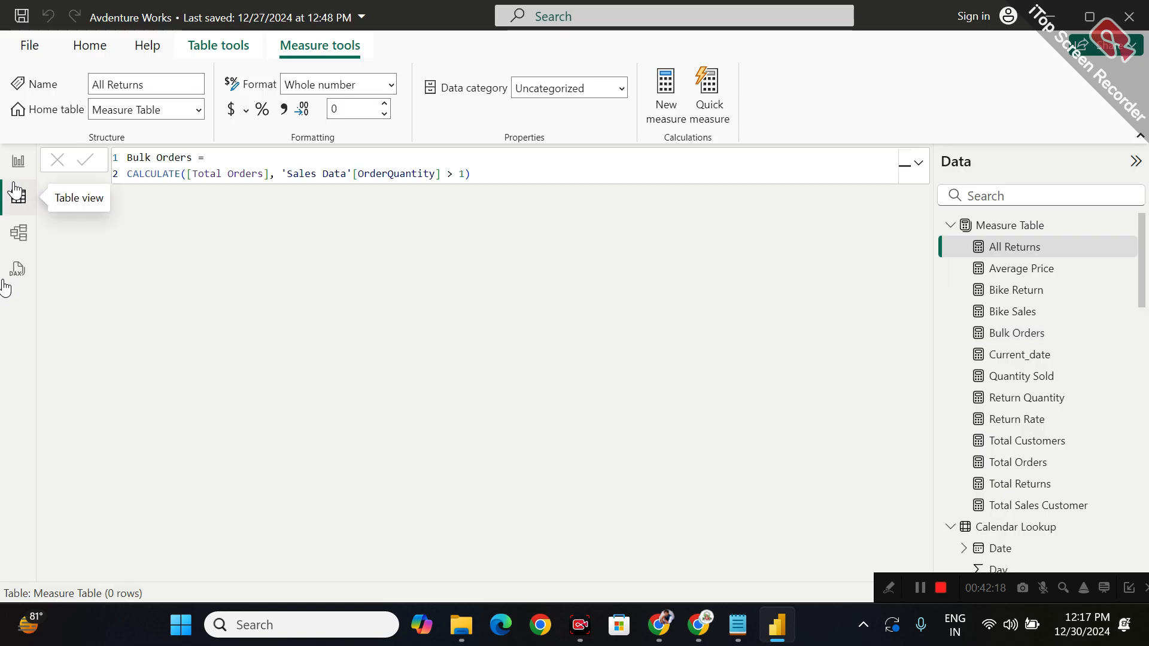
pyautogui.scroll(-5, 996, 330)
pyautogui.scroll(-4, 996, 331)
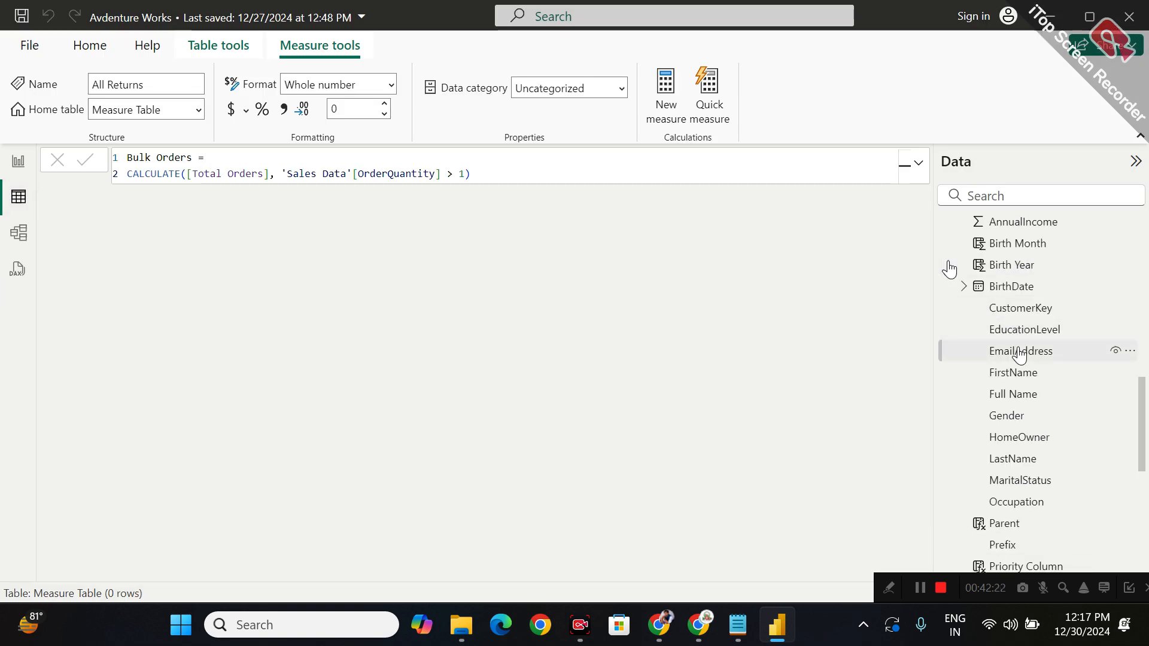
pyautogui.scroll(8, 1020, 354)
pyautogui.scroll(3, 1019, 354)
pyautogui.scroll(-8, 1017, 356)
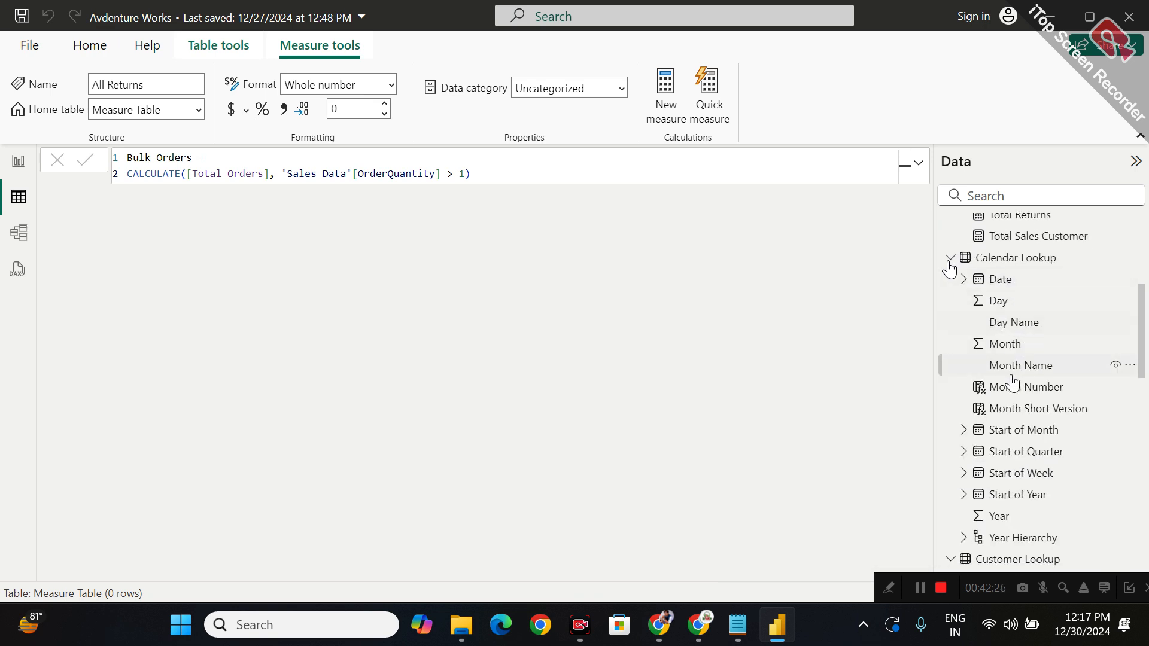
pyautogui.scroll(-8, 1011, 380)
pyautogui.scroll(-3, 1015, 406)
pyautogui.click(1011, 337)
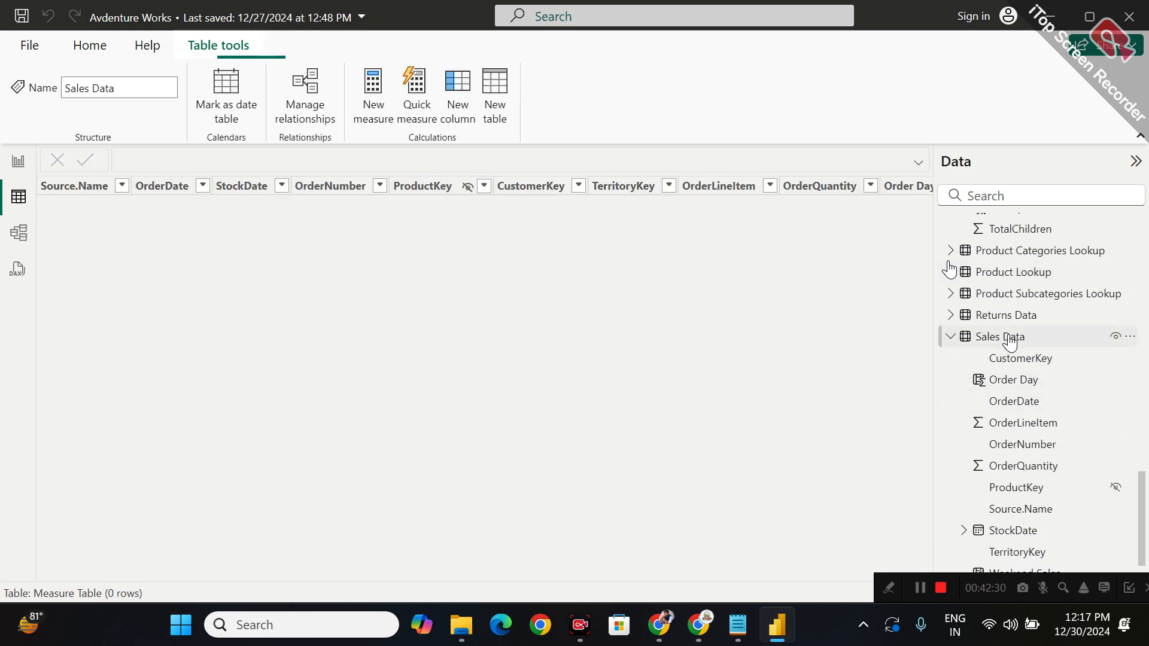
pyautogui.moveTo(526, 577); pyautogui.dragTo(826, 542)
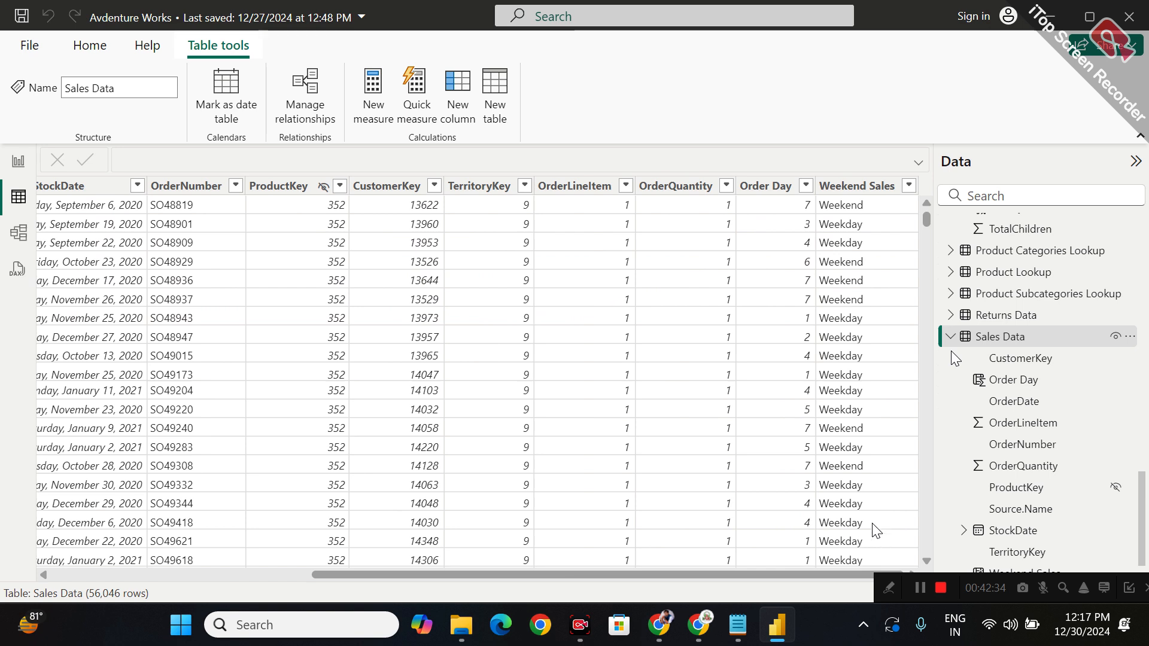
# Check the distinct values of the OrderQuantity column in Sales Data without applying a filter
pyautogui.click(676, 179)
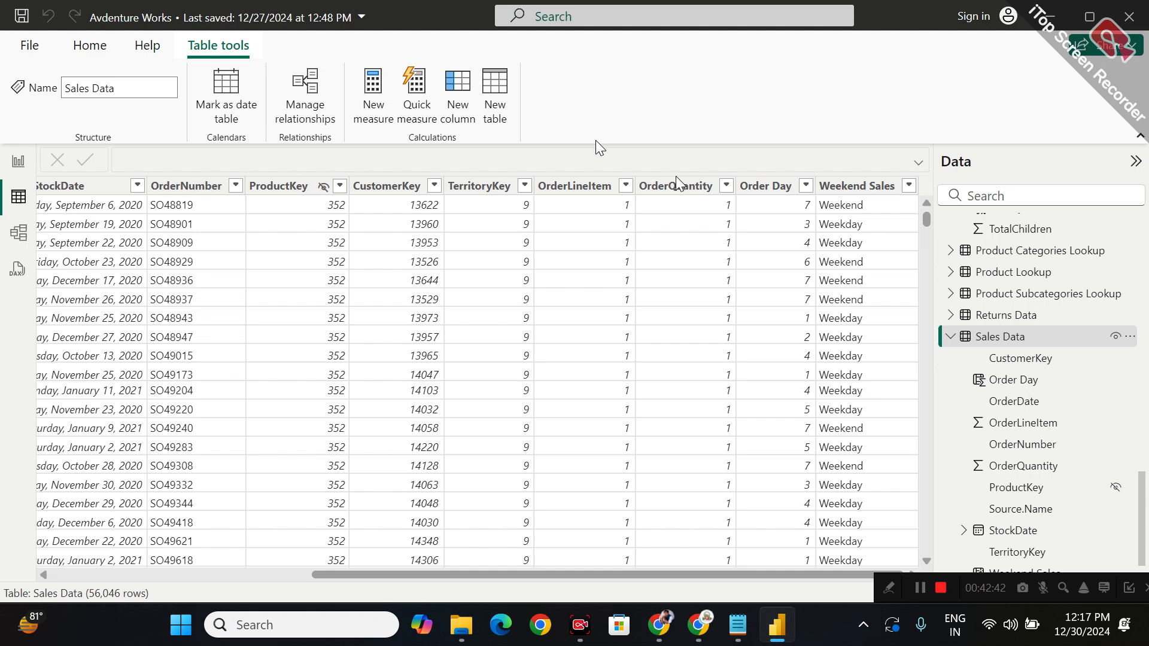
pyautogui.click(717, 189)
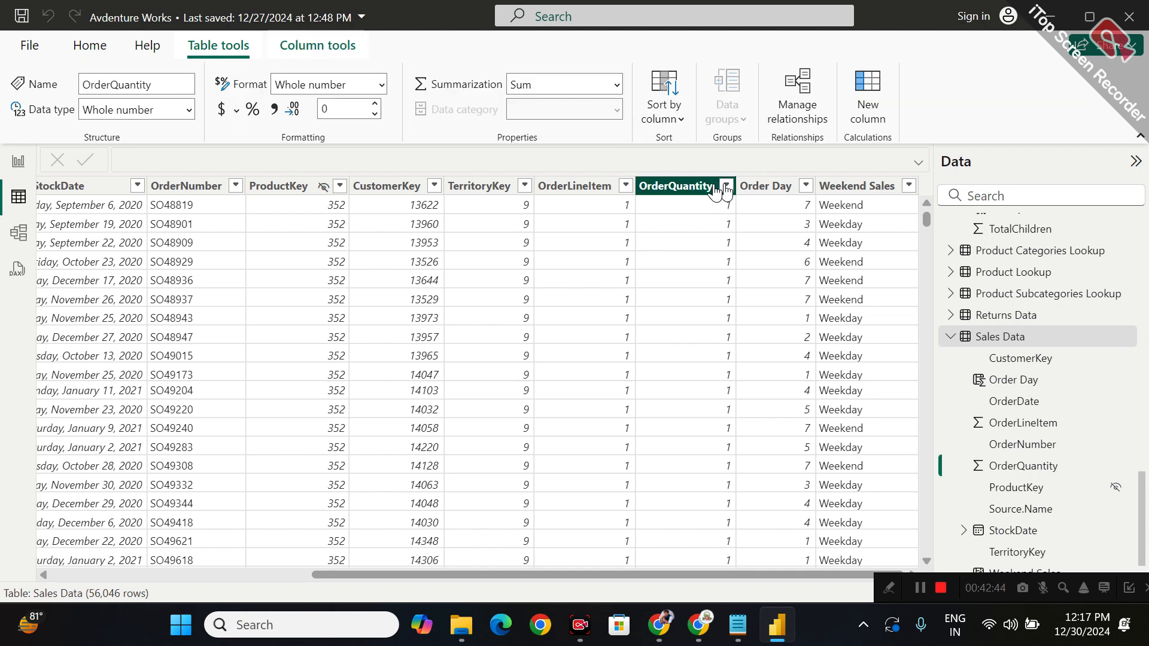
pyautogui.click(725, 186)
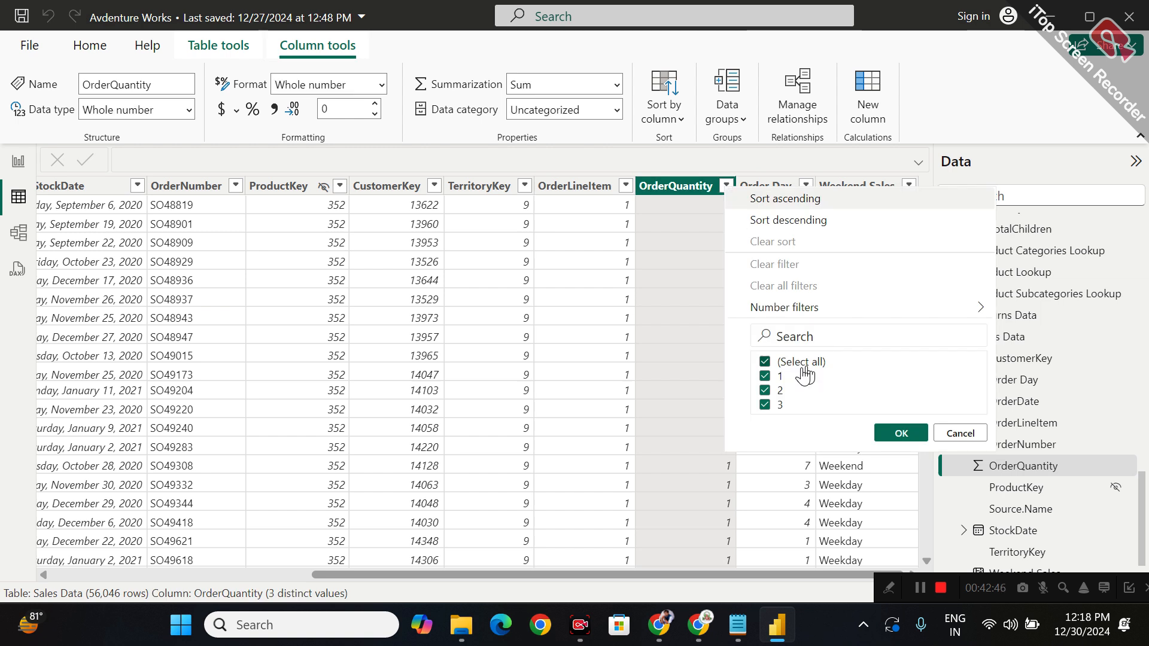
pyautogui.click(551, 227)
pyautogui.click(678, 186)
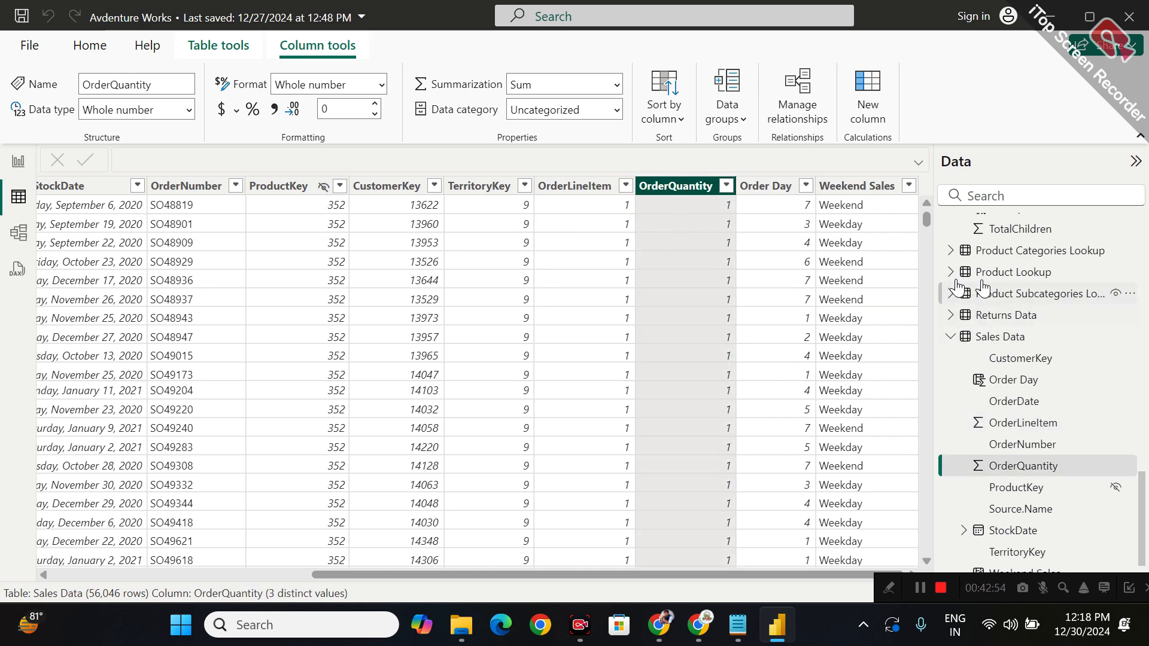
# Collapse the field lists of the Measure Table, Calendar Lookup and Customer Lookup tables
pyautogui.scroll(10, 984, 287)
pyautogui.scroll(2, 954, 280)
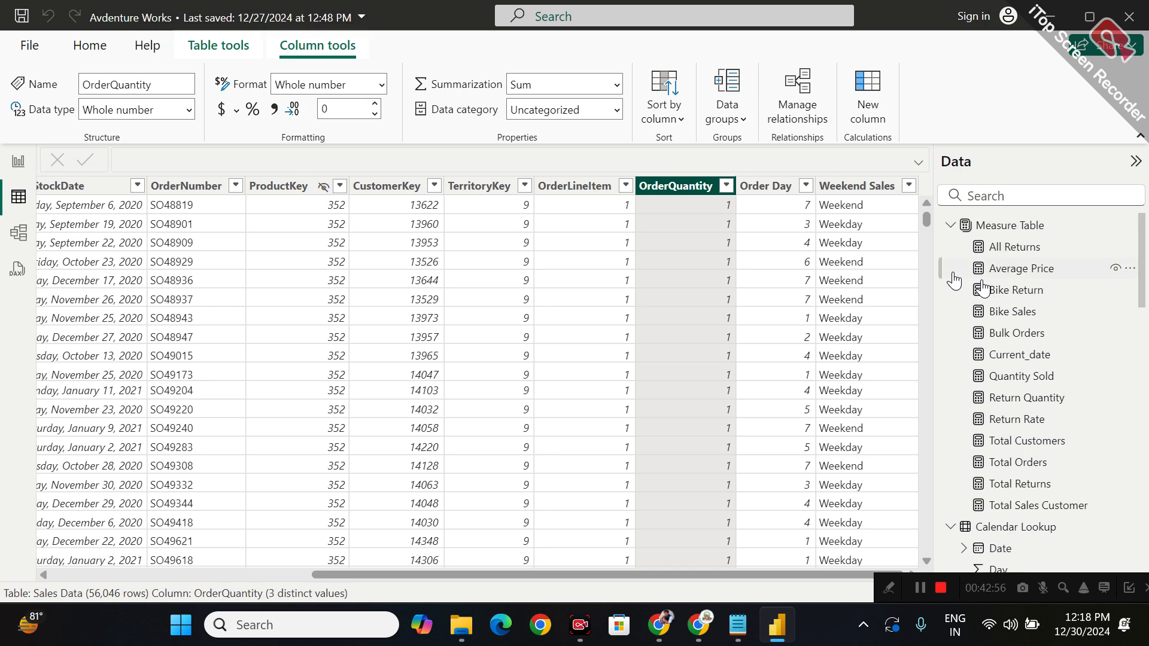
pyautogui.click(949, 226)
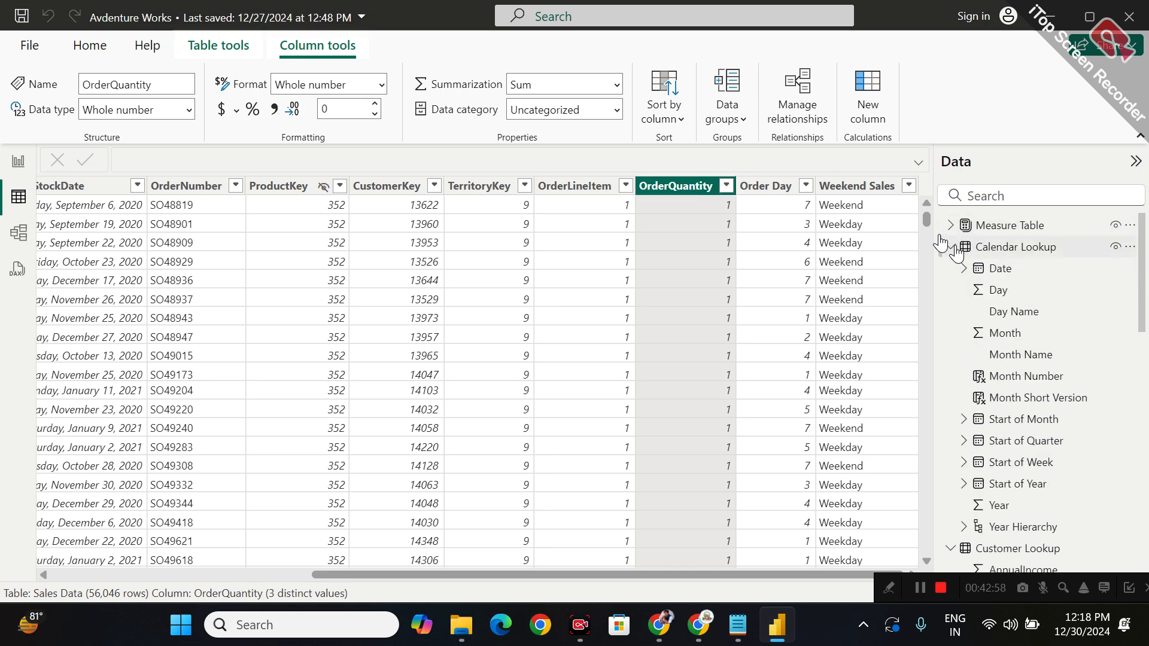
pyautogui.click(957, 247)
pyautogui.click(957, 269)
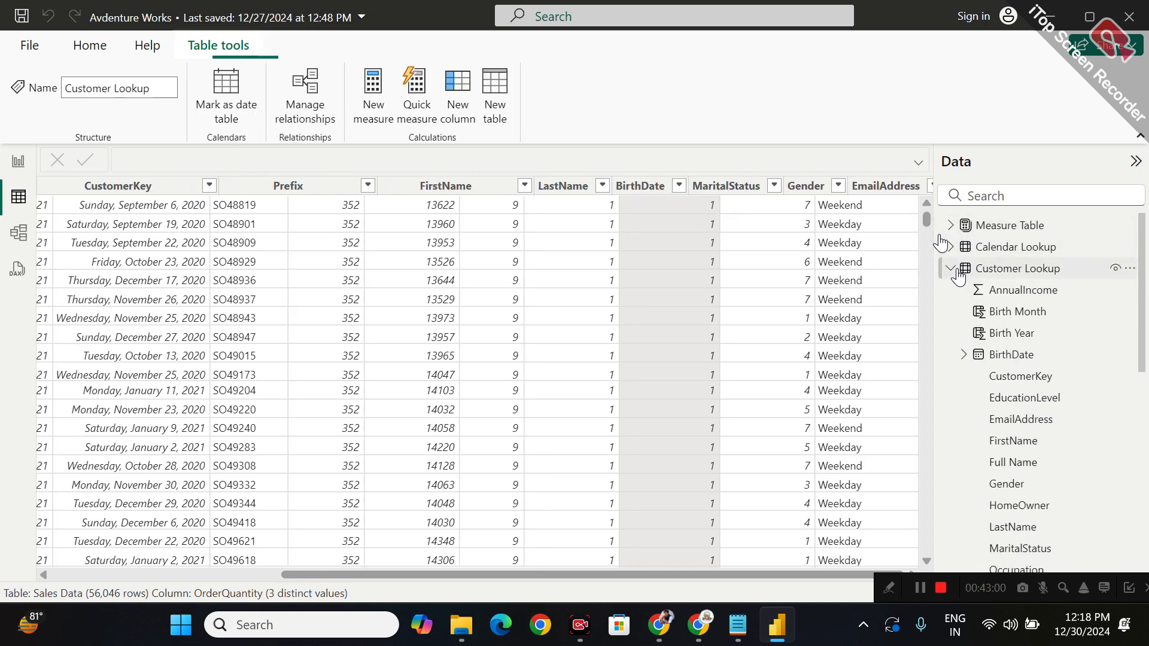
pyautogui.click(951, 269)
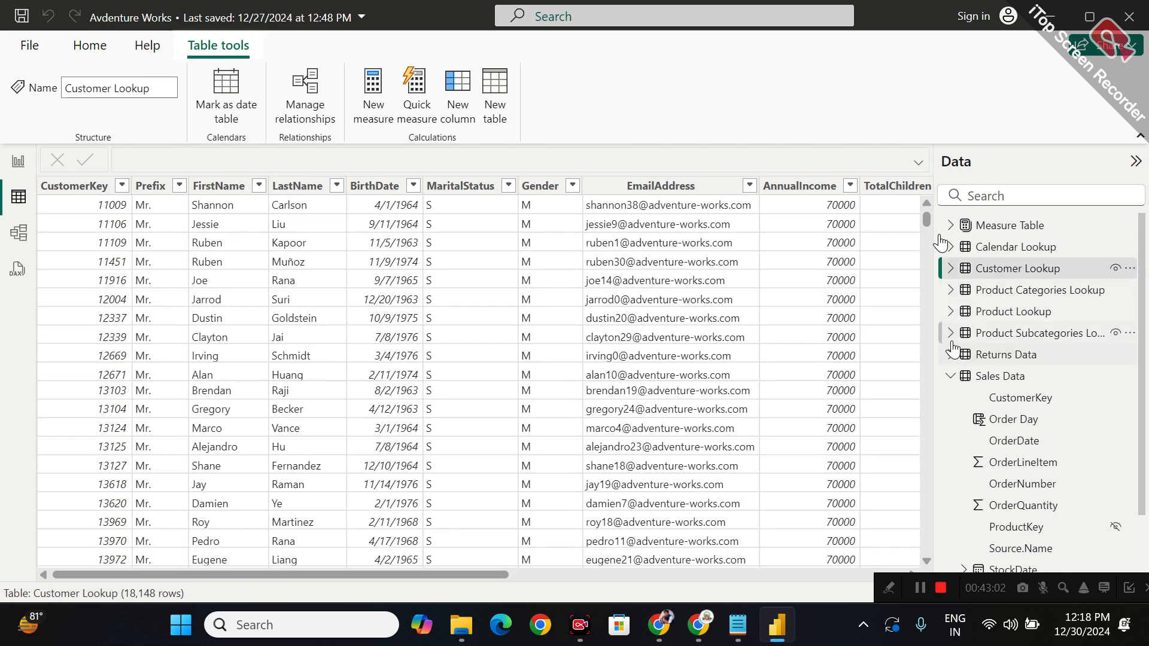
# Expand Product Lookup to examine its ProductPrice field, and redisplay the Sales Data table at its OrderQuantity column
pyautogui.click(951, 312)
pyautogui.scroll(-4, 950, 313)
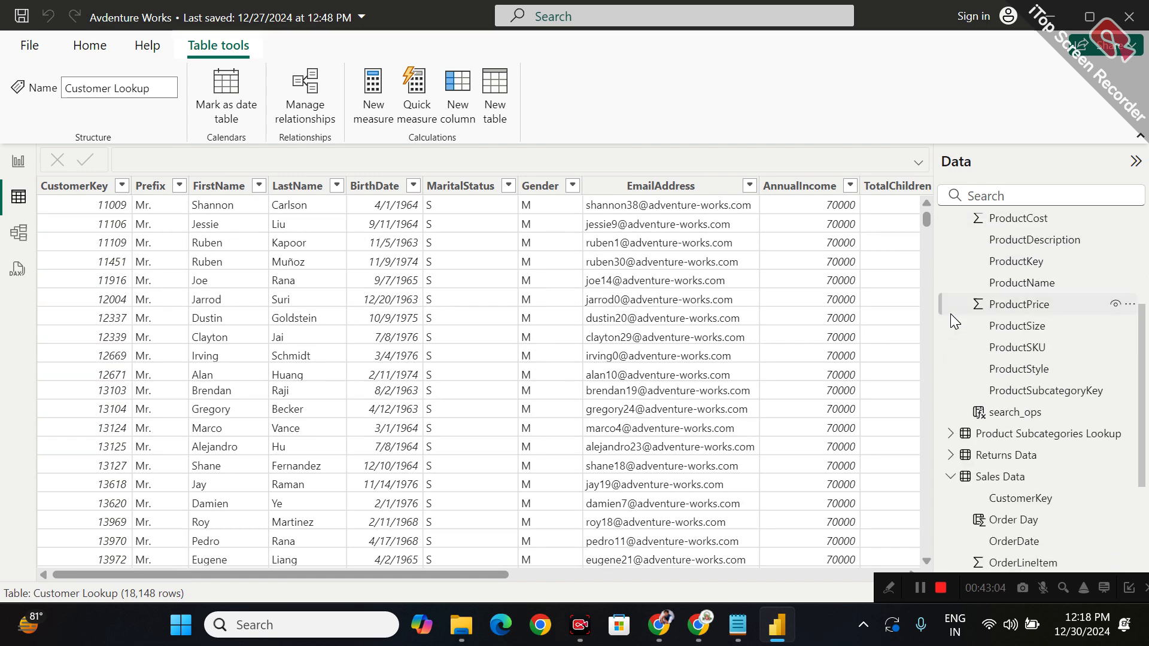
pyautogui.click(985, 390)
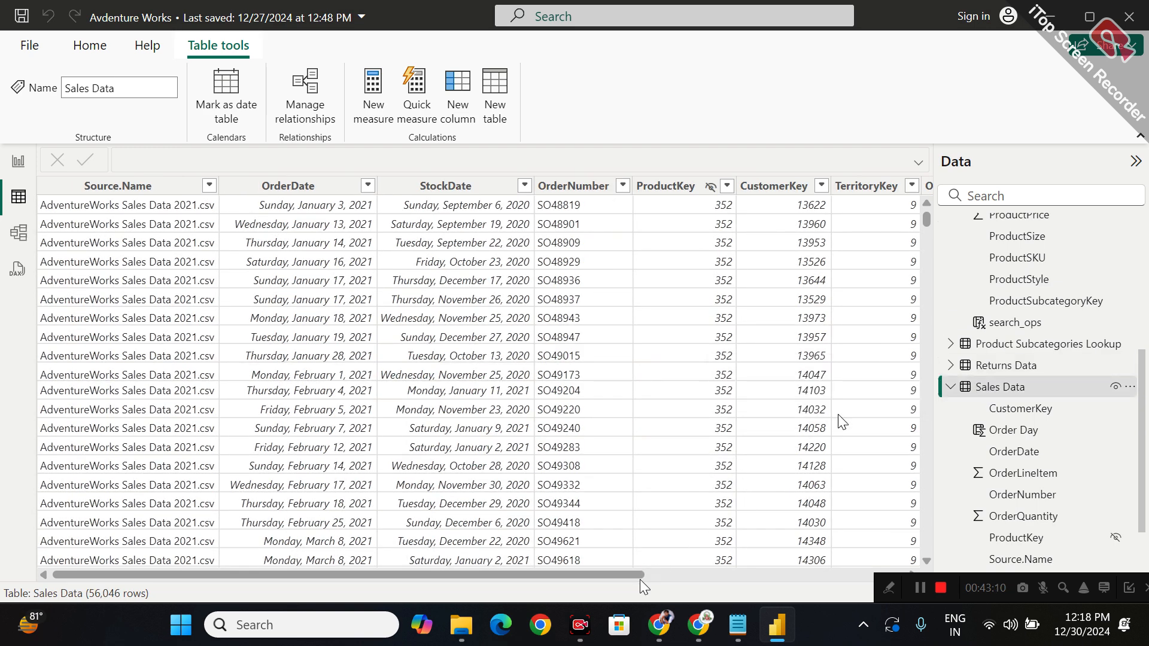
pyautogui.moveTo(639, 574); pyautogui.dragTo(1020, 513)
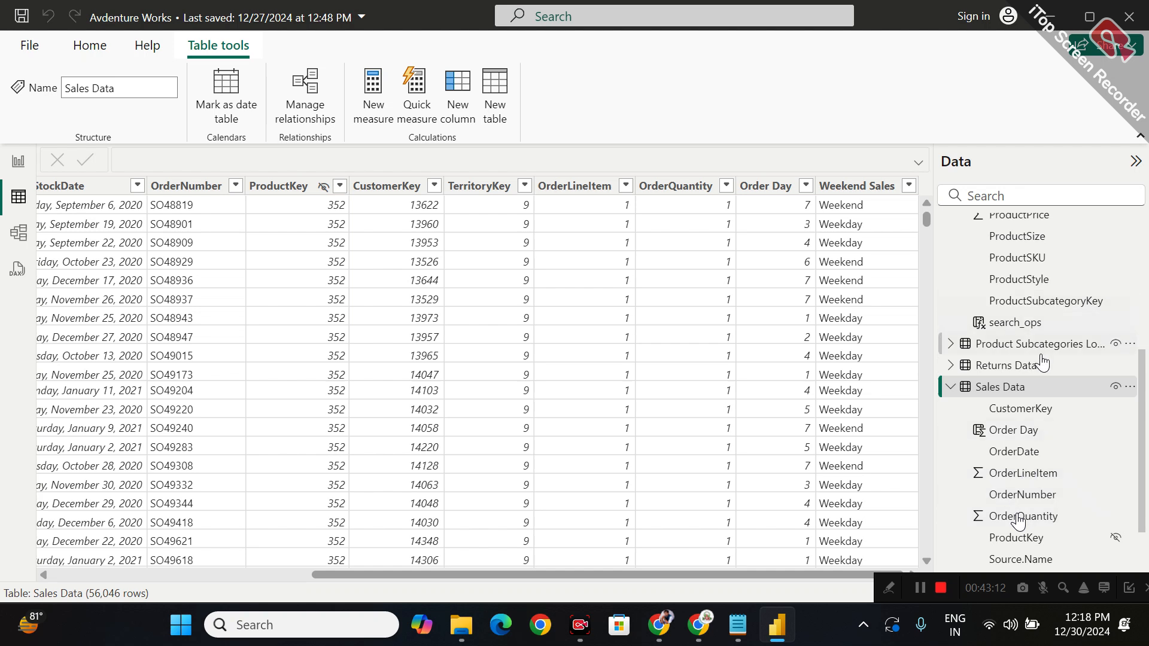
# Create a new measure named Total Revenue in the Sales Data table and put its formula on a second line
pyautogui.scroll(-2, 1023, 519)
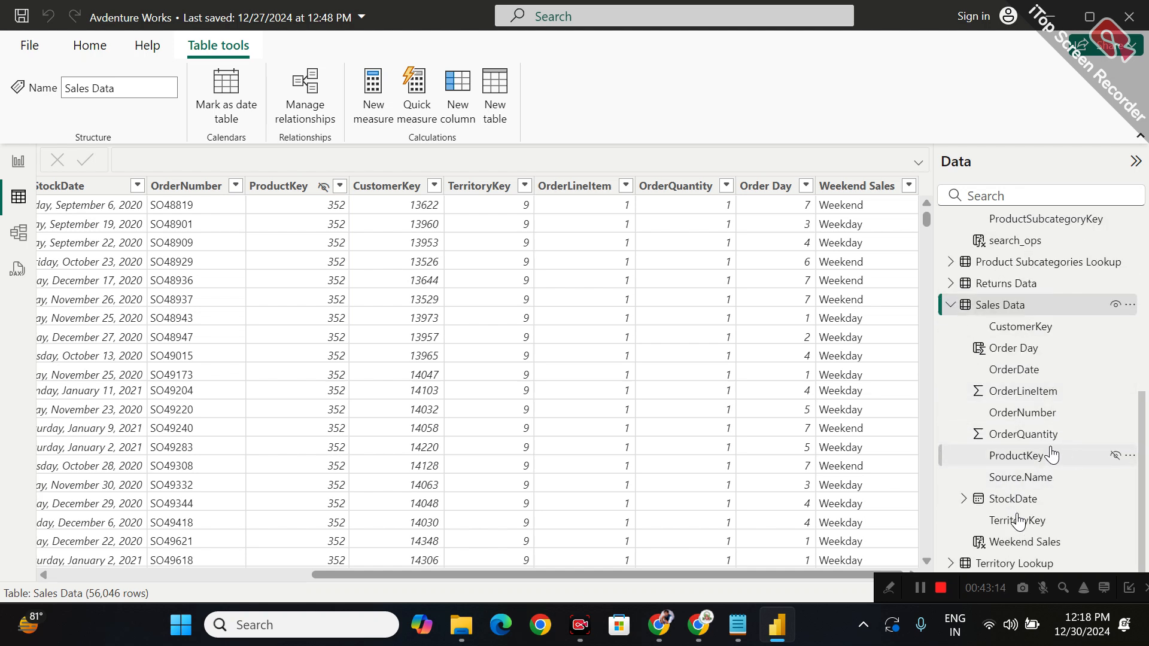
pyautogui.scroll(6, 1027, 437)
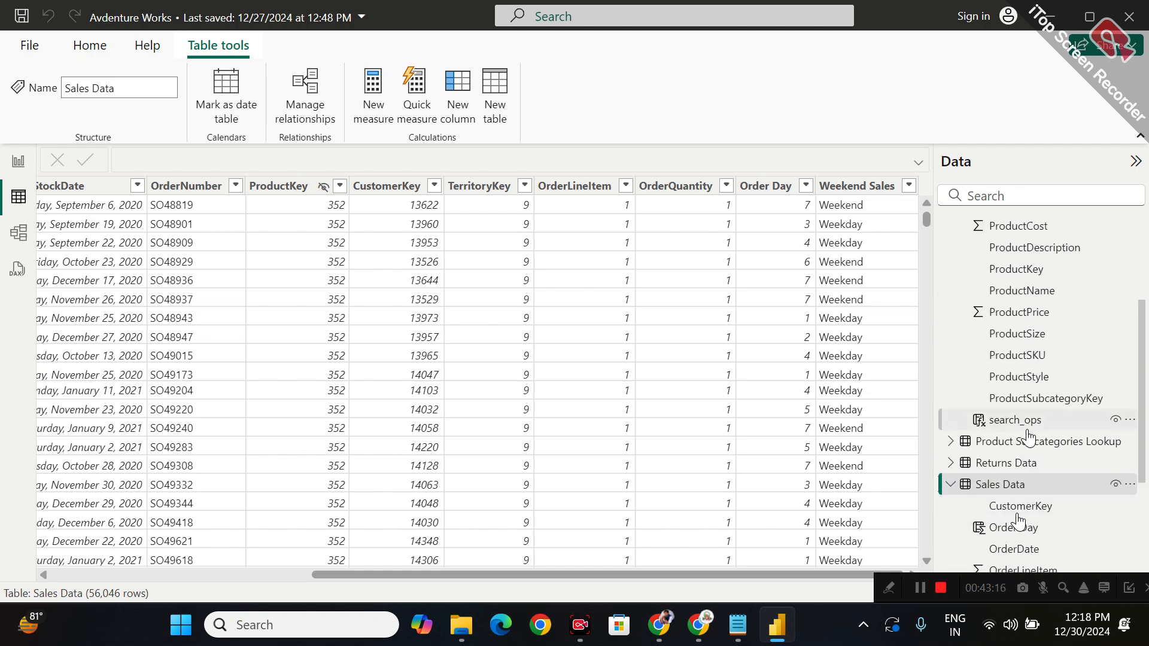
pyautogui.scroll(2, 1014, 452)
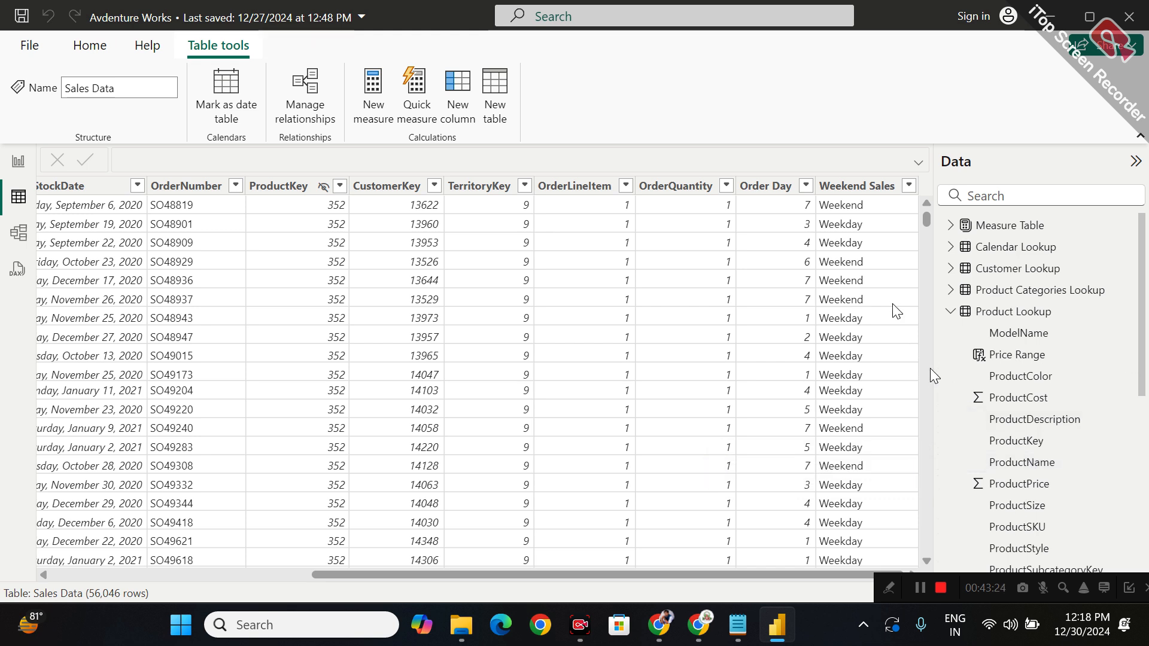
pyautogui.rightClick(844, 190)
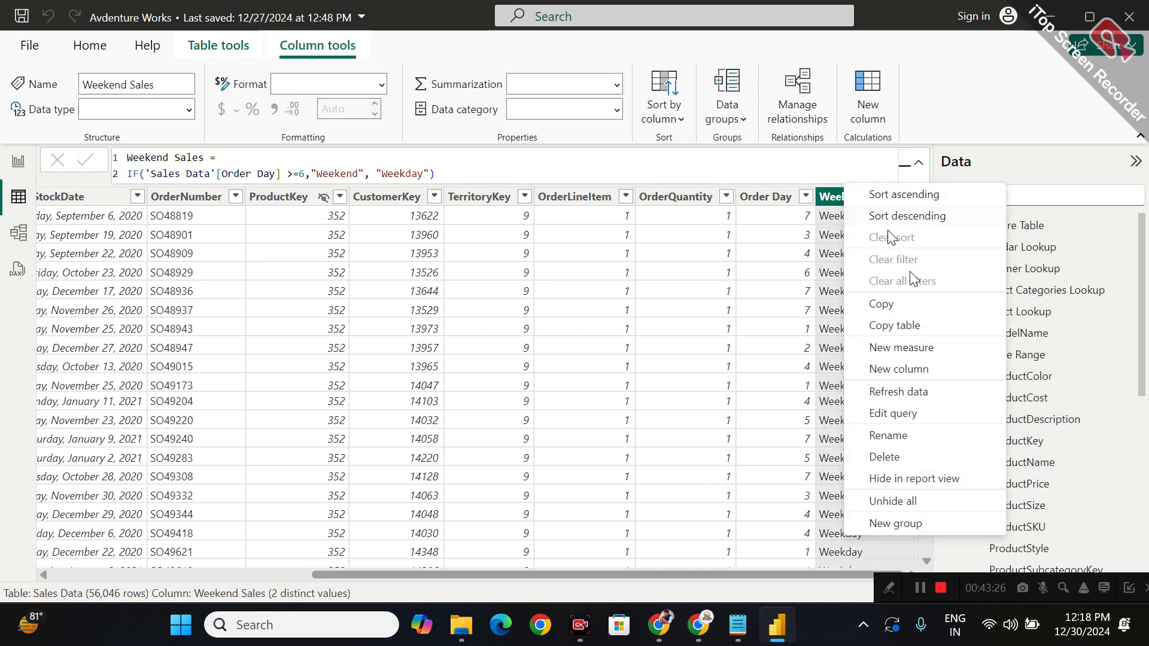
pyautogui.click(916, 345)
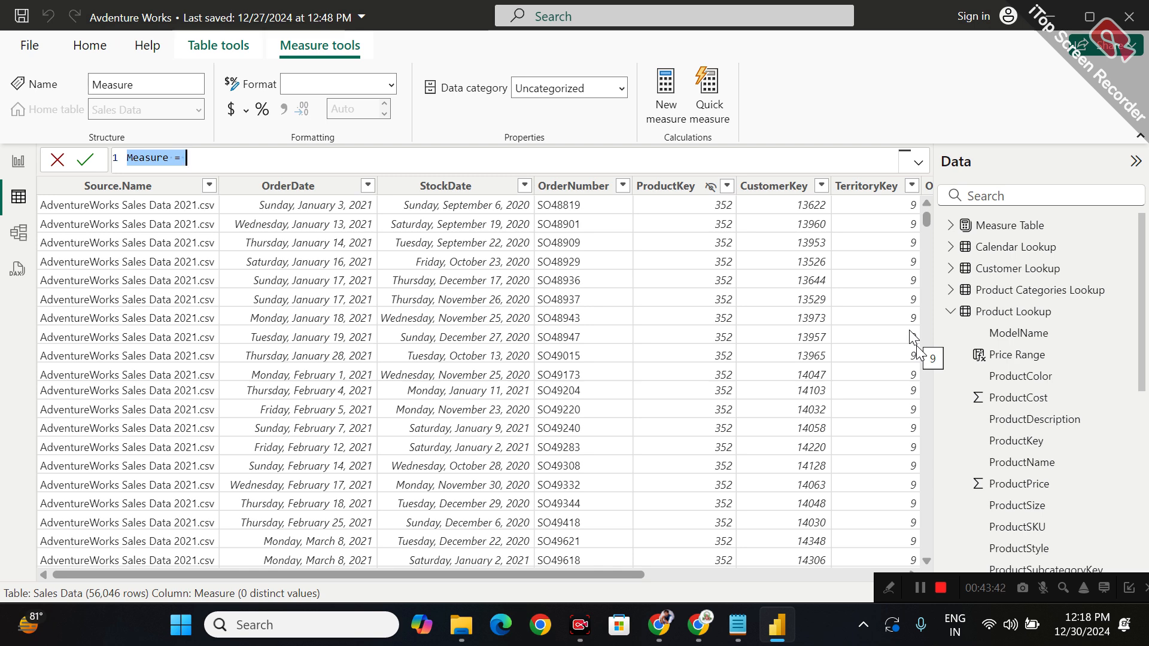
pyautogui.write('Tot')
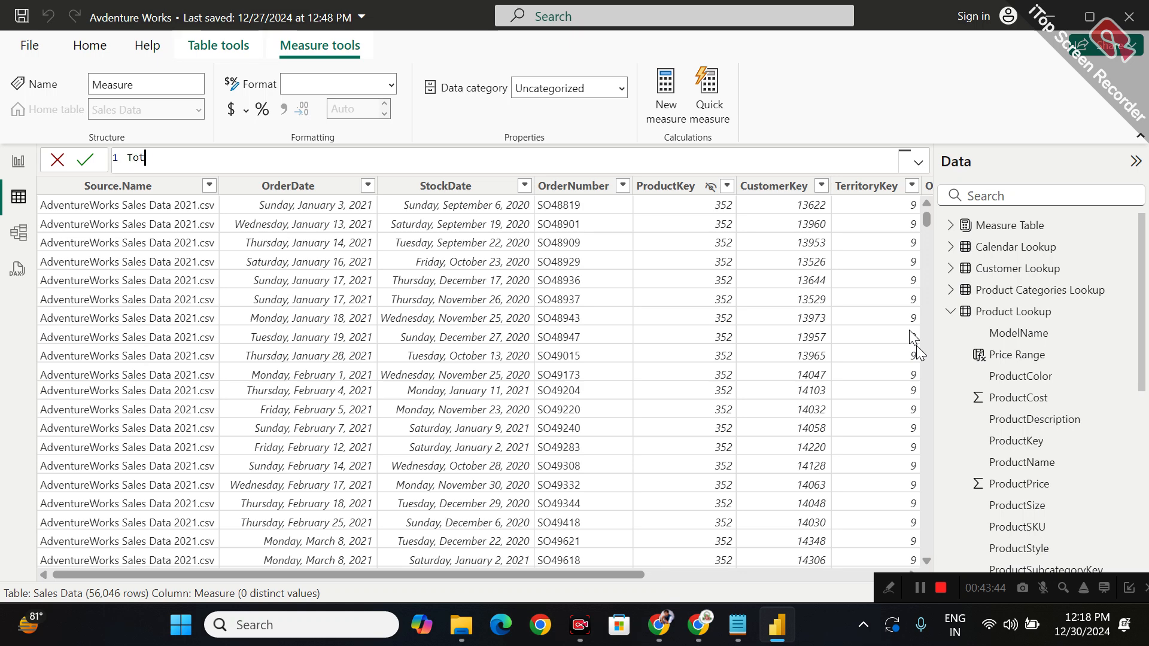
pyautogui.write('al Revenue =')
pyautogui.hotkey('shift', 'Return')
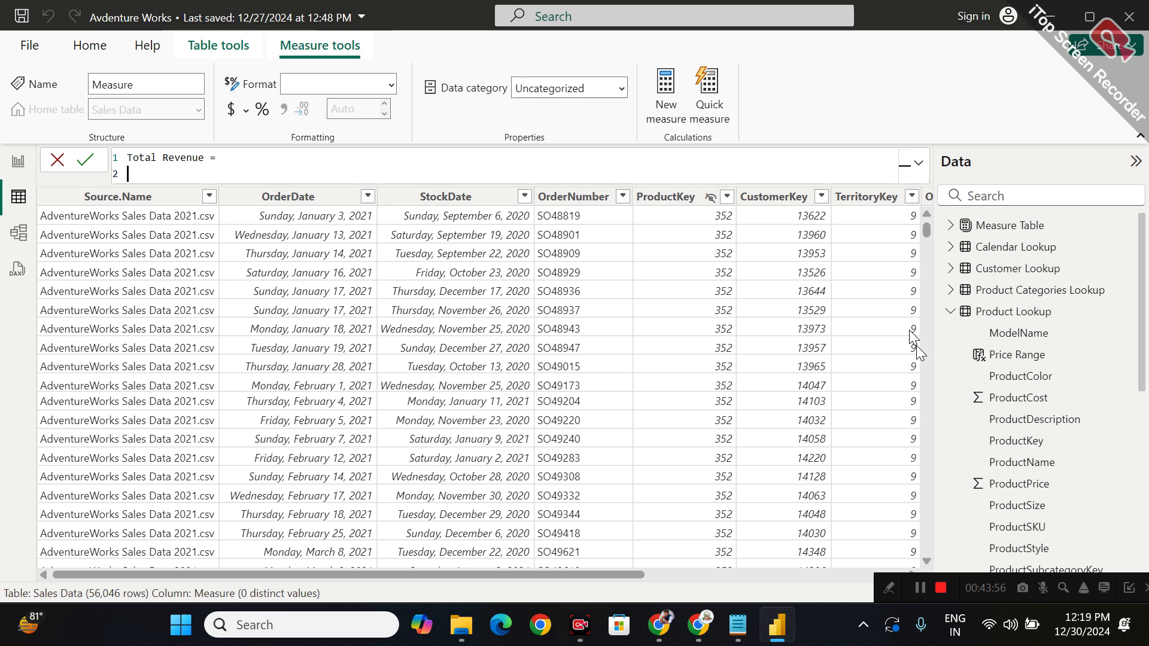
pyautogui.write('ord')
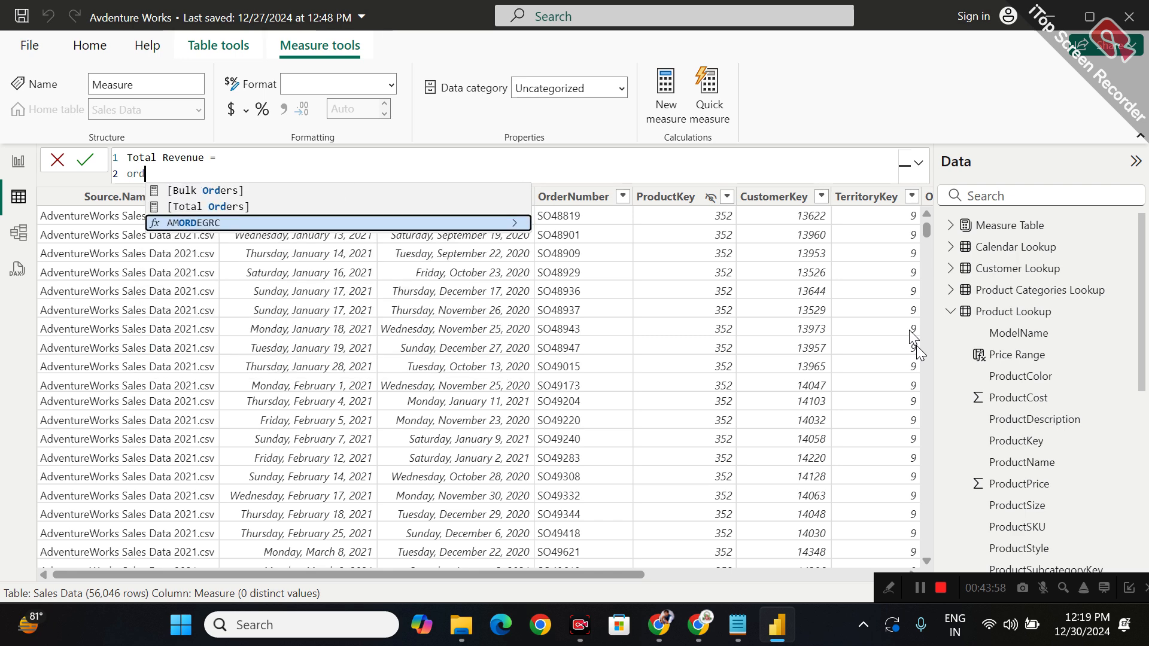
pyautogui.write('er\\')
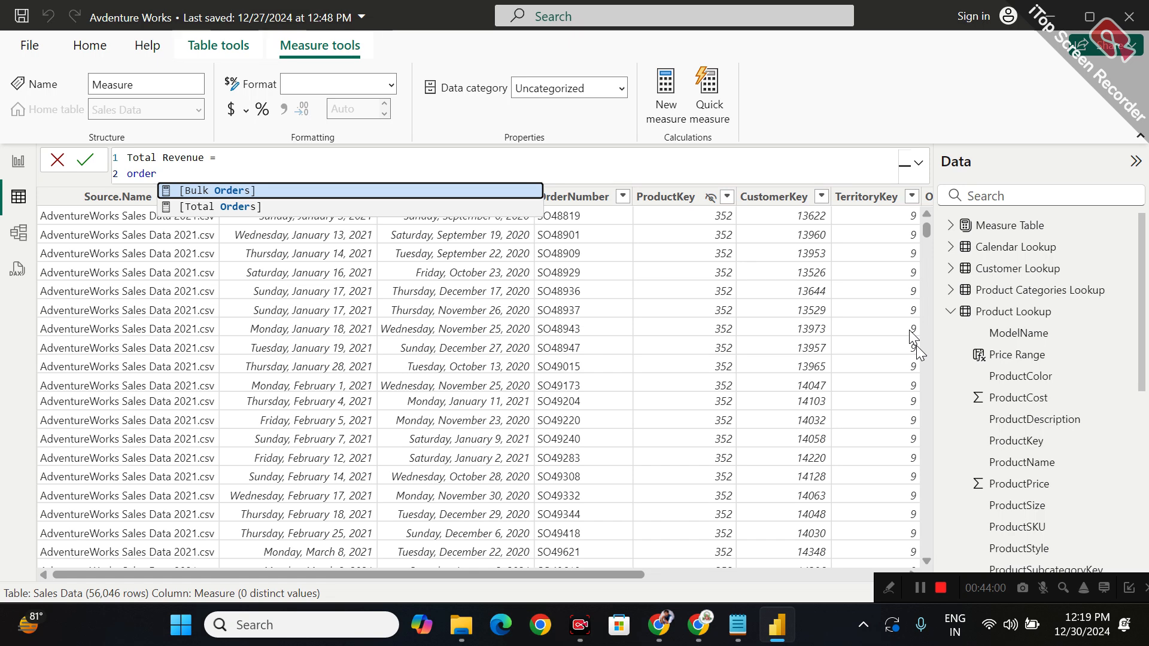
pyautogui.press('BackSpace')
pyautogui.press('BackSpace')
pyautogui.press('BackSpace')
pyautogui.press('BackSpace')
pyautogui.press('BackSpace')
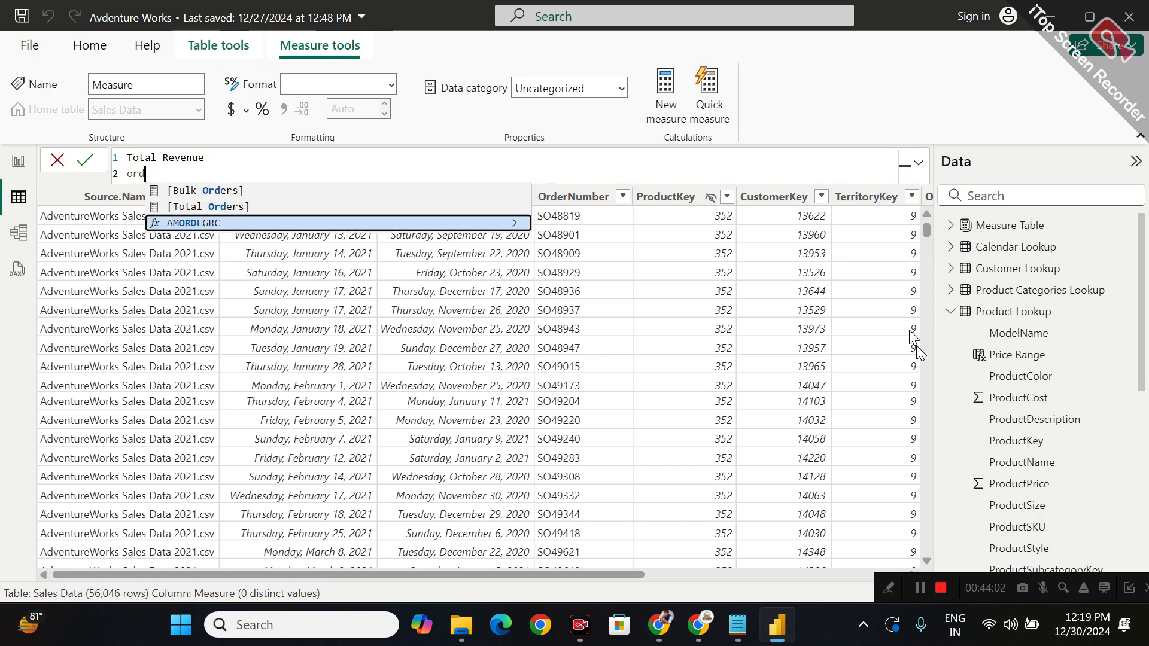
pyautogui.press('BackSpace')
pyautogui.write('sal')
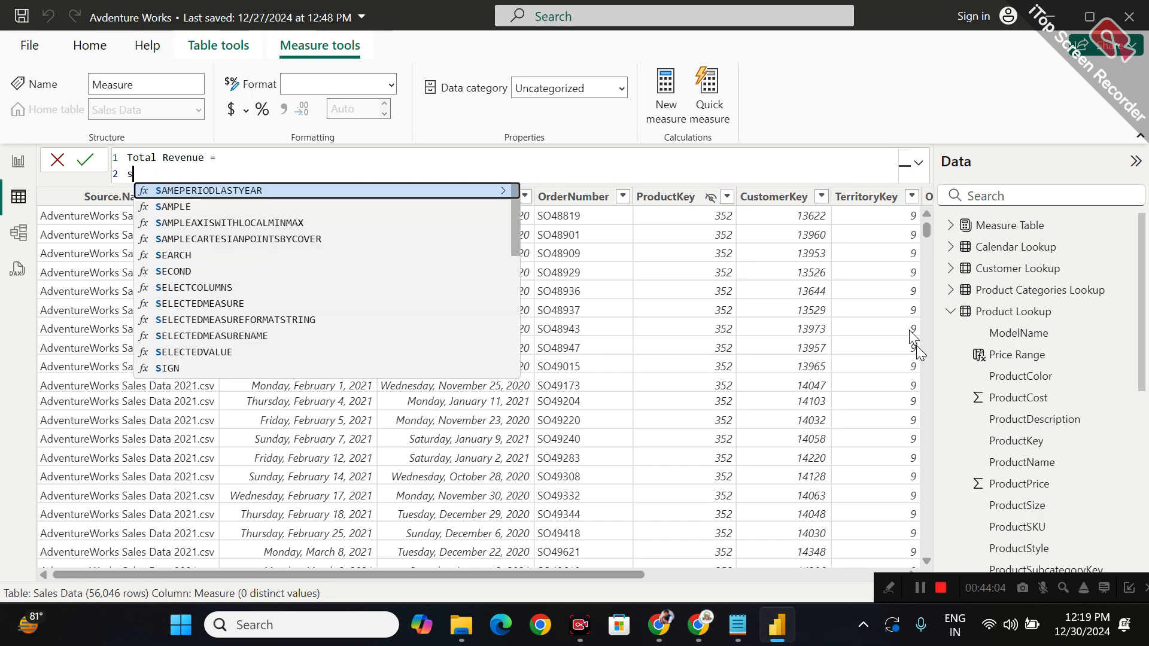
pyautogui.press('BackSpace')
pyautogui.press('BackSpace')
pyautogui.press('BackSpace')
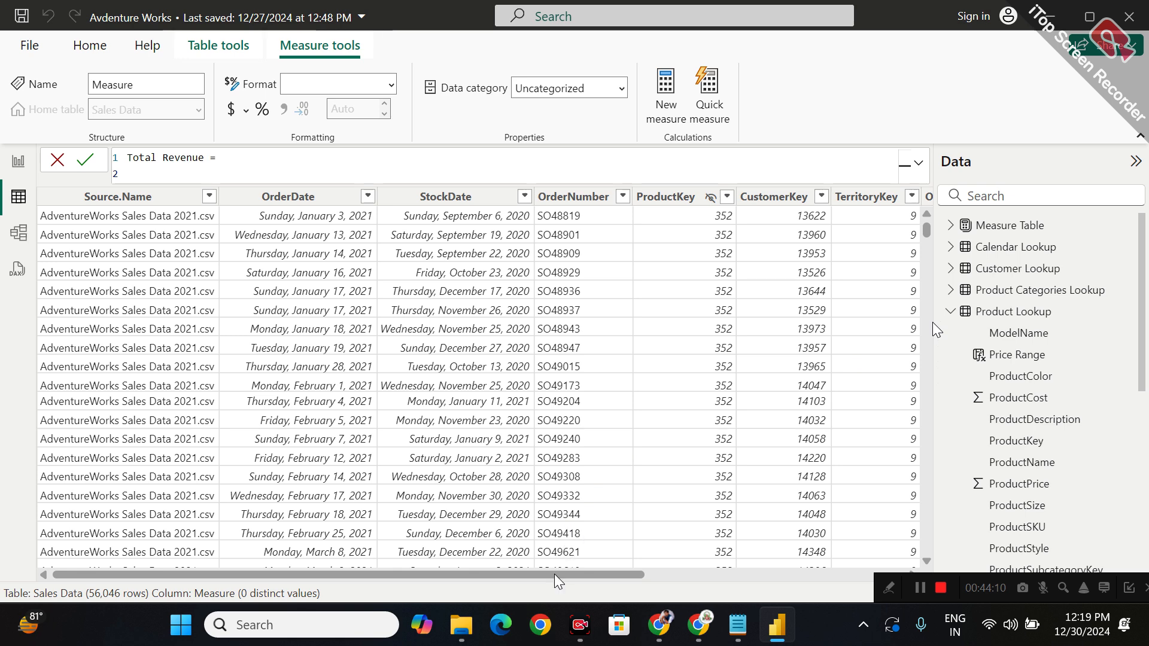
# Begin the Total Revenue formula with the SUM function, with the OrderQuantity column in view
pyautogui.moveTo(561, 575); pyautogui.dragTo(832, 579)
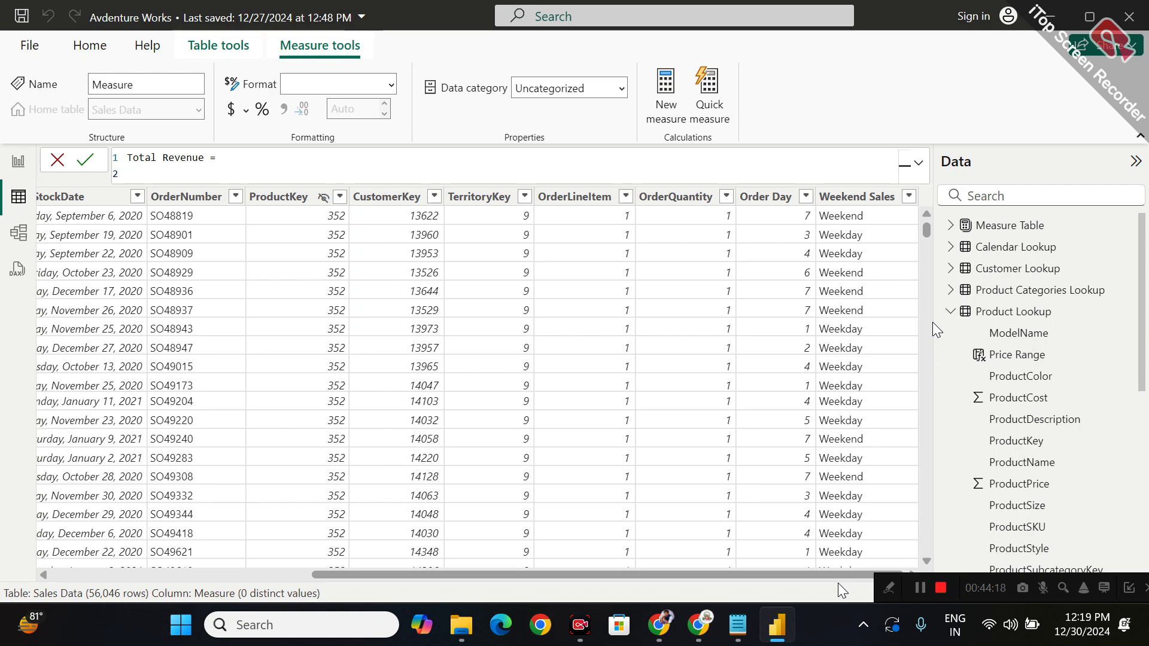
pyautogui.write('sum')
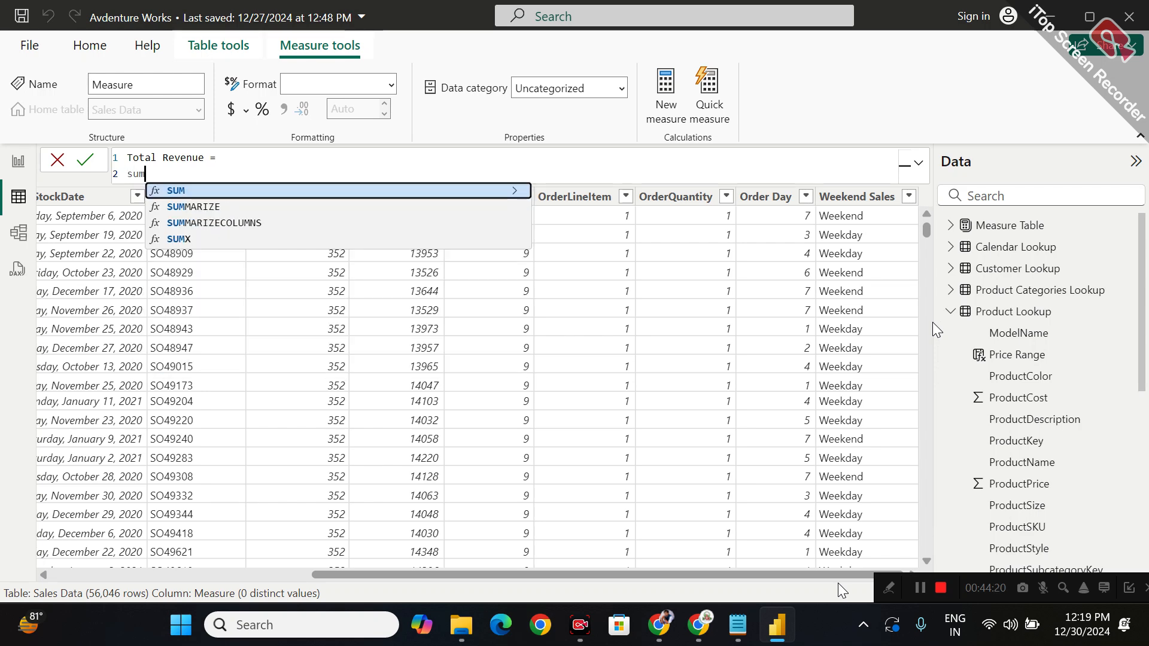
pyautogui.press('Tab')
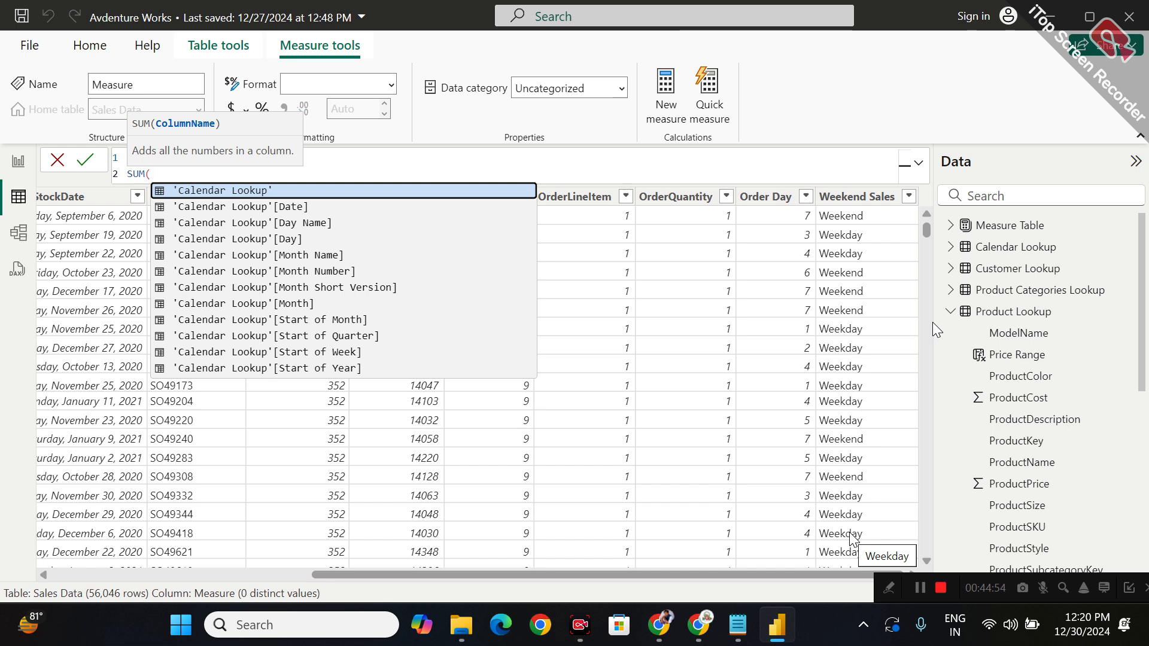
pyautogui.click(893, 587)
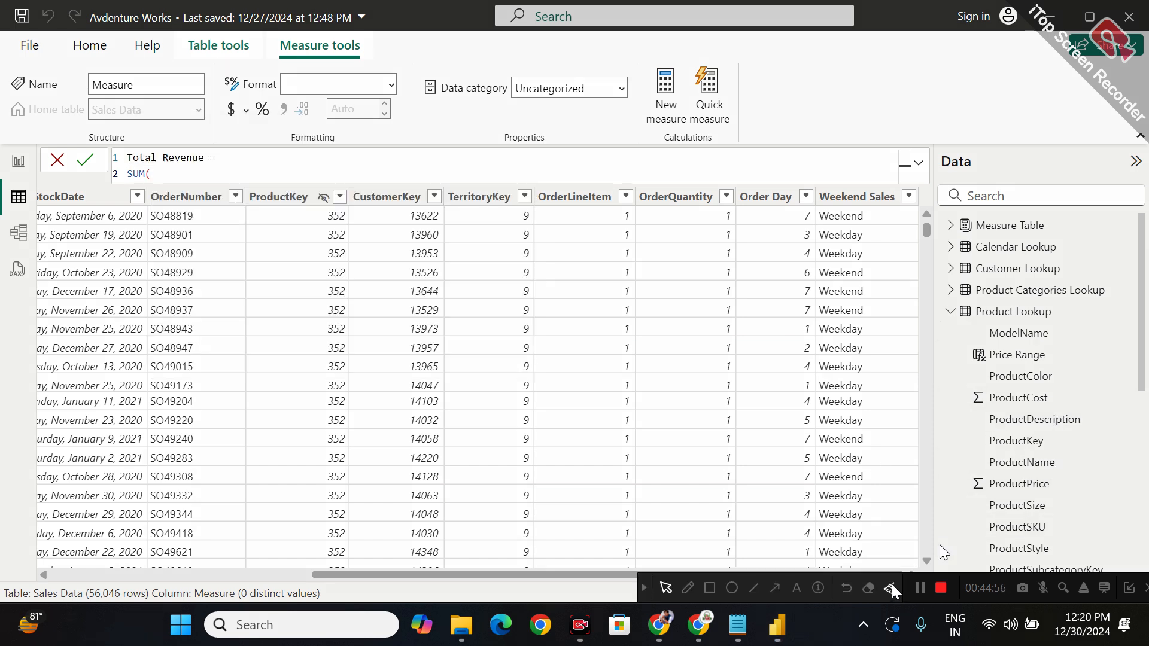
pyautogui.click(688, 592)
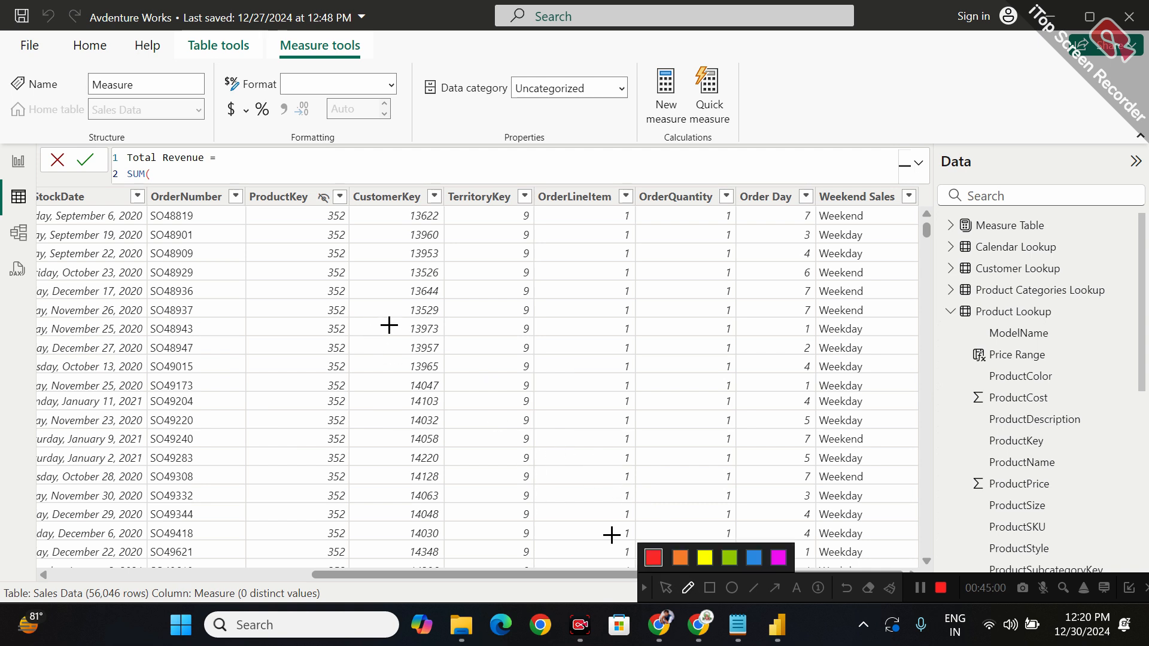
pyautogui.moveTo(410, 259)
pyautogui.mouseDown()
pyautogui.moveTo(382, 271)
pyautogui.moveTo(441, 264)
pyautogui.moveTo(469, 295)
pyautogui.moveTo(521, 275)
pyautogui.moveTo(558, 292)
pyautogui.mouseUp()
pyautogui.moveTo(579, 242)
pyautogui.mouseDown()
pyautogui.moveTo(595, 280)
pyautogui.moveTo(625, 284)
pyautogui.moveTo(658, 263)
pyautogui.moveTo(670, 279)
pyautogui.moveTo(796, 264)
pyautogui.moveTo(810, 279)
pyautogui.mouseUp()
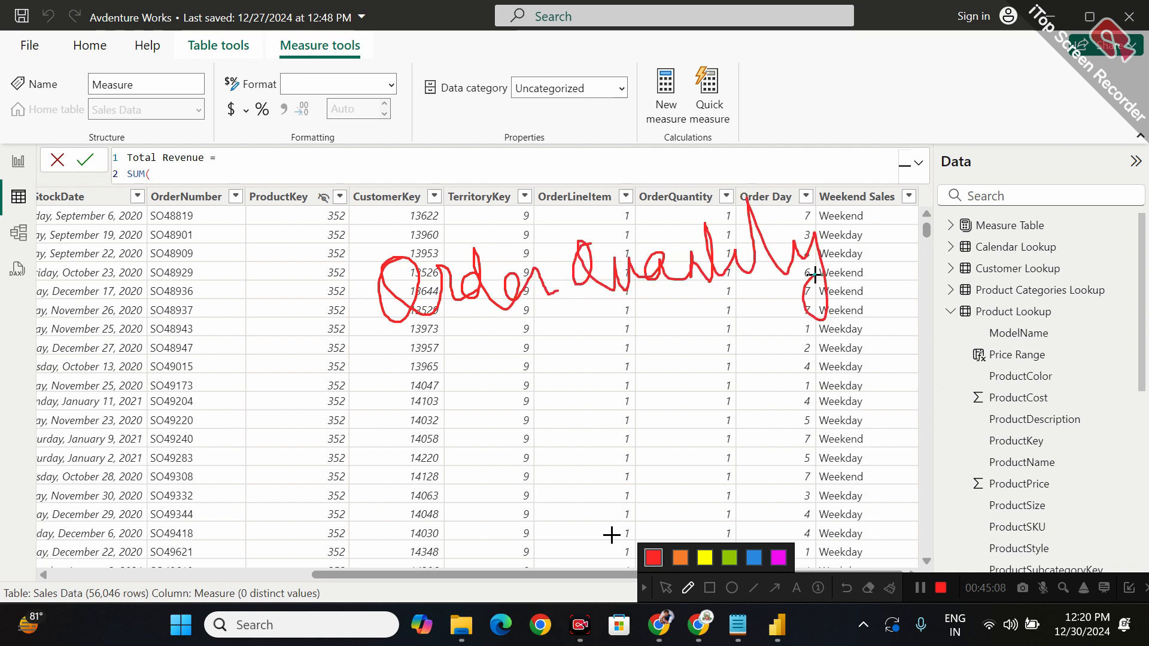
pyautogui.moveTo(739, 238); pyautogui.dragTo(780, 228)
pyautogui.moveTo(697, 240); pyautogui.dragTo(728, 231)
pyautogui.moveTo(712, 185); pyautogui.dragTo(716, 189)
pyautogui.moveTo(394, 390); pyautogui.dragTo(451, 426)
pyautogui.moveTo(439, 389); pyautogui.dragTo(407, 434)
pyautogui.moveTo(511, 438)
pyautogui.mouseDown()
pyautogui.moveTo(503, 389)
pyautogui.moveTo(525, 394)
pyautogui.mouseUp()
pyautogui.moveTo(577, 357); pyautogui.dragTo(574, 398)
pyautogui.moveTo(610, 362)
pyautogui.mouseDown()
pyautogui.moveTo(608, 374)
pyautogui.moveTo(659, 357)
pyautogui.moveTo(681, 374)
pyautogui.moveTo(708, 363)
pyautogui.moveTo(741, 313)
pyautogui.moveTo(766, 366)
pyautogui.mouseUp()
pyautogui.moveTo(731, 332); pyautogui.dragTo(767, 328)
pyautogui.moveTo(835, 332); pyautogui.dragTo(841, 384)
pyautogui.moveTo(833, 338)
pyautogui.mouseDown()
pyautogui.moveTo(891, 327)
pyautogui.moveTo(913, 340)
pyautogui.mouseUp()
pyautogui.moveTo(900, 287)
pyautogui.mouseDown()
pyautogui.moveTo(957, 302)
pyautogui.moveTo(964, 326)
pyautogui.mouseUp()
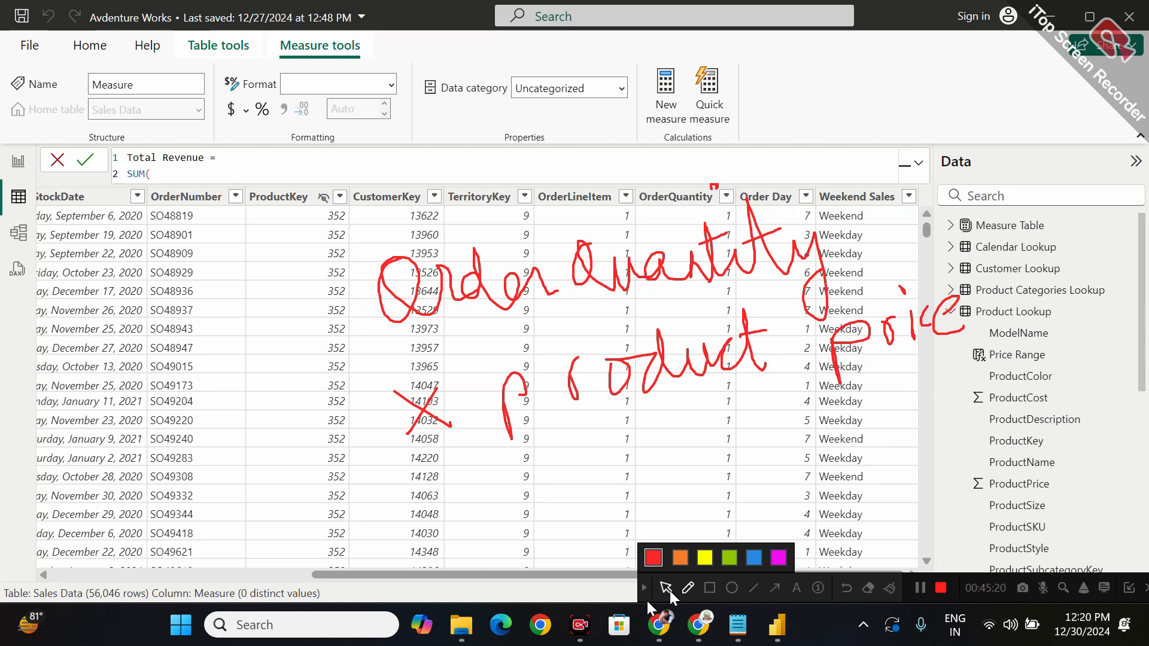
pyautogui.click(665, 588)
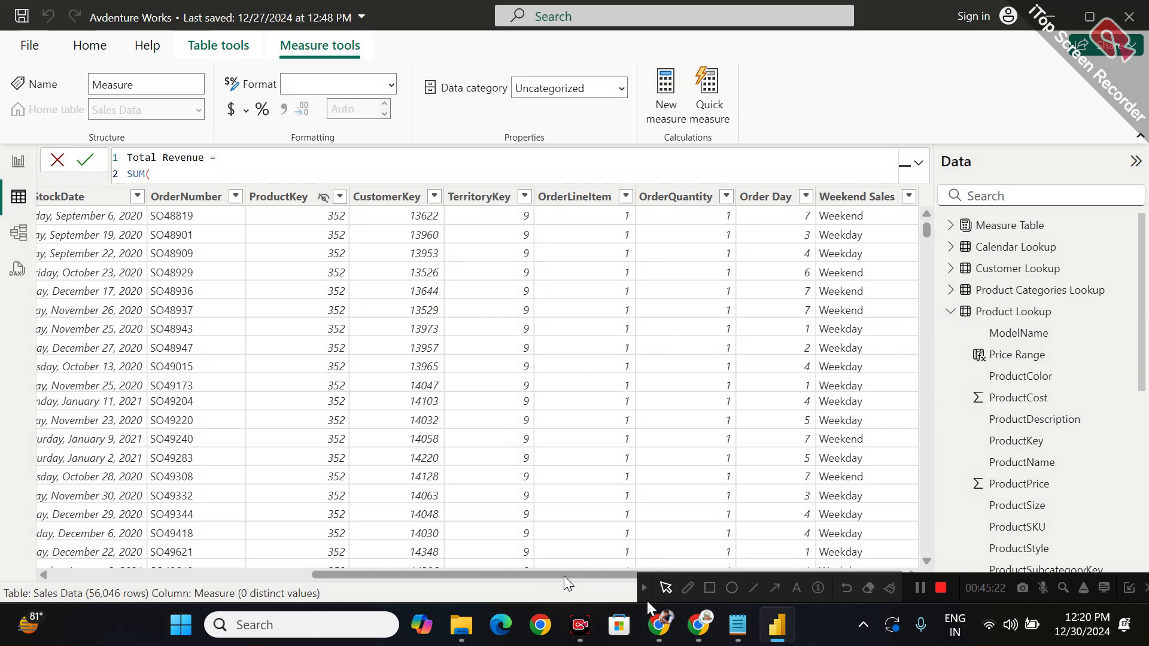
# Clear the unfinished Total Revenue measure definition and name the measure Product Price instead
pyautogui.moveTo(169, 172); pyautogui.dragTo(119, 173)
pyautogui.press('BackSpace')
pyautogui.press('BackSpace')
pyautogui.press('BackSpace')
pyautogui.press('BackSpace')
pyautogui.press('BackSpace')
pyautogui.press('BackSpace')
pyautogui.press('BackSpace')
pyautogui.press('BackSpace')
pyautogui.press('BackSpace')
pyautogui.press('BackSpace')
pyautogui.press('BackSpace')
pyautogui.press('BackSpace')
pyautogui.press('BackSpace')
pyautogui.press('BackSpace')
pyautogui.press('BackSpace')
pyautogui.press('BackSpace')
pyautogui.press('BackSpace')
pyautogui.press('BackSpace')
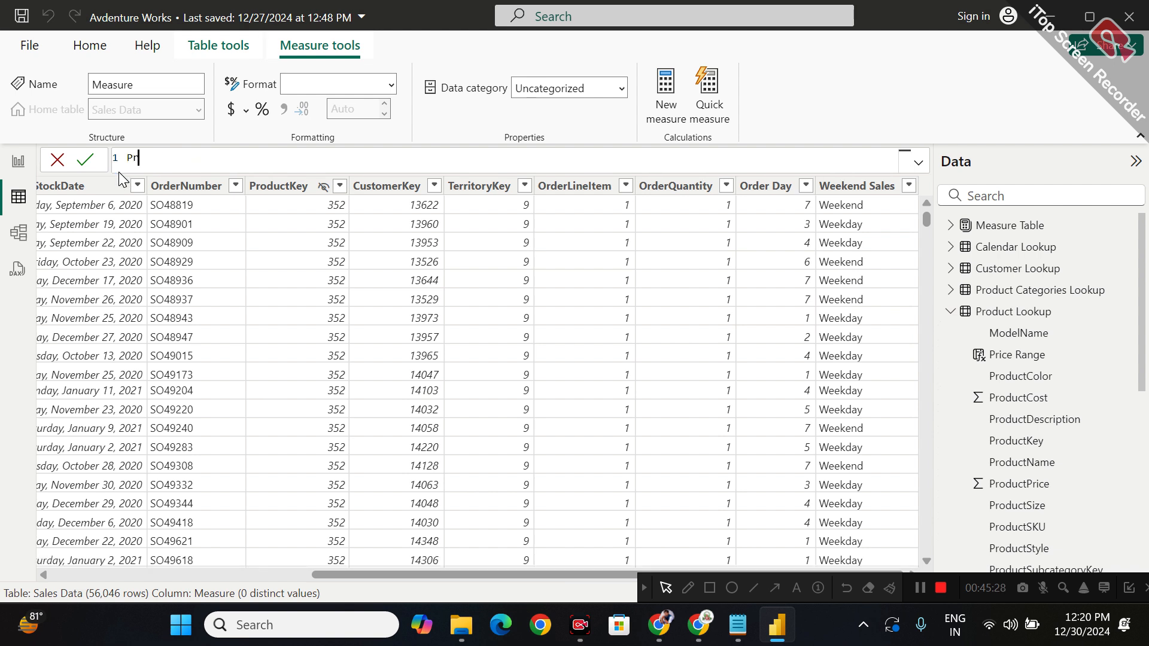
pyautogui.write('Prof')
pyautogui.press('BackSpace')
pyautogui.write('duc')
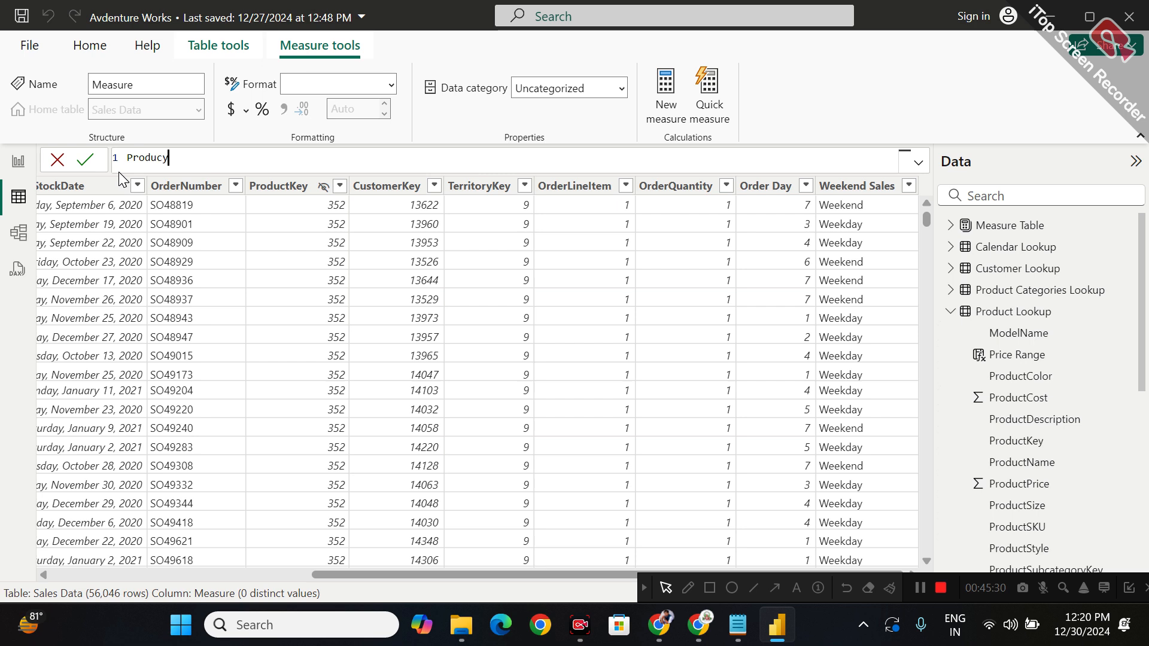
pyautogui.write('t Price = ')
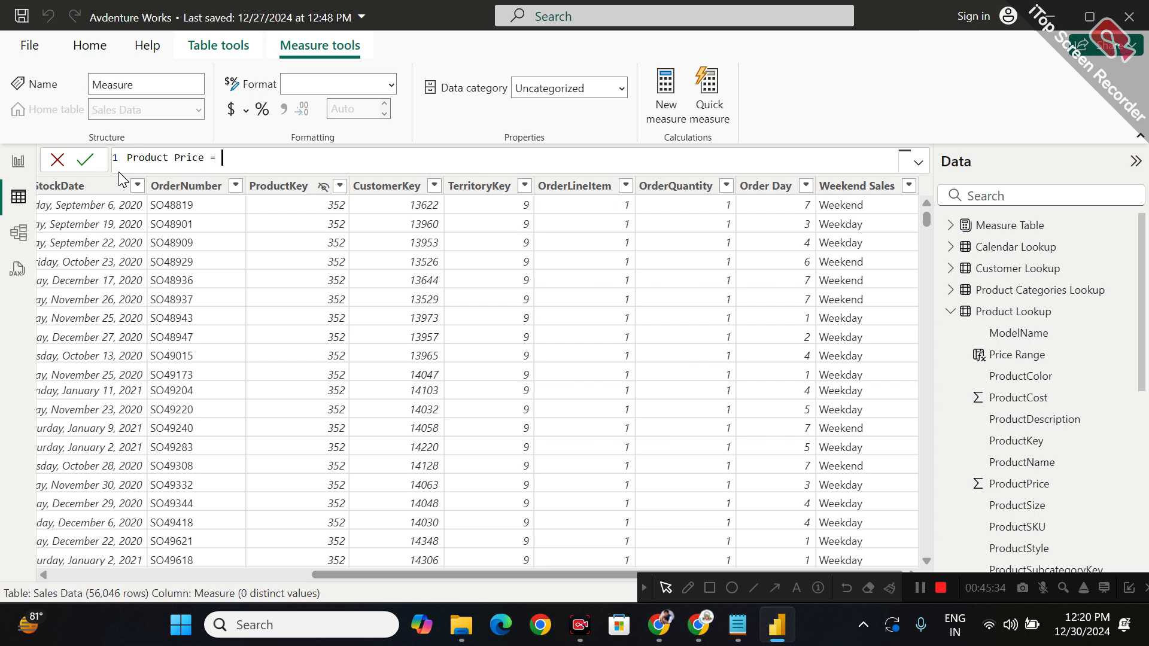
# Try to reference a product column with RELATED in the Product Price measure, and discard the unfinished measure
pyautogui.write('rel')
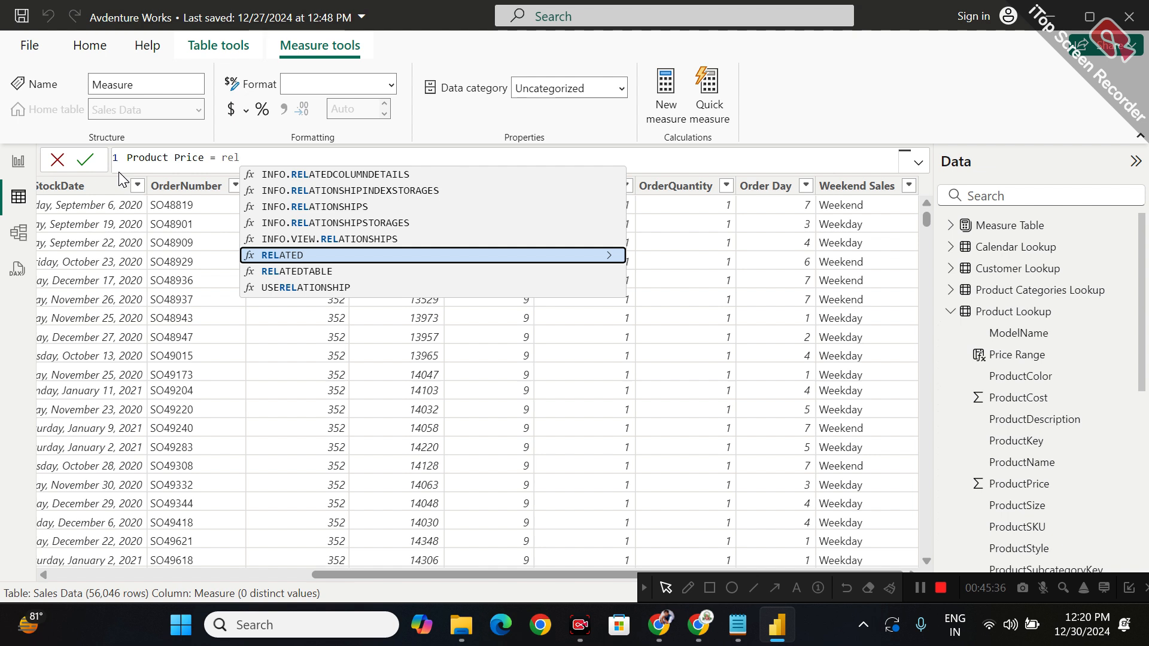
pyautogui.press('Tab')
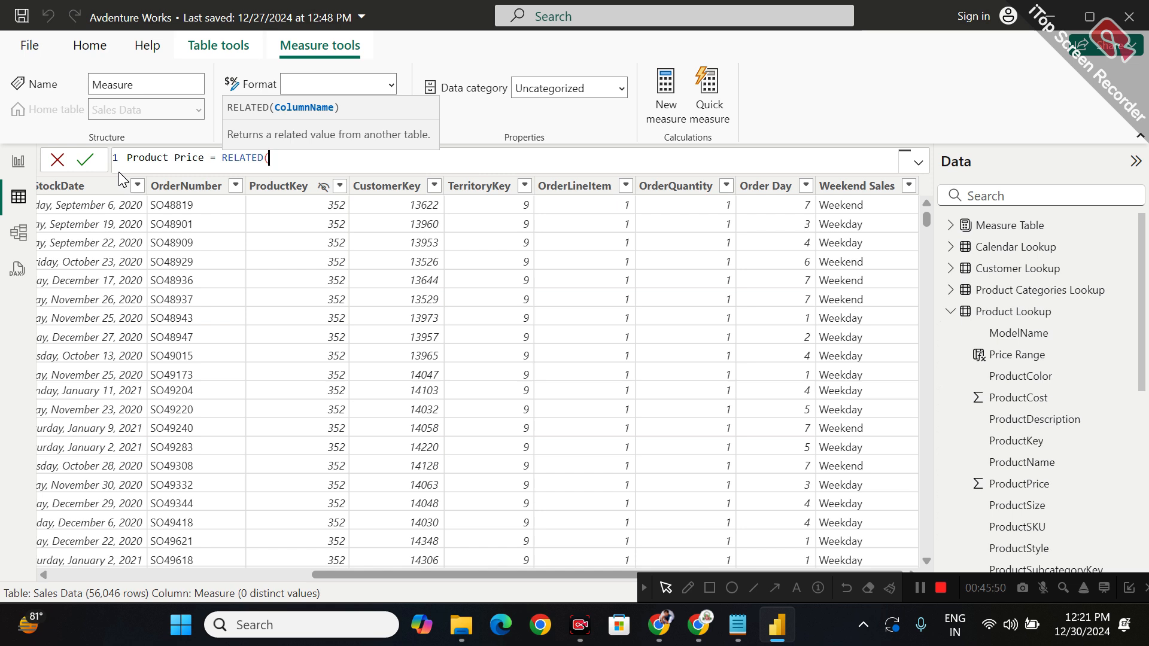
pyautogui.write('pro')
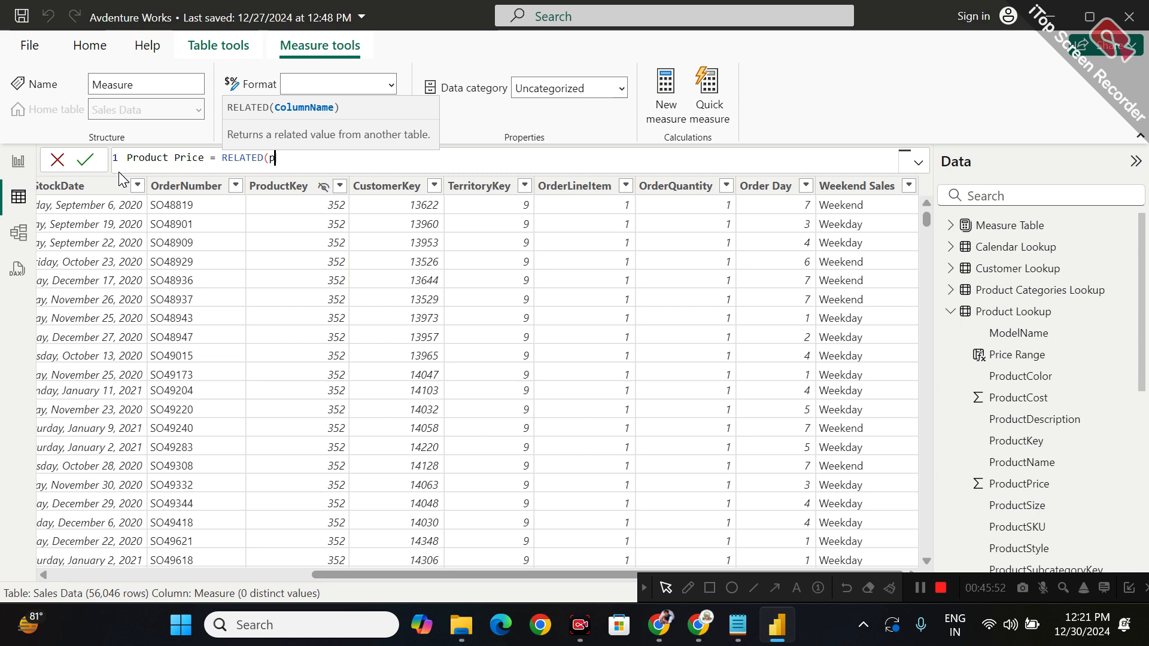
pyautogui.write('duct')
pyautogui.press('BackSpace')
pyautogui.press('BackSpace')
pyautogui.press('BackSpace')
pyautogui.press('BackSpace')
pyautogui.press('BackSpace')
pyautogui.press('BackSpace')
pyautogui.press('BackSpace')
pyautogui.press('BackSpace')
pyautogui.write('prof')
pyautogui.press('BackSpace')
pyautogui.press('BackSpace')
pyautogui.press('BackSpace')
pyautogui.press('BackSpace')
pyautogui.press('BackSpace')
pyautogui.press('BackSpace')
pyautogui.press('BackSpace')
pyautogui.press('BackSpace')
pyautogui.press('BackSpace')
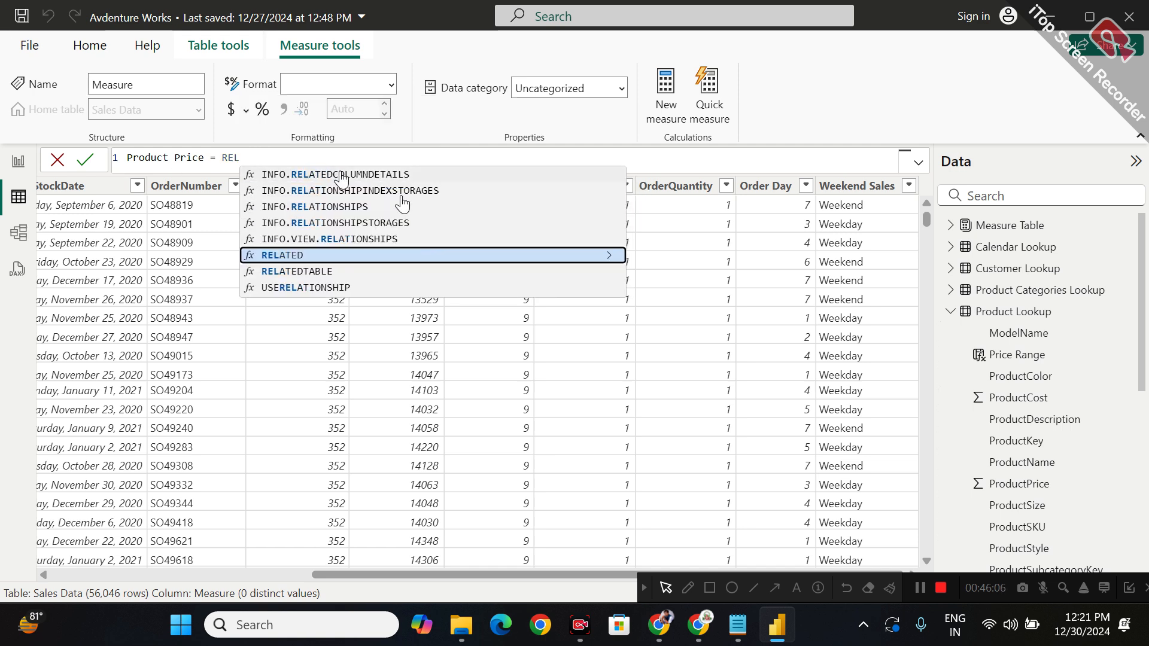
pyautogui.scroll(-4, 1042, 396)
pyautogui.scroll(-3, 1042, 396)
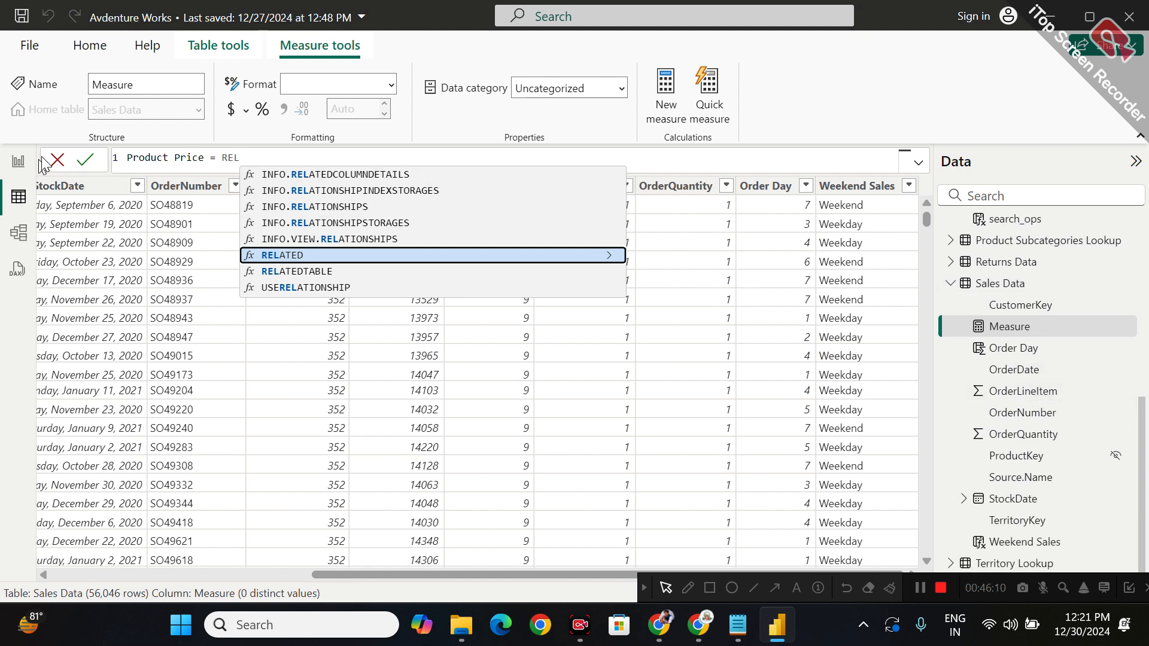
pyautogui.click(57, 159)
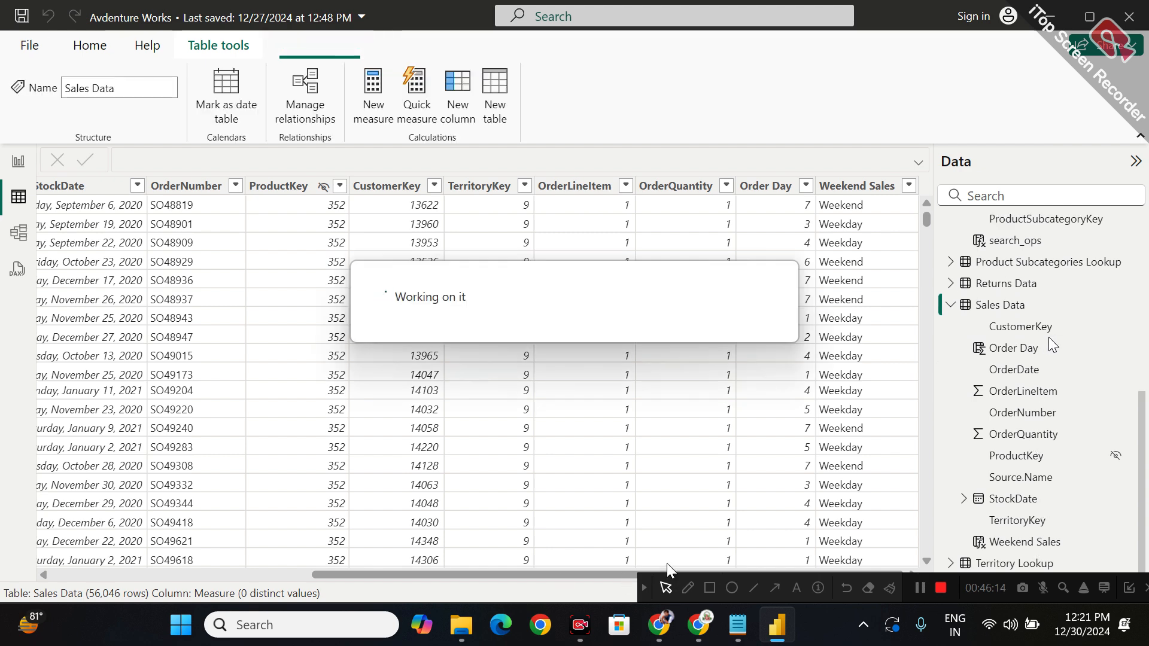
# Add a new calculated column named Product Price to the Sales Data table and begin its formula with the RELATED function
pyautogui.rightClick(995, 308)
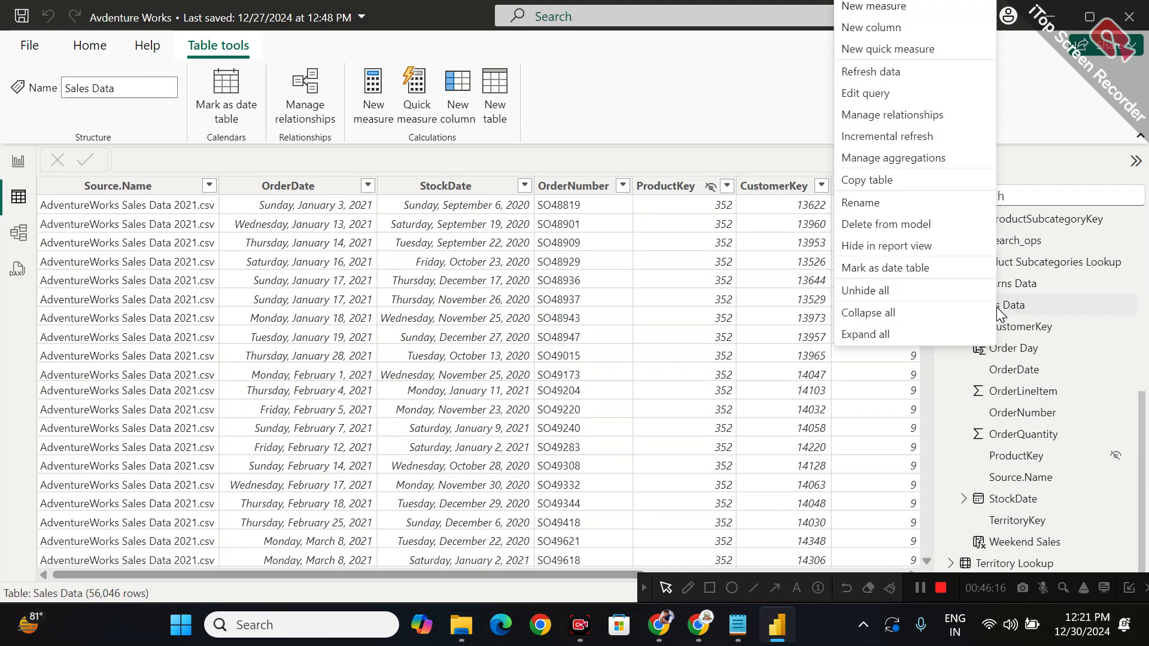
pyautogui.click(909, 33)
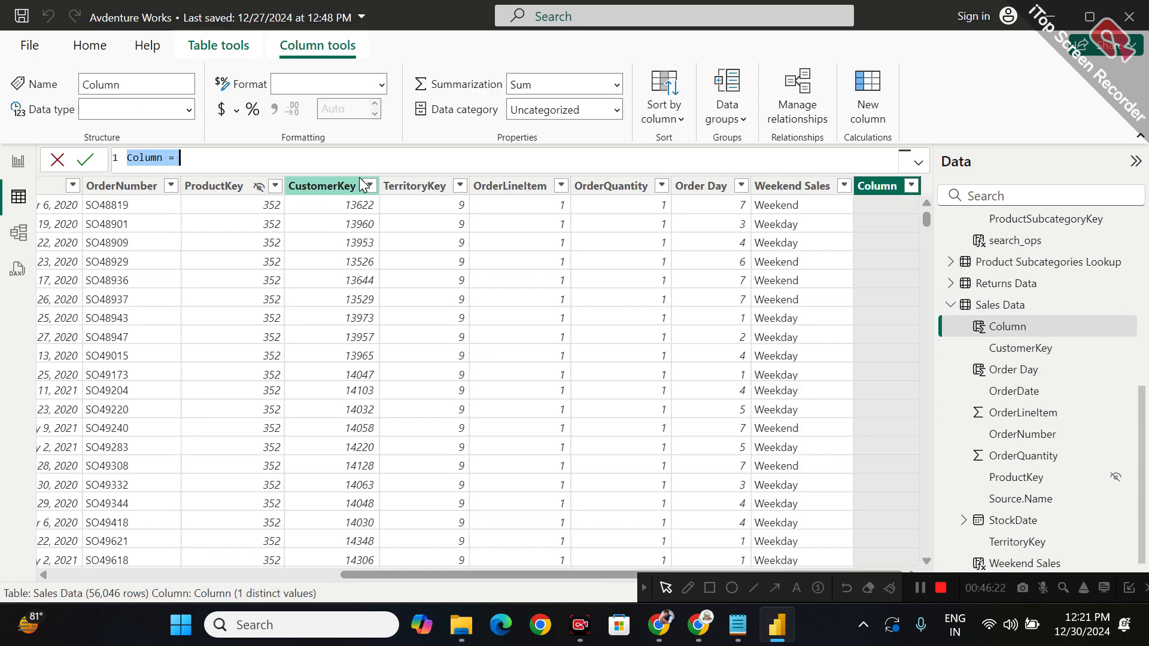
pyautogui.write('Produ')
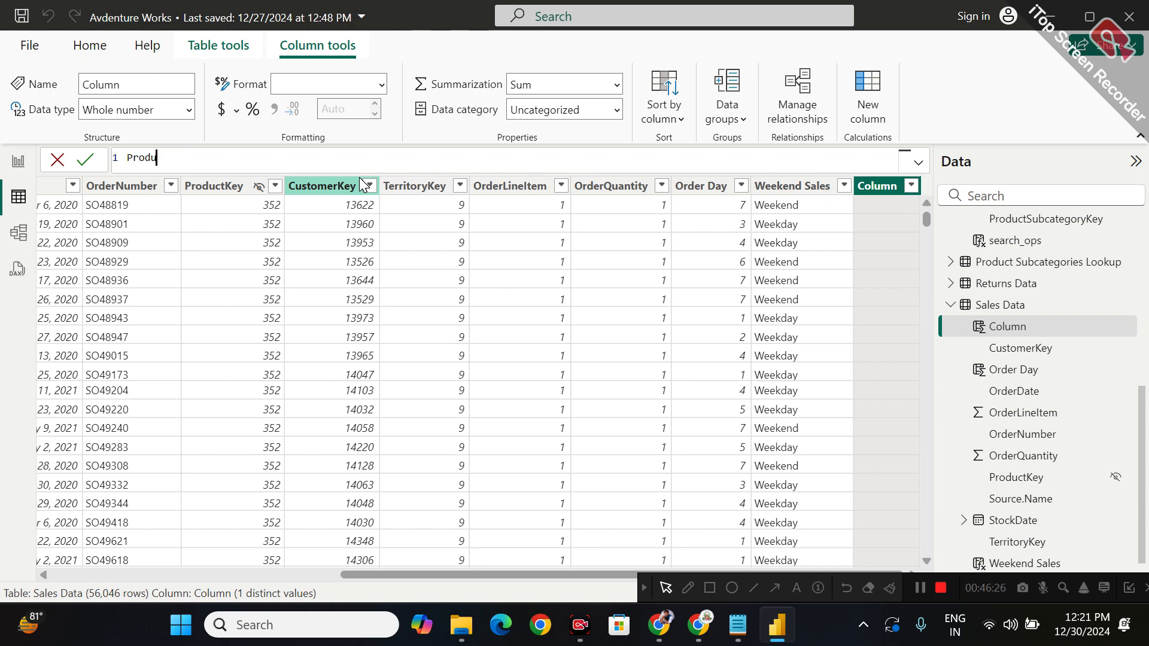
pyautogui.write('ct Price = re')
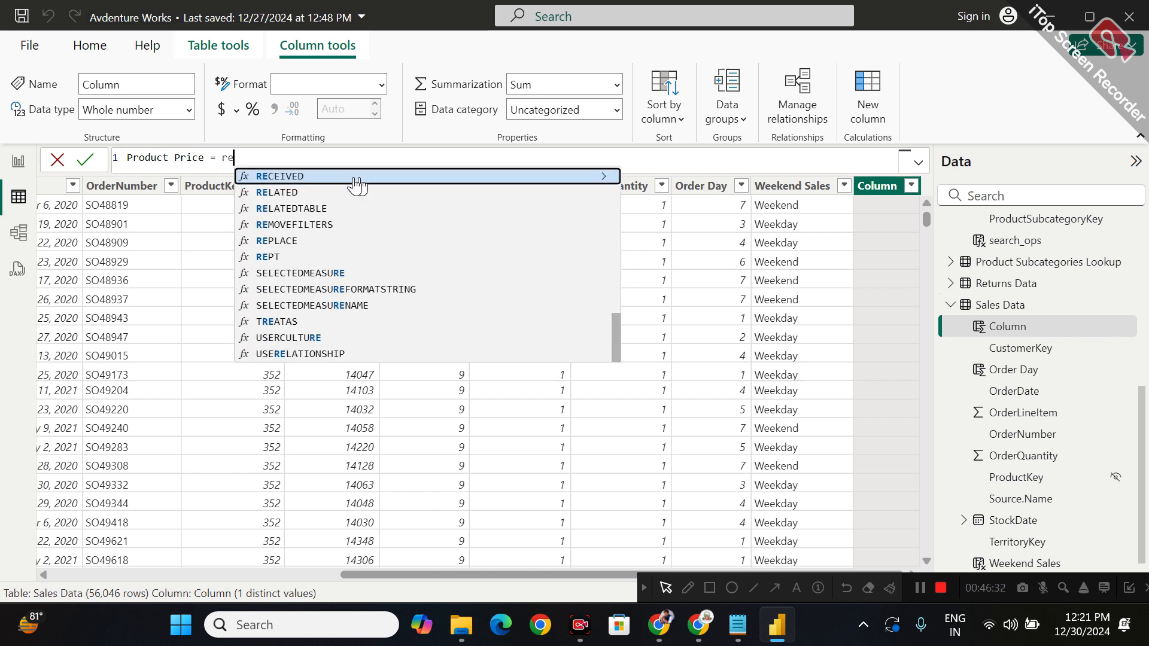
pyautogui.write('la')
pyautogui.press('Tab')
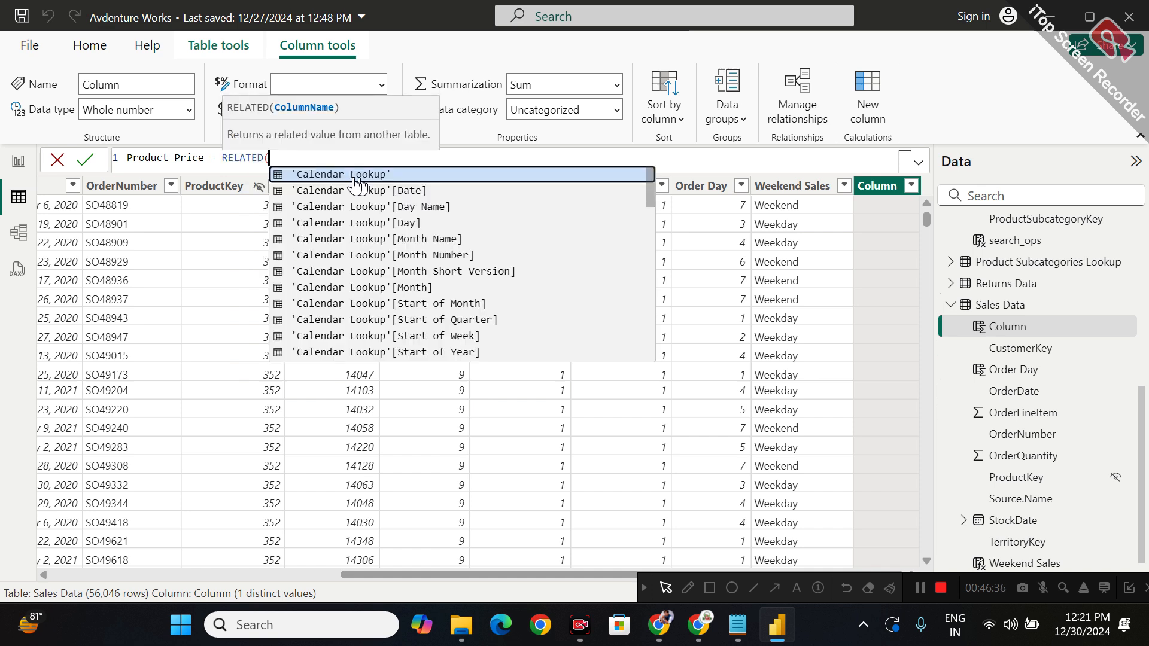
# Complete the Product Price formula as RELATED('Product Lookup'[ProductPrice]) and commit it
pyautogui.write('prod')
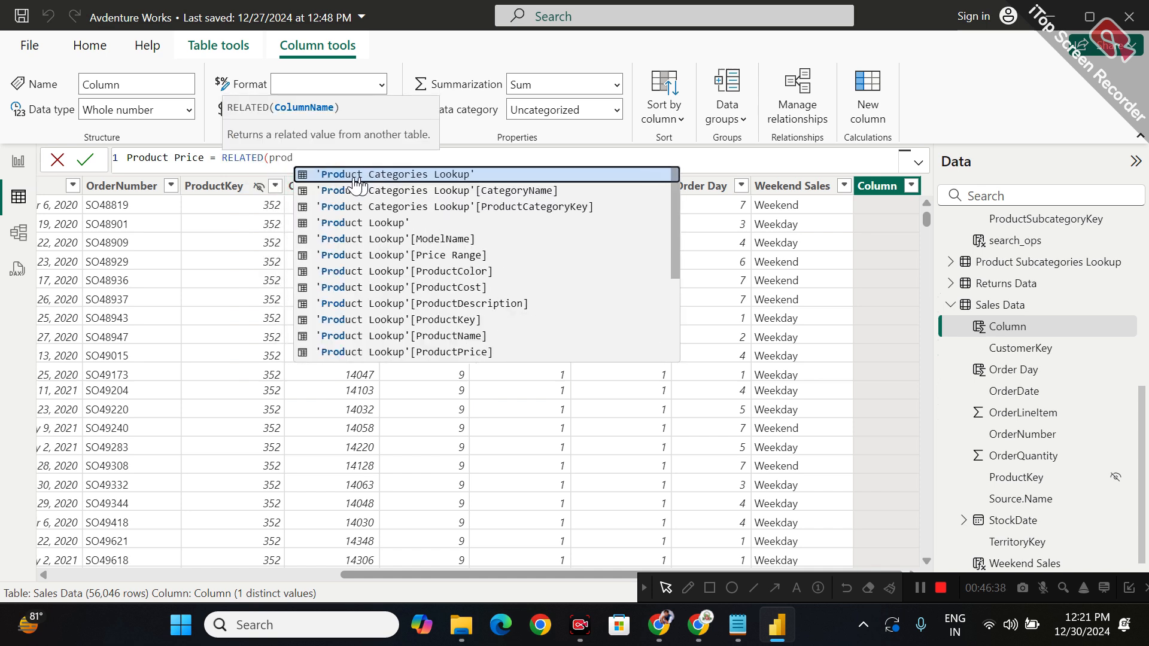
pyautogui.write('uct')
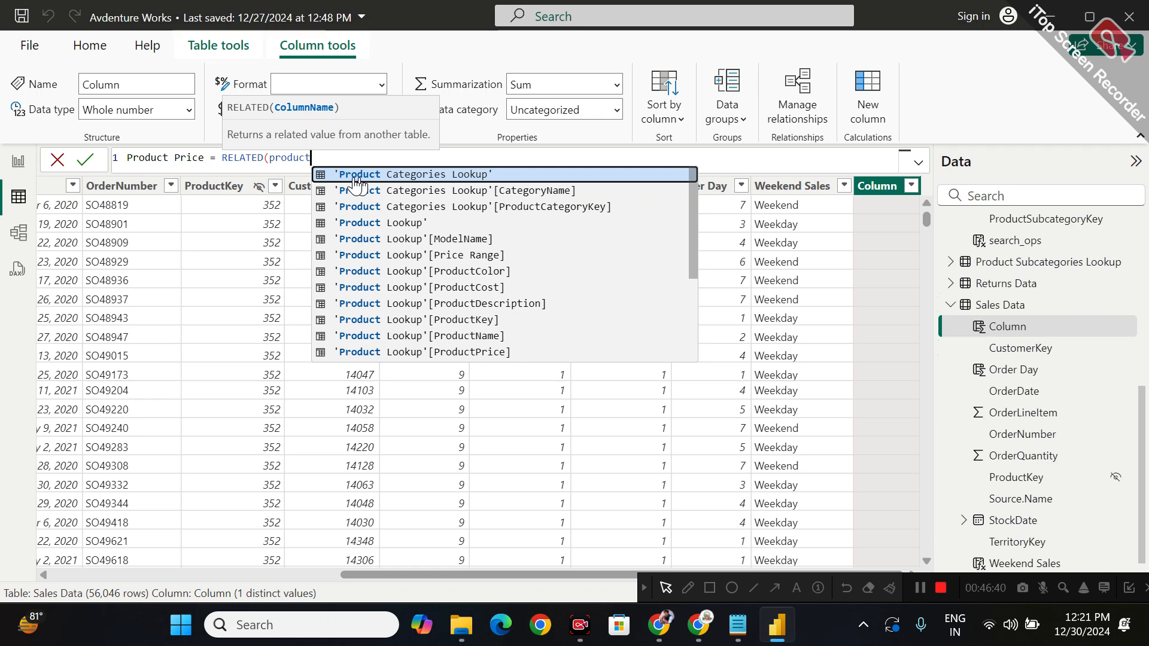
pyautogui.press('Down')
pyautogui.press('Down')
pyautogui.press('Down')
pyautogui.press('Down')
pyautogui.press('Down')
pyautogui.press('Down')
pyautogui.press('Down')
pyautogui.press('Down')
pyautogui.press('Down')
pyautogui.press('Down')
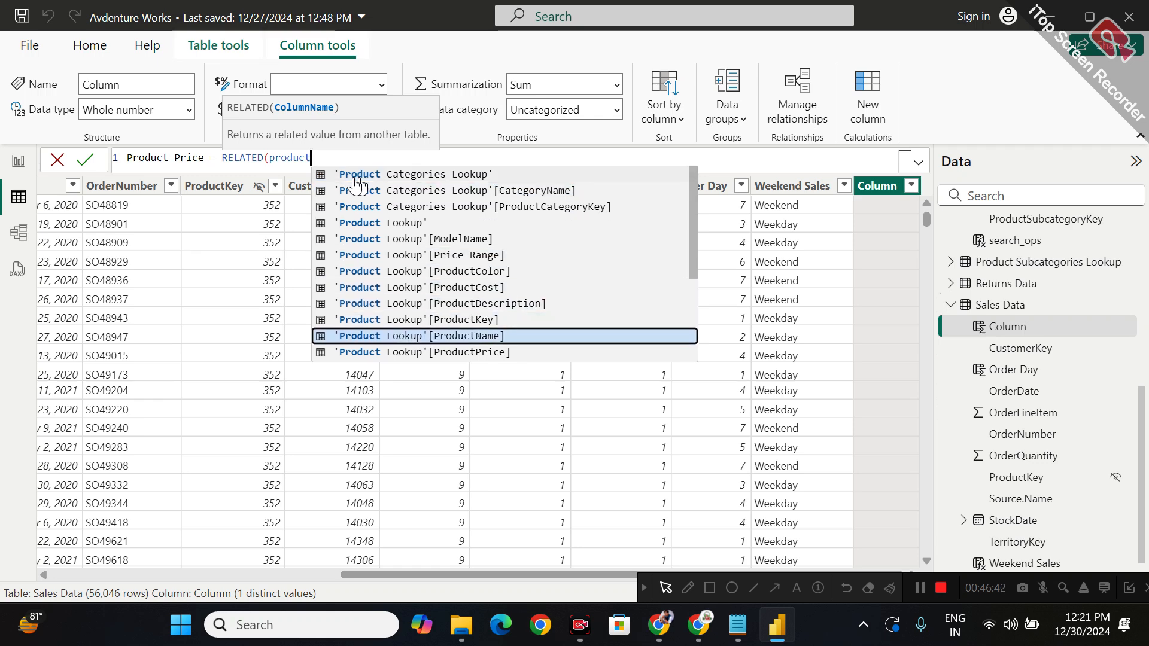
pyautogui.press('Down')
pyautogui.press('Tab')
pyautogui.write(')')
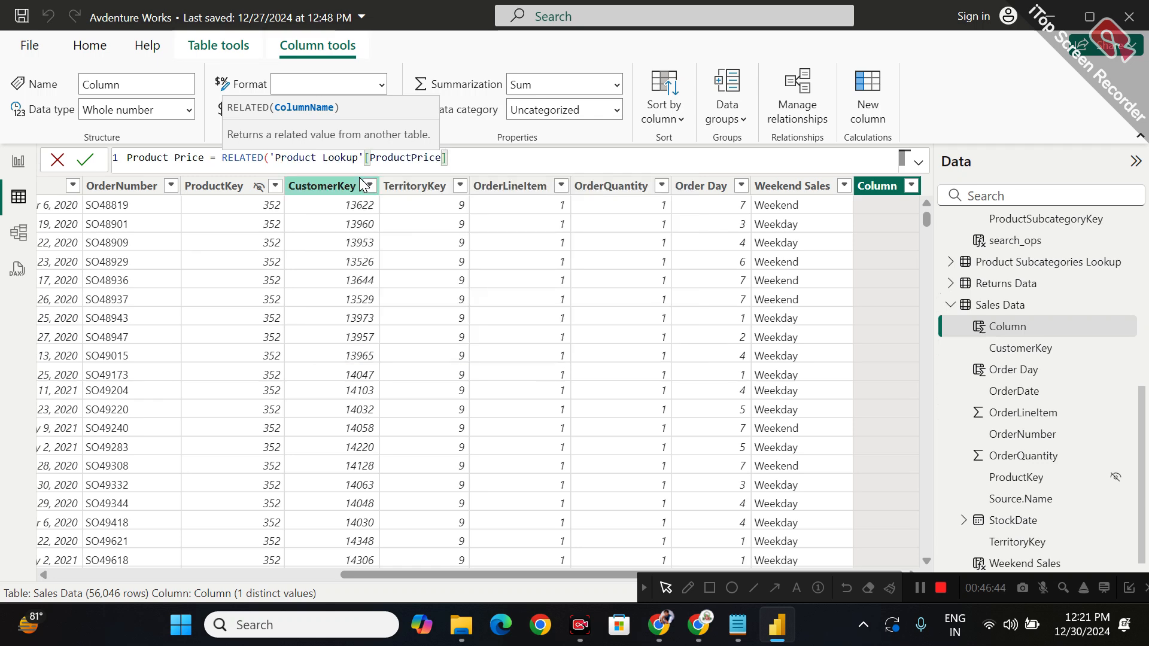
pyautogui.press('Return')
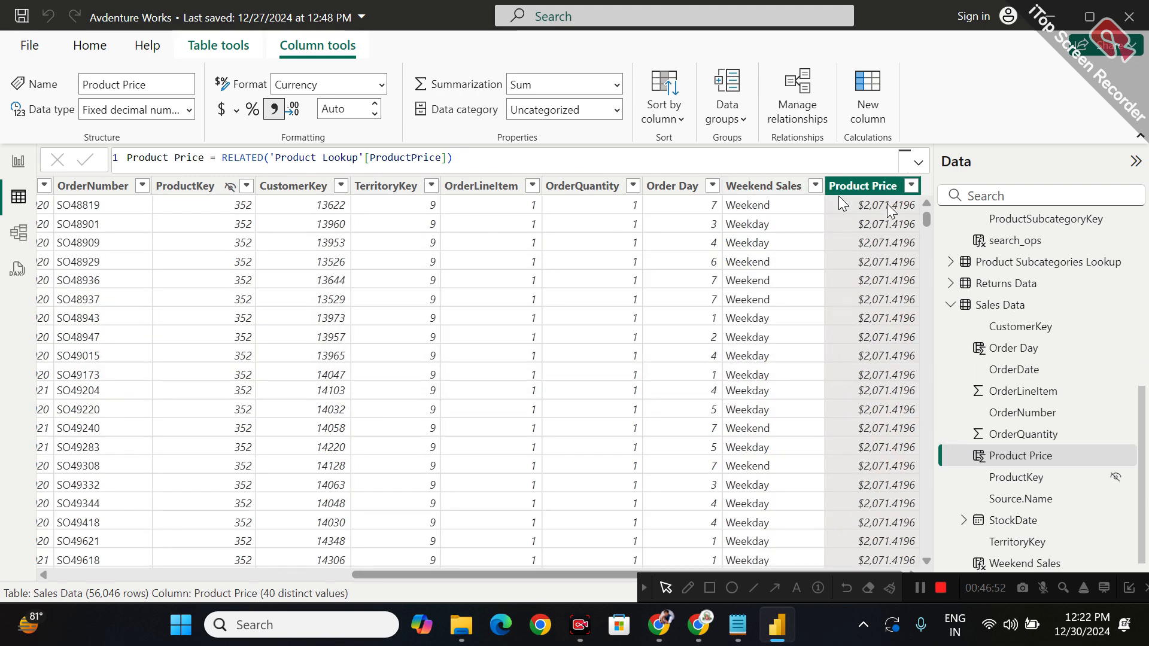
# Set the Product Price column to show 0 decimal places
pyautogui.click(357, 108)
pyautogui.write('2')
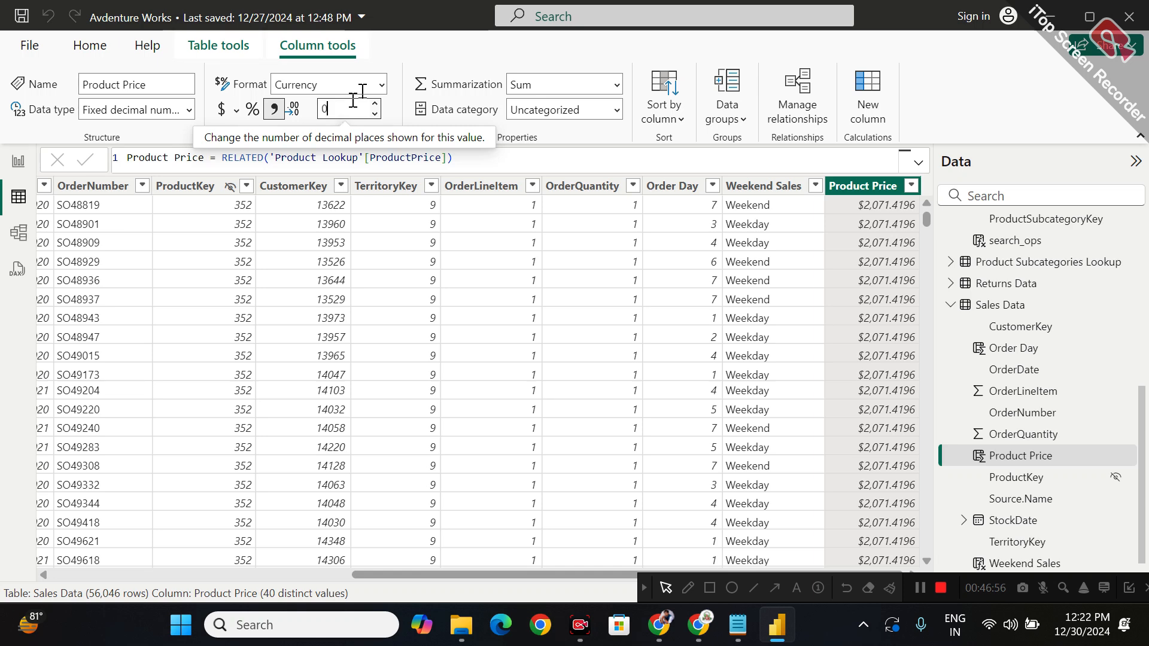
pyautogui.press('Return')
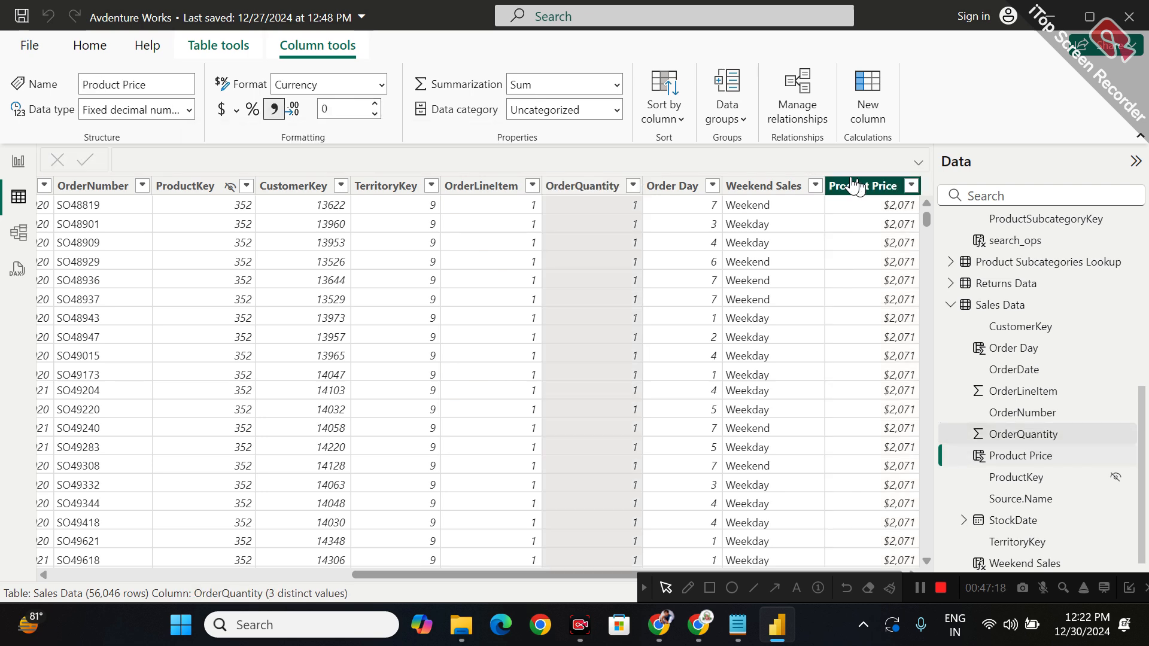
# Add another calculated column to Sales Data named Total Revenue, and start its formula on a second line
pyautogui.click(854, 185)
pyautogui.rightClick(845, 183)
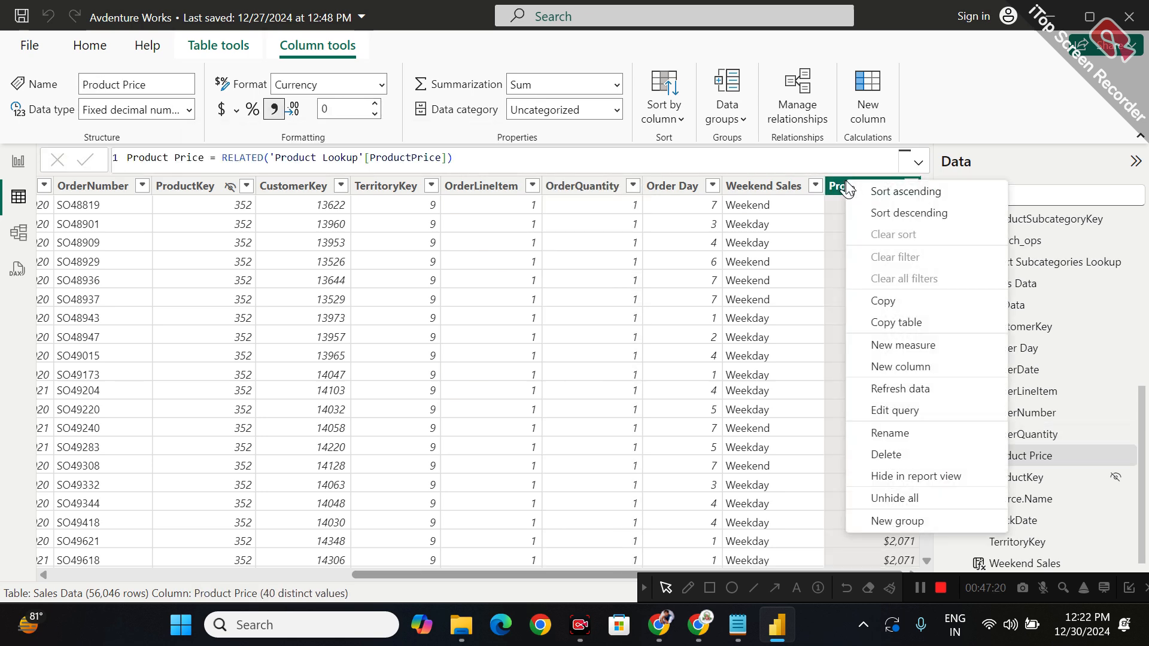
pyautogui.click(918, 360)
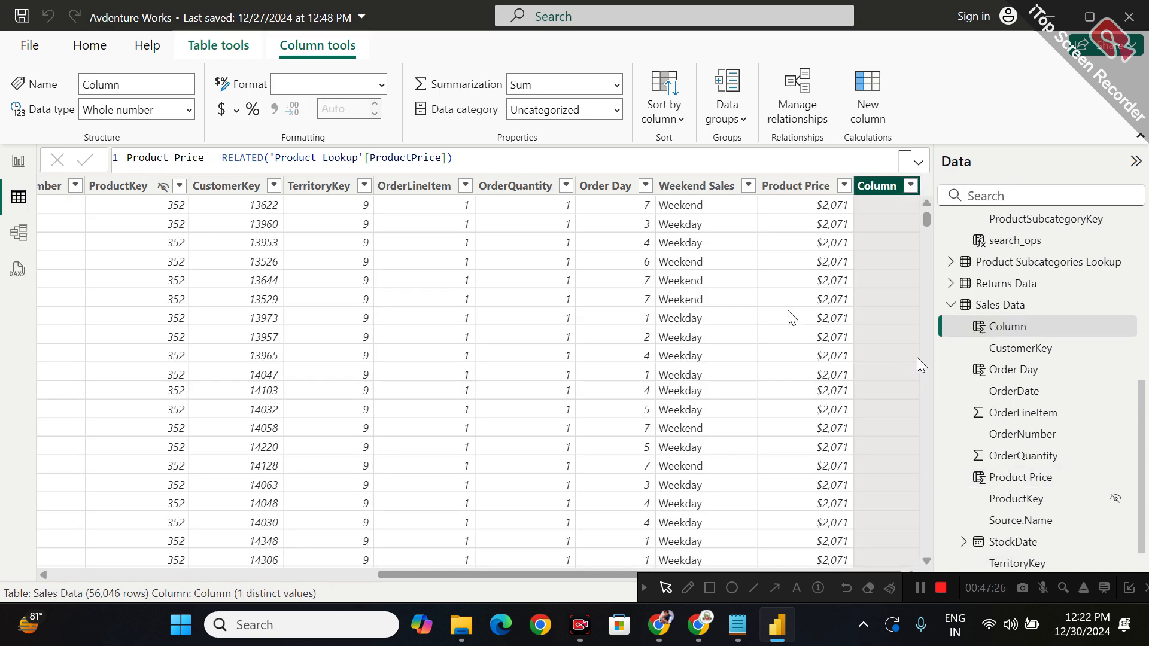
pyautogui.write('Tota')
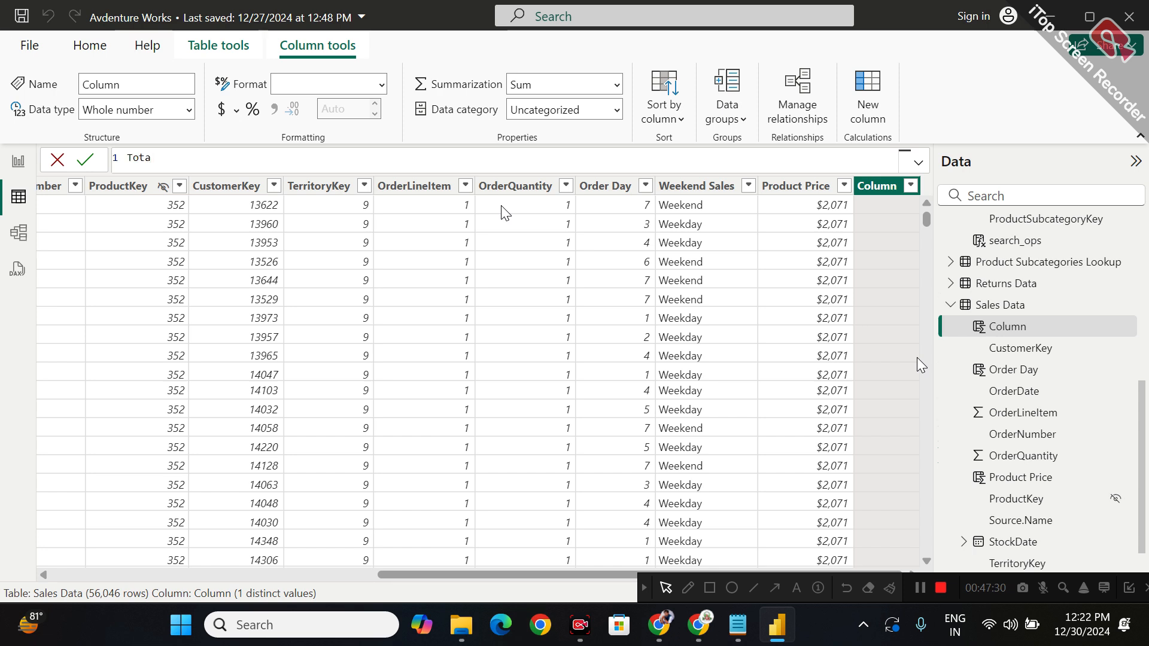
pyautogui.write('l Revenue =')
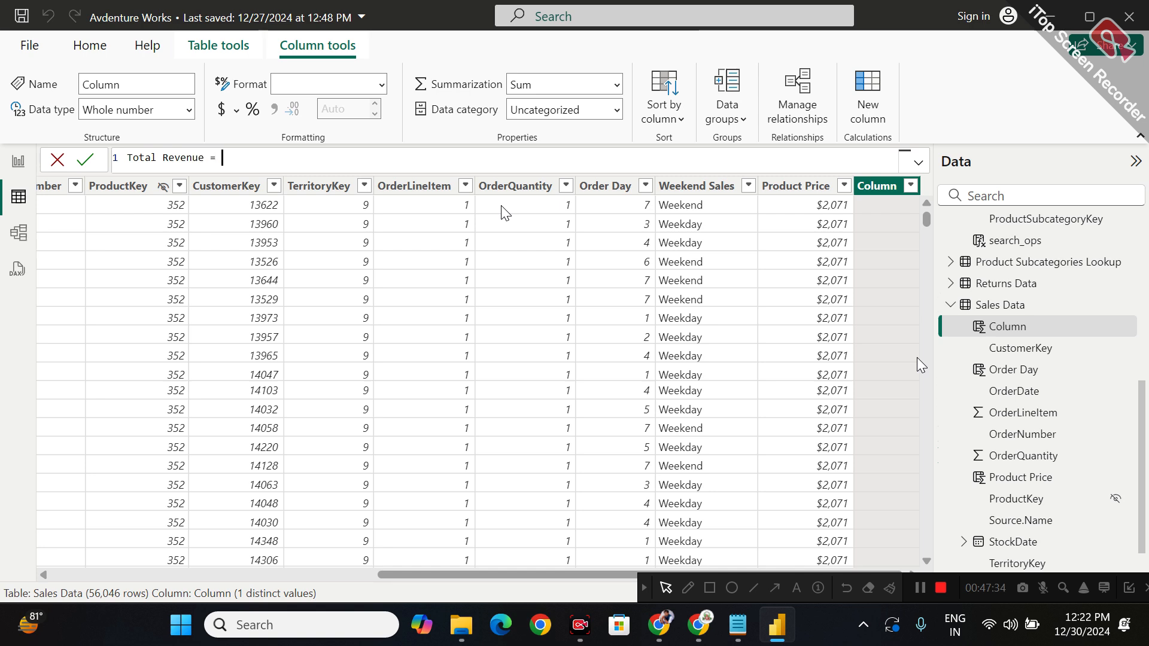
pyautogui.hotkey('shift', 'Return')
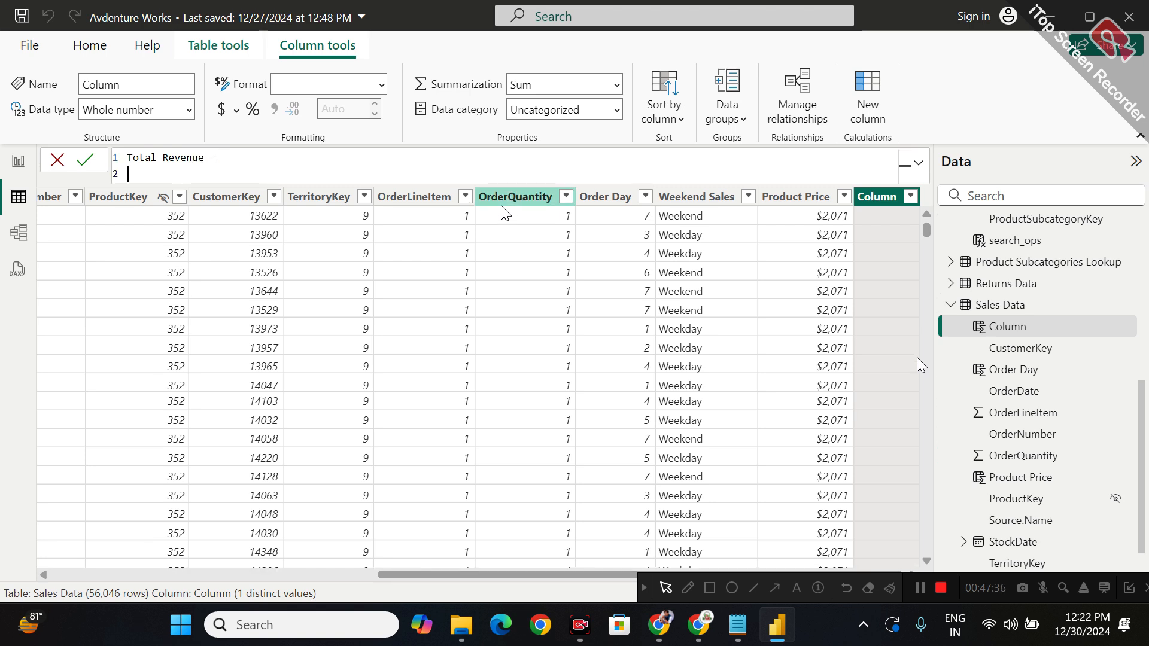
# Define Total Revenue as 'Sales Data'[OrderQuantity] * 'Sales Data'[Product Price] and commit the formula
pyautogui.write('ord')
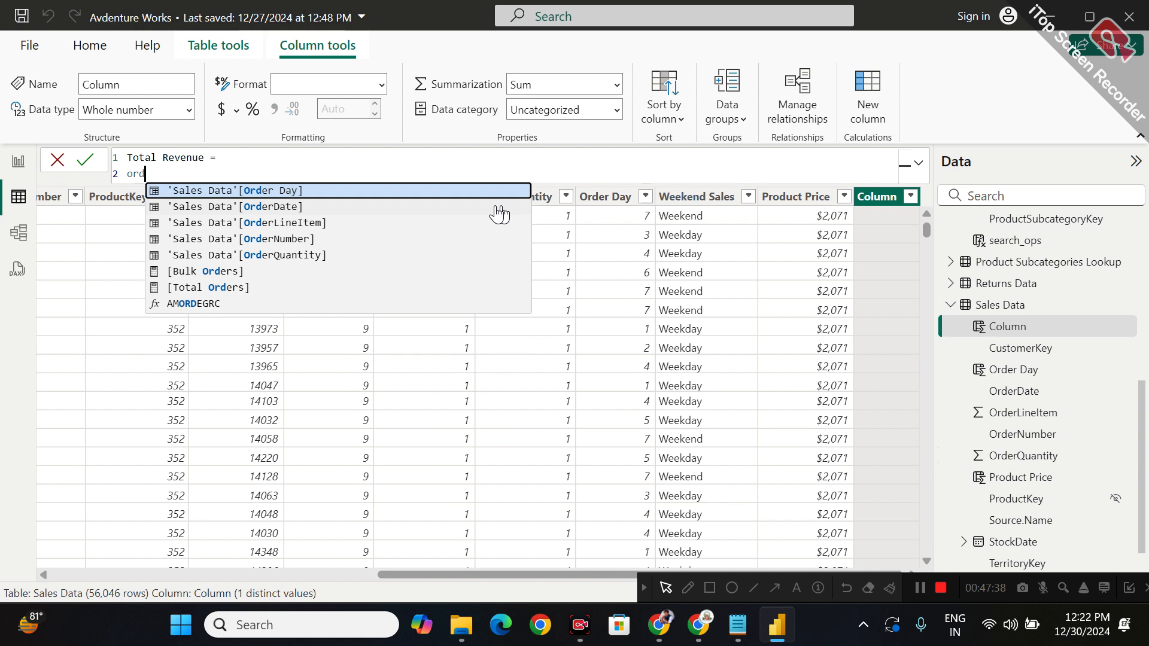
pyautogui.press('Down')
pyautogui.press('Down')
pyautogui.press('Down')
pyautogui.press('Down')
pyautogui.press('Tab')
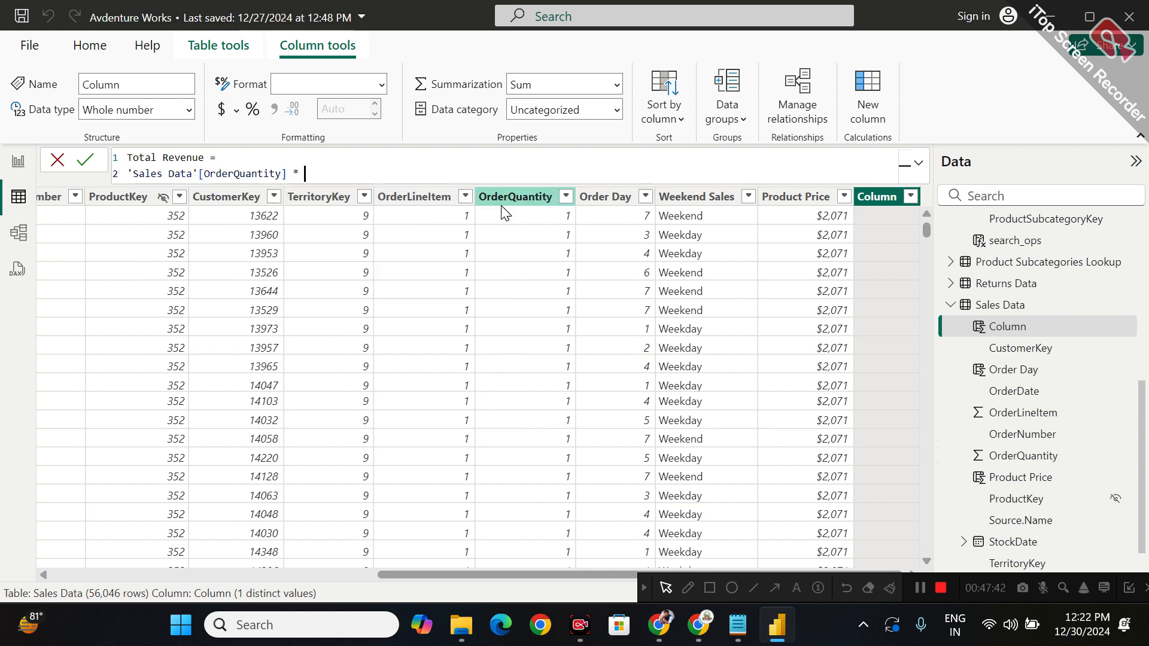
pyautogui.write('* Pro')
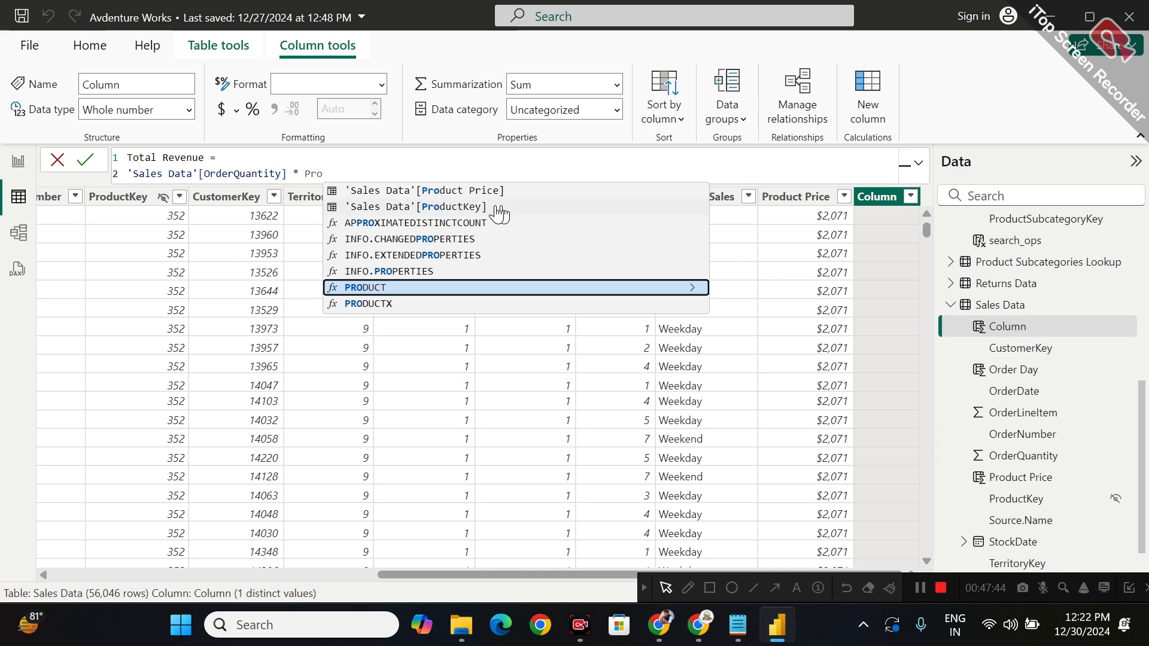
pyautogui.press('Up')
pyautogui.press('Up')
pyautogui.press('Up')
pyautogui.press('Up')
pyautogui.press('Up')
pyautogui.press('Up')
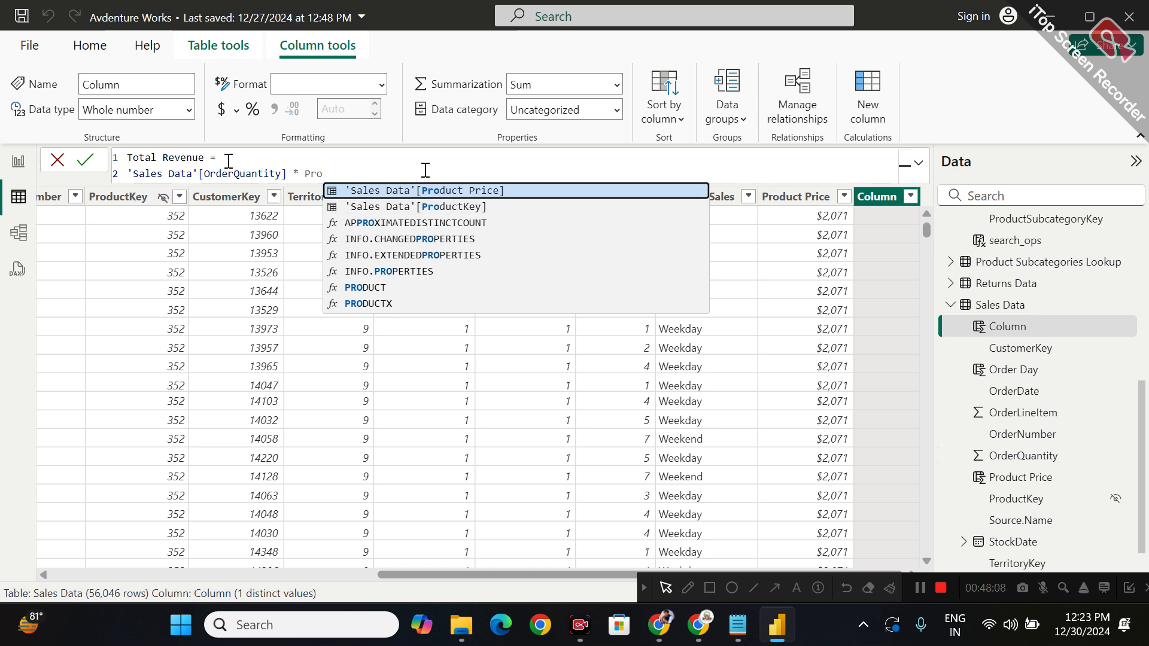
pyautogui.click(585, 190)
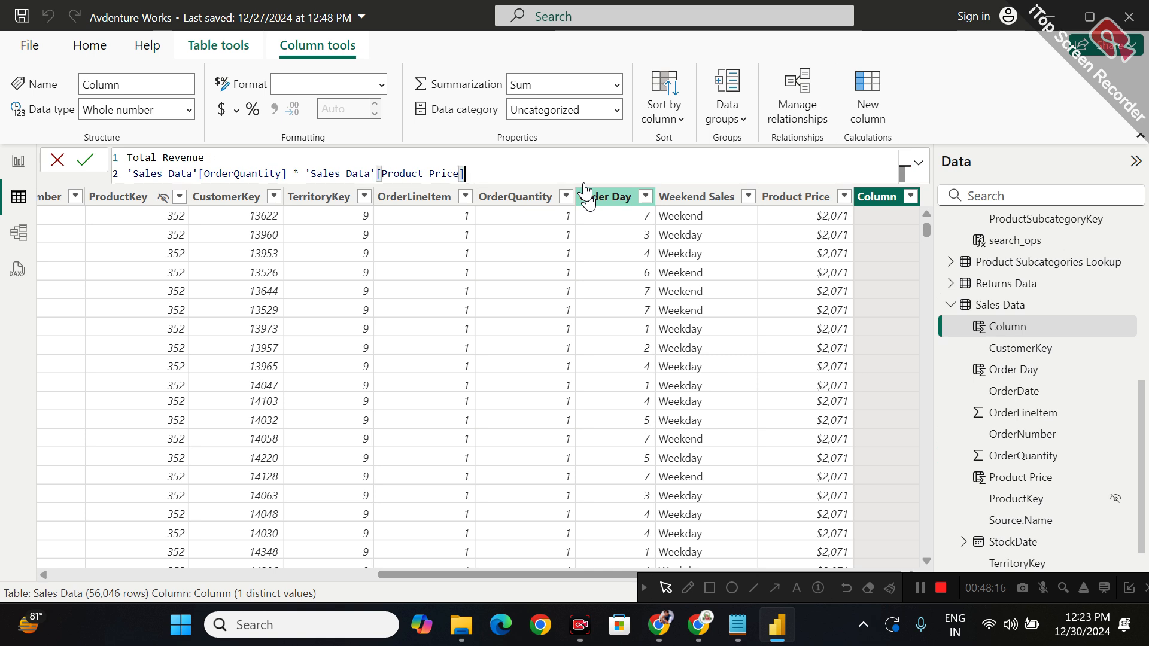
pyautogui.press('Return')
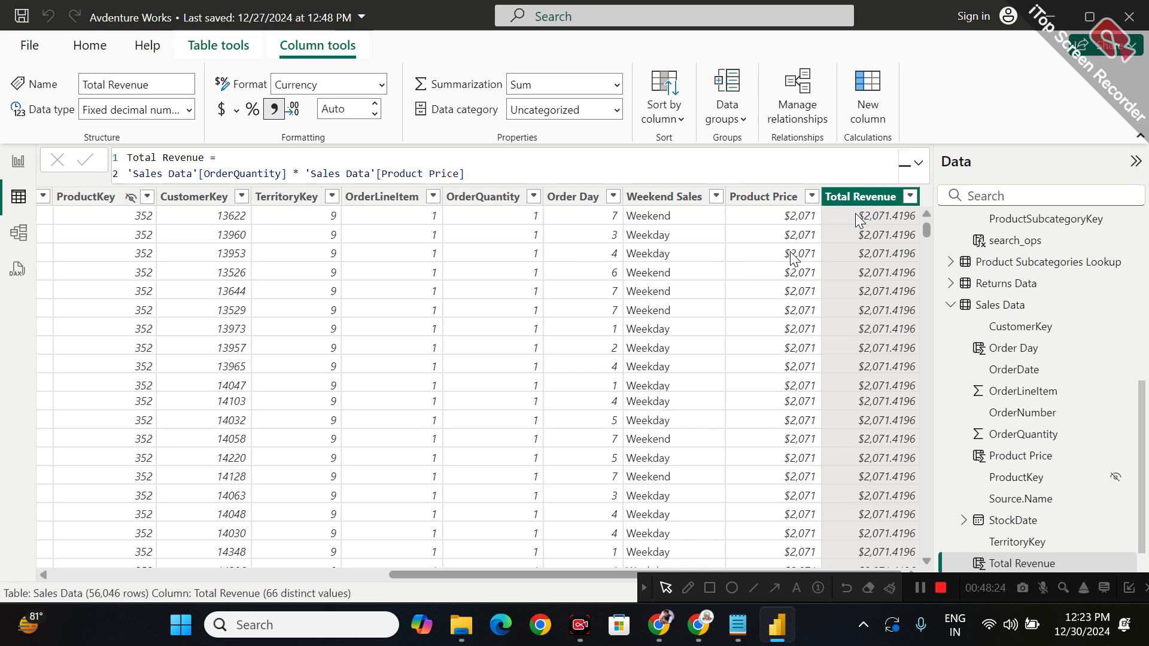
# Filter the OrderQuantity column to 2 only, and check the Total Revenue values against Product Price across the rows
pyautogui.scroll(-4, 607, 428)
pyautogui.scroll(-3, 568, 426)
pyautogui.scroll(8, 586, 382)
pyautogui.click(533, 199)
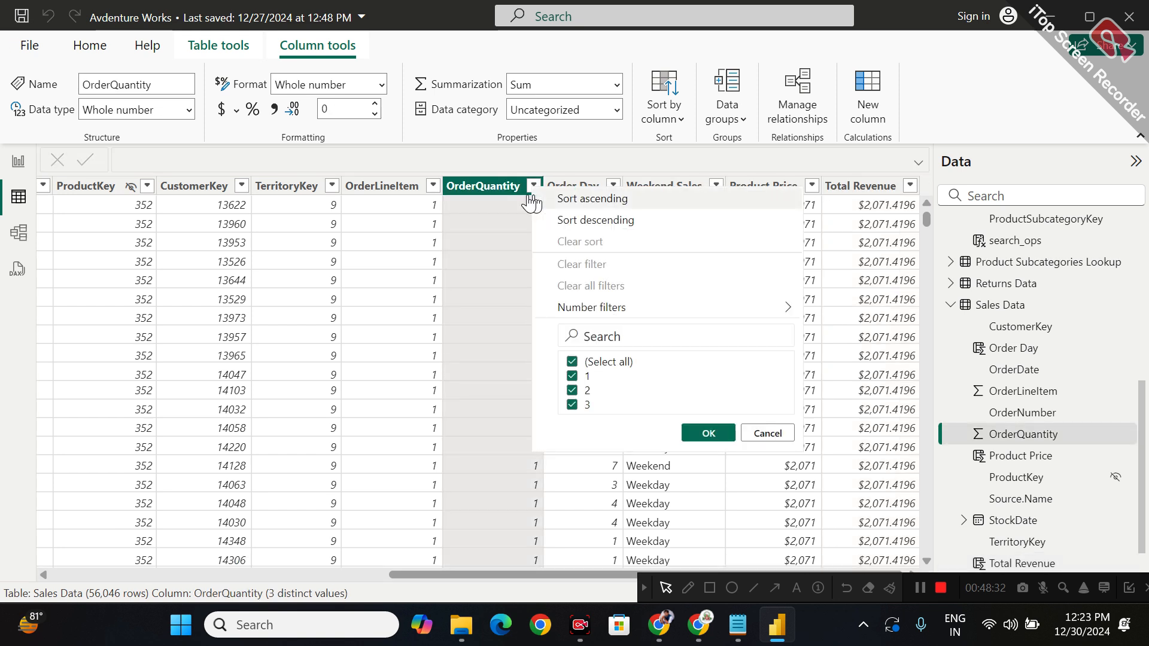
pyautogui.click(572, 361)
pyautogui.click(574, 391)
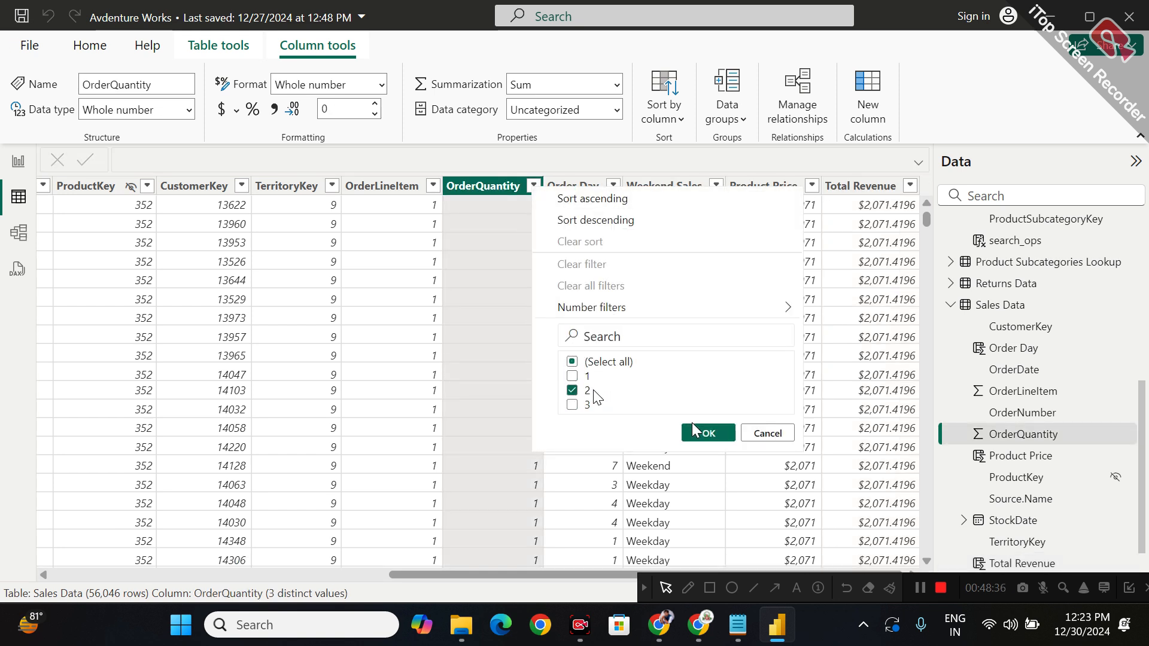
pyautogui.click(708, 433)
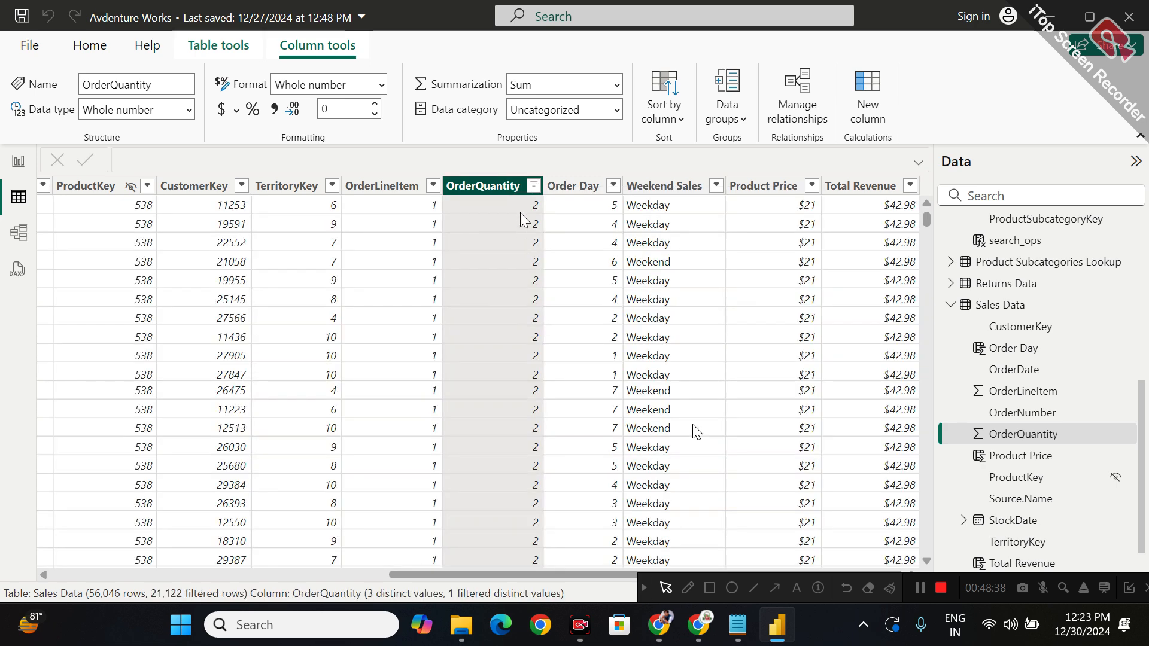
pyautogui.scroll(-20, 588, 414)
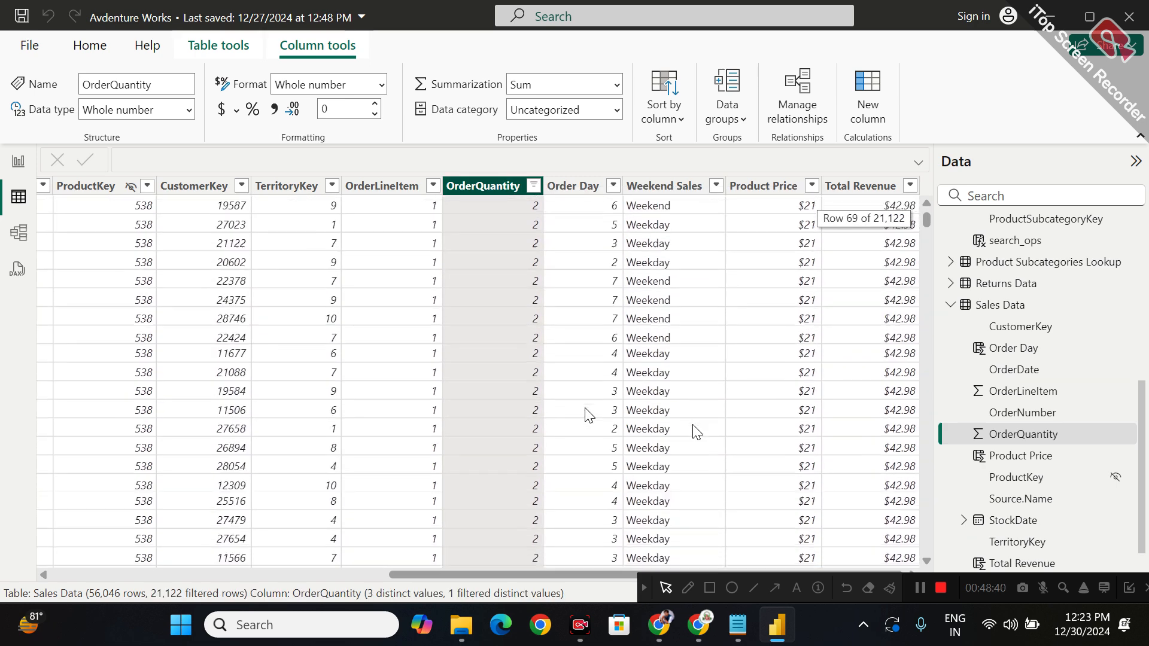
pyautogui.scroll(20, 589, 415)
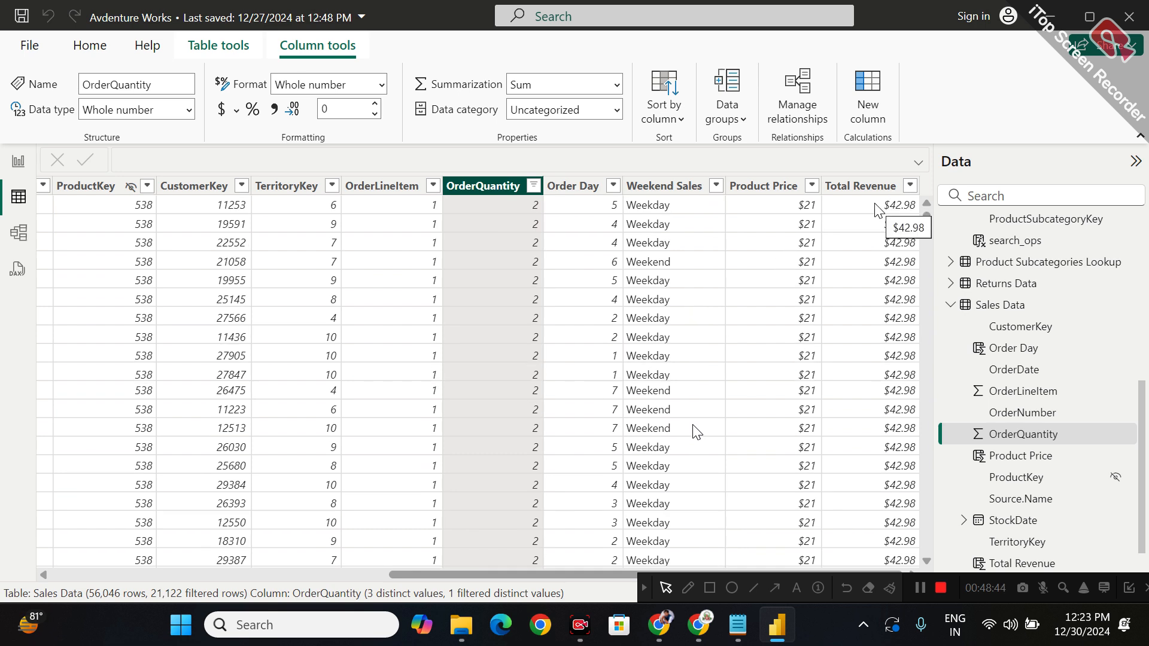
# Switch the OrderQuantity filter to show only rows with a quantity of 3
pyautogui.click(533, 187)
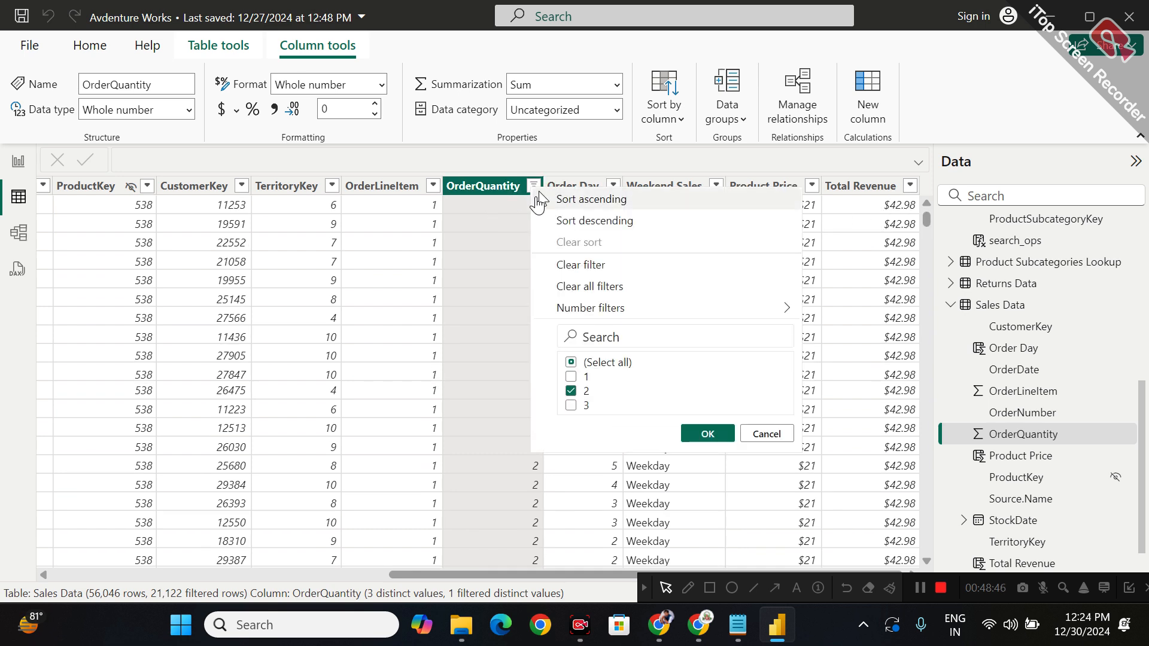
pyautogui.click(587, 391)
pyautogui.click(592, 406)
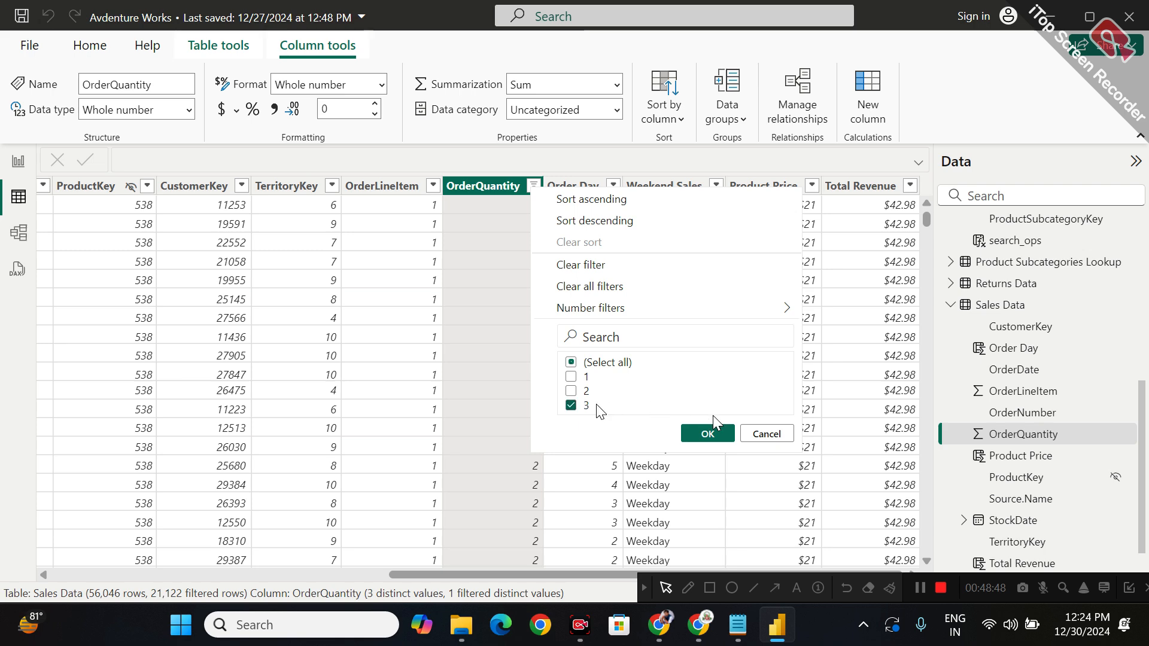
pyautogui.click(706, 432)
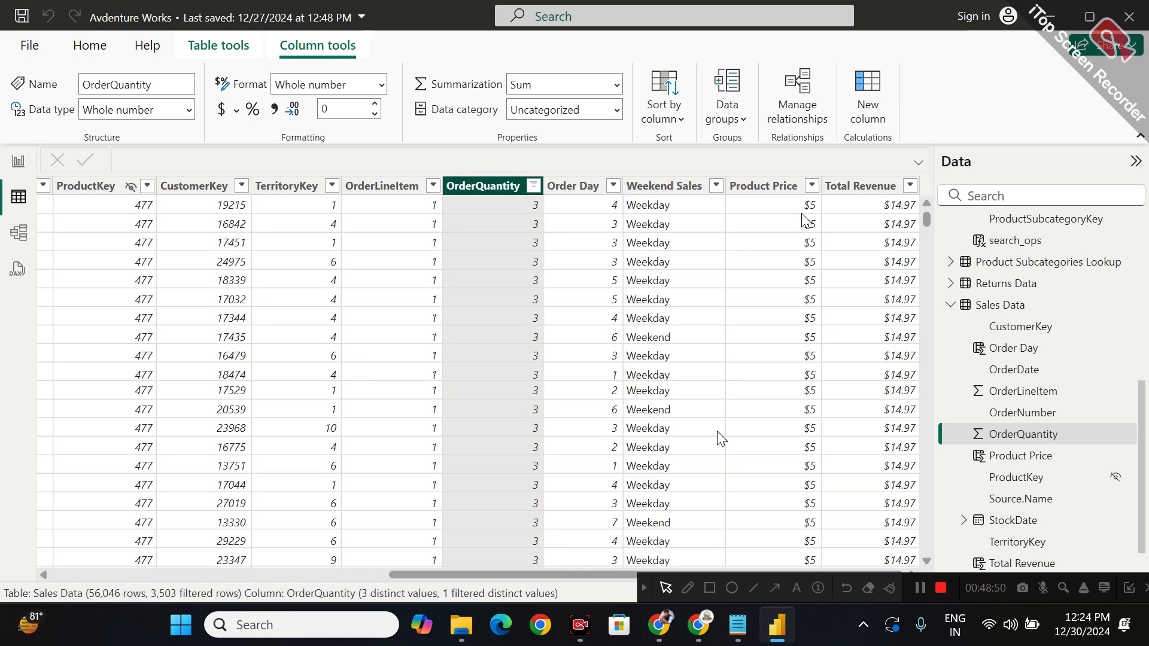
# Filter the ProductKey column to 484 only to check that product's Total Revenue
pyautogui.click(147, 186)
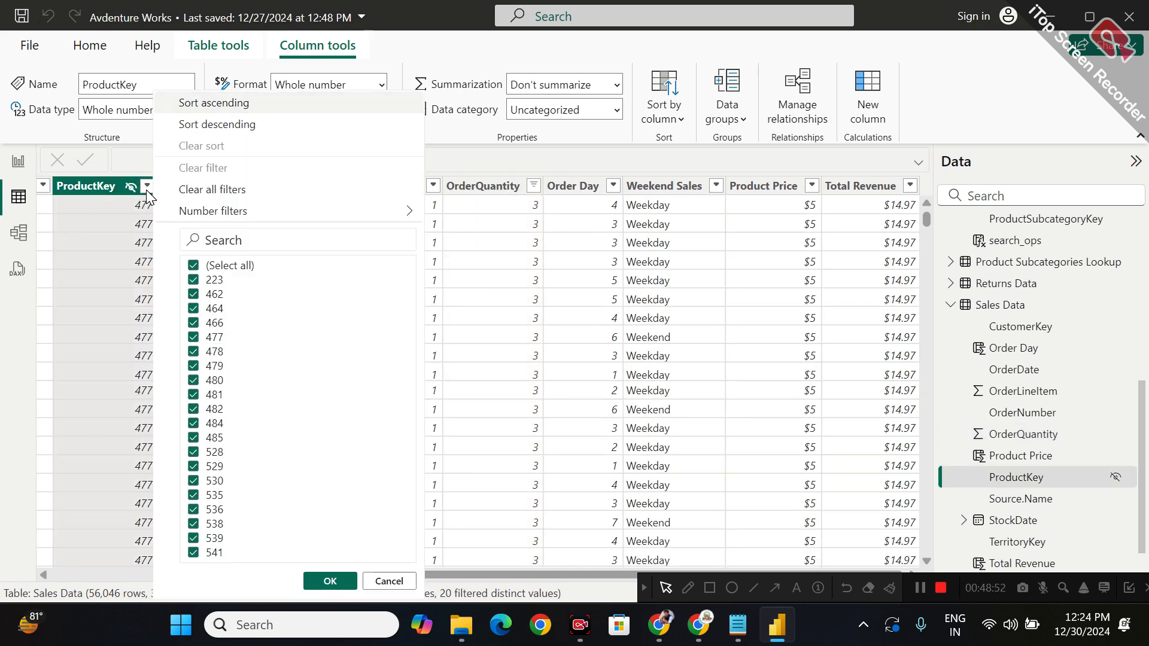
pyautogui.click(211, 267)
pyautogui.click(219, 424)
pyautogui.click(335, 580)
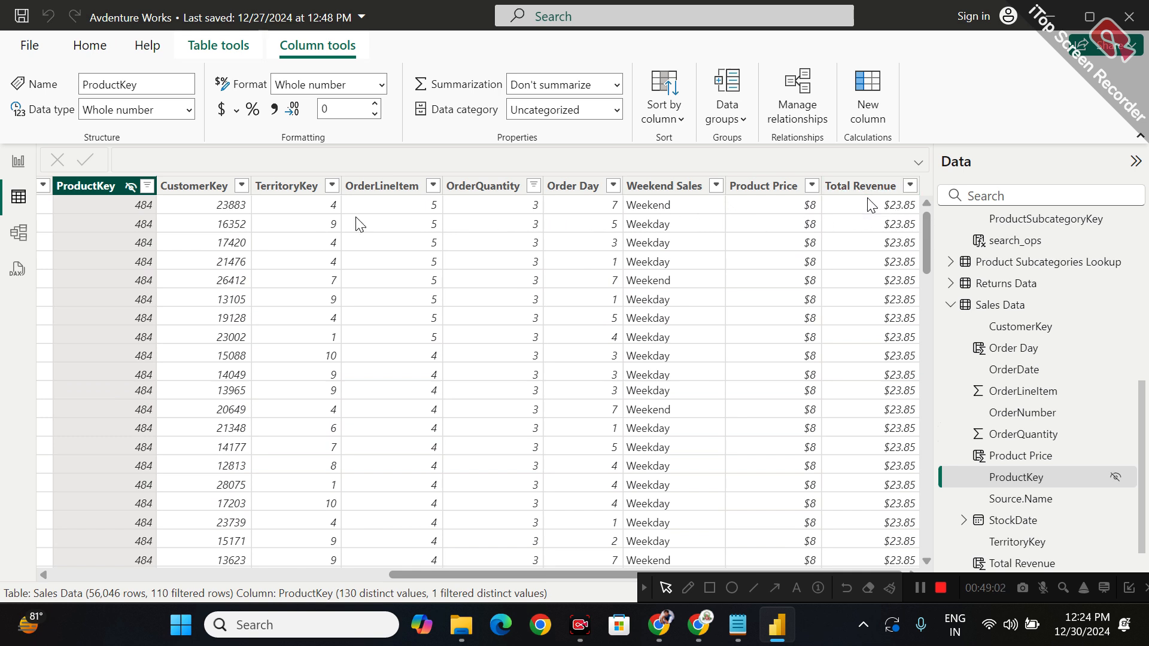
# Clear the ProductKey and OrderQuantity filters so the Sales Data table shows all rows again
pyautogui.rightClick(136, 190)
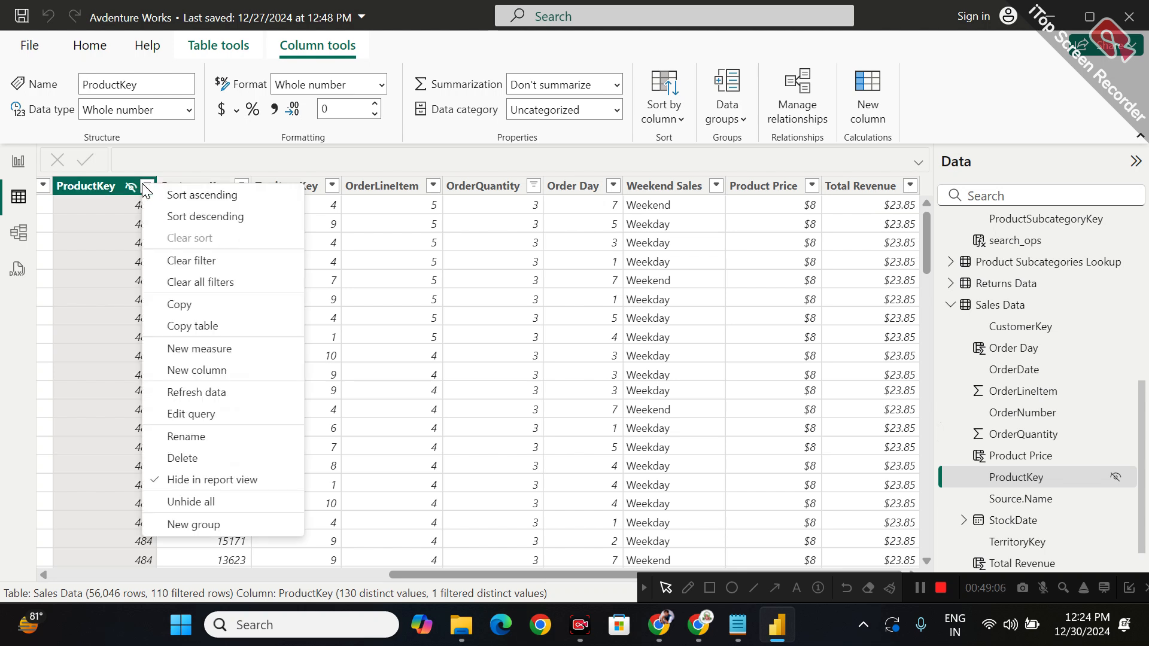
pyautogui.click(223, 257)
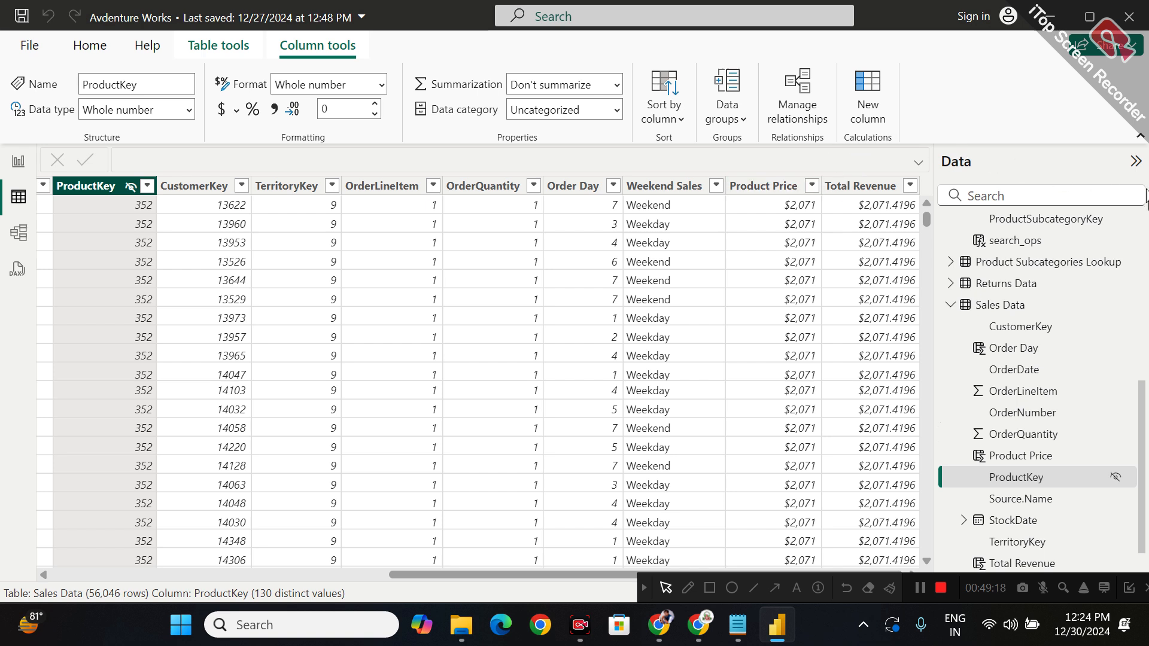
# Delete the Total Revenue calculated column from the Sales Data table and confirm the deletion
pyautogui.scroll(5, 1113, 287)
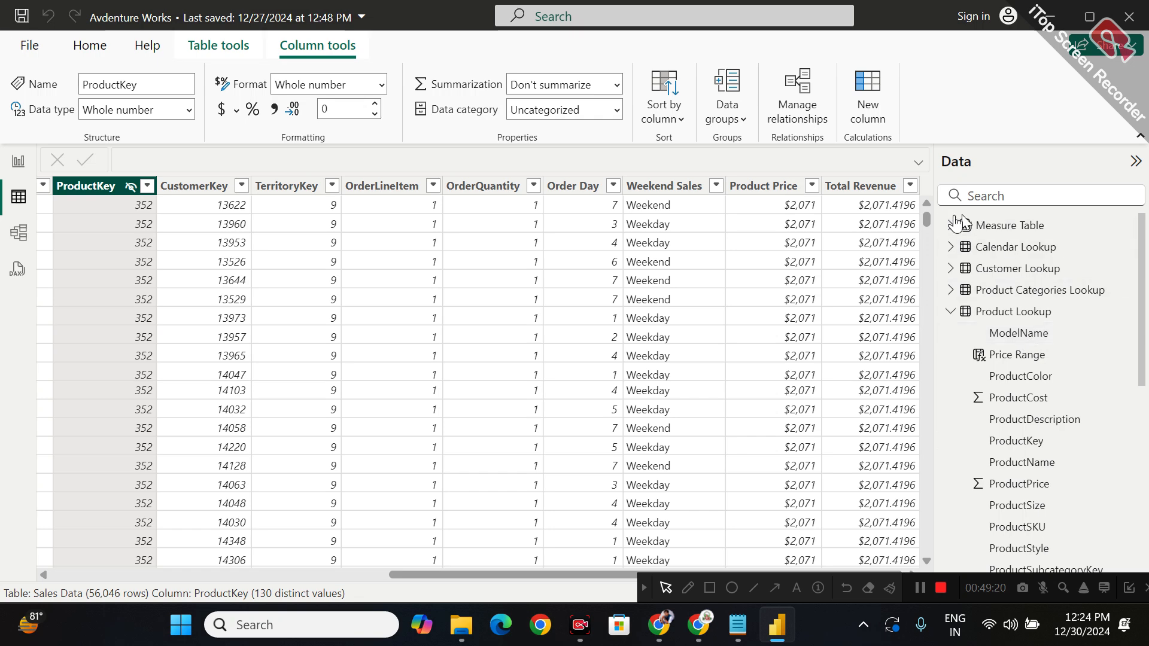
pyautogui.rightClick(875, 186)
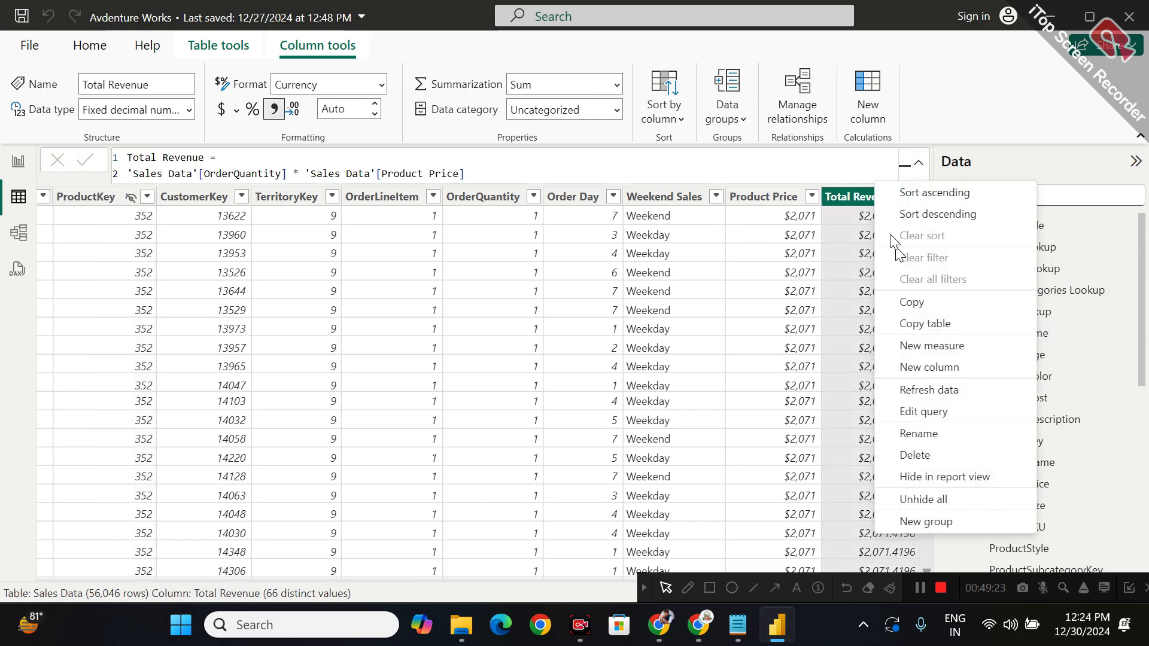
pyautogui.click(926, 450)
pyautogui.click(673, 350)
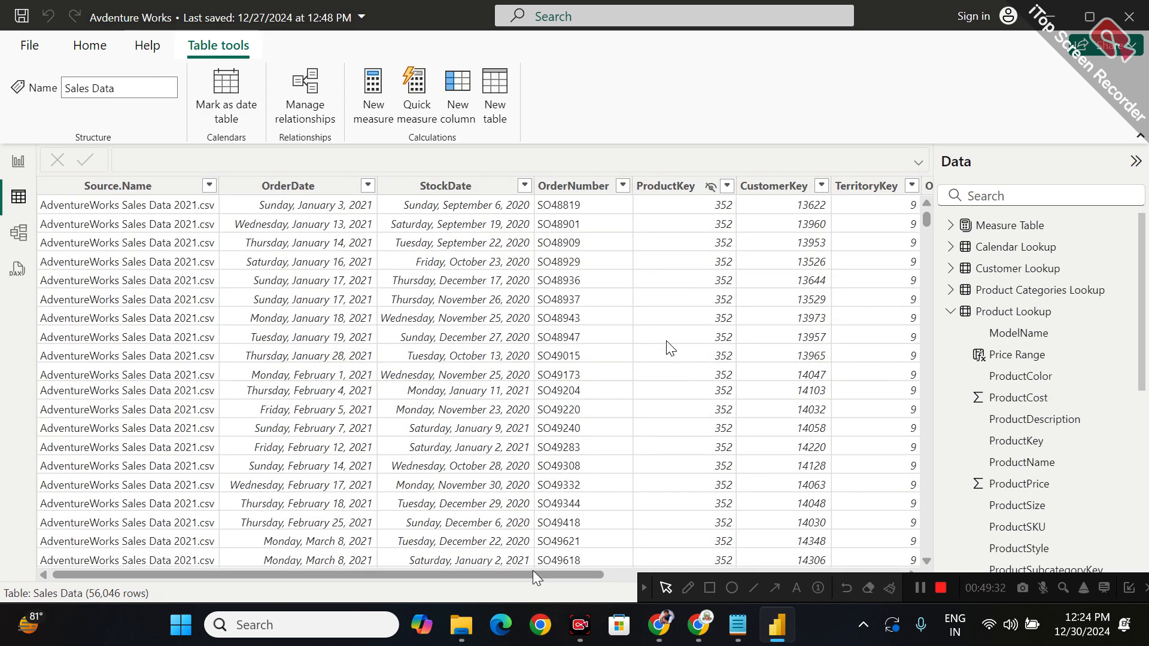
# Delete the Product Price calculated column from the Sales Data table and confirm the deletion
pyautogui.moveTo(537, 577); pyautogui.dragTo(841, 223)
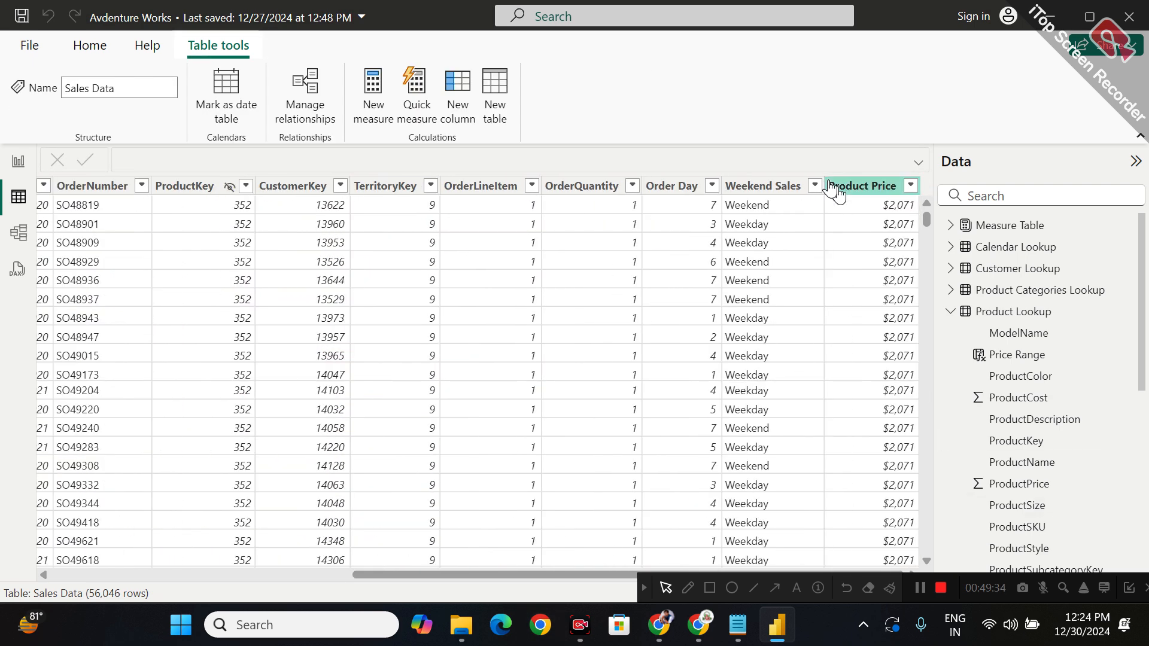
pyautogui.rightClick(835, 190)
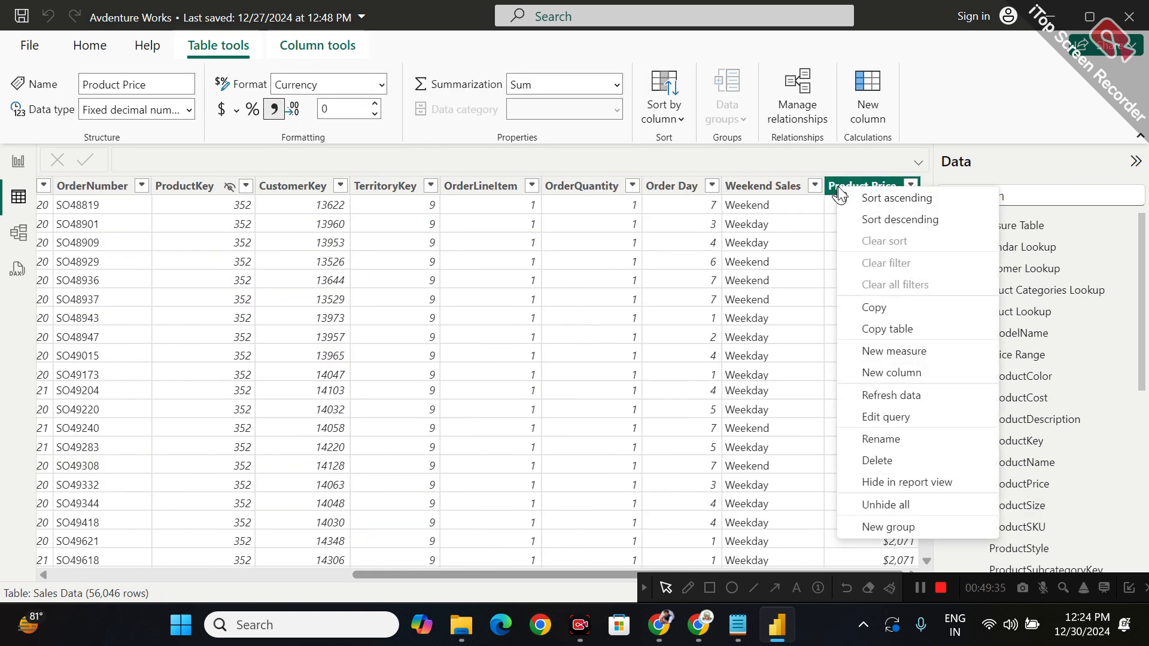
pyautogui.click(902, 466)
pyautogui.click(688, 351)
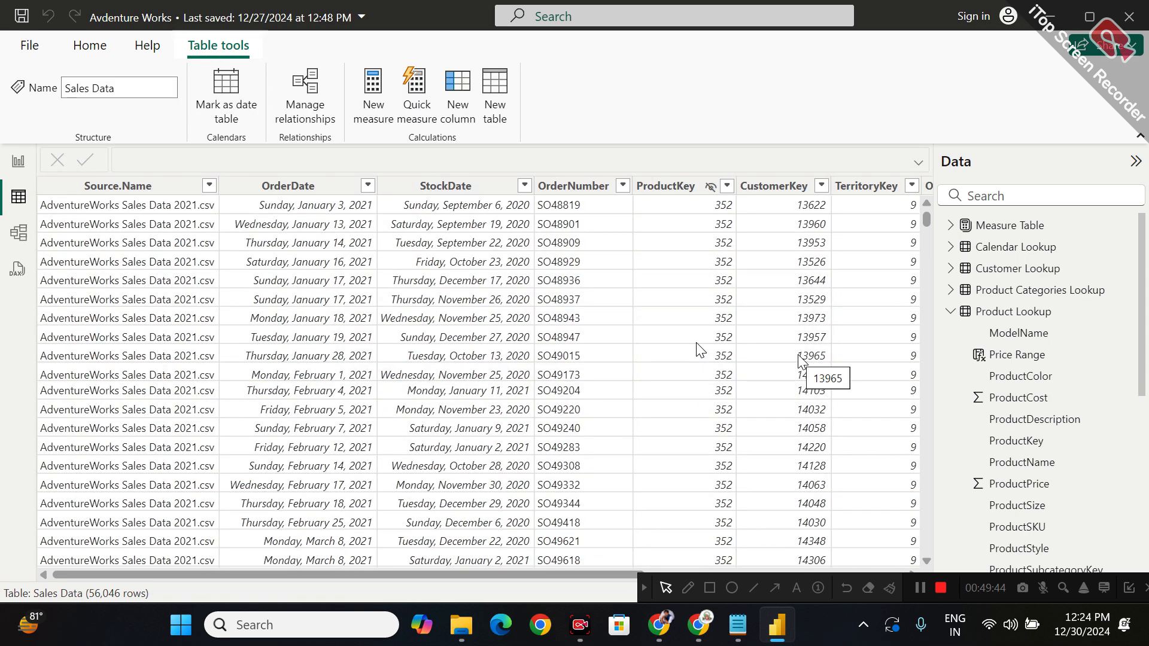
pyautogui.scroll(-1, 838, 308)
pyautogui.scroll(1, 913, 281)
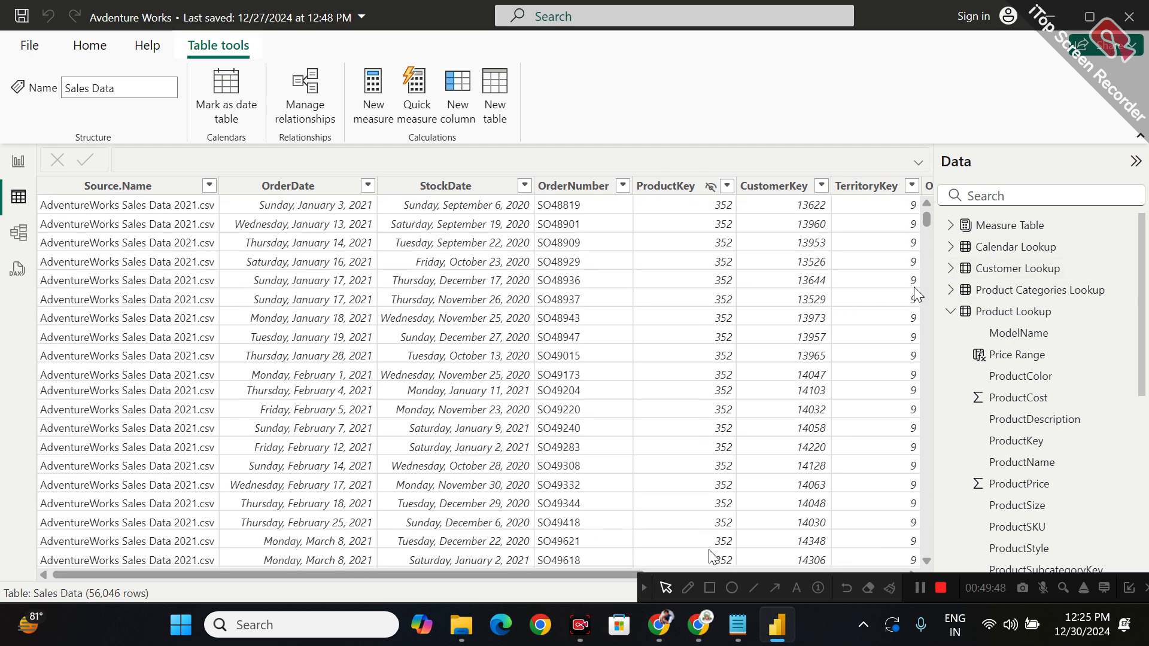
pyautogui.click(687, 588)
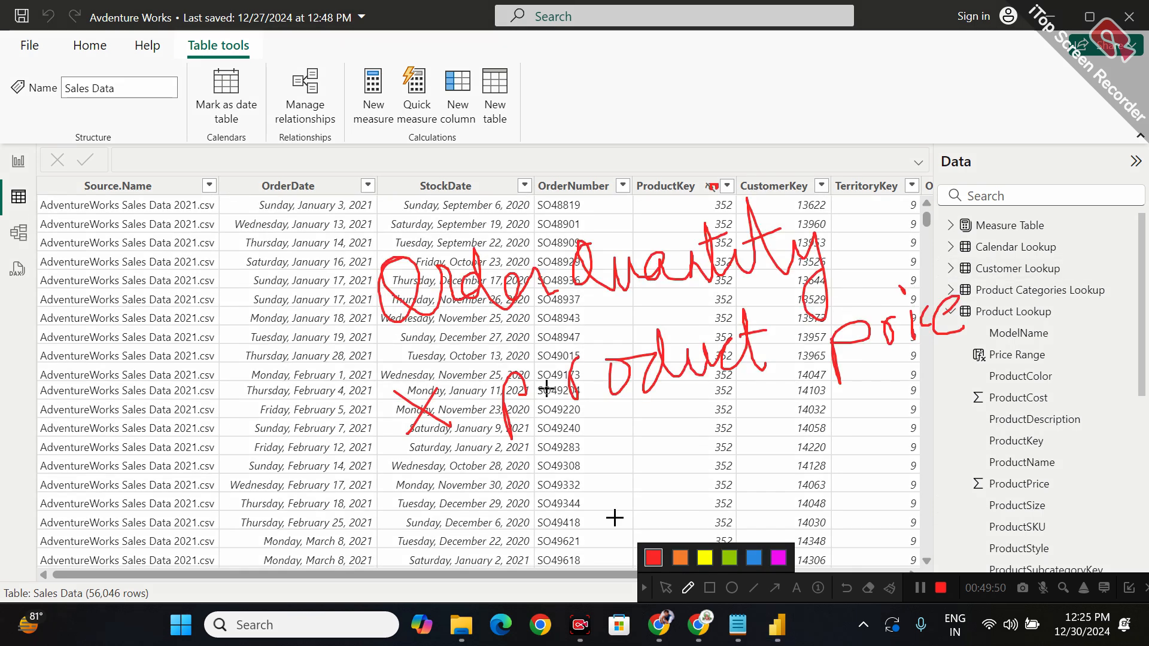
pyautogui.click(890, 587)
pyautogui.moveTo(300, 163)
pyautogui.mouseDown()
pyautogui.moveTo(323, 188)
pyautogui.moveTo(300, 207)
pyautogui.mouseUp()
pyautogui.moveTo(344, 147)
pyautogui.mouseDown()
pyautogui.moveTo(343, 159)
pyautogui.moveTo(407, 140)
pyautogui.mouseUp()
pyautogui.moveTo(409, 179)
pyautogui.mouseDown()
pyautogui.moveTo(439, 143)
pyautogui.moveTo(461, 161)
pyautogui.mouseUp()
pyautogui.moveTo(476, 111); pyautogui.dragTo(520, 134)
pyautogui.moveTo(506, 88); pyautogui.dragTo(470, 180)
pyautogui.moveTo(322, 264)
pyautogui.mouseDown()
pyautogui.moveTo(316, 297)
pyautogui.moveTo(340, 294)
pyautogui.mouseUp()
pyautogui.moveTo(352, 274)
pyautogui.mouseDown()
pyautogui.moveTo(360, 298)
pyautogui.moveTo(454, 281)
pyautogui.moveTo(500, 197)
pyautogui.moveTo(473, 230)
pyautogui.moveTo(546, 216)
pyautogui.mouseUp()
pyautogui.moveTo(359, 329)
pyautogui.mouseDown()
pyautogui.moveTo(350, 383)
pyautogui.moveTo(395, 359)
pyautogui.moveTo(499, 347)
pyautogui.moveTo(521, 323)
pyautogui.moveTo(526, 366)
pyautogui.moveTo(556, 312)
pyautogui.moveTo(594, 299)
pyautogui.moveTo(571, 308)
pyautogui.mouseUp()
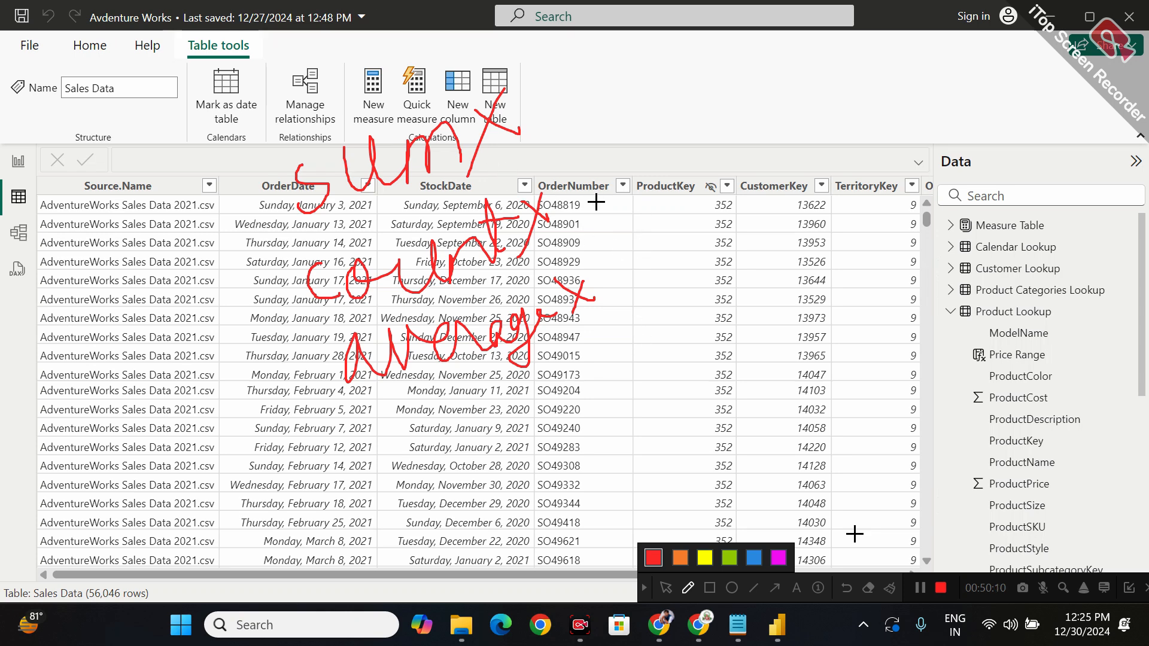
pyautogui.moveTo(278, 243)
pyautogui.mouseDown()
pyautogui.moveTo(554, 110)
pyautogui.moveTo(261, 107)
pyautogui.moveTo(261, 206)
pyautogui.mouseUp()
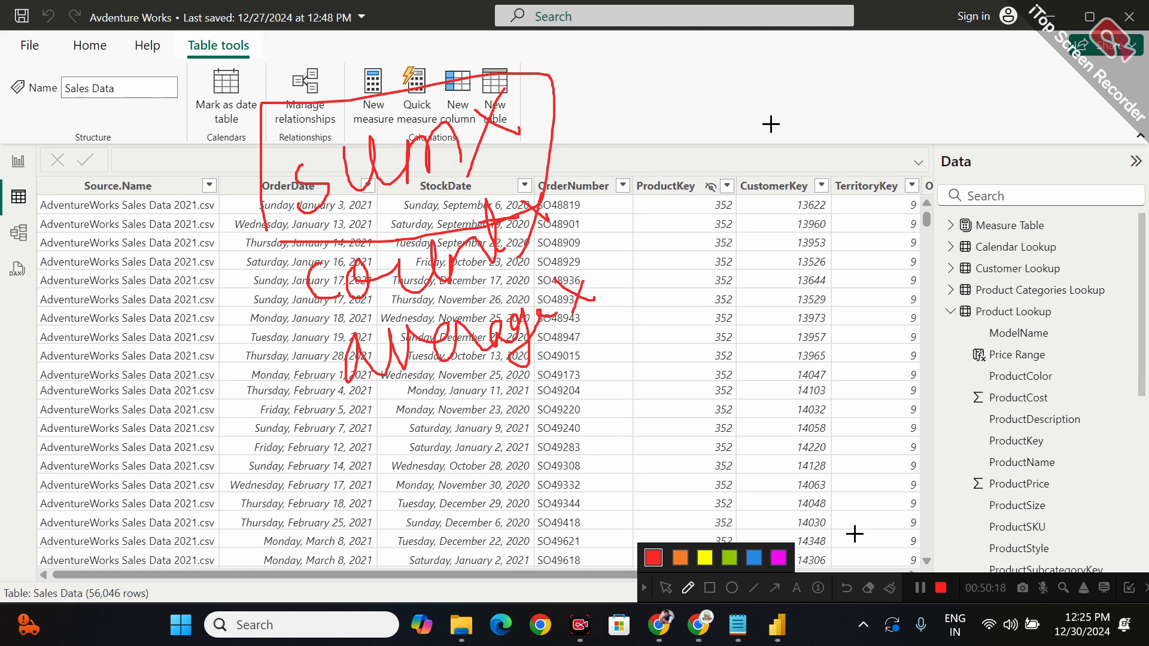
pyautogui.moveTo(684, 103)
pyautogui.mouseDown()
pyautogui.moveTo(687, 153)
pyautogui.moveTo(686, 137)
pyautogui.moveTo(741, 125)
pyautogui.moveTo(766, 137)
pyautogui.moveTo(781, 172)
pyautogui.moveTo(848, 123)
pyautogui.moveTo(839, 137)
pyautogui.mouseUp()
pyautogui.moveTo(866, 137)
pyautogui.mouseDown()
pyautogui.moveTo(873, 160)
pyautogui.moveTo(867, 142)
pyautogui.moveTo(917, 172)
pyautogui.moveTo(960, 142)
pyautogui.mouseUp()
pyautogui.click(886, 118)
pyautogui.moveTo(765, 222); pyautogui.dragTo(801, 265)
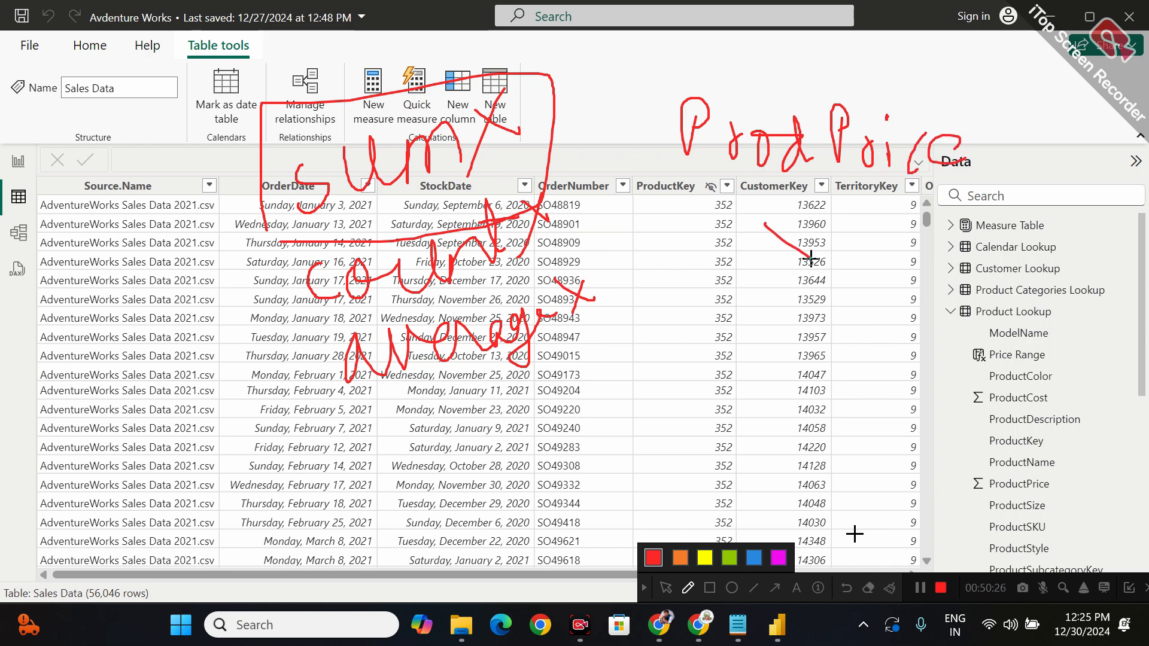
pyautogui.moveTo(805, 223); pyautogui.dragTo(744, 283)
pyautogui.moveTo(694, 345)
pyautogui.mouseDown()
pyautogui.moveTo(688, 365)
pyautogui.moveTo(707, 389)
pyautogui.moveTo(749, 359)
pyautogui.moveTo(879, 357)
pyautogui.mouseUp()
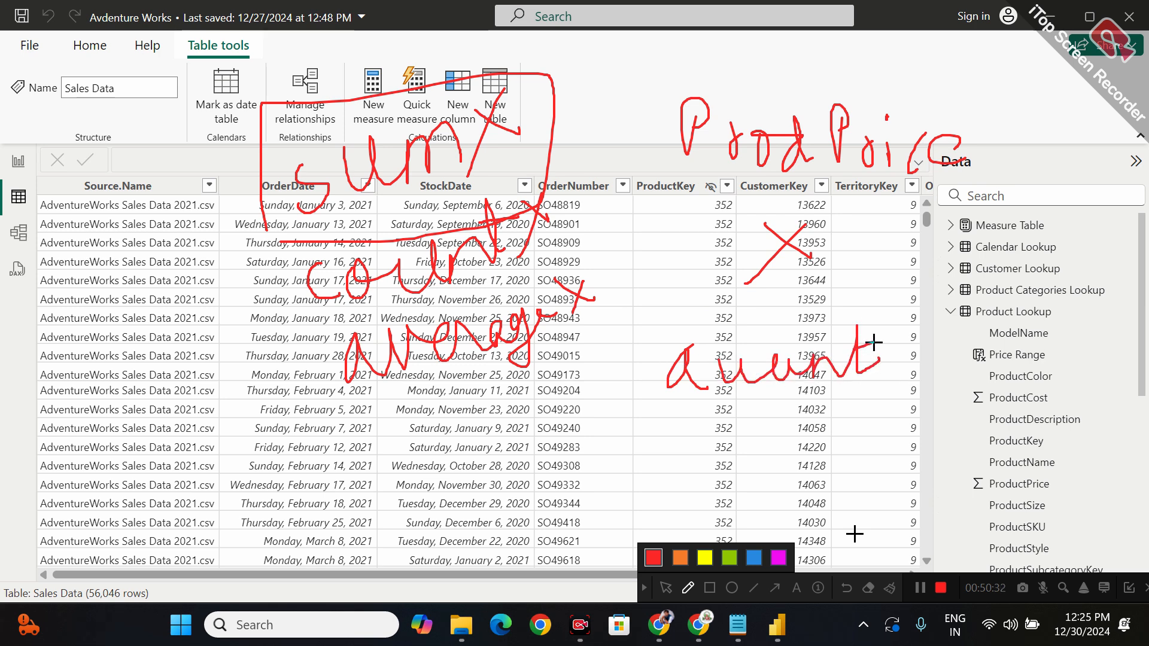
pyautogui.moveTo(250, 425); pyautogui.dragTo(428, 420)
pyautogui.moveTo(279, 455); pyautogui.dragTo(381, 453)
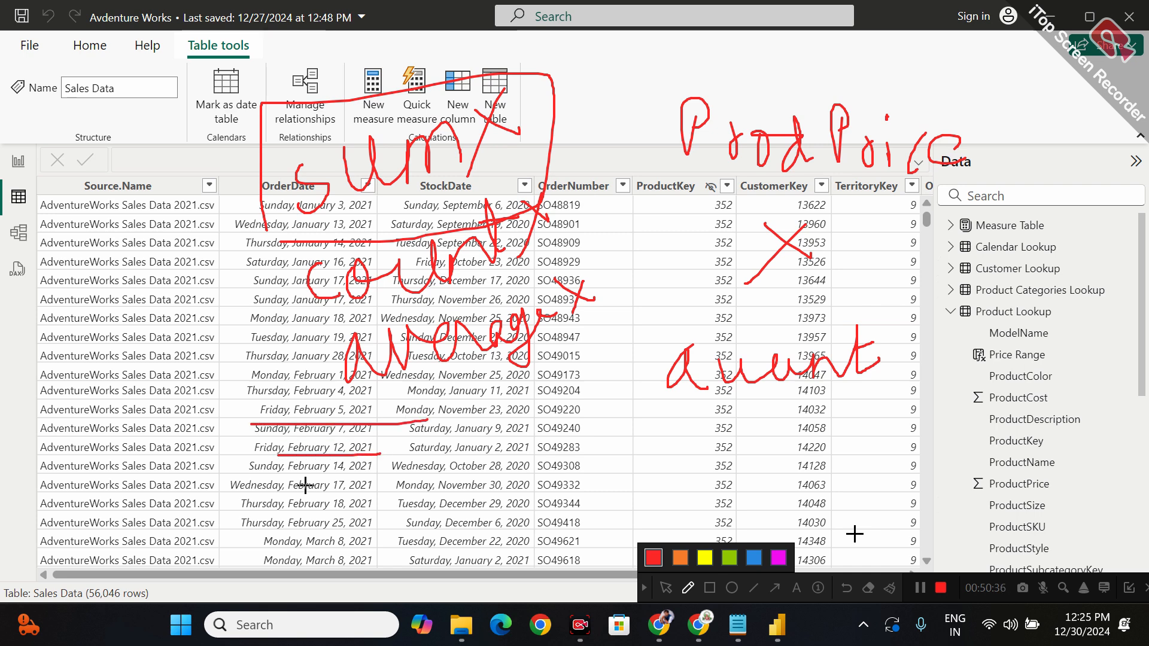
pyautogui.moveTo(273, 497); pyautogui.dragTo(365, 495)
pyautogui.moveTo(539, 450)
pyautogui.mouseDown()
pyautogui.moveTo(513, 456)
pyautogui.moveTo(509, 484)
pyautogui.mouseUp()
pyautogui.moveTo(583, 450)
pyautogui.mouseDown()
pyautogui.moveTo(650, 469)
pyautogui.moveTo(660, 461)
pyautogui.mouseUp()
pyautogui.moveTo(806, 383)
pyautogui.mouseDown()
pyautogui.moveTo(796, 474)
pyautogui.moveTo(846, 423)
pyautogui.moveTo(805, 390)
pyautogui.mouseUp()
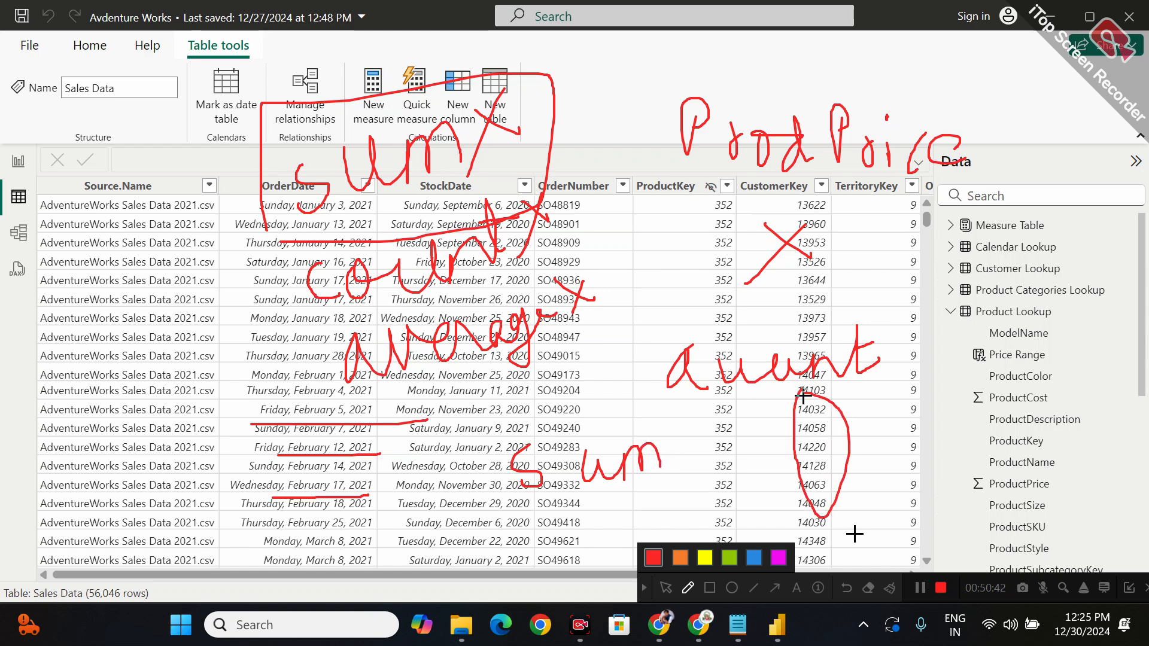
pyautogui.moveTo(551, 508); pyautogui.dragTo(651, 482)
pyautogui.moveTo(267, 421); pyautogui.dragTo(476, 421)
pyautogui.moveTo(279, 456); pyautogui.dragTo(448, 454)
pyautogui.moveTo(291, 485); pyautogui.dragTo(426, 476)
pyautogui.moveTo(276, 226)
pyautogui.mouseDown()
pyautogui.moveTo(556, 98)
pyautogui.moveTo(257, 164)
pyautogui.moveTo(300, 214)
pyautogui.mouseUp()
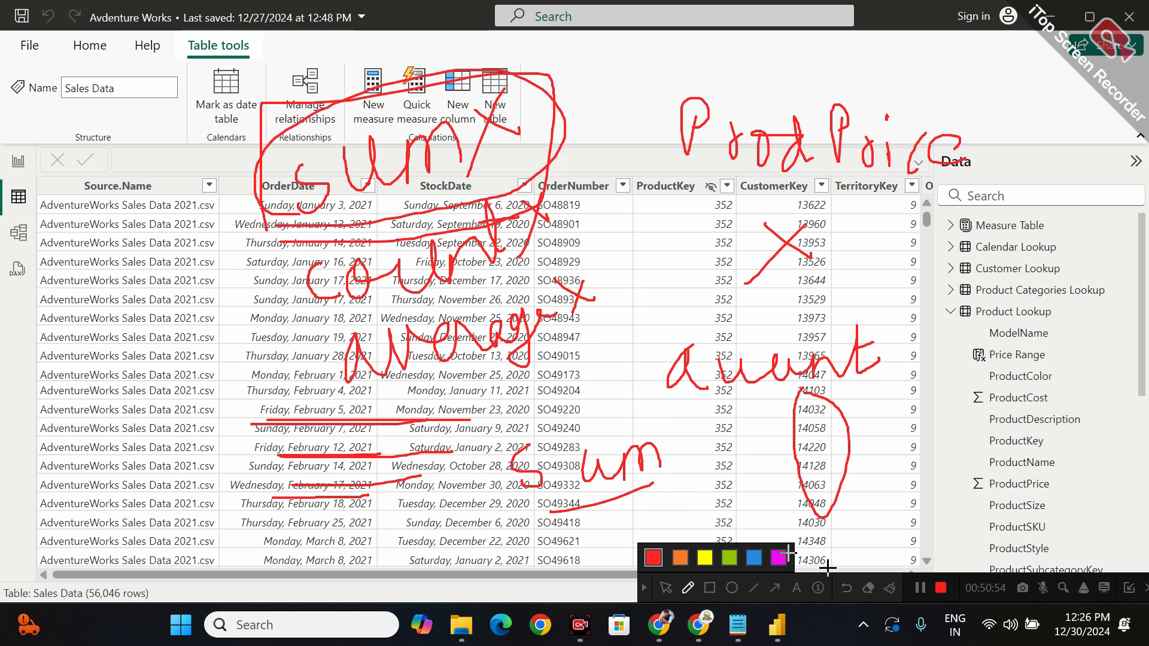
pyautogui.click(887, 586)
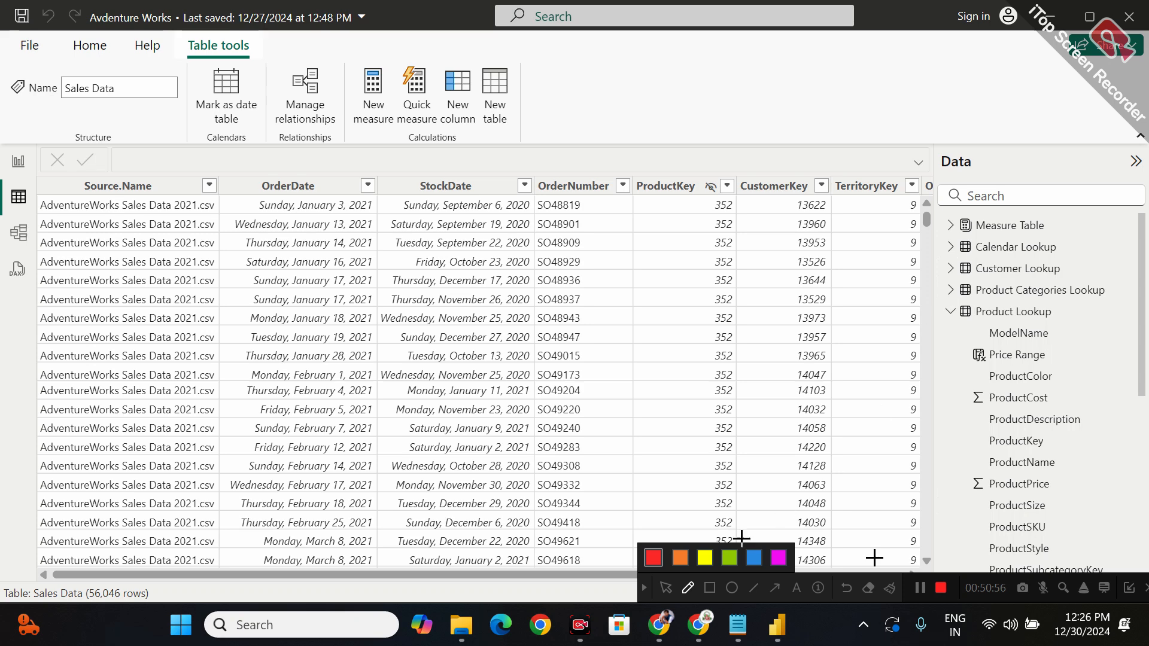
pyautogui.click(665, 587)
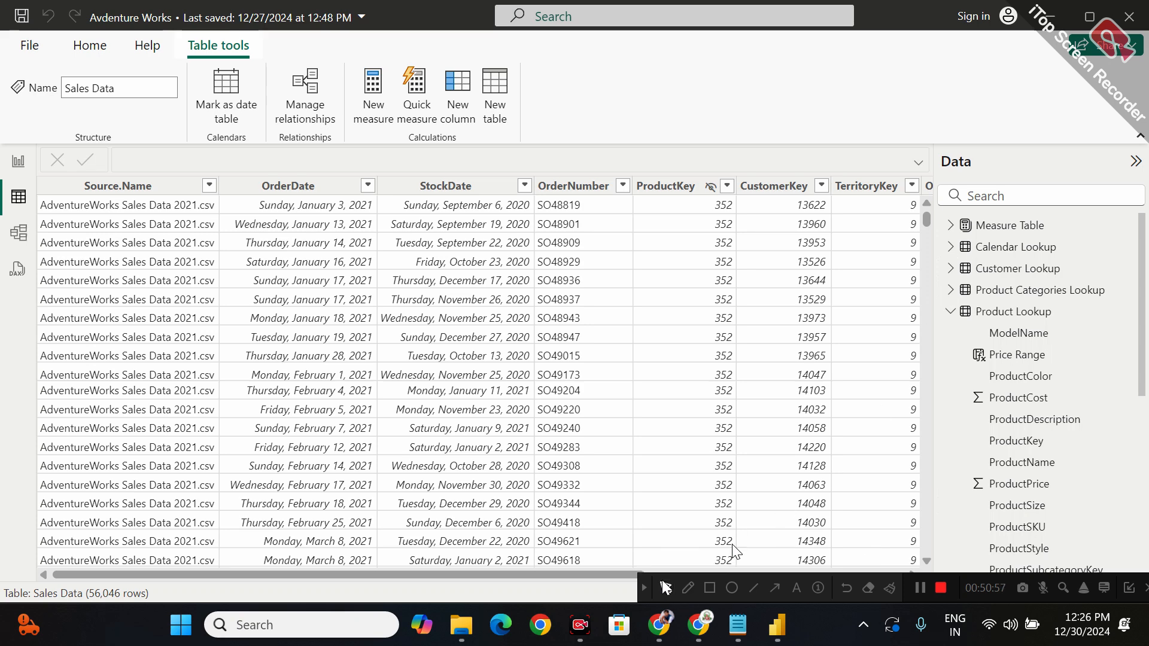
# Create a new measure named Total Revenue in Measure Table and start its formula with SUMX('Sales Data', as the table argument
pyautogui.rightClick(977, 227)
pyautogui.press('Escape')
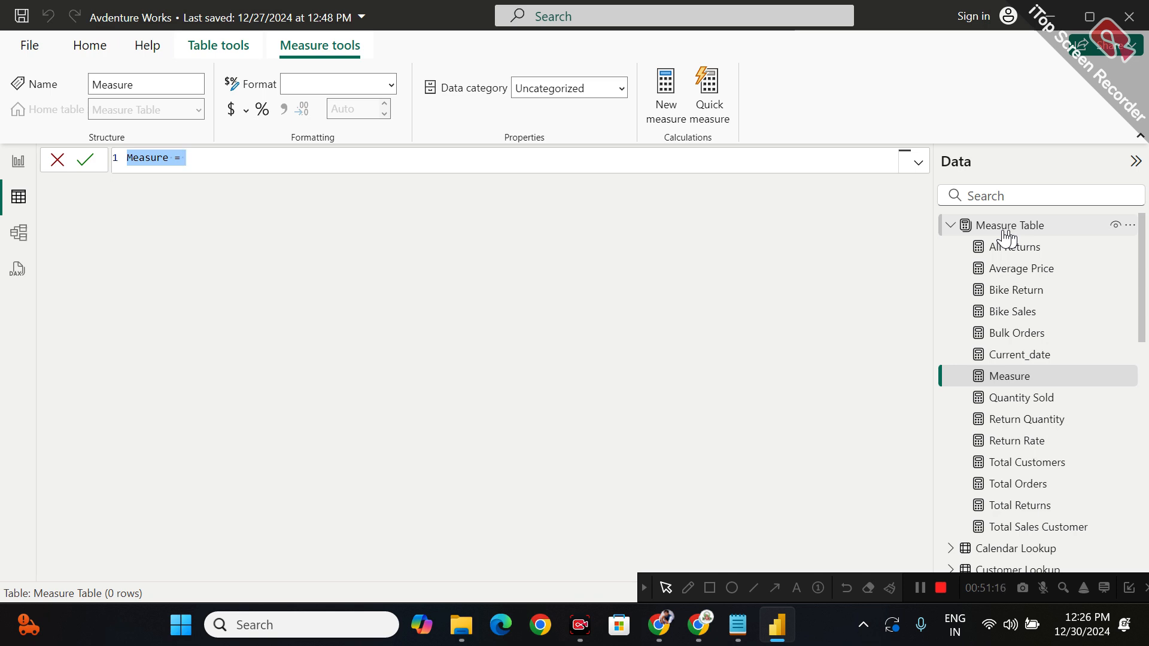
pyautogui.write('Total Revenue =')
pyautogui.hotkey('shift', 'Return')
pyautogui.write('SUM')
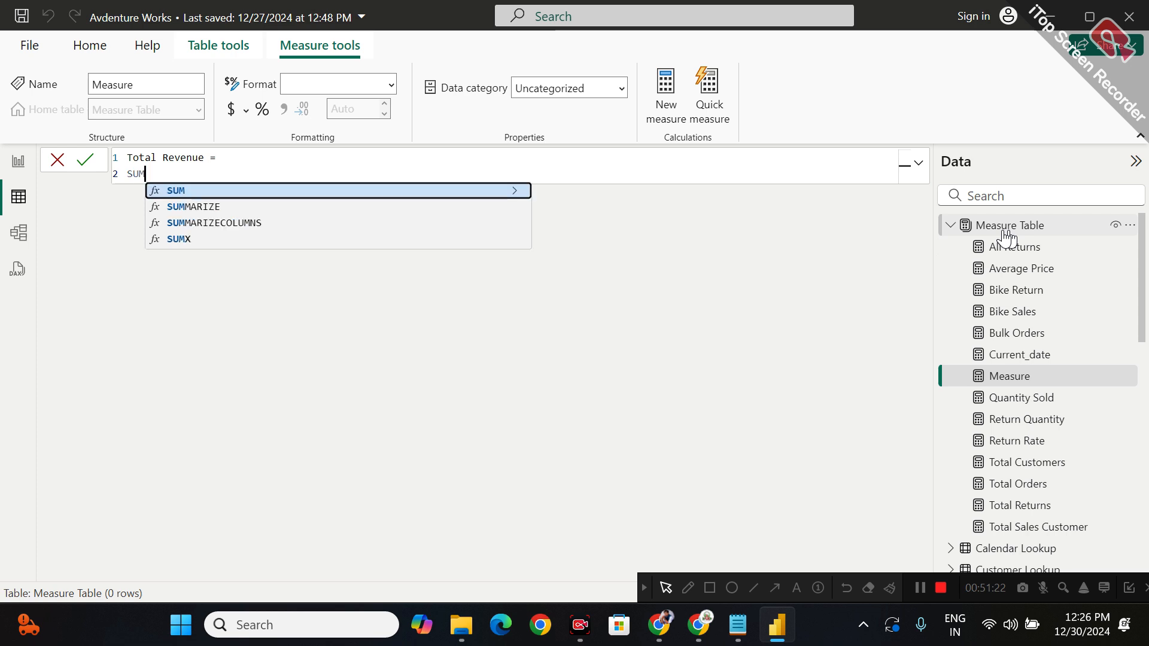
pyautogui.write('X(')
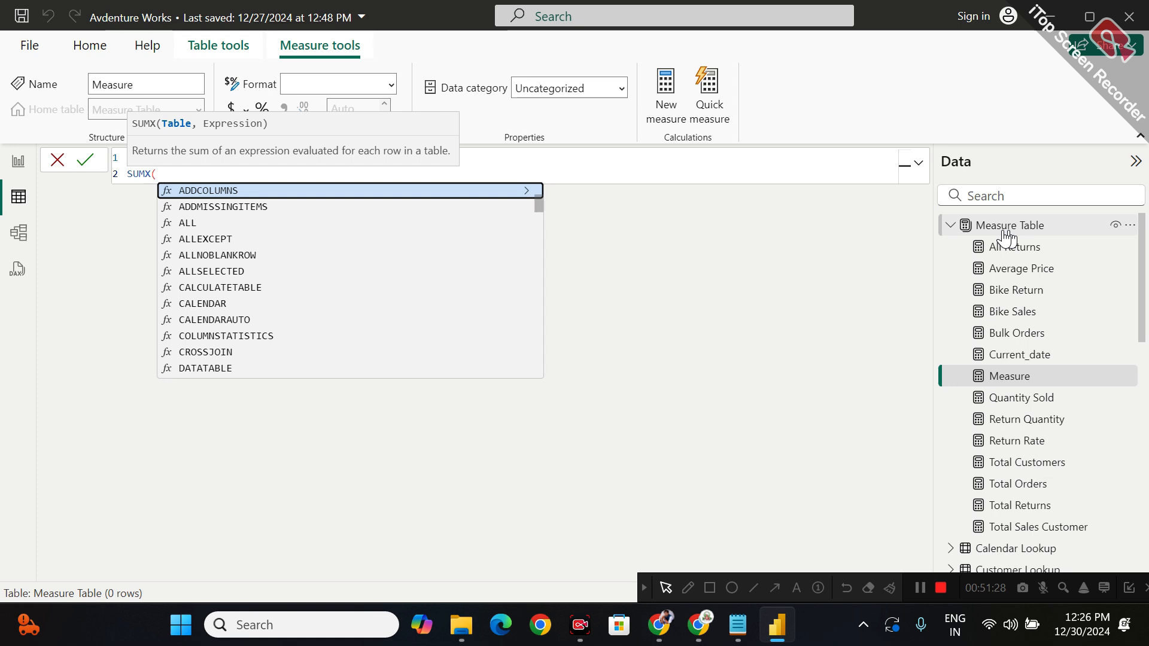
pyautogui.write('sal')
pyautogui.press('Tab')
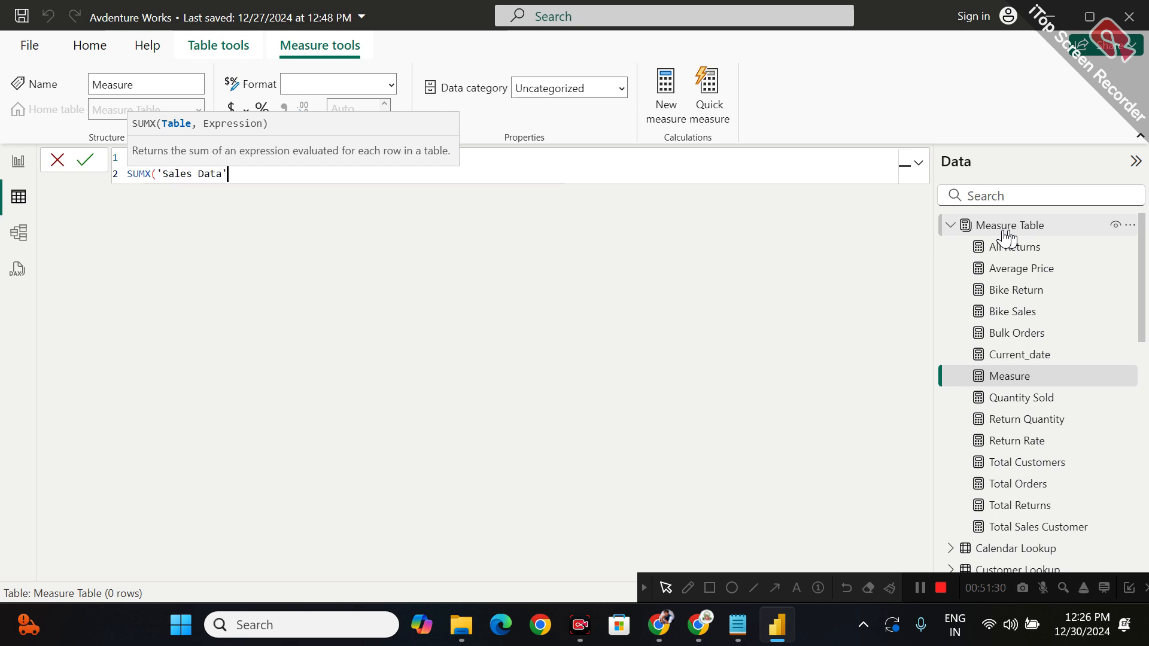
pyautogui.write(',')
pyautogui.hotkey('shift', 'Return')
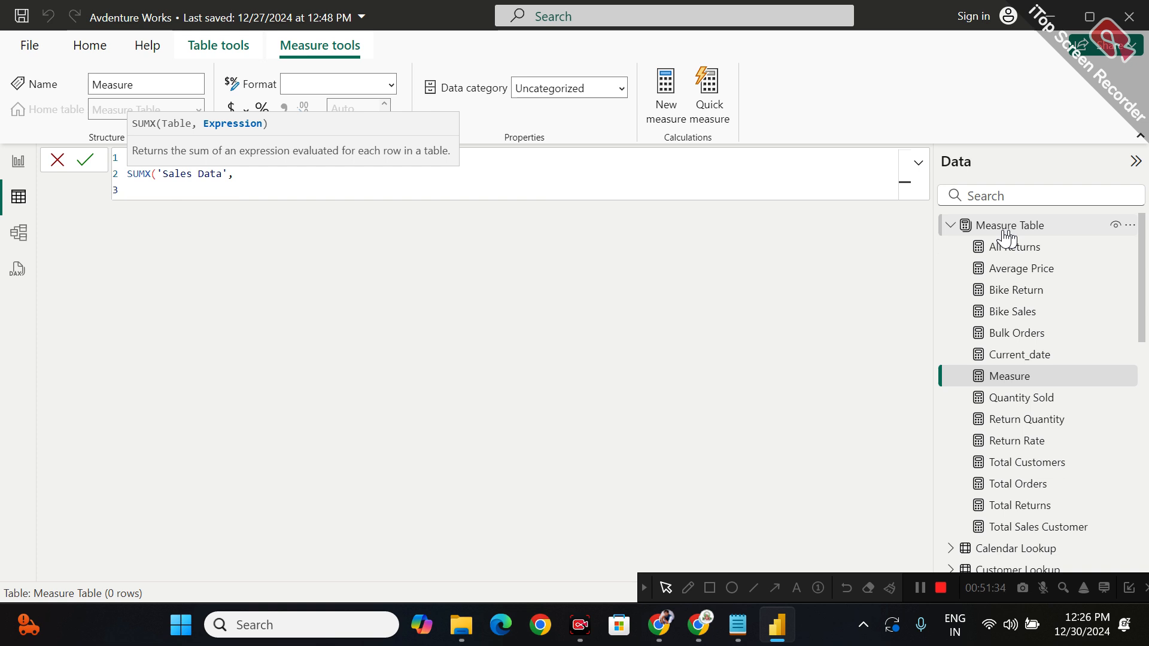
# Begin the SUMX expression on a new line with 'Sales Data'[OrderQuantity] followed by the multiplication operator
pyautogui.write('orde')
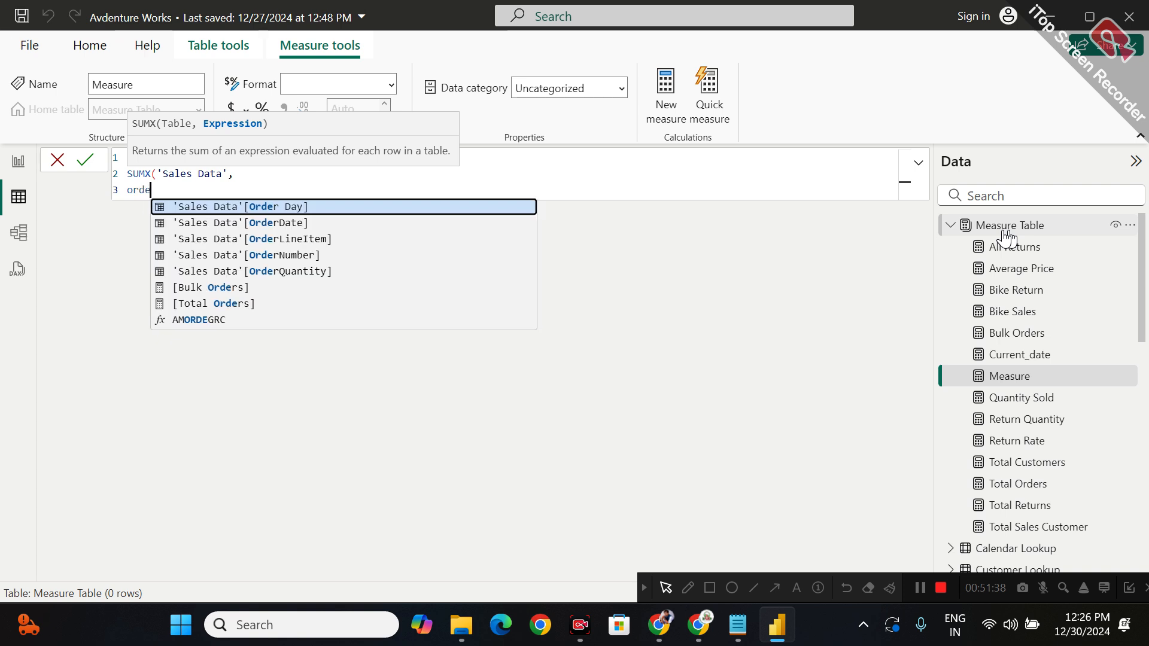
pyautogui.press('Down')
pyautogui.press('Down')
pyautogui.press('Down')
pyautogui.press('Down')
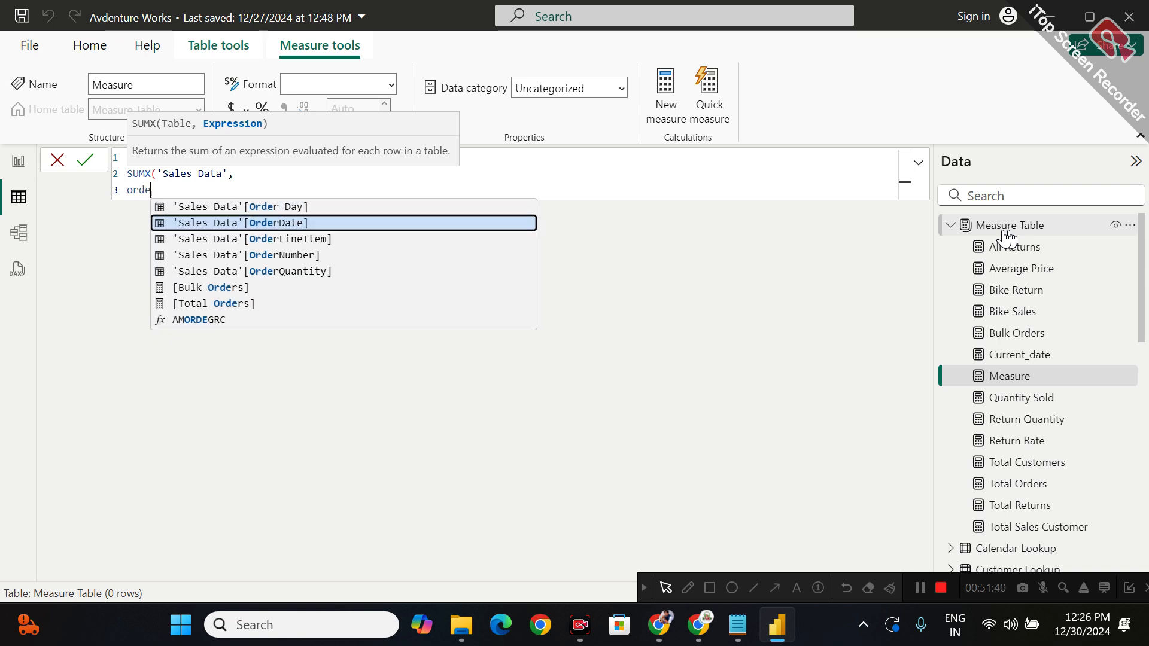
pyautogui.press('Tab')
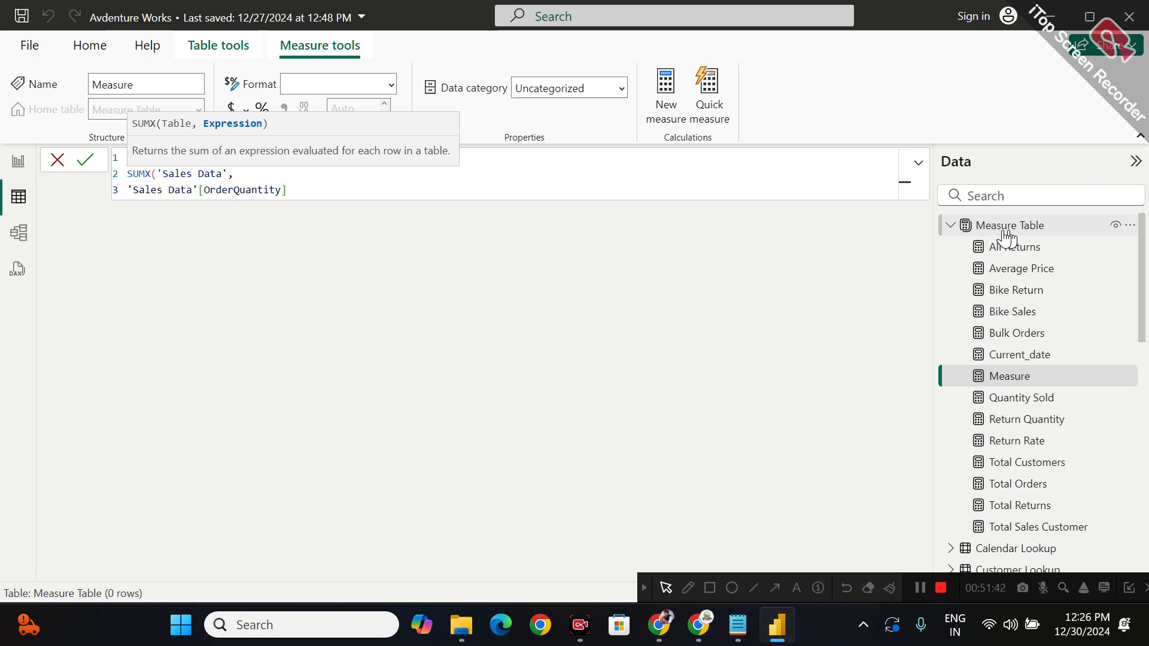
pyautogui.write('*')
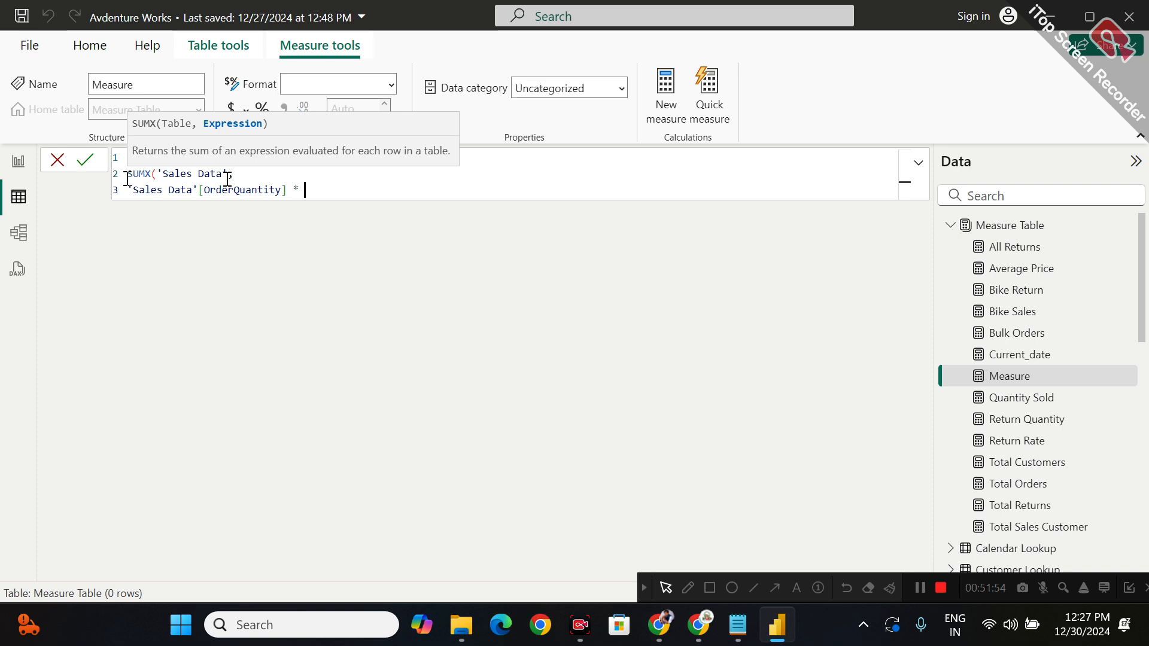
# Complete the Total Revenue formula with RELATED('Product Lookup'[ProductPrice]), close the SUMX parentheses and commit the measure
pyautogui.write('re')
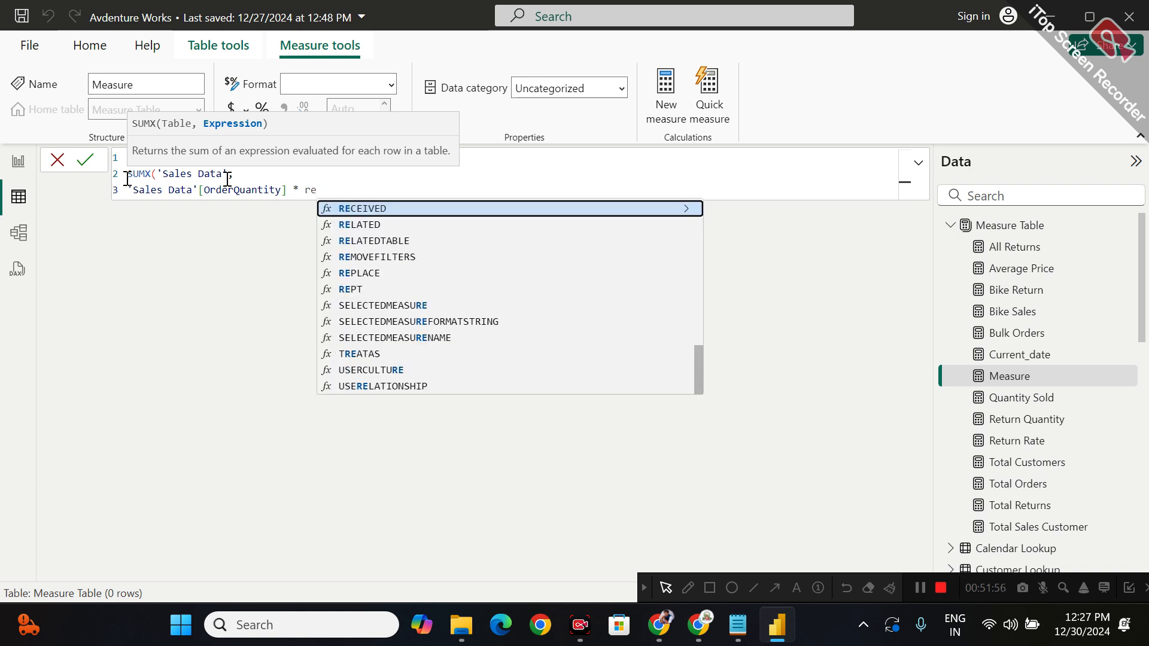
pyautogui.write('l')
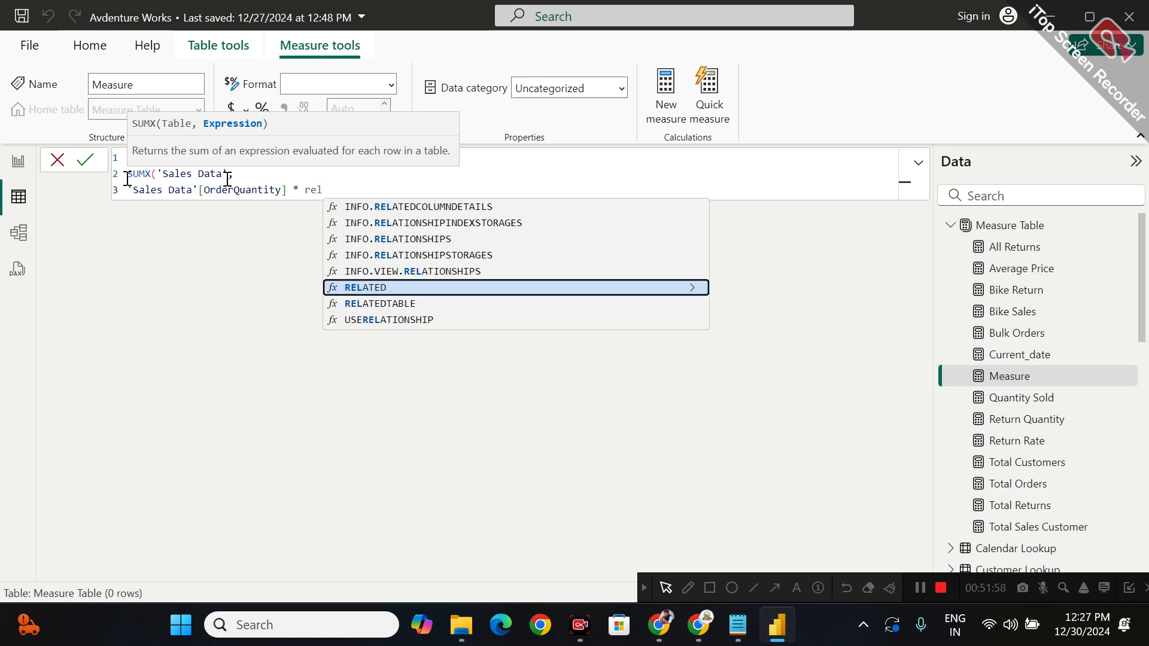
pyautogui.press('Tab')
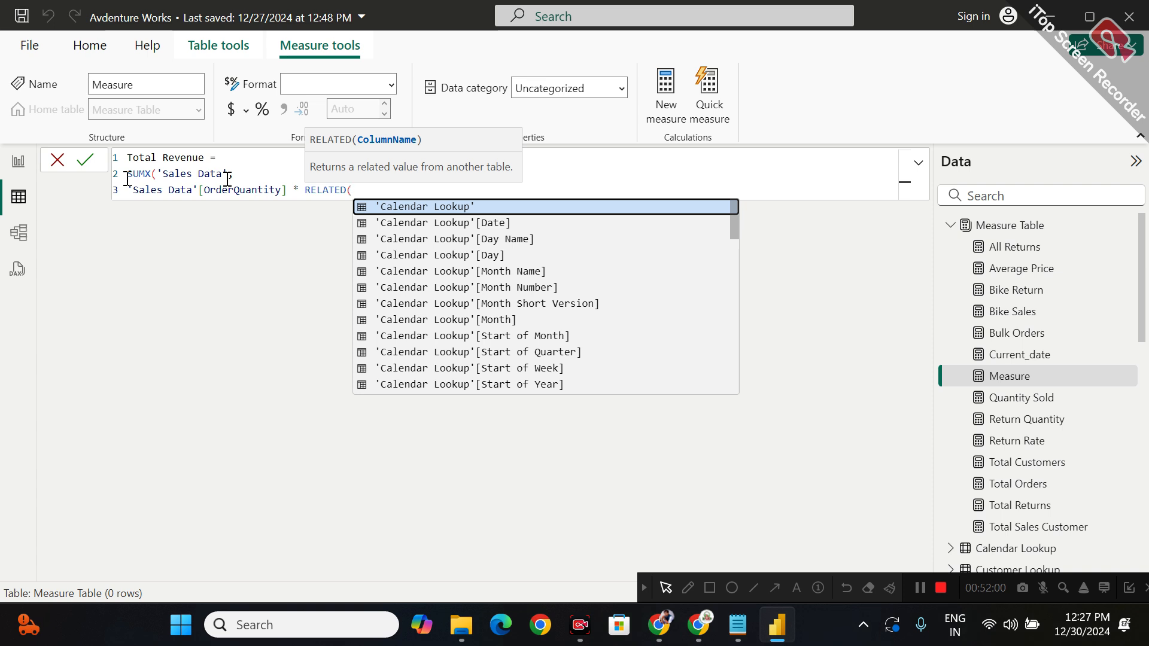
pyautogui.write('pro')
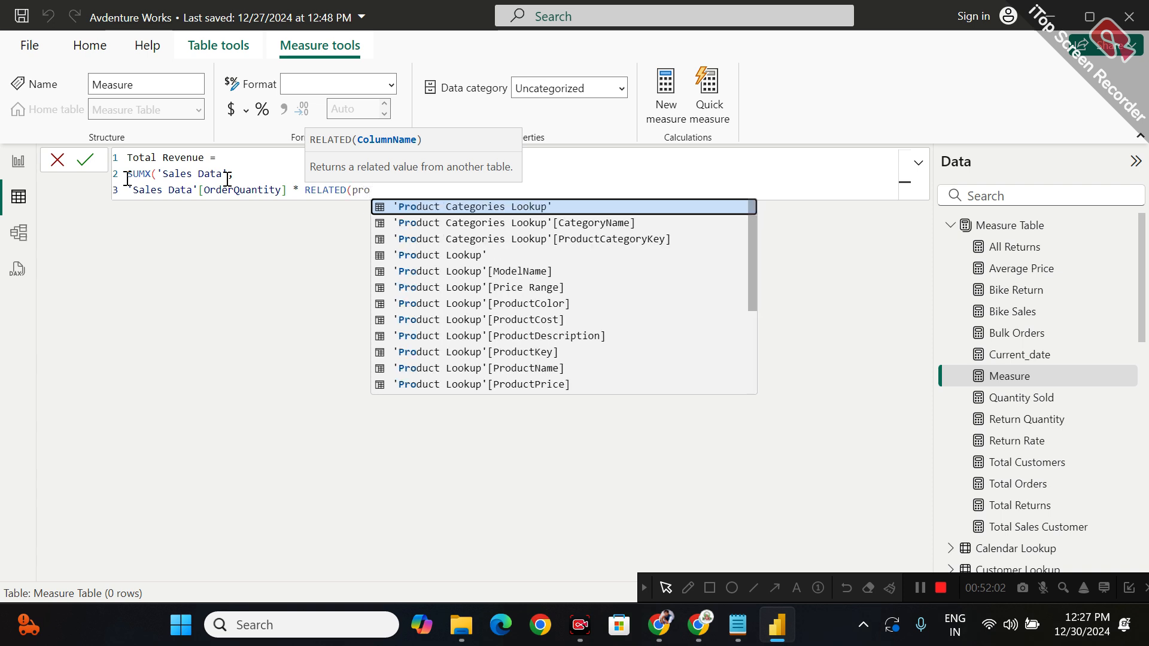
pyautogui.click(405, 384)
pyautogui.write(')')
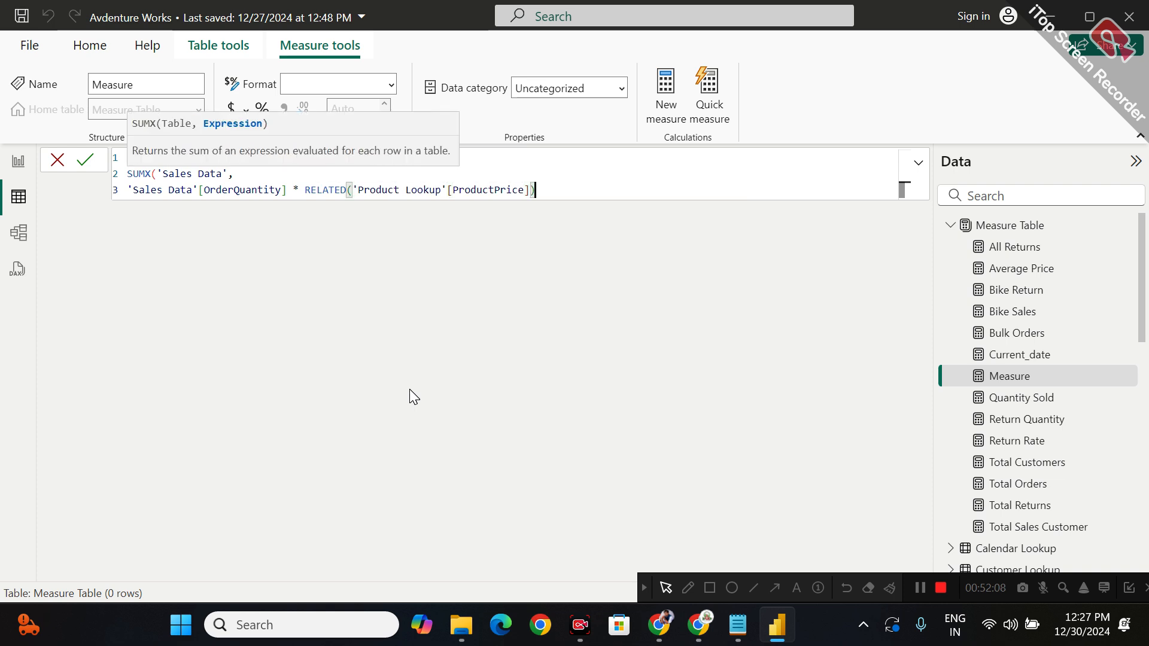
pyautogui.write(')')
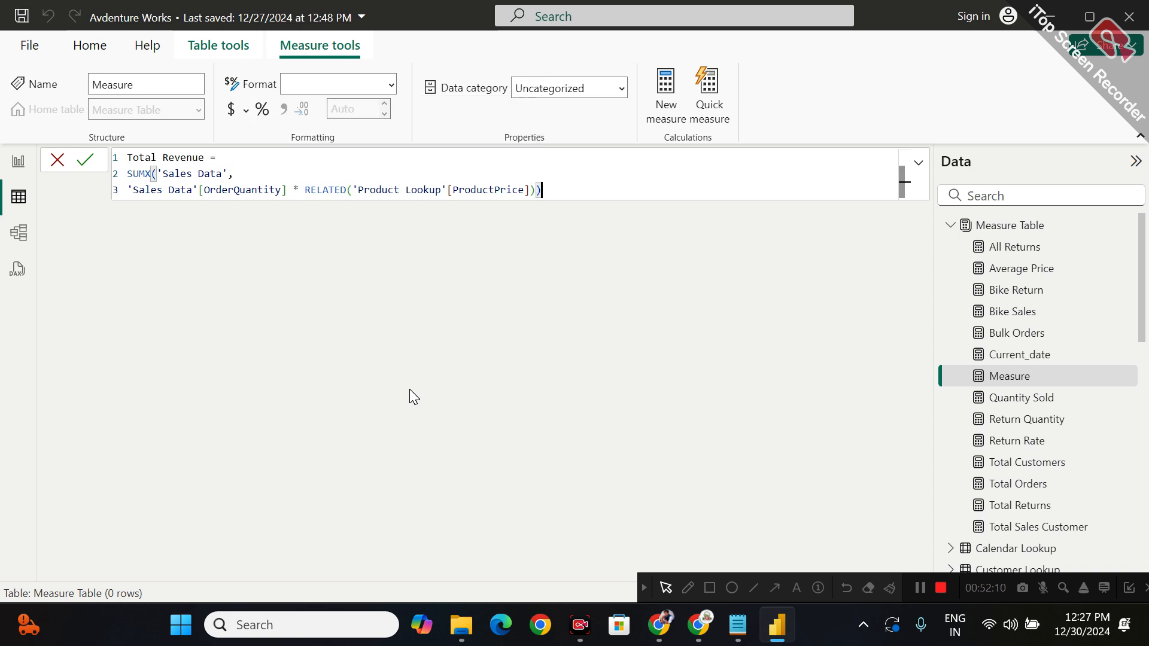
pyautogui.press('Return')
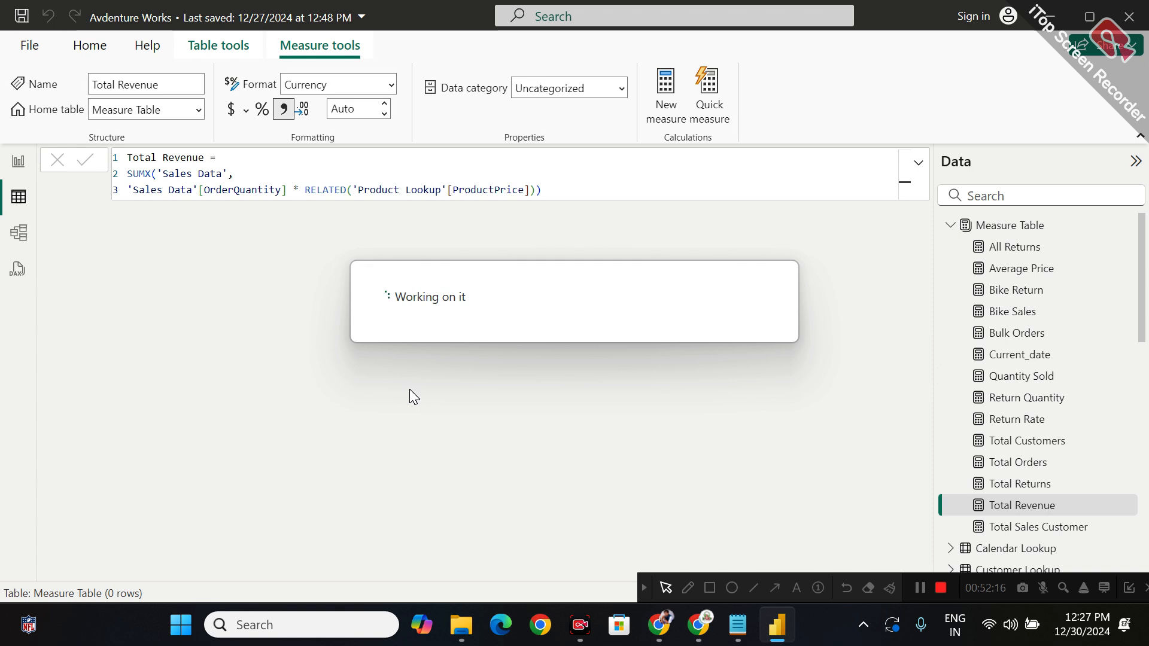
# In the report view, remove All Returns from the matrix values and add the Total Revenue measure after Total Orders
pyautogui.click(5, 166)
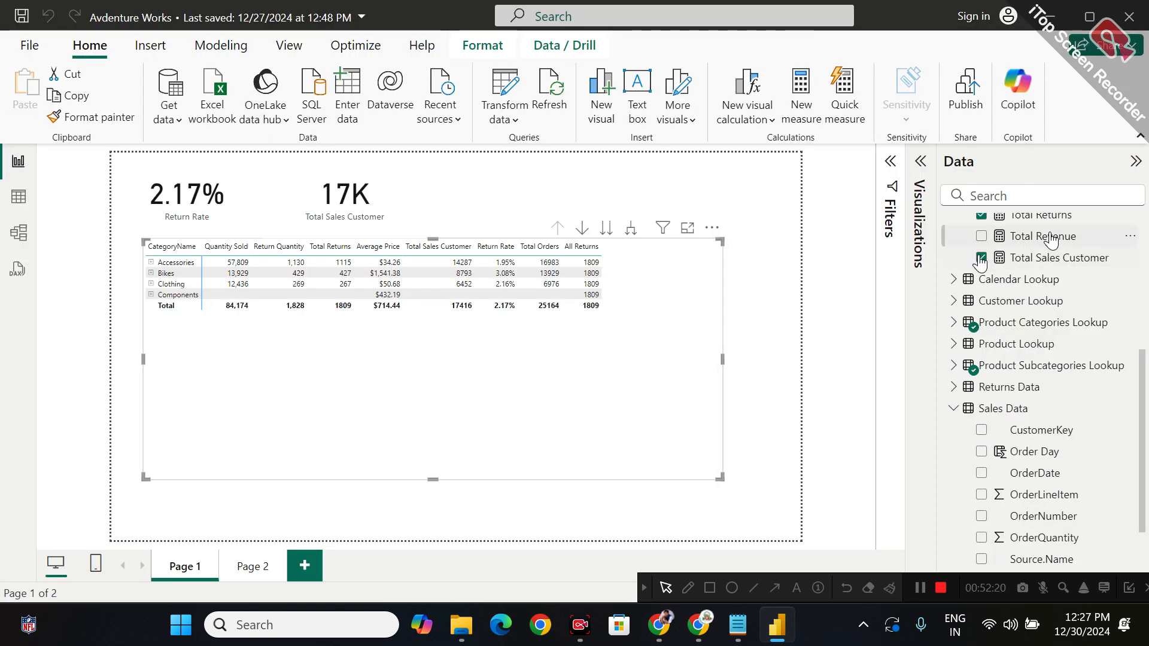
pyautogui.click(920, 163)
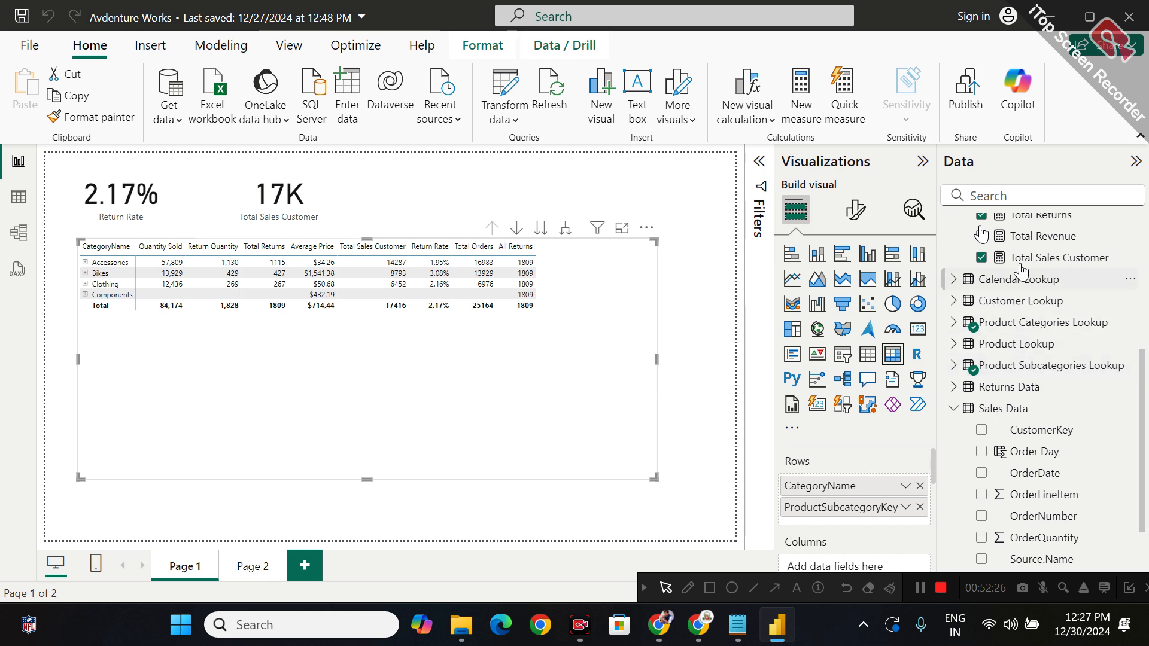
pyautogui.click(996, 236)
pyautogui.scroll(-5, 870, 464)
pyautogui.click(920, 451)
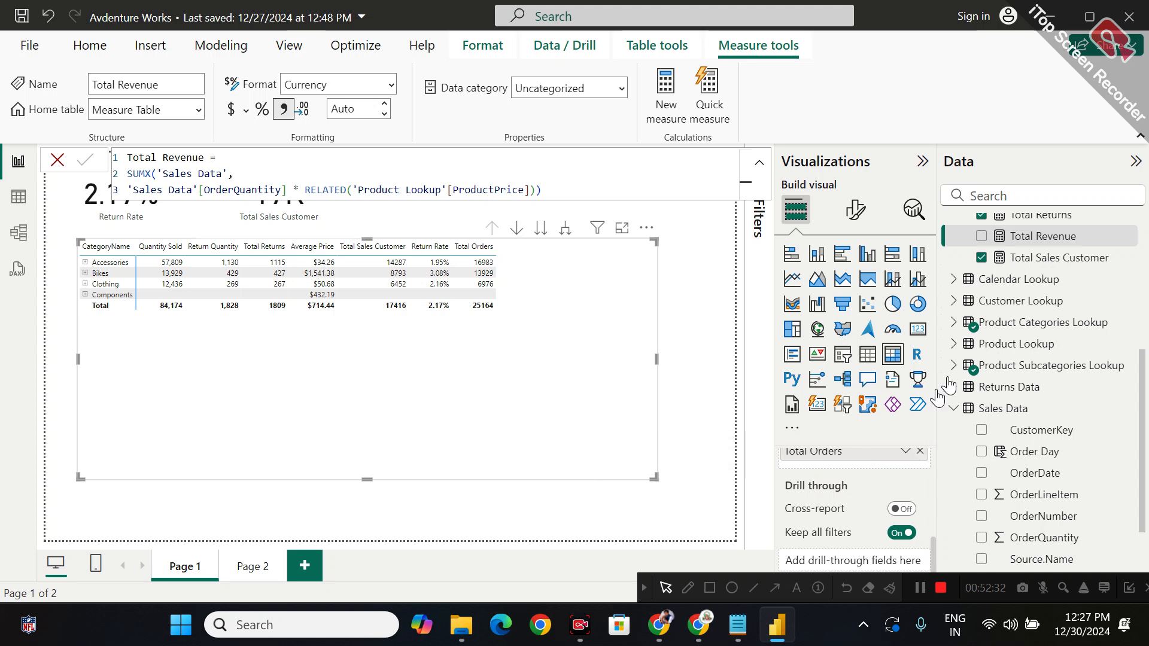
pyautogui.moveTo(1030, 236); pyautogui.dragTo(880, 469)
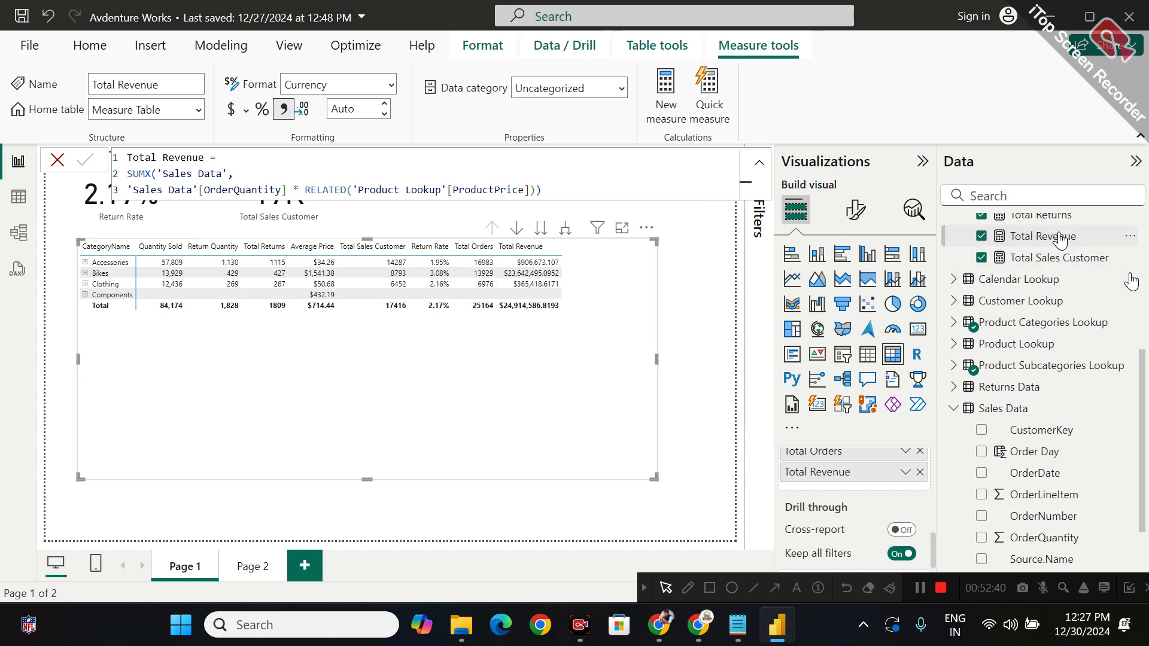
# Set the Total Revenue measure's decimal places to 0
pyautogui.doubleClick(361, 111)
pyautogui.write('2')
pyautogui.press('Return')
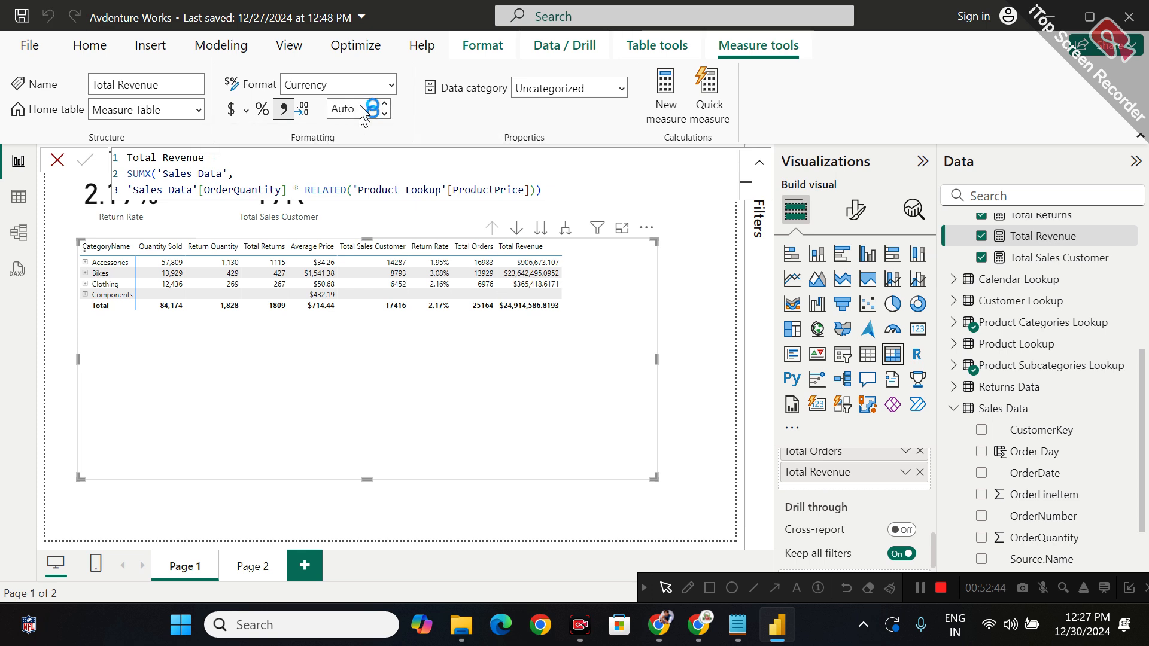
pyautogui.doubleClick(360, 112)
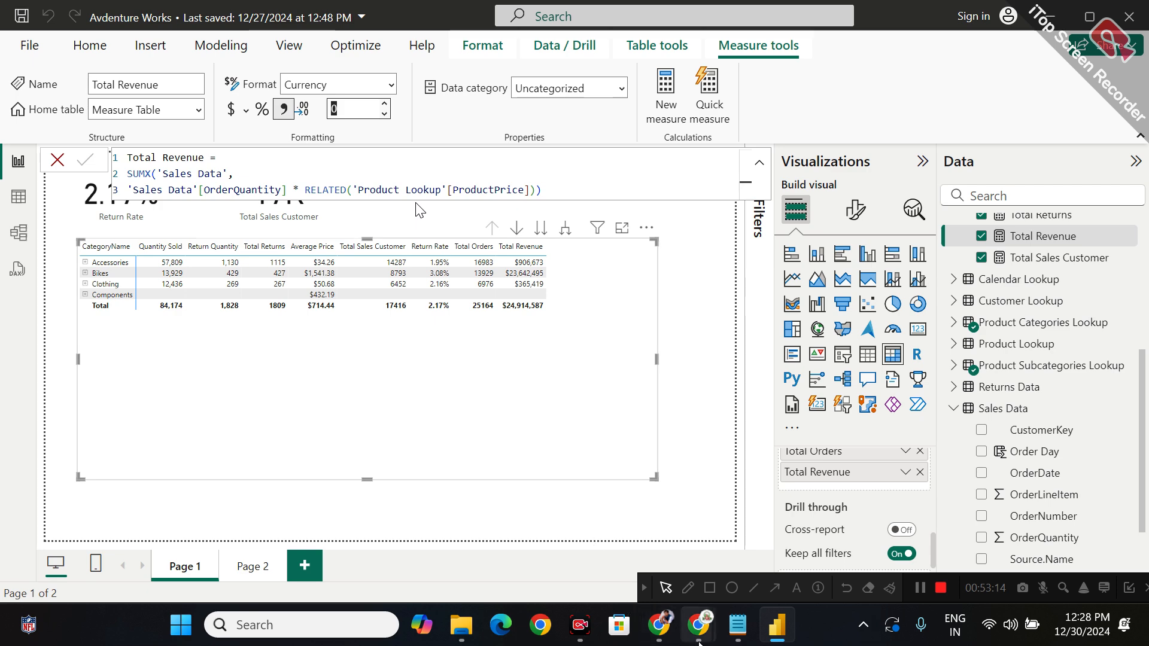
# Switch to the Google Meet call, look through its participant list, and return to the Power BI report
pyautogui.moveTo(698, 624)
pyautogui.click(667, 536)
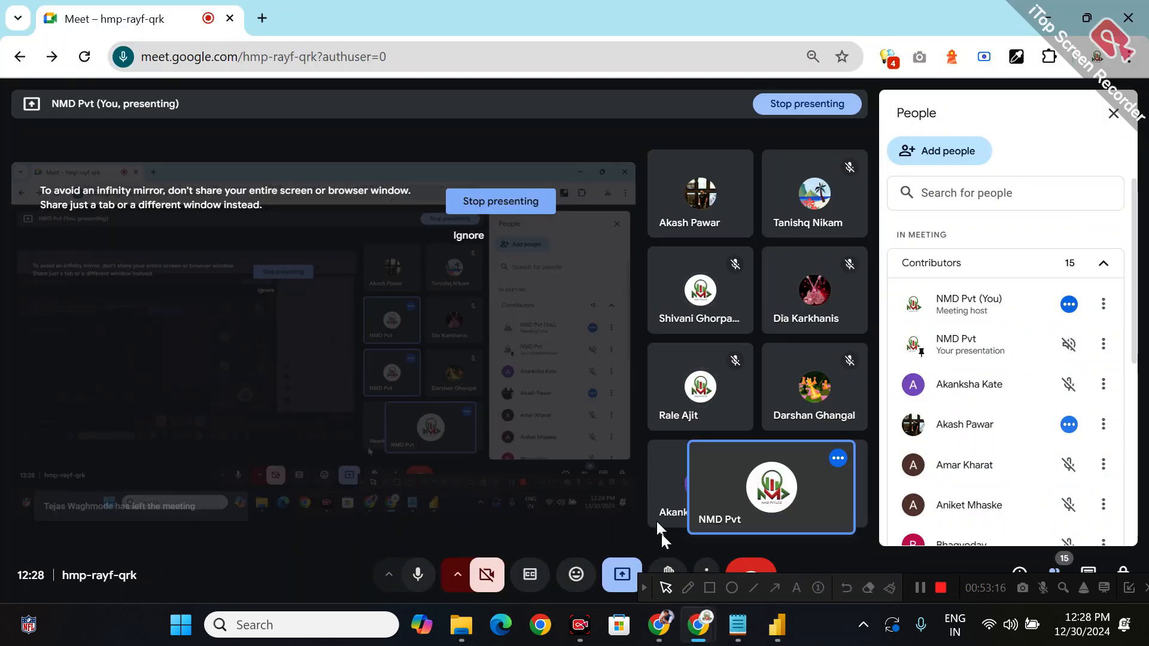
pyautogui.scroll(-5, 970, 382)
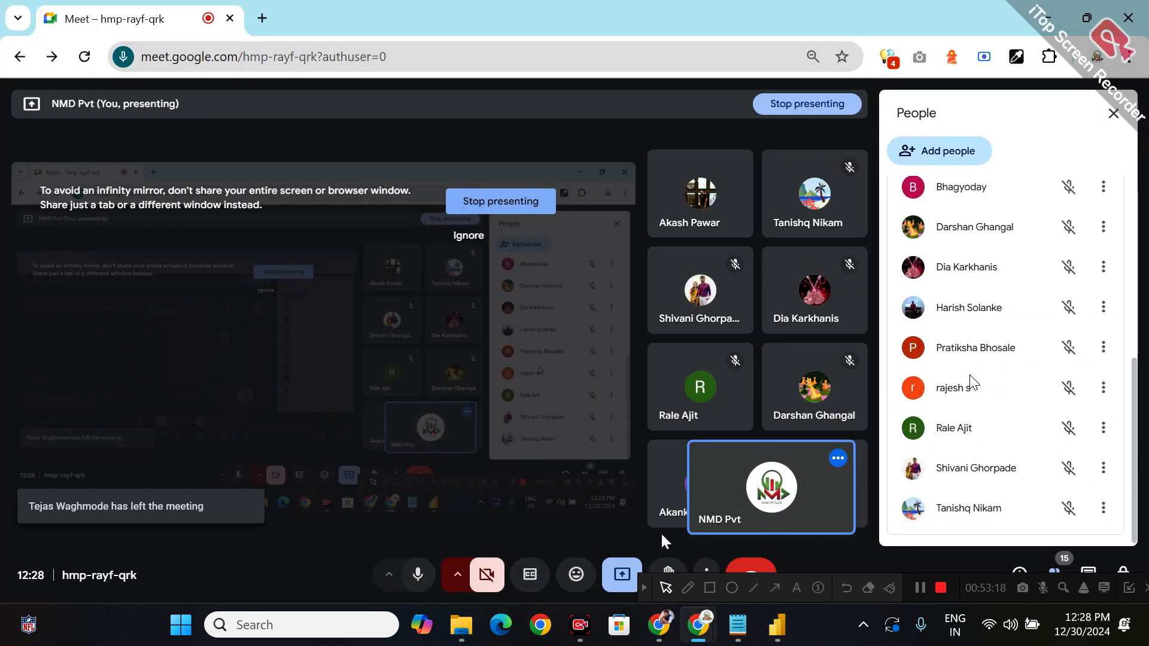
pyautogui.scroll(8, 971, 383)
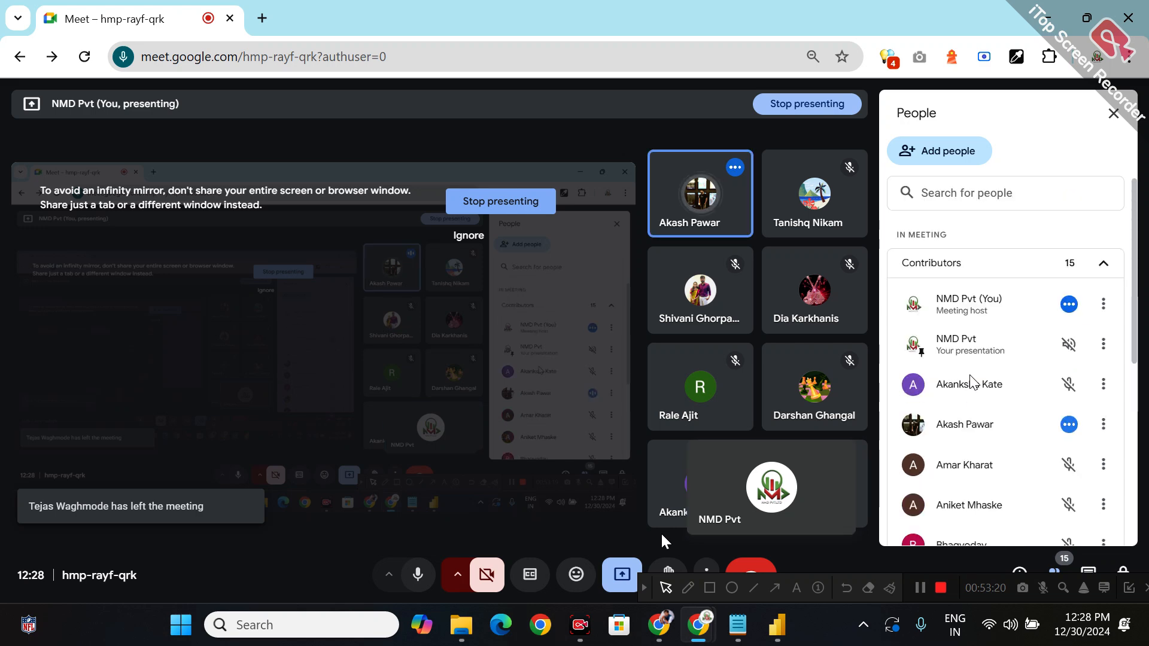
pyautogui.scroll(-5, 970, 382)
pyautogui.scroll(8, 971, 381)
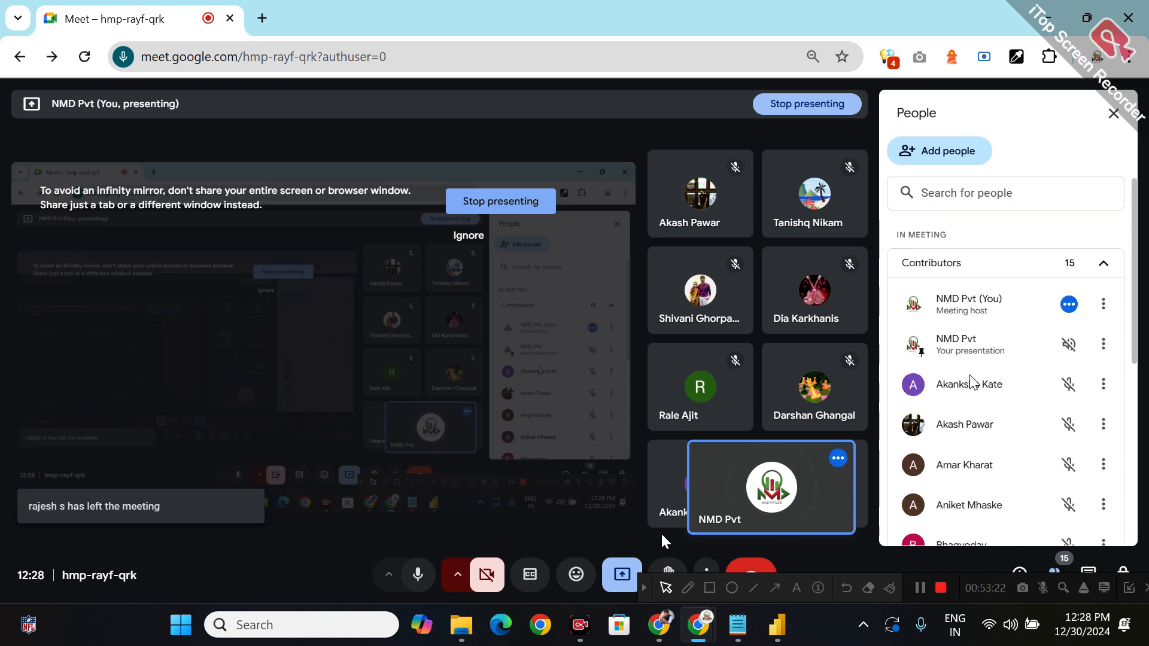
pyautogui.moveTo(776, 624)
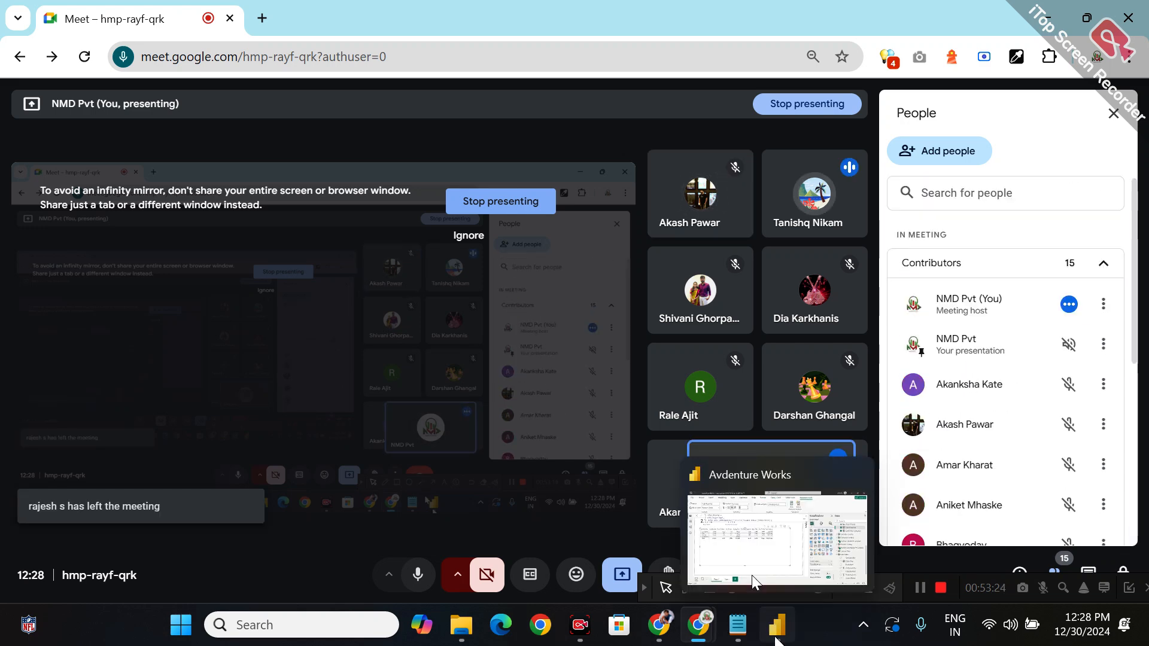
pyautogui.click(752, 576)
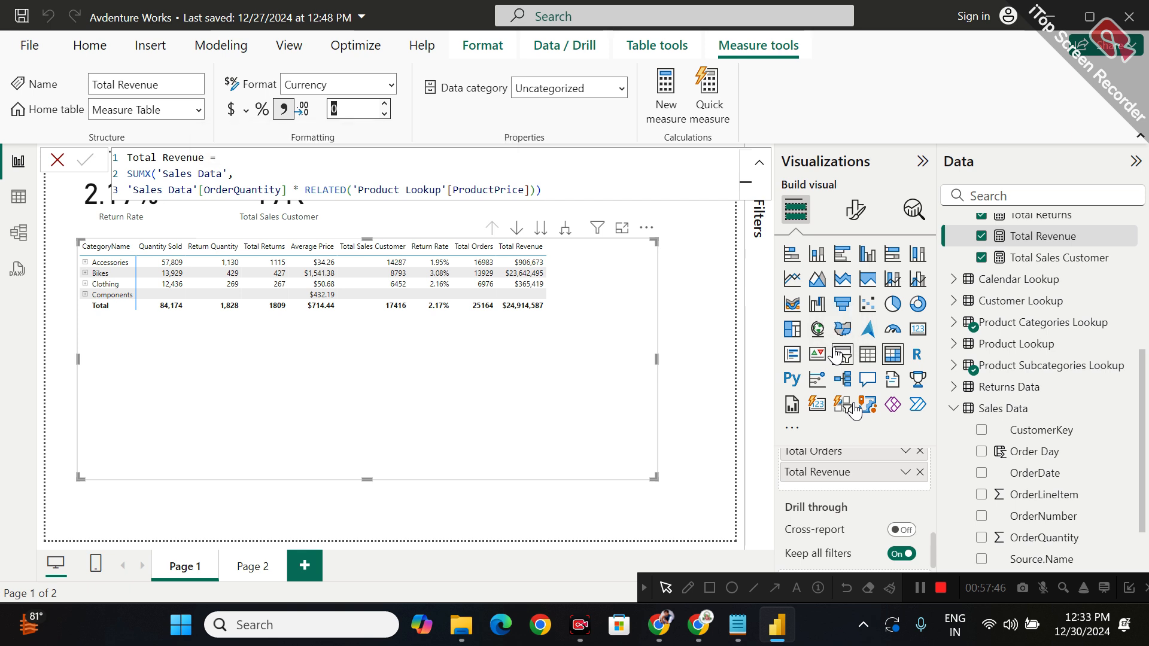
# Copy the whole Total Revenue formula and paste it into a new measure in Measure Table
pyautogui.click(664, 193)
pyautogui.hotkey('ctrl', 'a')
pyautogui.hotkey('ctrl', 'c')
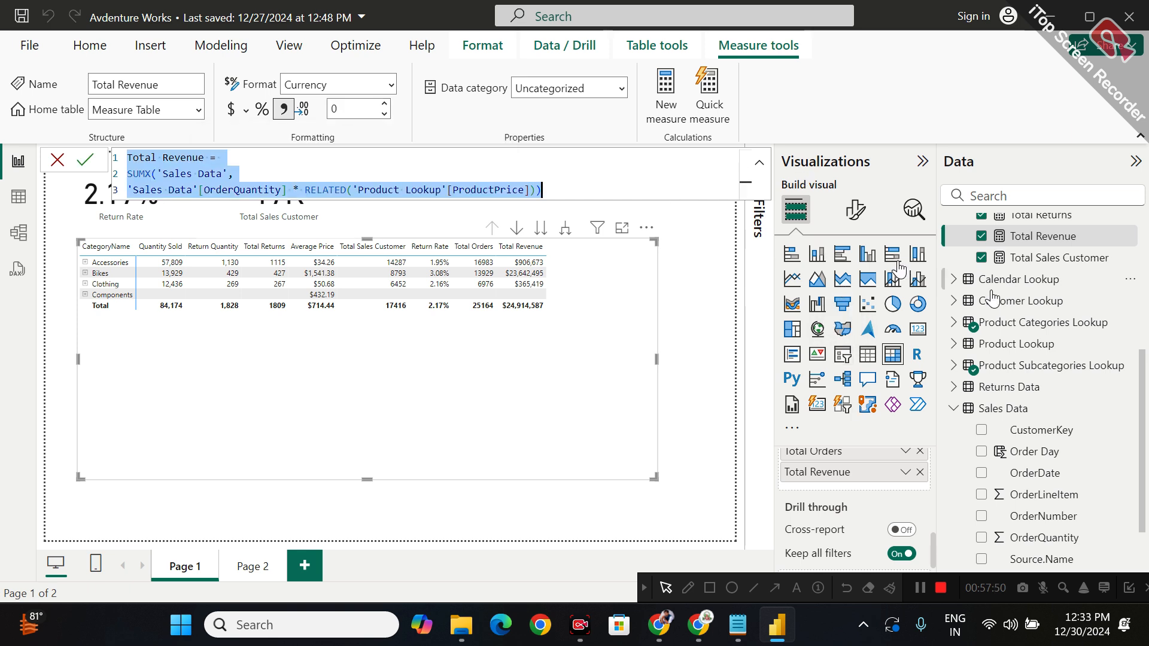
pyautogui.scroll(5, 1030, 341)
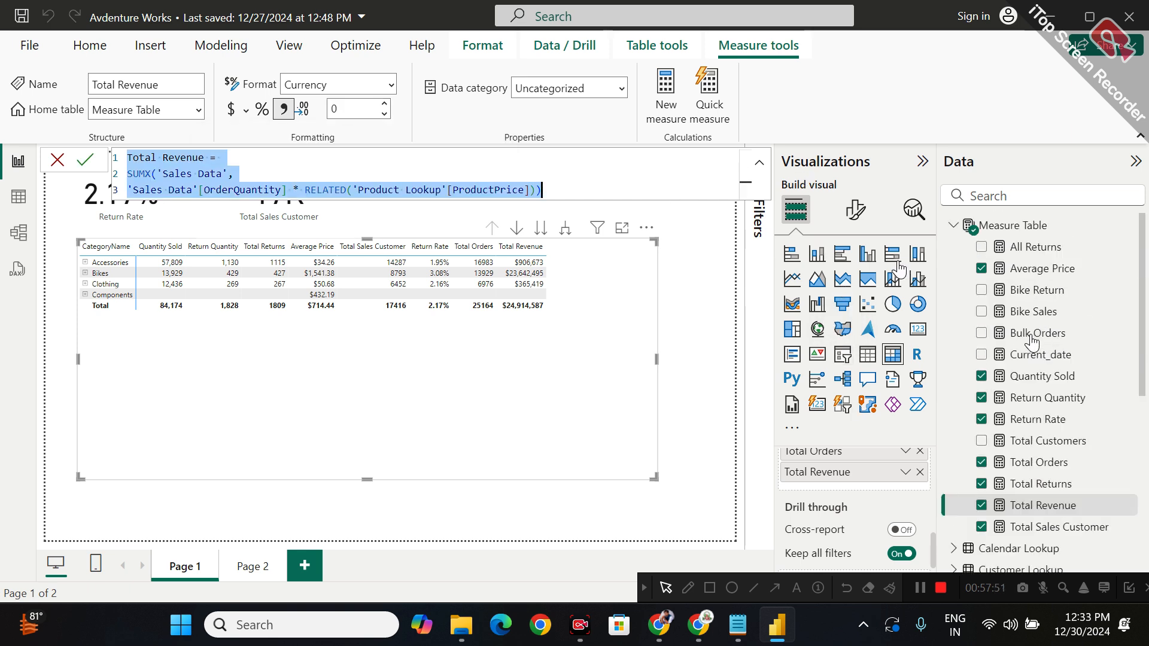
pyautogui.rightClick(1004, 227)
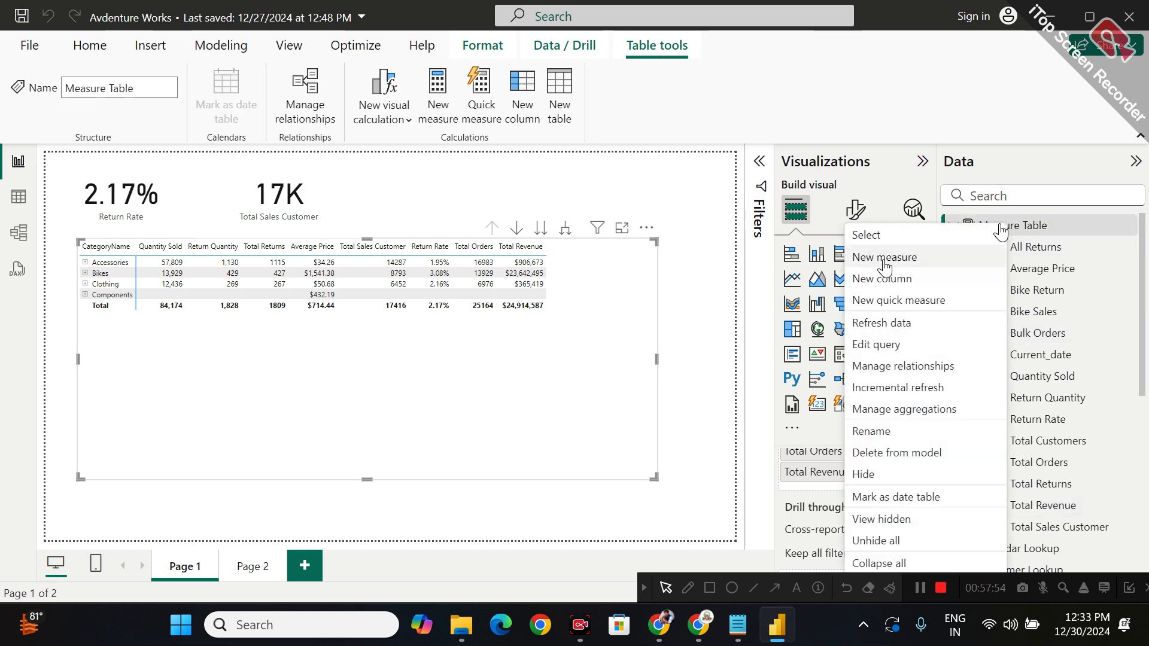
pyautogui.click(865, 257)
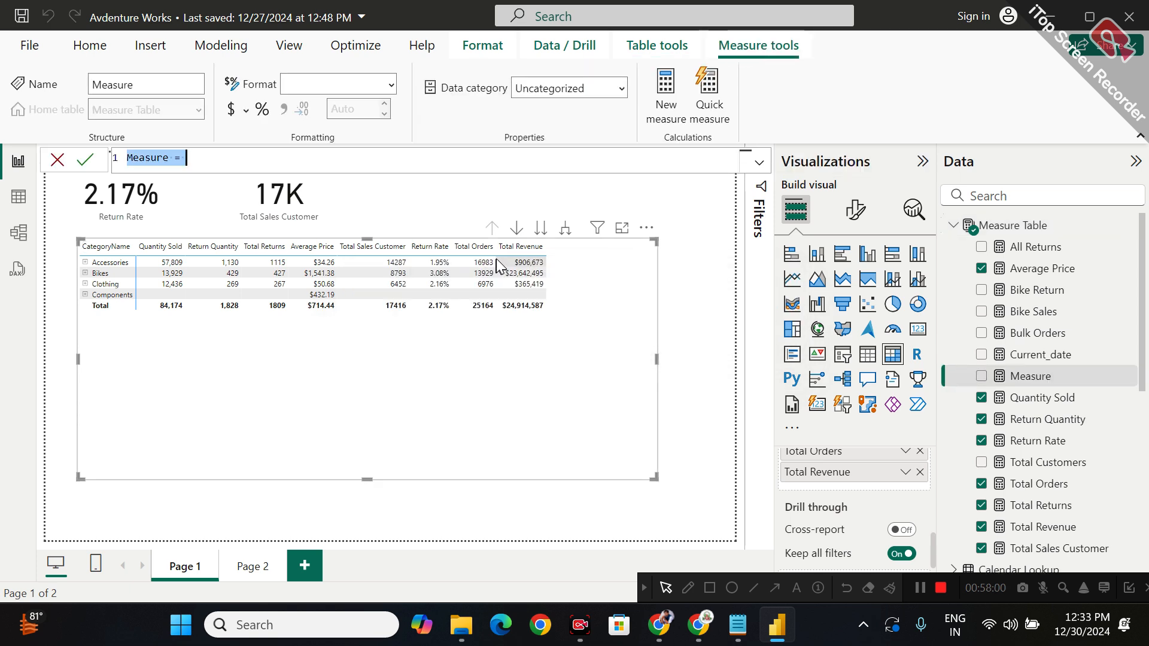
pyautogui.hotkey('ctrl', 'v')
# Change the name in the pasted formula from Total Revenue to Total Cost
pyautogui.click(207, 158)
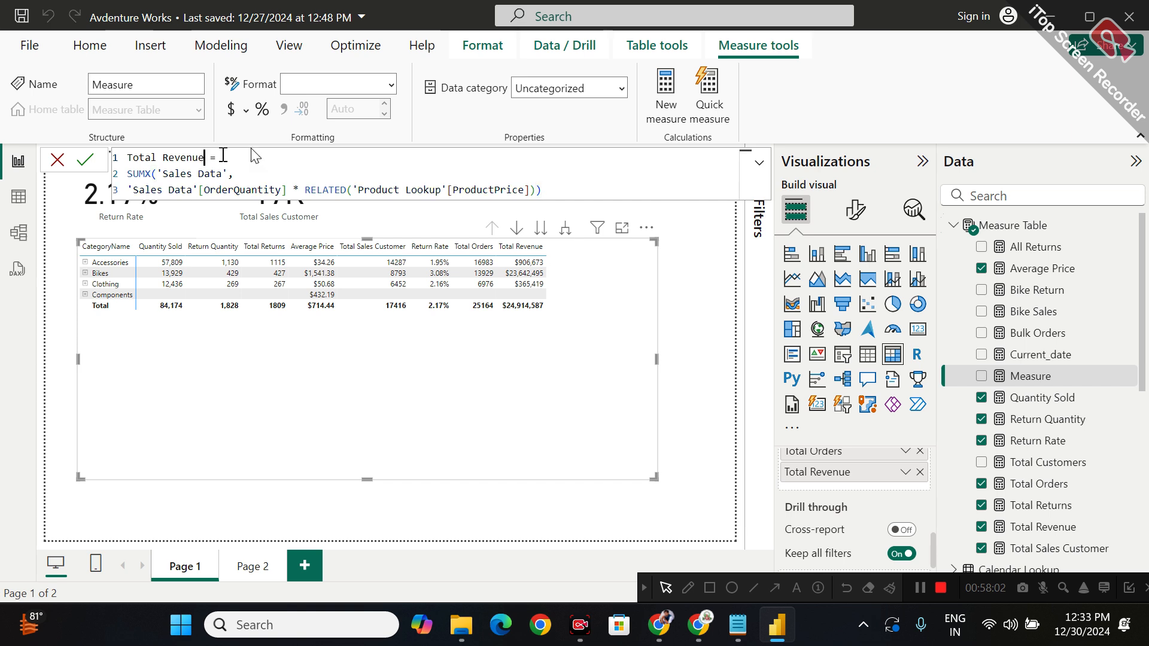
pyautogui.press('BackSpace')
pyautogui.press('BackSpace')
pyautogui.press('BackSpace')
pyautogui.press('BackSpace')
pyautogui.press('BackSpace')
pyautogui.press('BackSpace')
pyautogui.press('BackSpace')
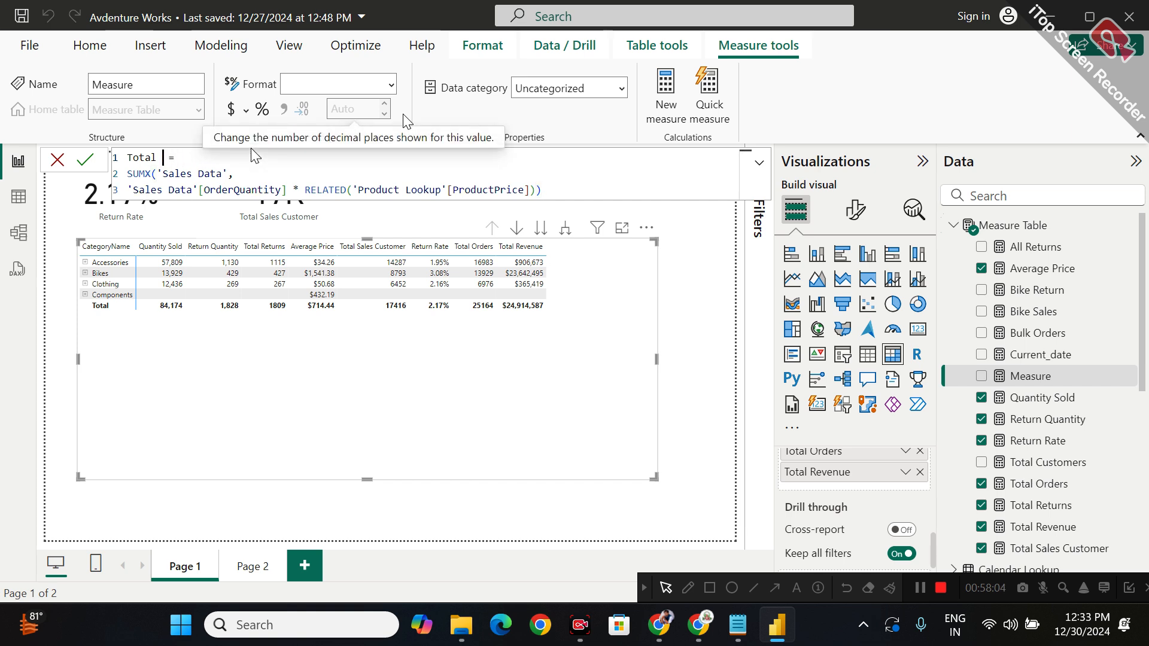
pyautogui.write('Cost')
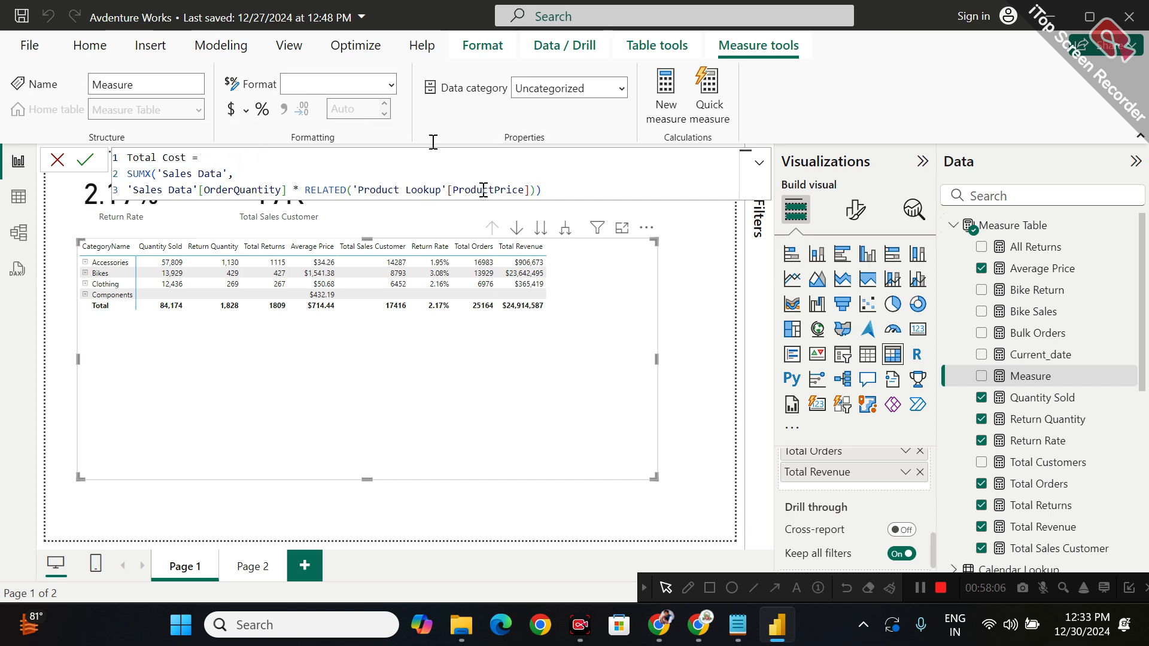
# Replace the RELATED column in the Total Cost formula with 'Product Lookup'[ProductCost] and commit the measure
pyautogui.click(525, 191)
pyautogui.press('BackSpace')
pyautogui.press('BackSpace')
pyautogui.press('BackSpace')
pyautogui.press('BackSpace')
pyautogui.press('BackSpace')
pyautogui.press('BackSpace')
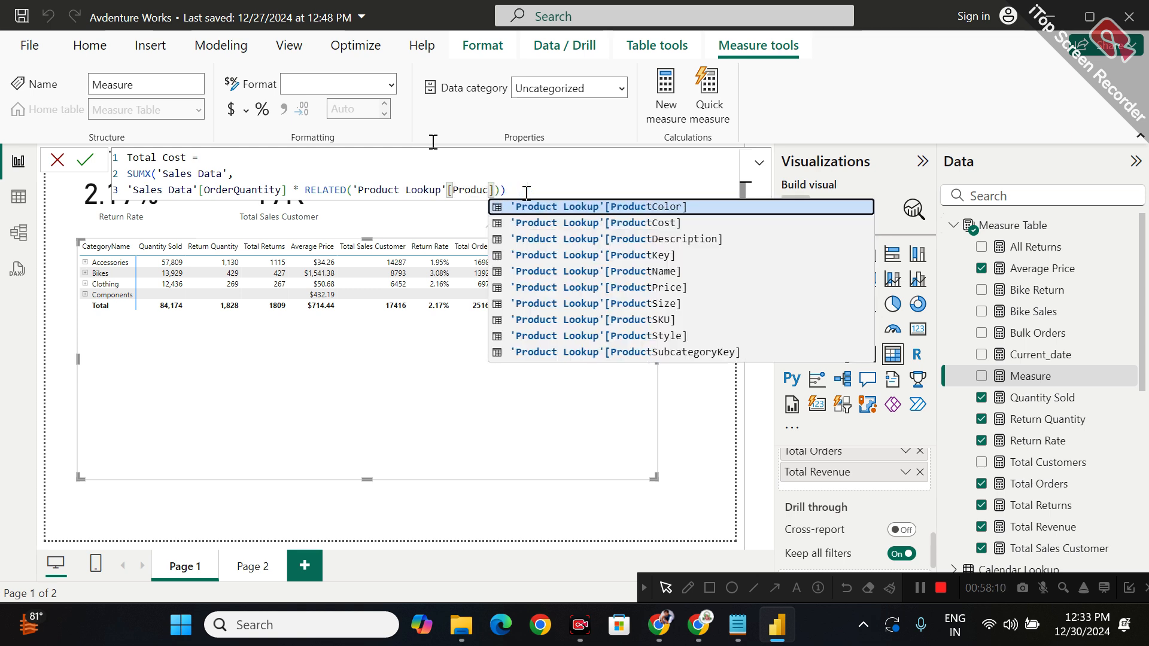
pyautogui.press('Down')
pyautogui.press('Tab')
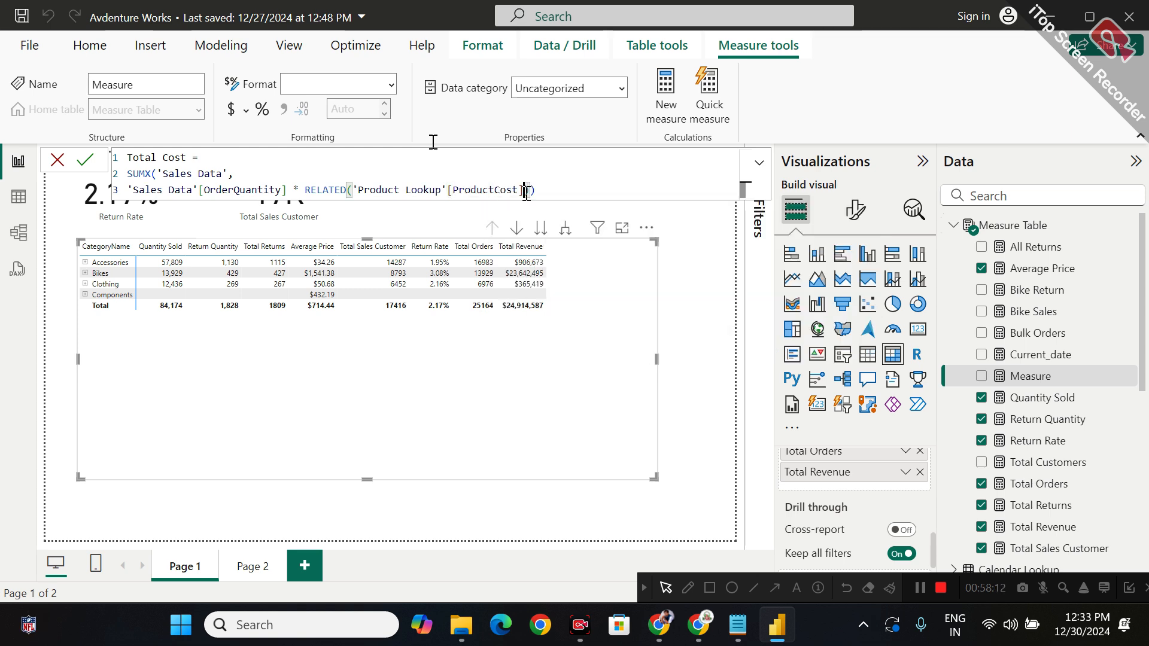
pyautogui.write(')')
pyautogui.press('Return')
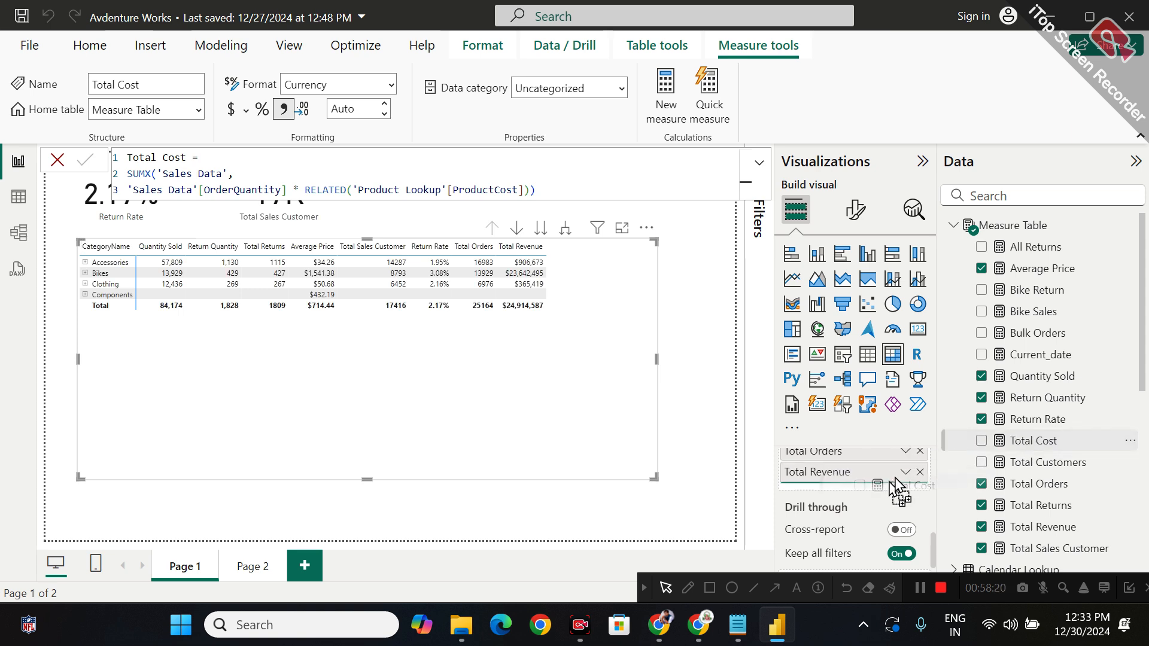
# Add Total Cost to the matrix values after Total Revenue and format it as Currency with 0 decimal places
pyautogui.moveTo(887, 490); pyautogui.dragTo(887, 490)
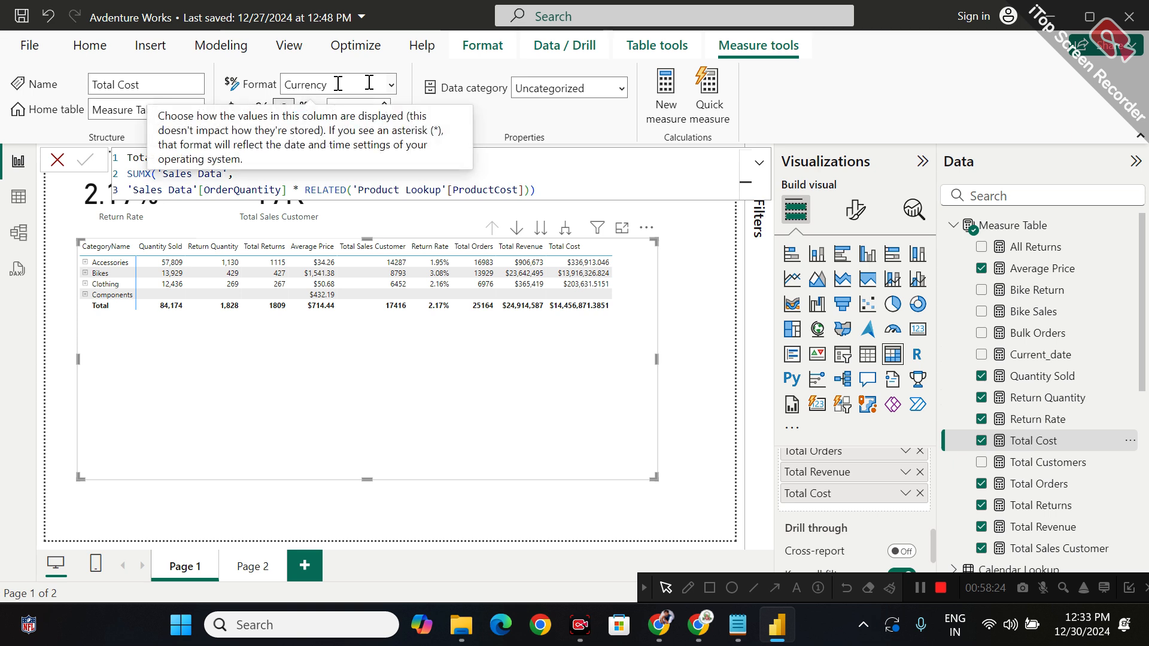
pyautogui.click(390, 85)
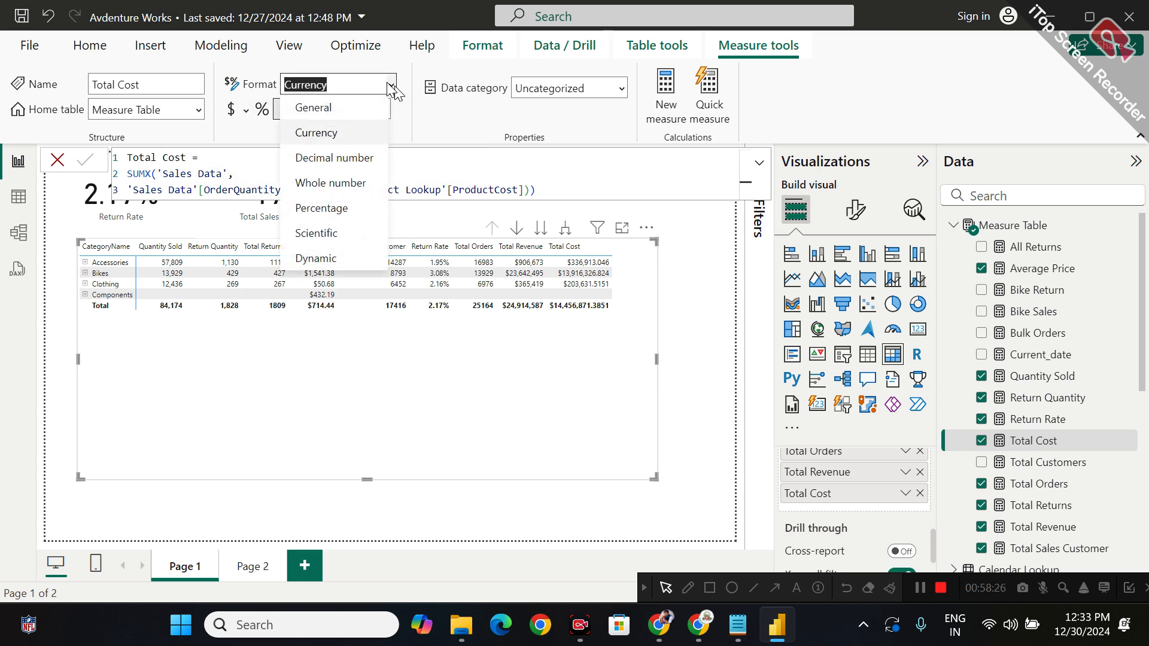
pyautogui.click(356, 132)
pyautogui.click(358, 109)
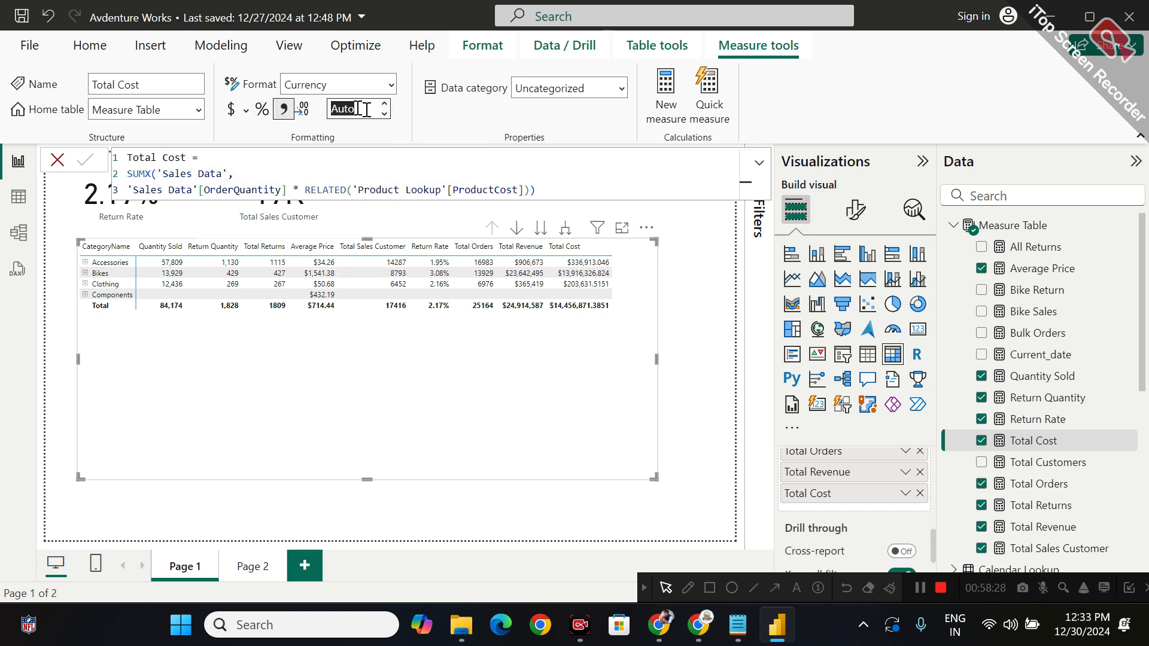
pyautogui.write('0')
pyautogui.press('Return')
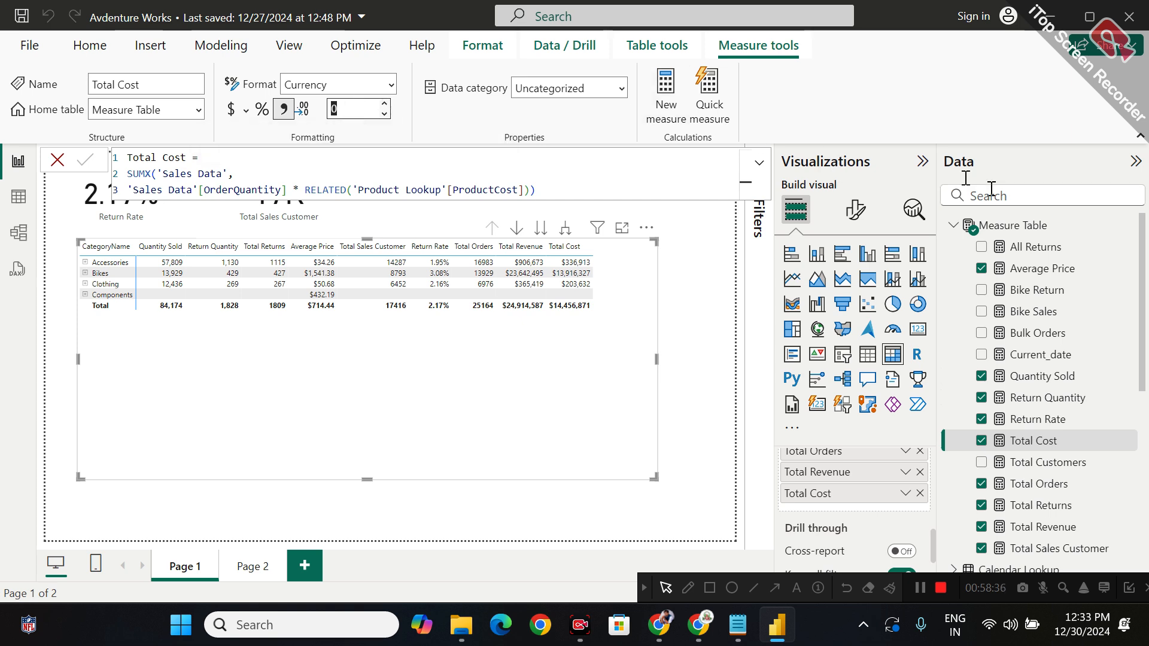
# Create a new measure in Measure Table named Total Profit and start a new line for its expression
pyautogui.rightClick(1017, 230)
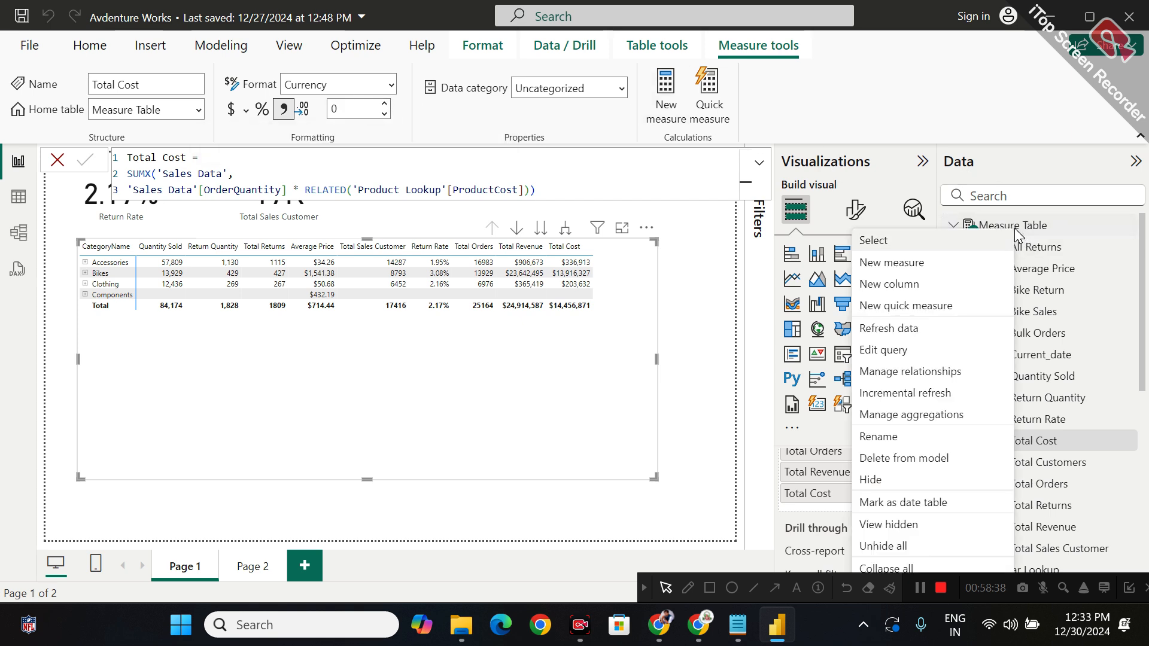
pyautogui.click(946, 258)
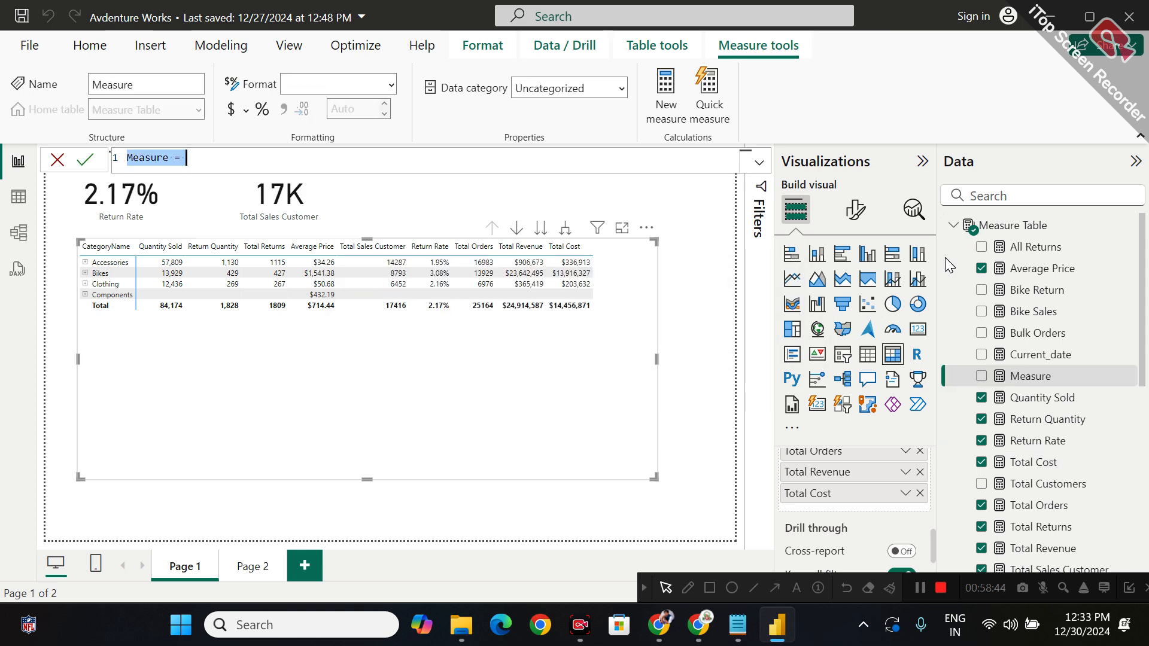
pyautogui.write('T')
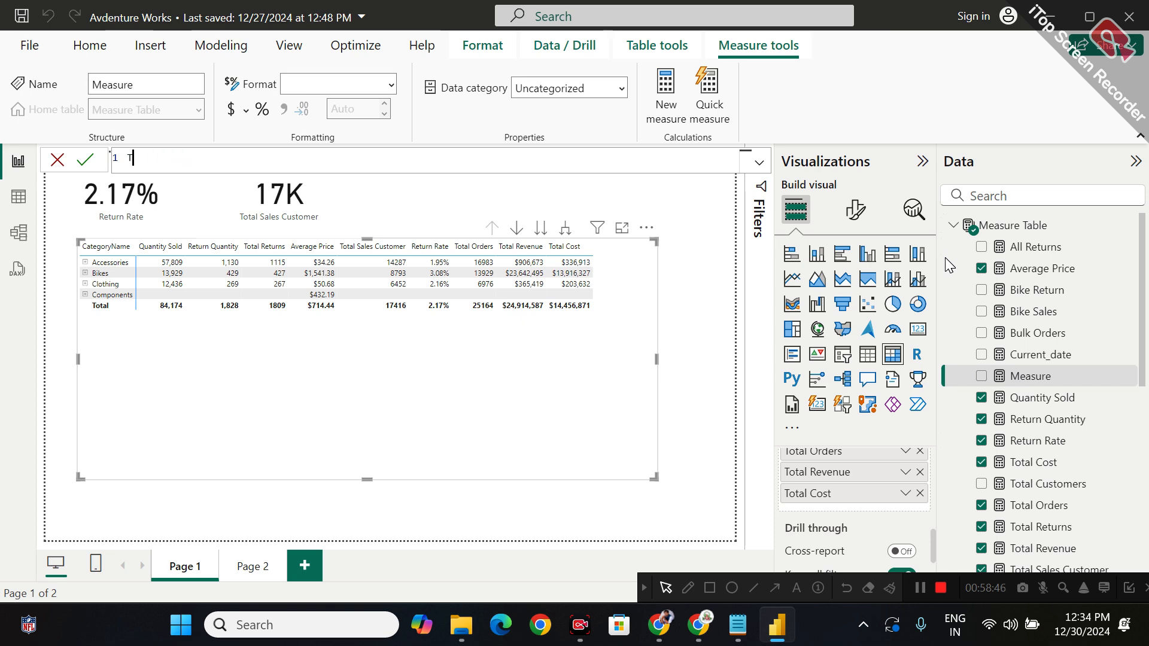
pyautogui.write('otal Profit =')
pyautogui.hotkey('shift', 'Return')
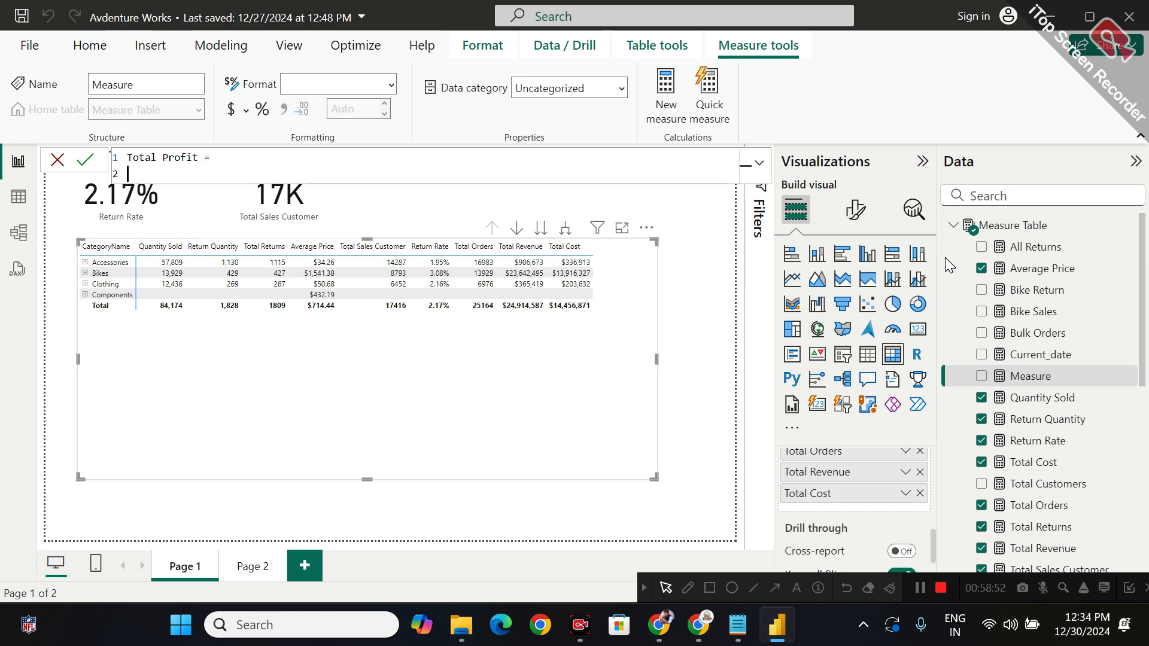
# Define Total Profit as [Total Revenue] - [Total Cost], commit it, and add it to the matrix values after Total Cost
pyautogui.write('tot')
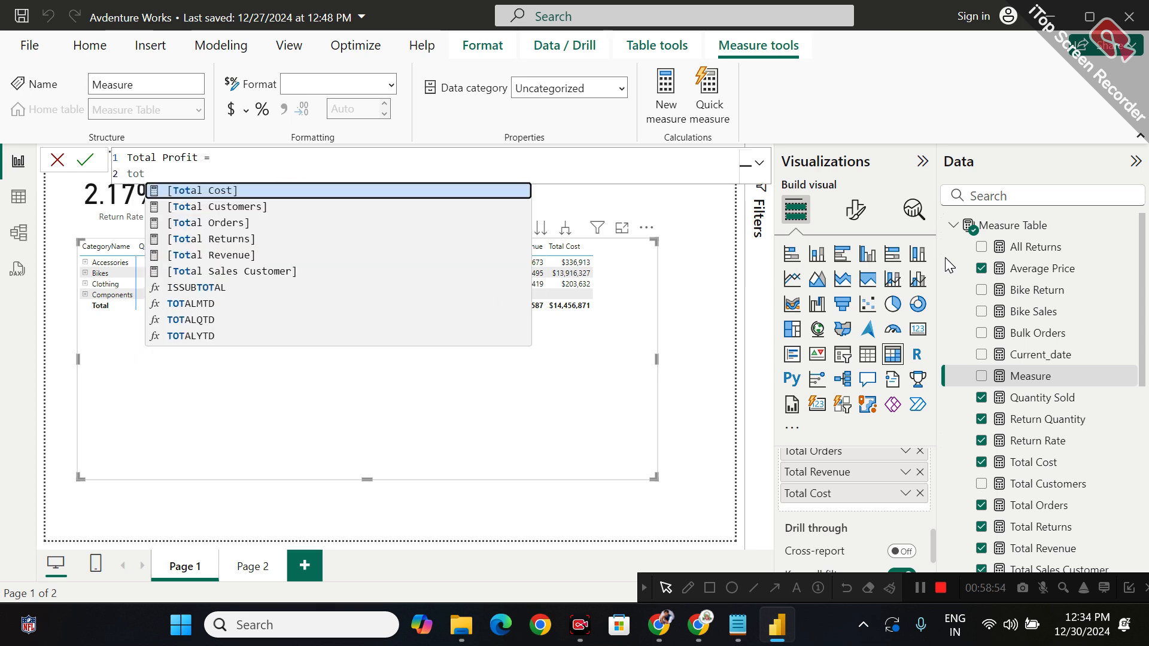
pyautogui.press('Down')
pyautogui.press('Down')
pyautogui.press('Down')
pyautogui.press('Down')
pyautogui.press('Tab')
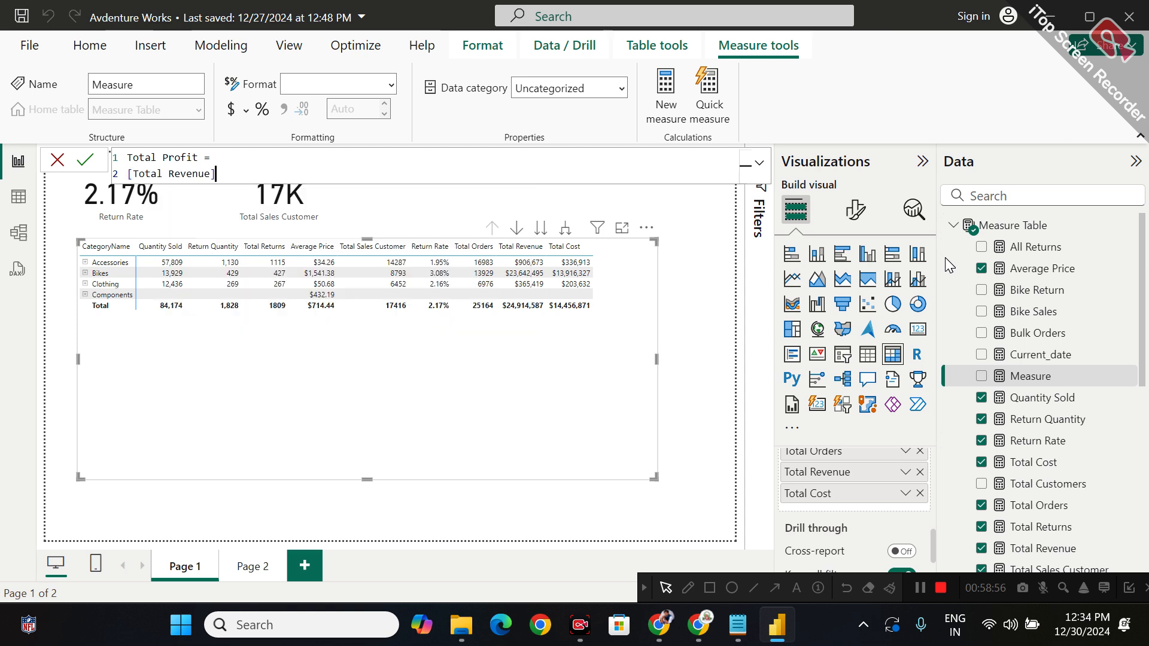
pyautogui.write('-')
pyautogui.write(' tot')
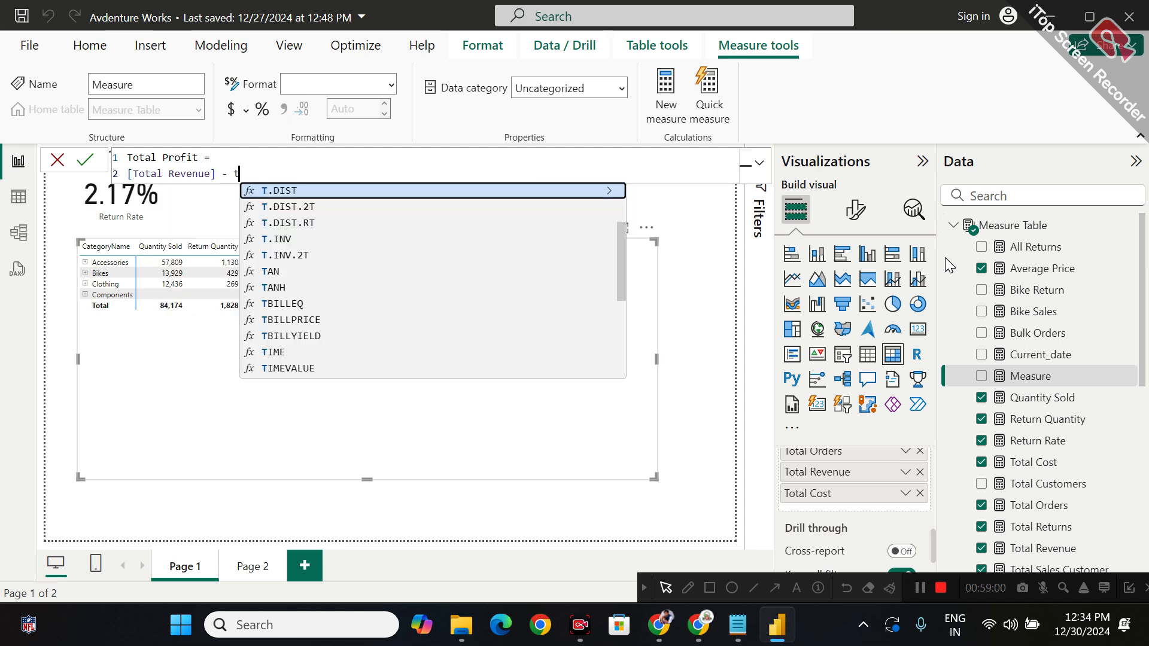
pyautogui.press('Tab')
pyautogui.press('Return')
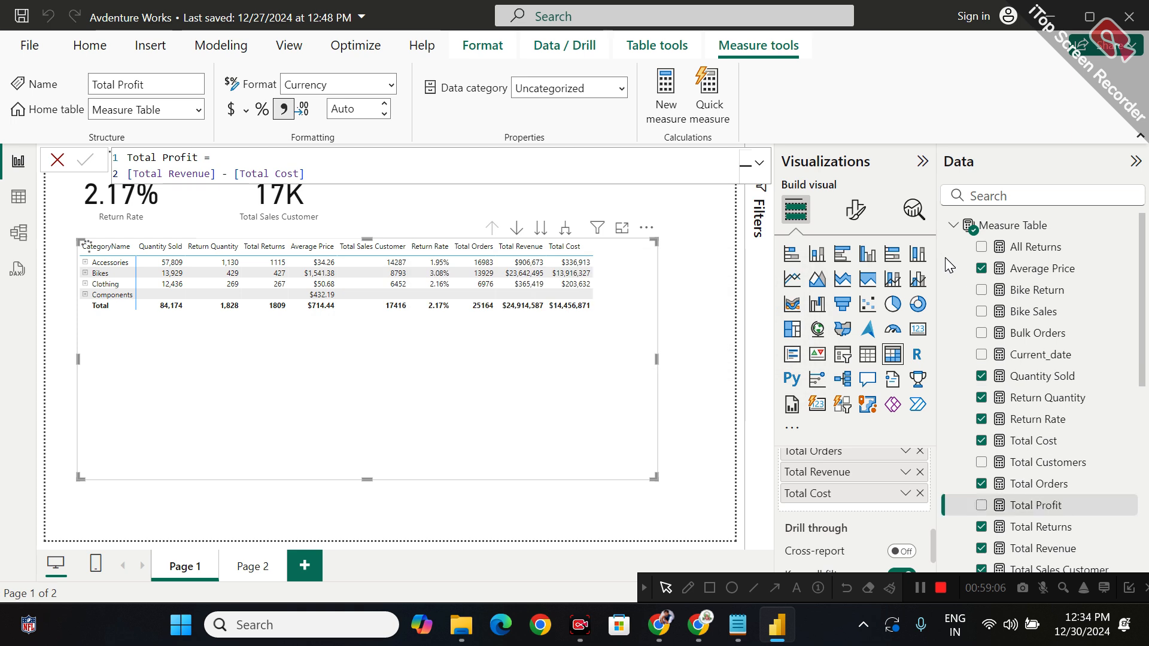
pyautogui.moveTo(1088, 506); pyautogui.dragTo(862, 515)
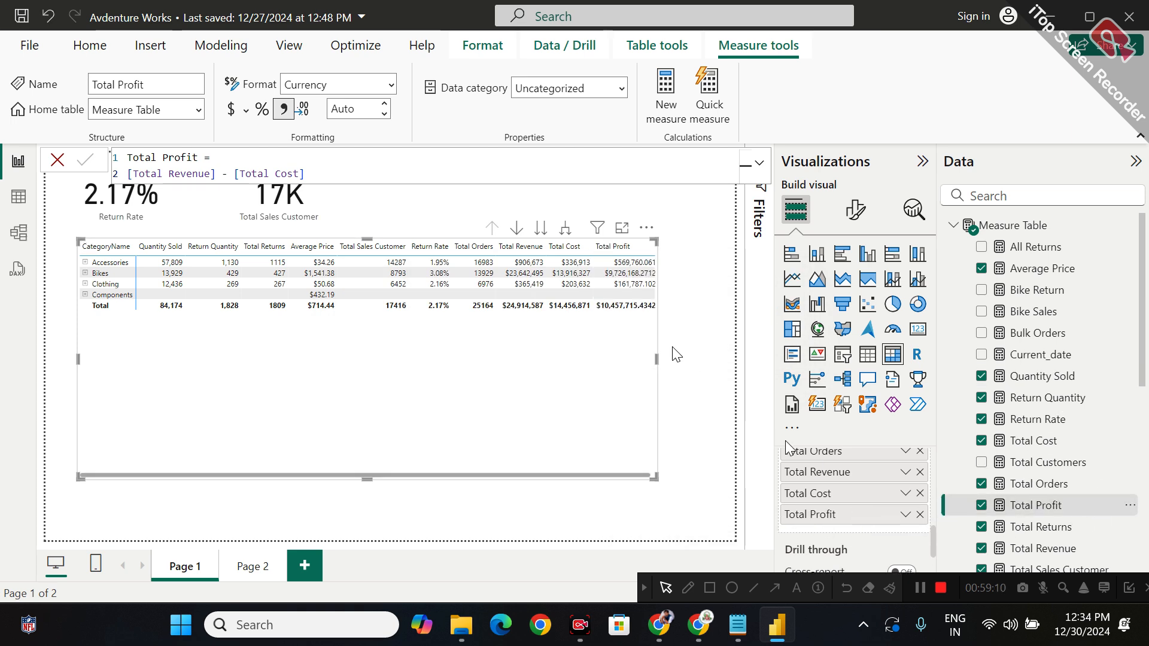
# Set the Total Profit measure's currency format to 0 decimal places
pyautogui.click(372, 103)
pyautogui.write('0')
pyautogui.press('Return')
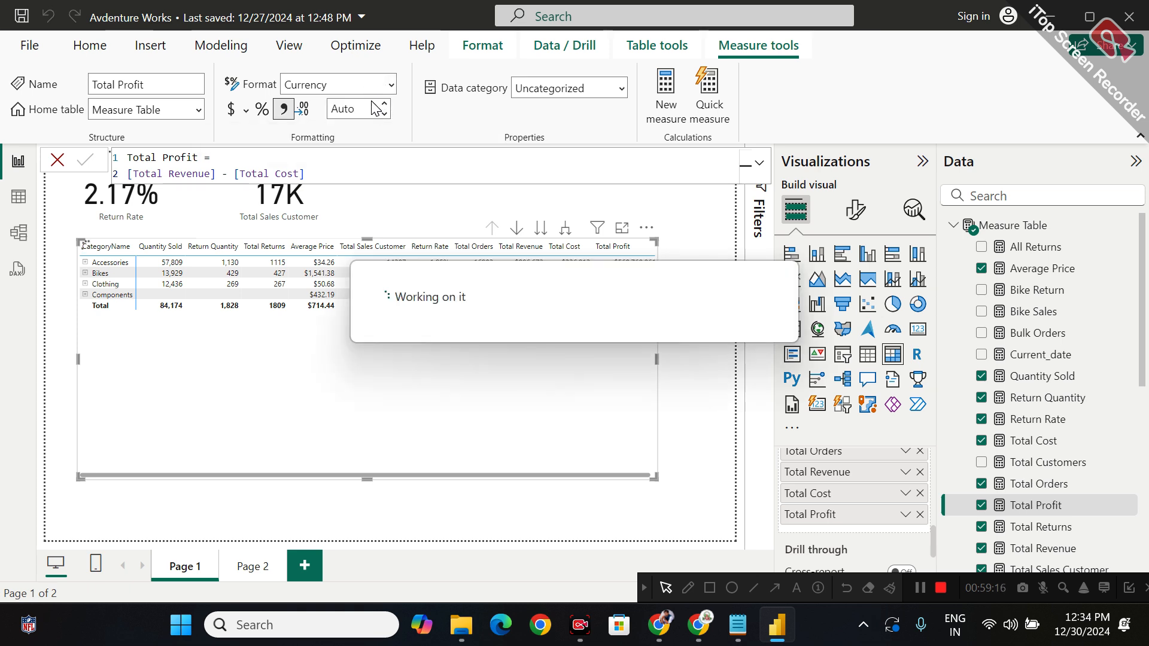
pyautogui.click(372, 103)
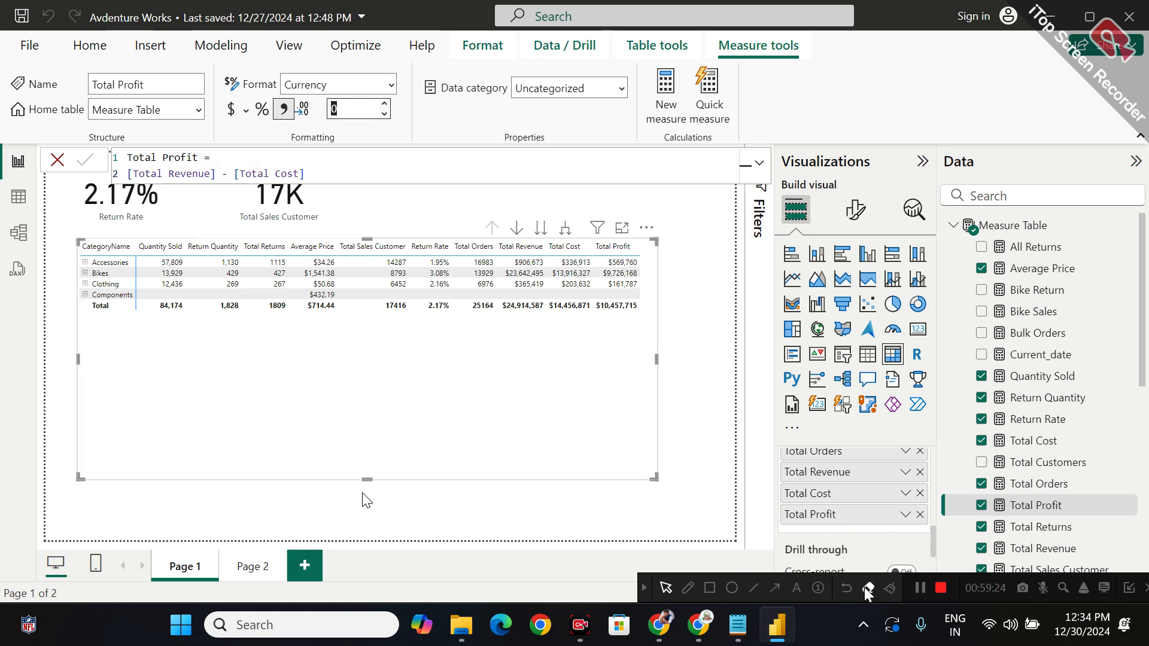
pyautogui.click(687, 587)
pyautogui.moveTo(668, 346)
pyautogui.mouseDown()
pyautogui.moveTo(668, 383)
pyautogui.moveTo(693, 384)
pyautogui.moveTo(696, 357)
pyautogui.moveTo(750, 362)
pyautogui.moveTo(734, 353)
pyautogui.mouseUp()
pyautogui.moveTo(315, 359)
pyautogui.mouseDown()
pyautogui.moveTo(288, 393)
pyautogui.moveTo(333, 444)
pyautogui.mouseUp()
pyautogui.moveTo(356, 391)
pyautogui.mouseDown()
pyautogui.moveTo(359, 408)
pyautogui.moveTo(336, 400)
pyautogui.moveTo(346, 428)
pyautogui.mouseUp()
pyautogui.moveTo(395, 386); pyautogui.dragTo(396, 419)
pyautogui.moveTo(440, 389); pyautogui.dragTo(485, 381)
pyautogui.moveTo(482, 326)
pyautogui.mouseDown()
pyautogui.moveTo(523, 407)
pyautogui.moveTo(506, 460)
pyautogui.mouseUp()
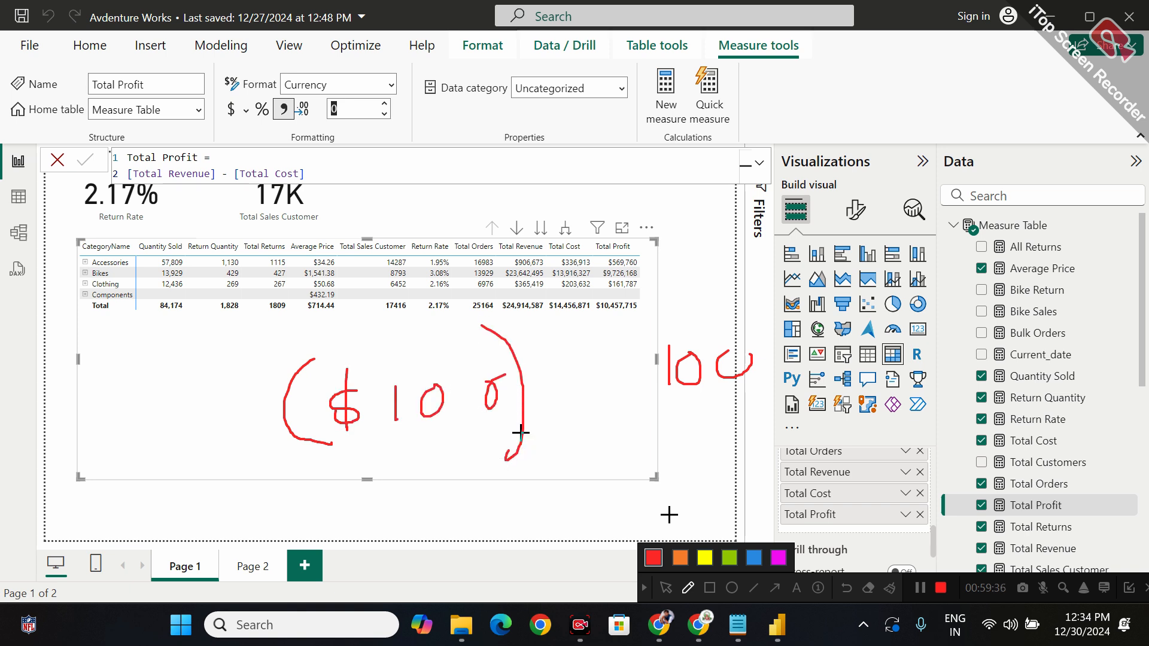
pyautogui.moveTo(654, 355)
pyautogui.mouseDown()
pyautogui.moveTo(640, 385)
pyautogui.moveTo(620, 394)
pyautogui.moveTo(629, 419)
pyautogui.mouseUp()
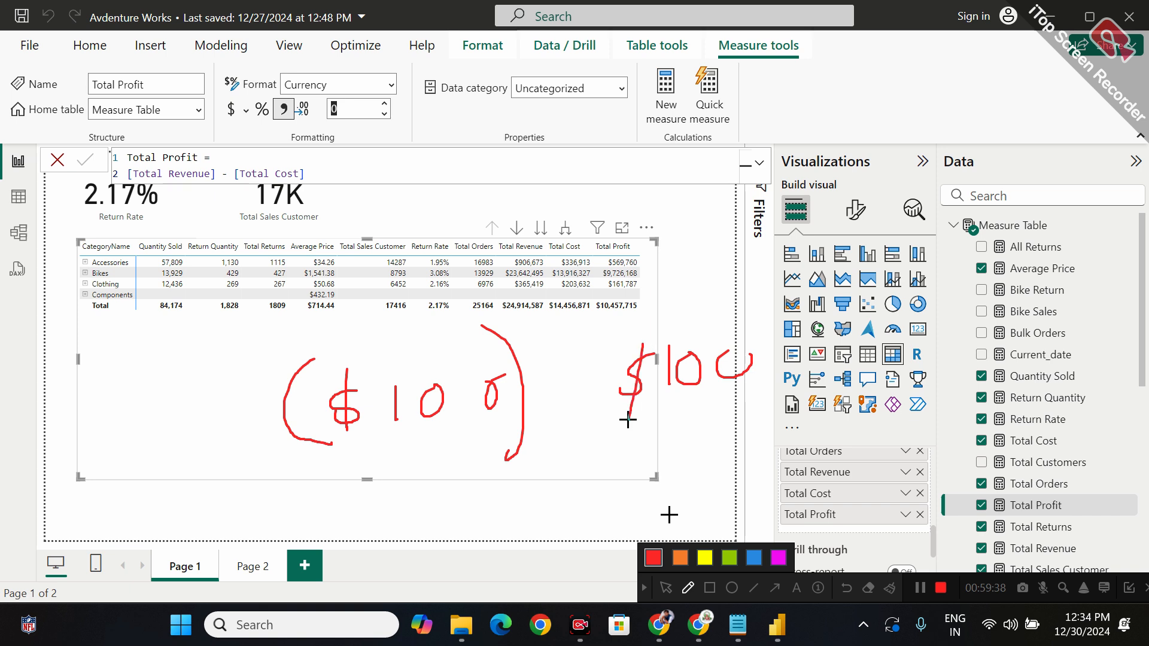
pyautogui.moveTo(384, 468); pyautogui.dragTo(452, 461)
pyautogui.moveTo(396, 488); pyautogui.dragTo(476, 470)
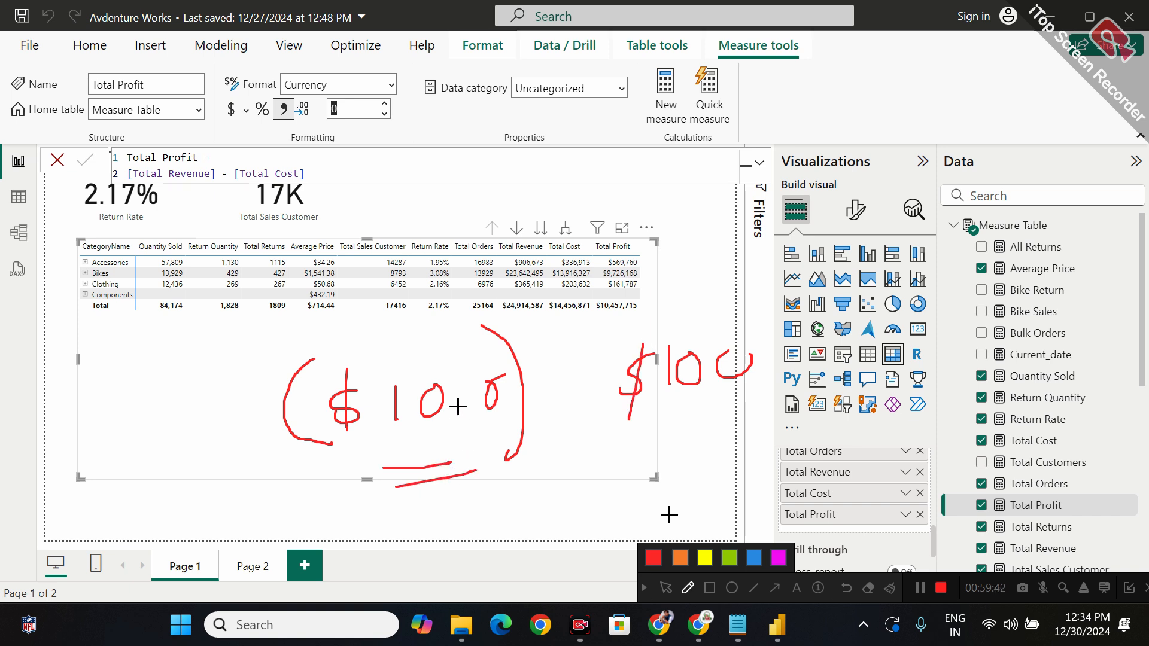
pyautogui.moveTo(312, 356)
pyautogui.mouseDown()
pyautogui.moveTo(312, 461)
pyautogui.moveTo(281, 392)
pyautogui.moveTo(302, 446)
pyautogui.moveTo(329, 429)
pyautogui.mouseUp()
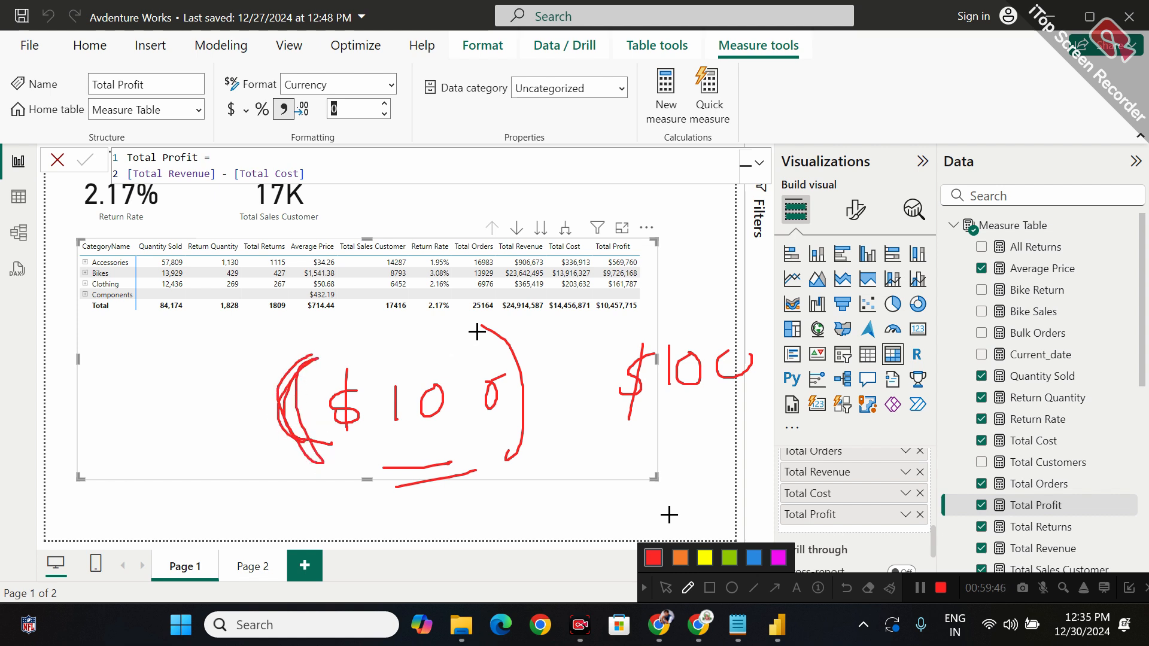
pyautogui.moveTo(29, 375); pyautogui.dragTo(81, 374)
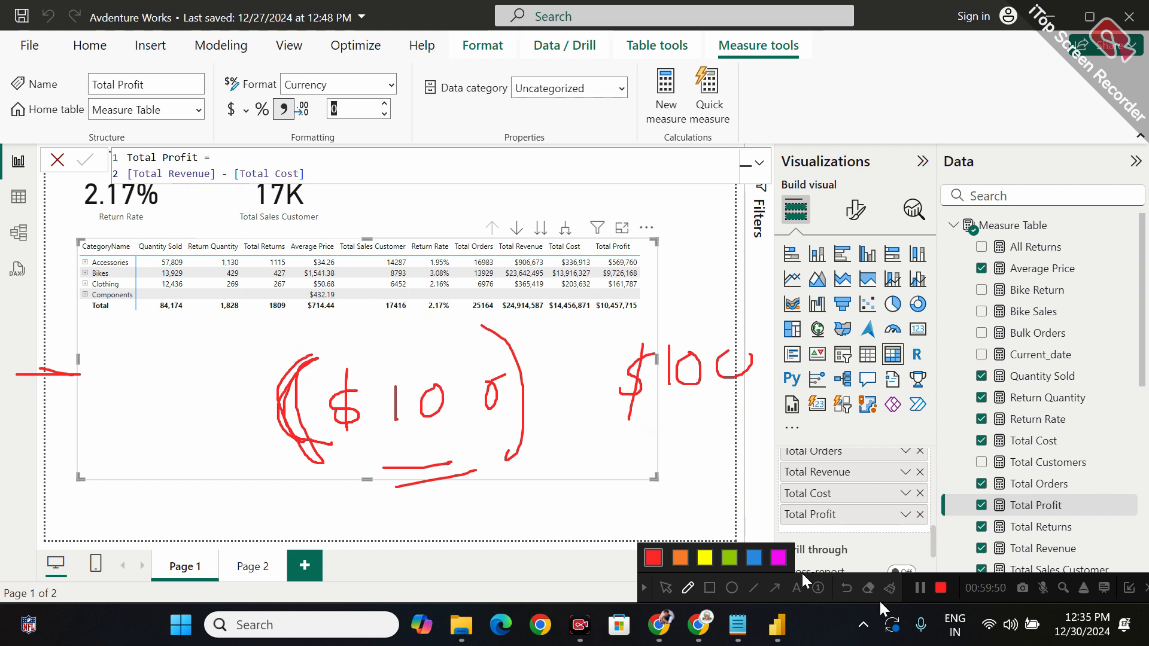
pyautogui.click(894, 588)
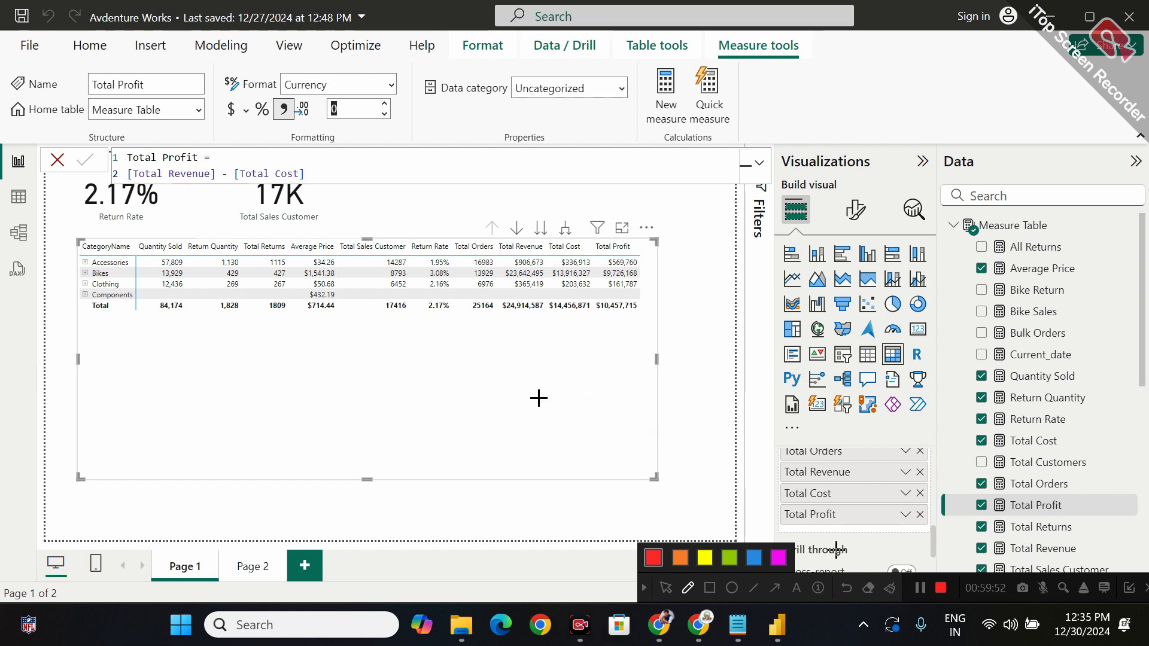
pyautogui.click(666, 587)
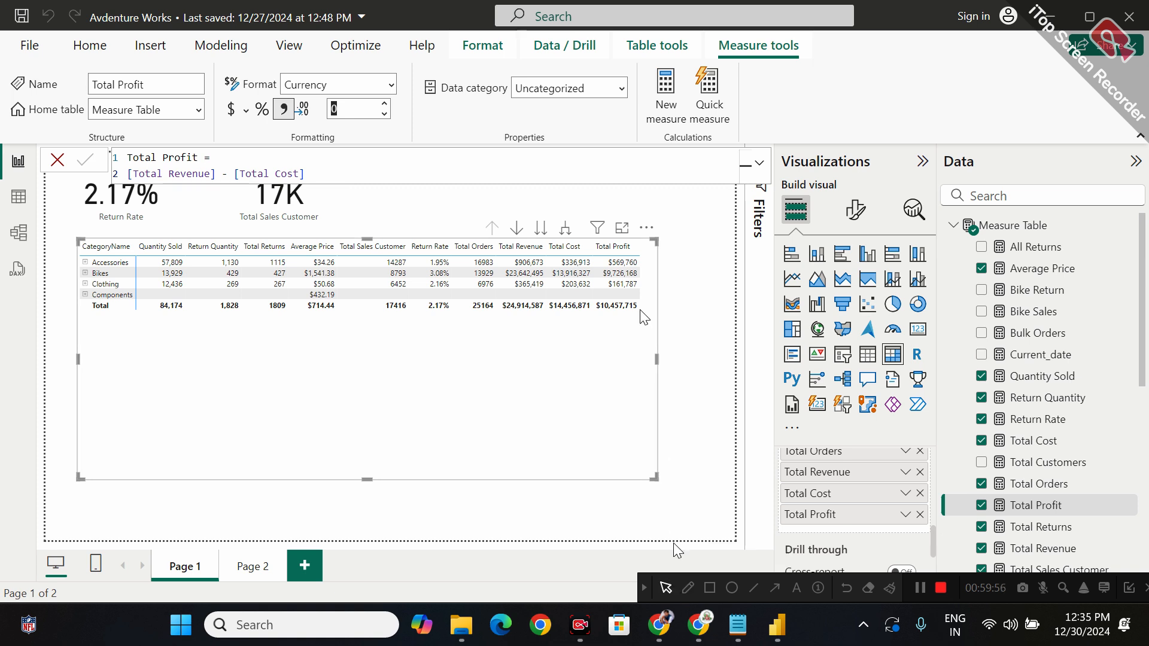